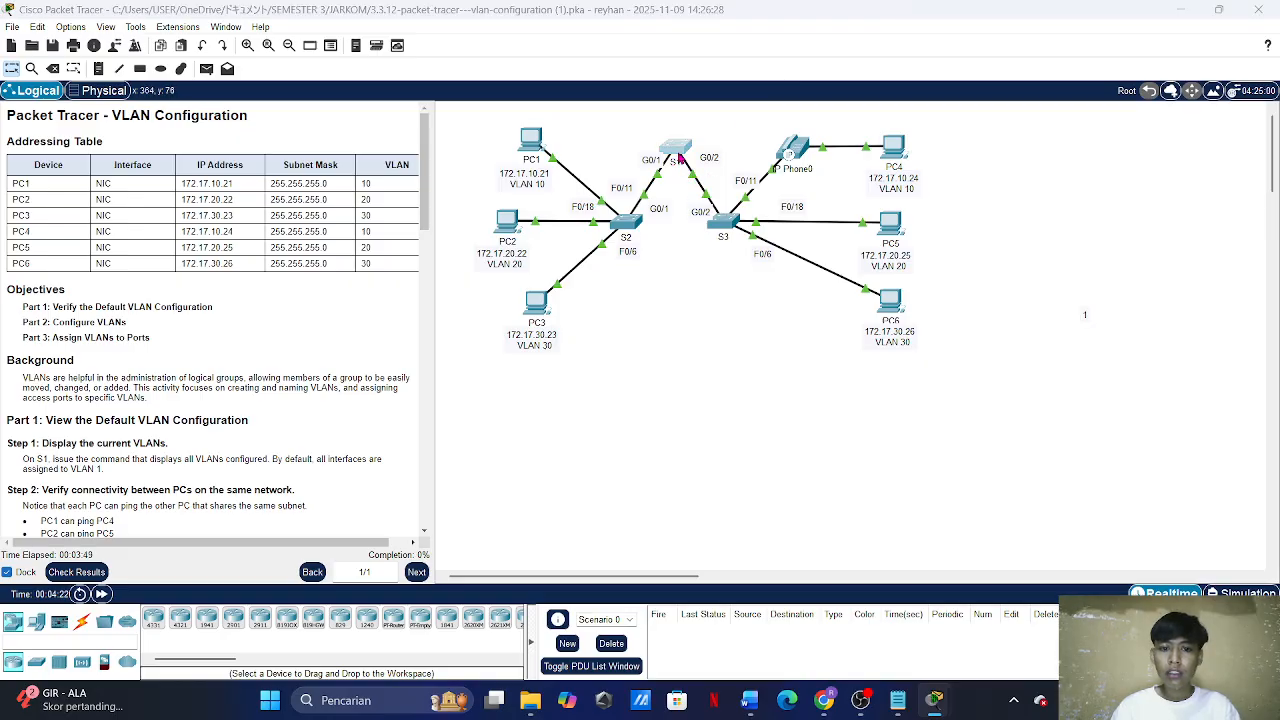
Step: Open switch S1's command line and enter privileged EXEC mode with enable
click(679, 157)
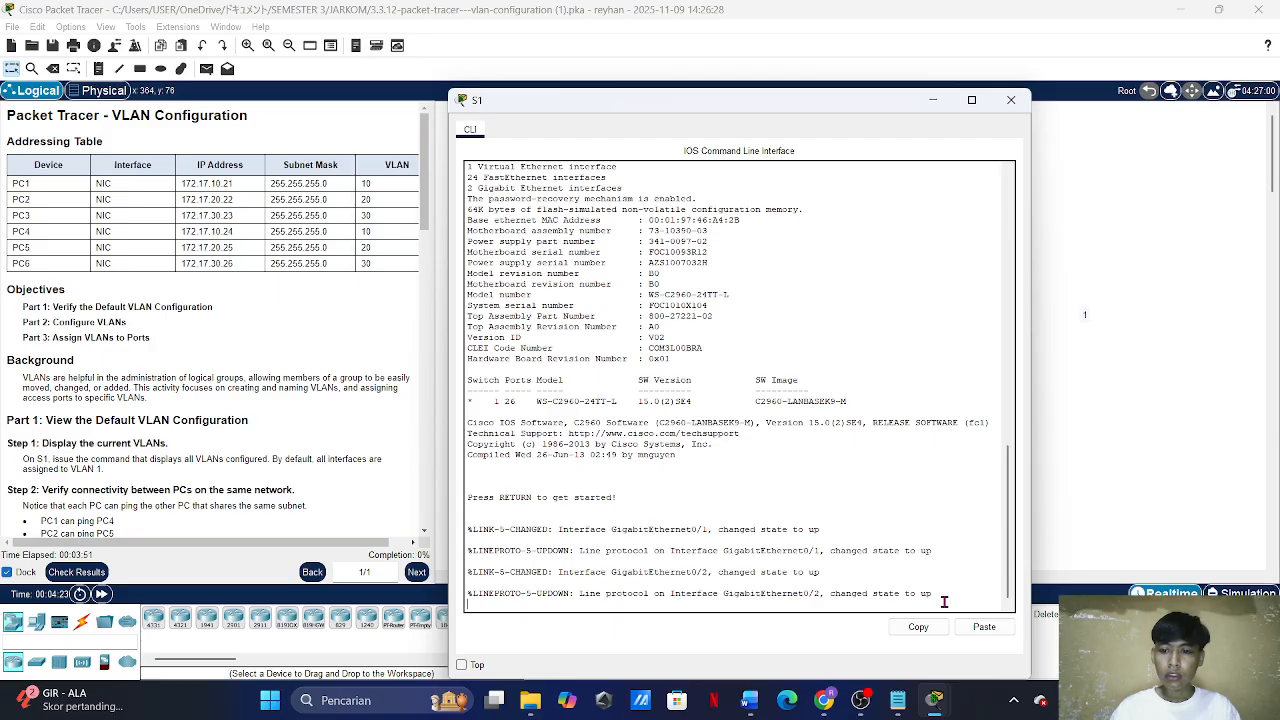
key(Return)
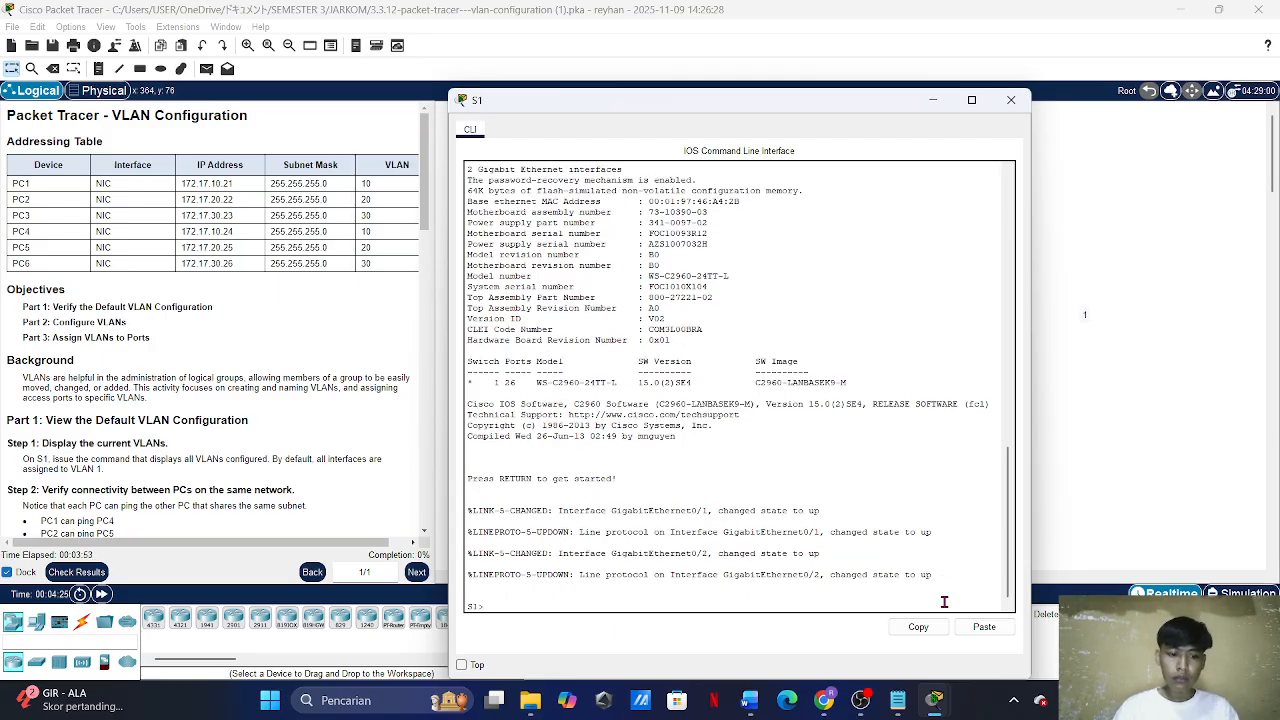
text(en)
key(Tab)
key(Return)
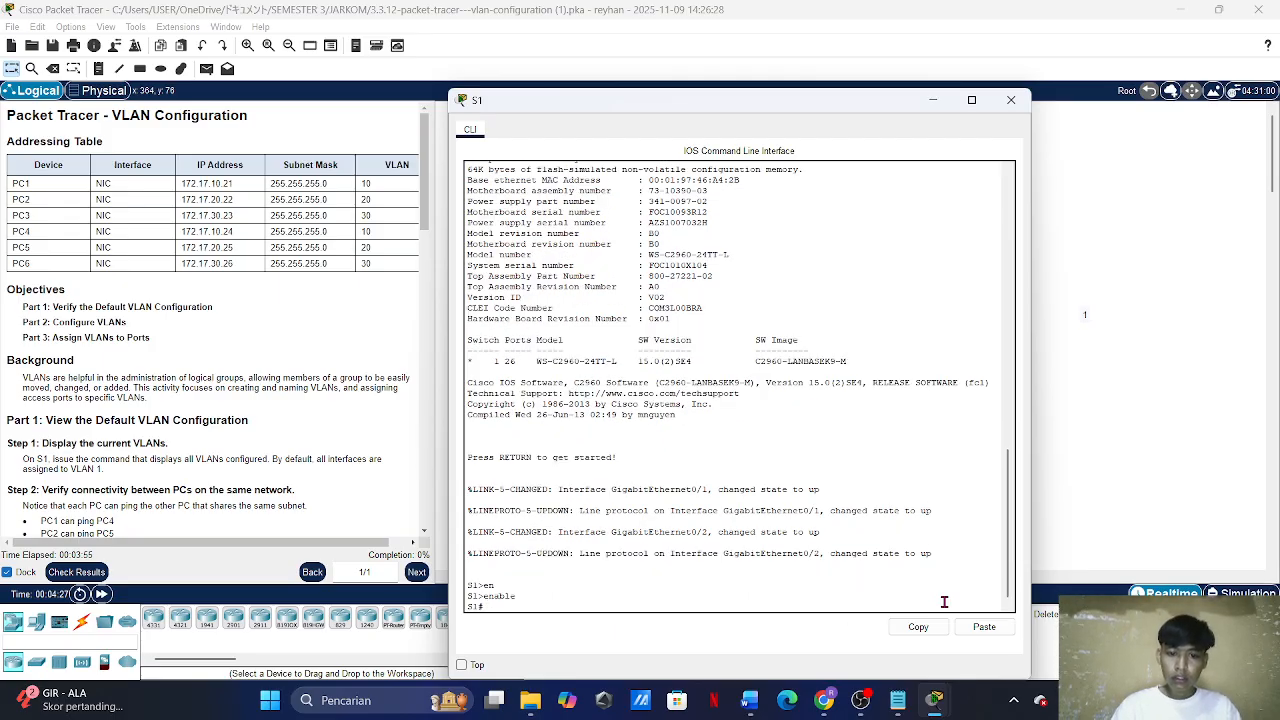
Step: Display the VLANs configured on S1 with show vlan brief, and return to the topology
text(sh)
key(Tab)
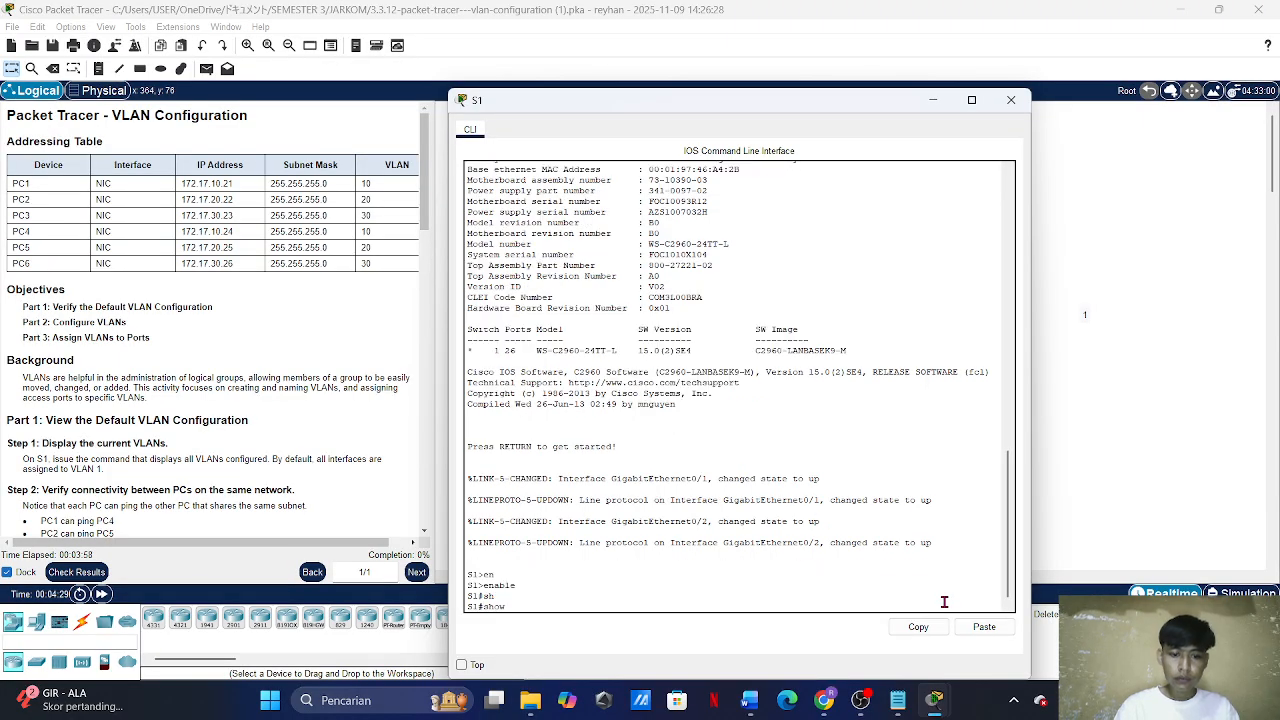
text(vl)
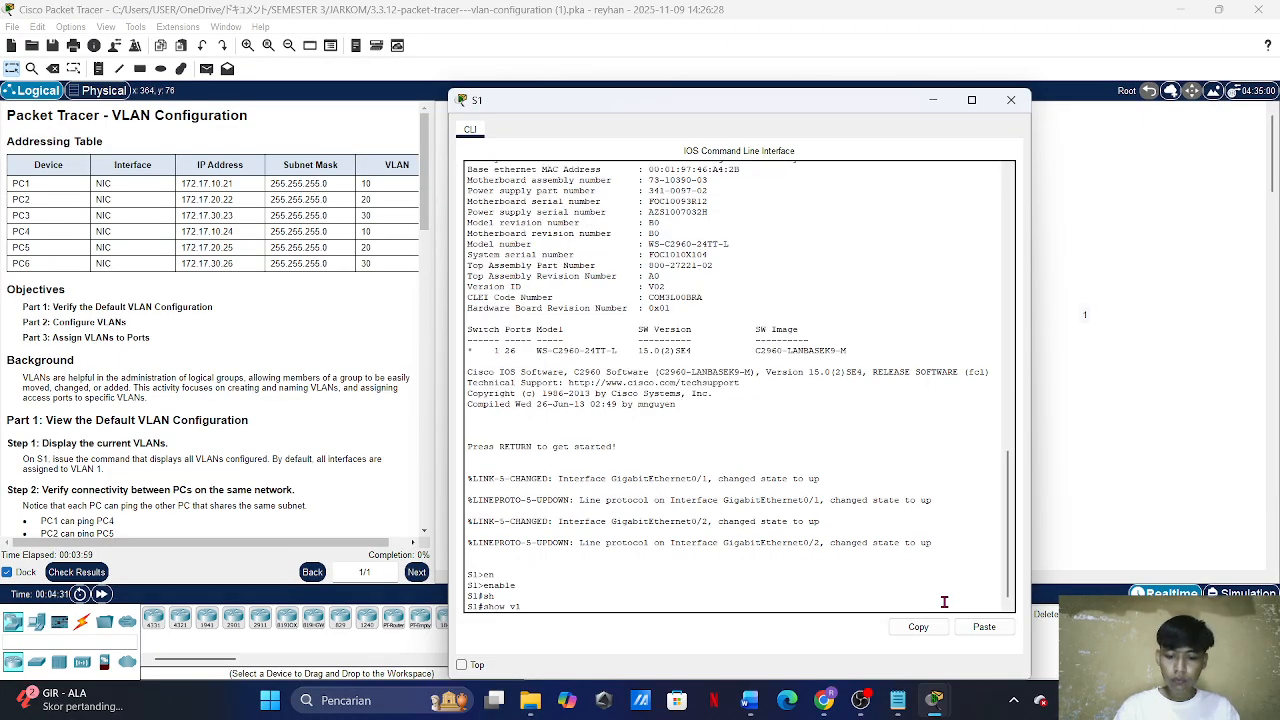
key(Tab)
text(br)
key(Tab)
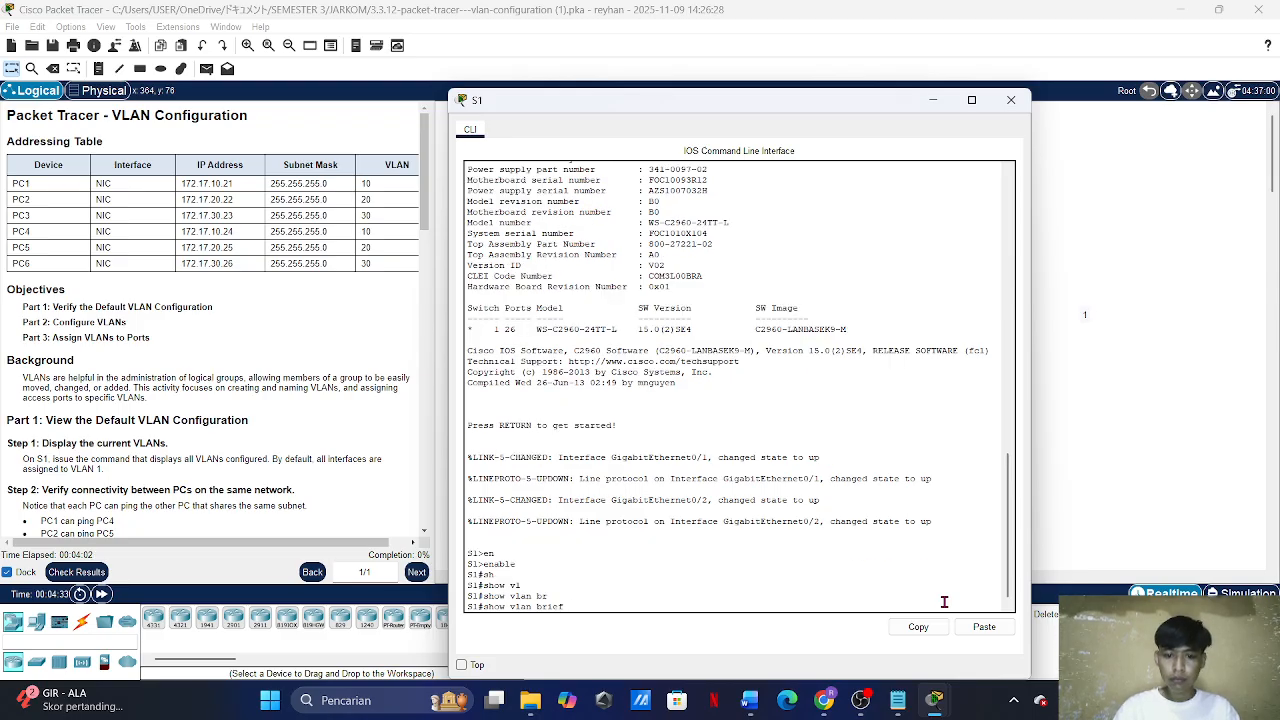
key(Return)
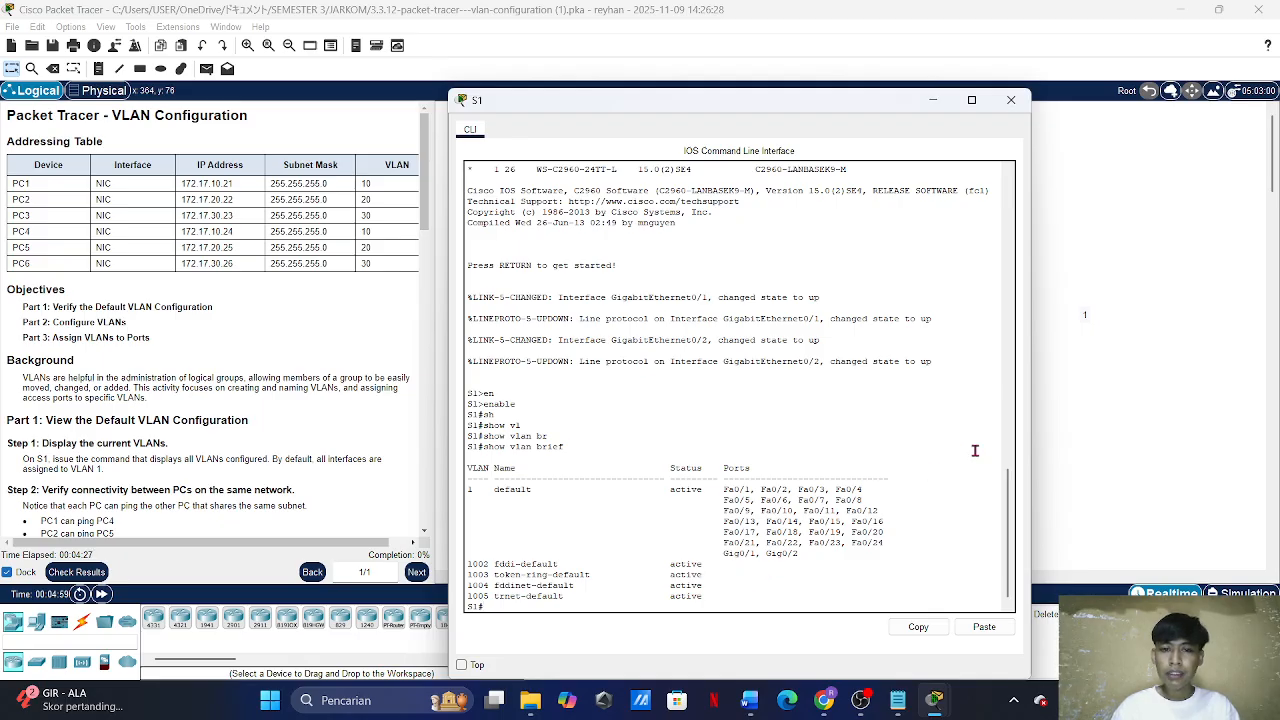
click(1172, 419)
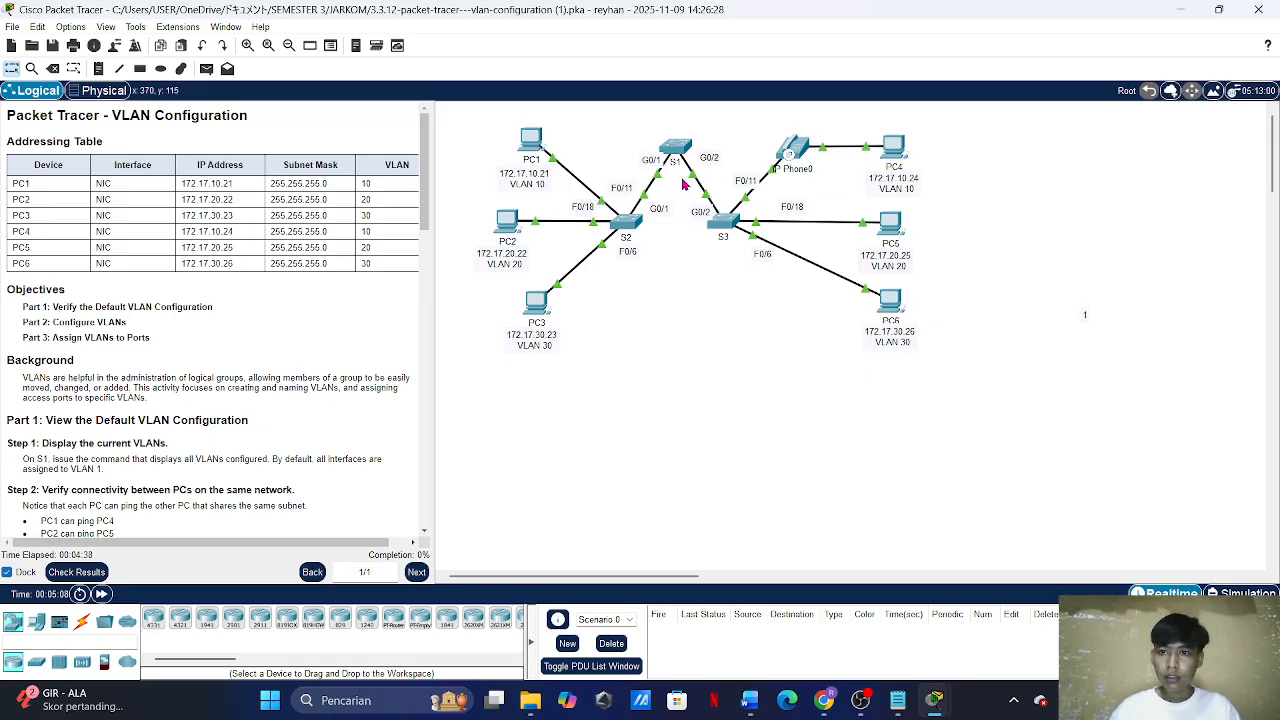
Step: Check the IP configuration of PC1
click(531, 139)
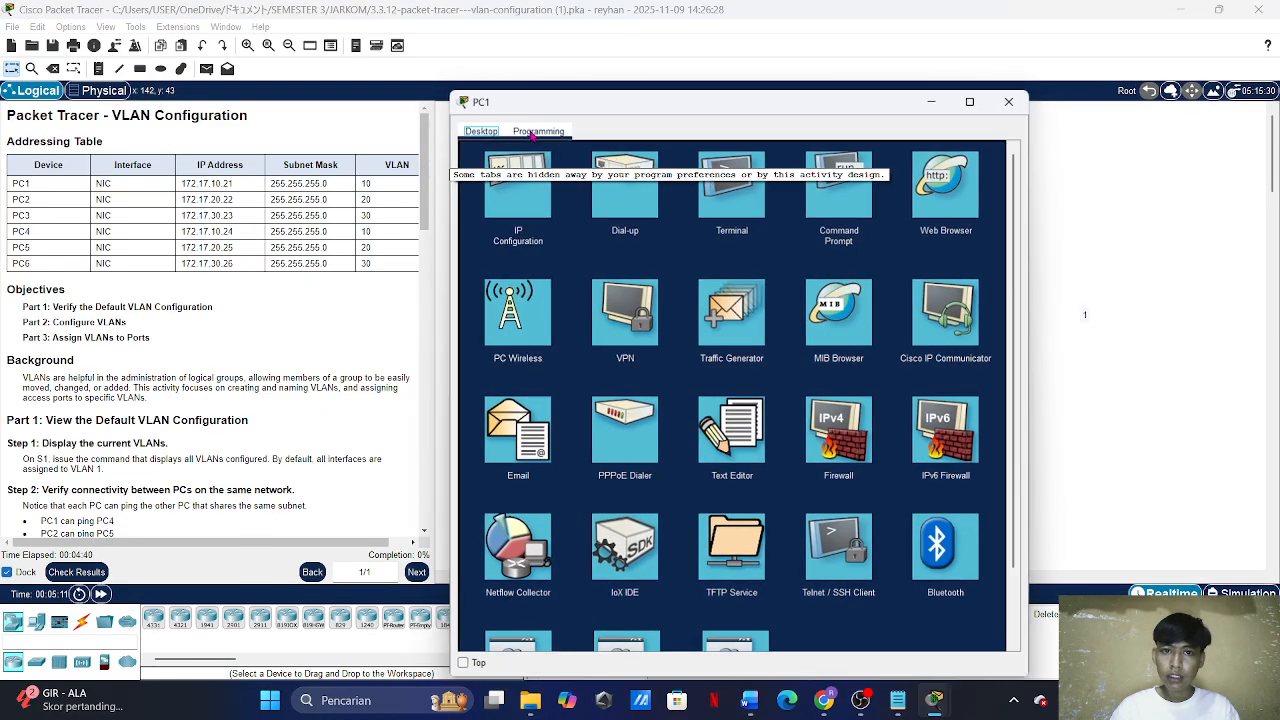
click(868, 193)
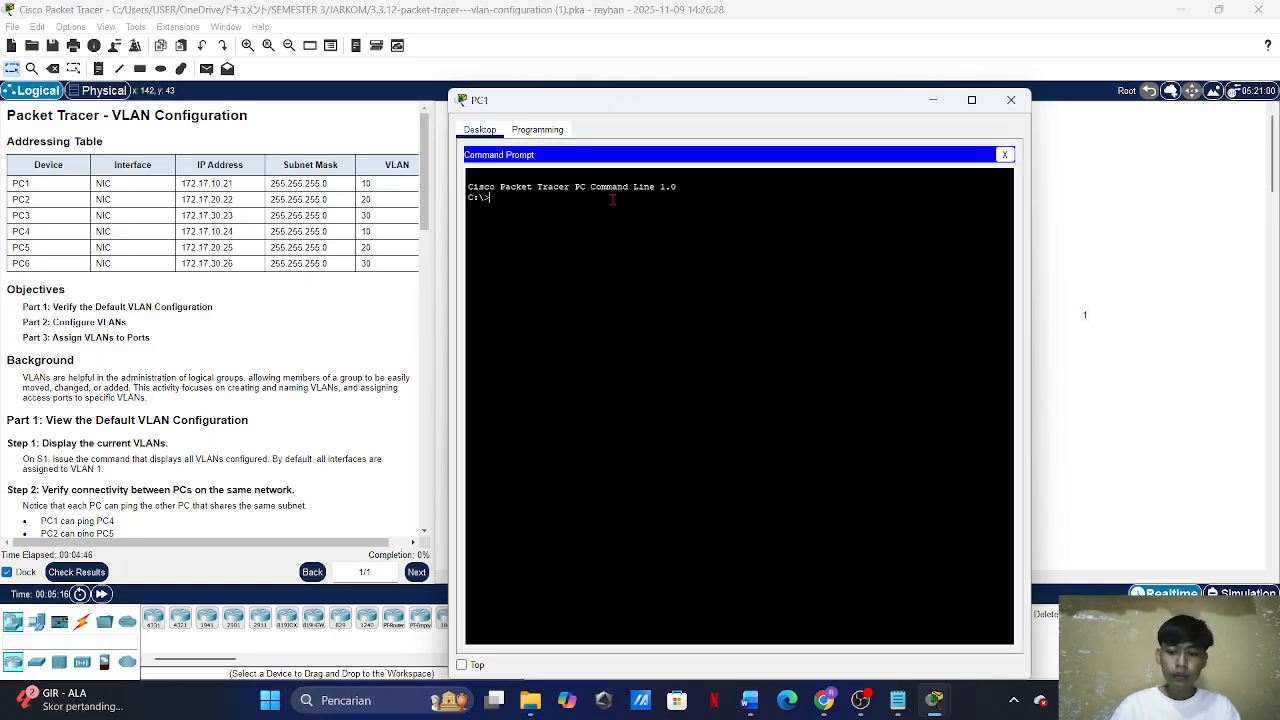
click(1005, 153)
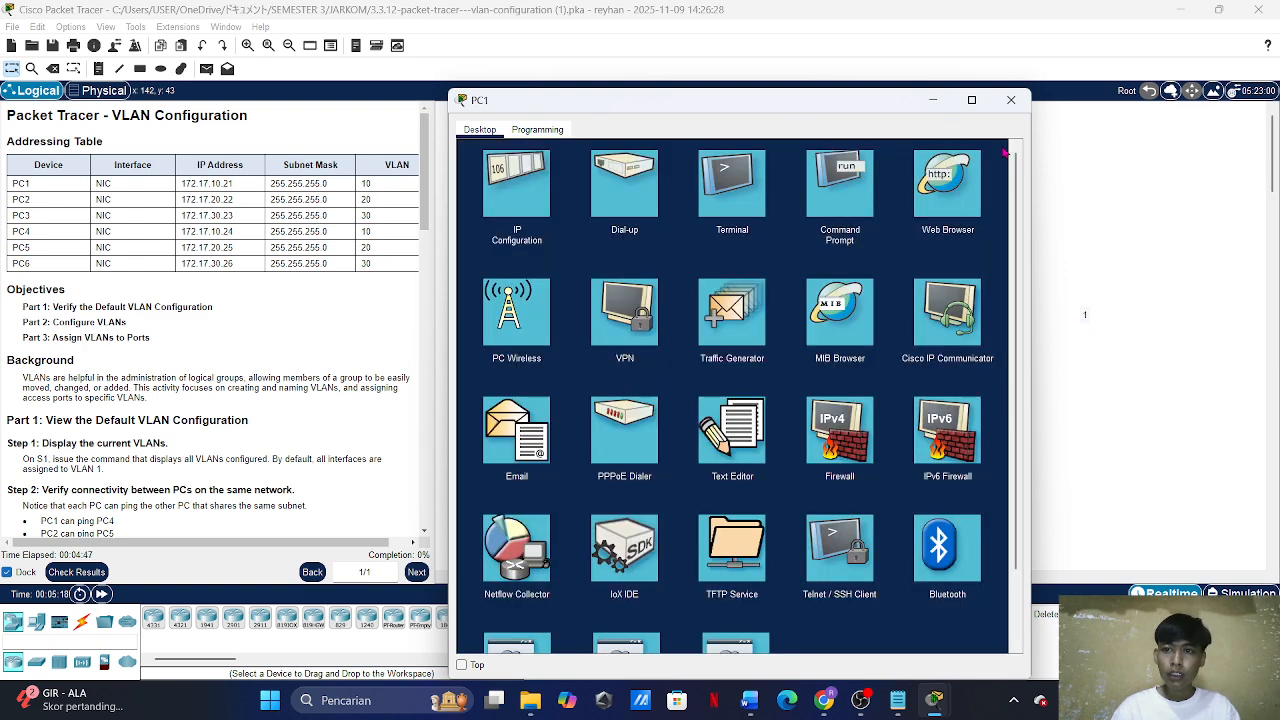
click(540, 185)
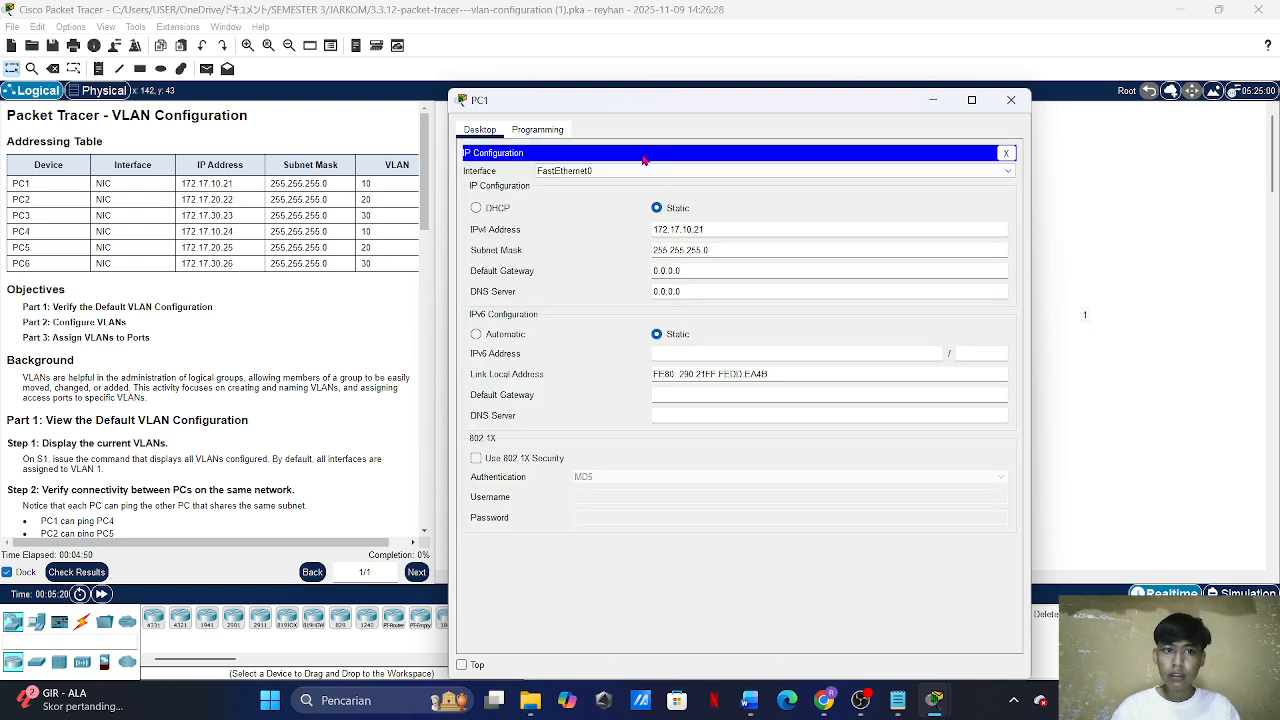
click(1005, 155)
Step: Ping PC4 at 172.17.10.24 from PC1's command prompt
click(857, 192)
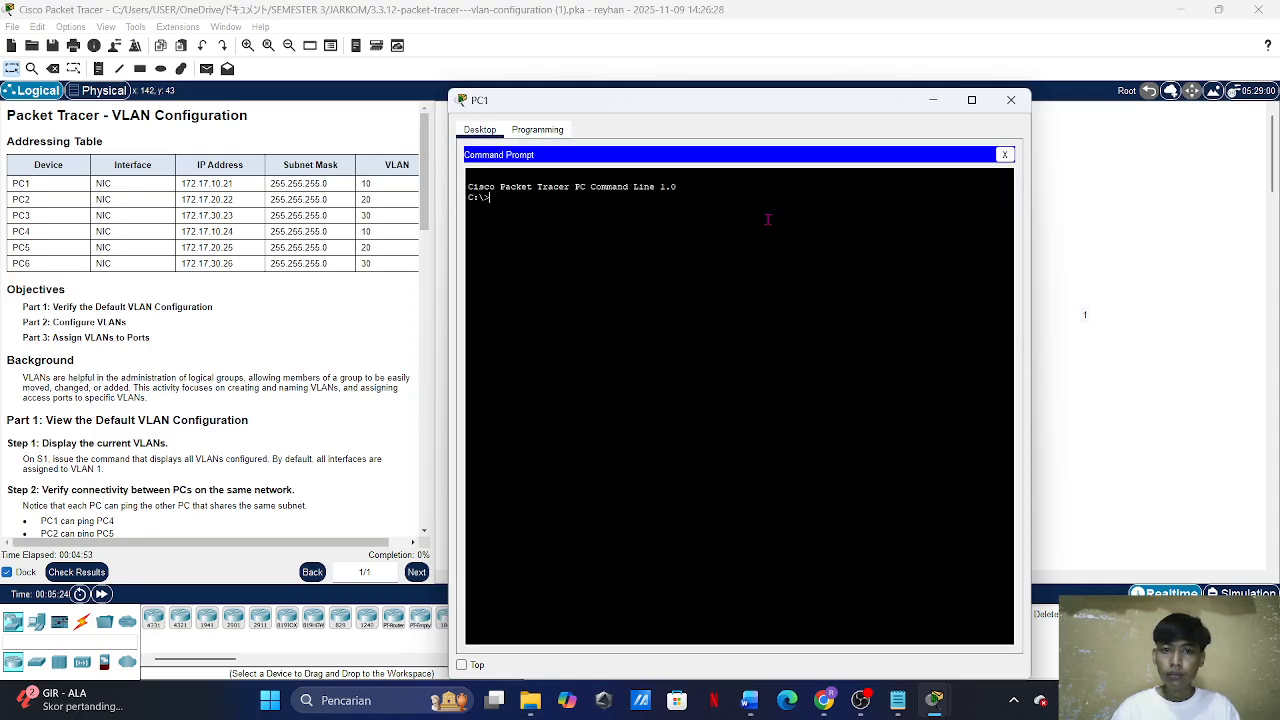
text(ping)
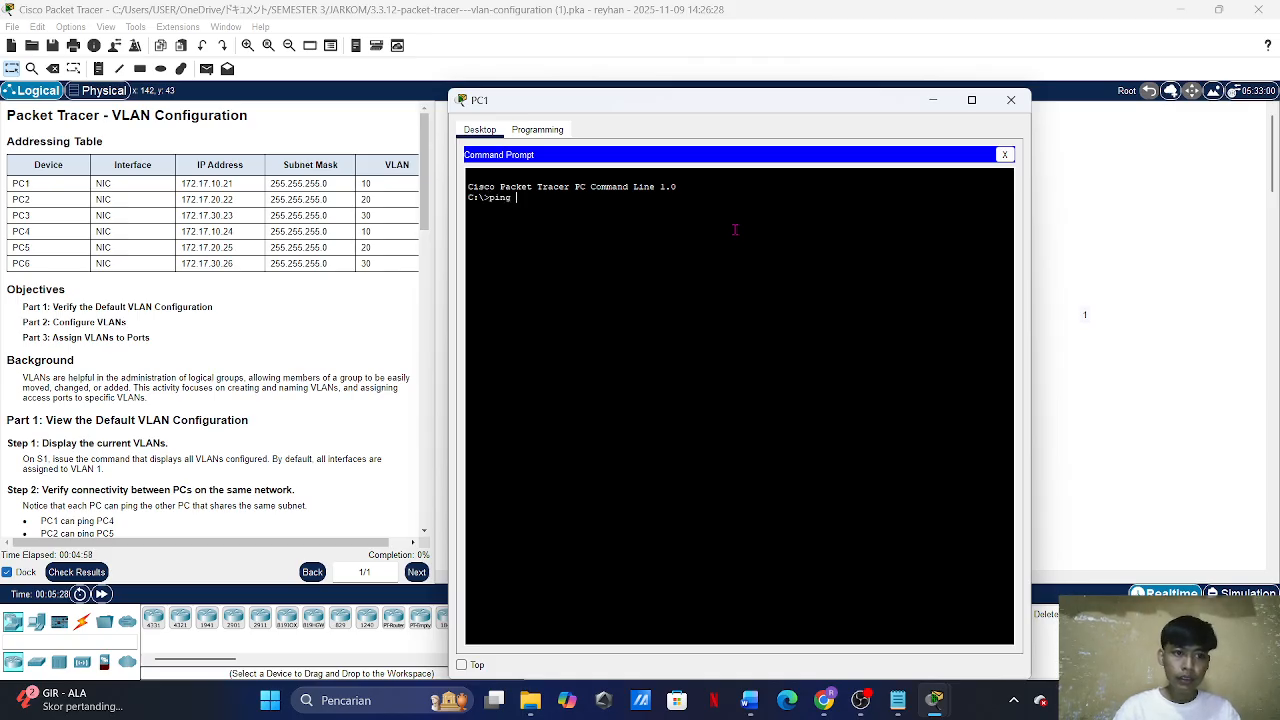
text( 172)
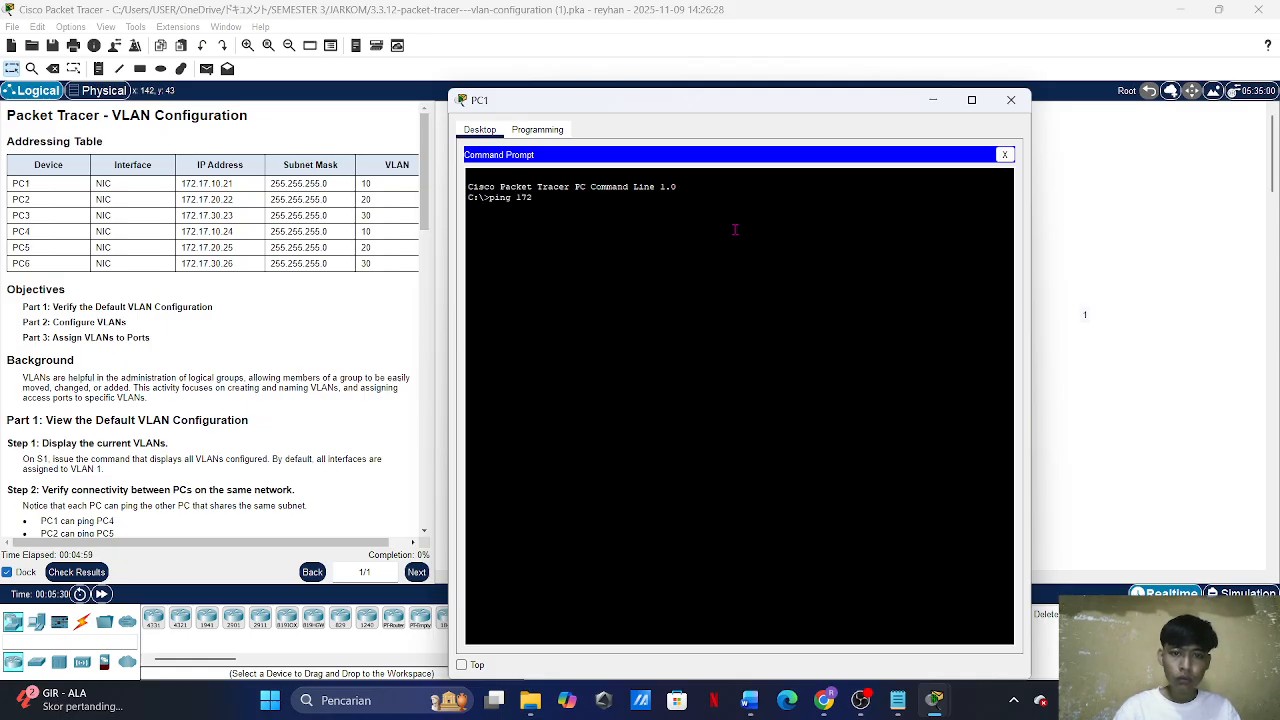
text(.)
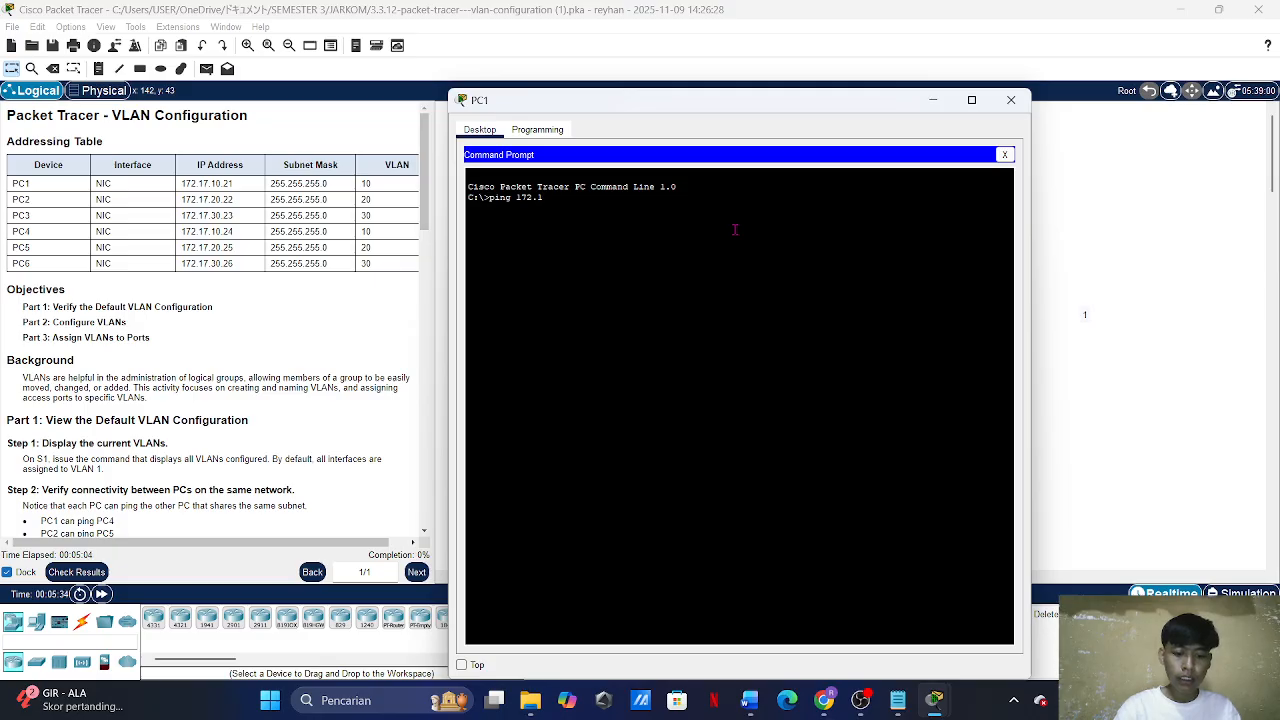
text(17.10.24)
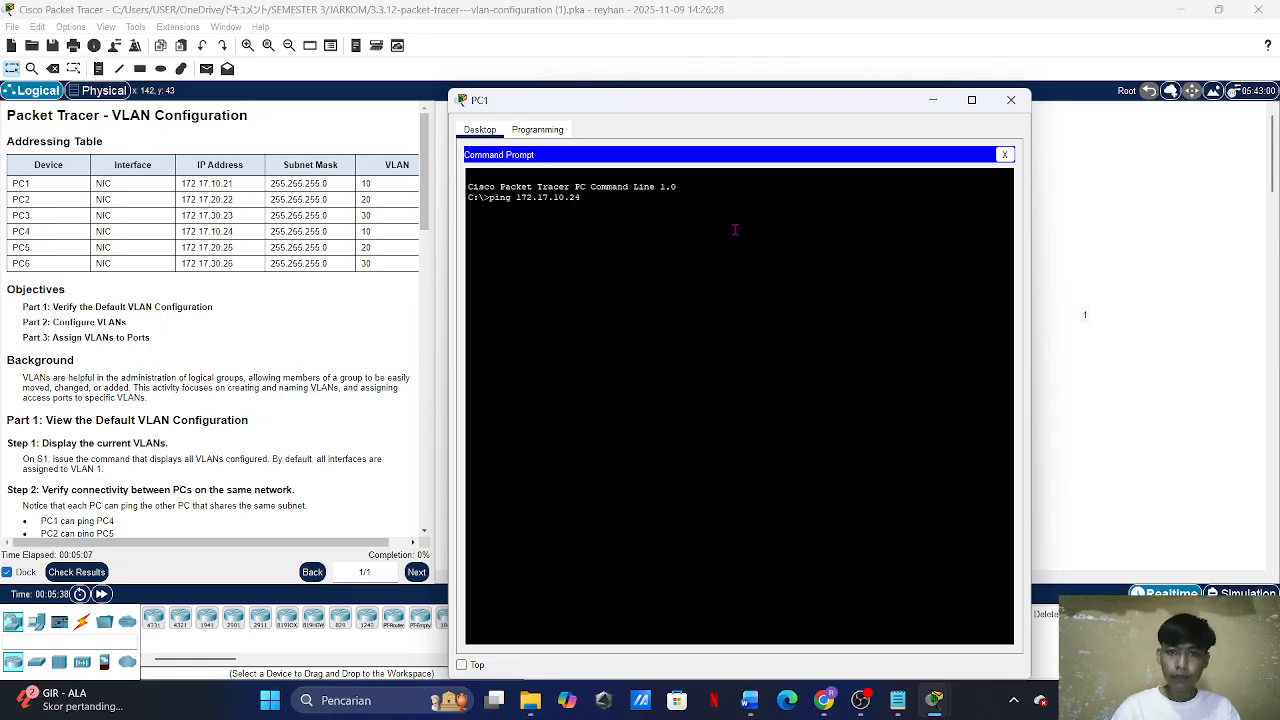
key(Return)
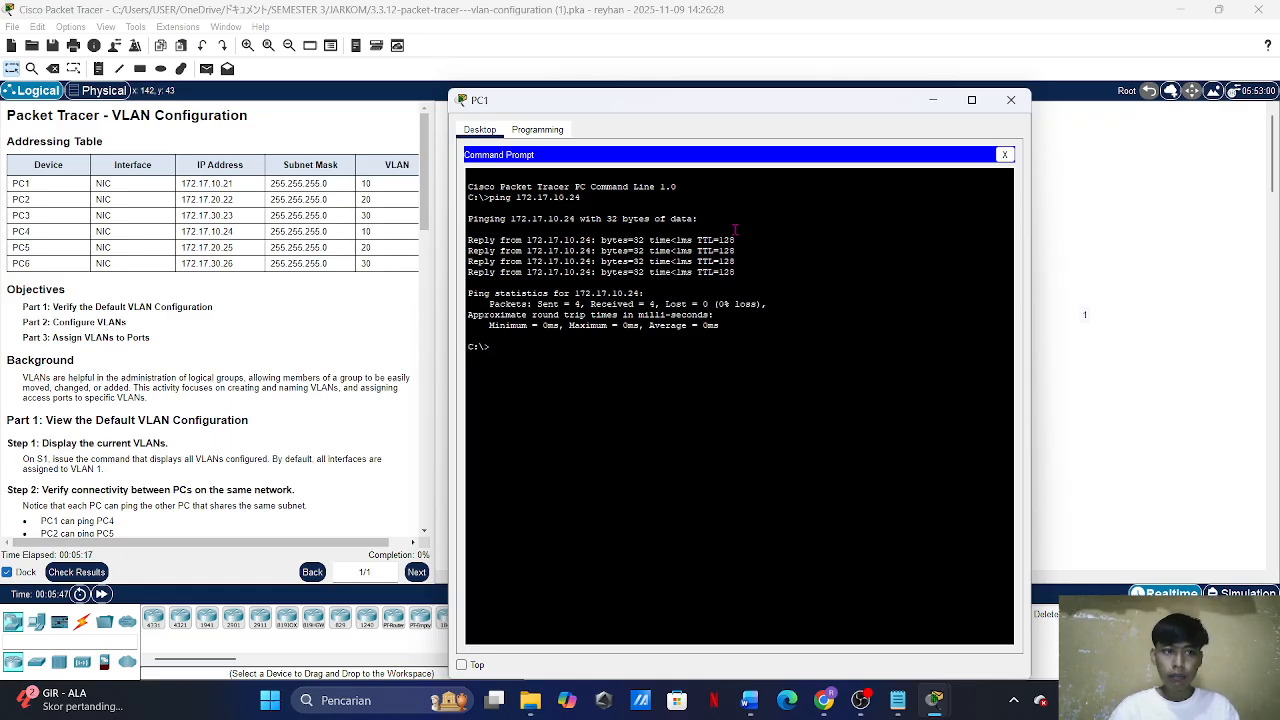
Step: Ping PC2 at 172.17.20.22 from PC1, and close the PC1 window
text(ing 1)
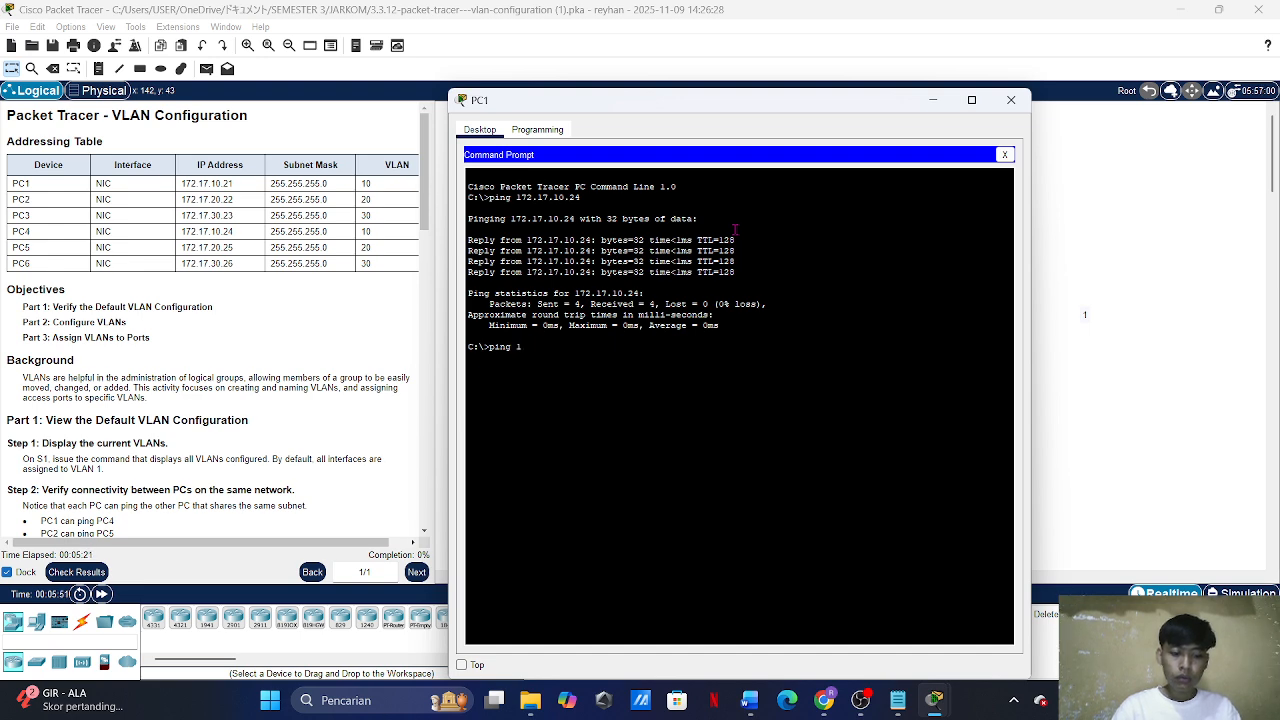
text(72.17.)
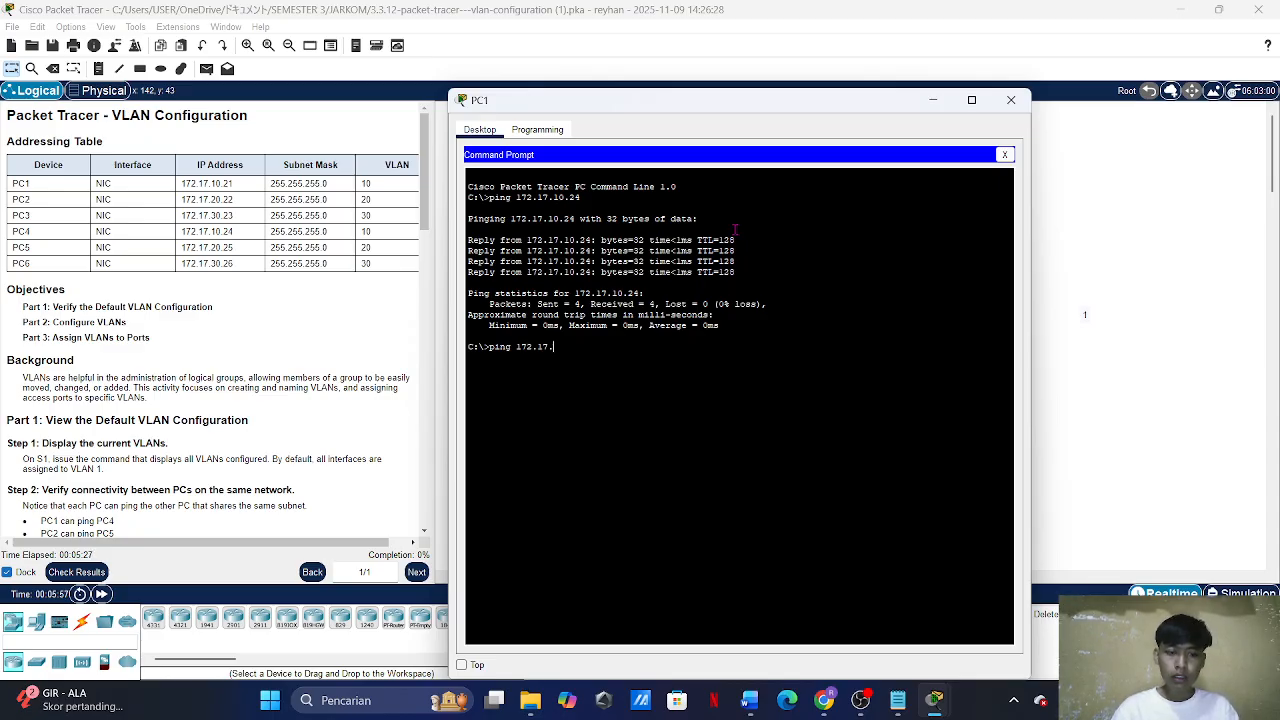
text(20.22)
key(Return)
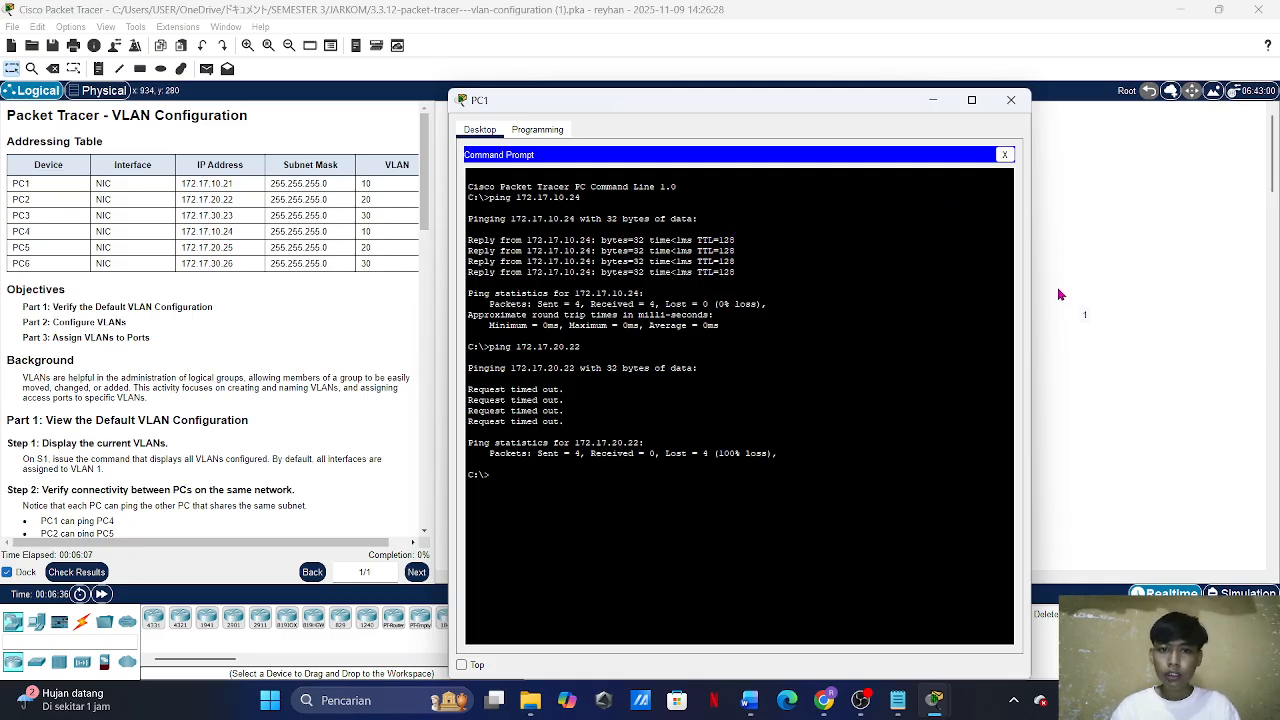
click(1011, 100)
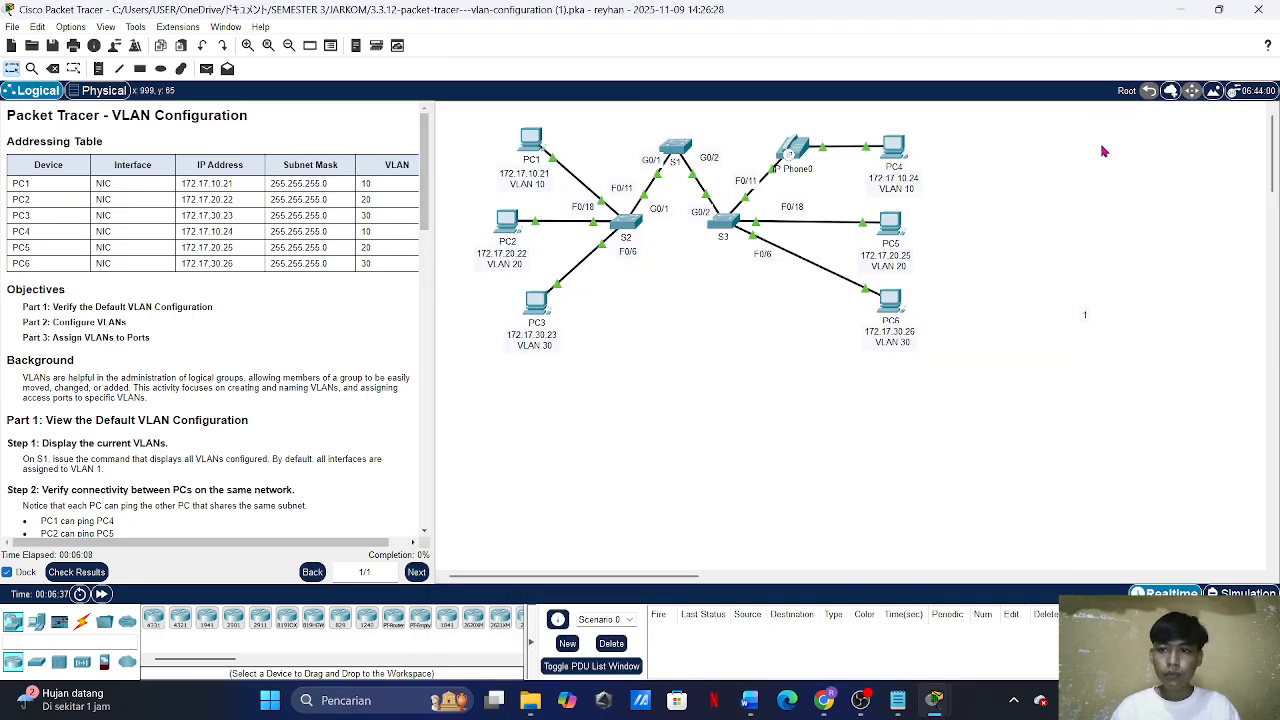
Step: Enter global configuration mode on switch S1 and create VLAN 10
click(675, 146)
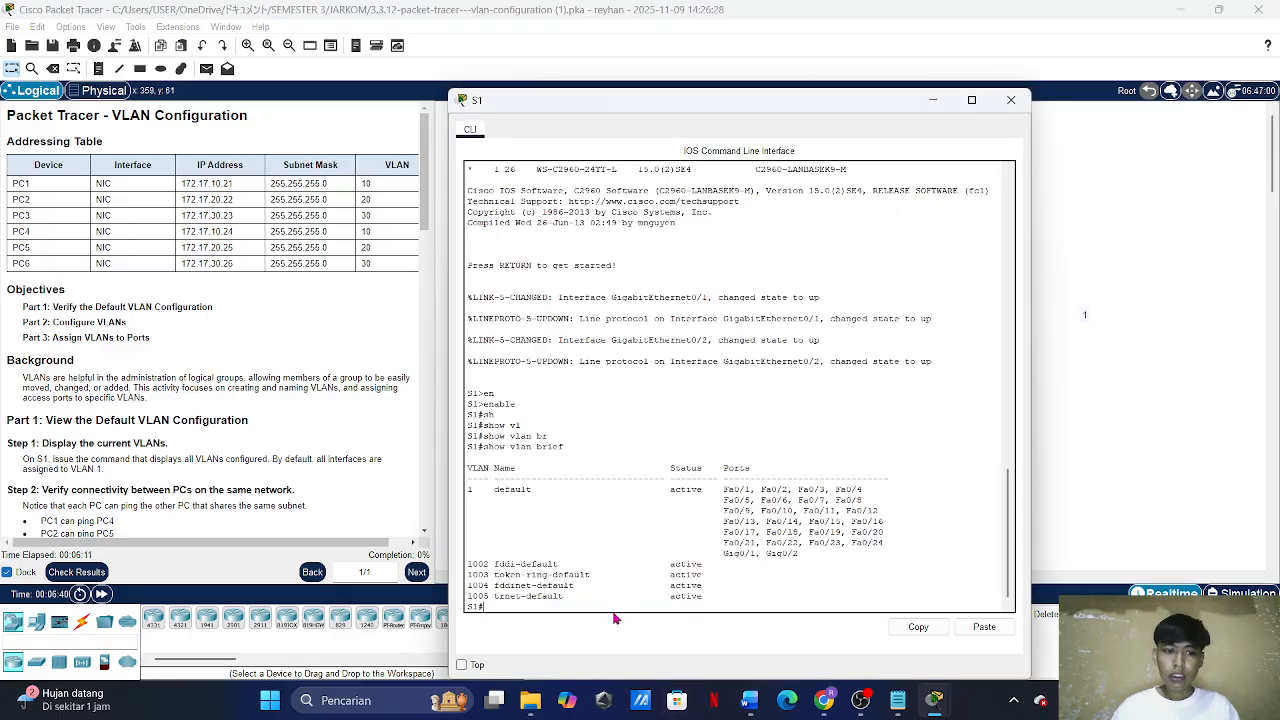
text(config)
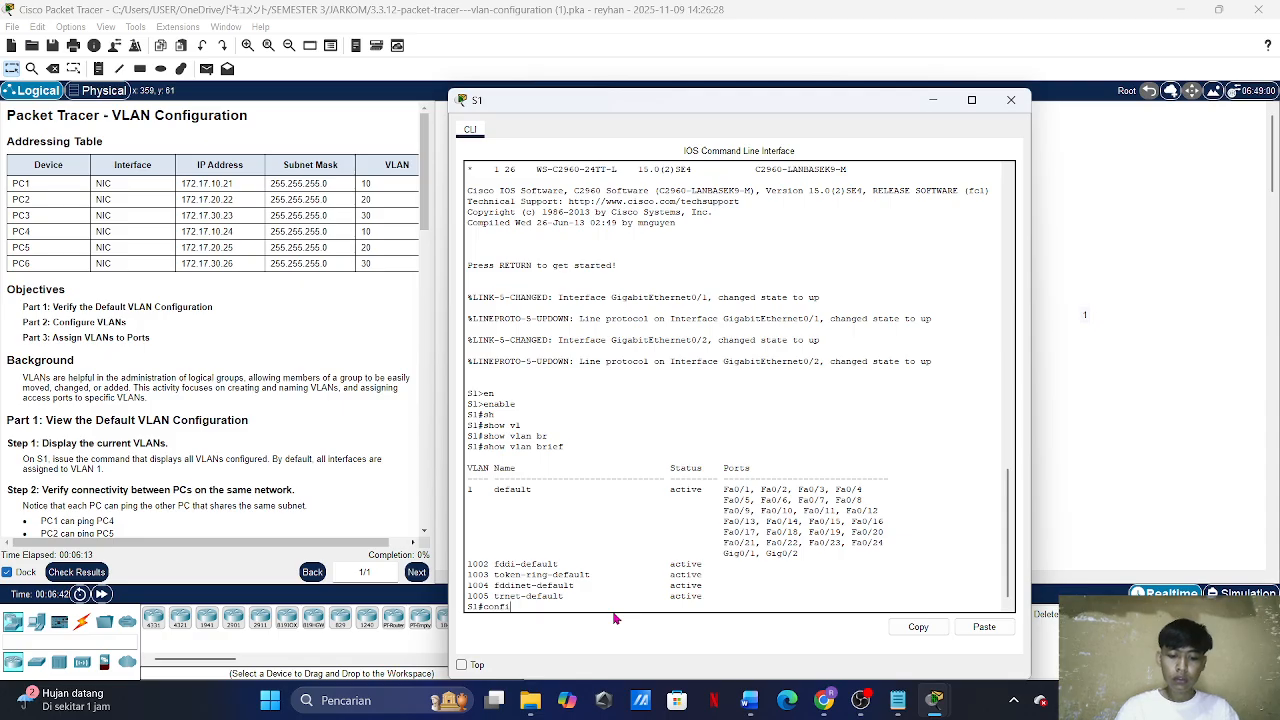
text( t)
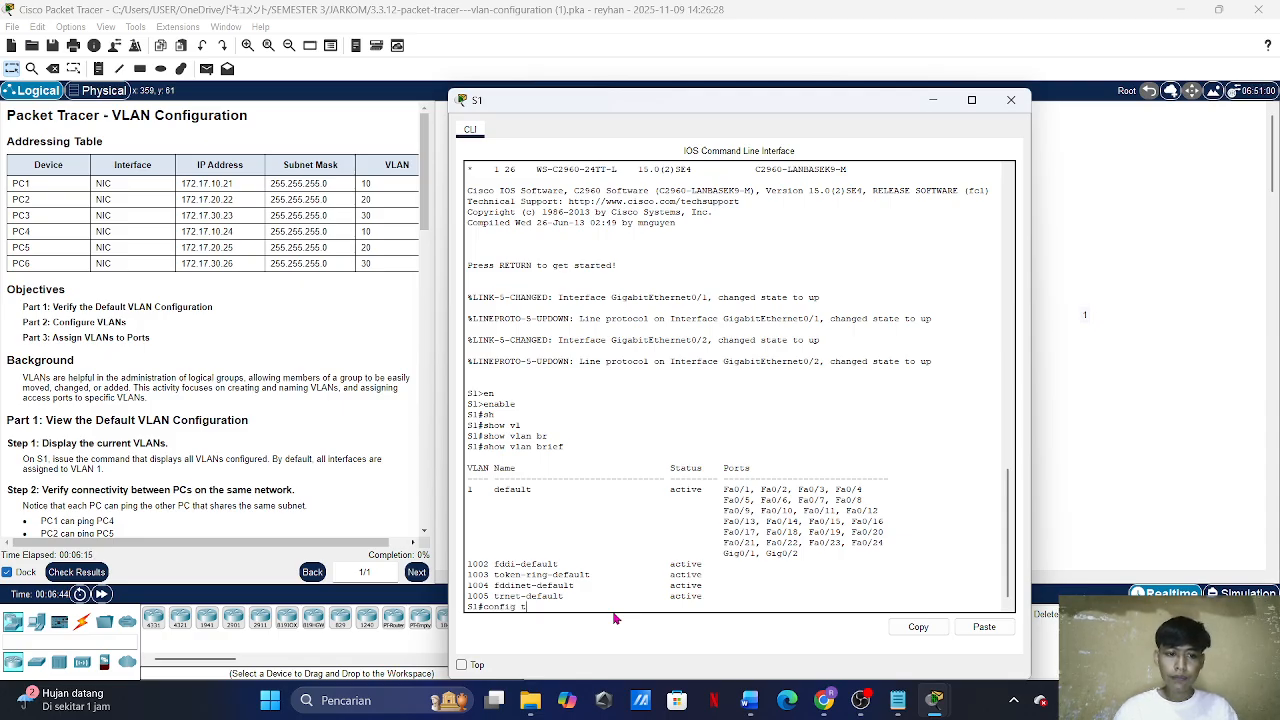
key(Return)
text(v)
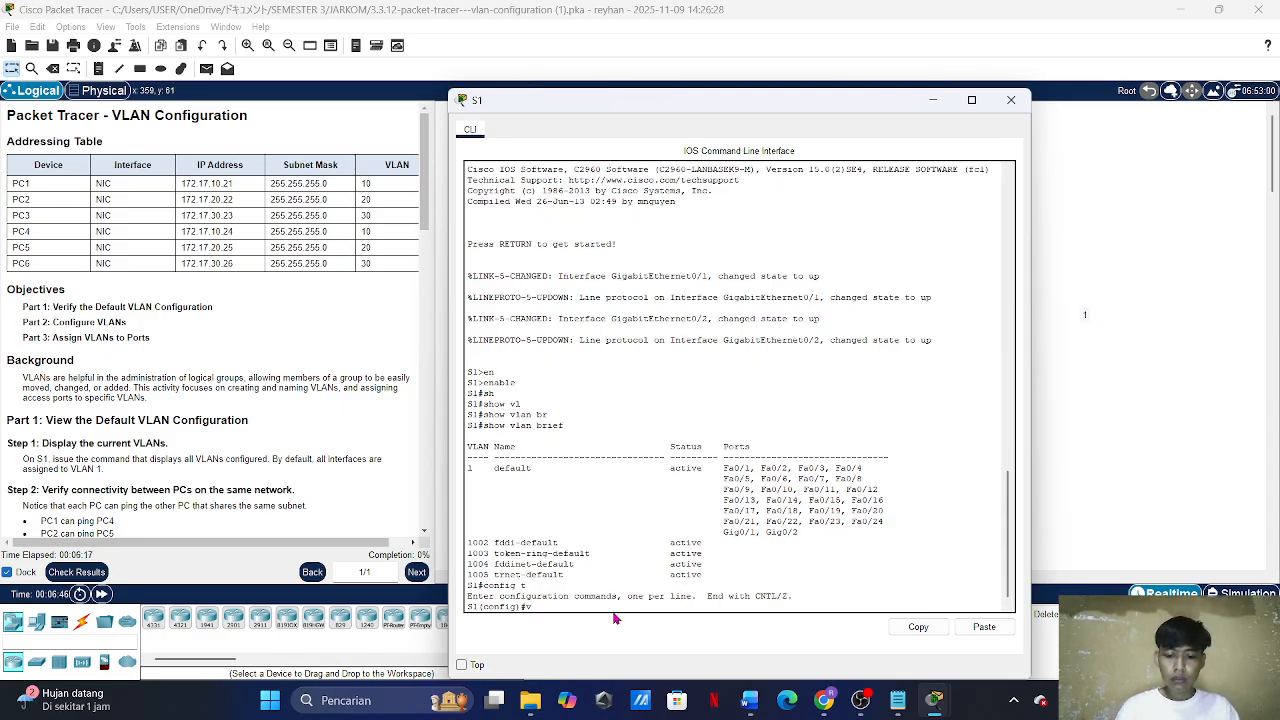
text(lan)
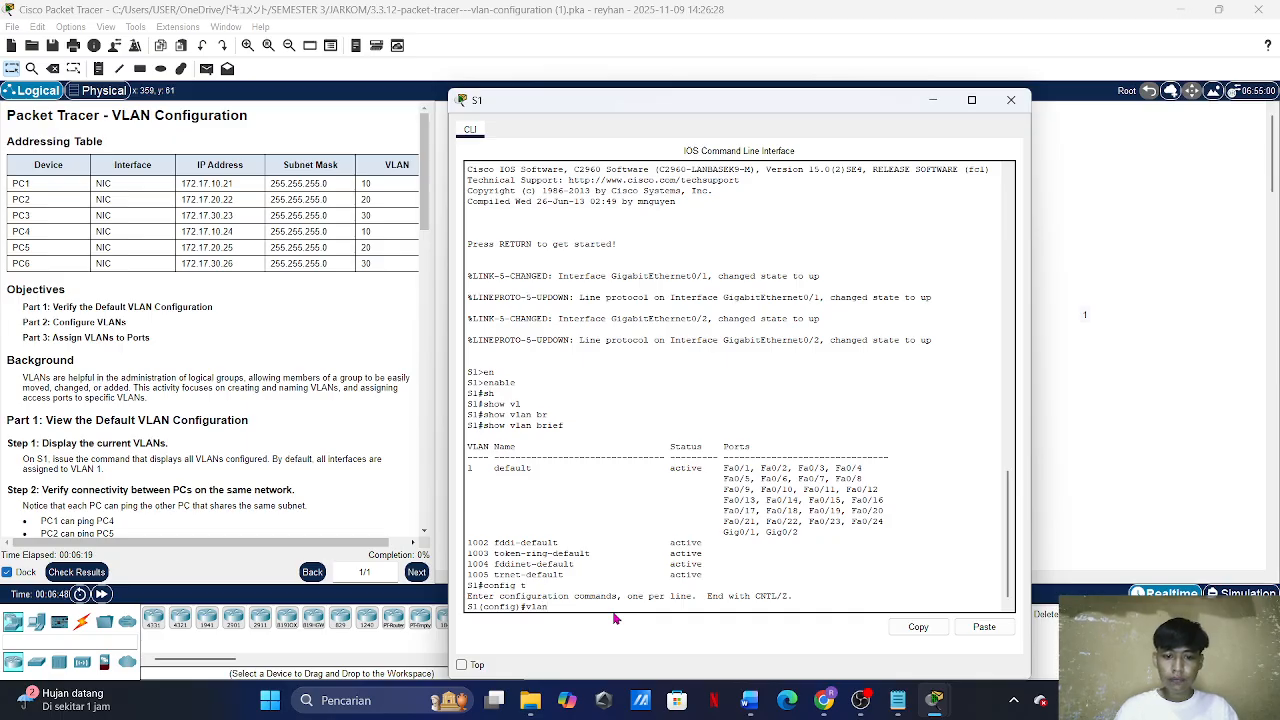
text( 10)
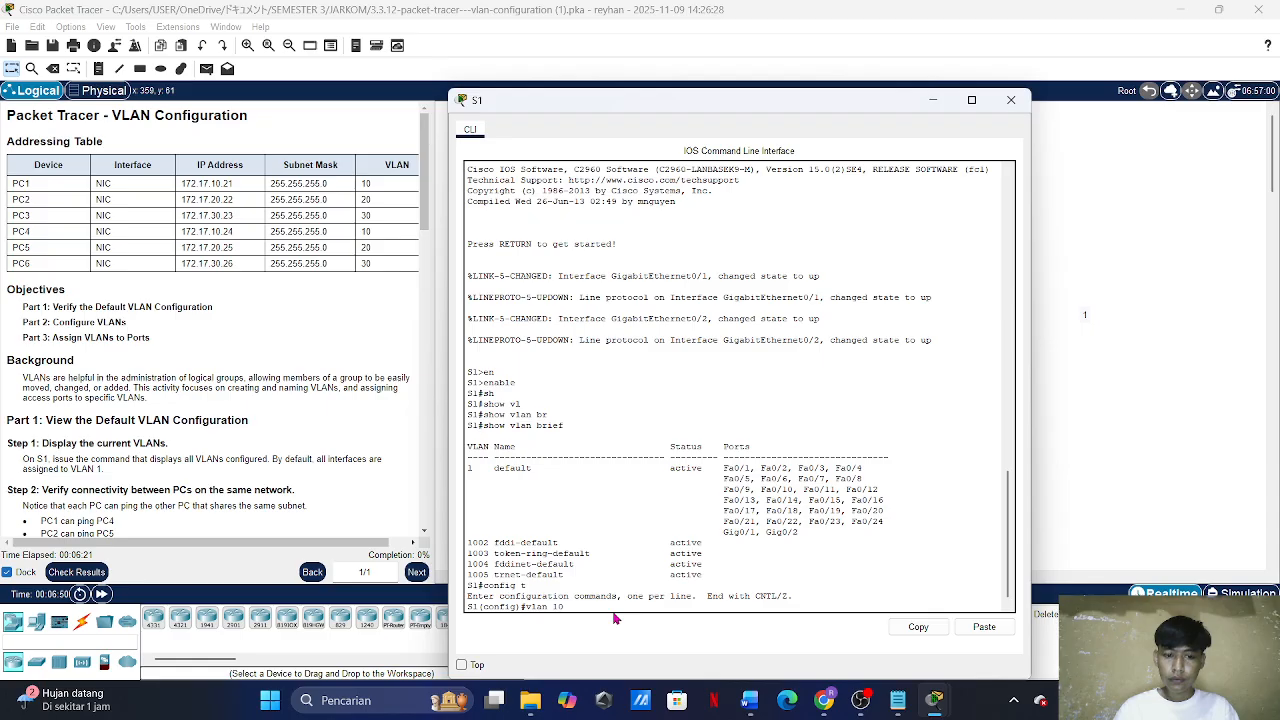
key(Return)
Step: Name VLAN 10 Faculty/staff and return to global configuration mode
text(na)
key(Tab)
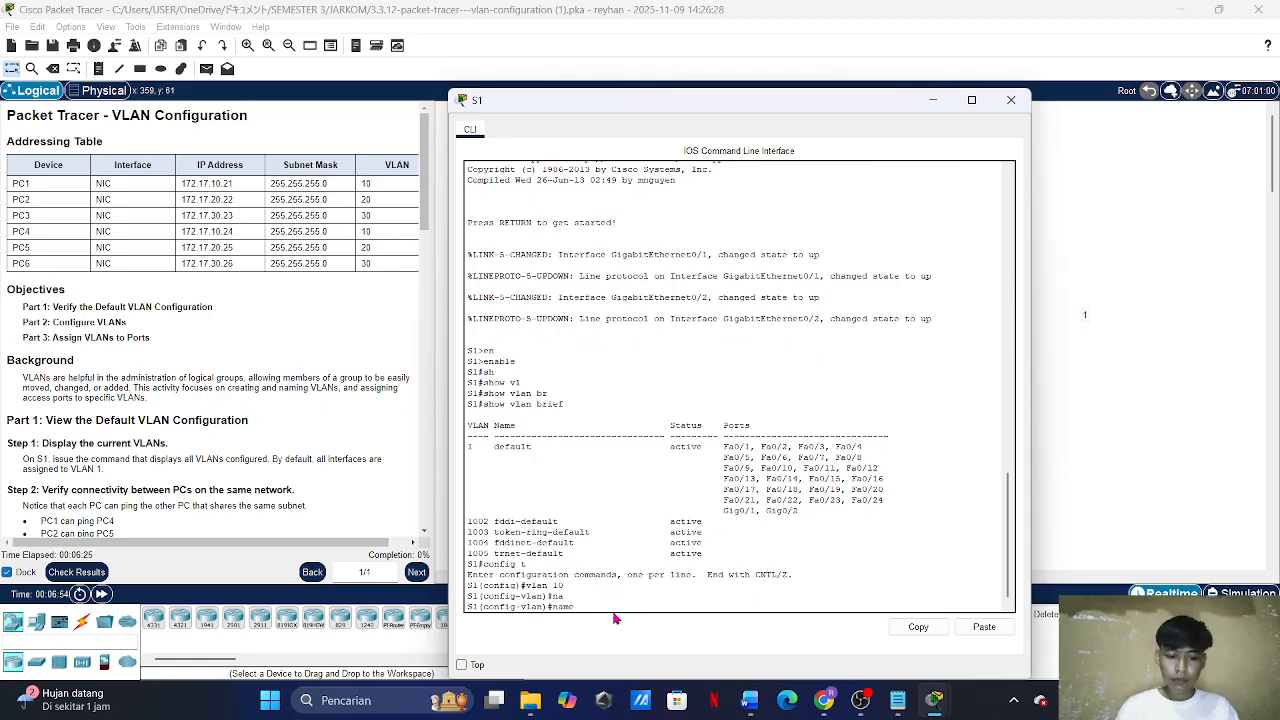
text(F)
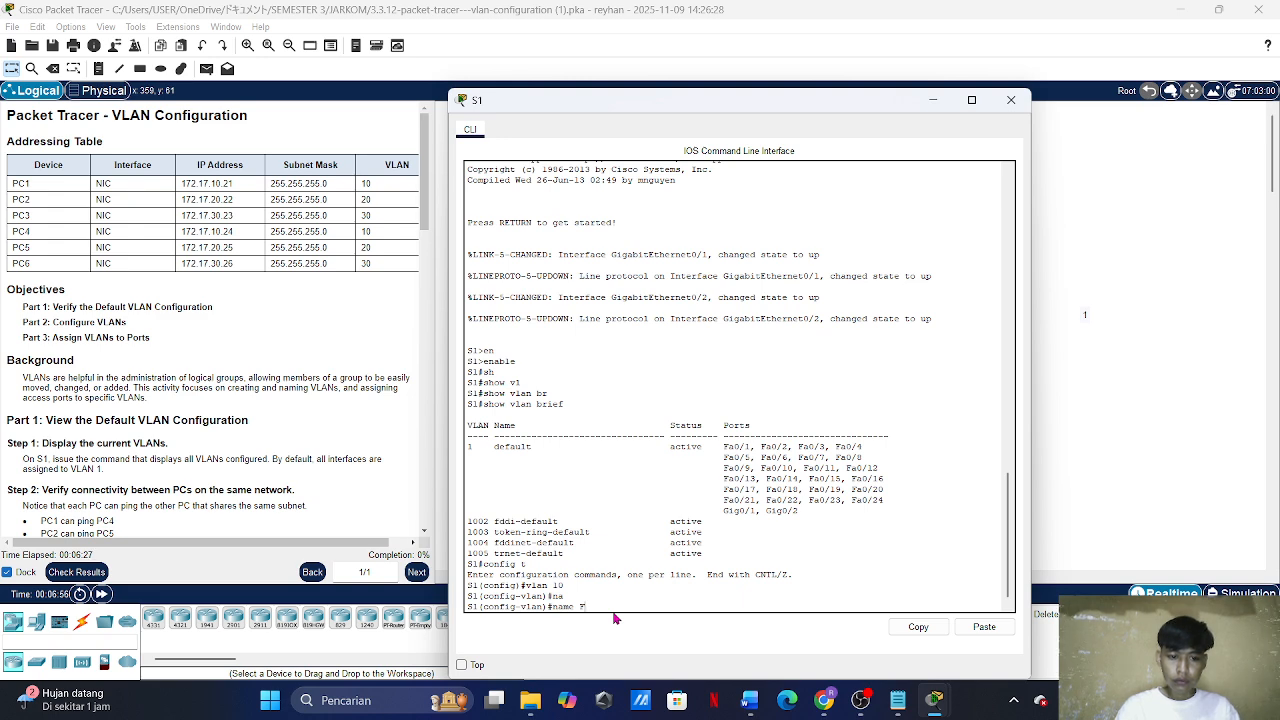
text(acu)
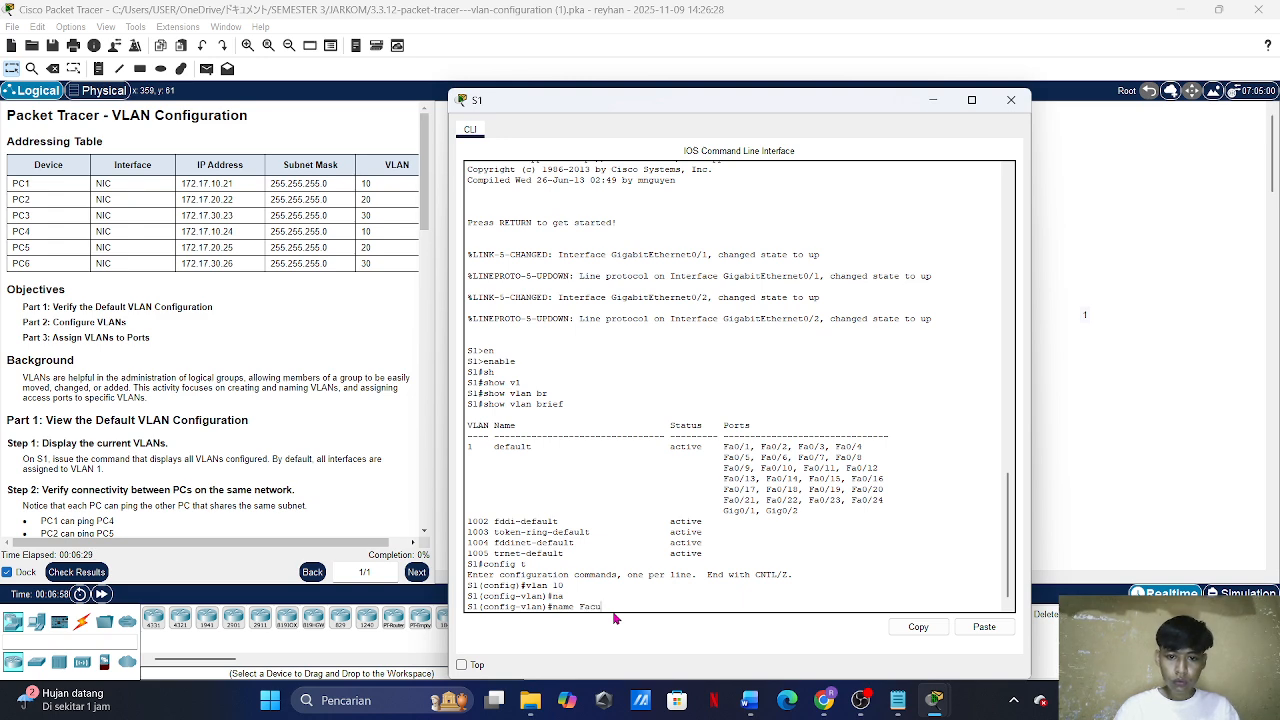
text(lty)
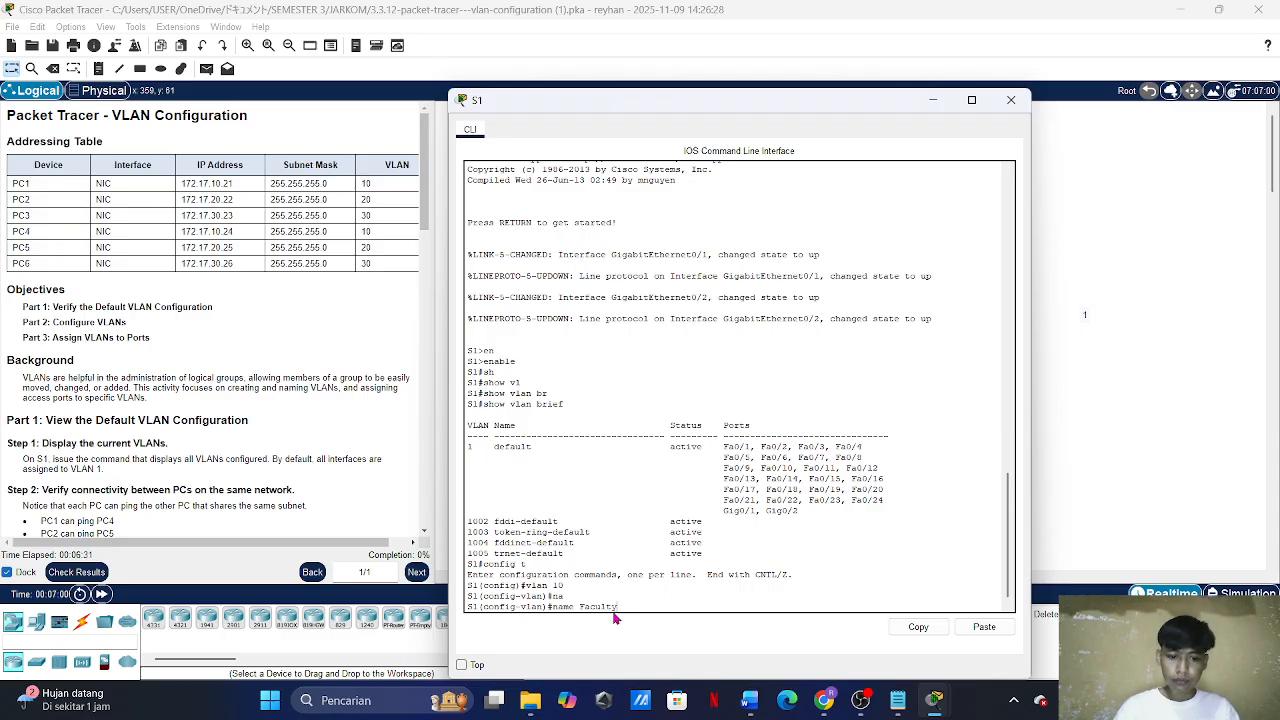
text(/staff)
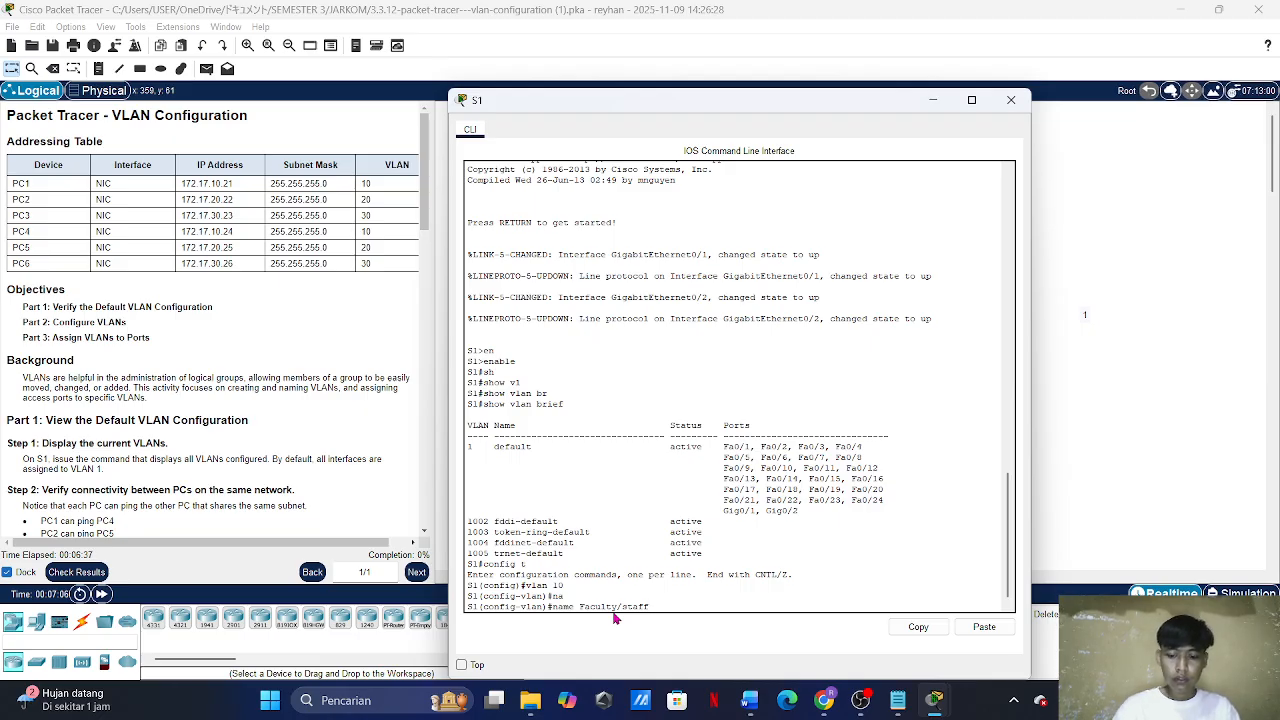
key(Return)
text(exit)
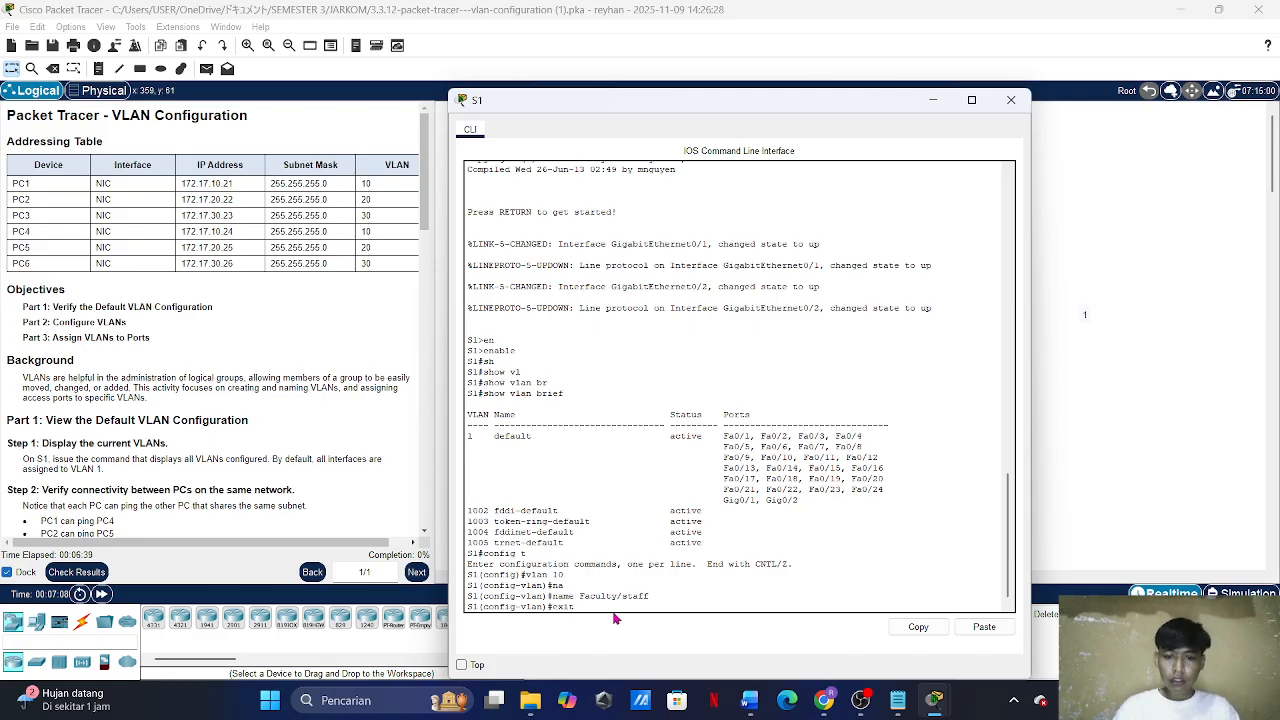
key(Return)
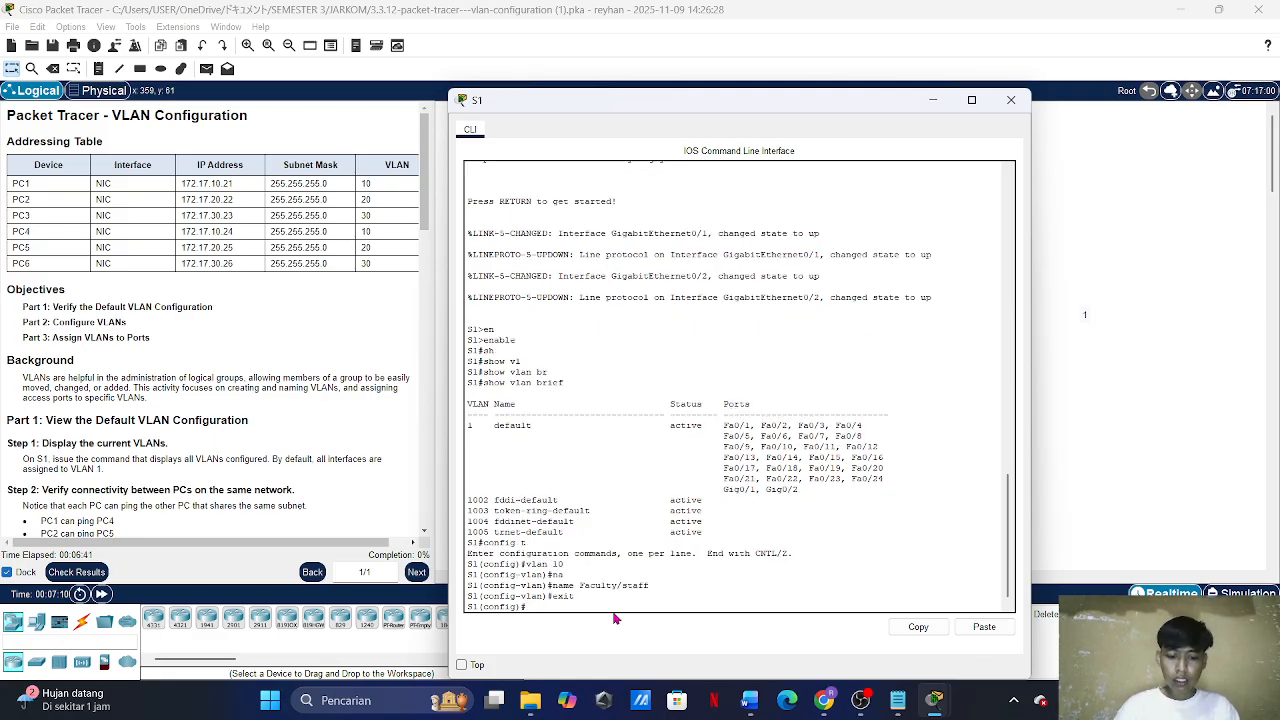
Step: Create VLAN 20 named Students on switch S1 and return to global configuration mode
text(vlan)
text(20)
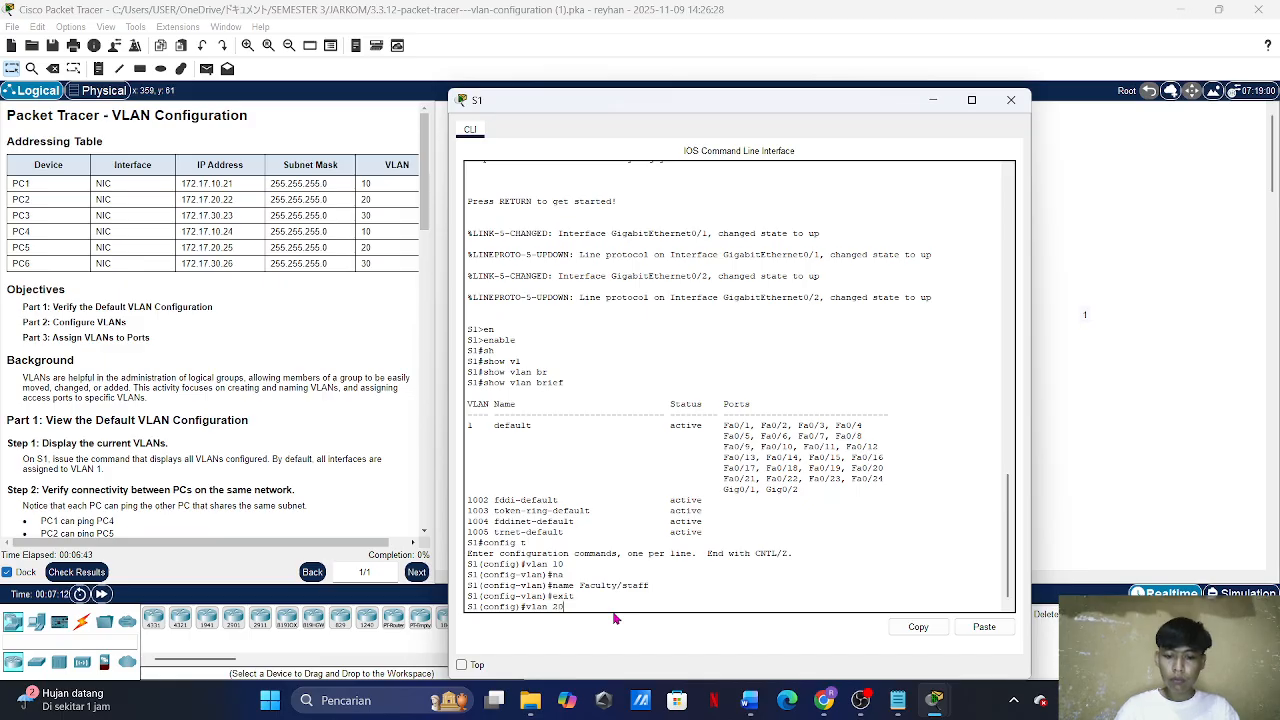
key(Return)
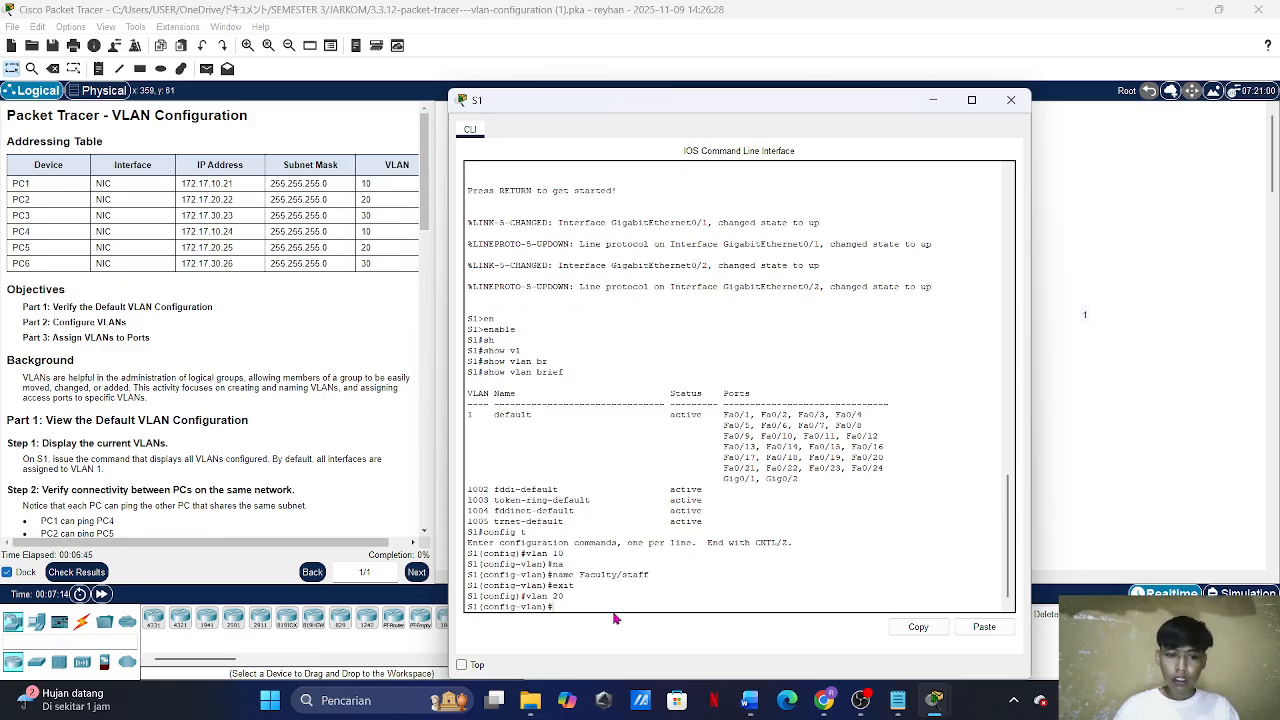
text(nam)
key(Tab)
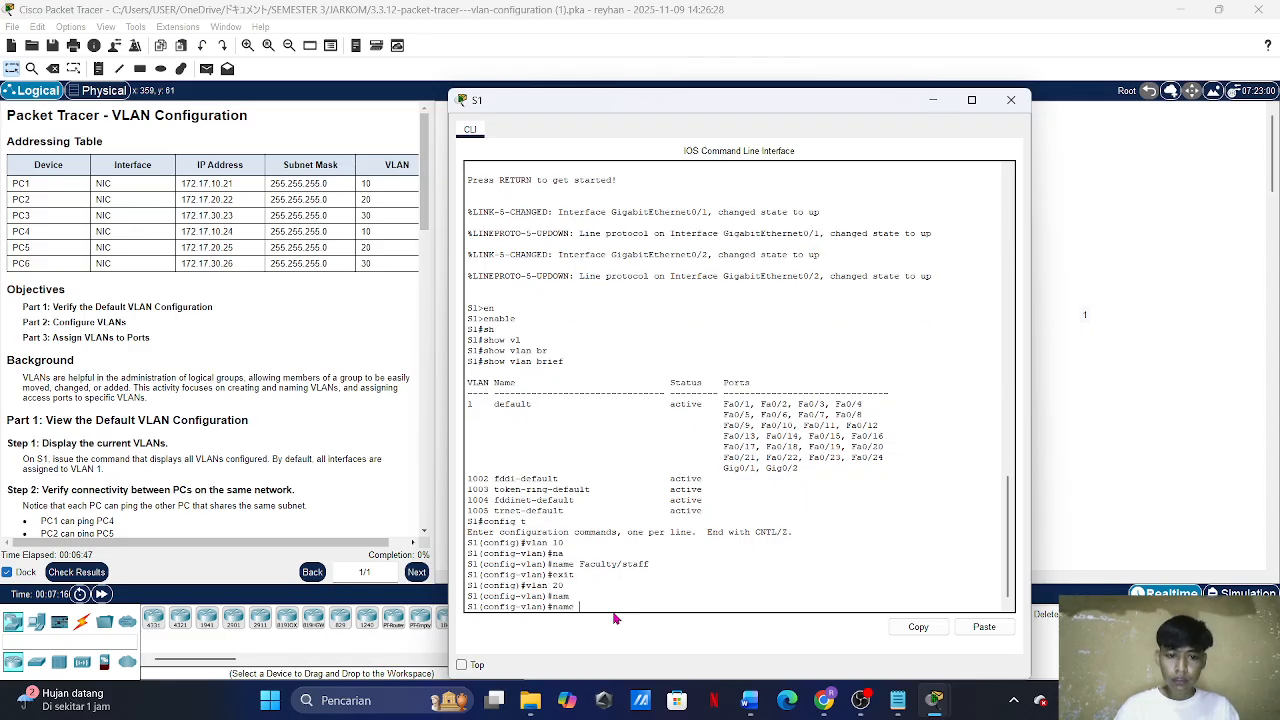
text(st)
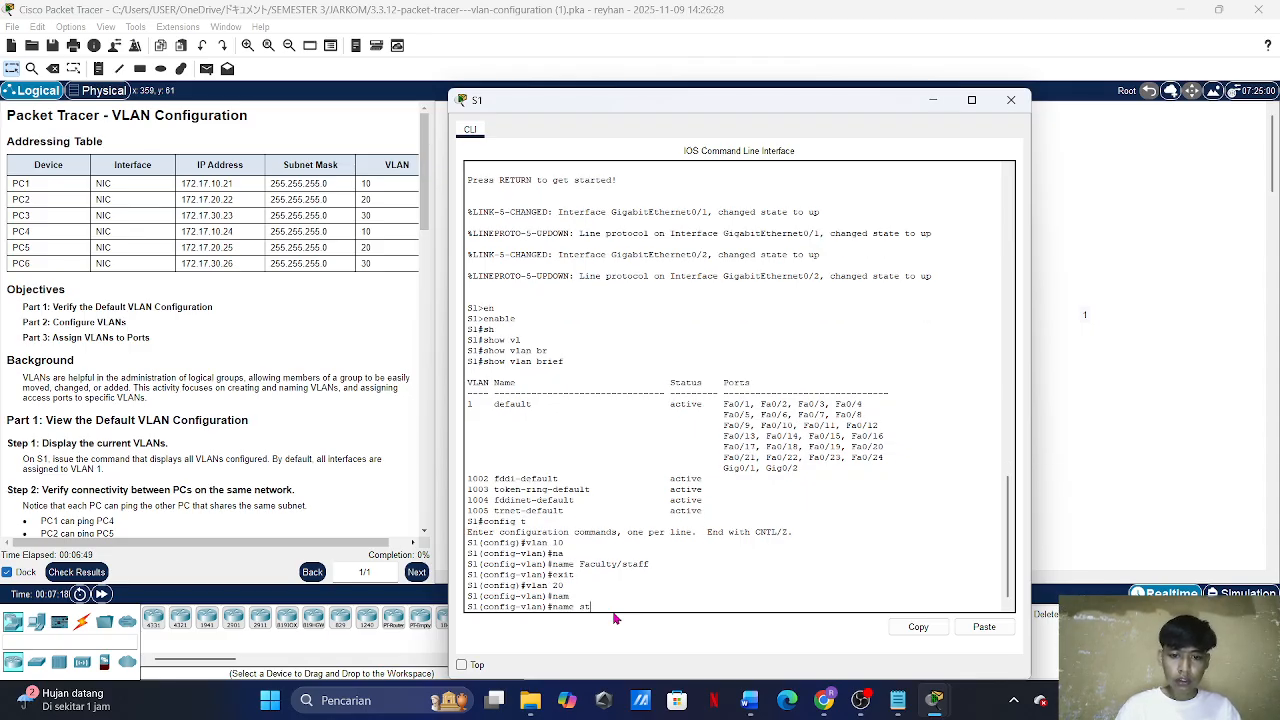
key(BackSpace)
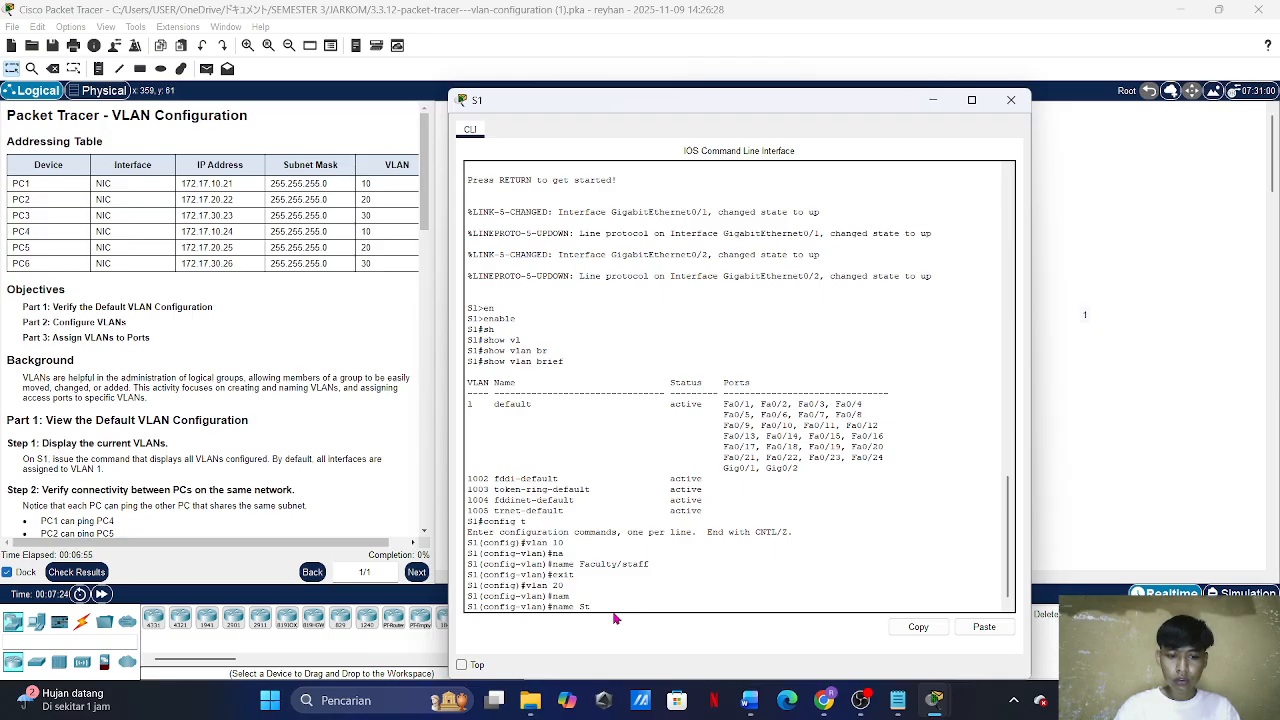
text(Studen)
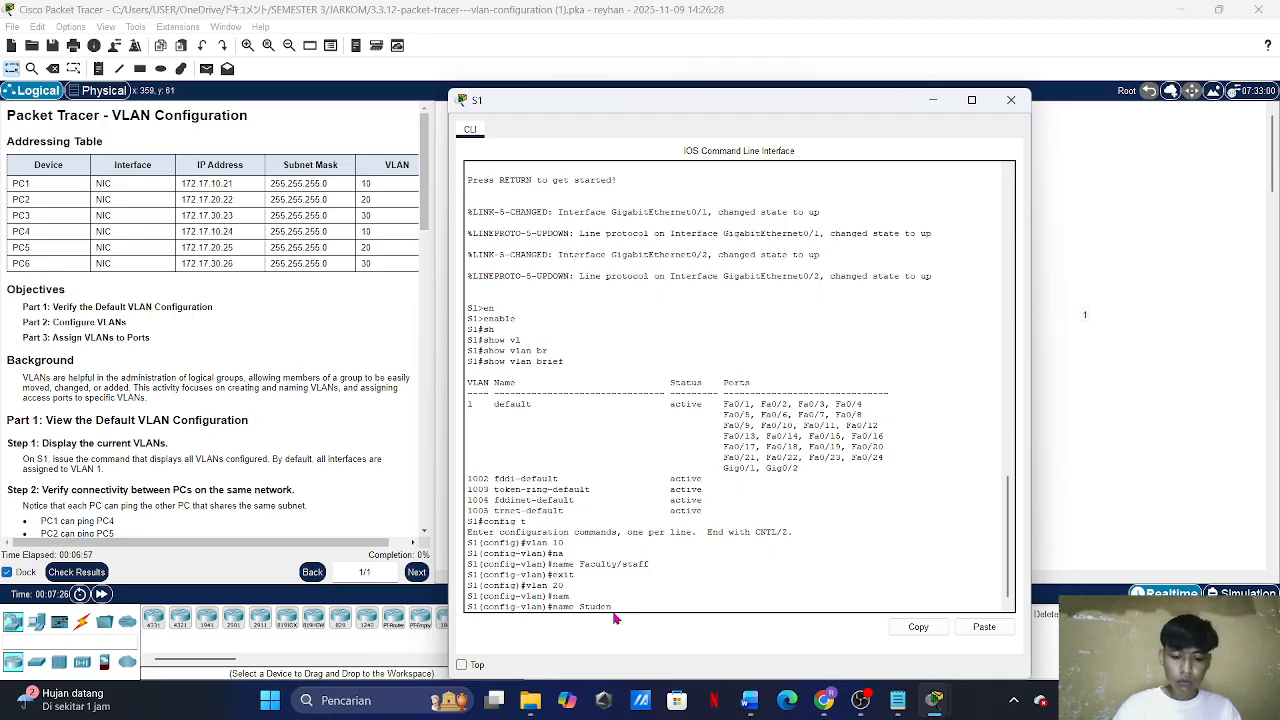
text(ts)
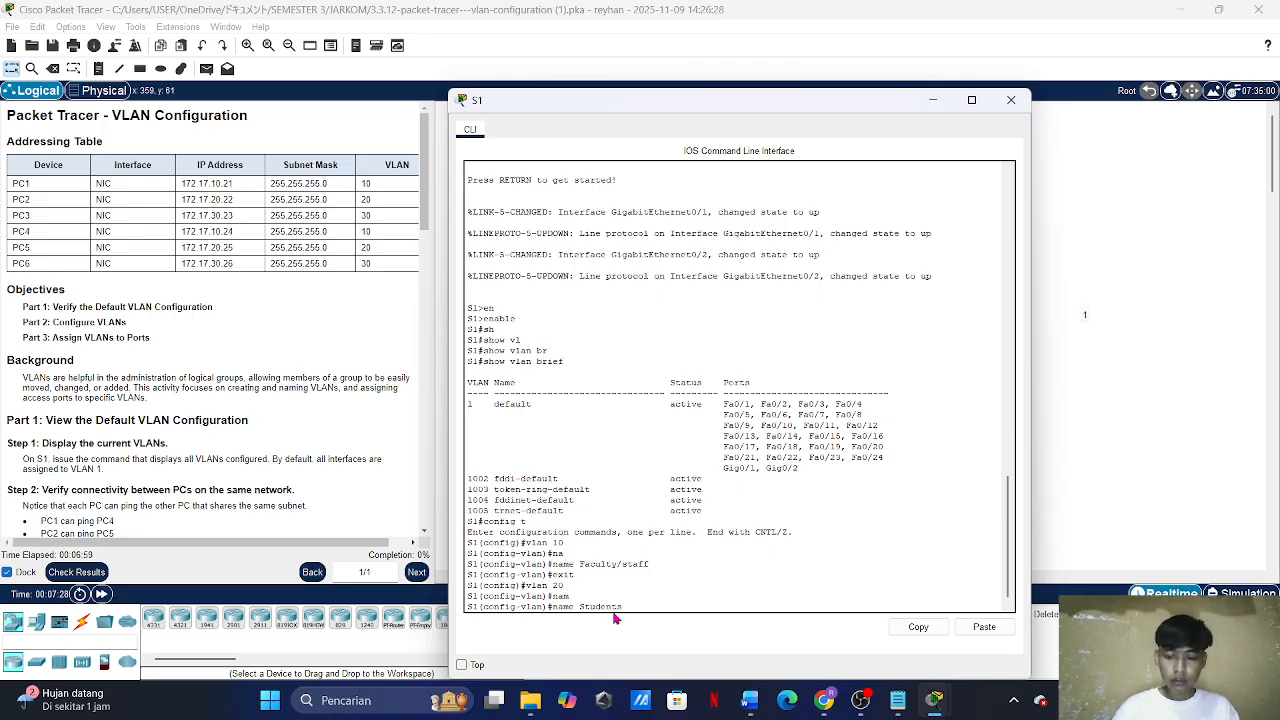
key(Return)
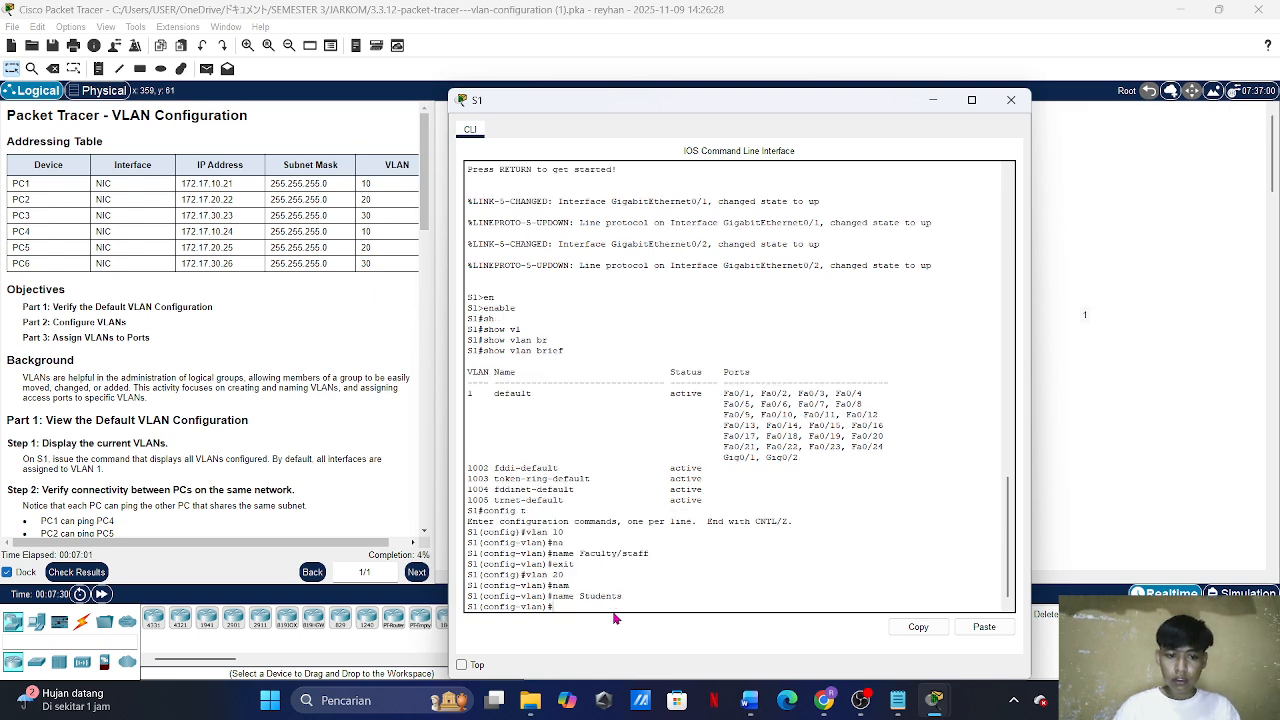
text(exit)
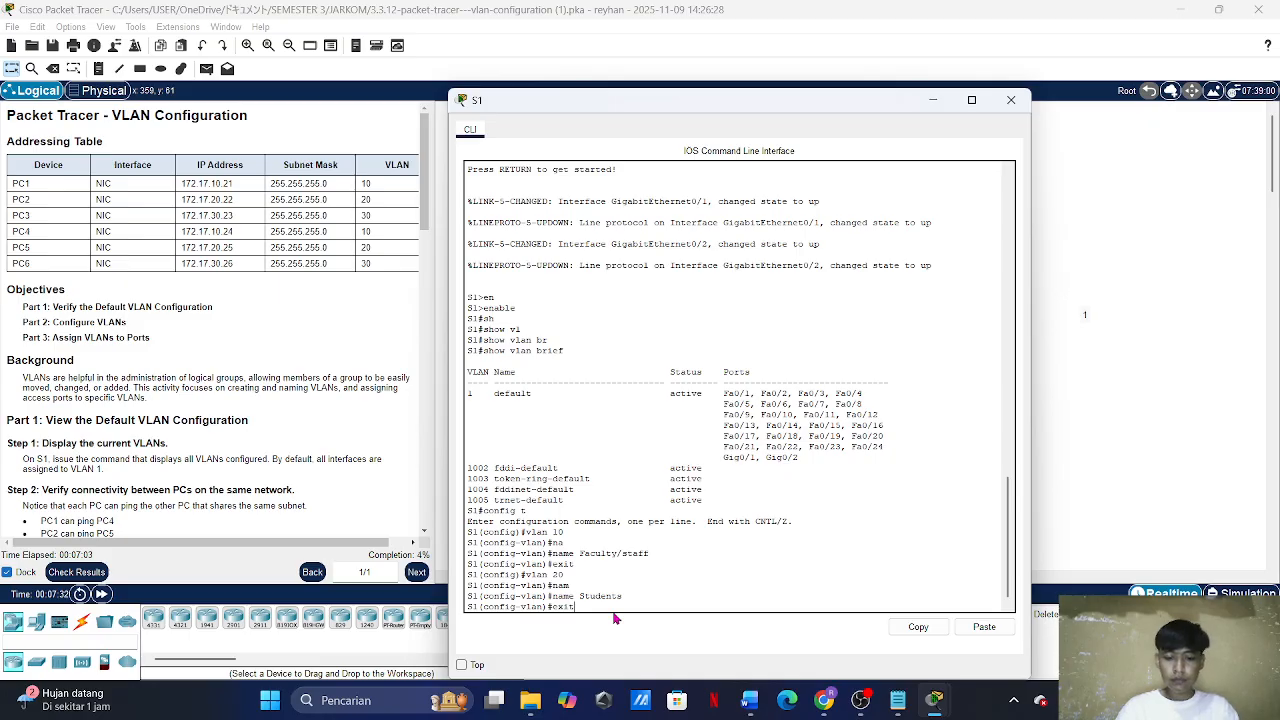
key(Return)
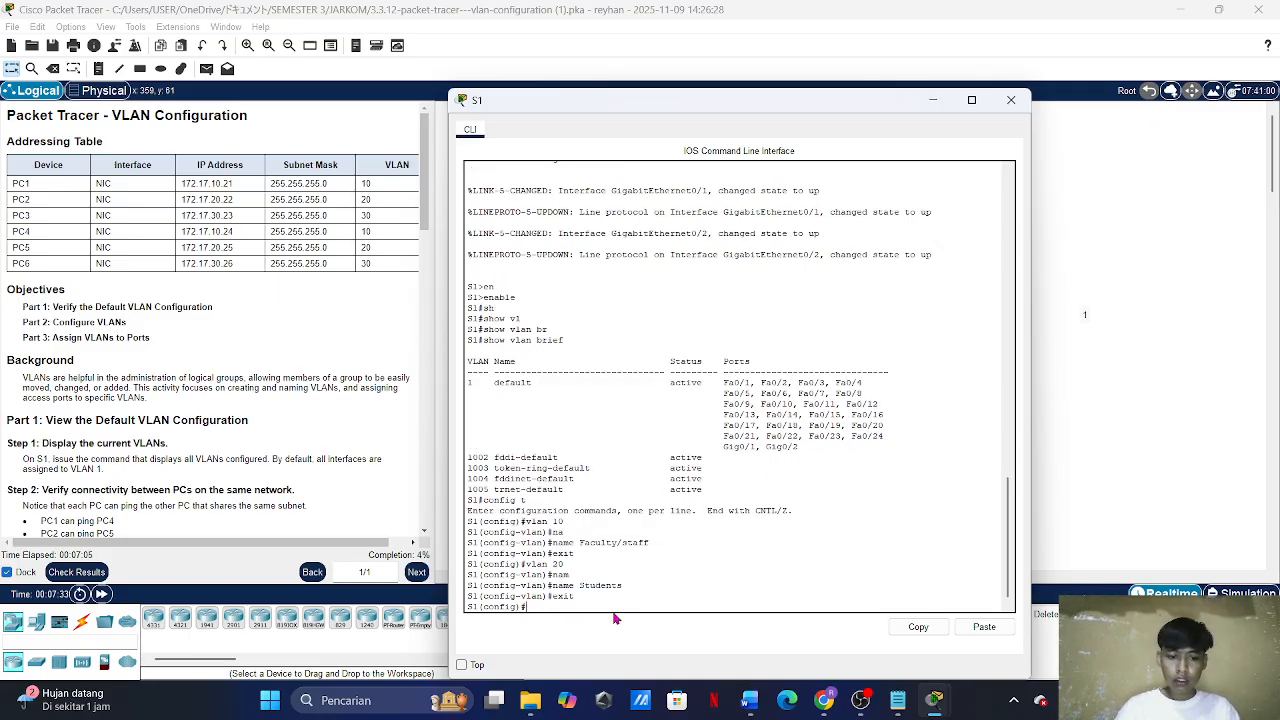
Step: Create VLAN 30 named Guest(Default) on switch S1 and return to global configuration mode
text(vlan)
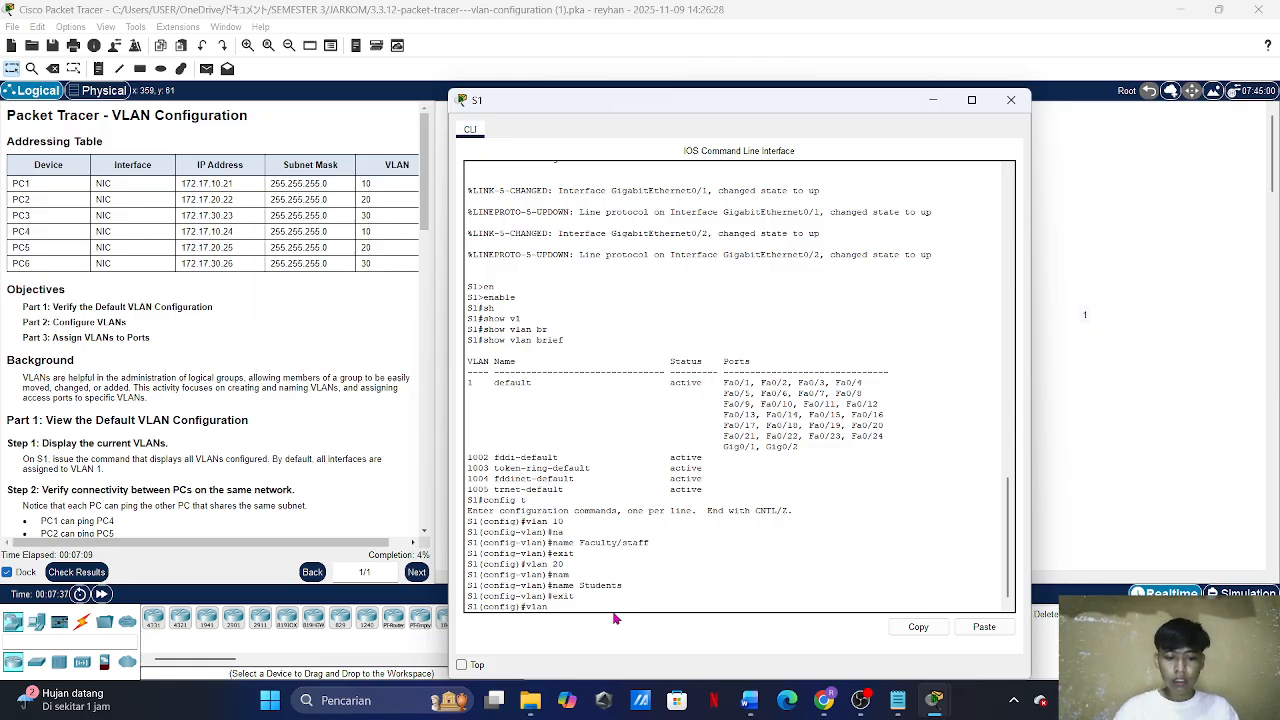
text( 30)
key(Return)
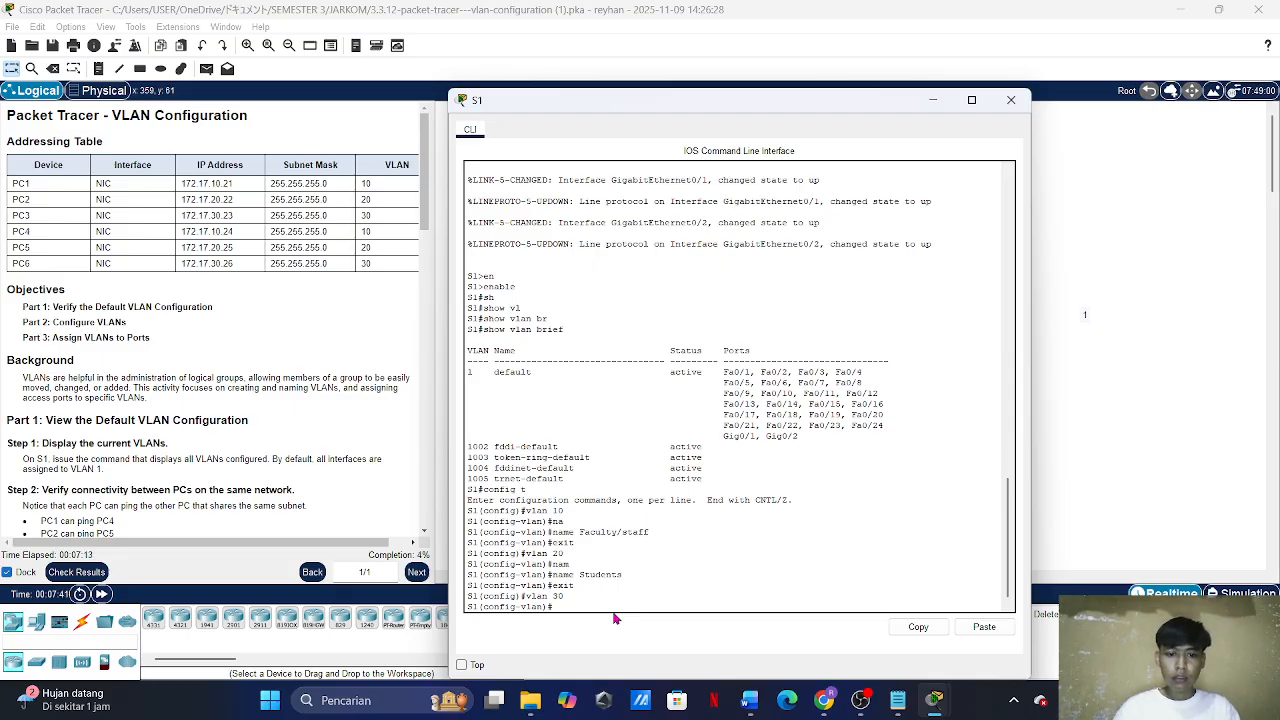
text(na)
key(Tab)
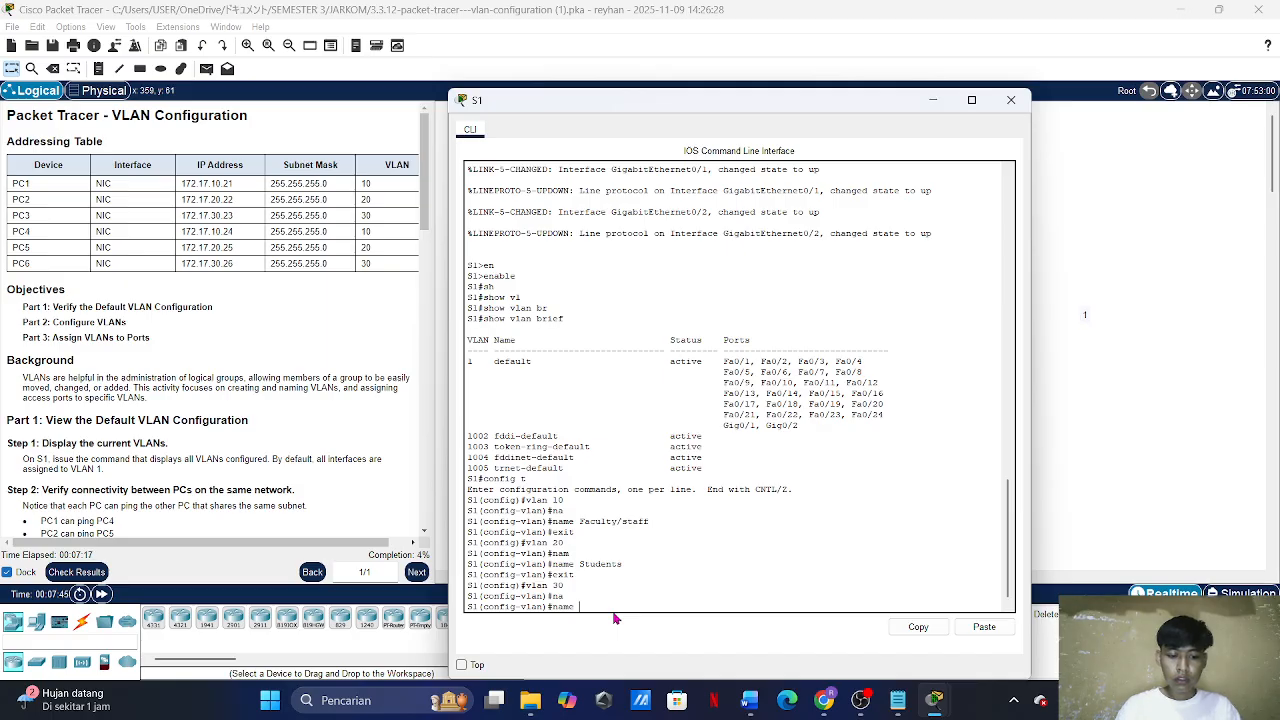
text(Guest)
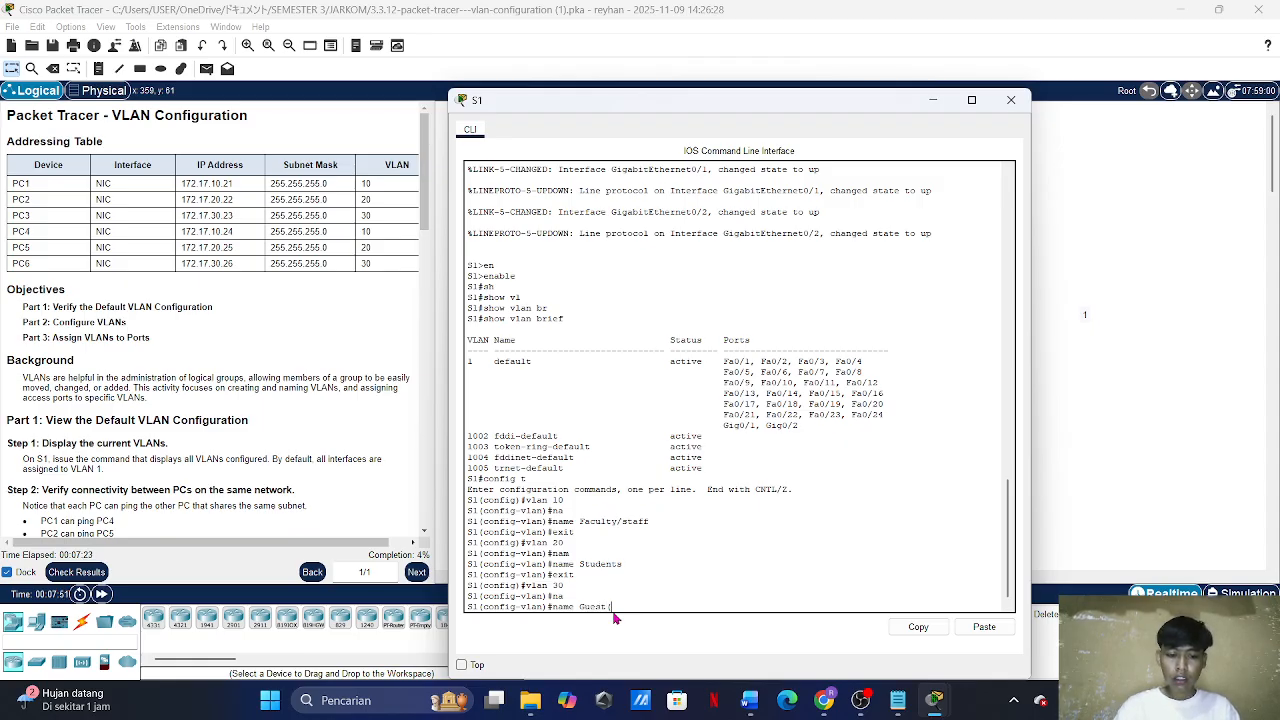
text((de)
key(BackSpace)
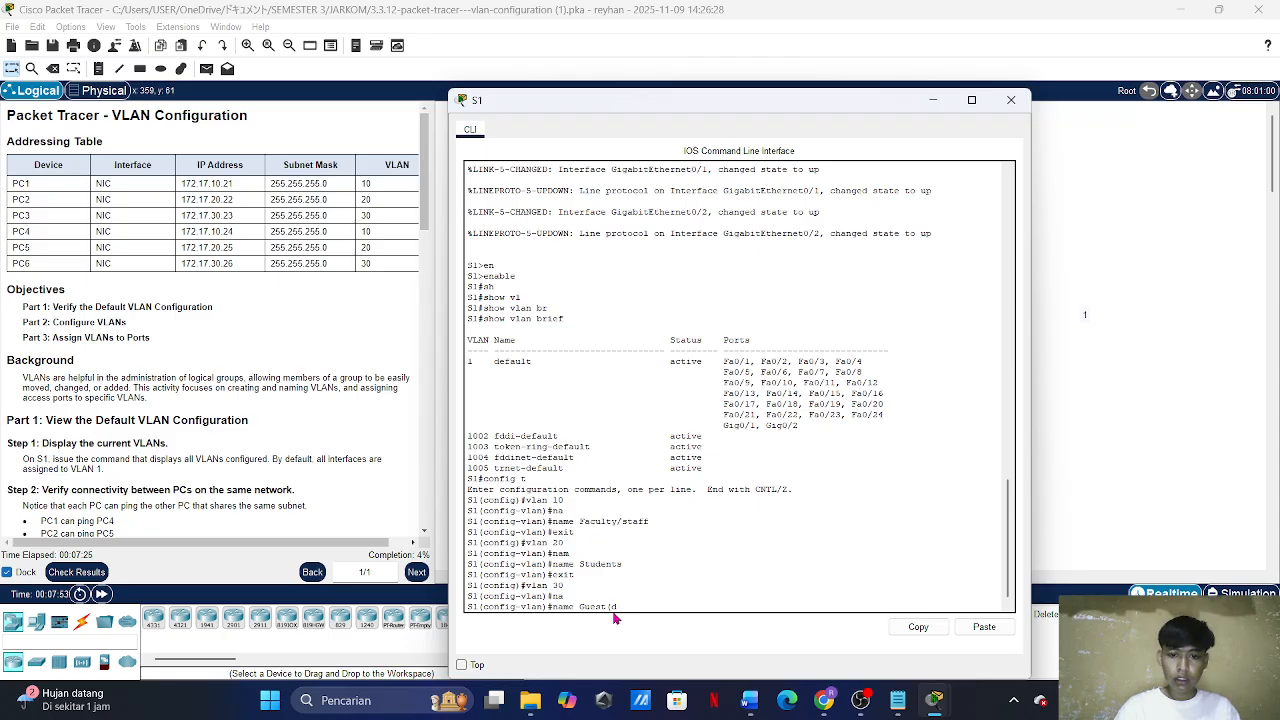
text(De)
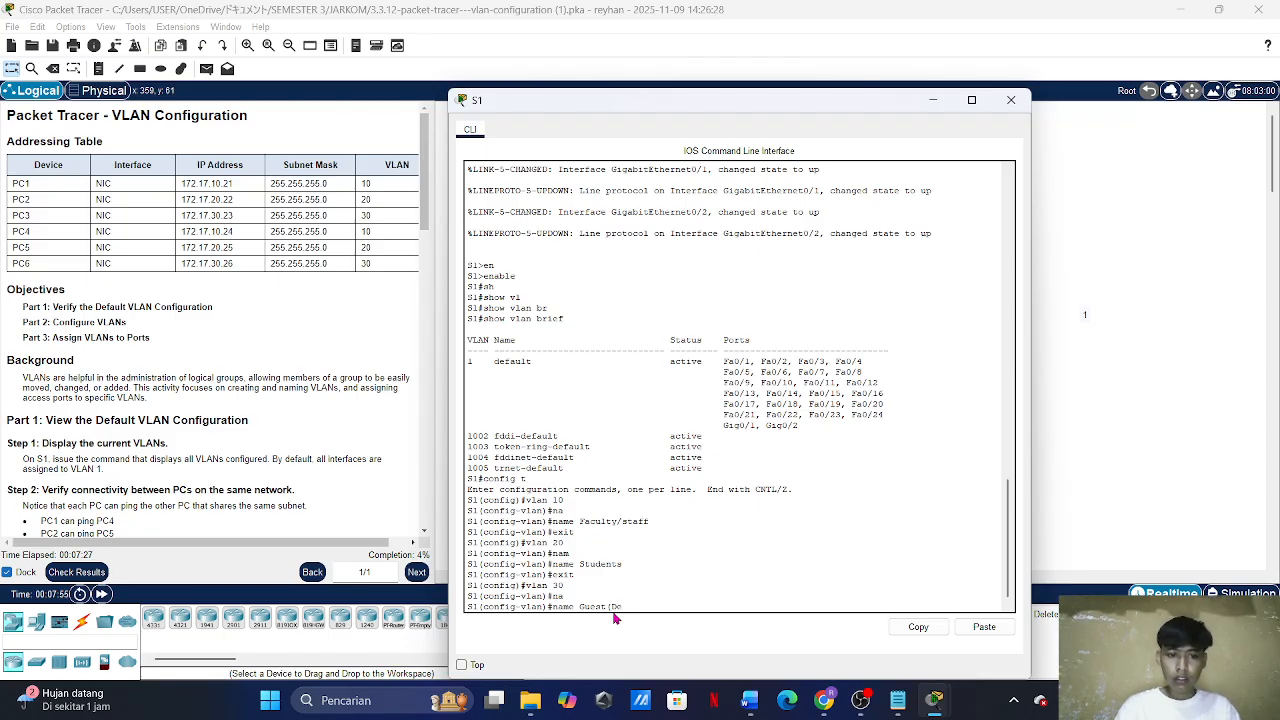
text(fault)
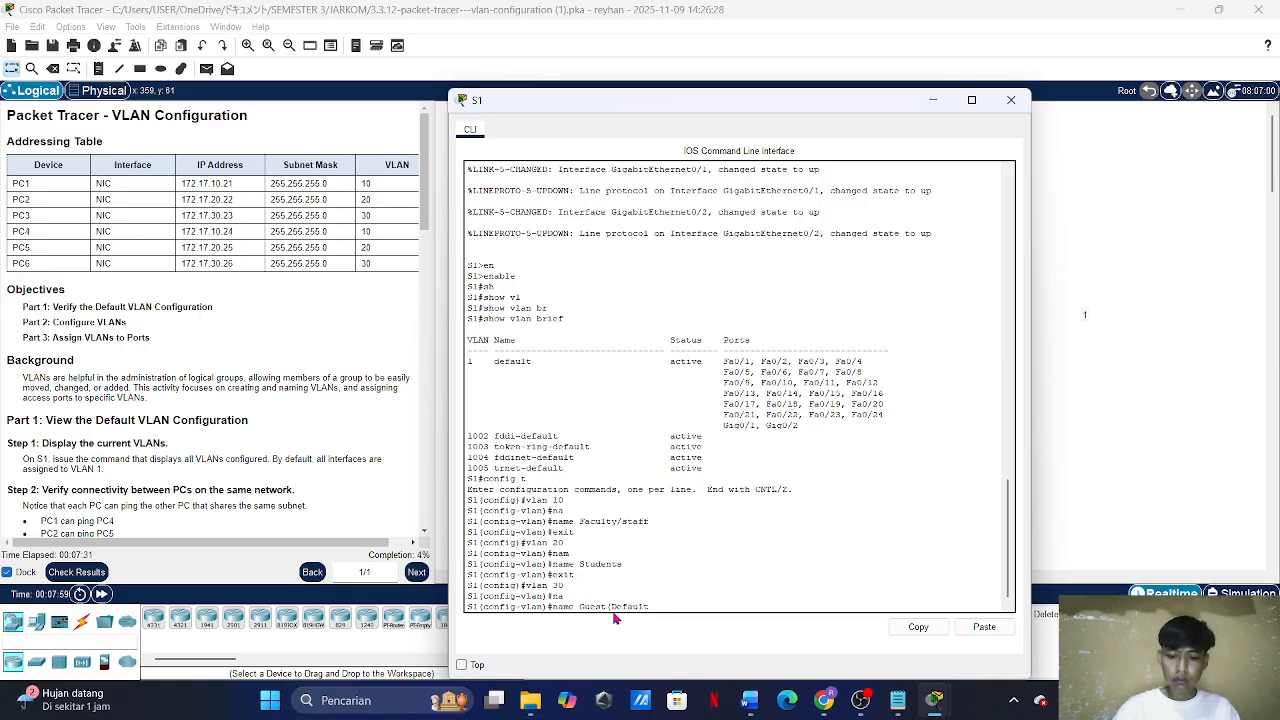
text())
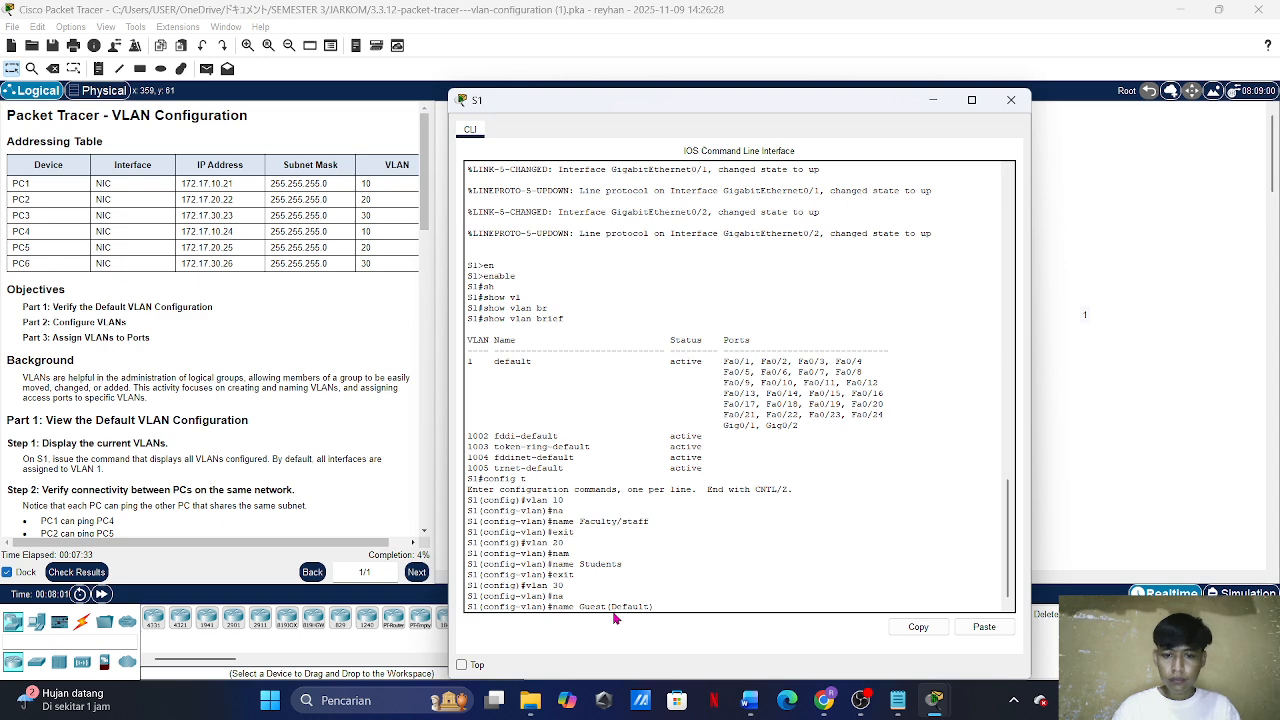
key(Return)
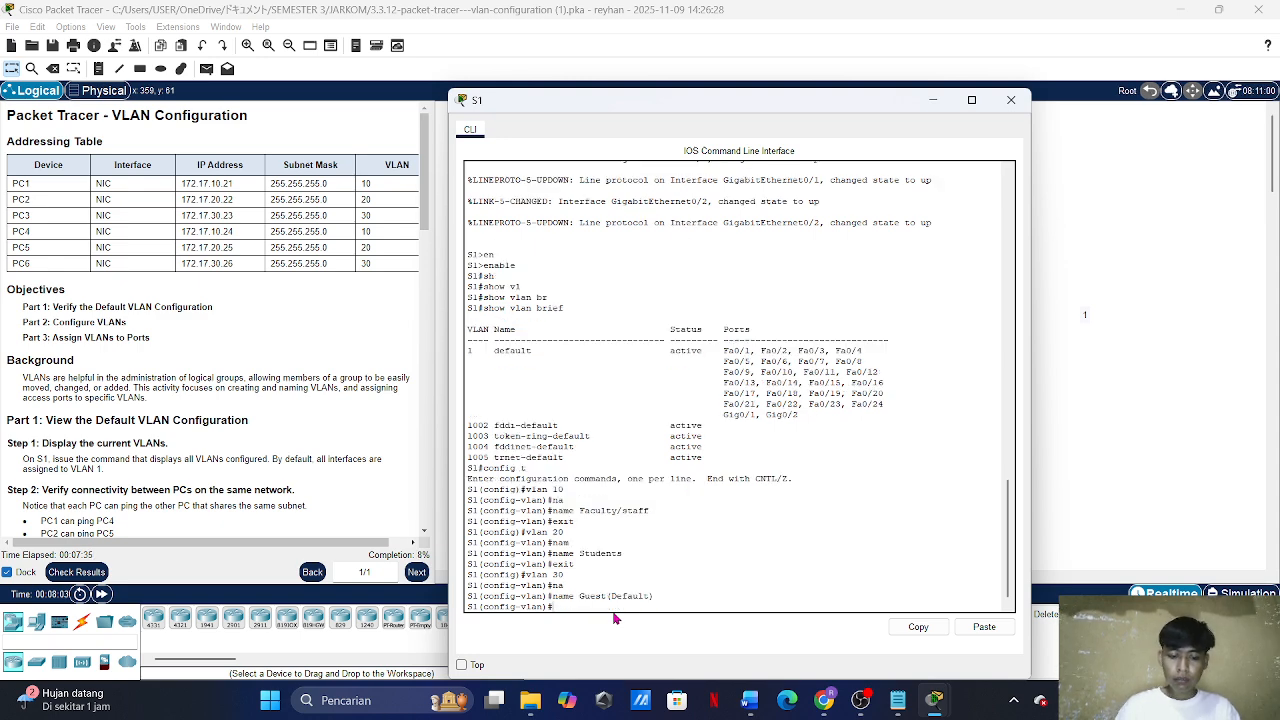
text(exit)
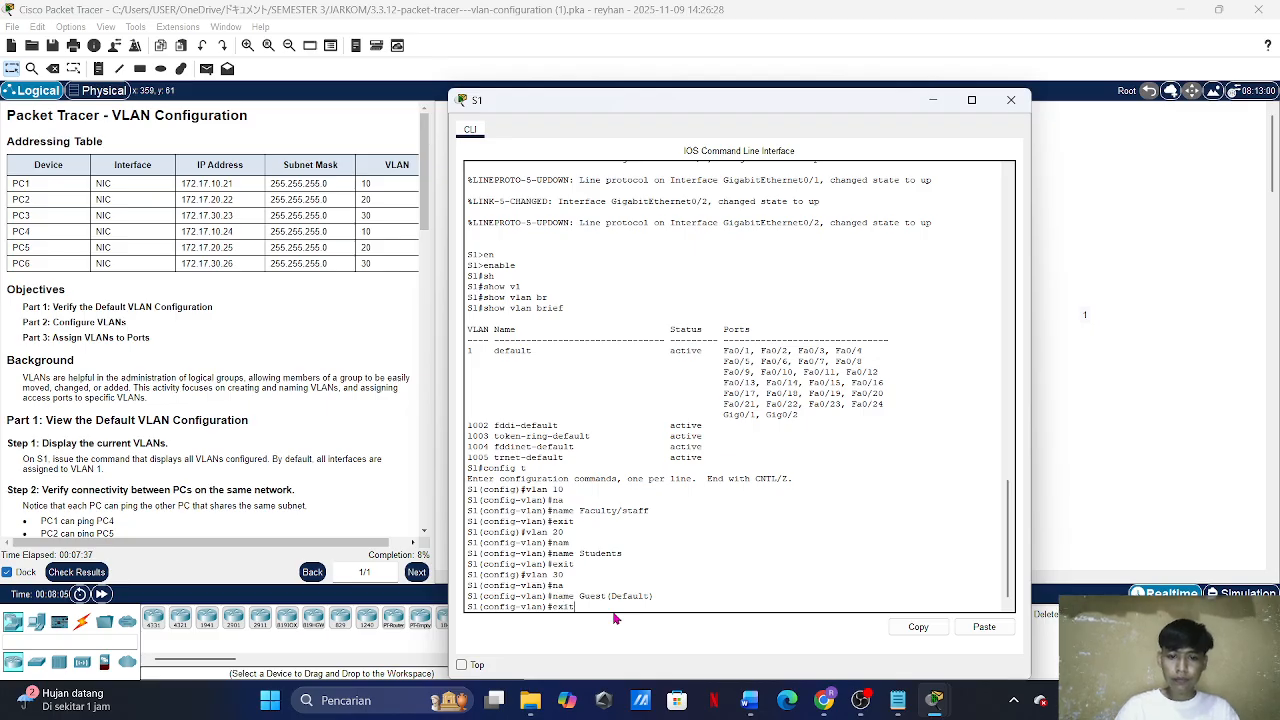
key(Return)
Step: Create VLAN 99 on switch S1 and name it Managemnt&Native
text(v)
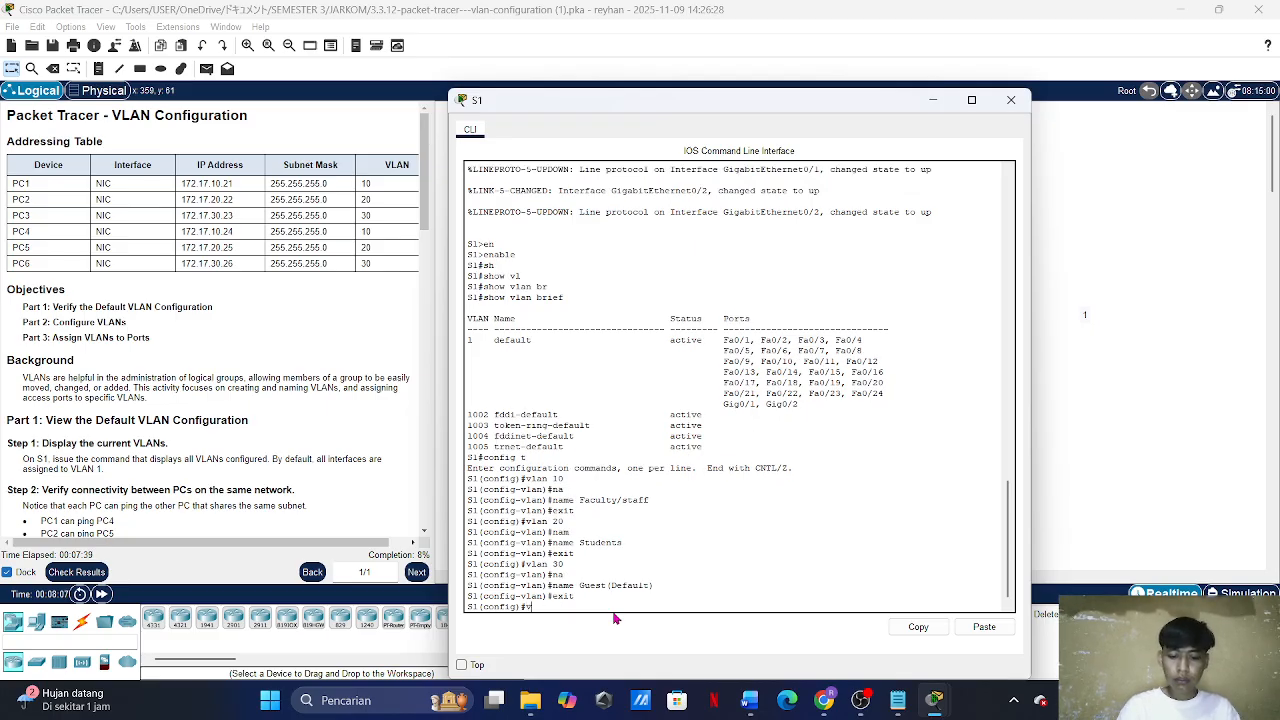
text(lan 99)
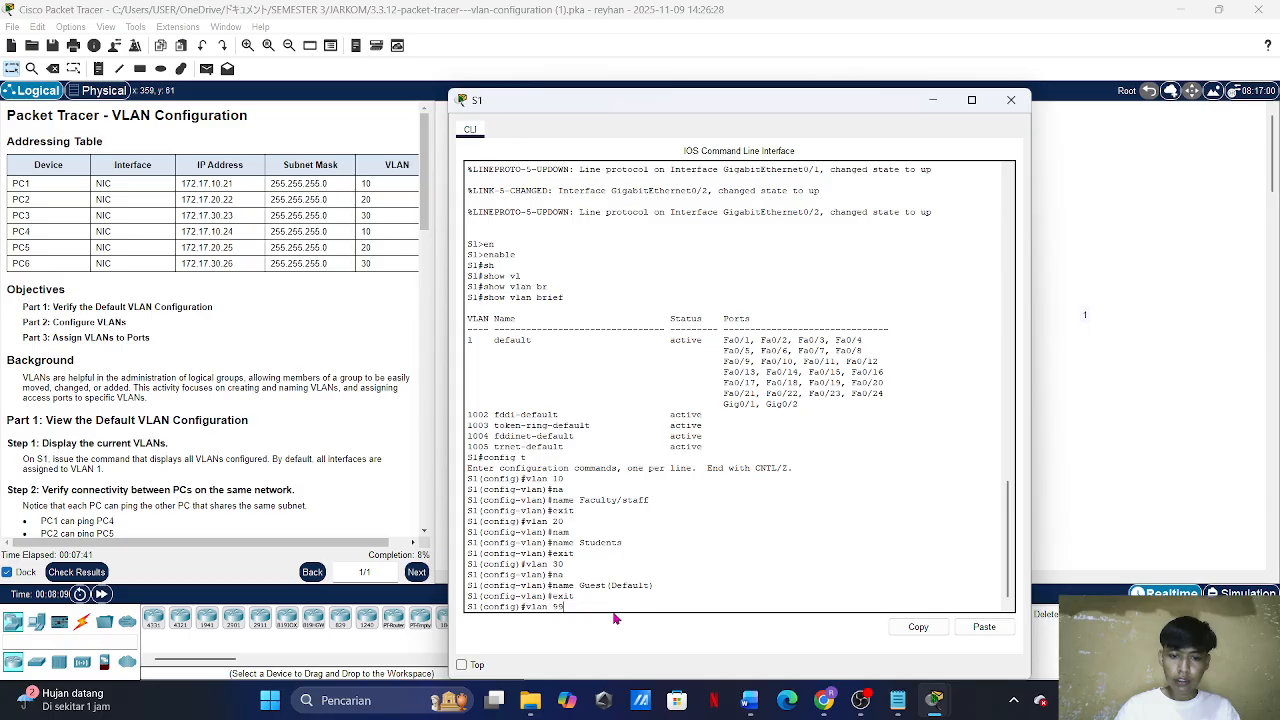
key(Return)
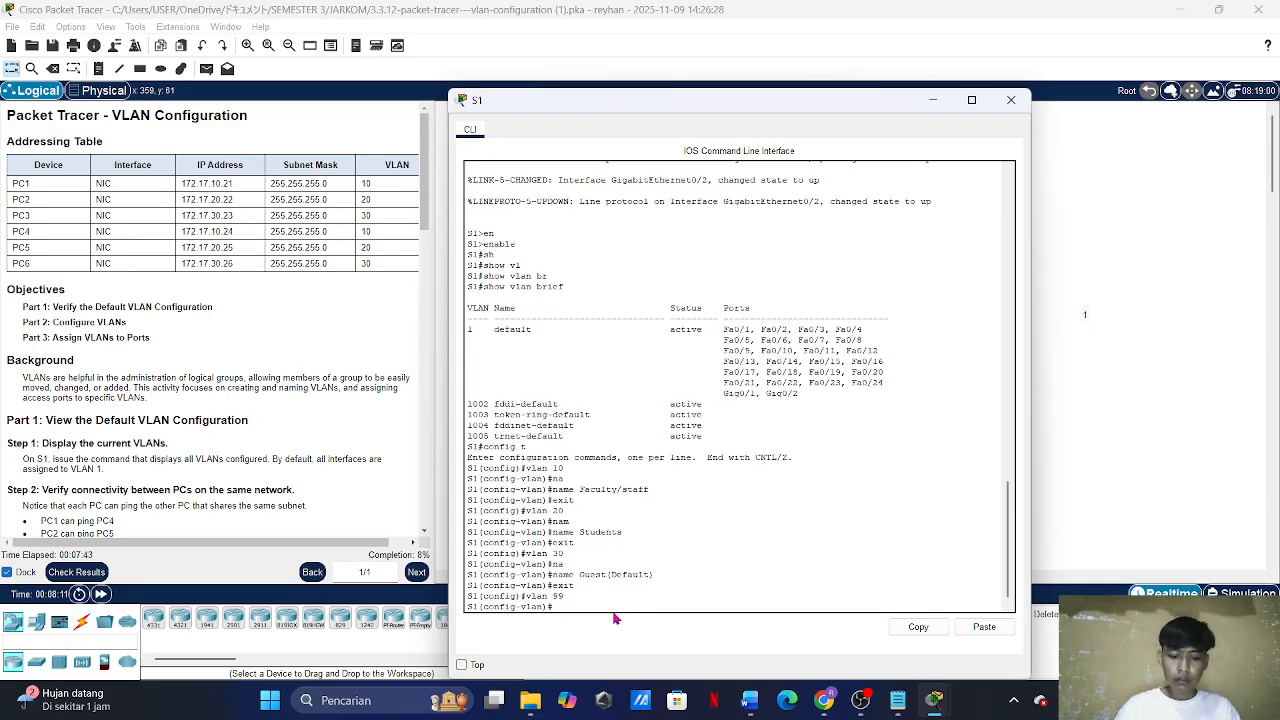
text(na)
key(Tab)
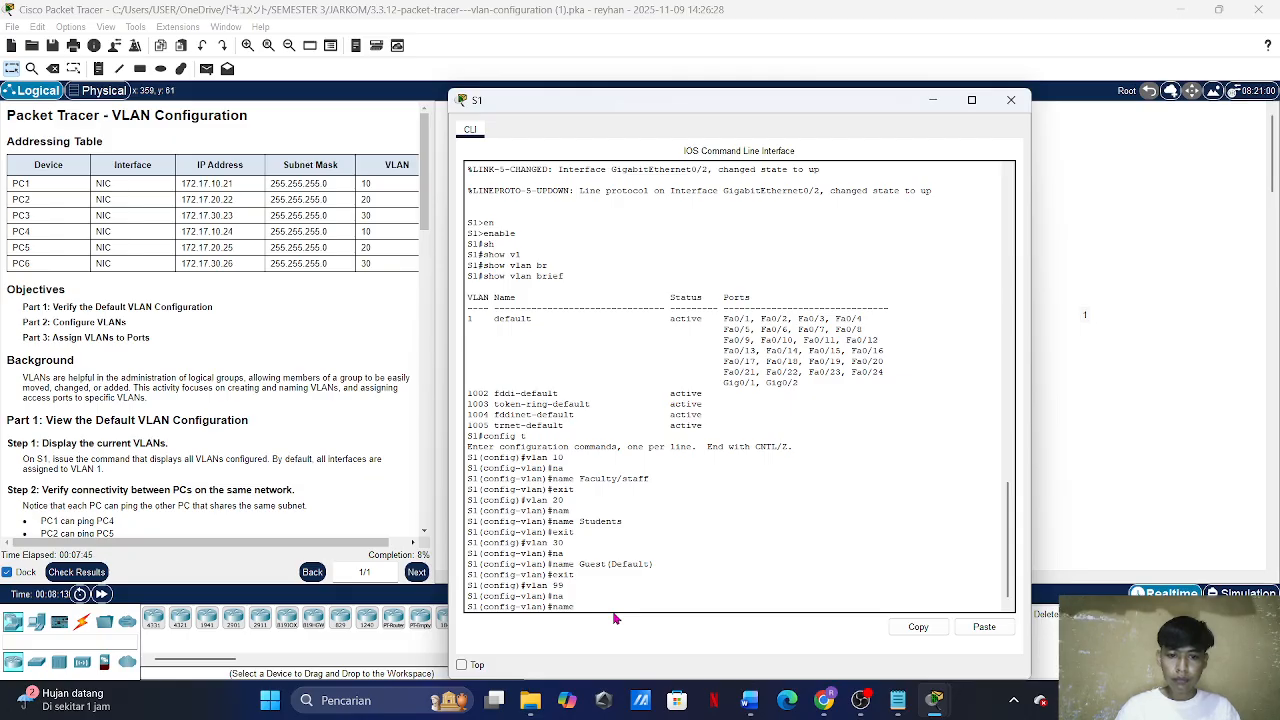
text(Manageme)
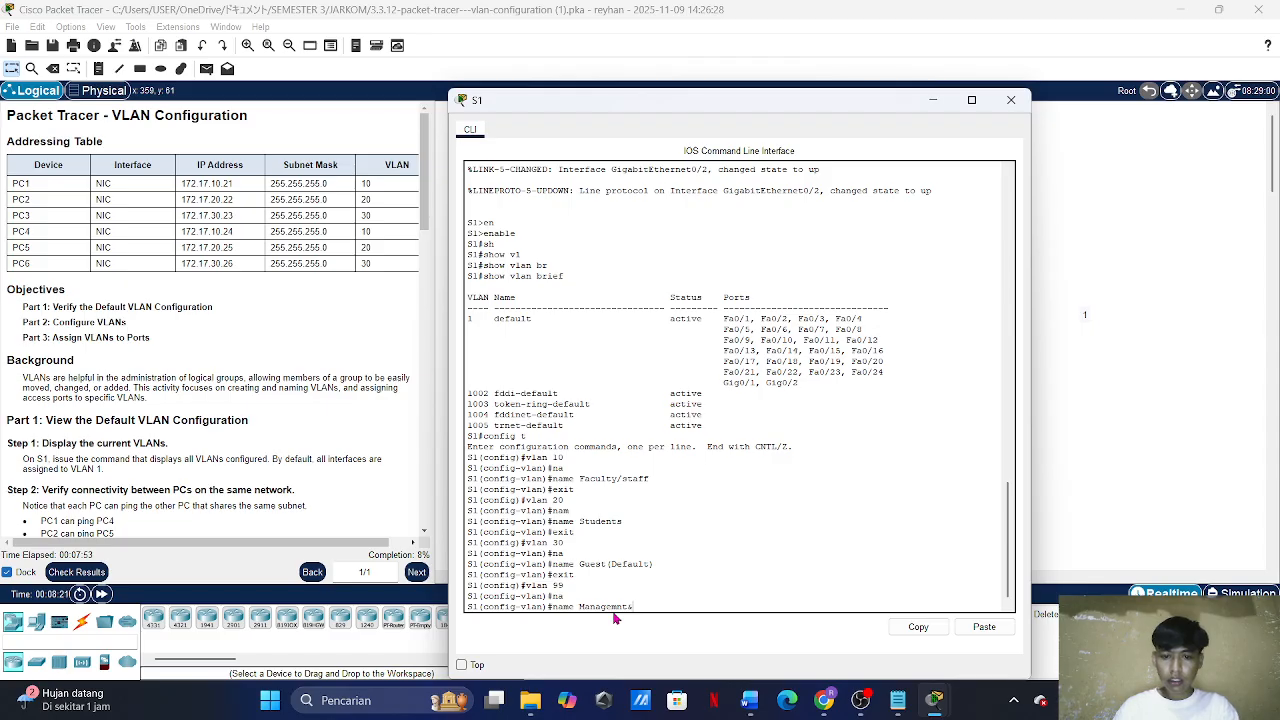
text(t&)
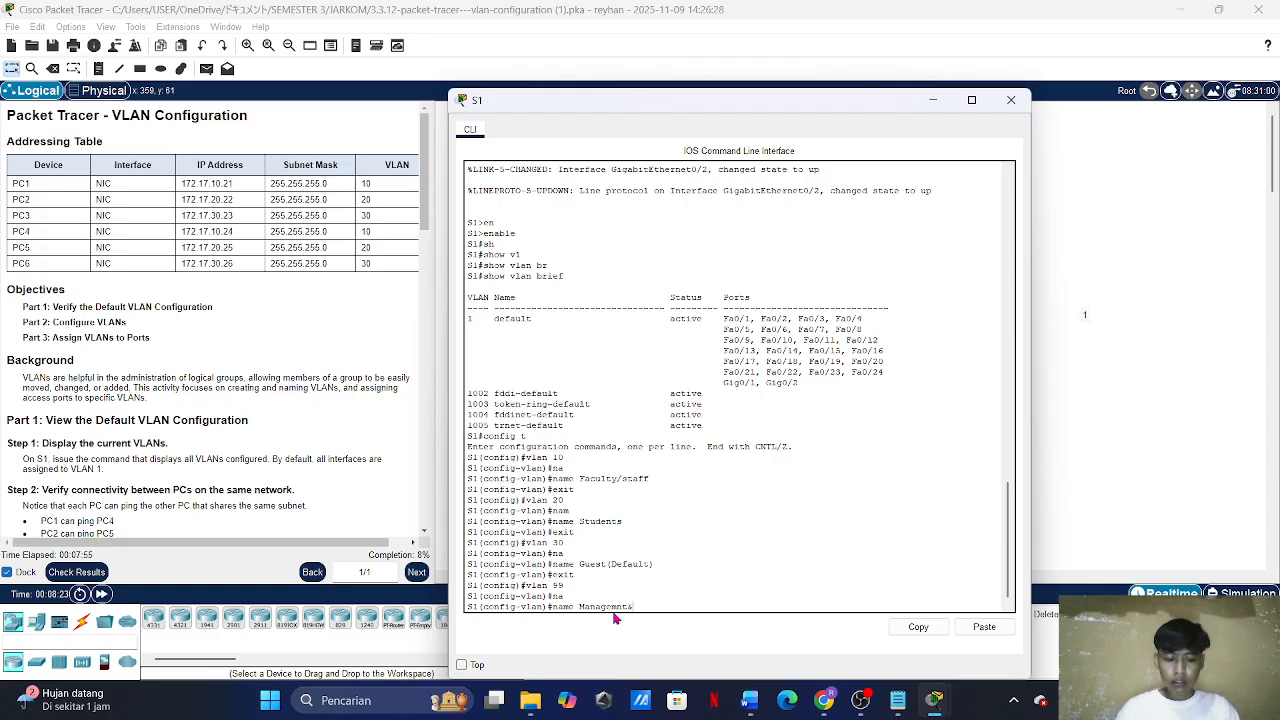
text(Nati)
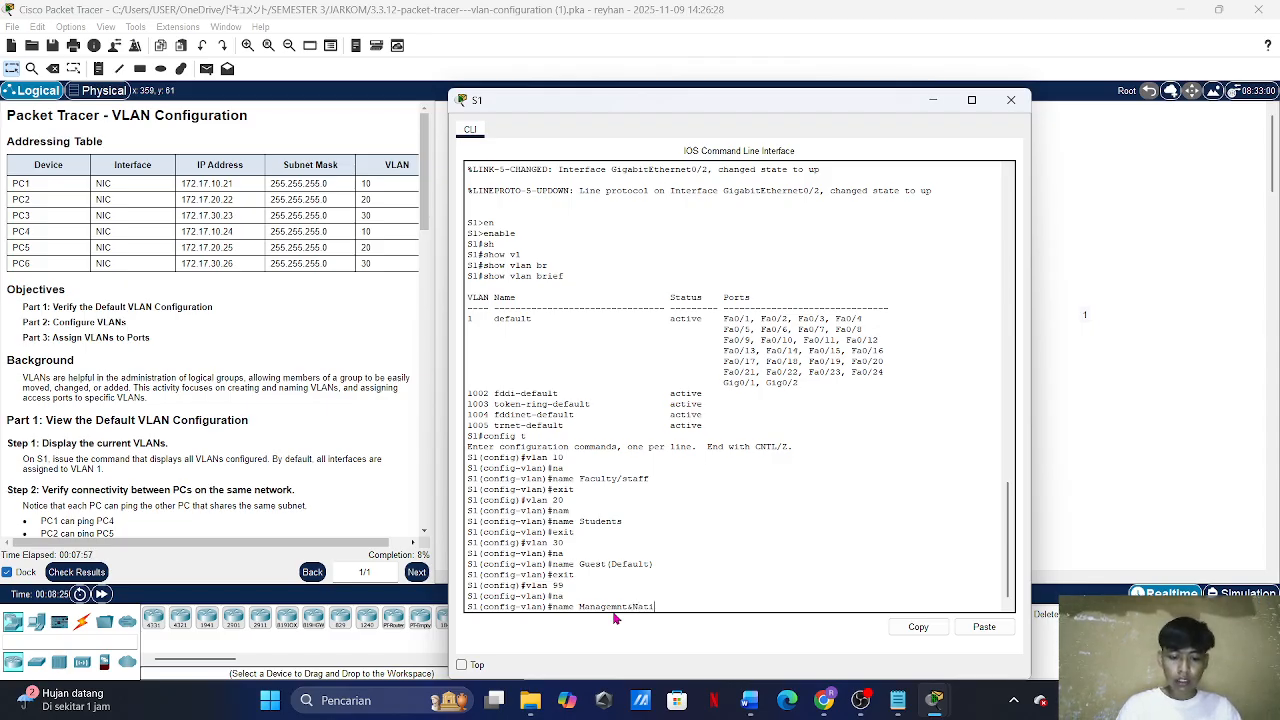
text(ve)
key(Return)
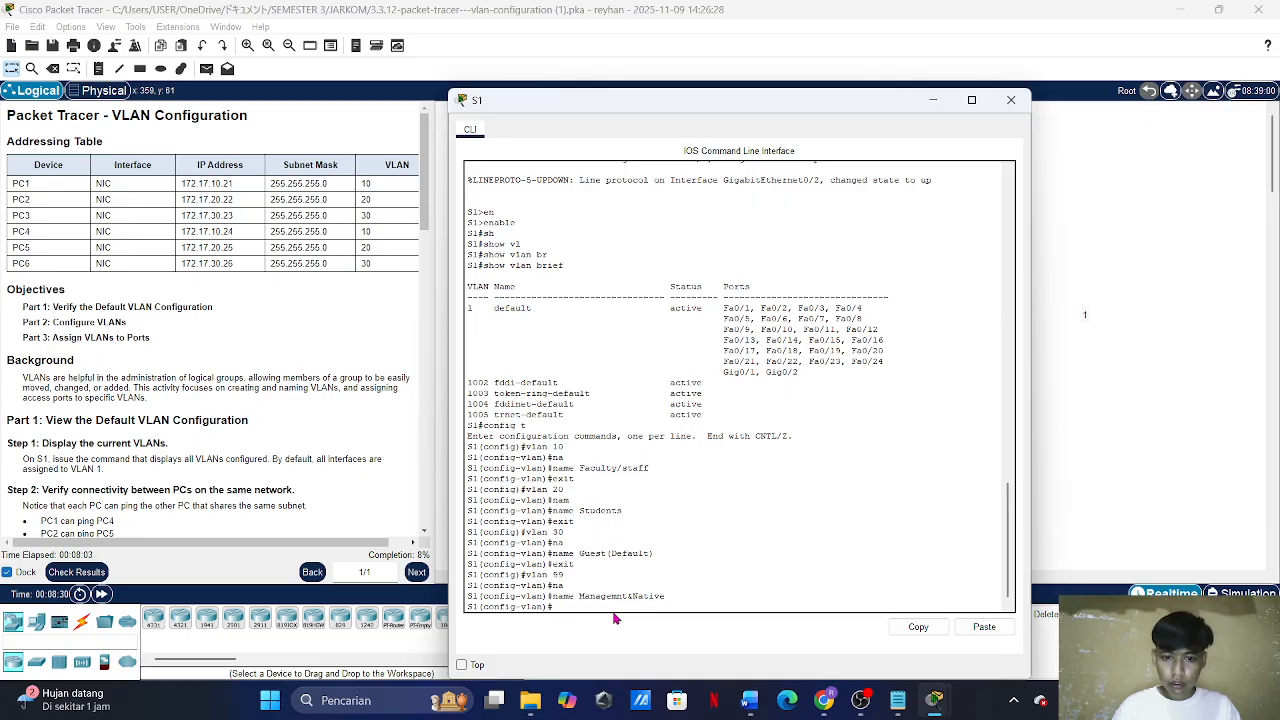
Step: Correct the name of VLAN 99 to Management&Native and return to global configuration mode
key(Up)
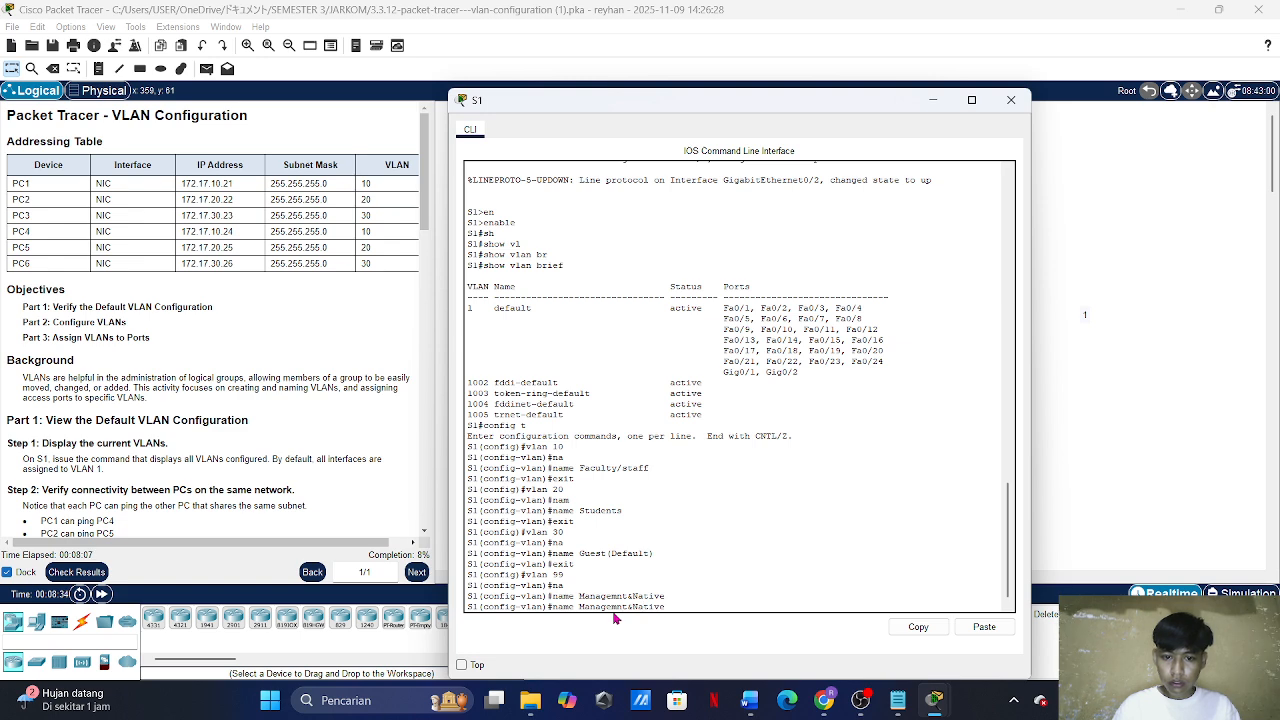
text(e)
key(Return)
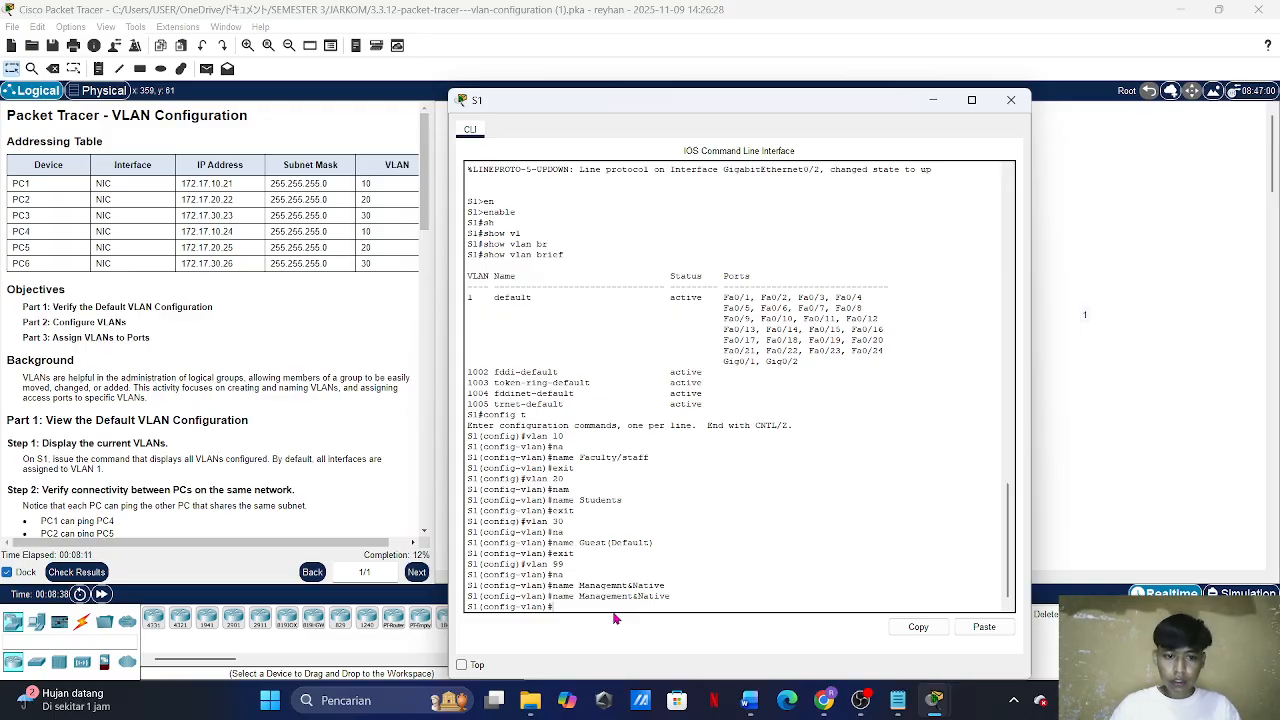
text(exit)
key(Return)
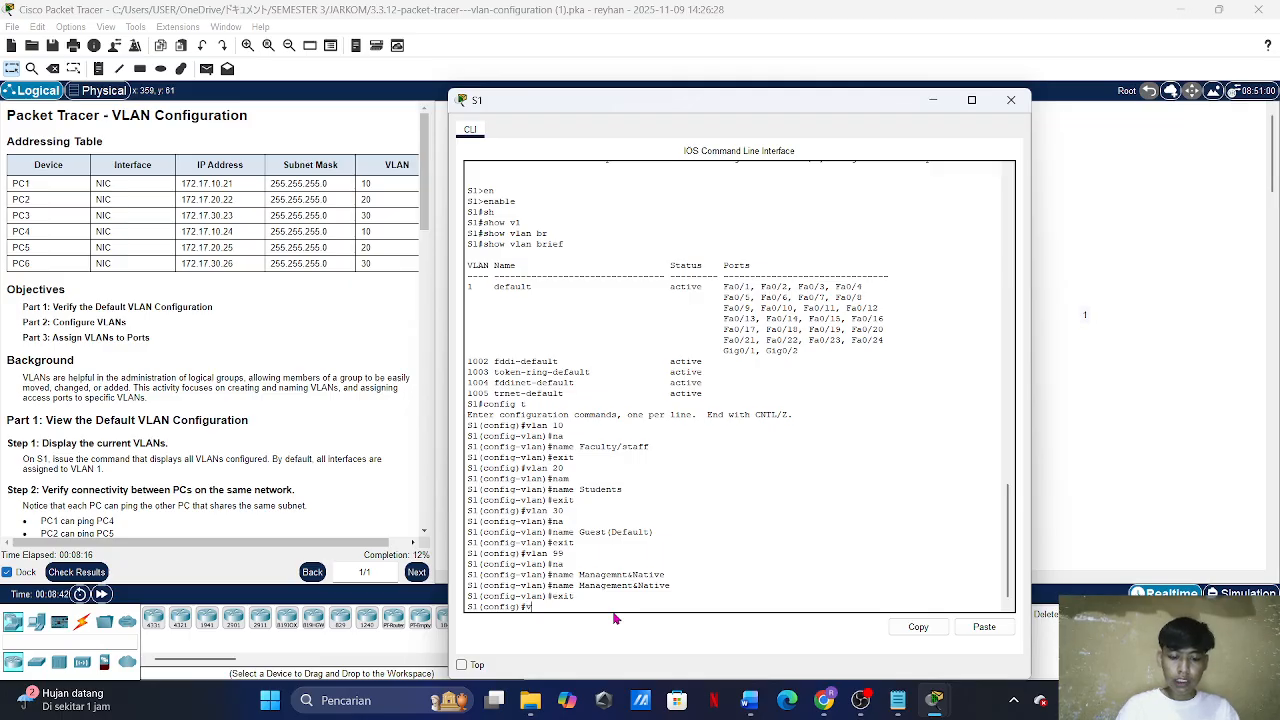
Step: Create VLAN 150 on switch S1 and name it VOICE
text(vlan 15)
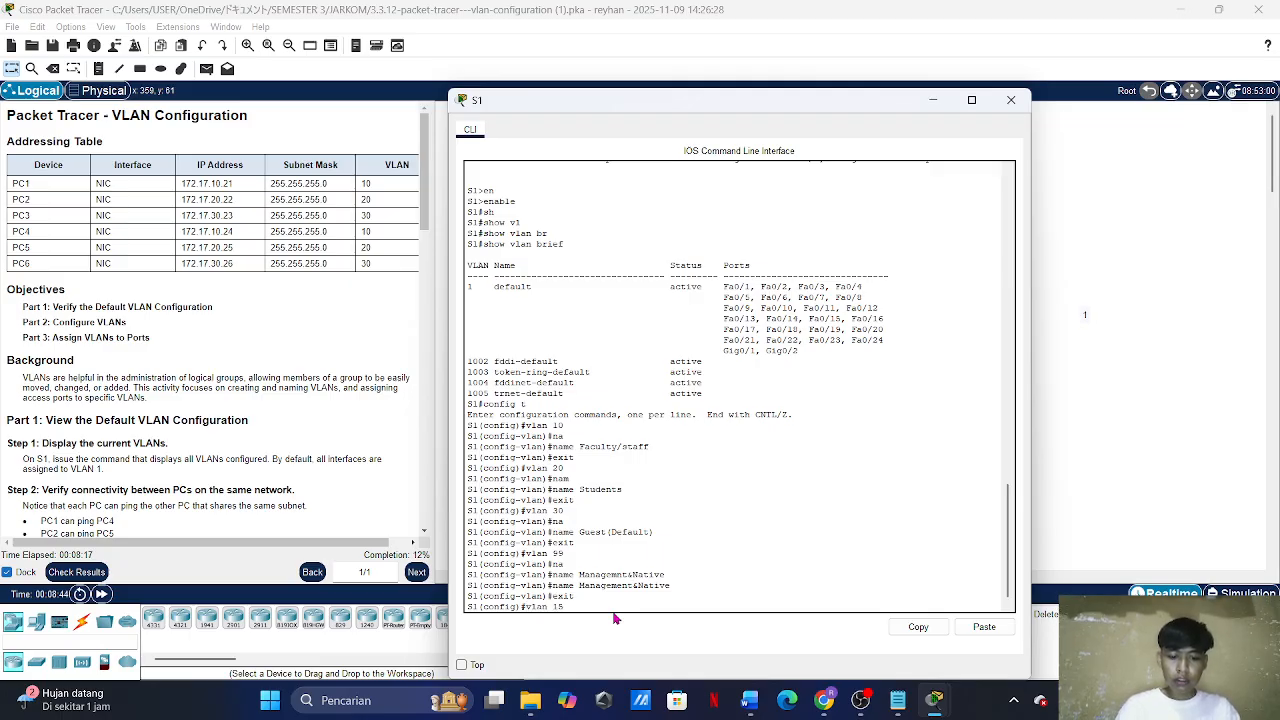
text(0)
key(Return)
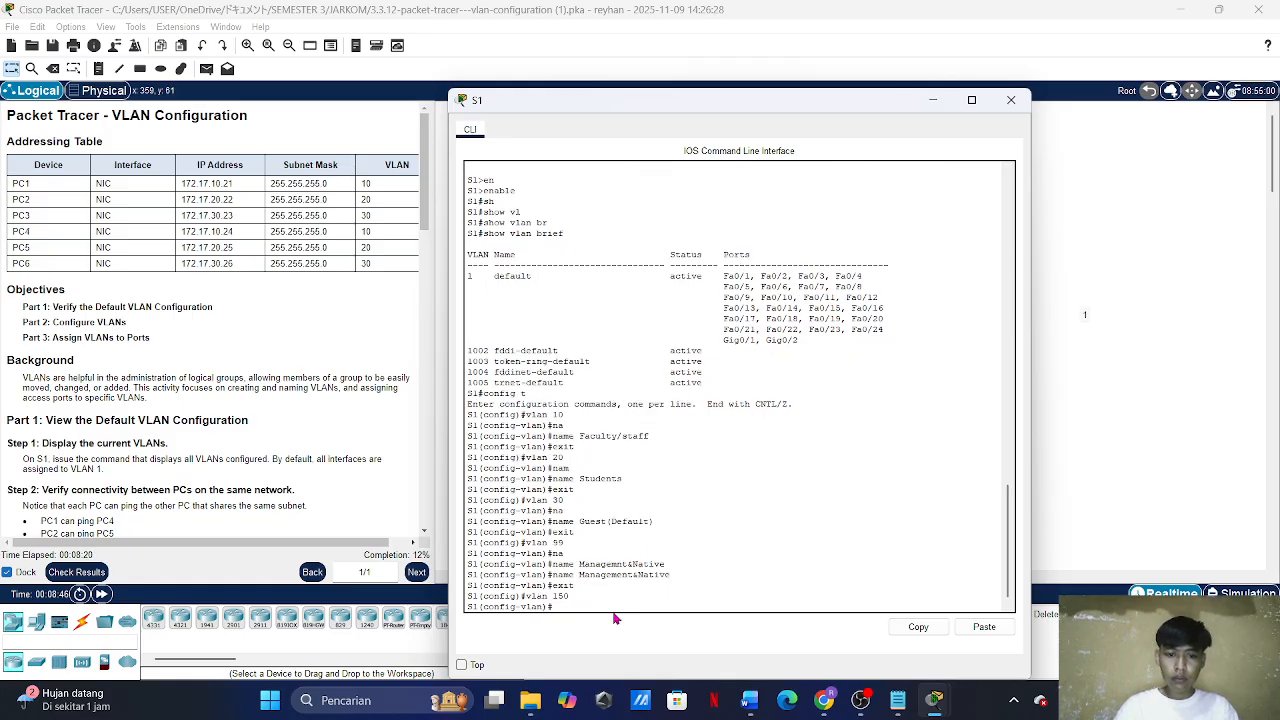
text(na)
key(Tab)
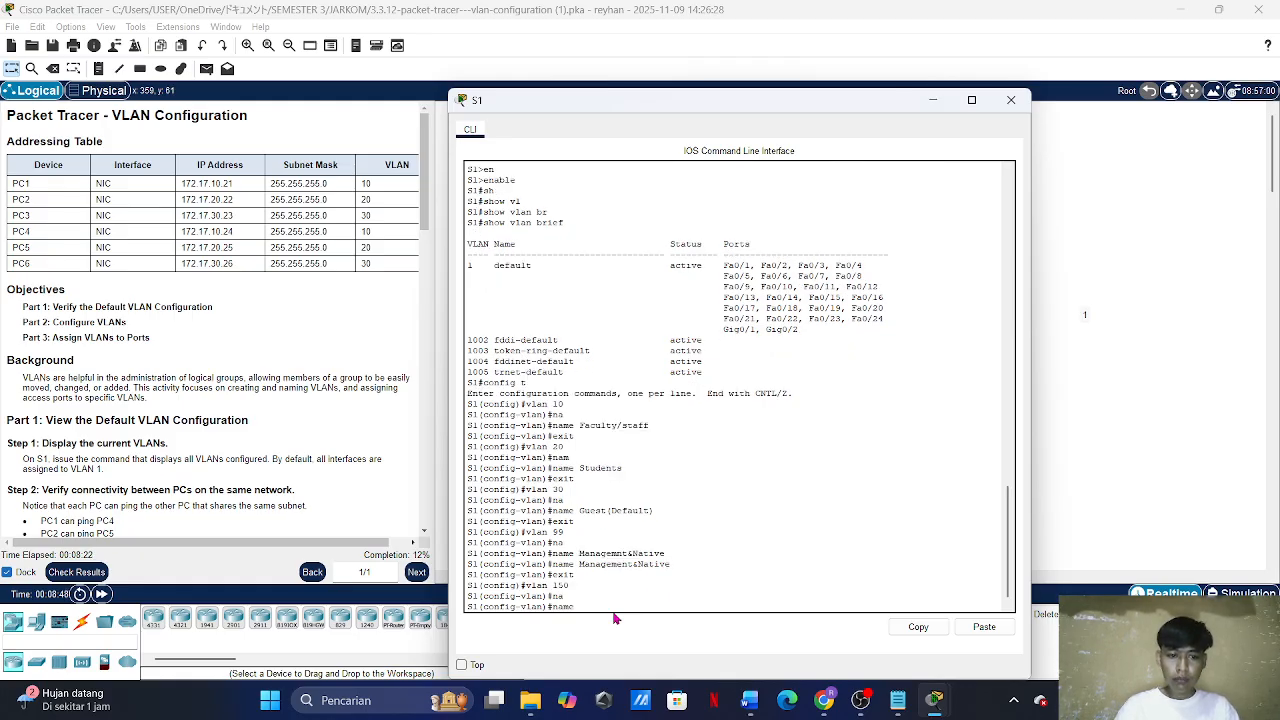
text(VOICE)
key(Return)
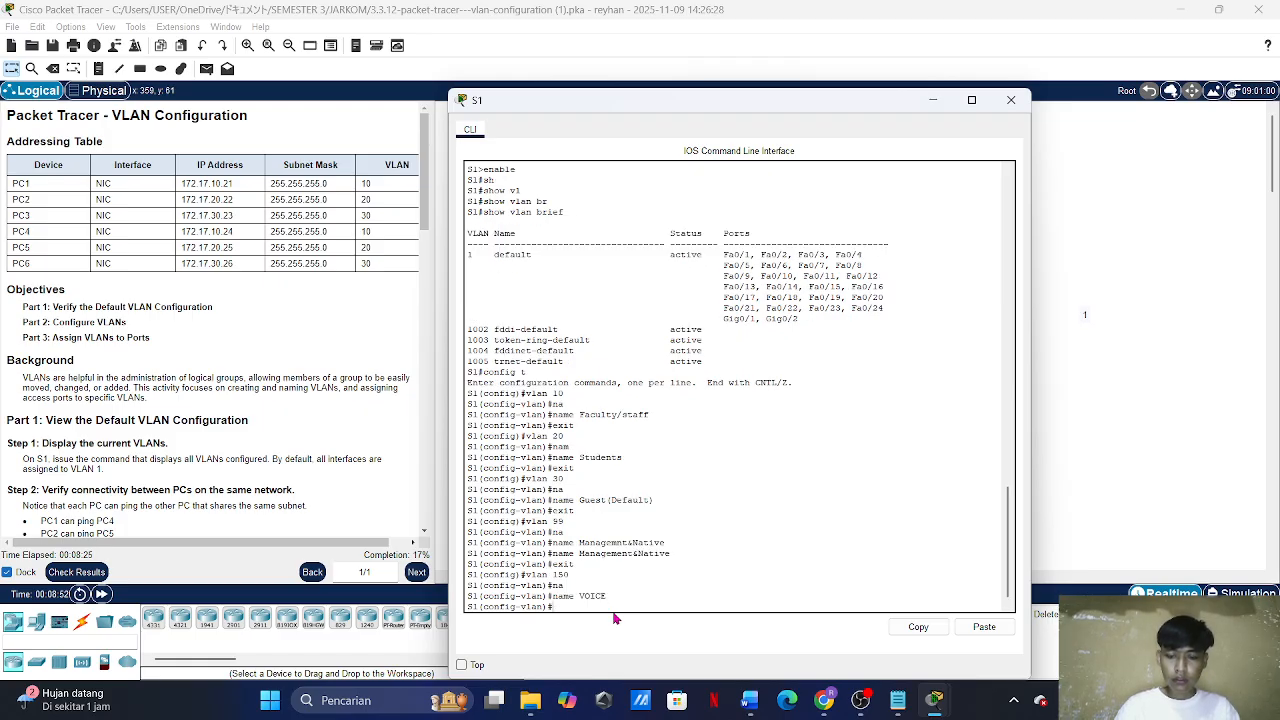
Step: Leave VLAN and global configuration modes on switch S1, returning to privileged EXEC mode
text(exit)
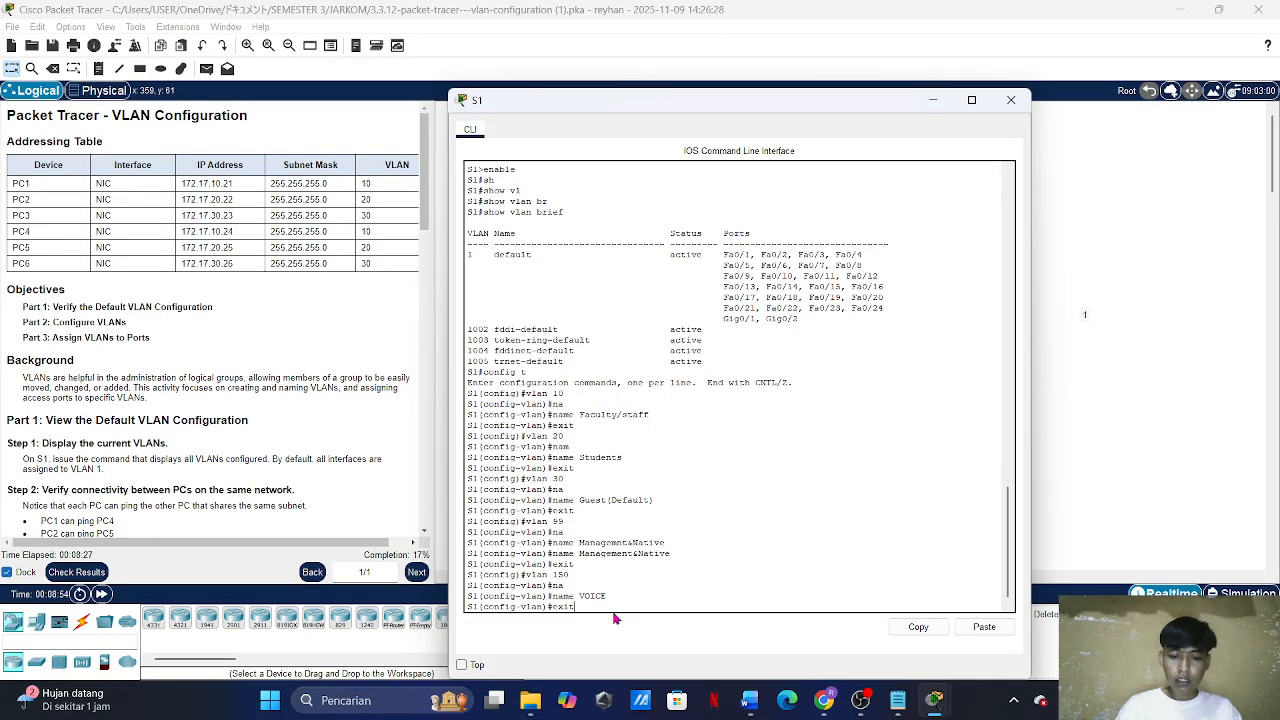
key(Return)
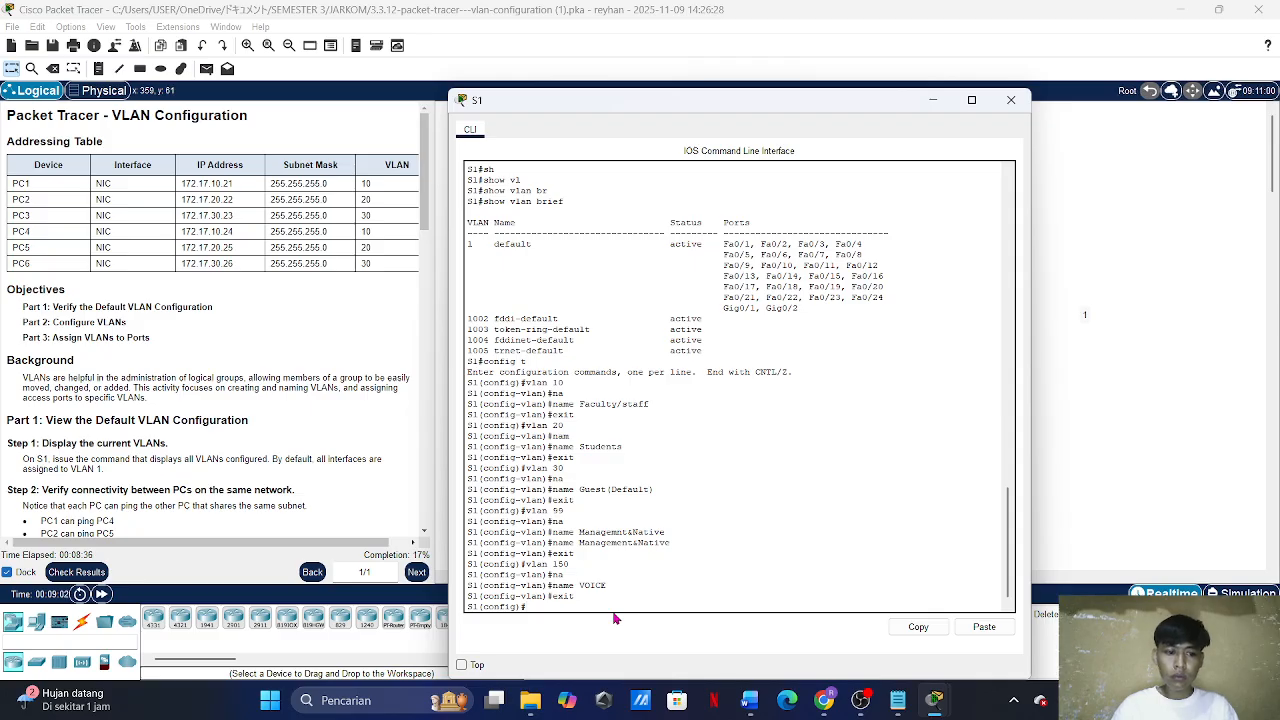
text(sh)
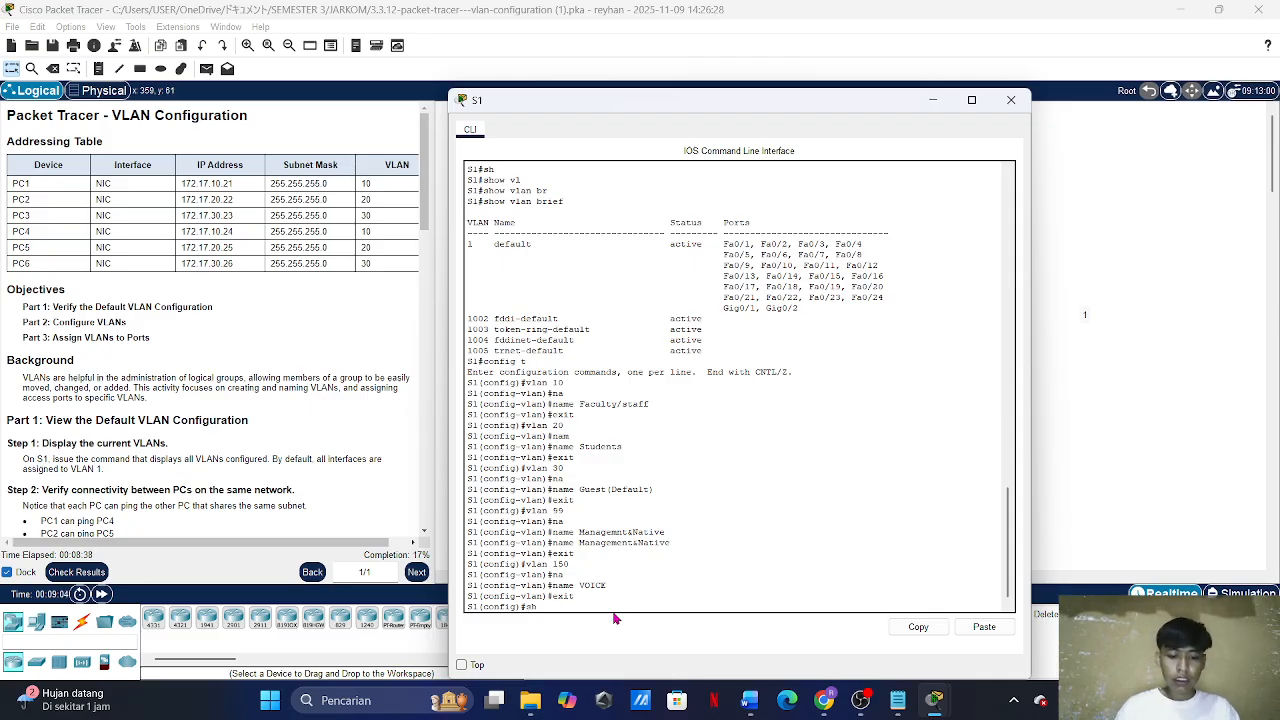
key(Tab)
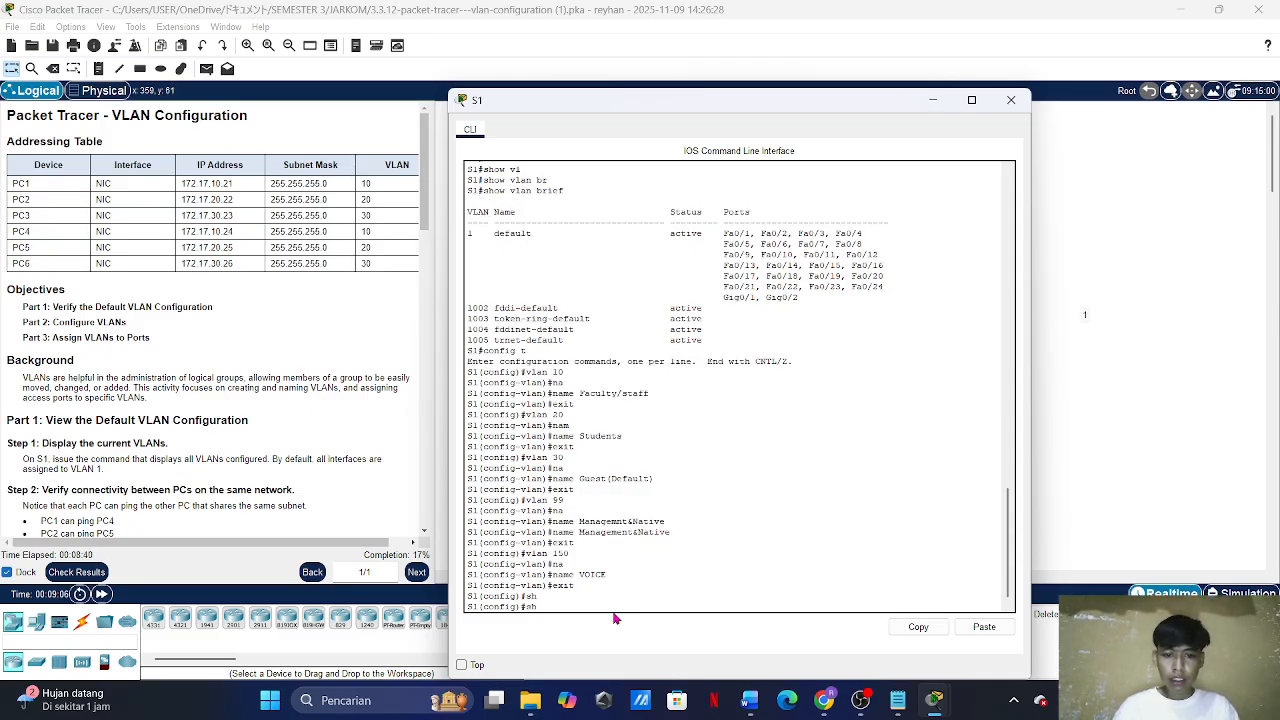
key(BackSpace)
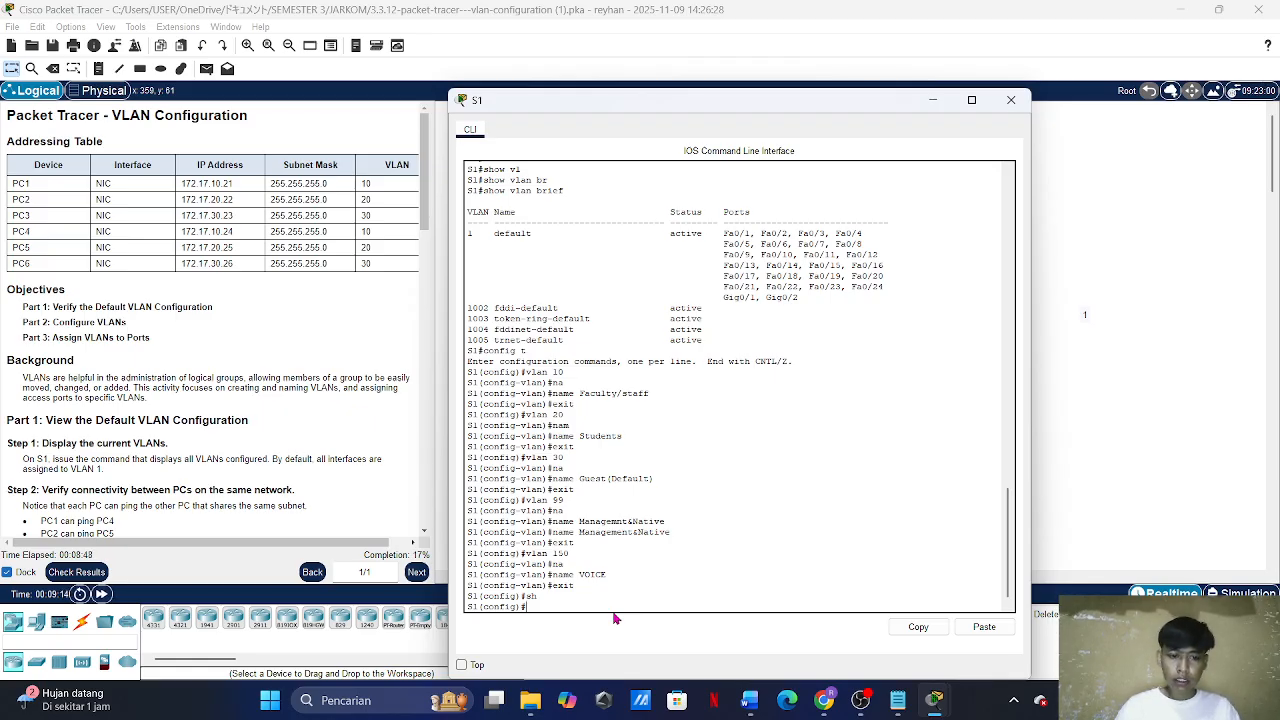
text(exit)
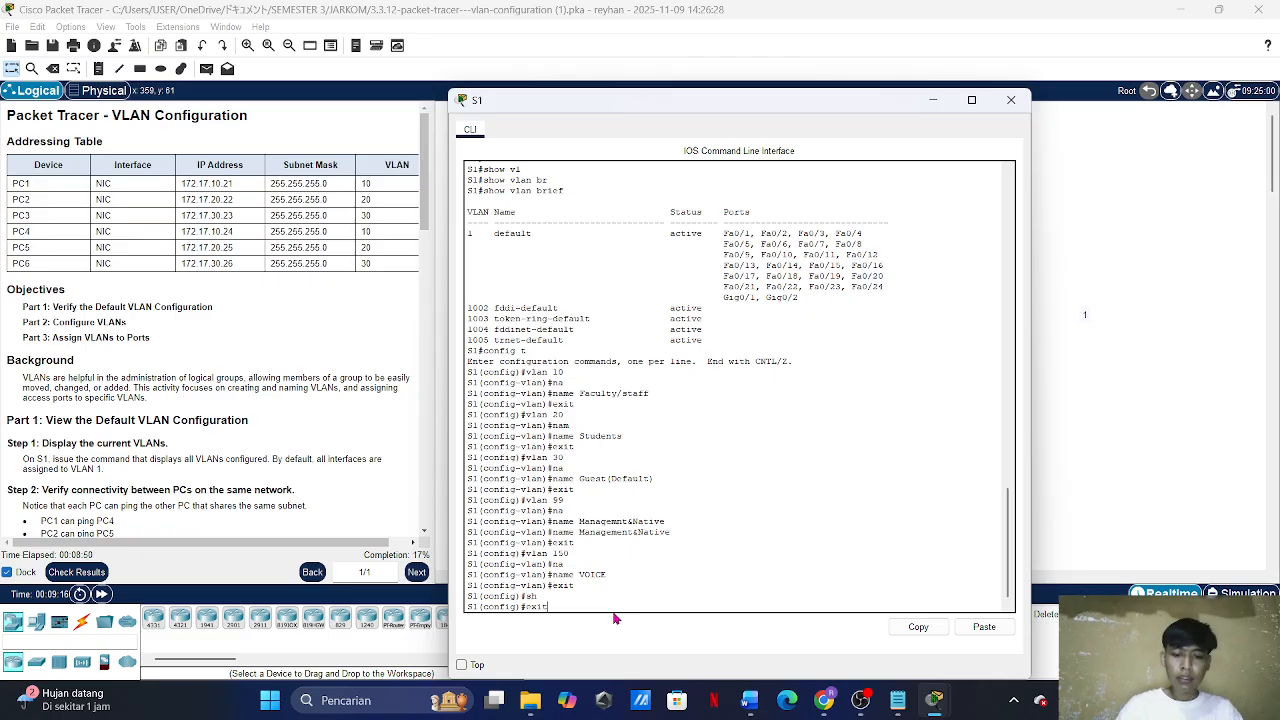
key(Return)
Step: Display the brief VLAN summary on switch S1, review it against the entered commands, and close the S1 window
text(sh)
key(Tab)
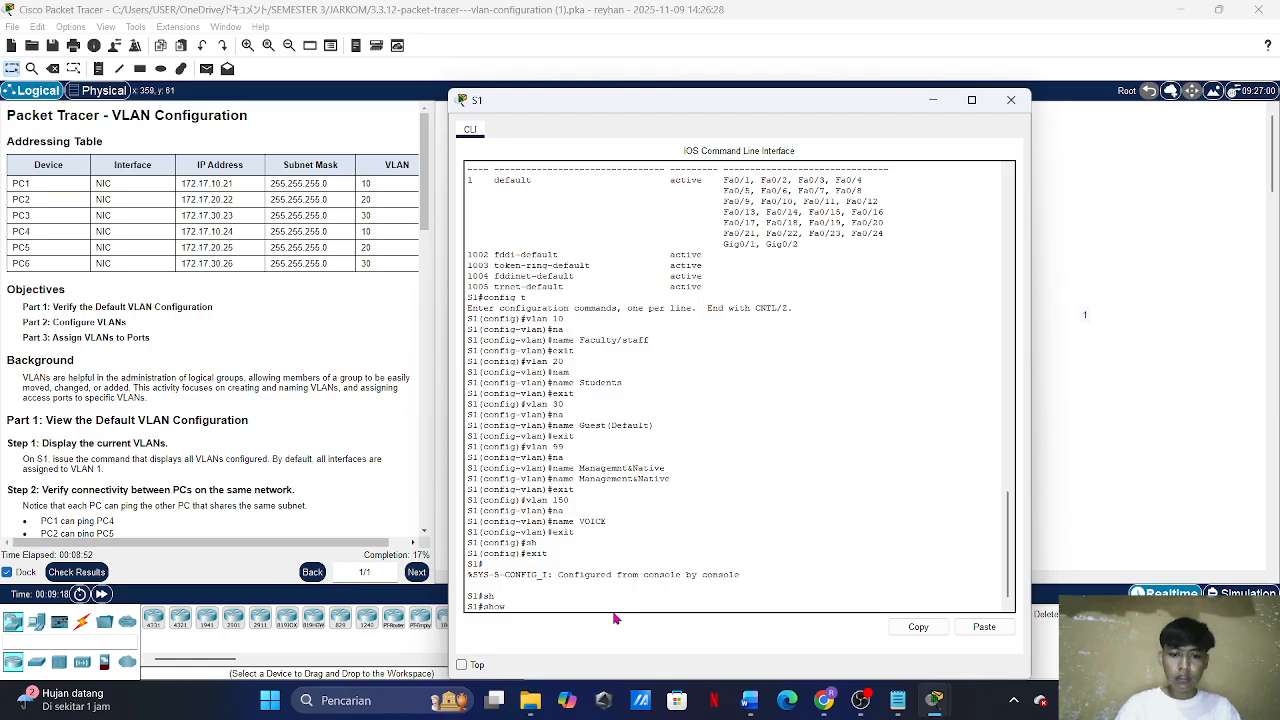
text(vl)
key(Tab)
text(br)
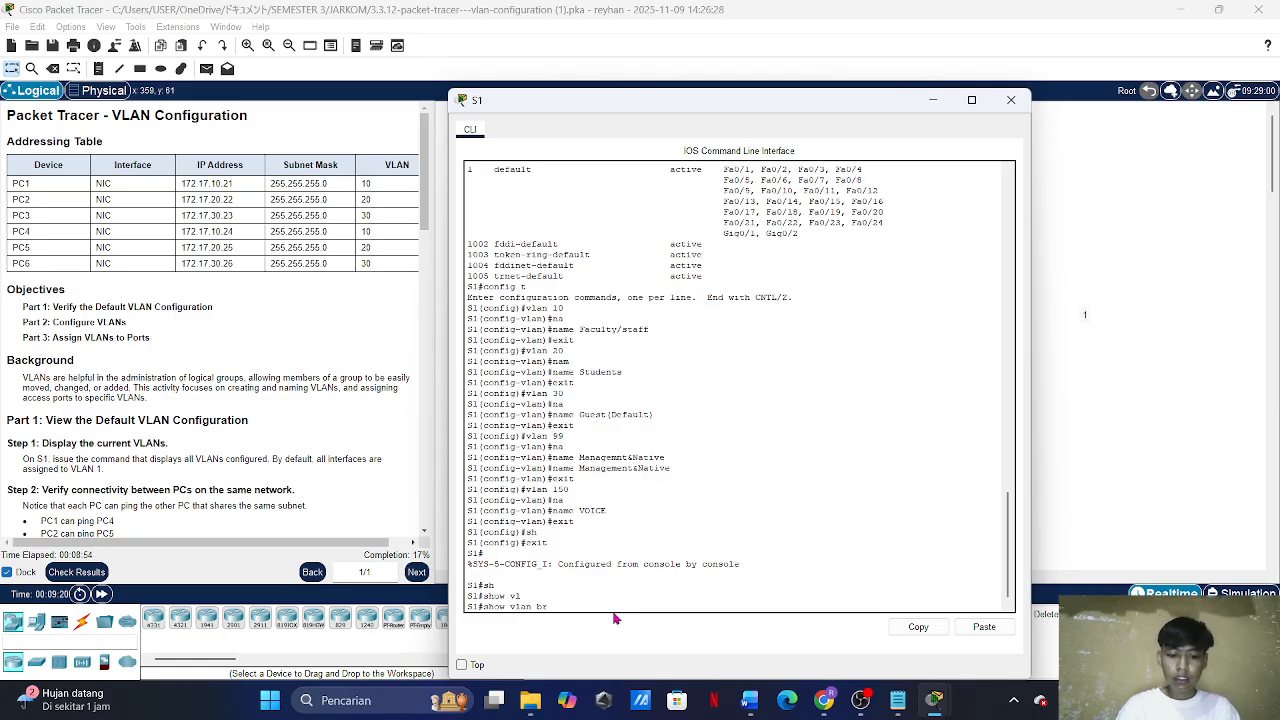
key(Tab)
key(Return)
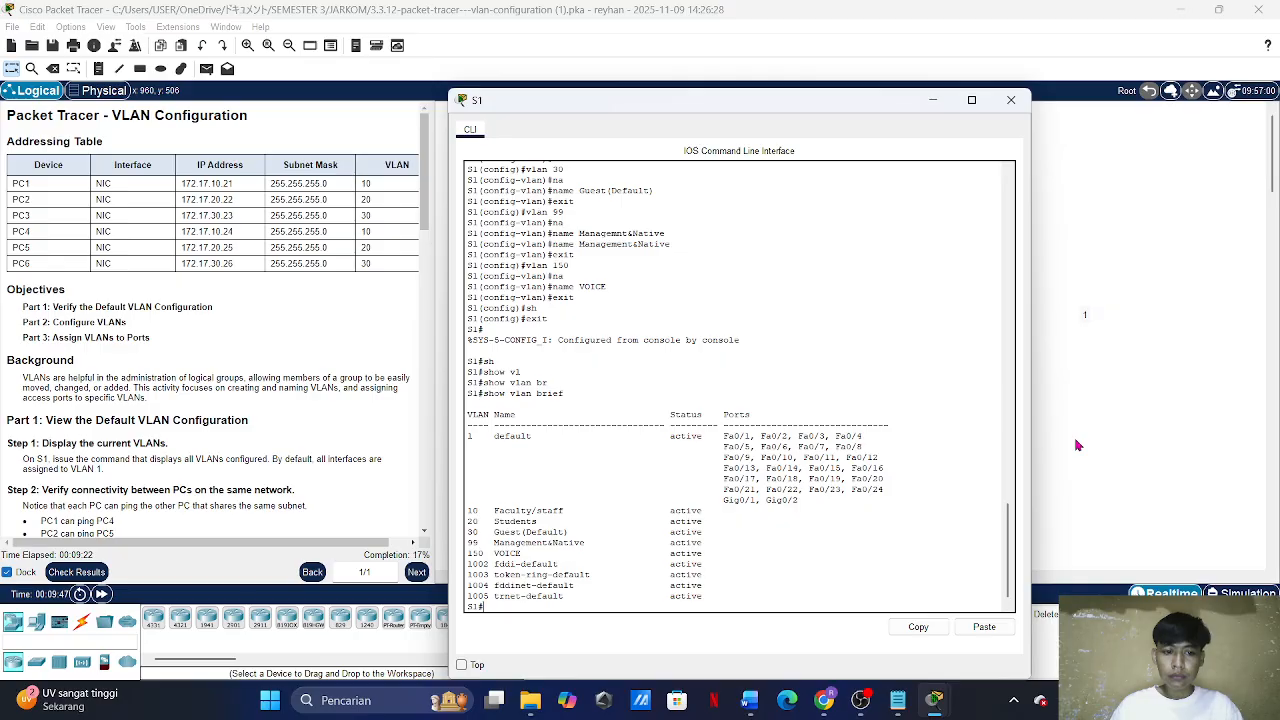
scroll(838, 386, up, 10)
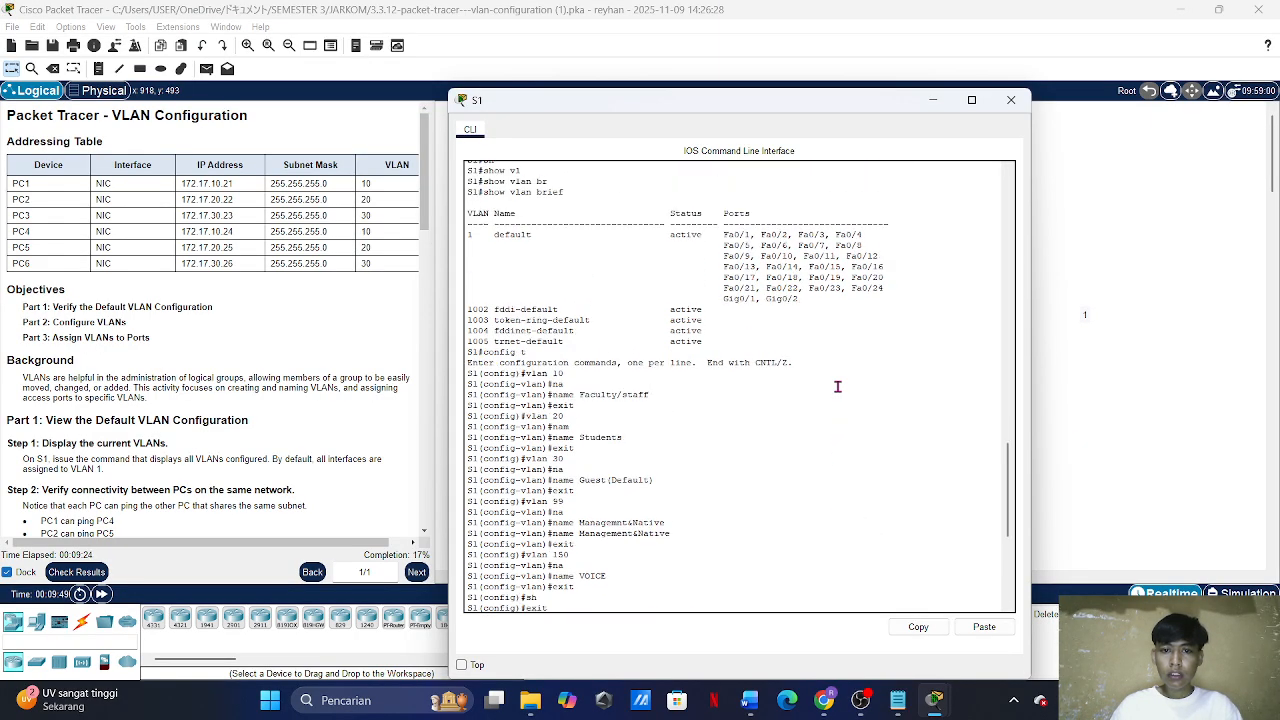
scroll(838, 386, down, 2)
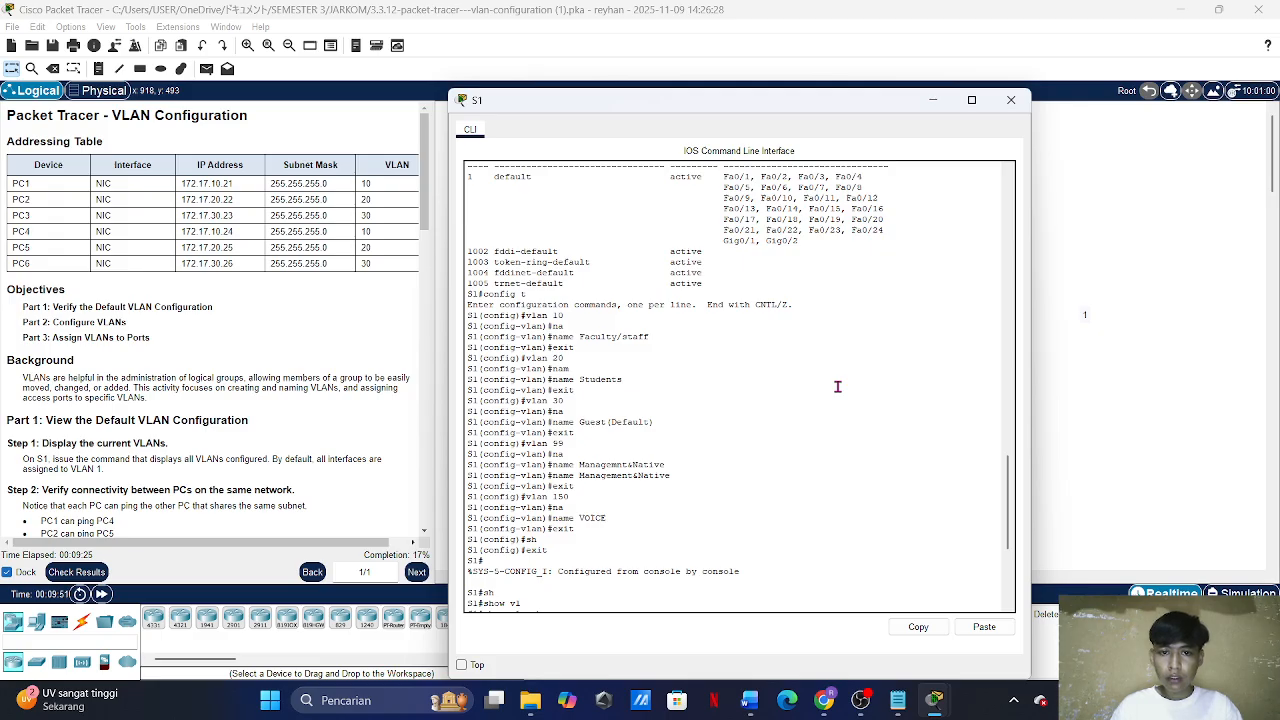
mouse_move(897, 706)
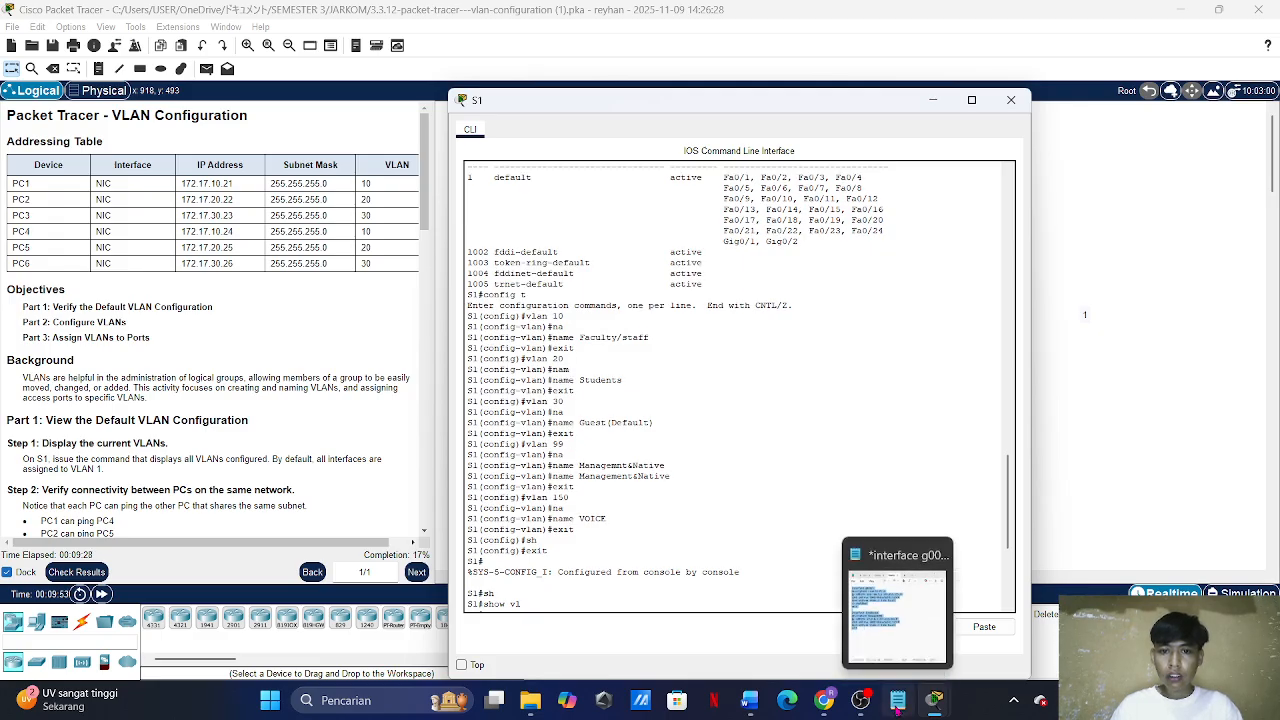
click(740, 551)
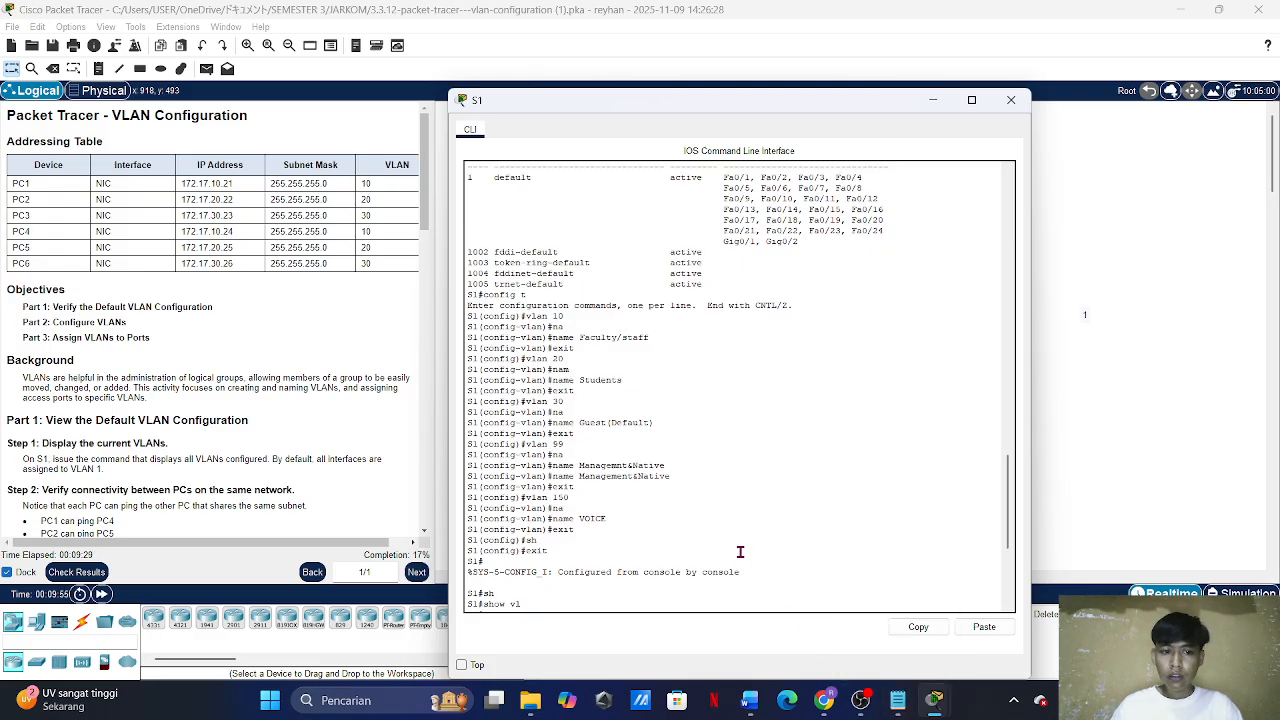
click(1011, 100)
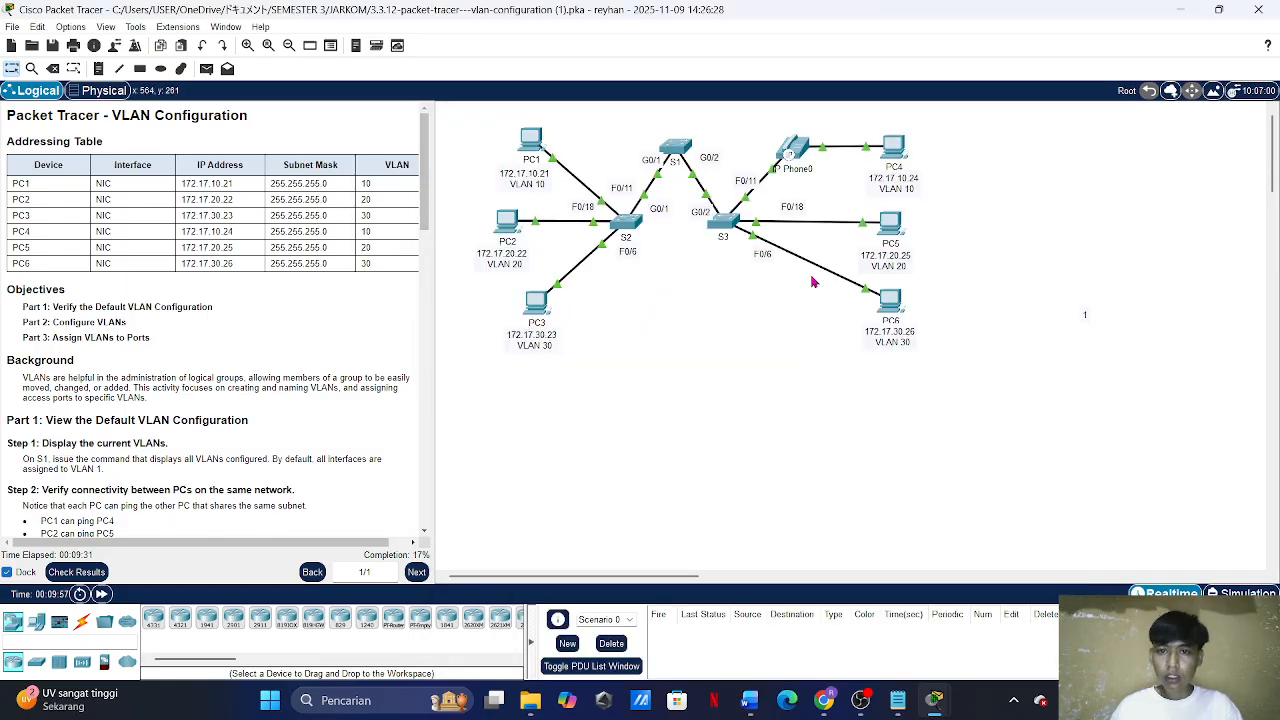
Step: Open the command line of switch S2, enable privileged mode and enter global configuration mode
click(623, 223)
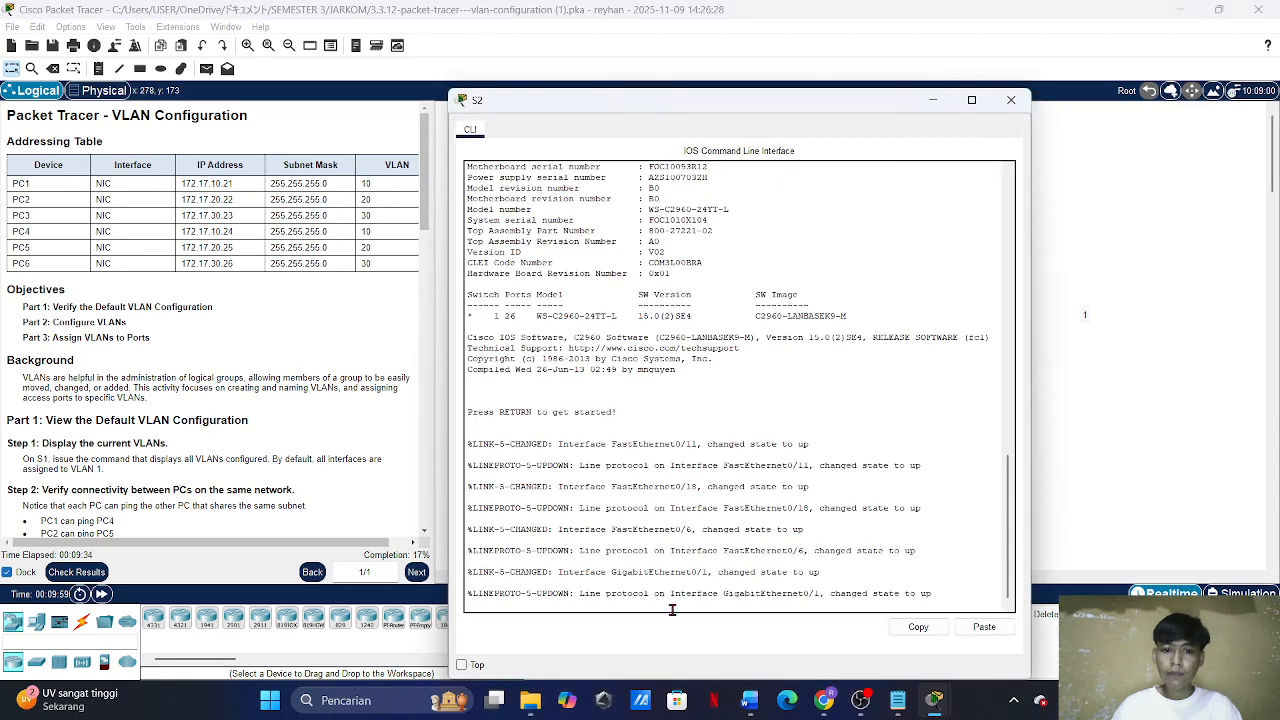
key(Return)
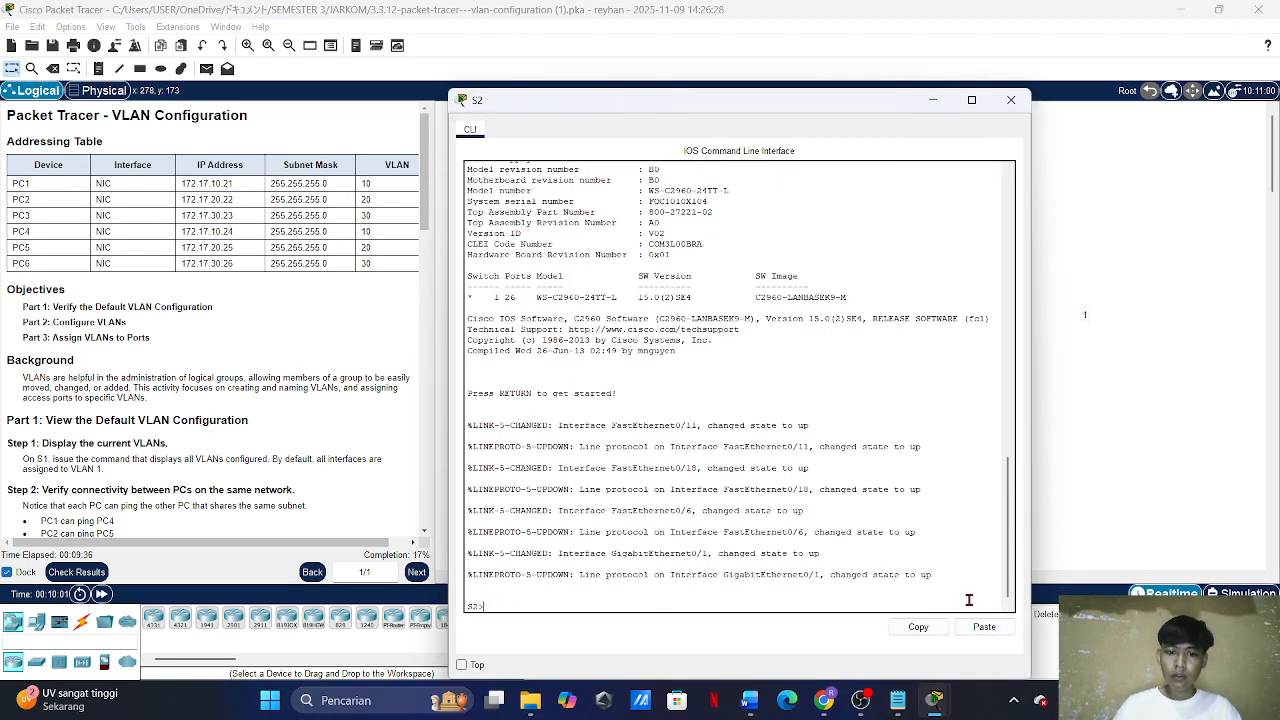
text(en)
key(Tab)
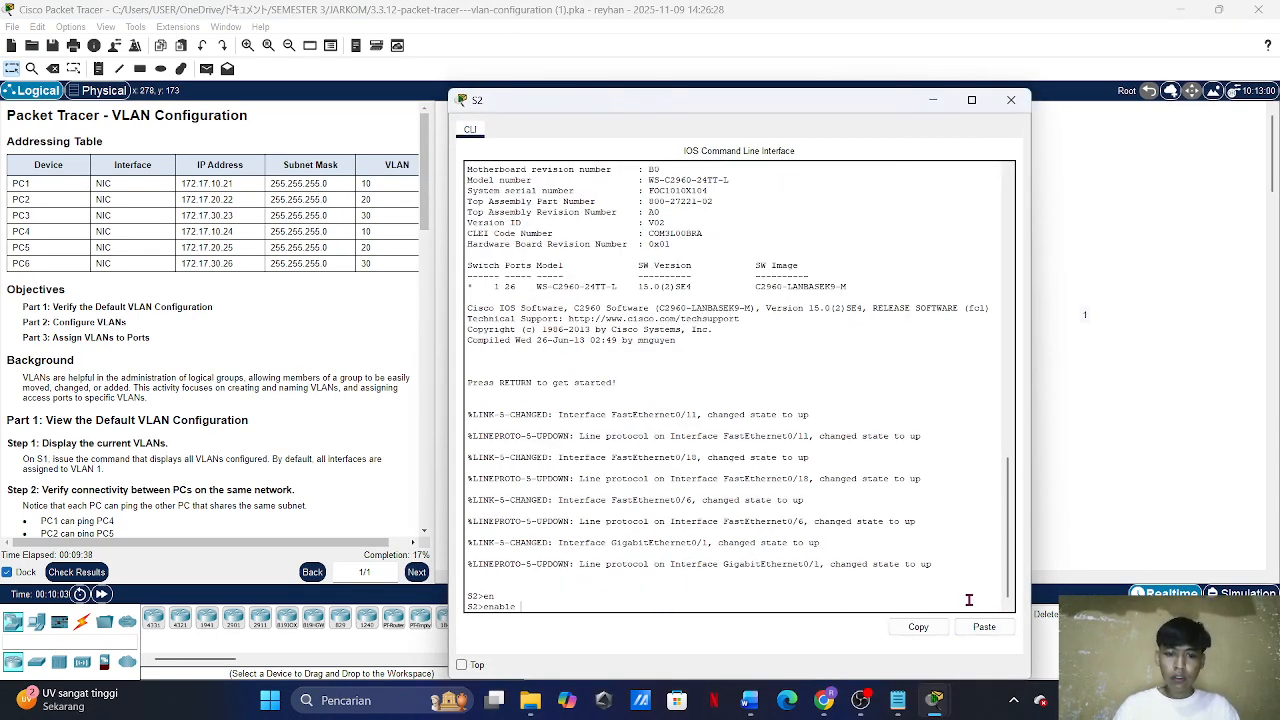
key(Return)
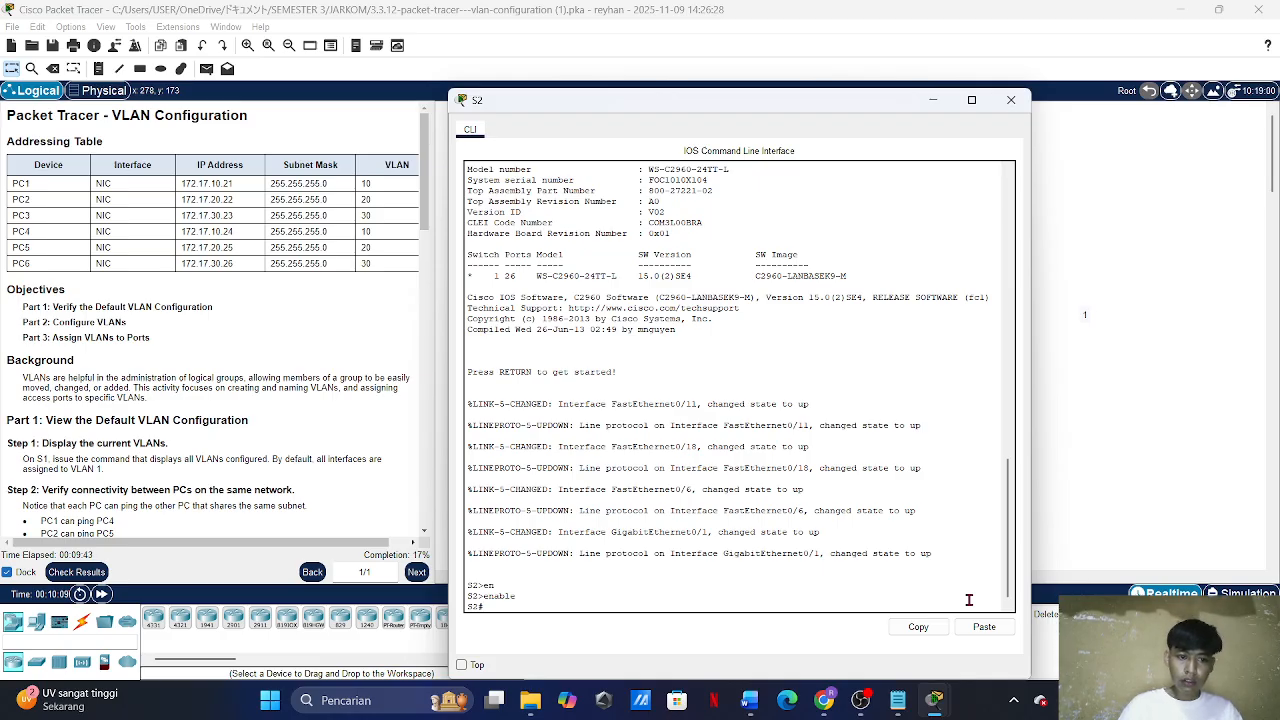
text(confi)
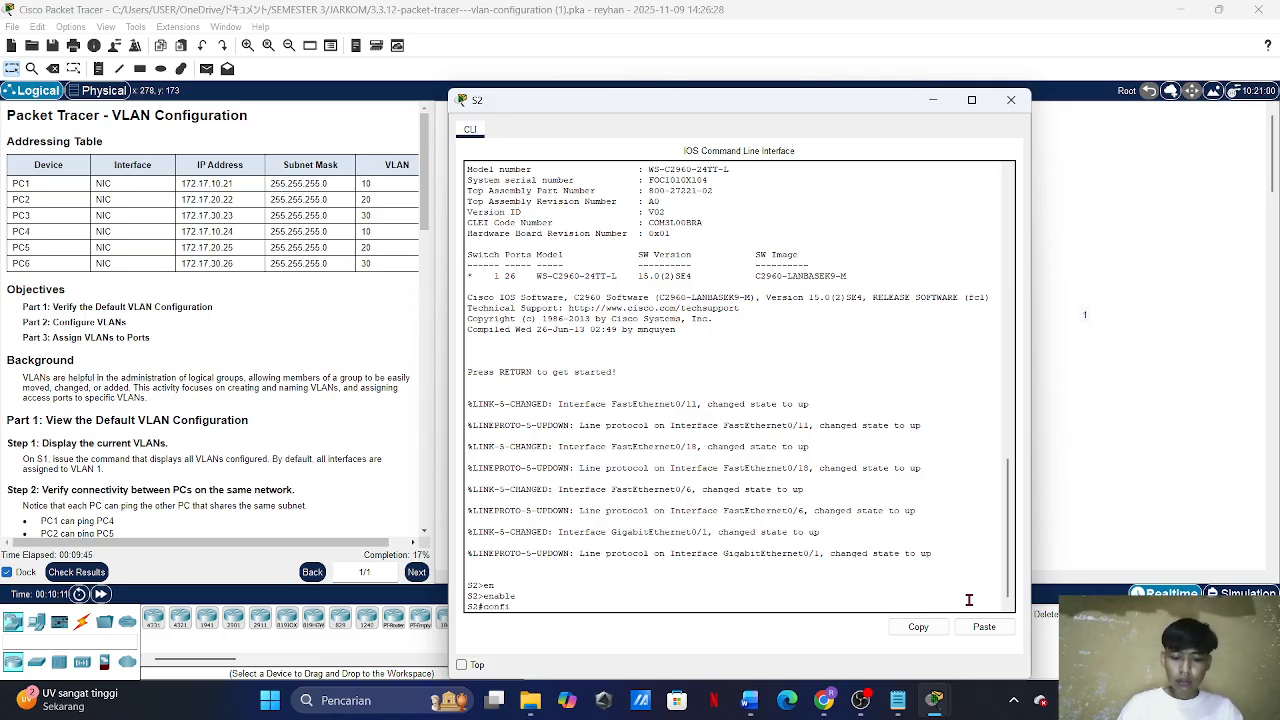
text(g t)
key(Return)
Step: Create VLAN 10 on switch S2, name it Faculty/Staff and return to global configuration mode
text(v)
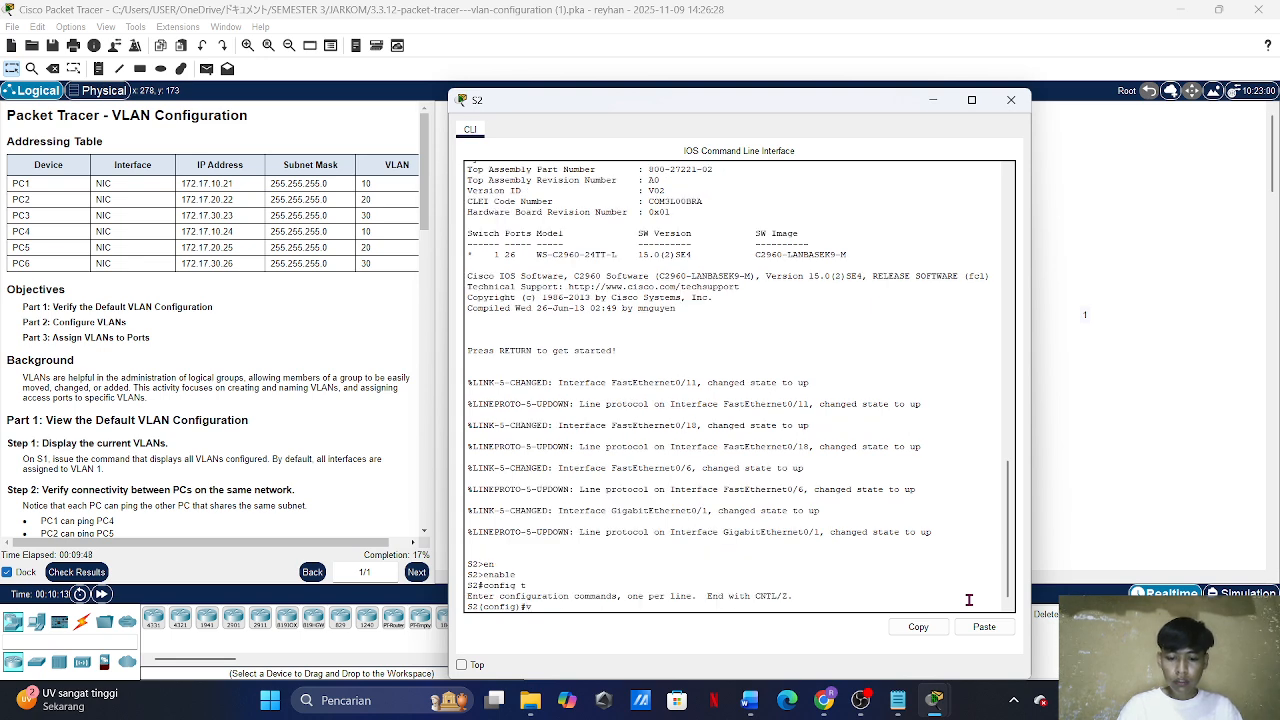
text(lan)
key(Return)
text(vlan 1)
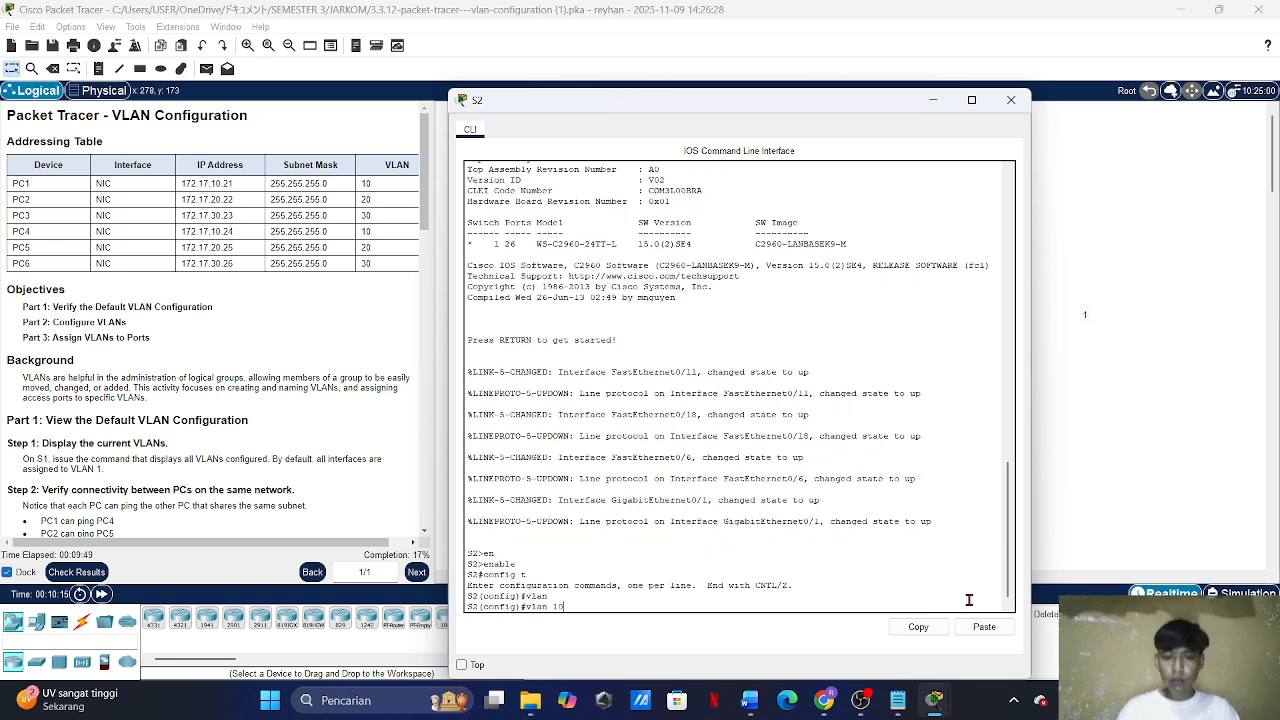
text(0)
key(Return)
text(na)
key(Tab)
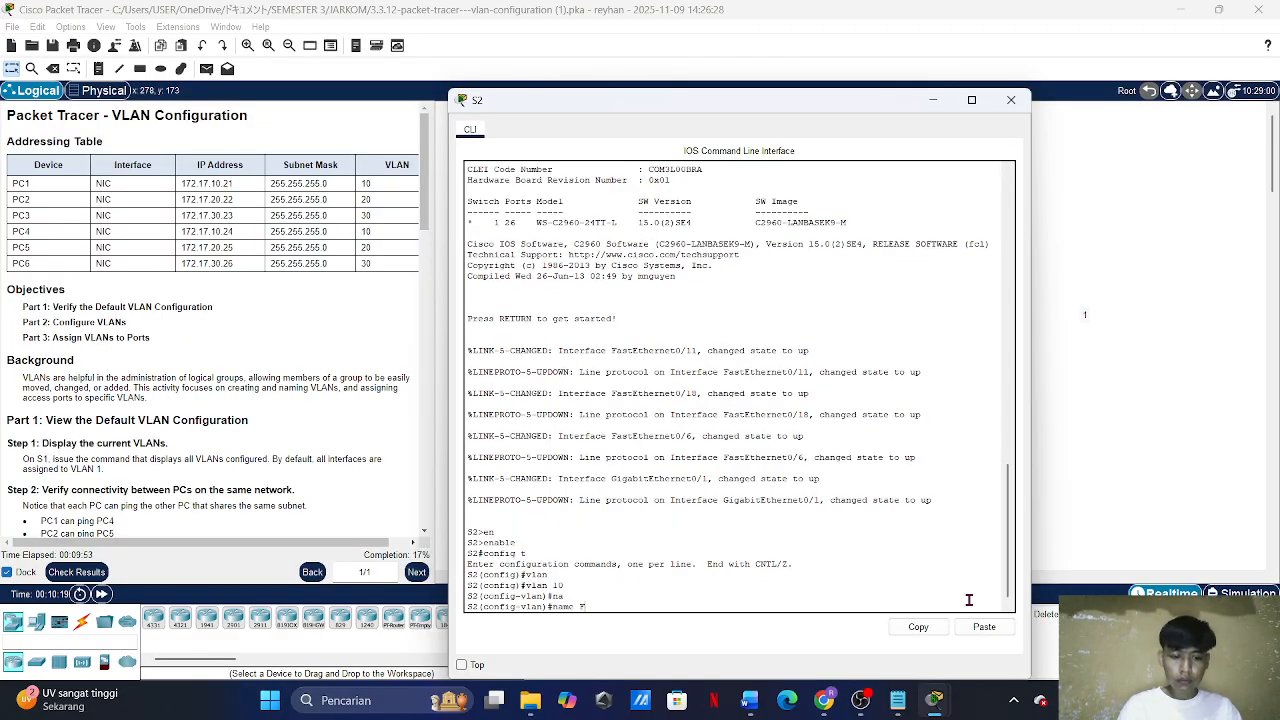
text(Facu)
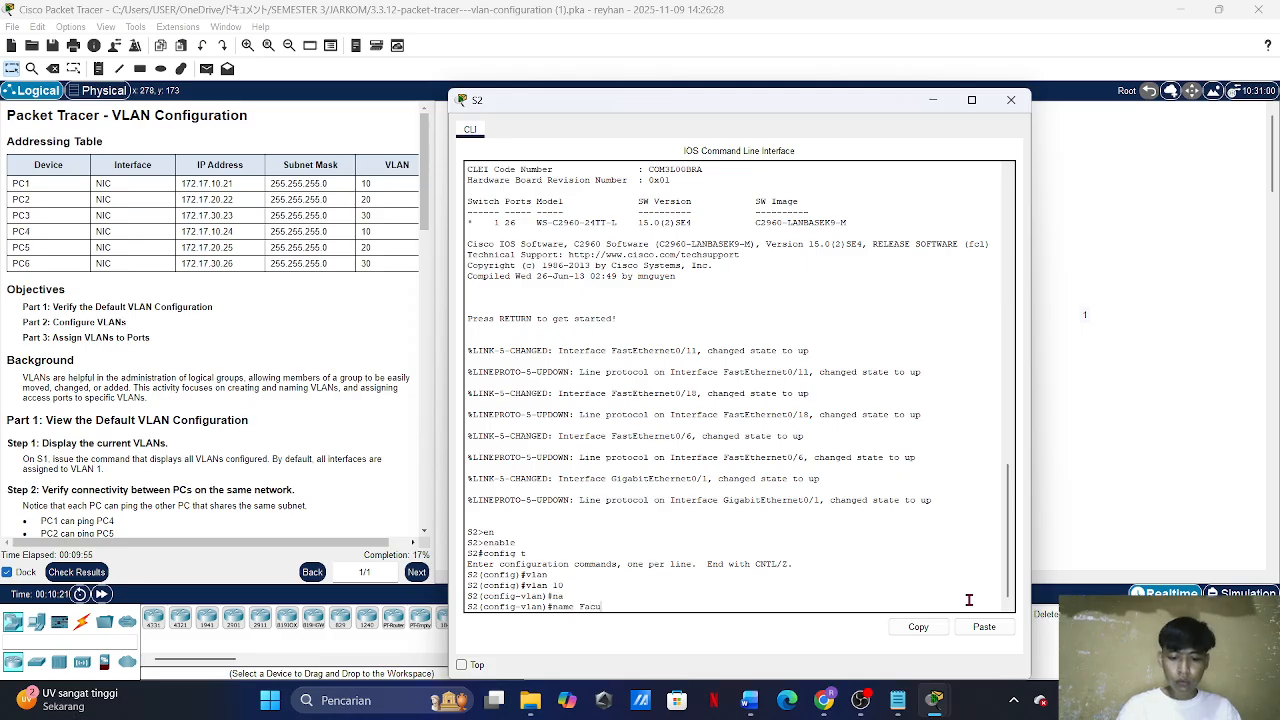
text(lty)
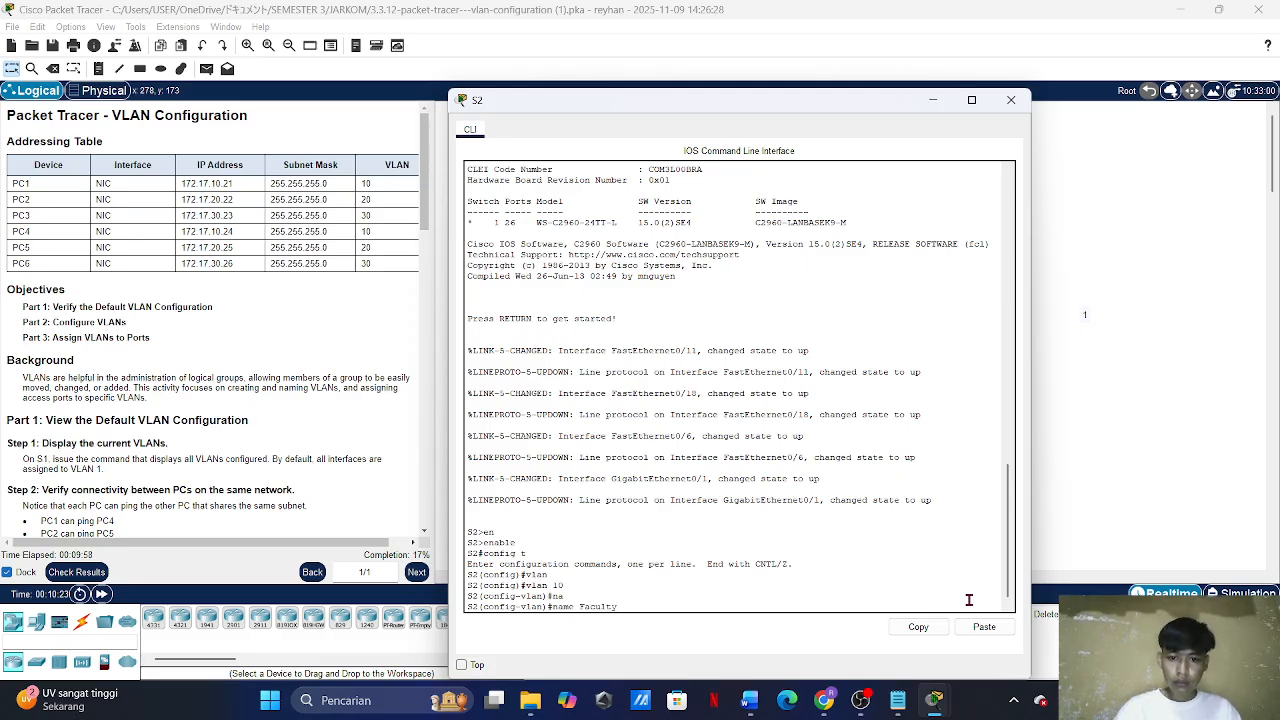
text(/S)
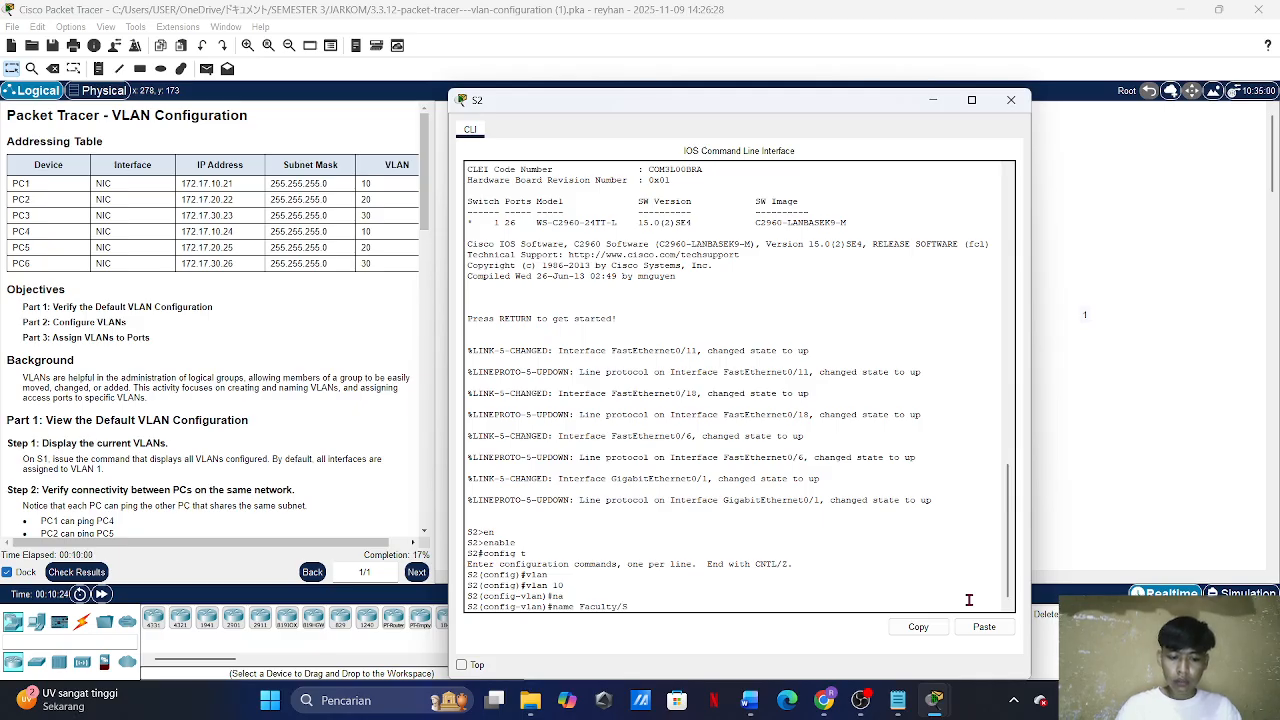
text(taff)
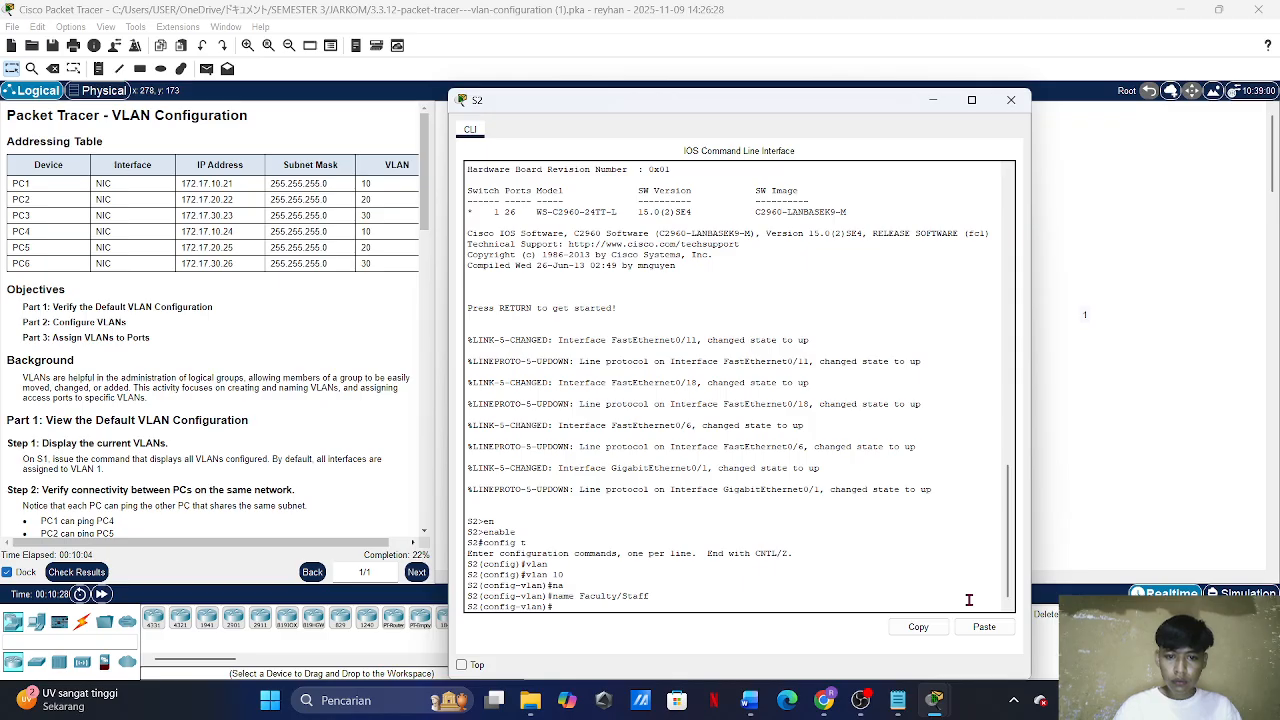
text(exit)
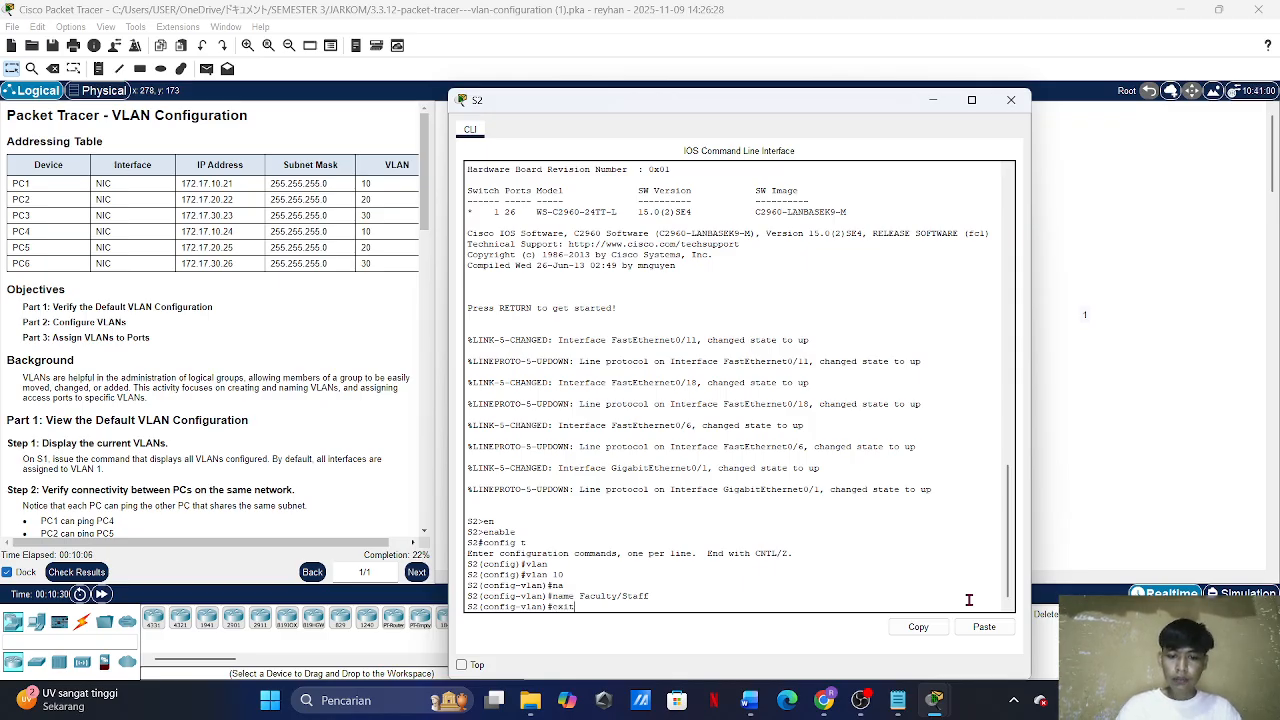
key(Return)
Step: Create VLAN 20 on switch S2, name it Students and return to global configuration mode
text(v)
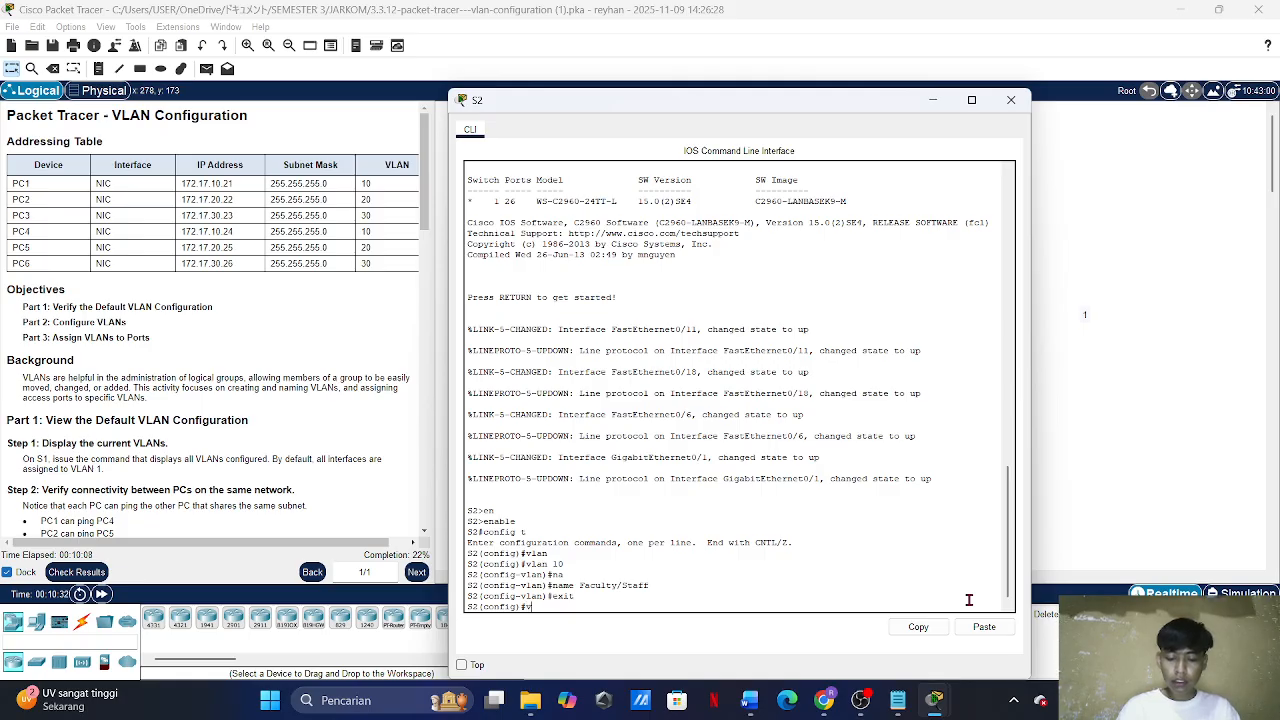
text(lan 20)
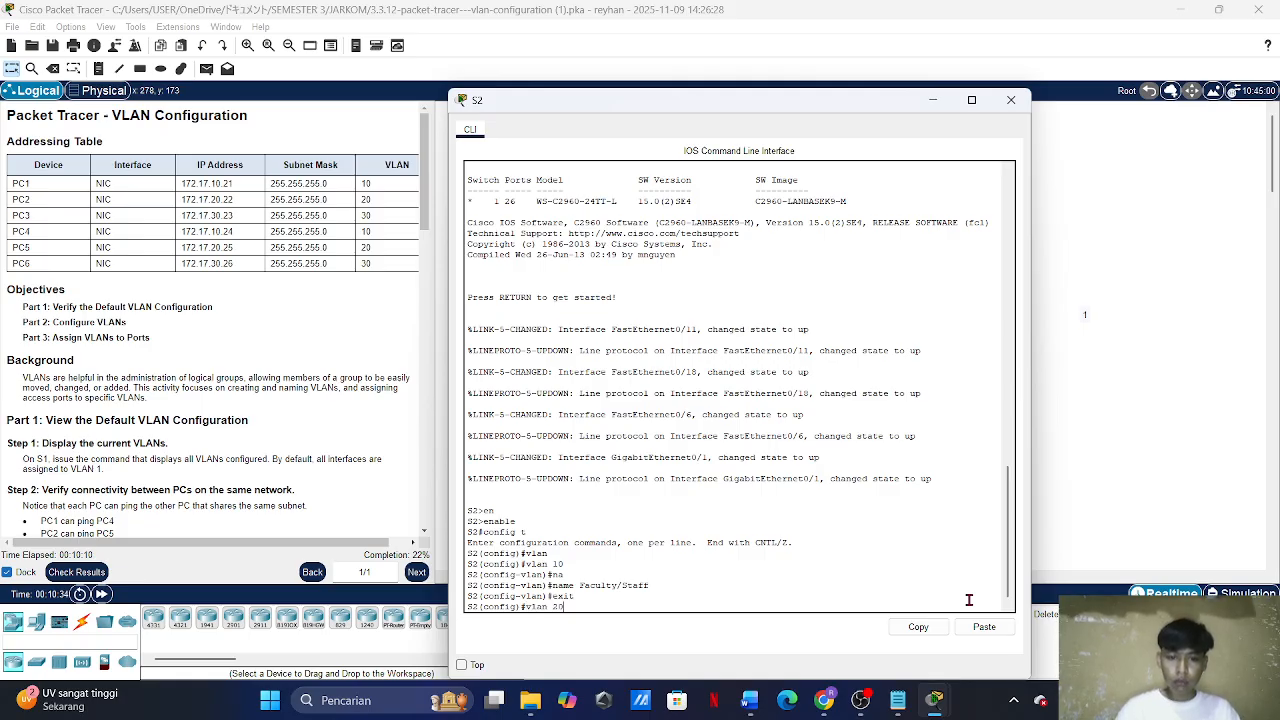
key(Return)
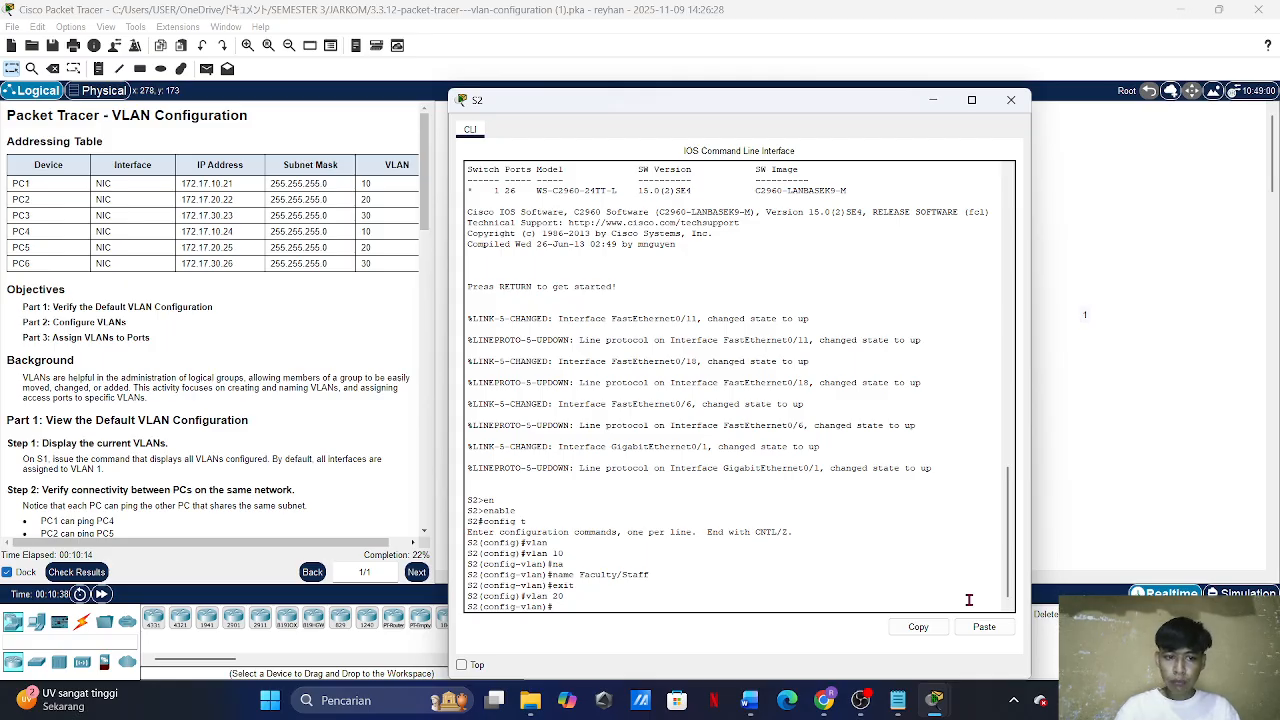
text(na)
key(Return)
text(name)
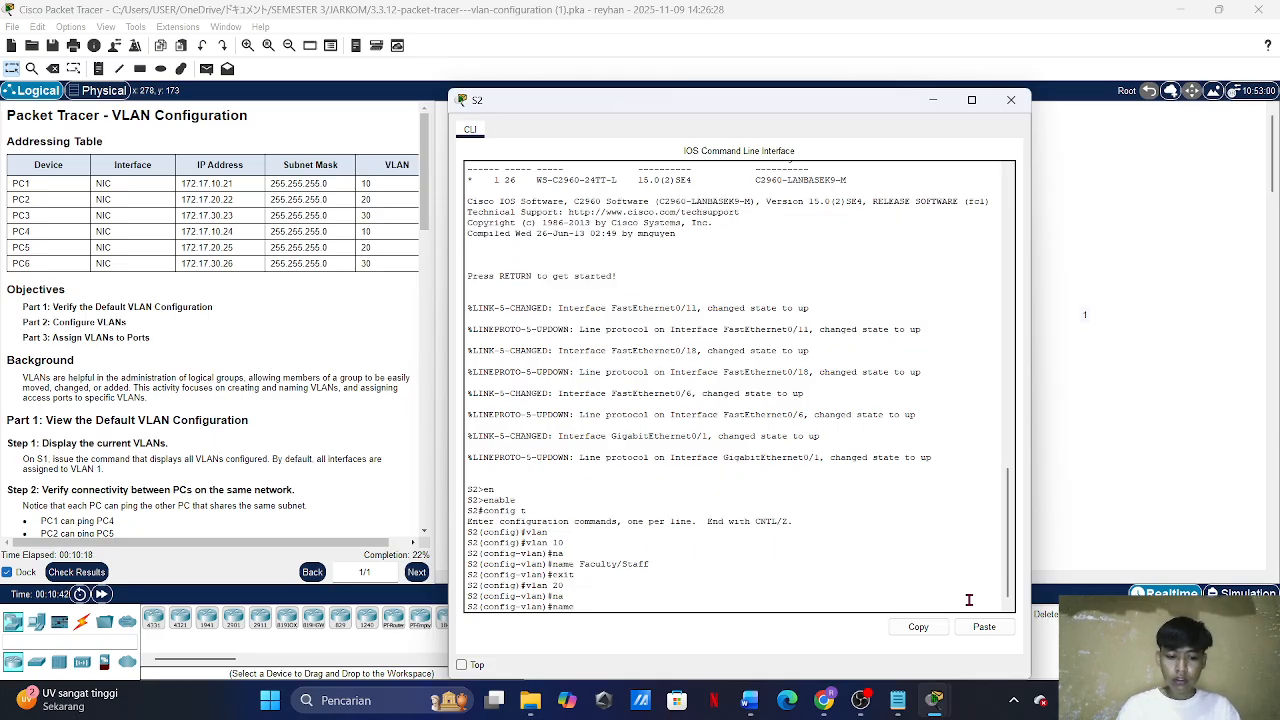
text( stu)
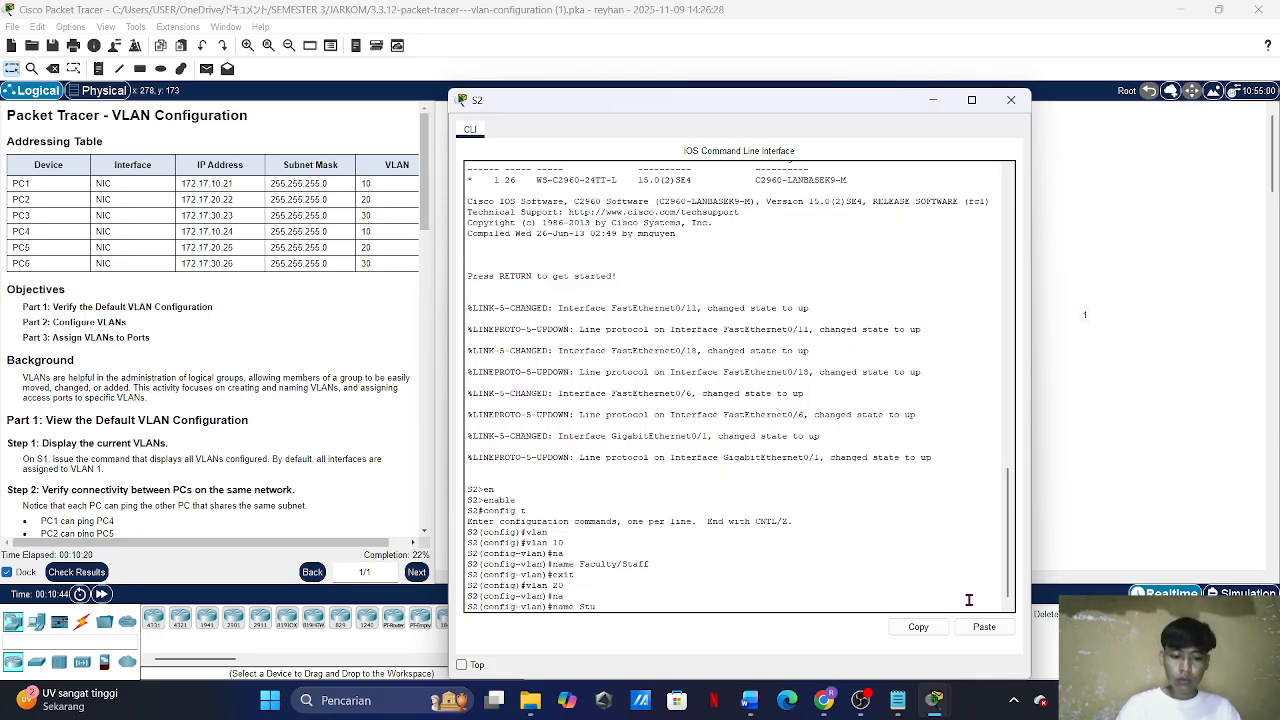
text(dents)
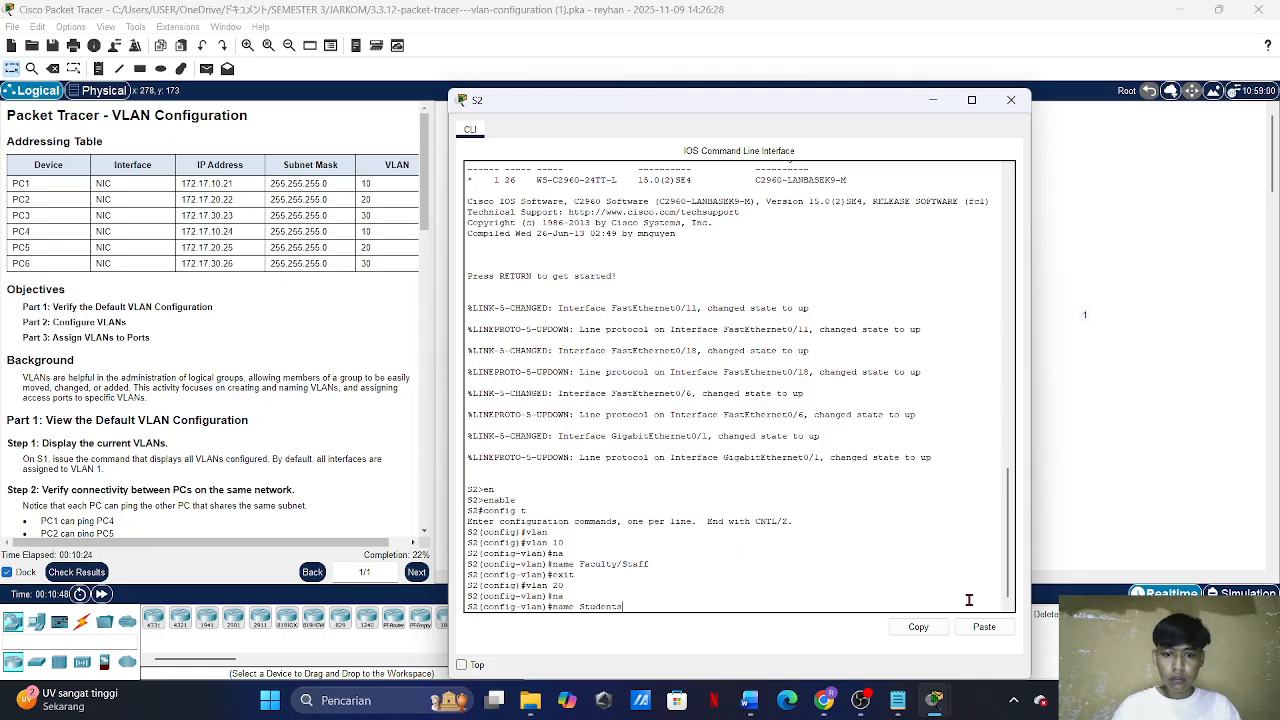
key(Return)
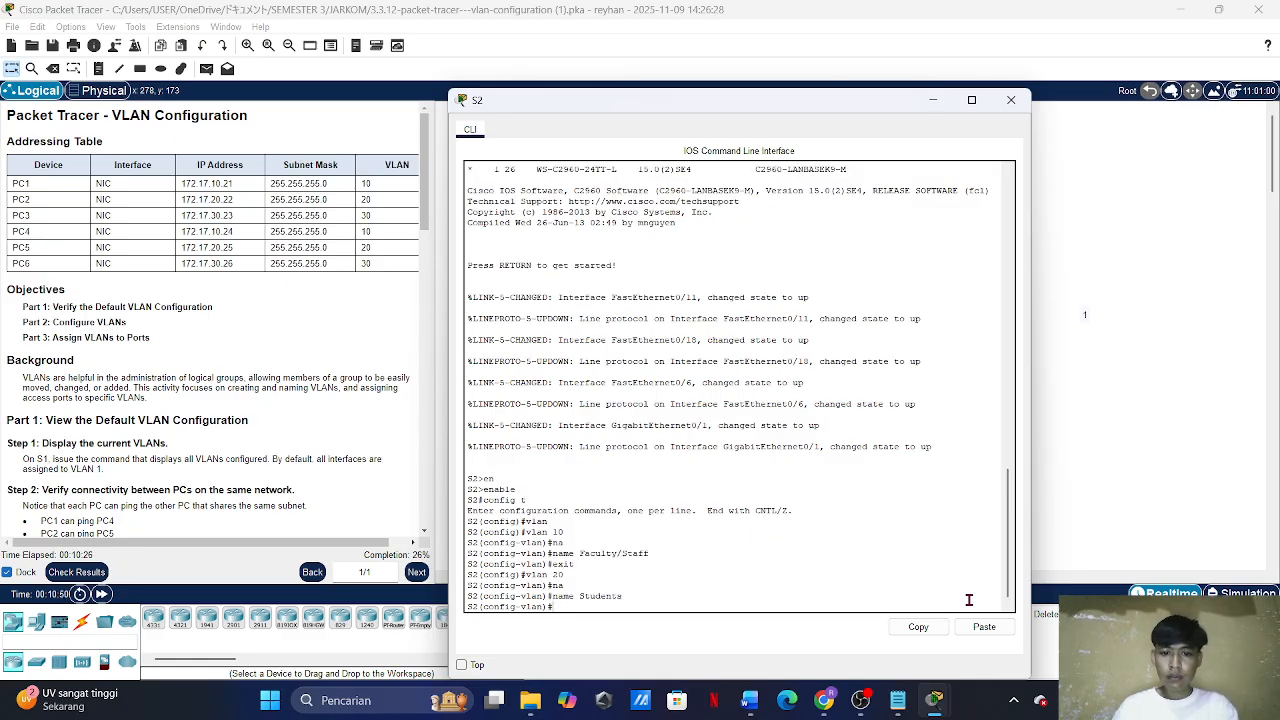
text(exit)
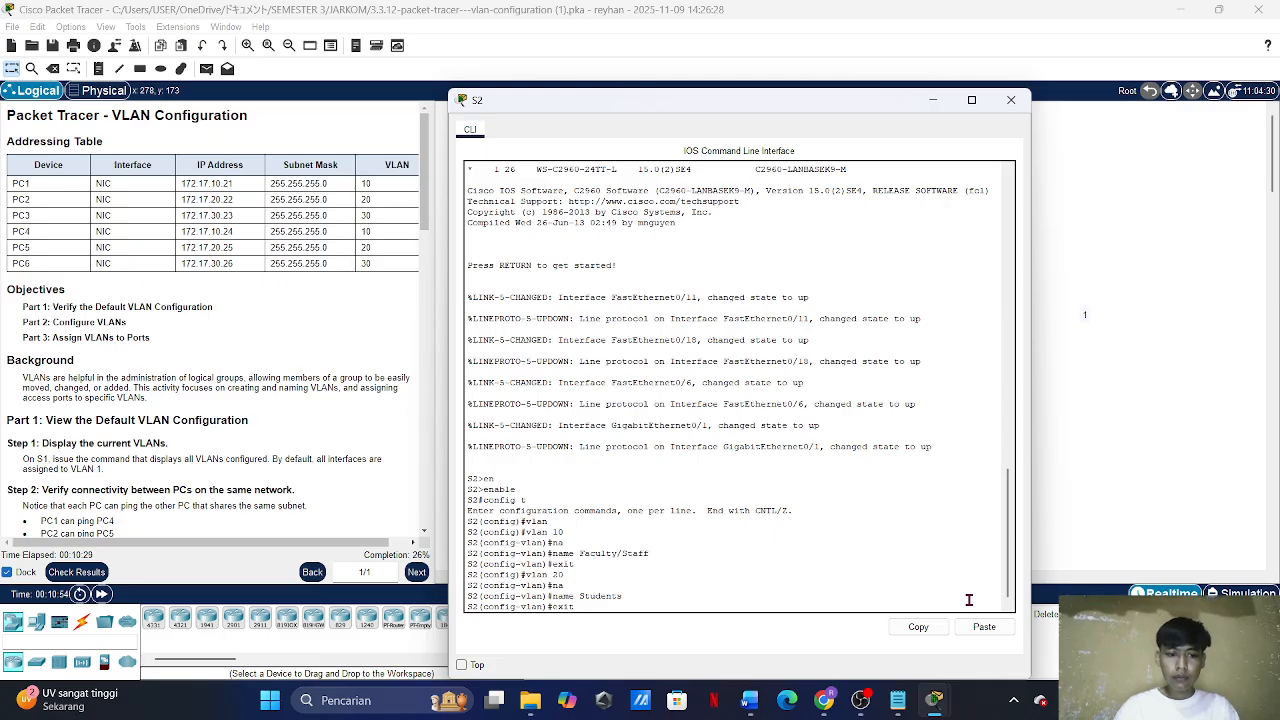
key(Return)
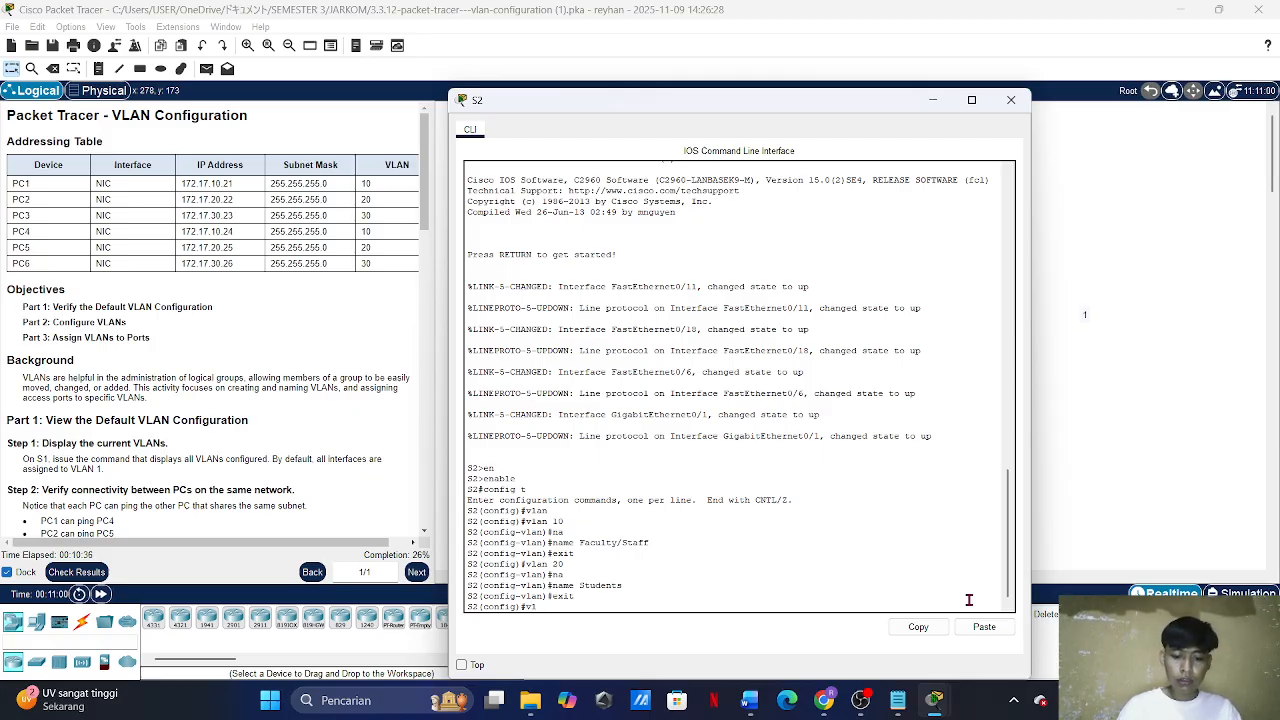
Step: Create VLAN 30 on switch S2, name it Guest(Default) and return to global configuration mode
text(vlan)
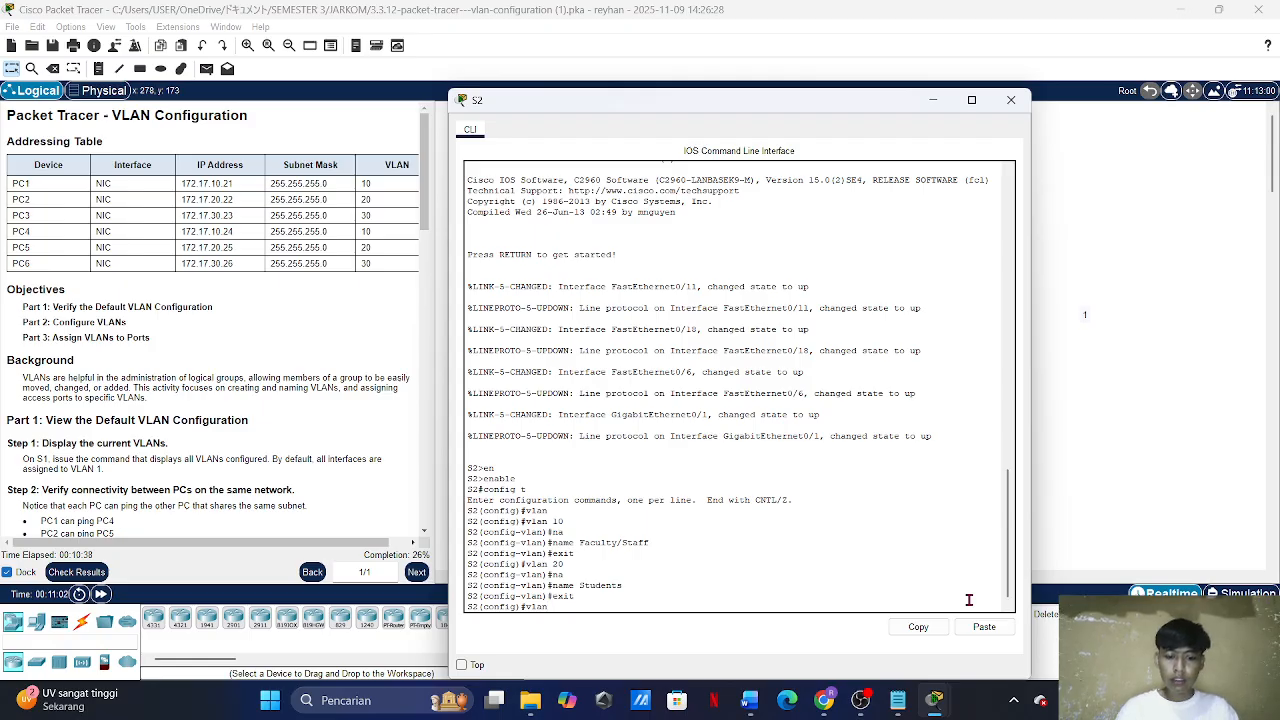
text( 30)
key(Return)
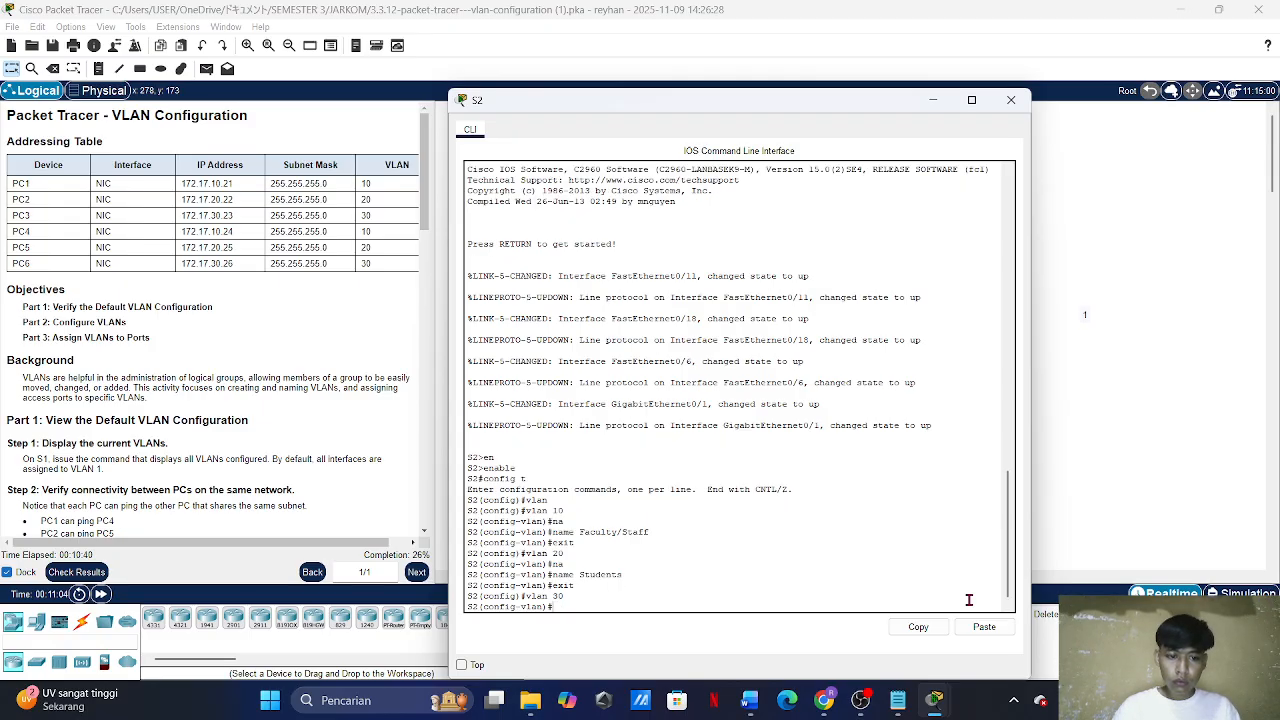
text(nam)
key(Tab)
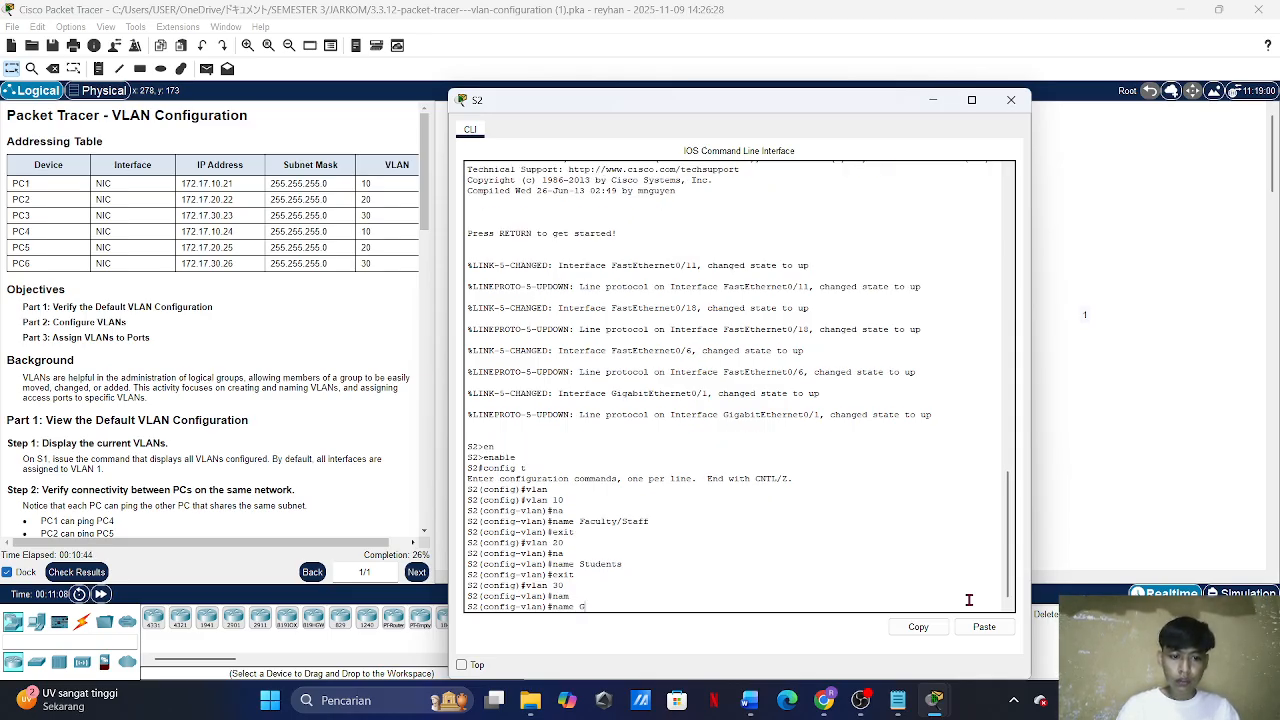
text(Guest)
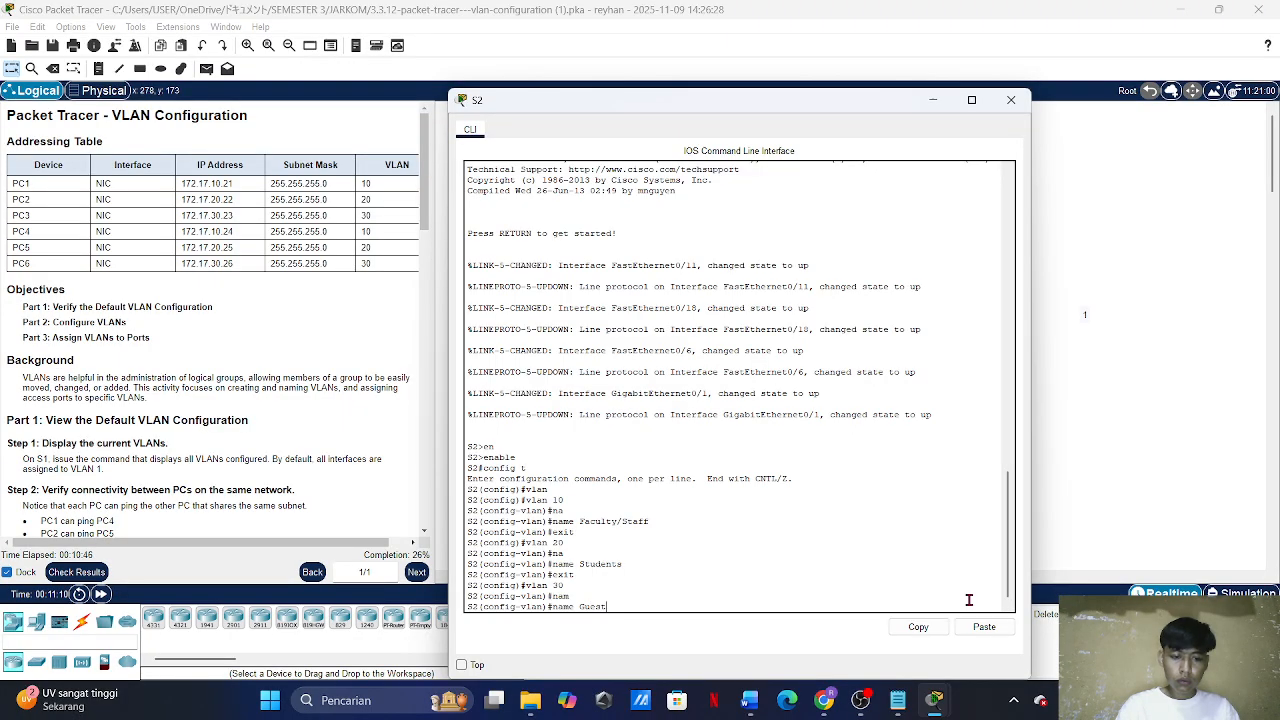
text(()
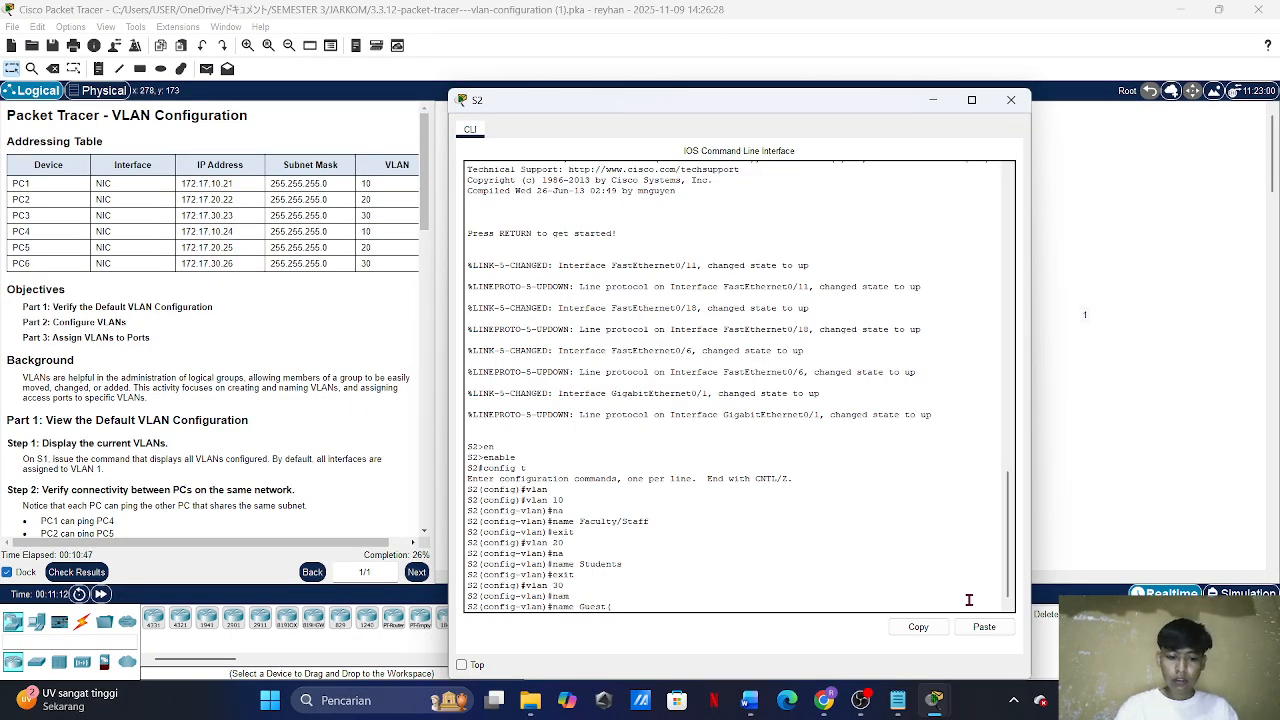
text(De)
key(BackSpace)
key(BackSpace)
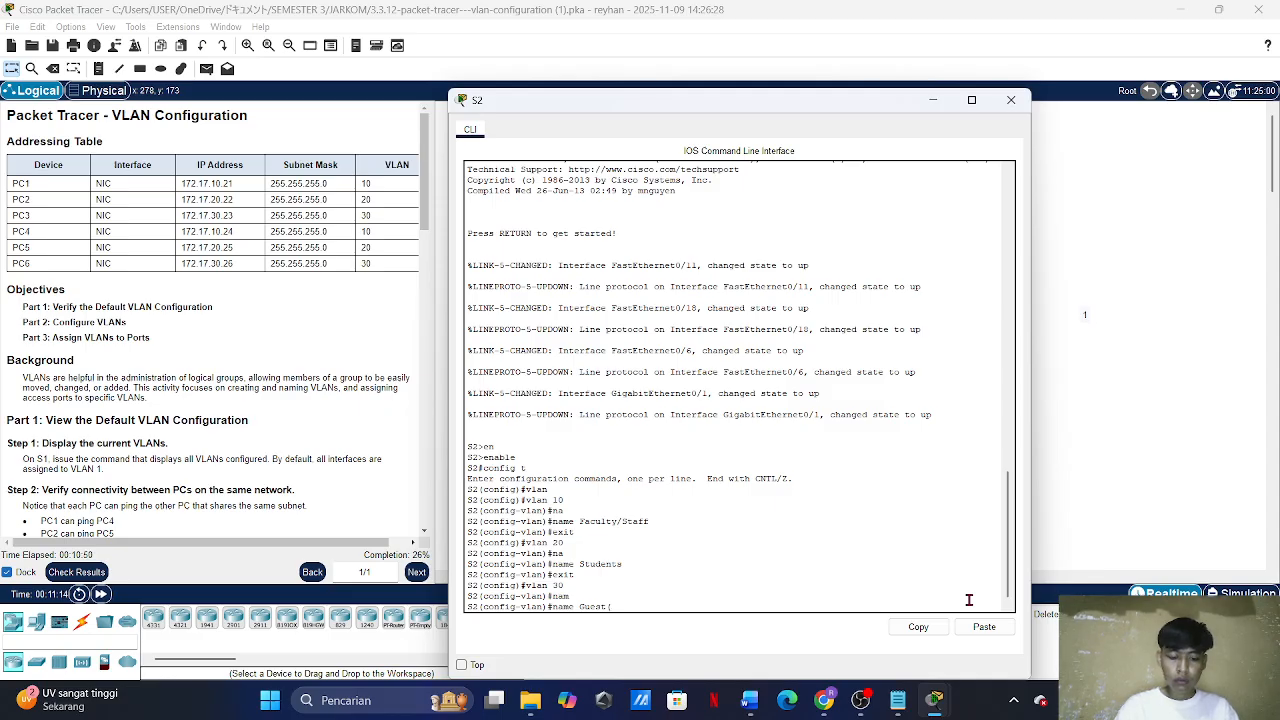
text(DE)
text(efault)
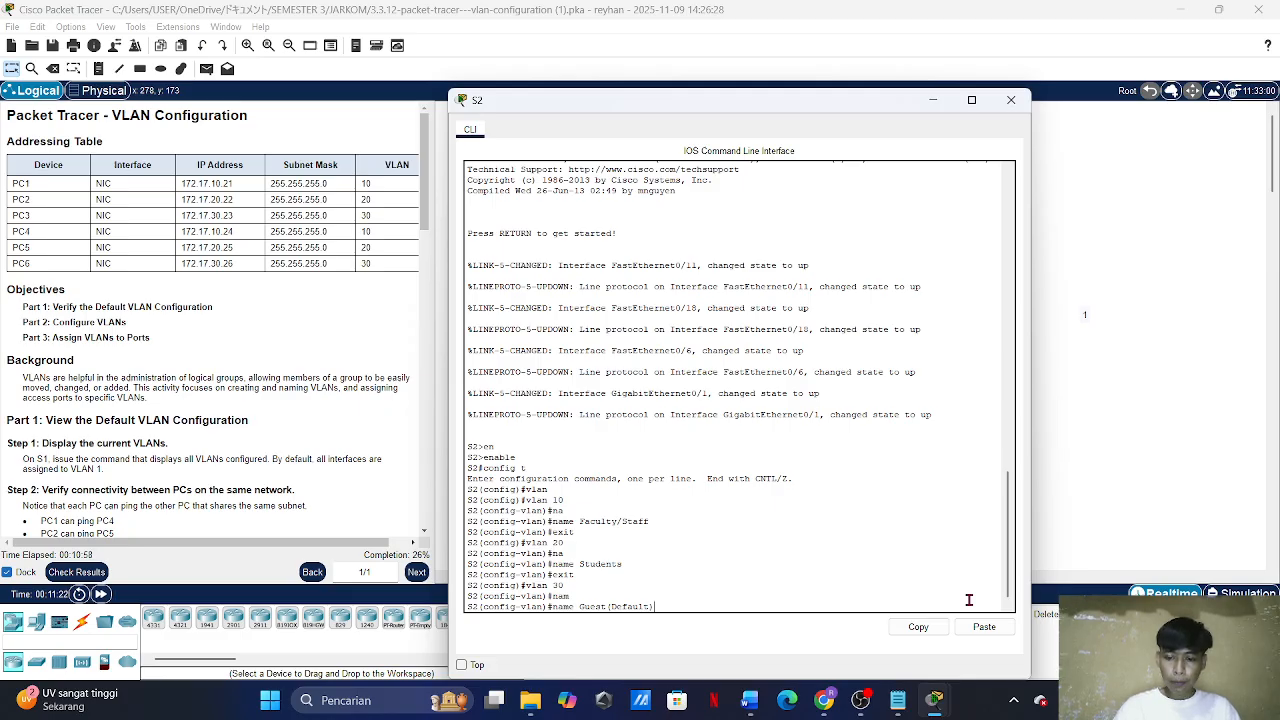
text())
key(Return)
text(exit)
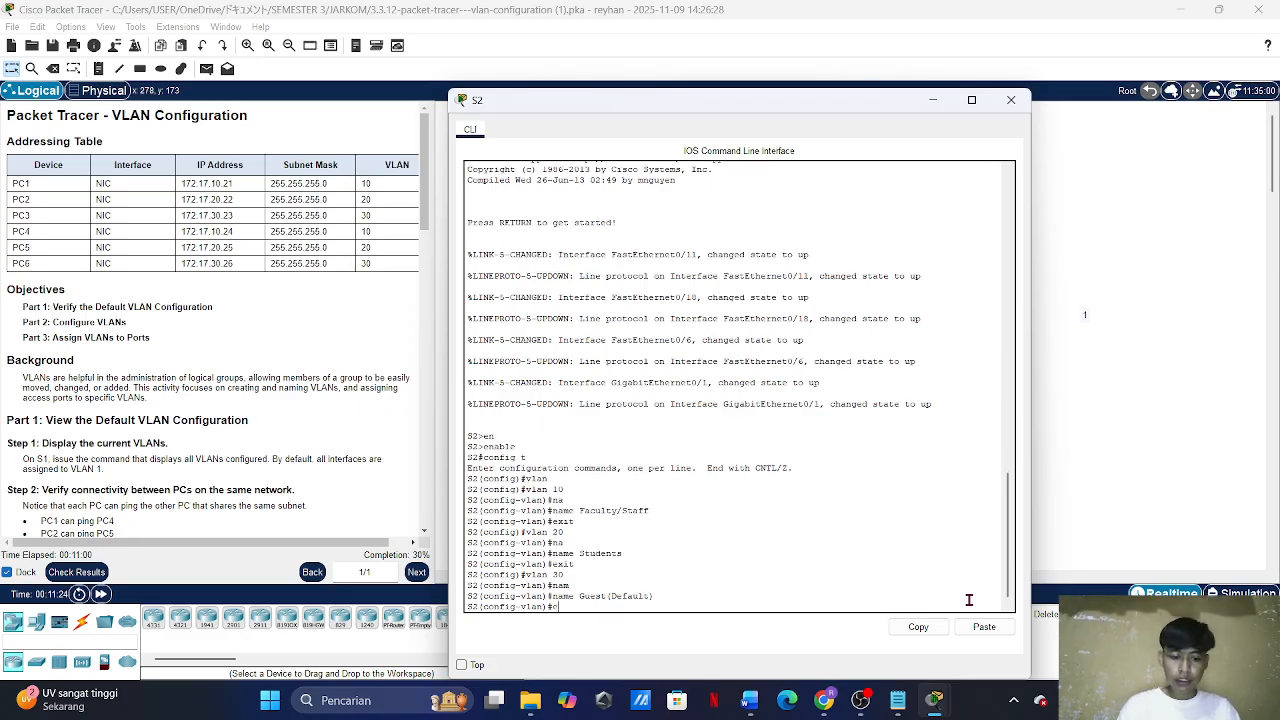
key(Return)
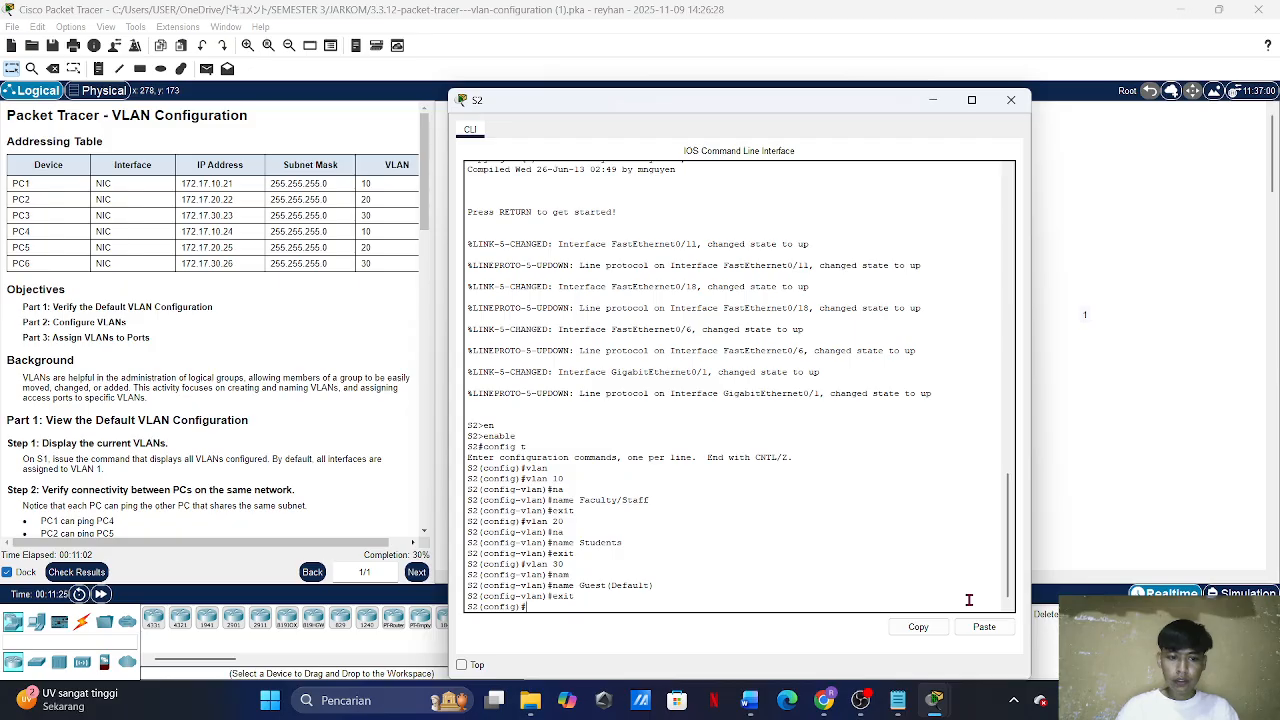
Step: Create VLAN 99 on switch S2 and enter its VLAN configuration mode
text(vlan 99)
key(Return)
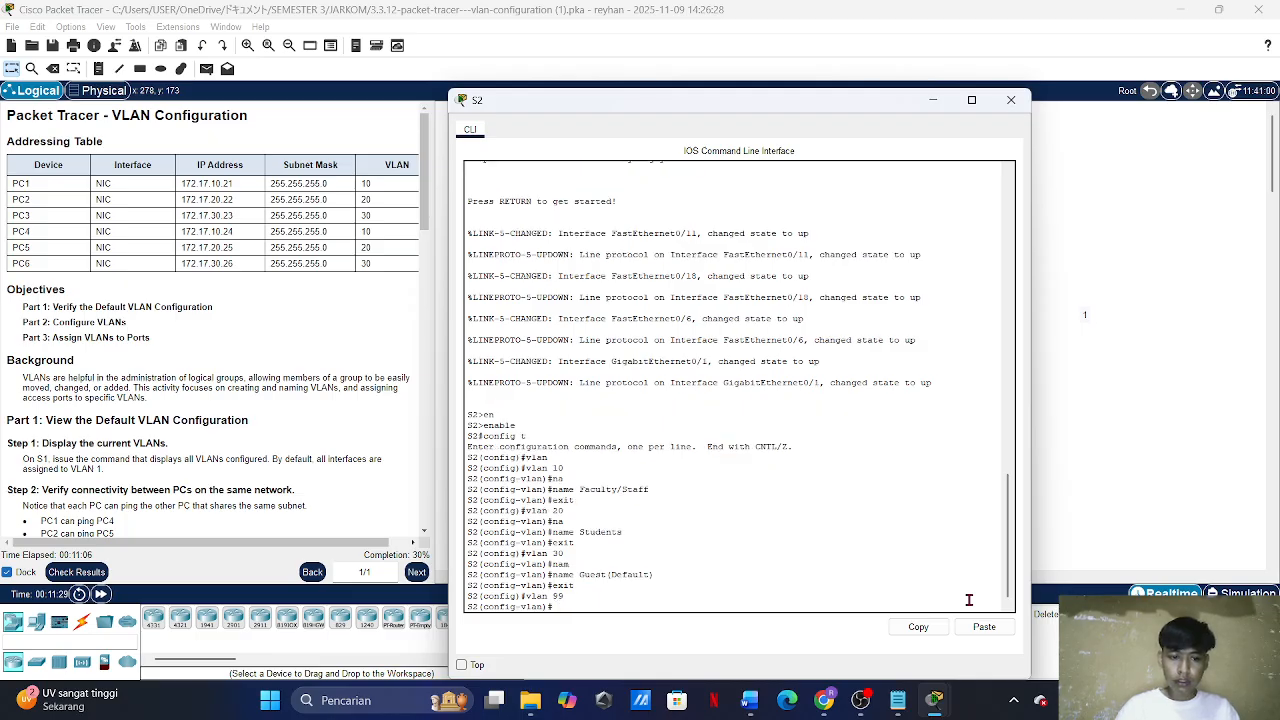
text(nam)
key(Tab)
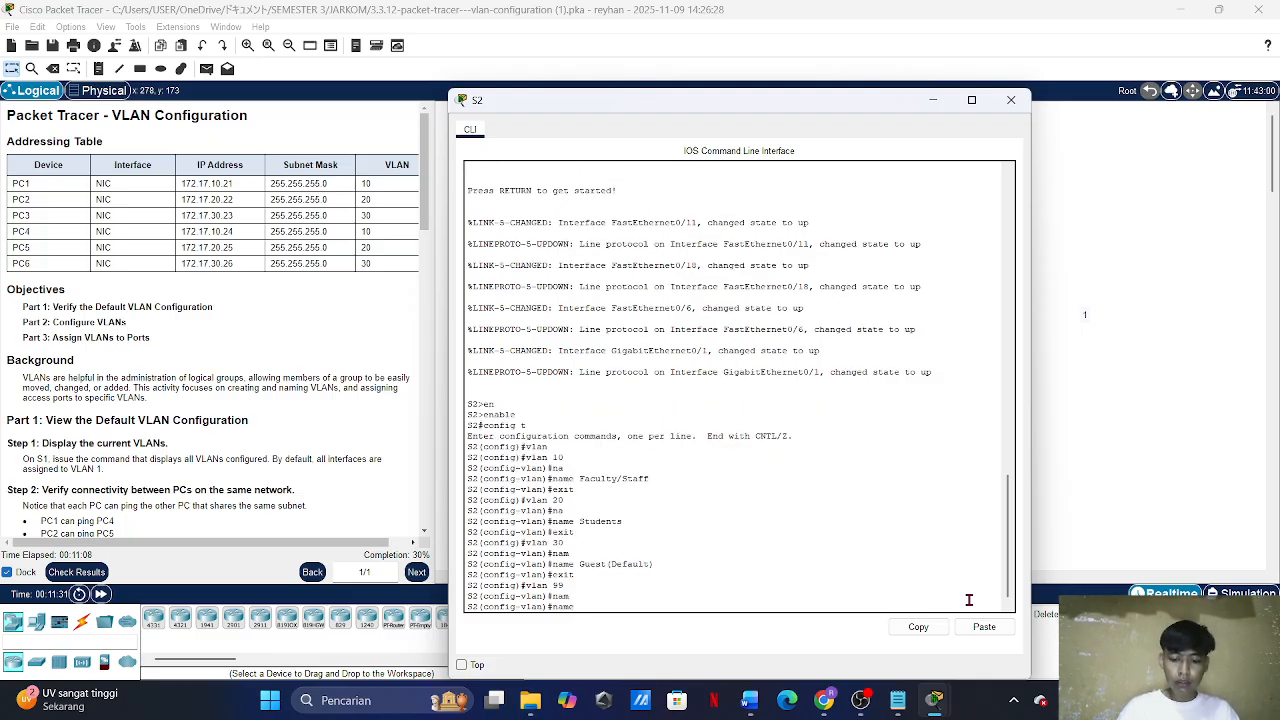
text(Mana)
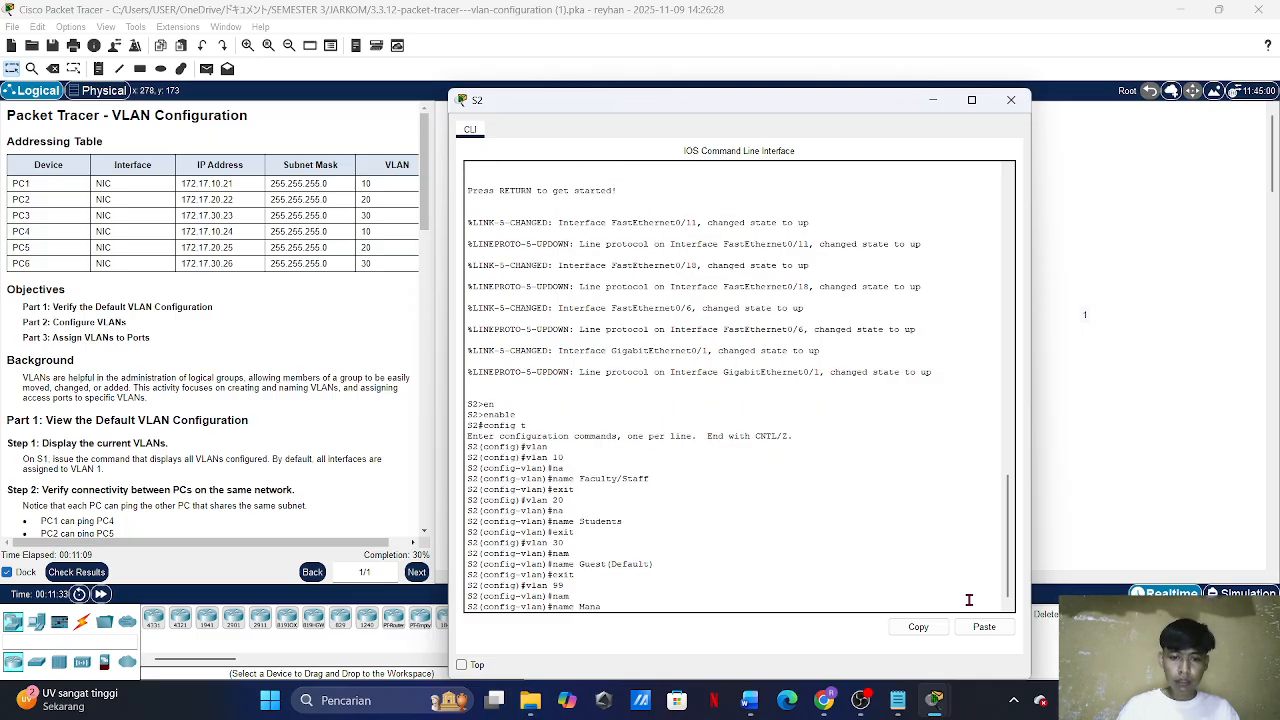
text(gement)
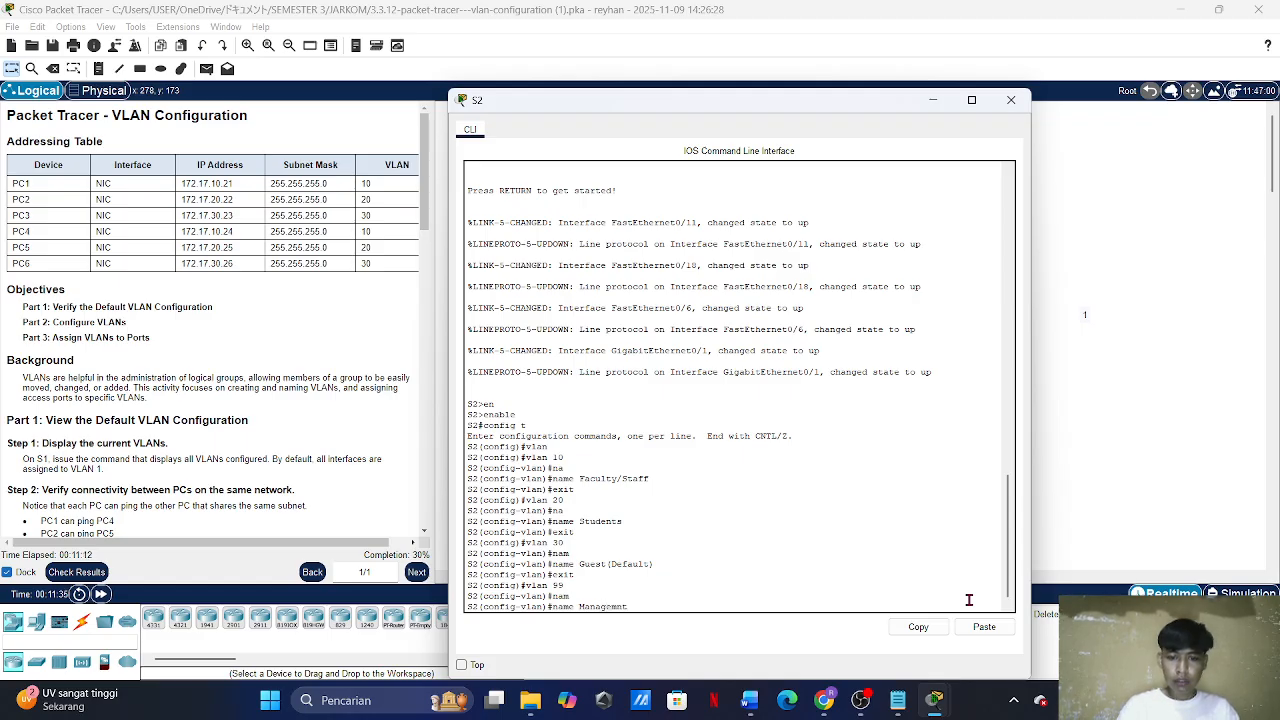
key(BackSpace)
key(BackSpace)
key(BackSpace)
key(BackSpace)
key(BackSpace)
key(BackSpace)
key(BackSpace)
key(BackSpace)
key(BackSpace)
key(BackSpace)
key(BackSpace)
key(BackSpace)
key(BackSpace)
key(BackSpace)
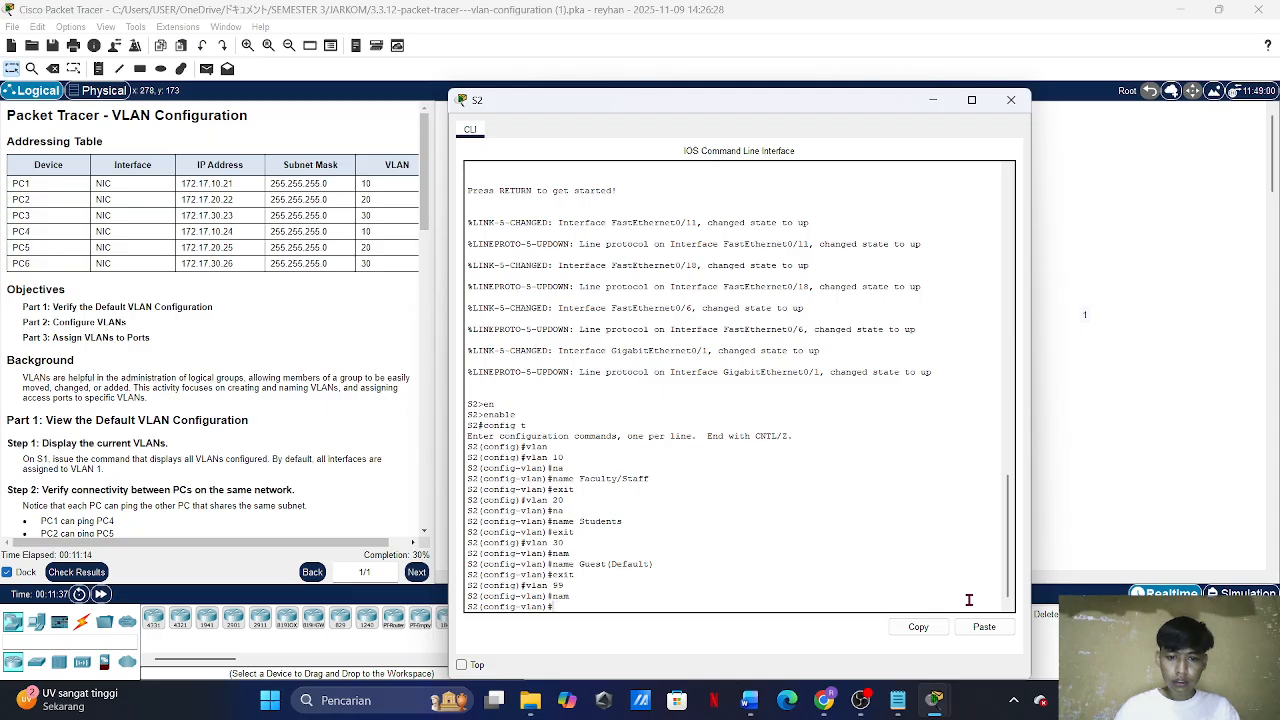
text(vlan 9)
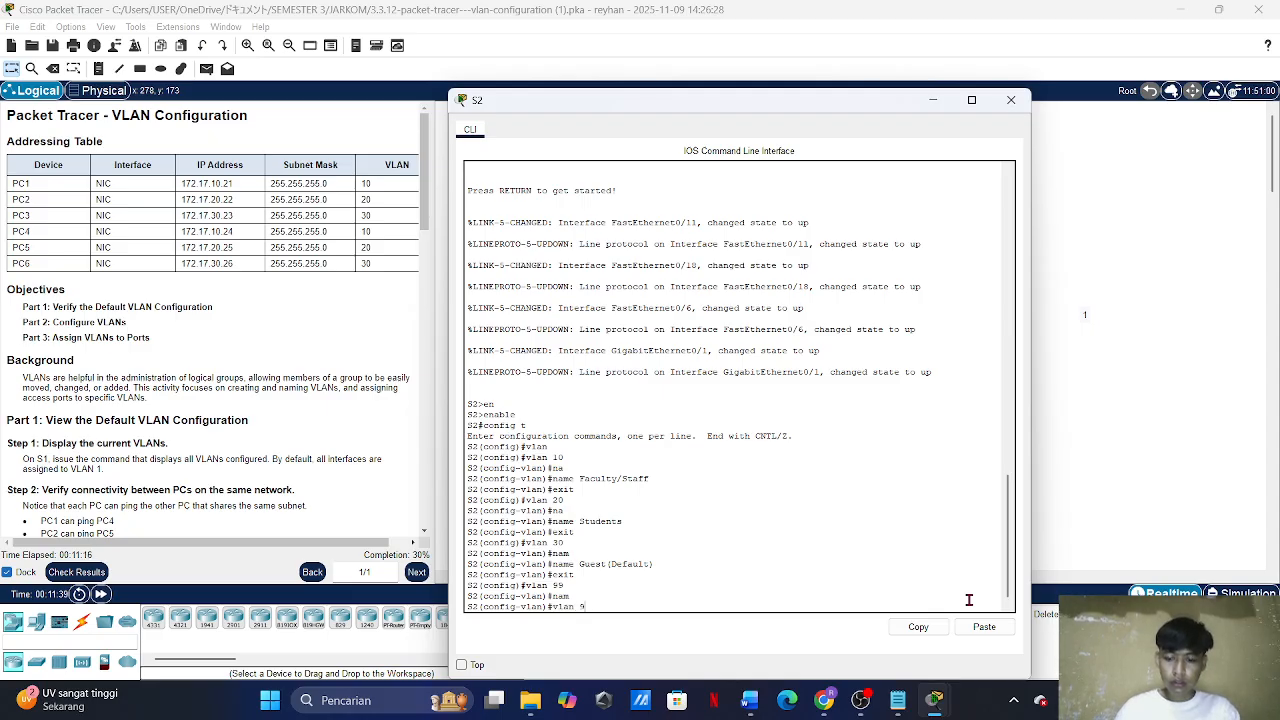
key(BackSpace)
key(BackSpace)
key(BackSpace)
key(BackSpace)
key(BackSpace)
key(BackSpace)
text(mana)
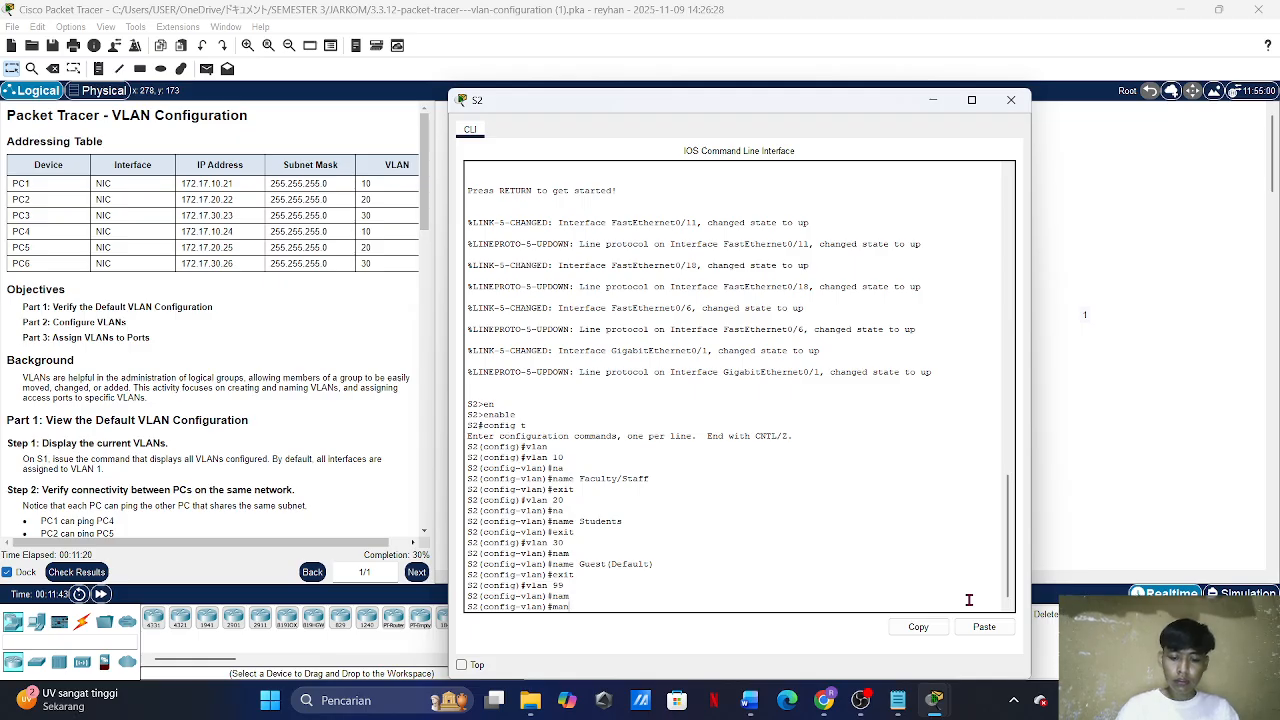
key(BackSpace)
key(BackSpace)
key(BackSpace)
Step: Name VLAN 99 on switch S2 Management&Native and return to global configuration mode
text(am)
key(Tab)
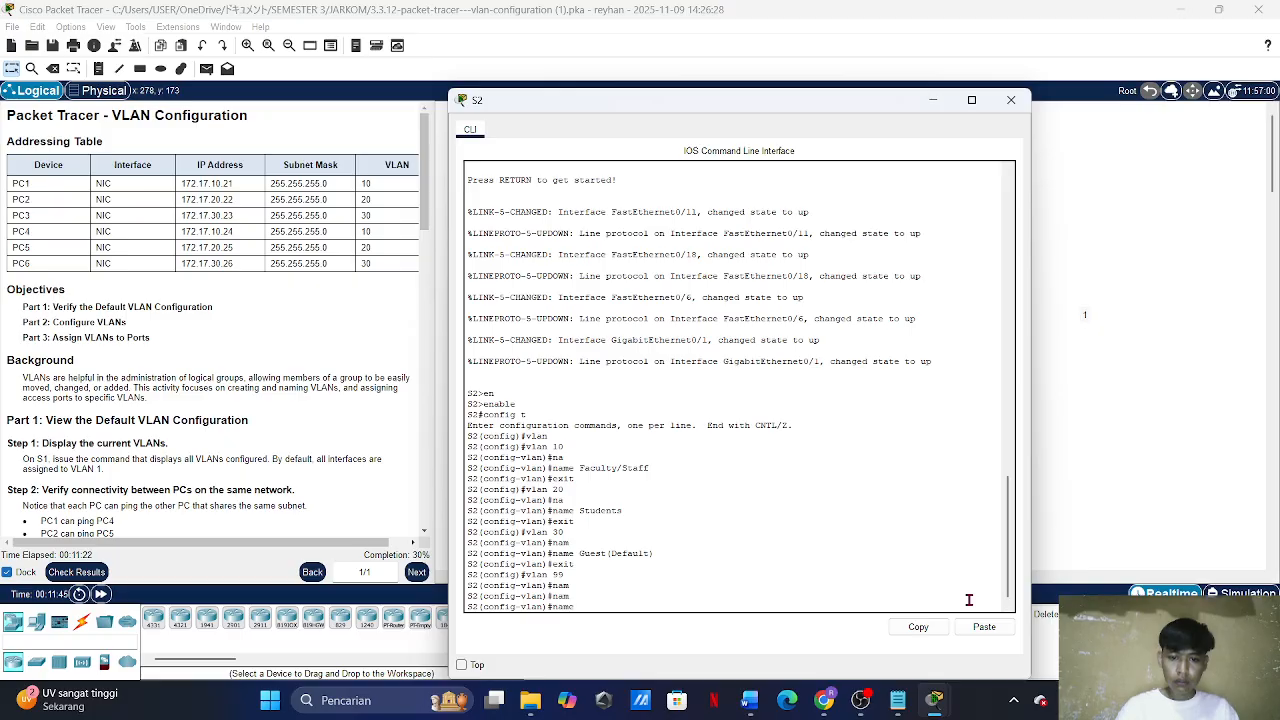
text(Management&N)
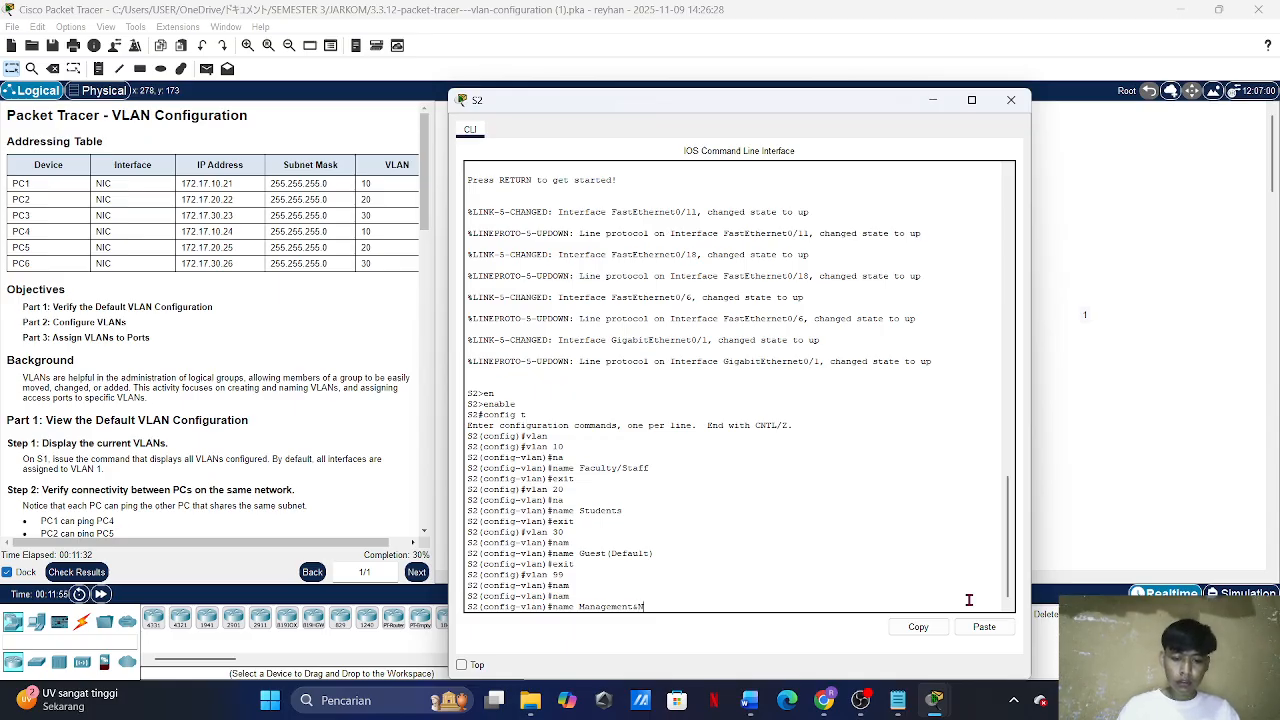
text(ative)
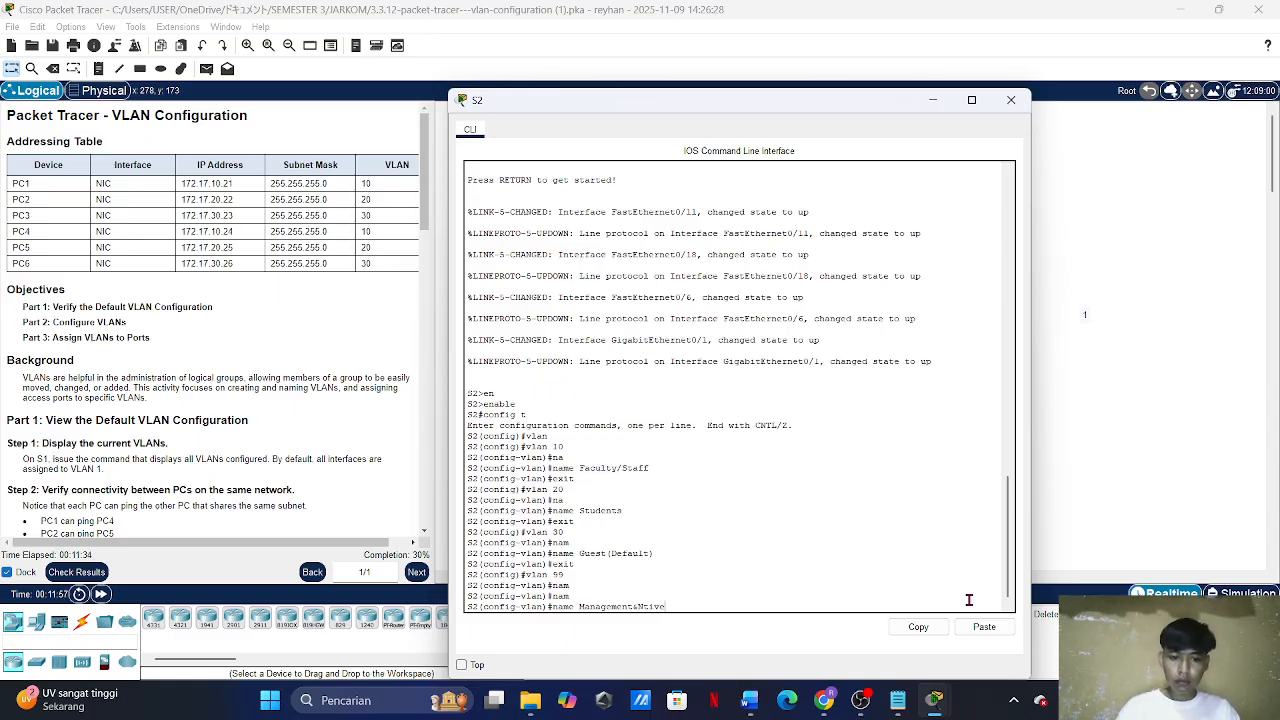
key(BackSpace)
key(BackSpace)
key(BackSpace)
key(BackSpace)
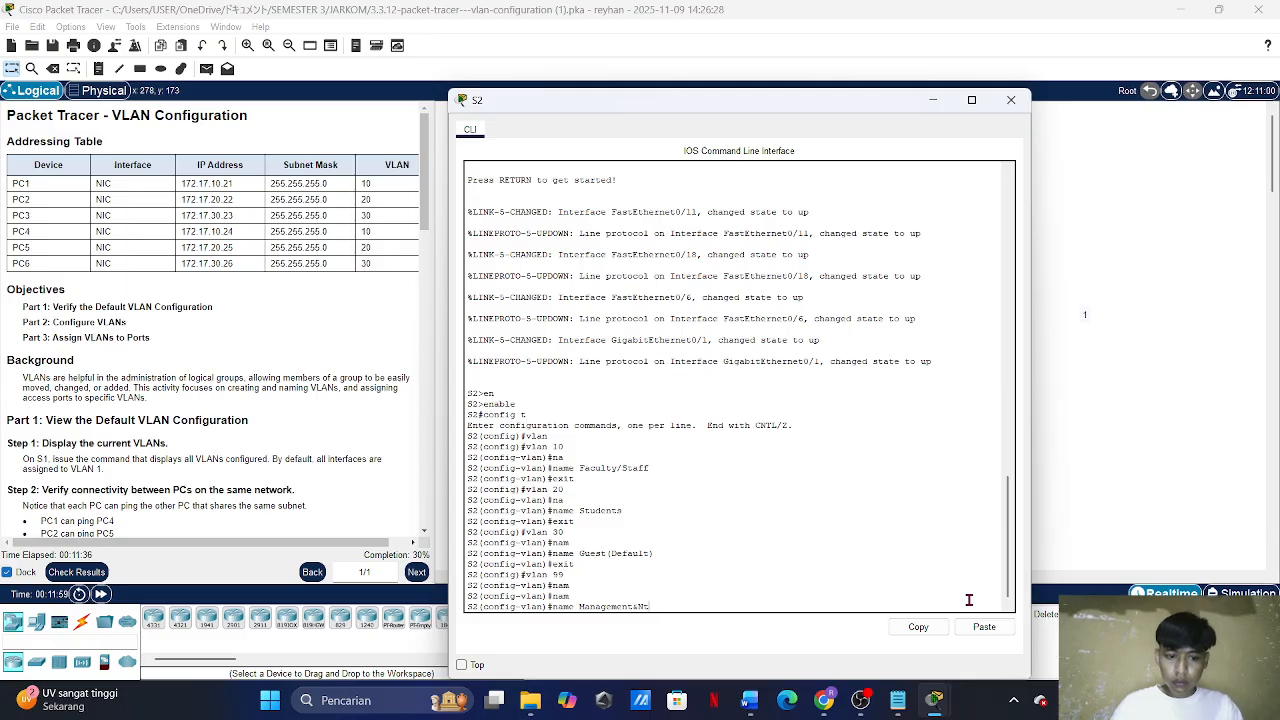
text(ati)
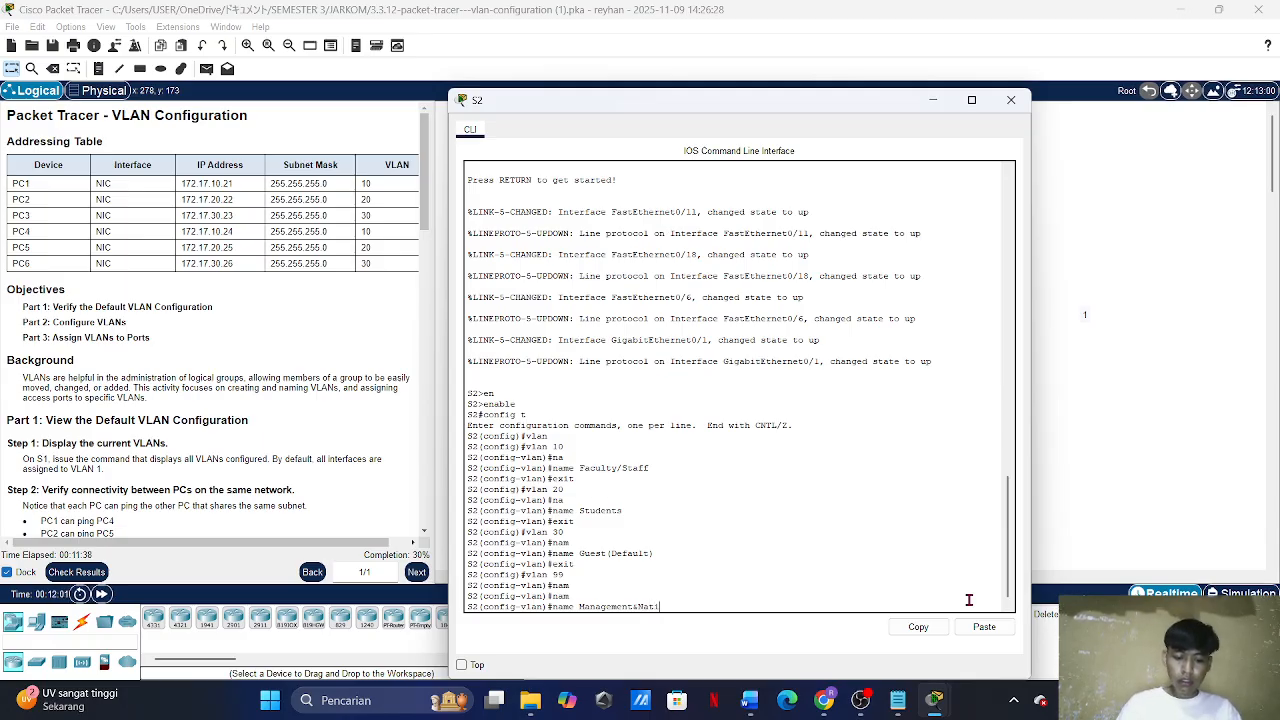
text(ve)
key(Return)
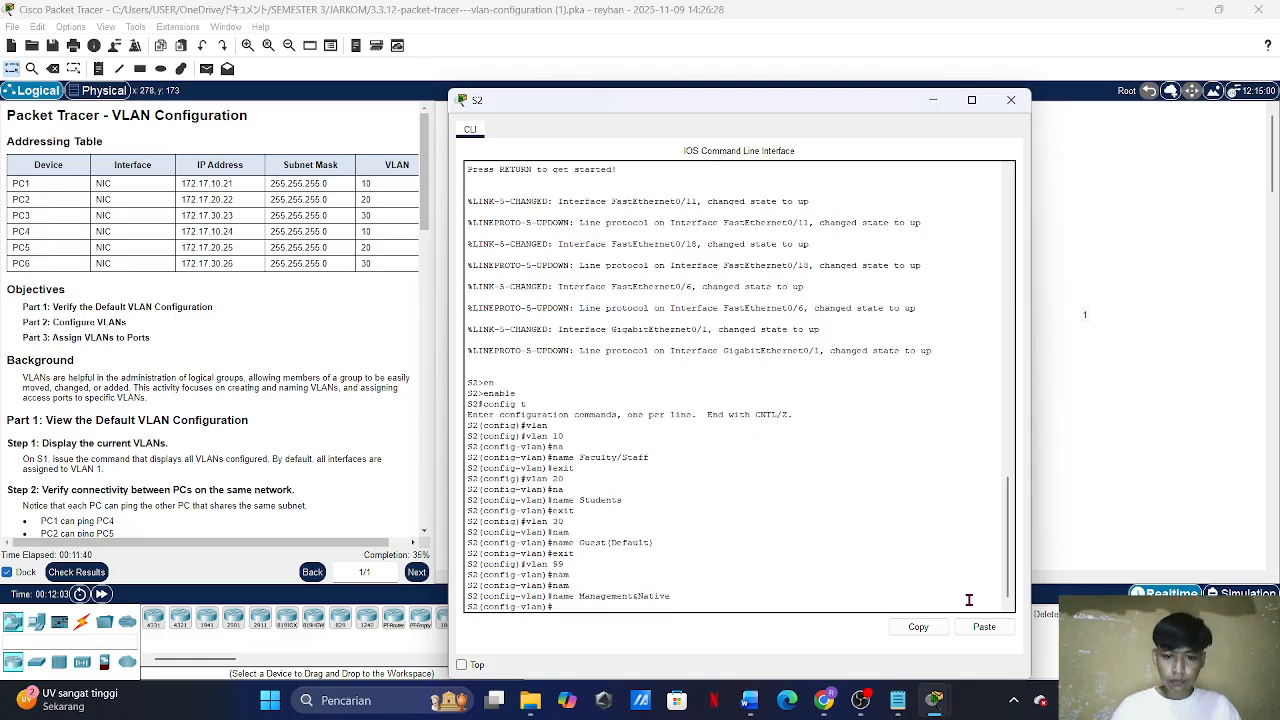
text(exit)
key(Return)
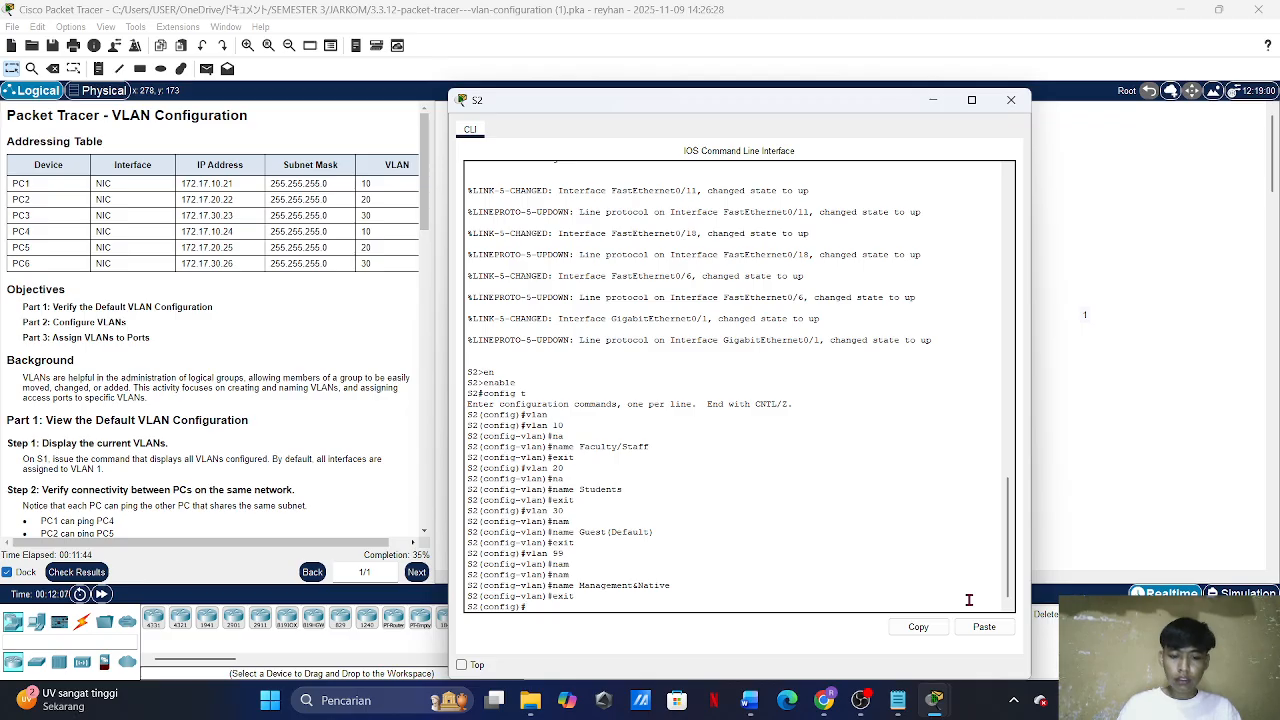
Step: Create VLAN 150 on switch S2, name it VOICE and return to global configuration mode
text(vla)
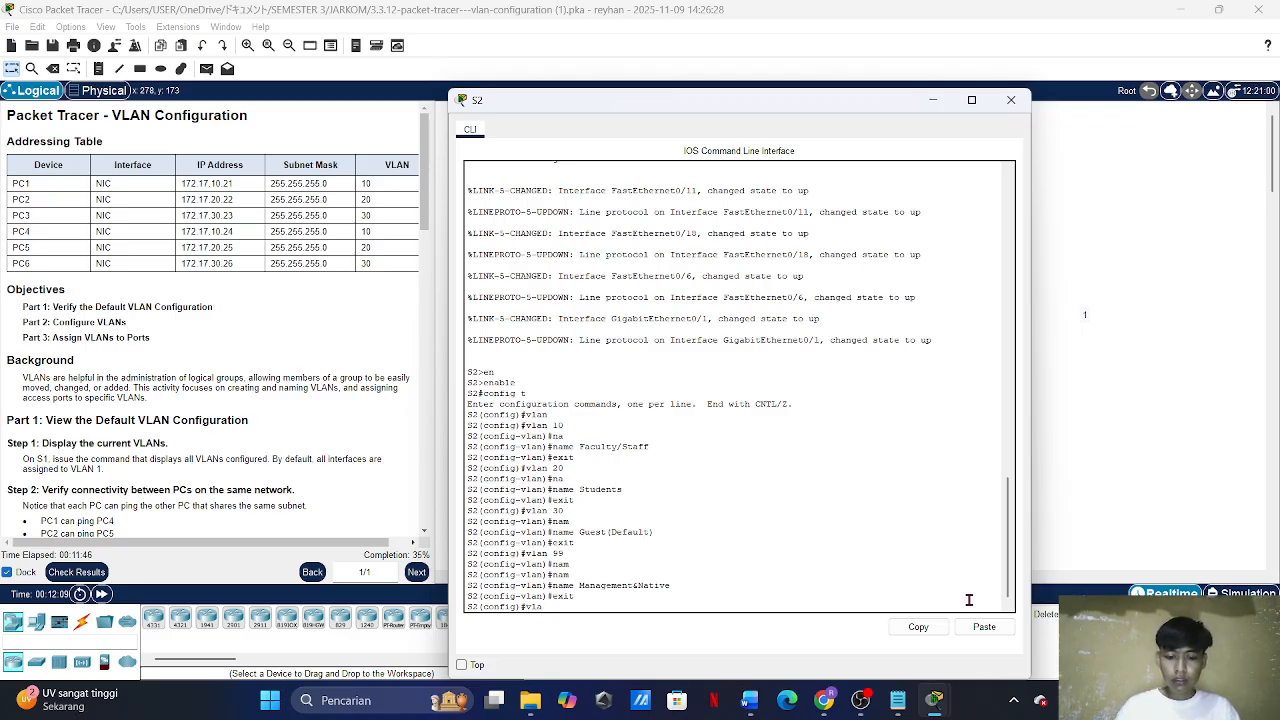
text(n 150)
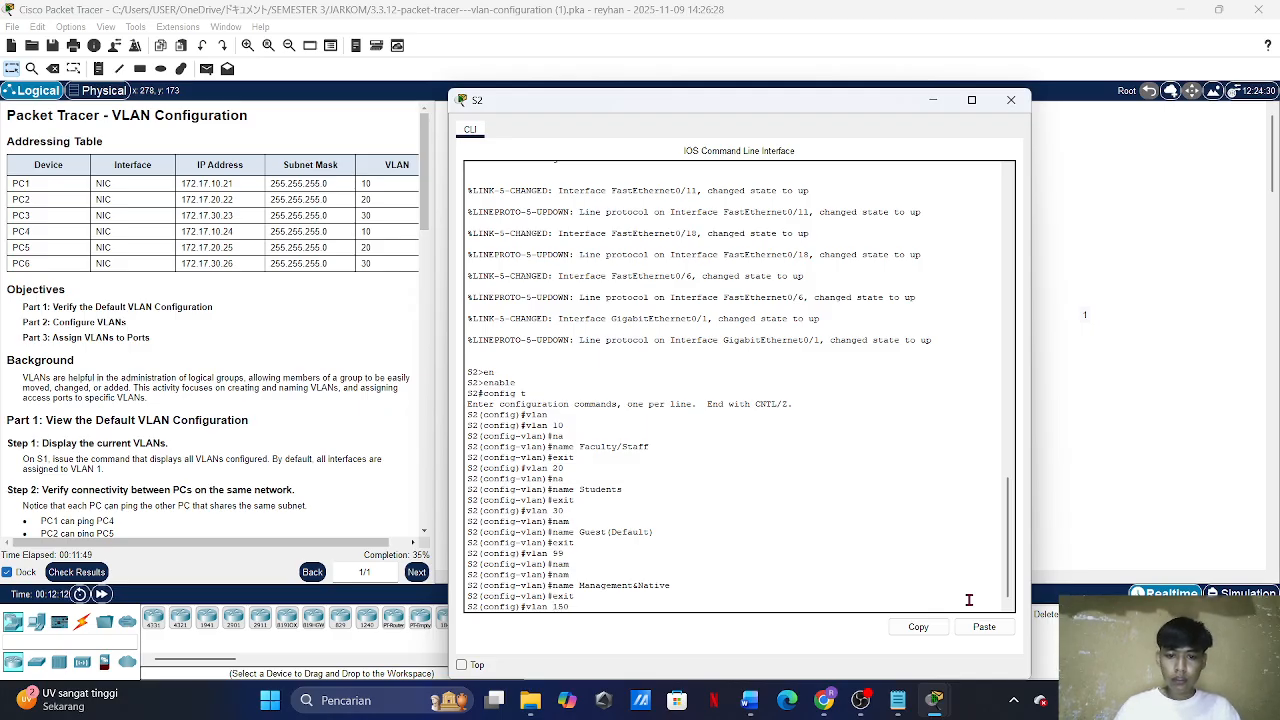
key(Return)
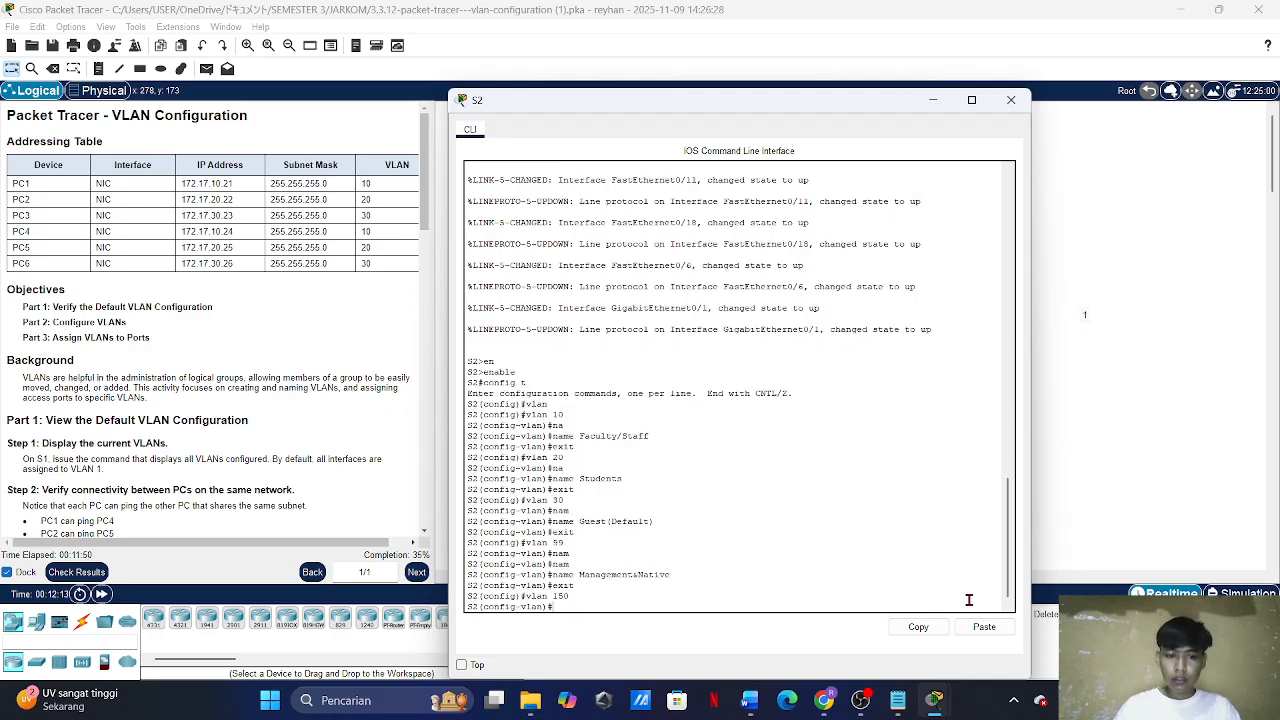
text(na)
key(Tab)
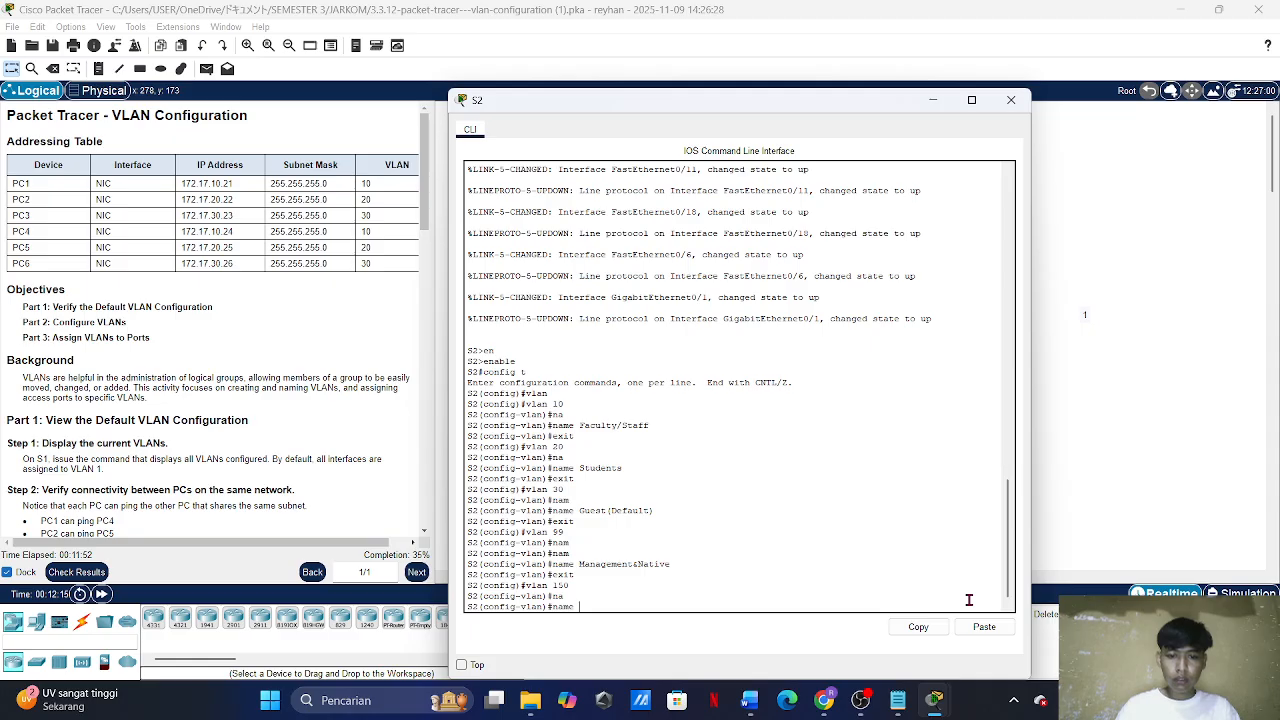
text(VOI)
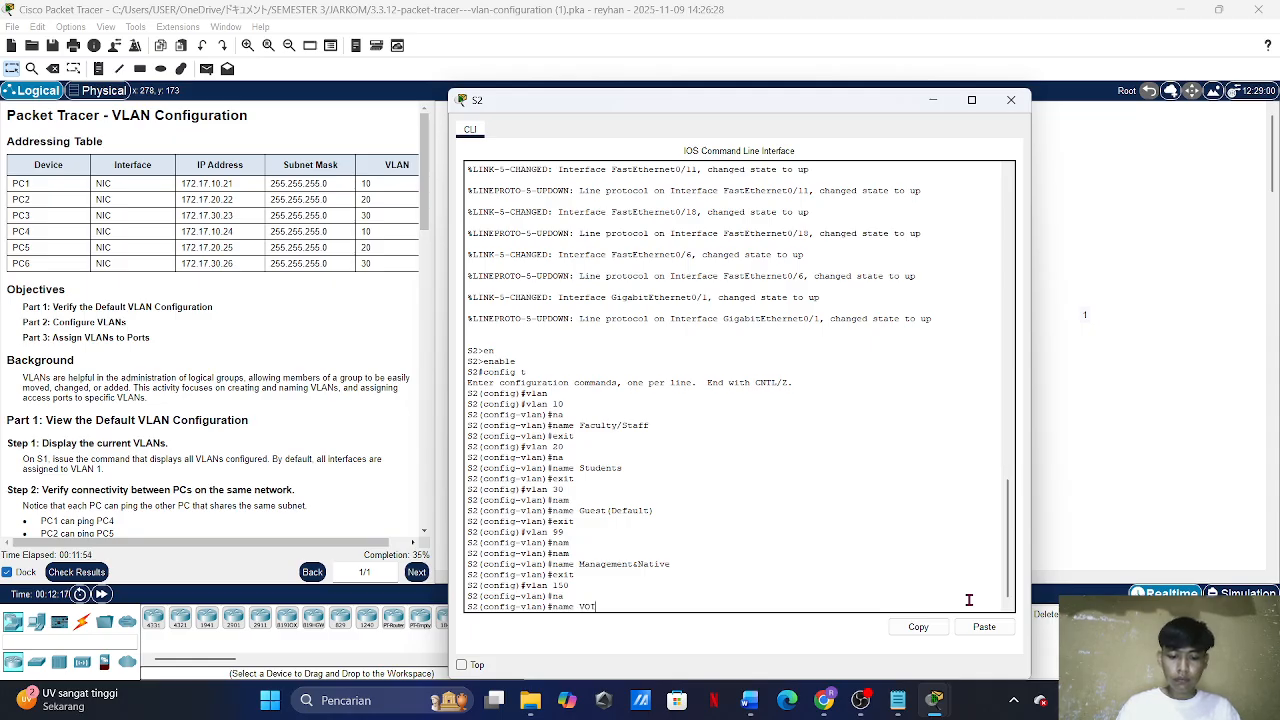
text(CE)
key(Return)
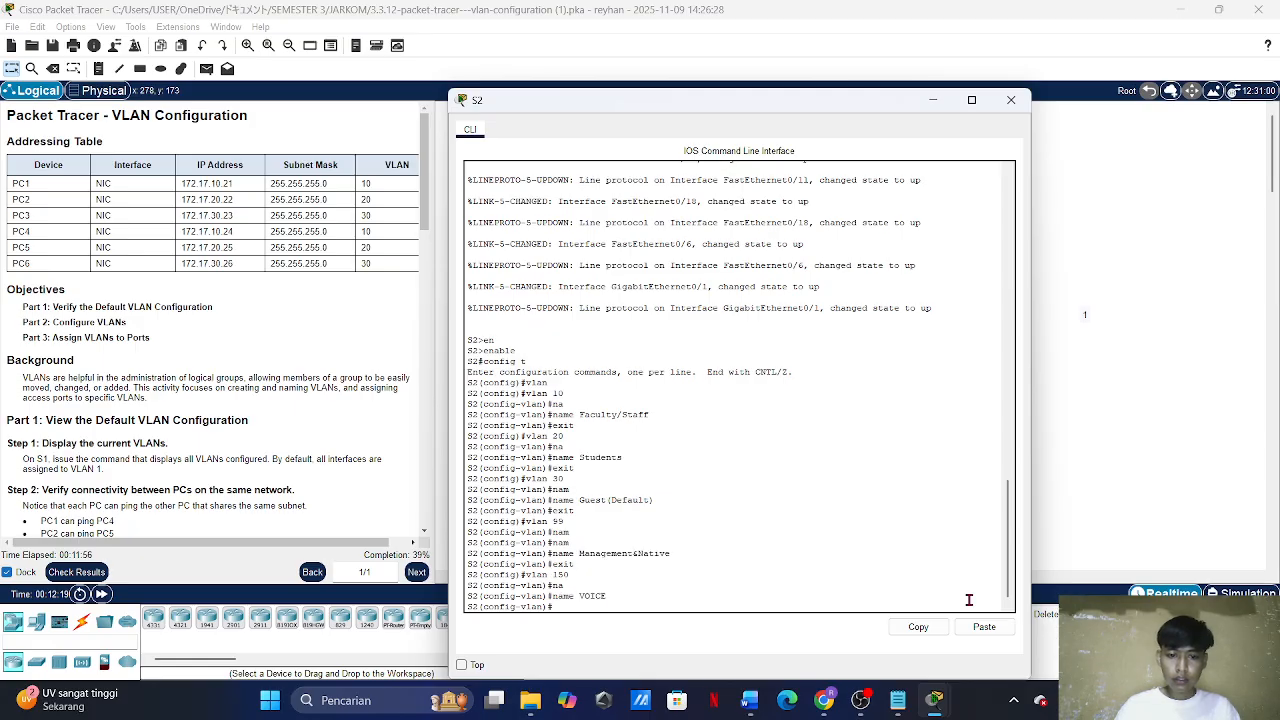
text(exit)
key(Return)
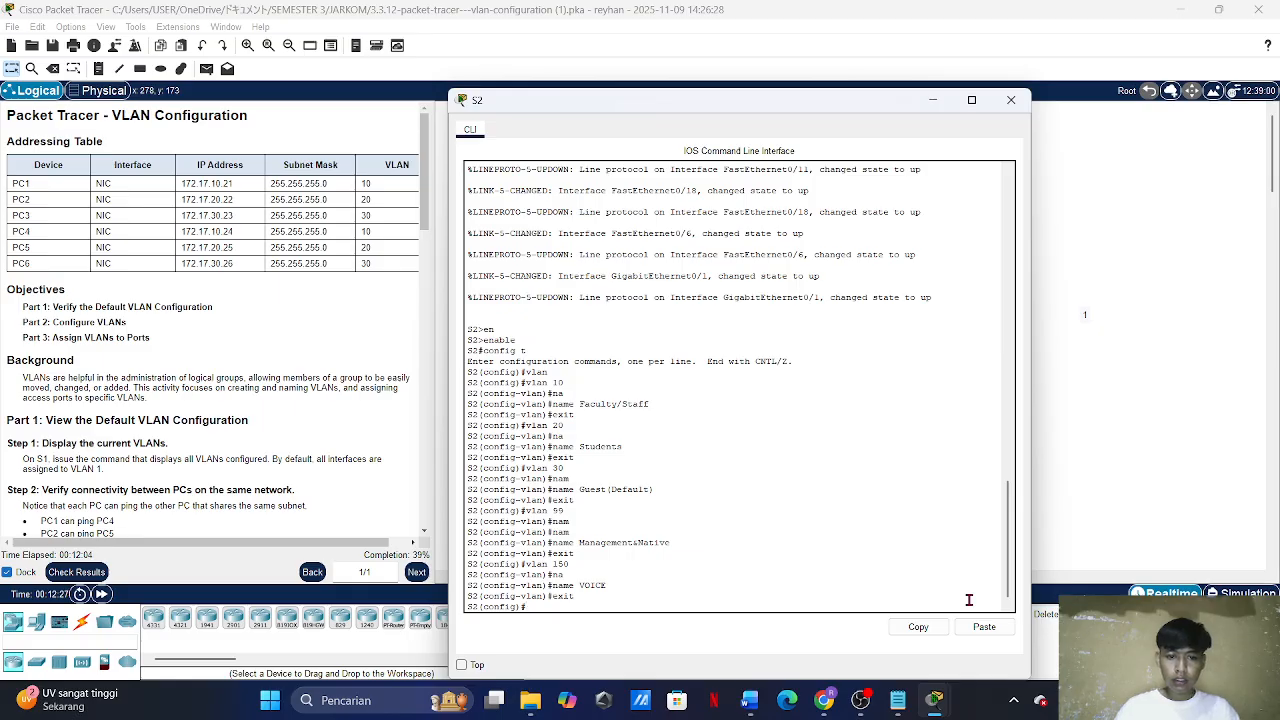
Step: Leave global configuration mode on switch S2 and display the brief VLAN summary
text(sh)
key(Tab)
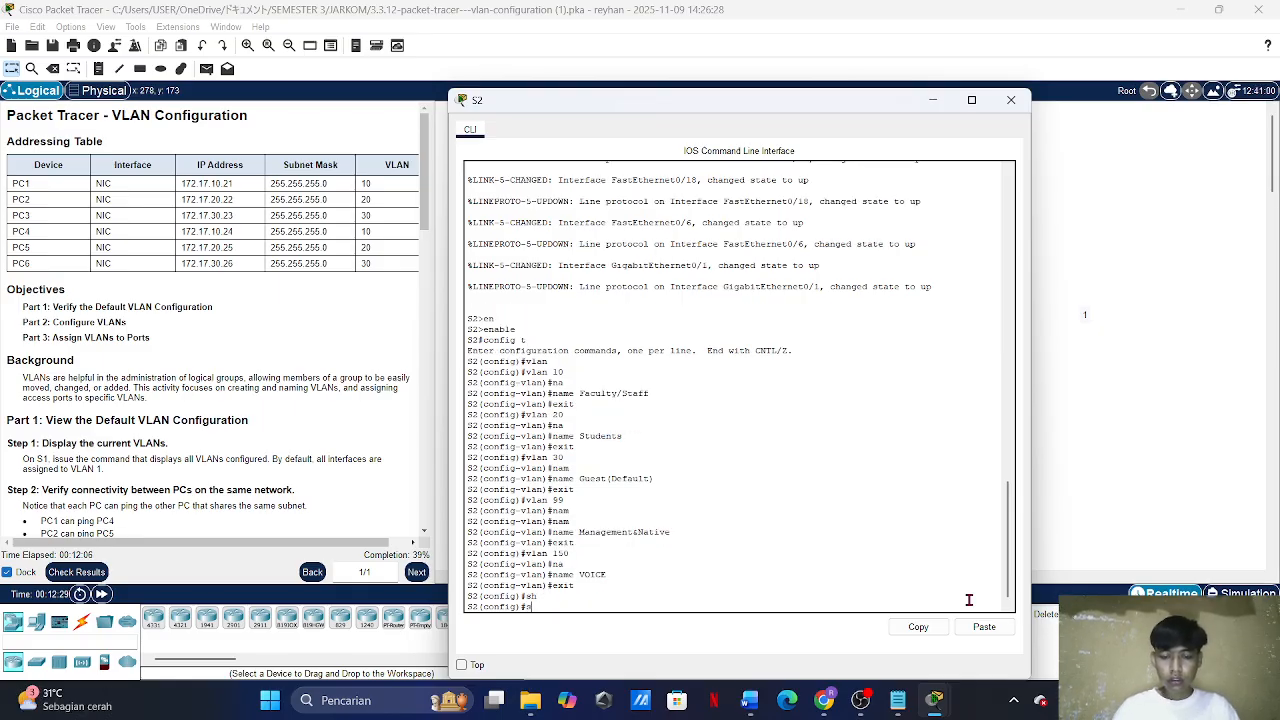
text(dxit)
key(Return)
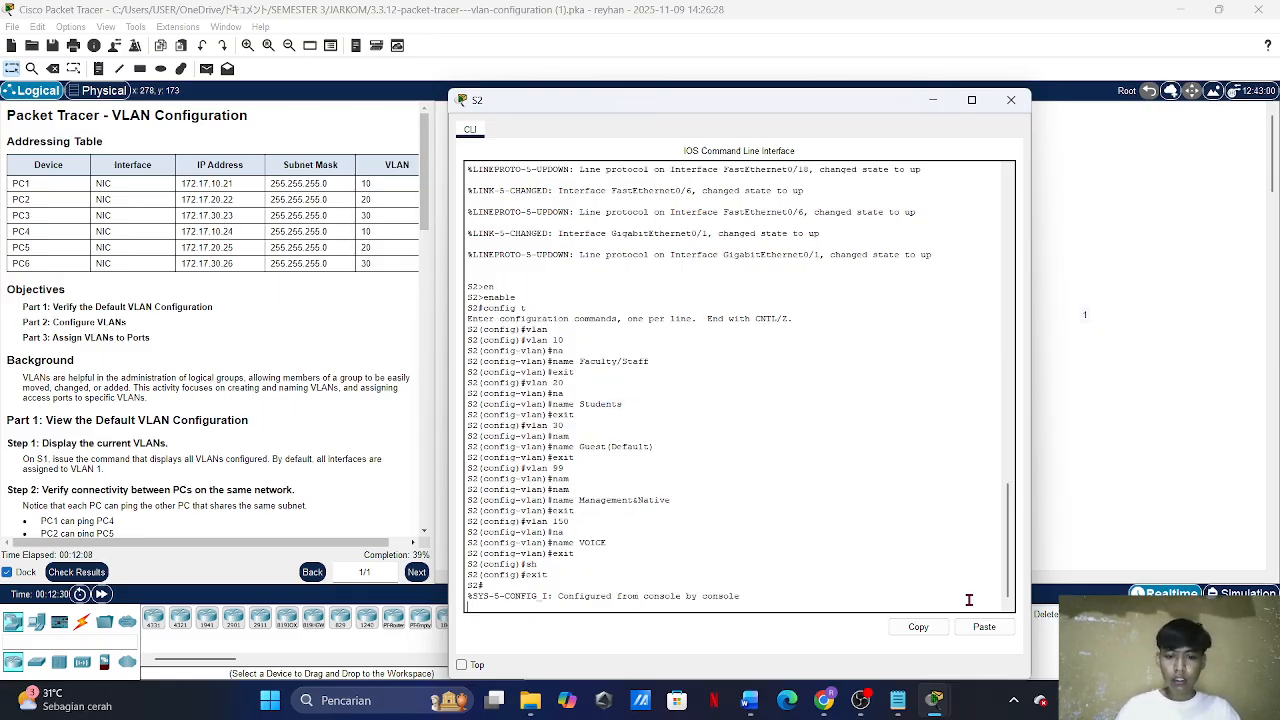
text(sh)
key(Tab)
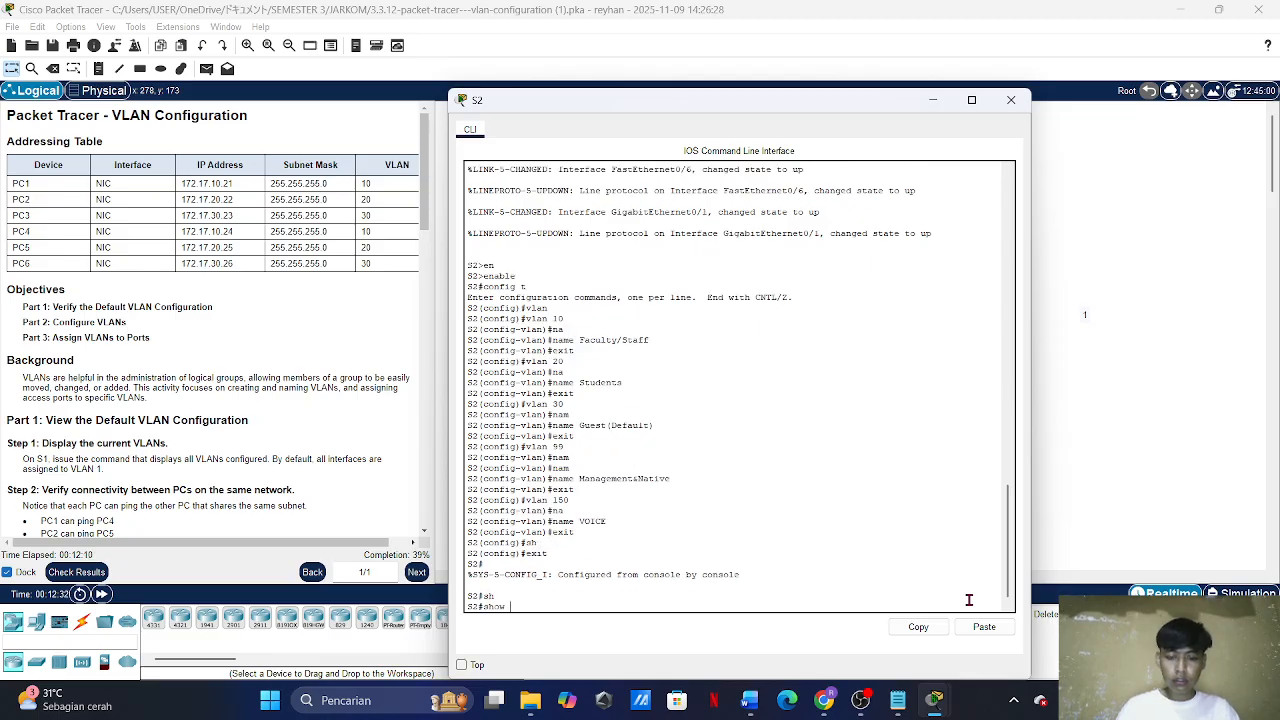
text(vl)
key(Tab)
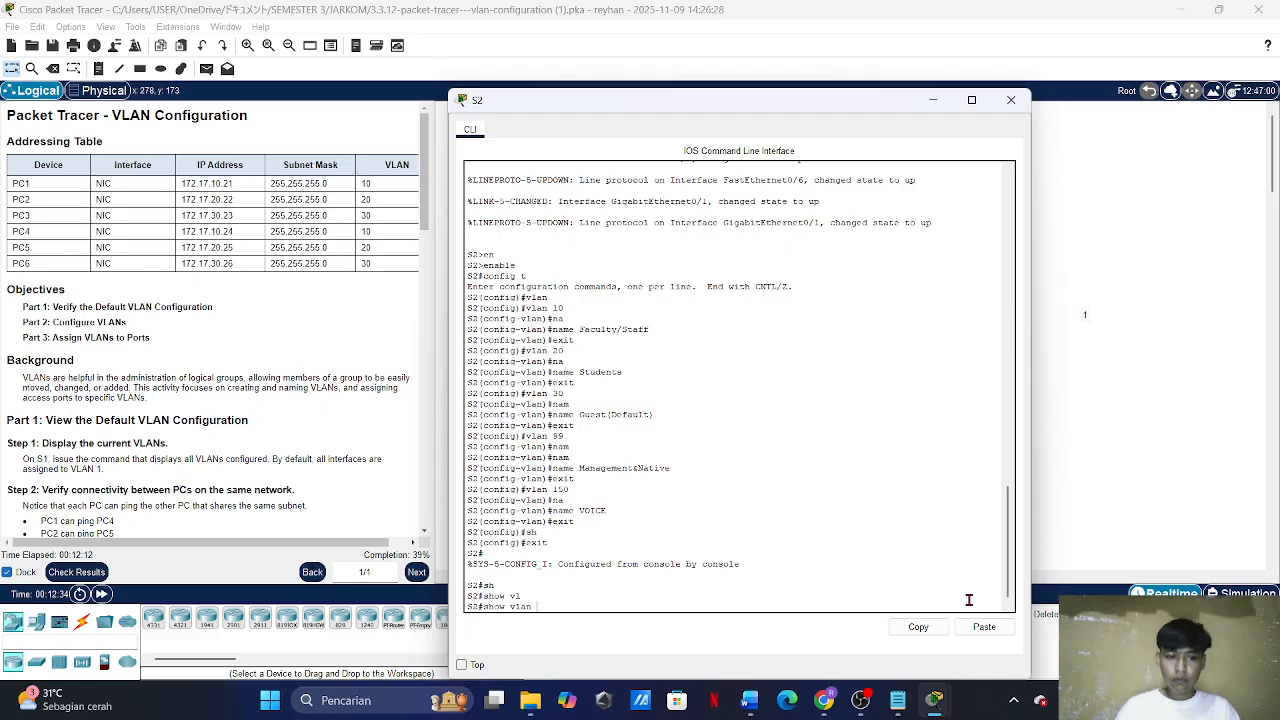
text(bri)
key(Tab)
key(Return)
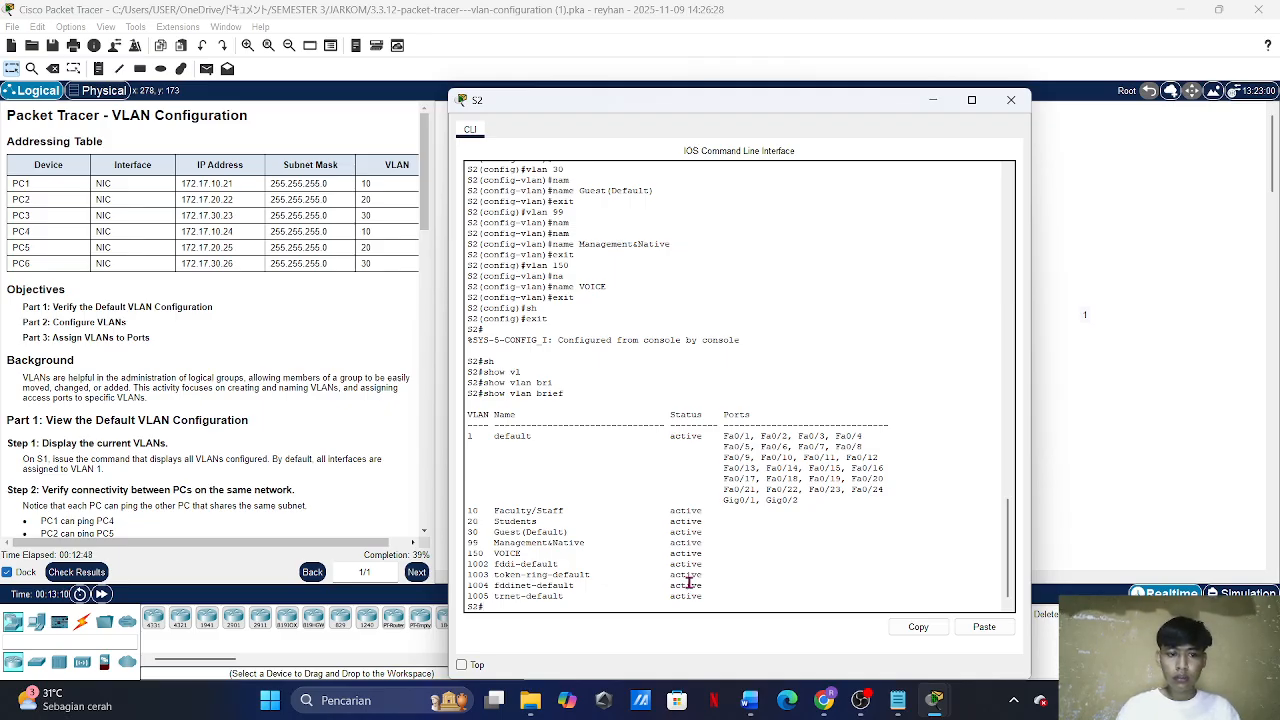
Step: Enter global configuration mode on switch S2 from the terminal
text(lan 10)
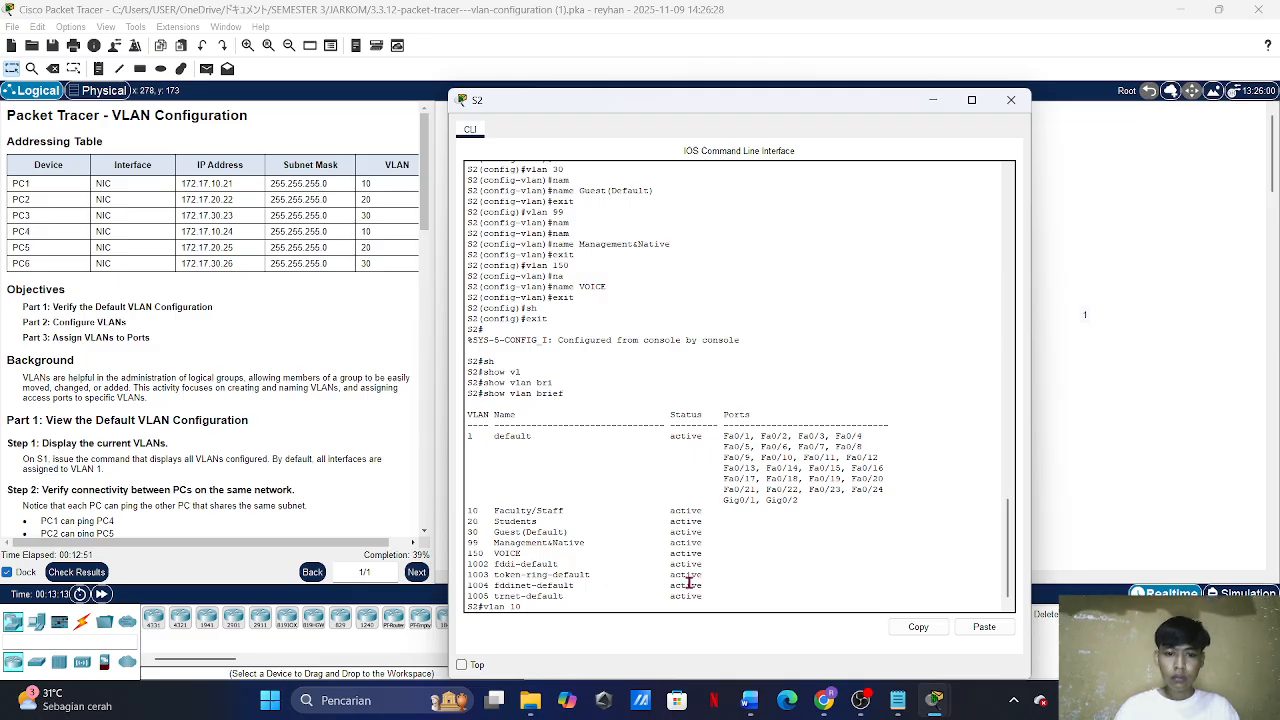
key(Return)
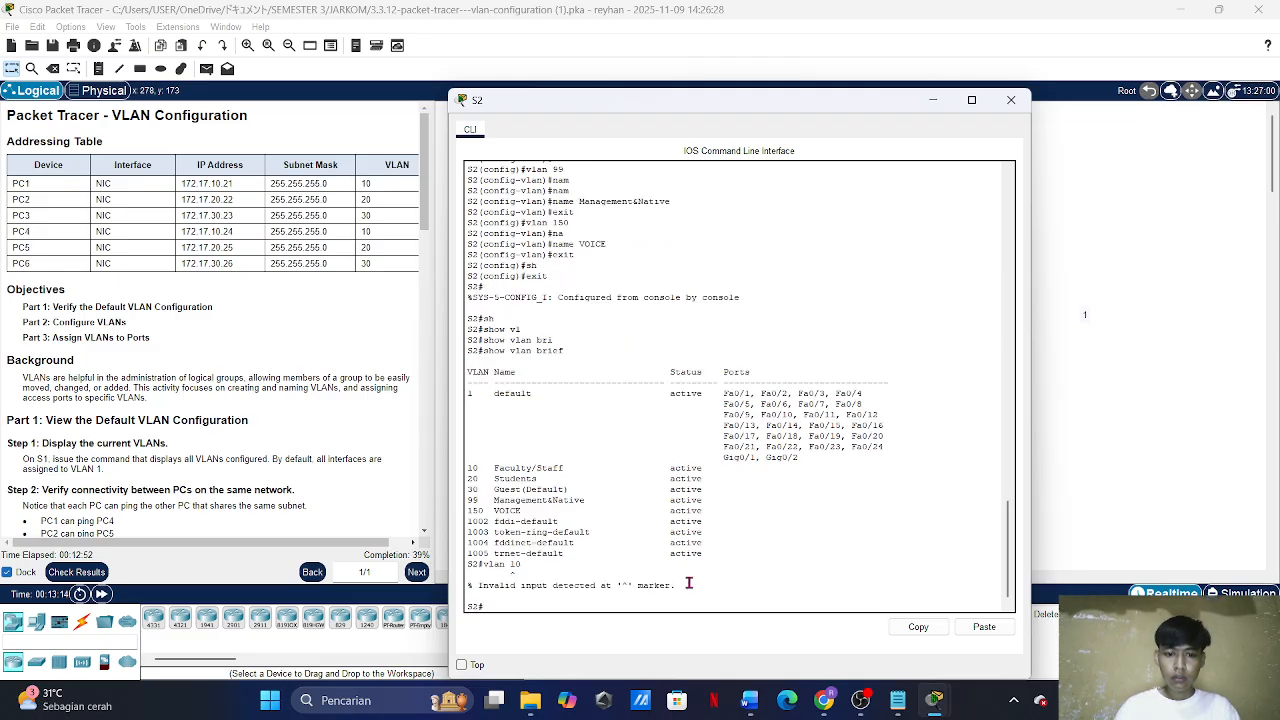
text(config t)
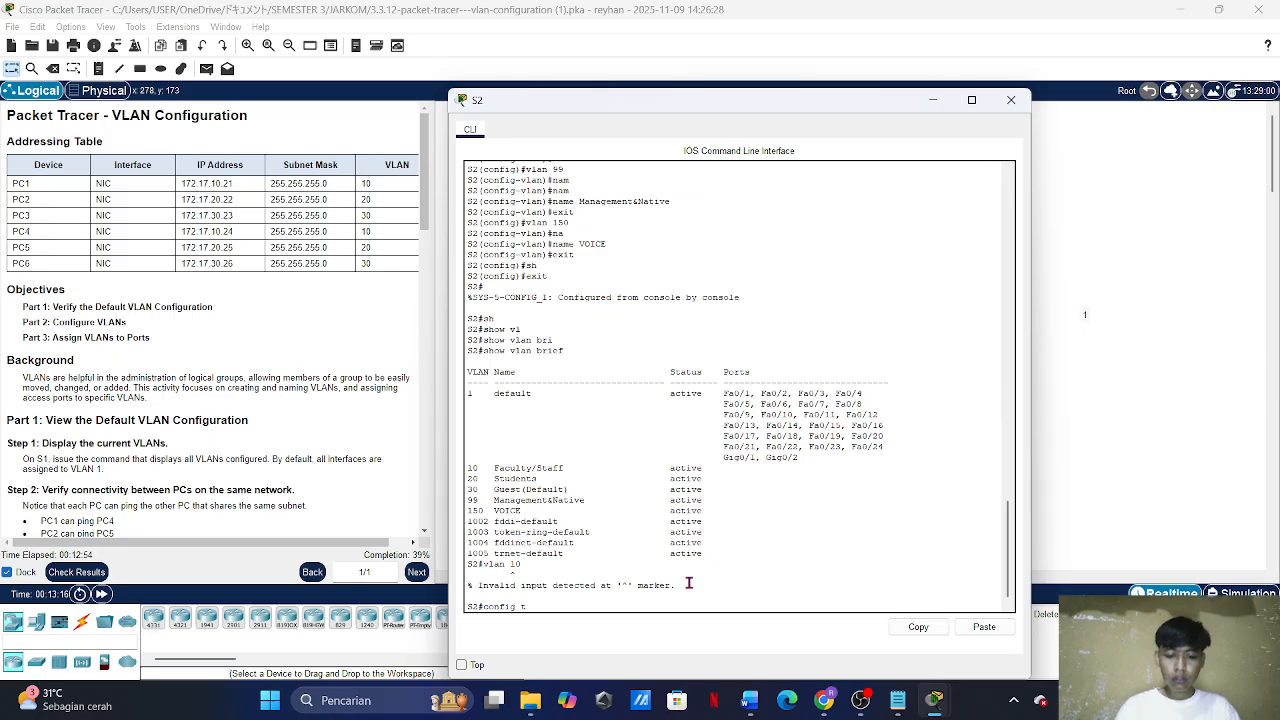
key(Return)
text(vlan 10)
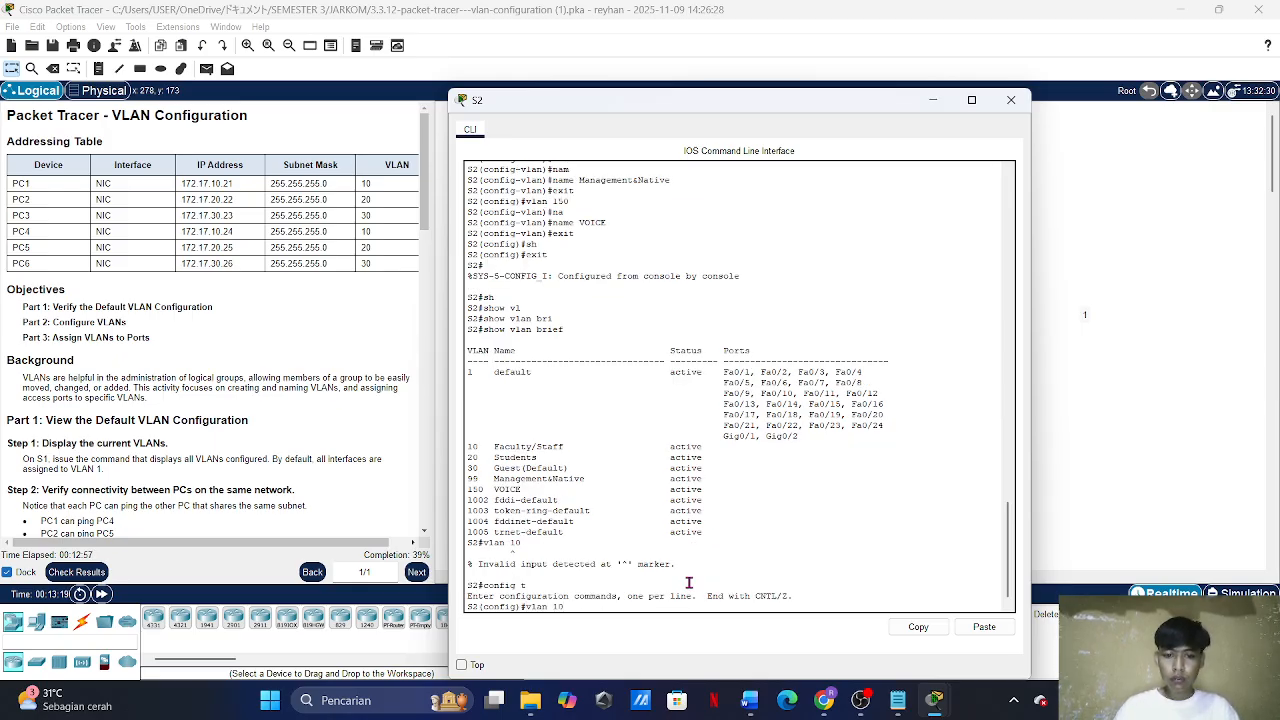
key(Return)
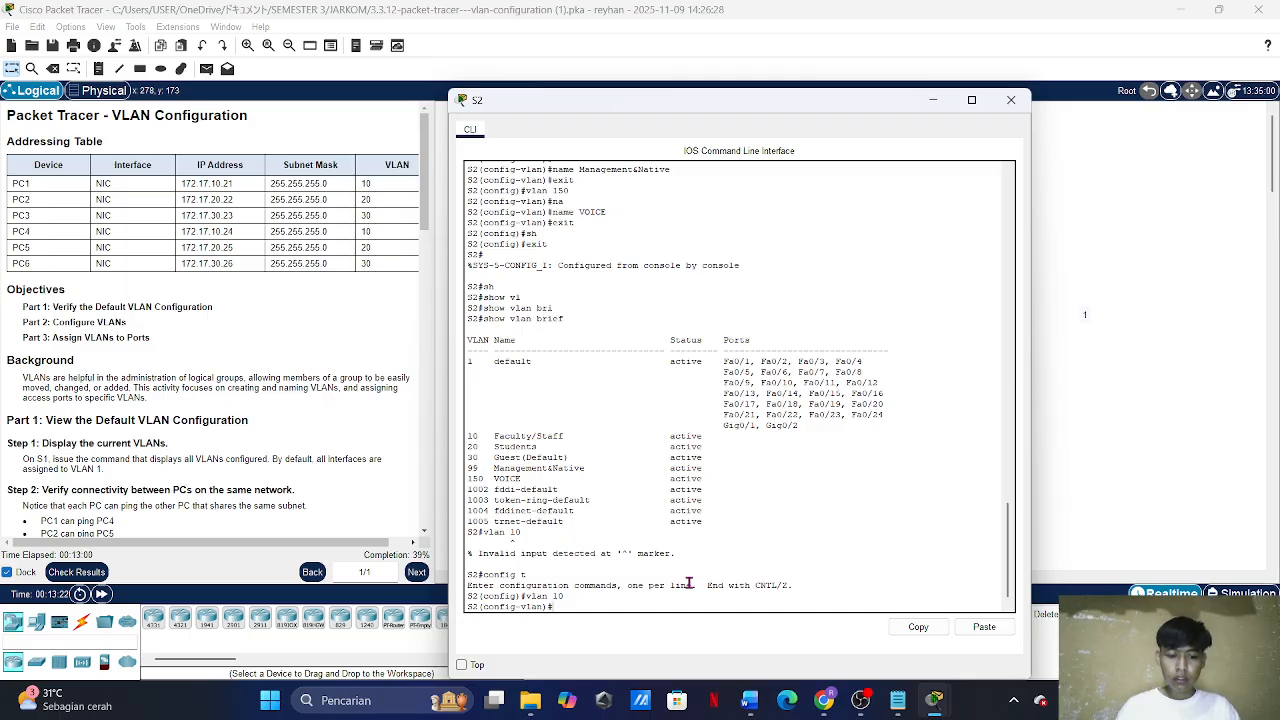
text(int)
key(Tab)
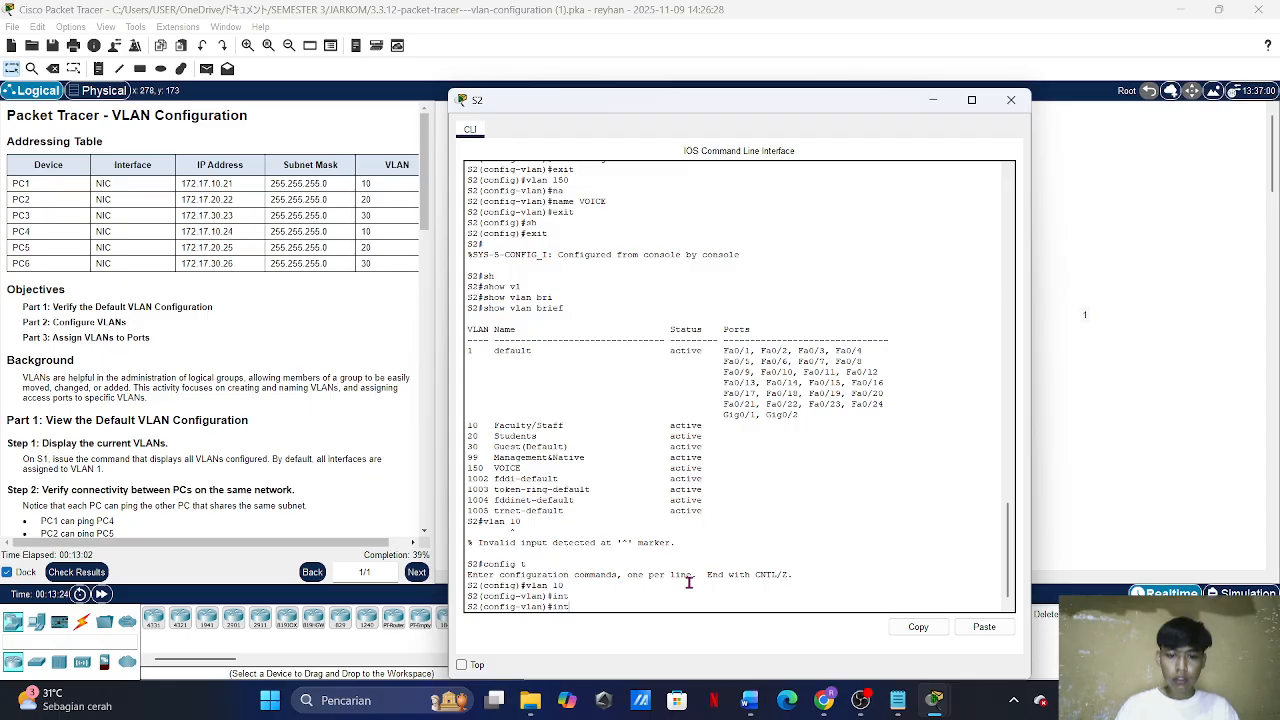
text(e)
key(Return)
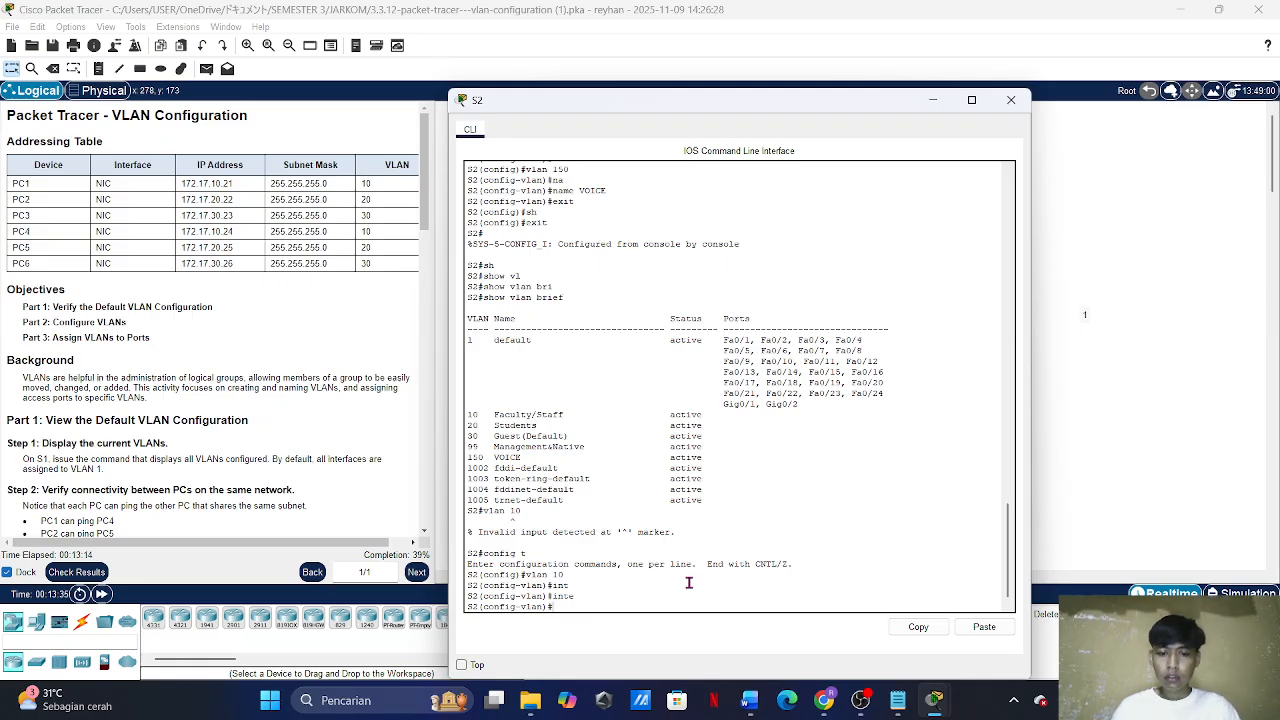
text(exit)
key(Return)
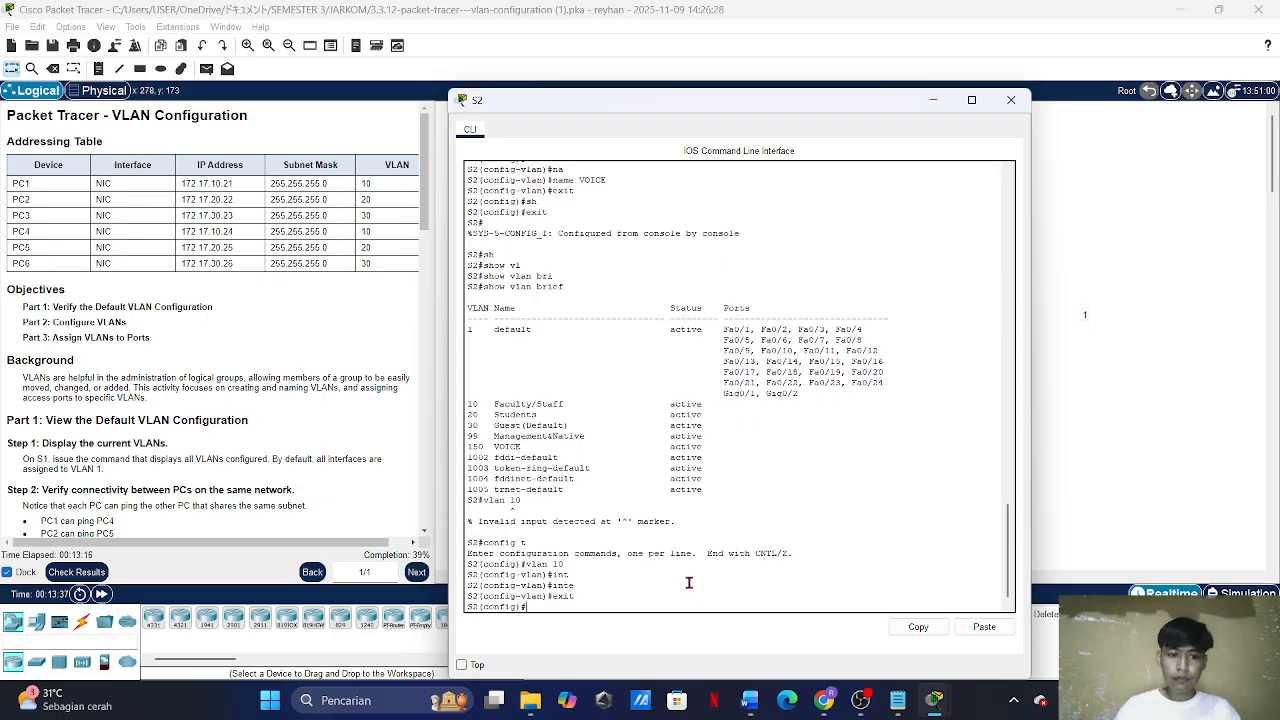
Step: Enter configuration of interface f0/11 on switch S2 and set its switchport mode to access
text(int)
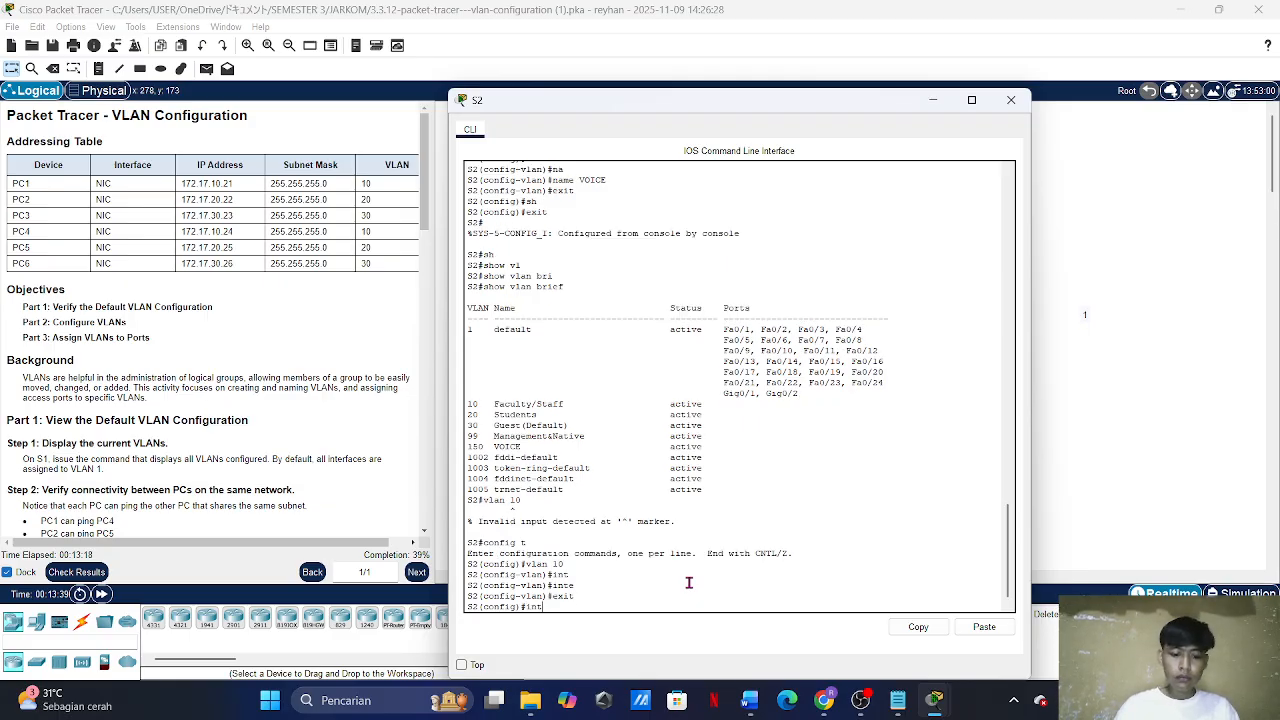
key(Tab)
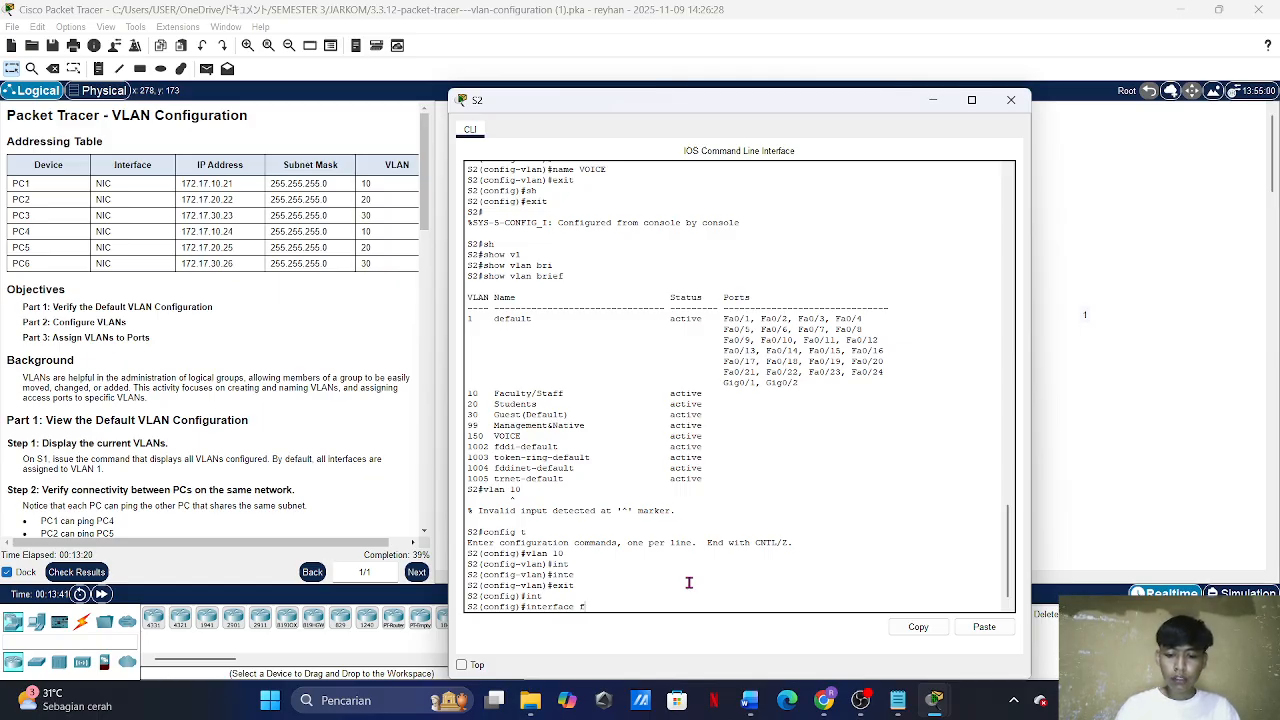
text(f0/11)
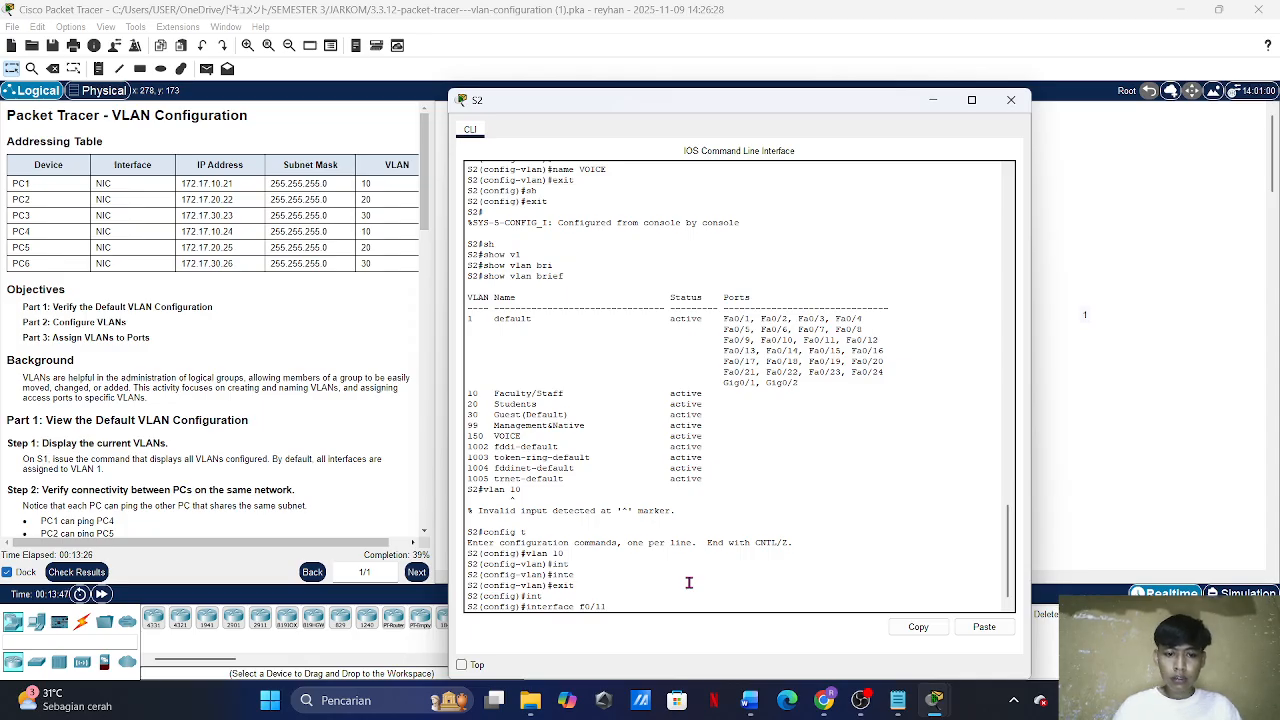
key(Return)
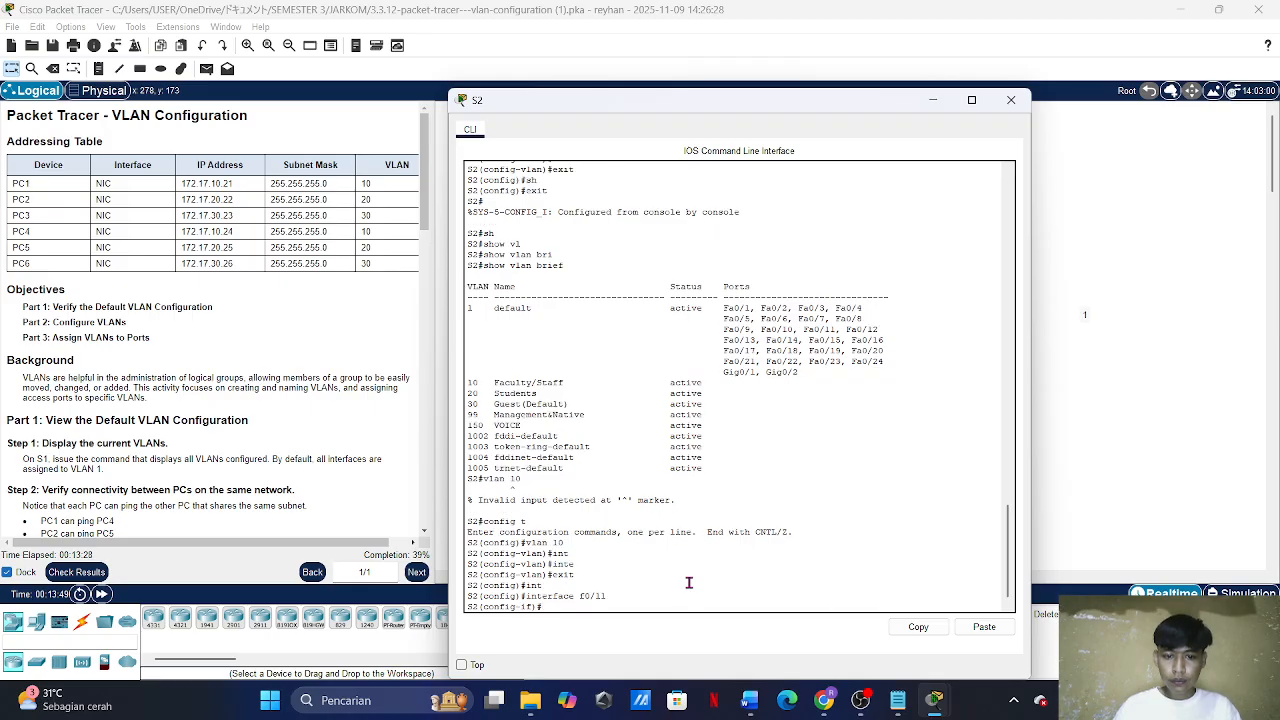
text(sh)
key(BackSpace)
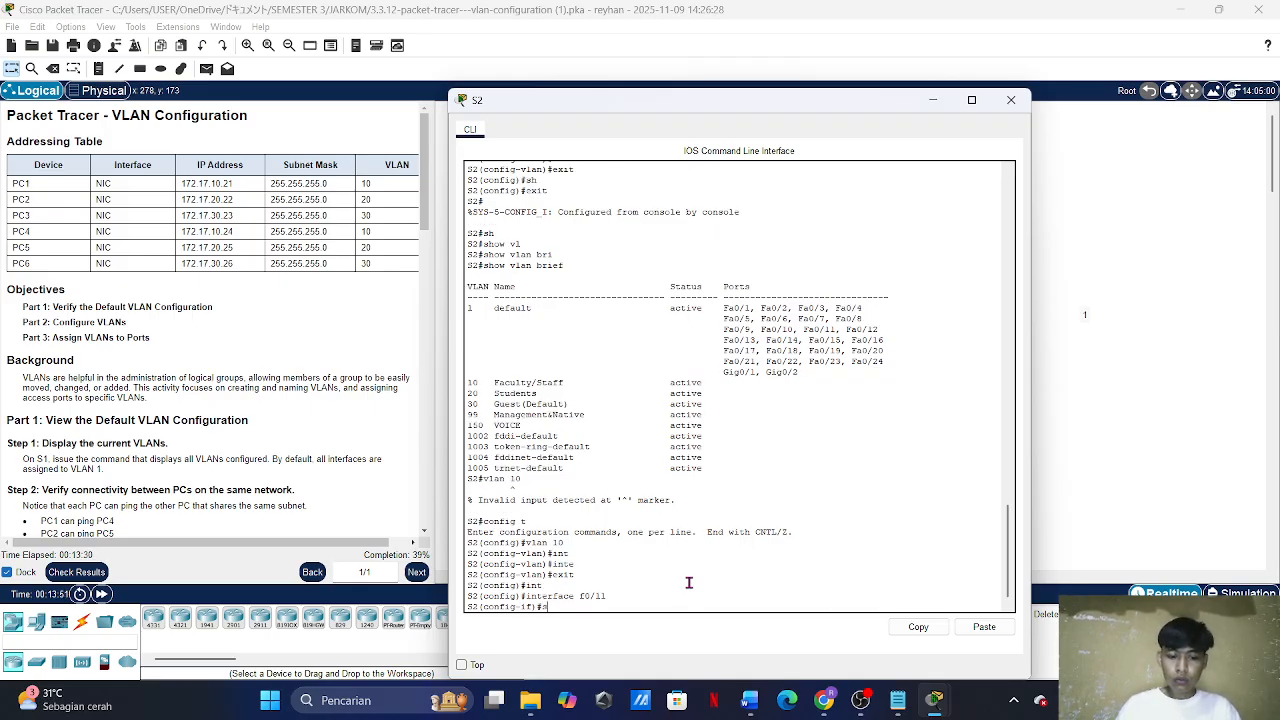
text(w)
key(Tab)
text(mo)
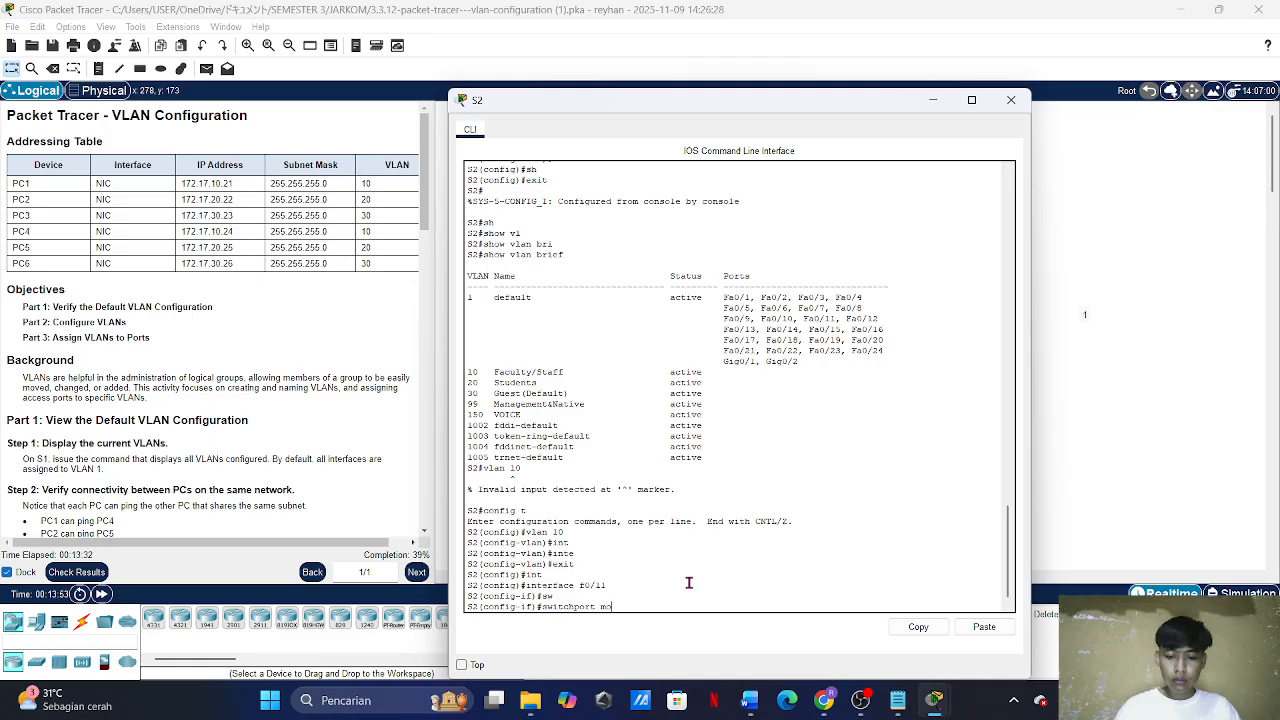
key(Tab)
text(ac)
key(Tab)
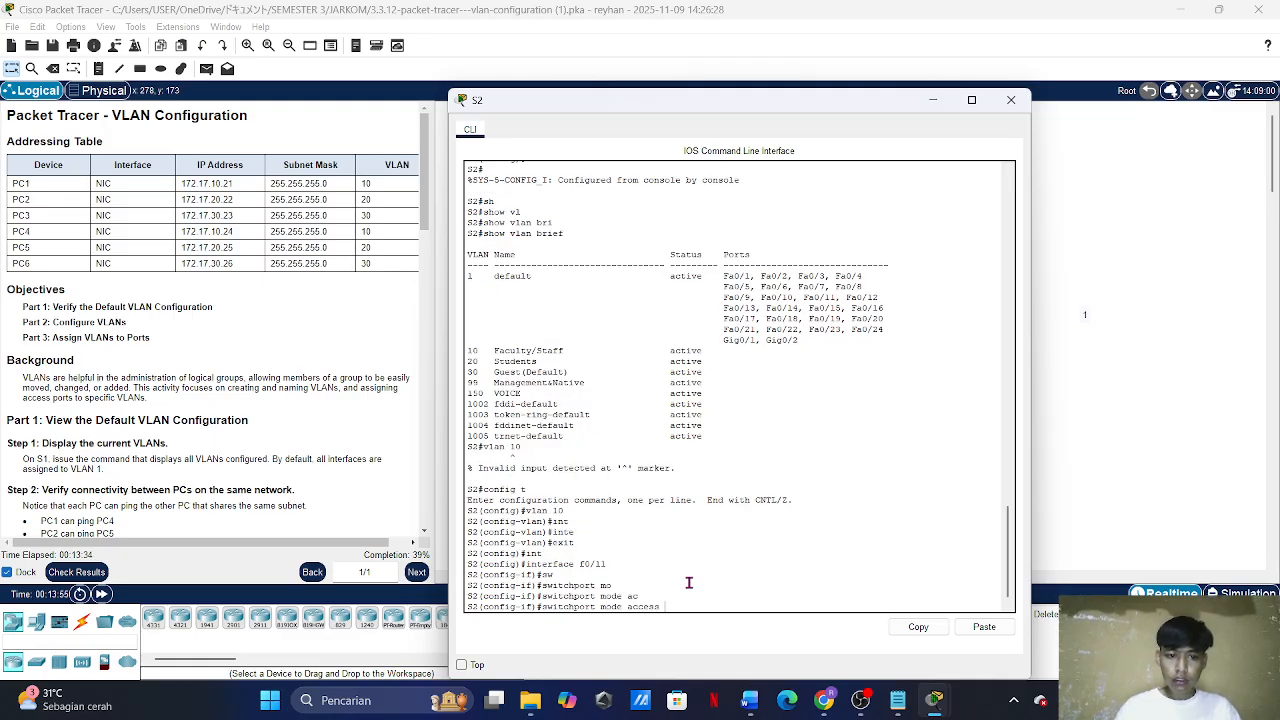
key(Return)
Step: Assign interface f0/11 on switch S2 to access VLAN 10 and return to global configuration mode
text(sw)
key(Tab)
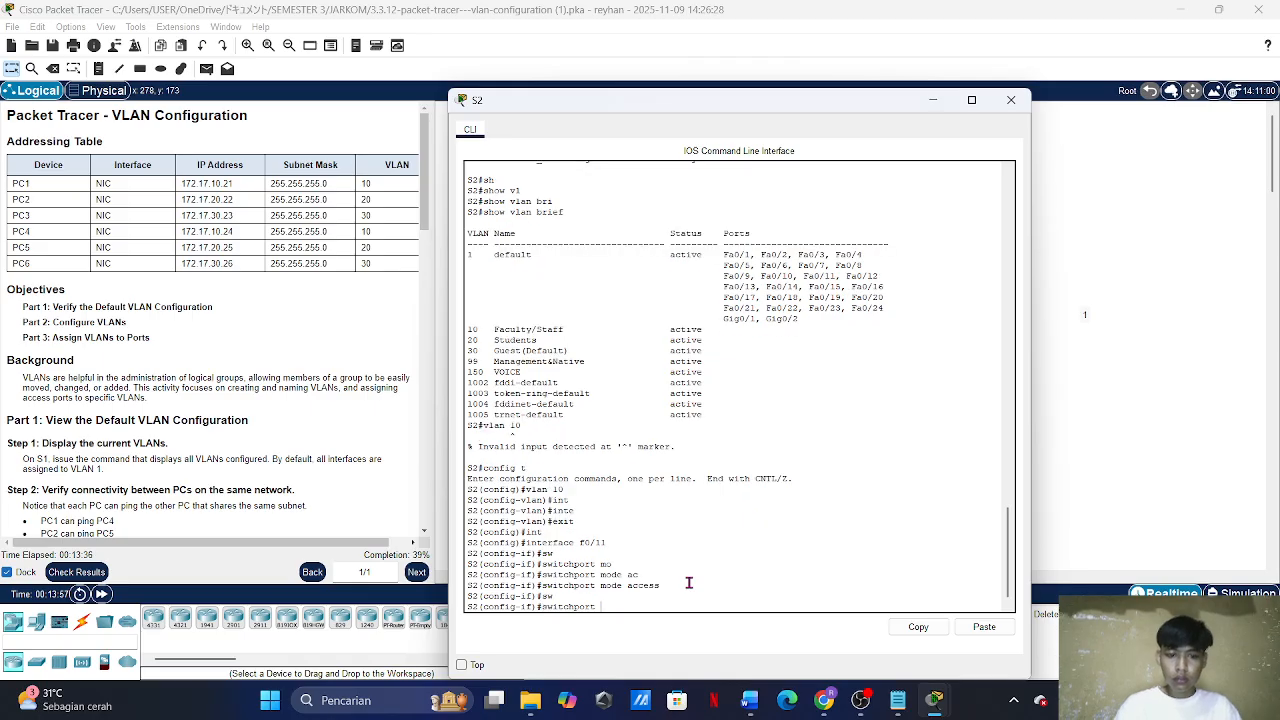
text(ac)
key(Tab)
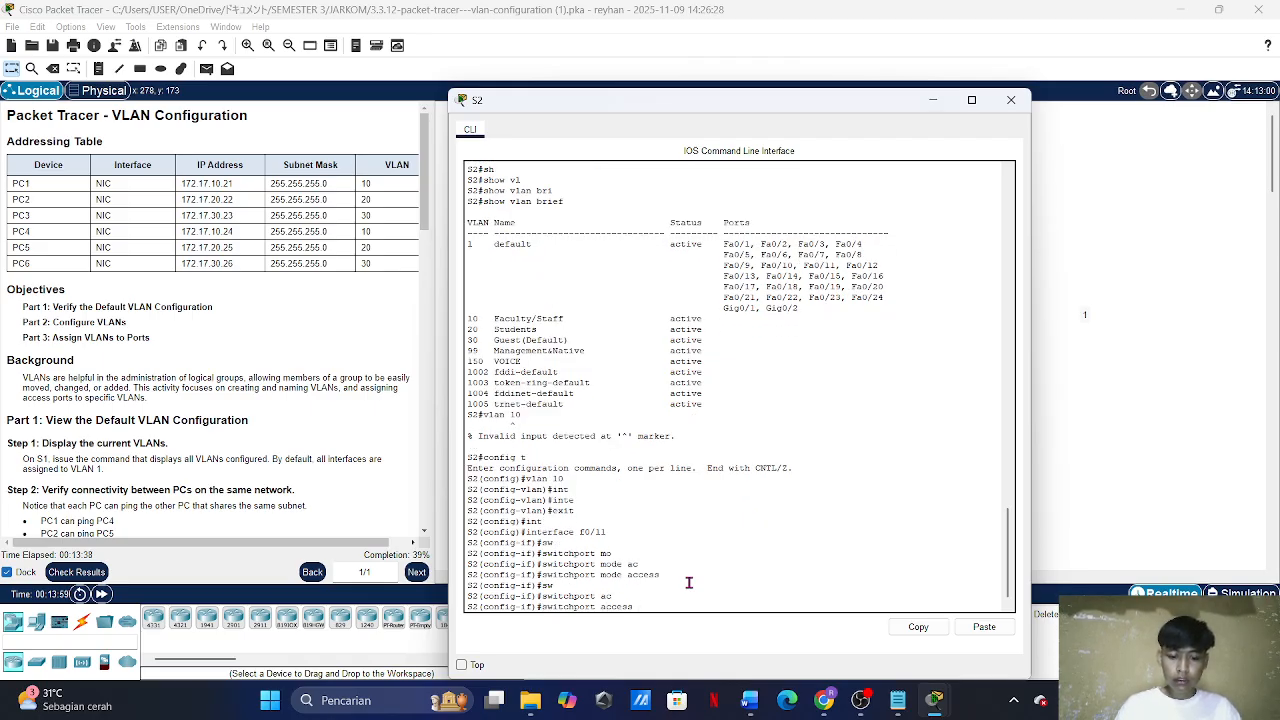
text(vla)
key(Tab)
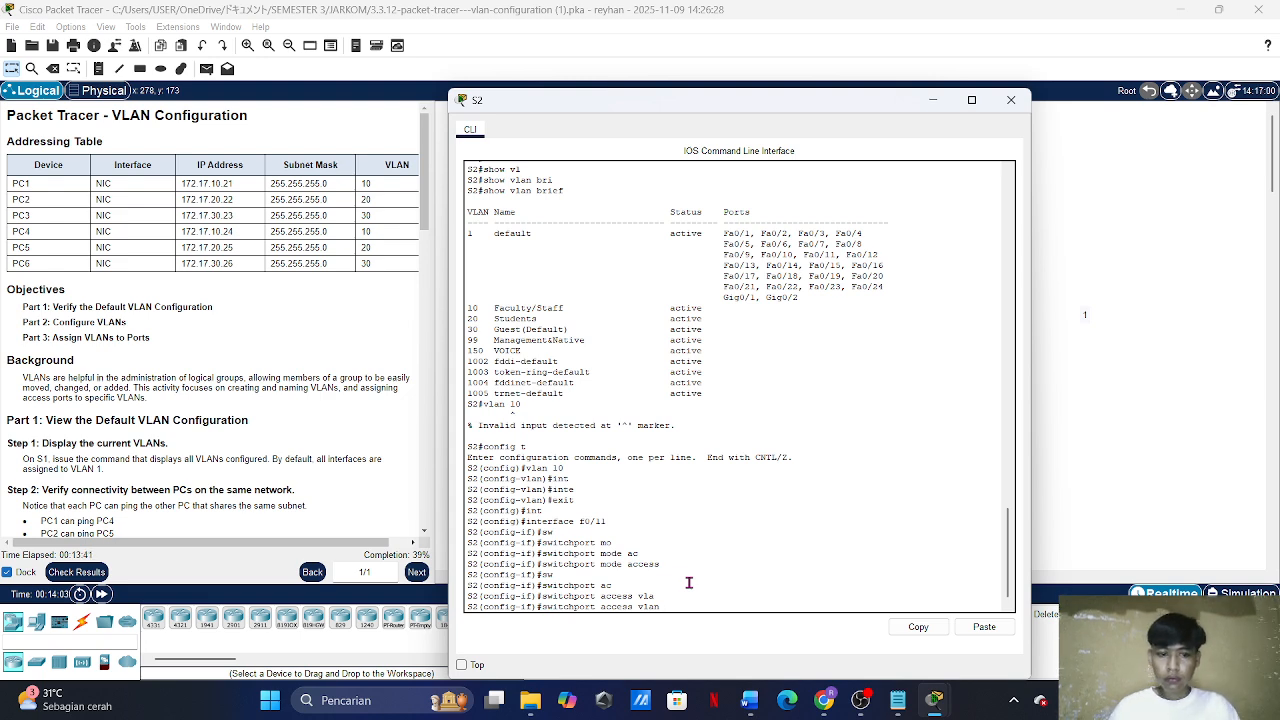
key(Return)
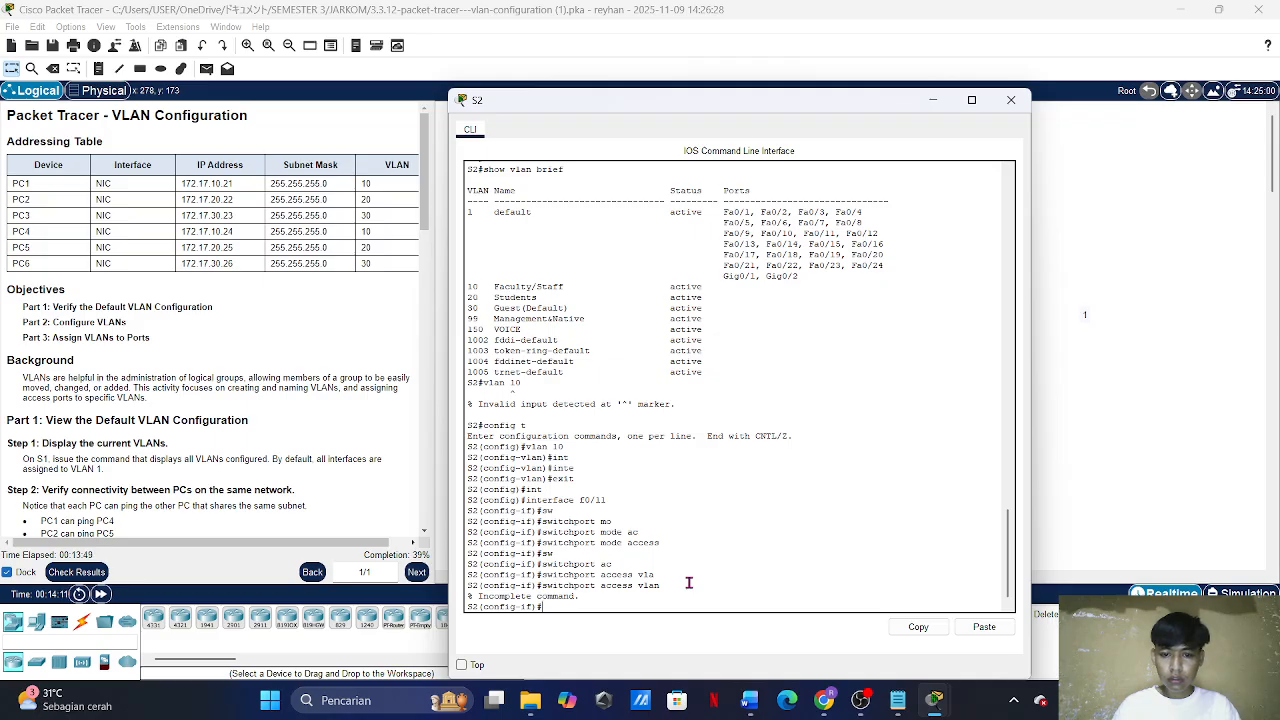
key(Up)
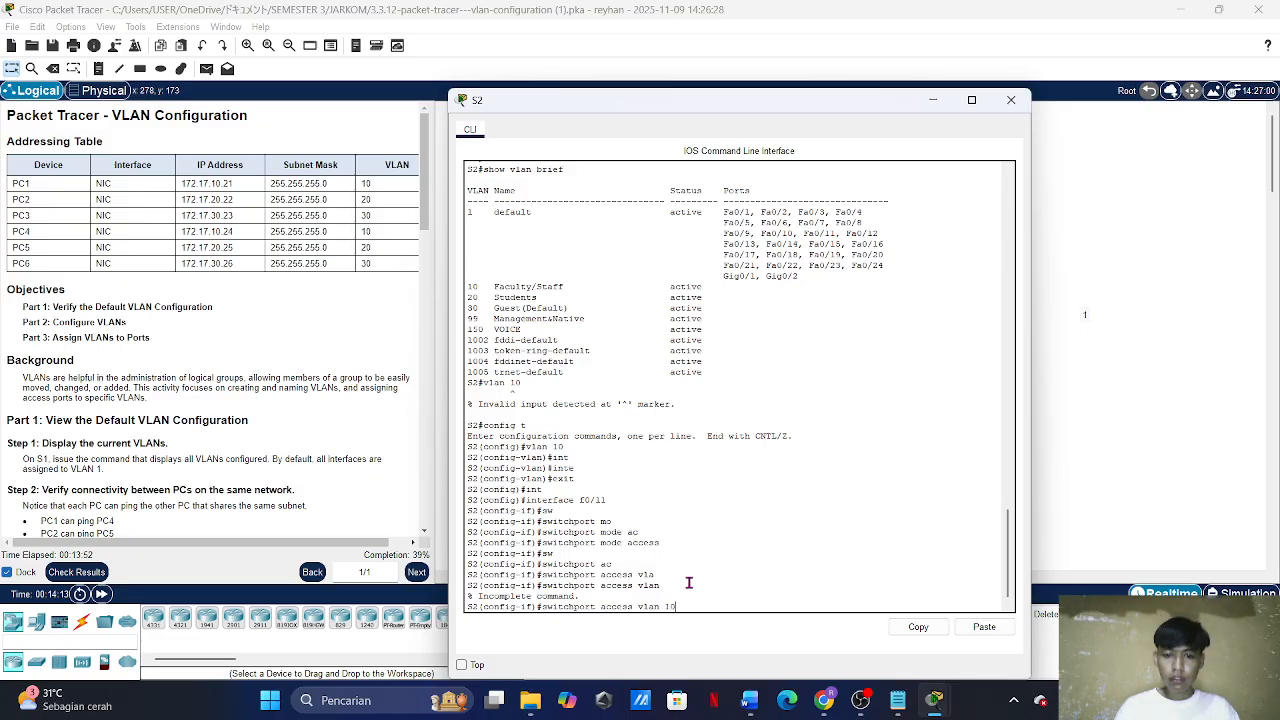
key(Return)
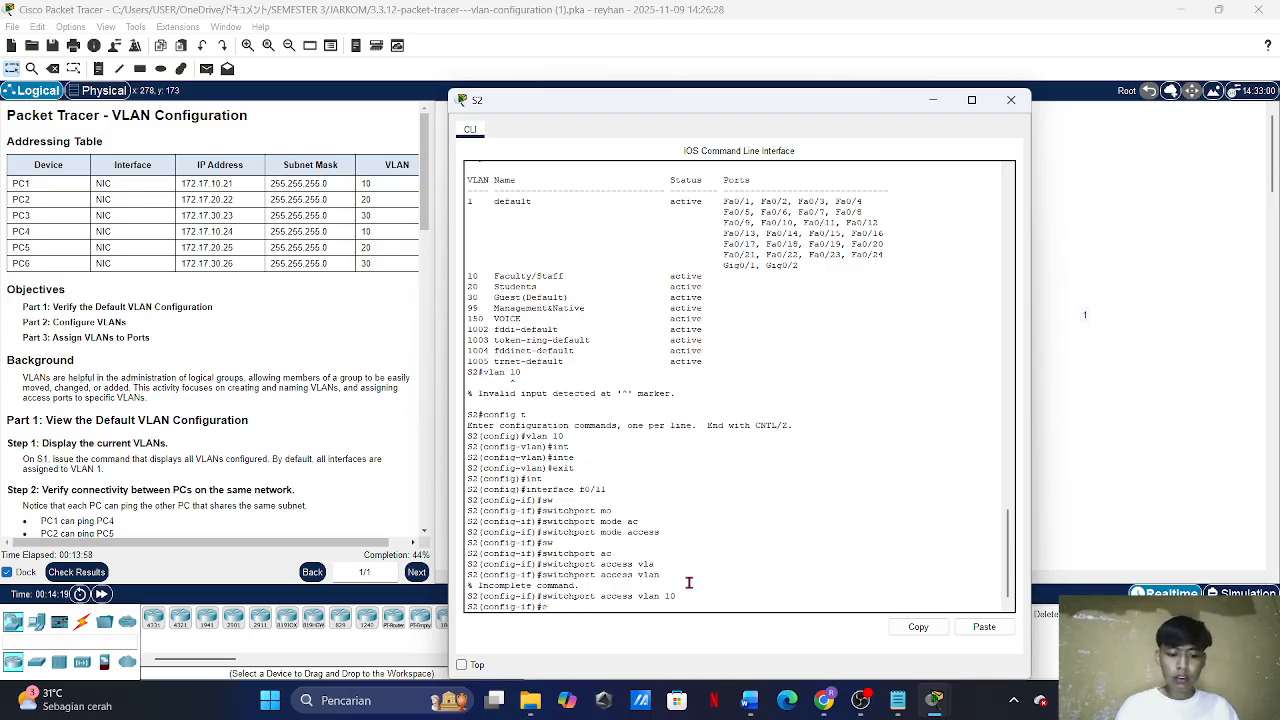
text(ex)
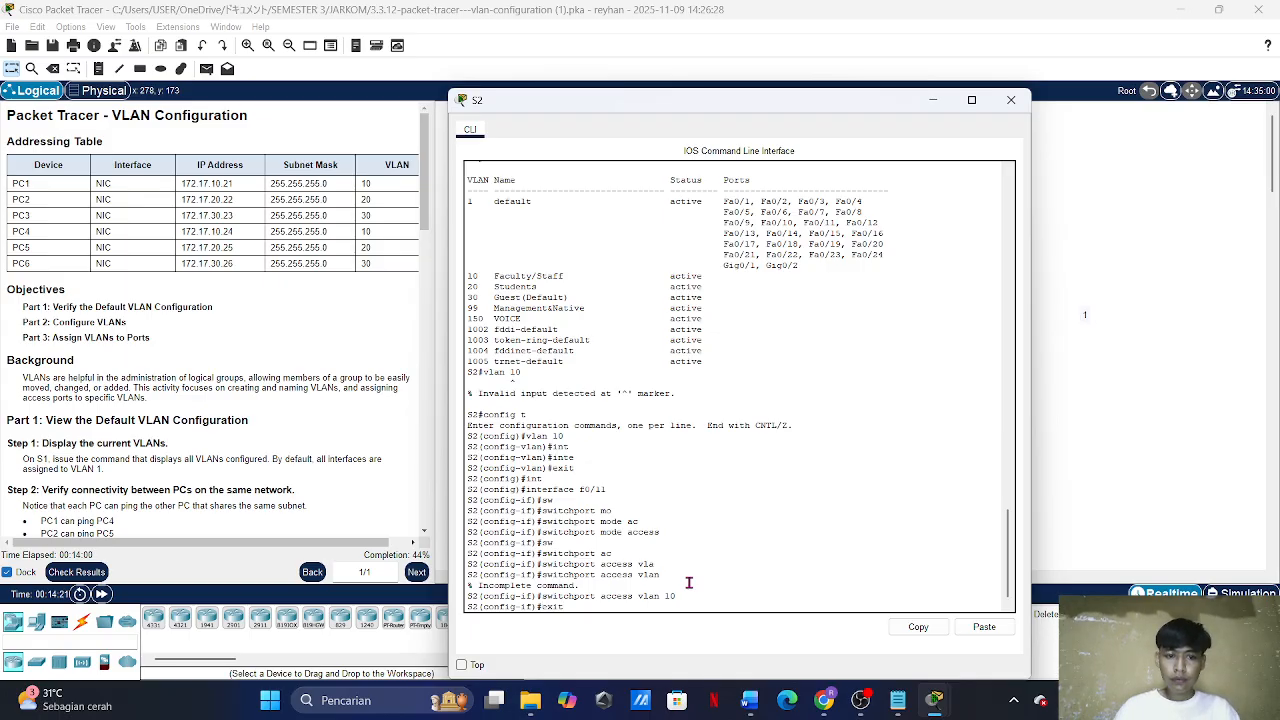
text(it)
key(Return)
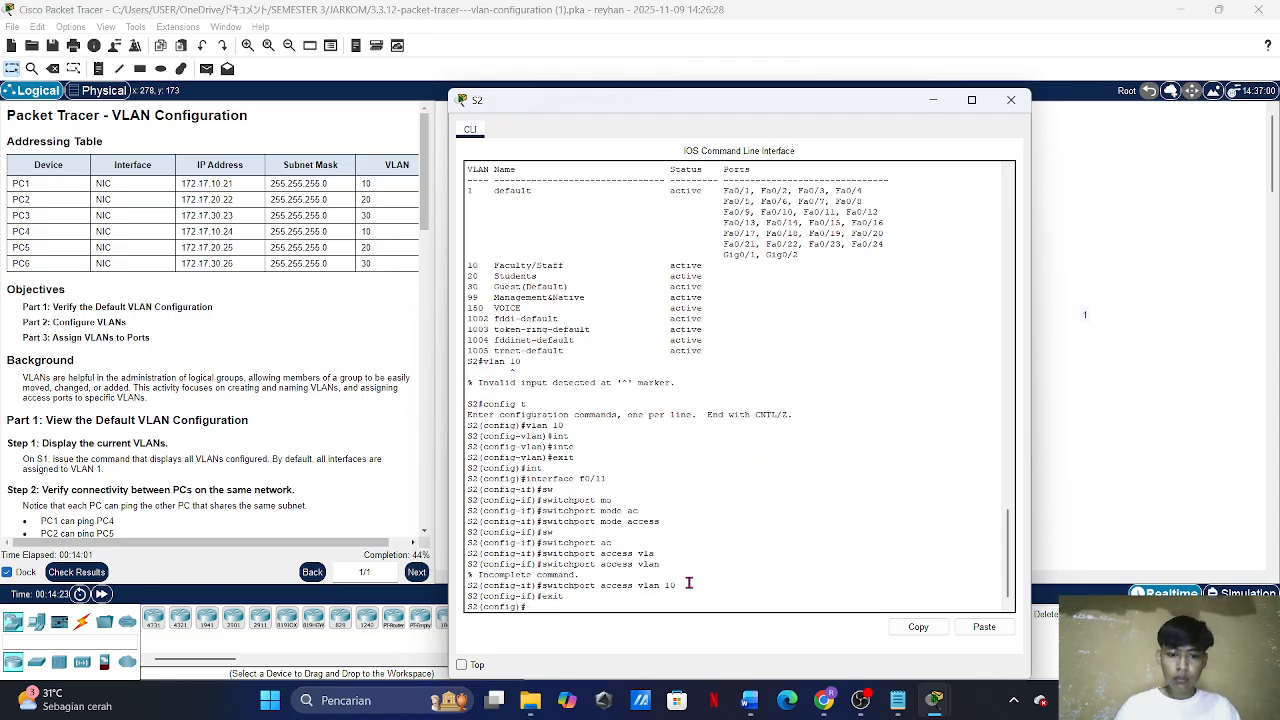
Step: Enter configuration of interface f0/18 on switch S2 and set its switchport mode to access
text(int)
key(Tab)
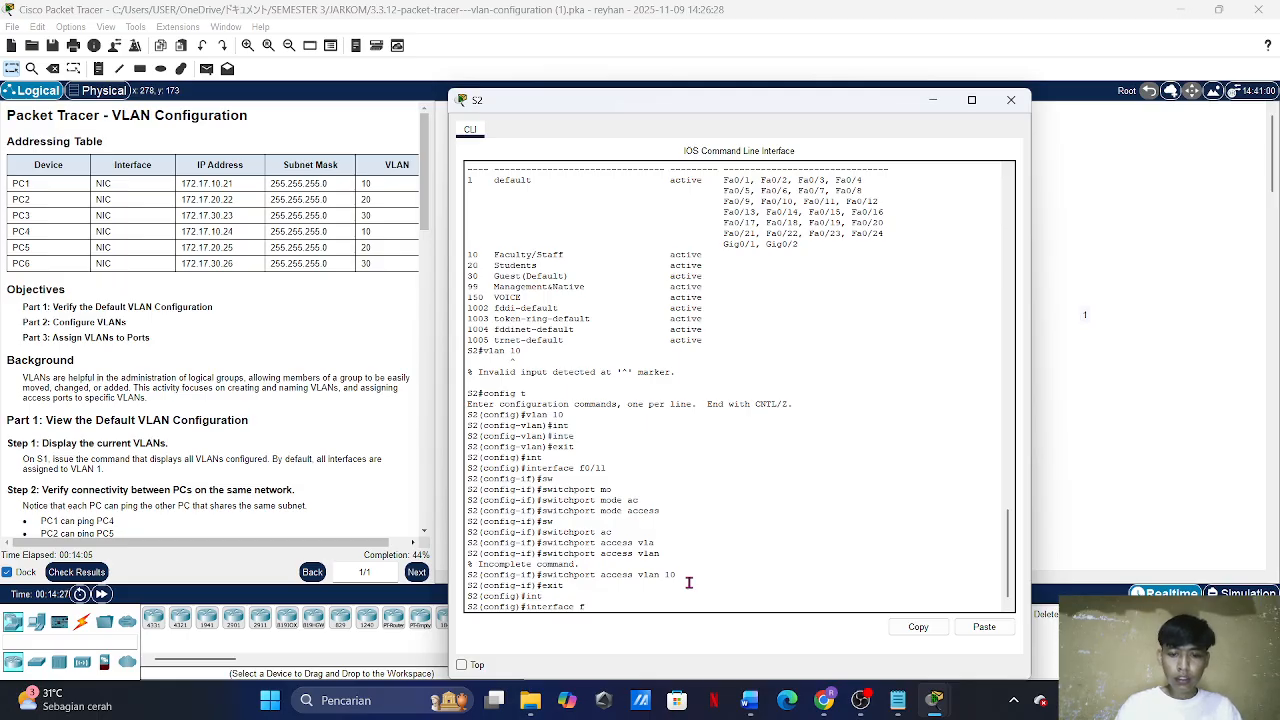
text(f0)
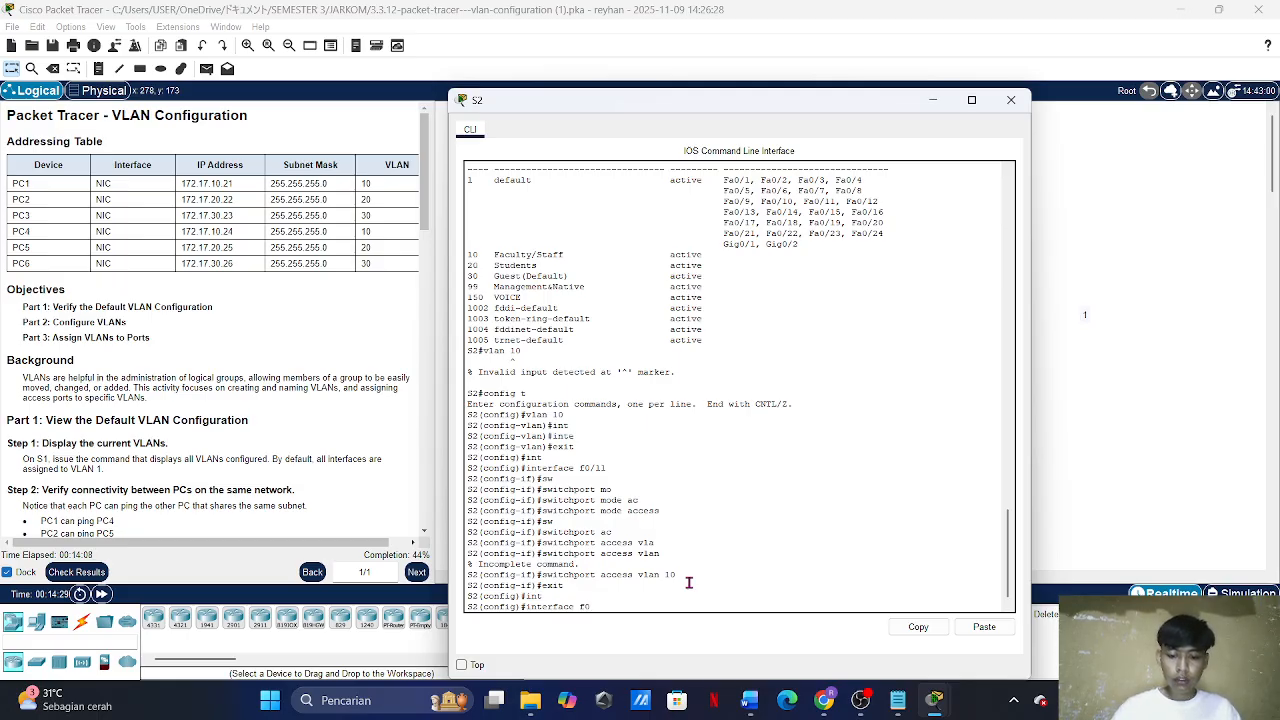
text(/18)
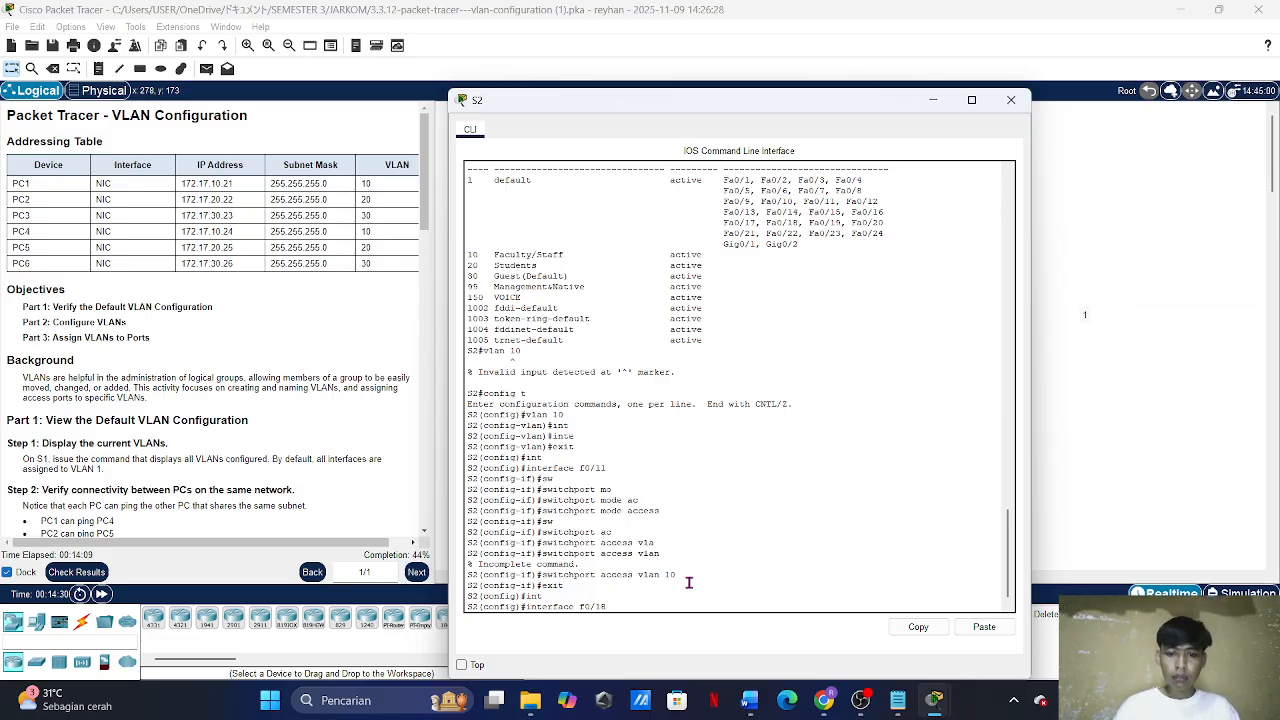
key(Return)
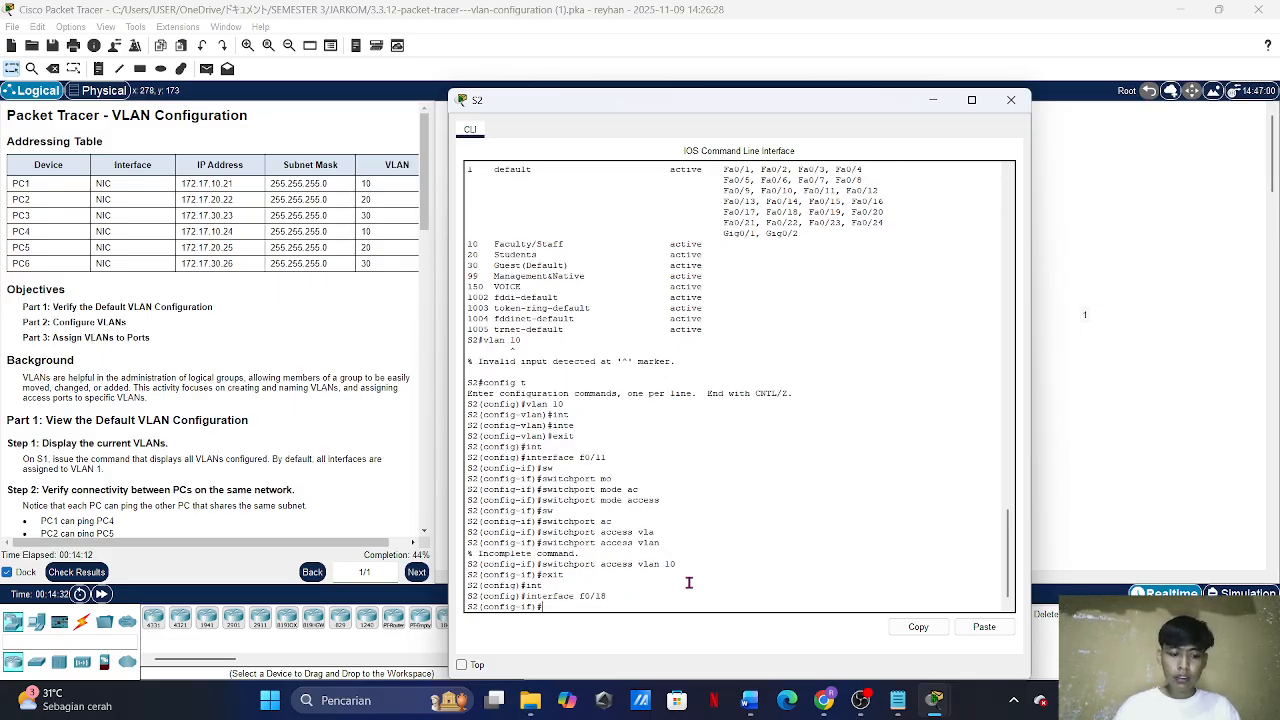
text(sw)
key(Tab)
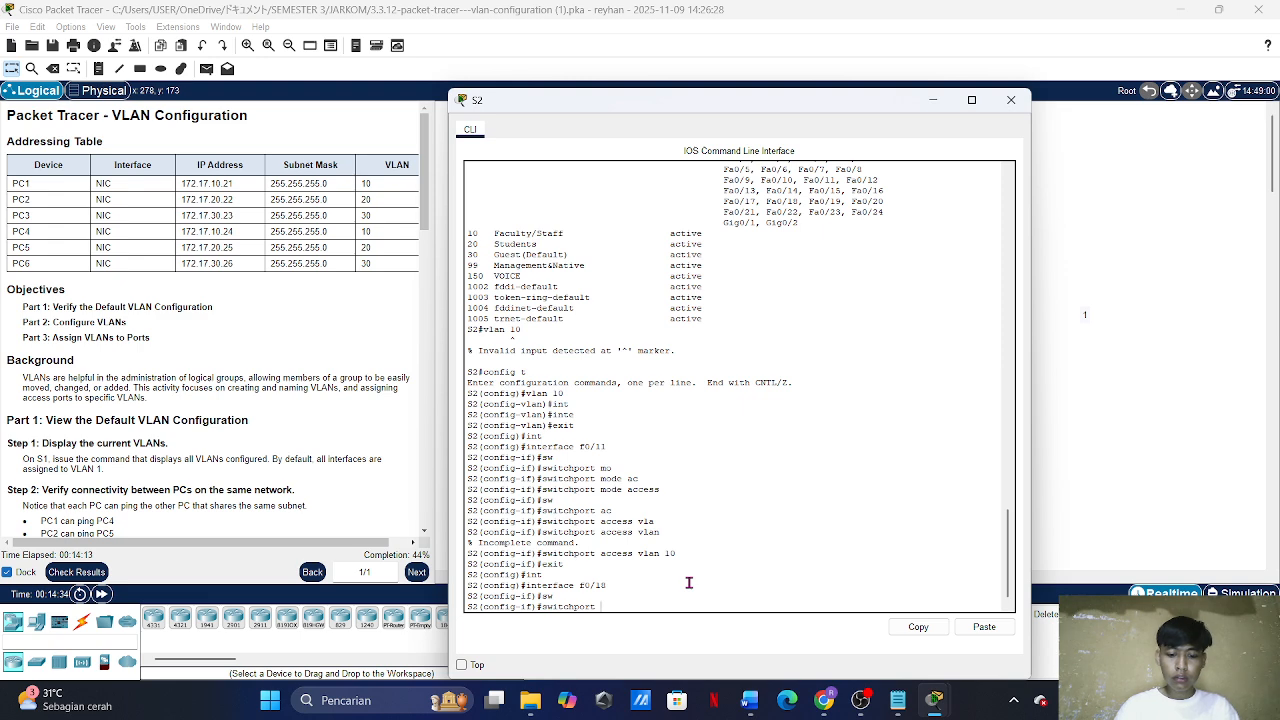
text(mo)
key(Tab)
text(ac)
key(Tab)
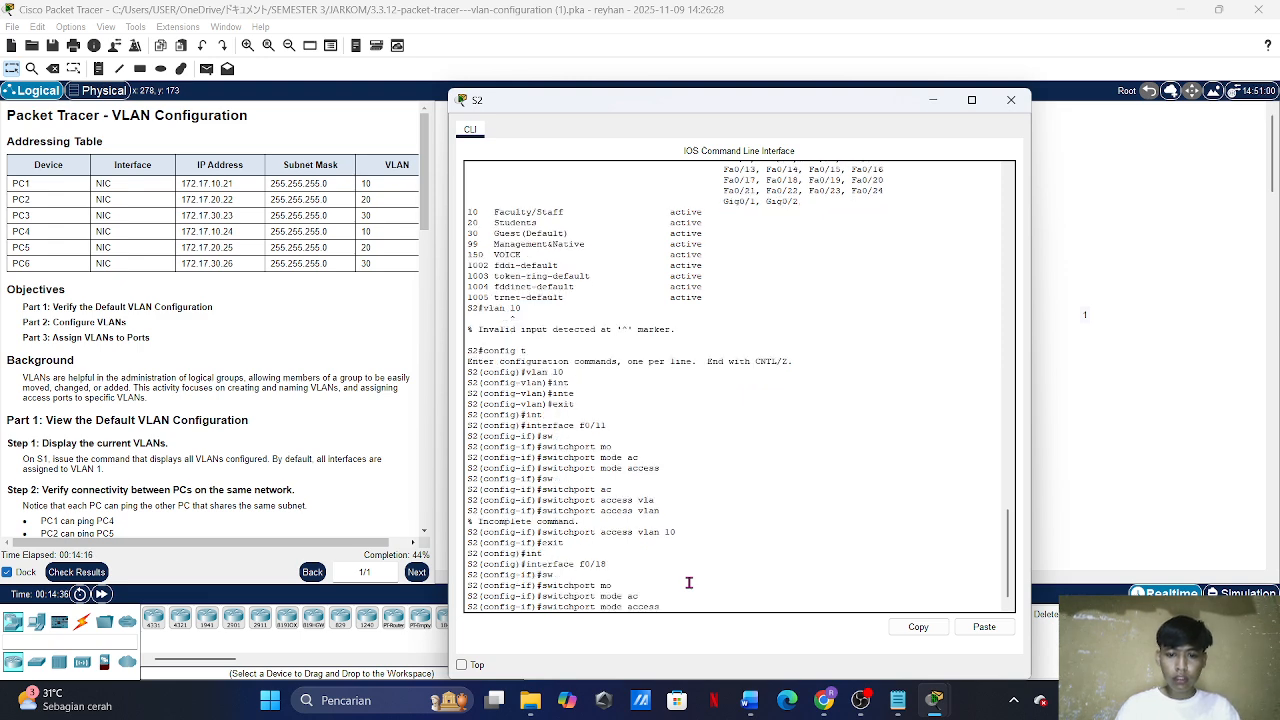
key(Return)
Step: Assign interface f0/18 on switch S2 to access VLAN 20 and return to global configuration mode
text(sw)
key(Tab)
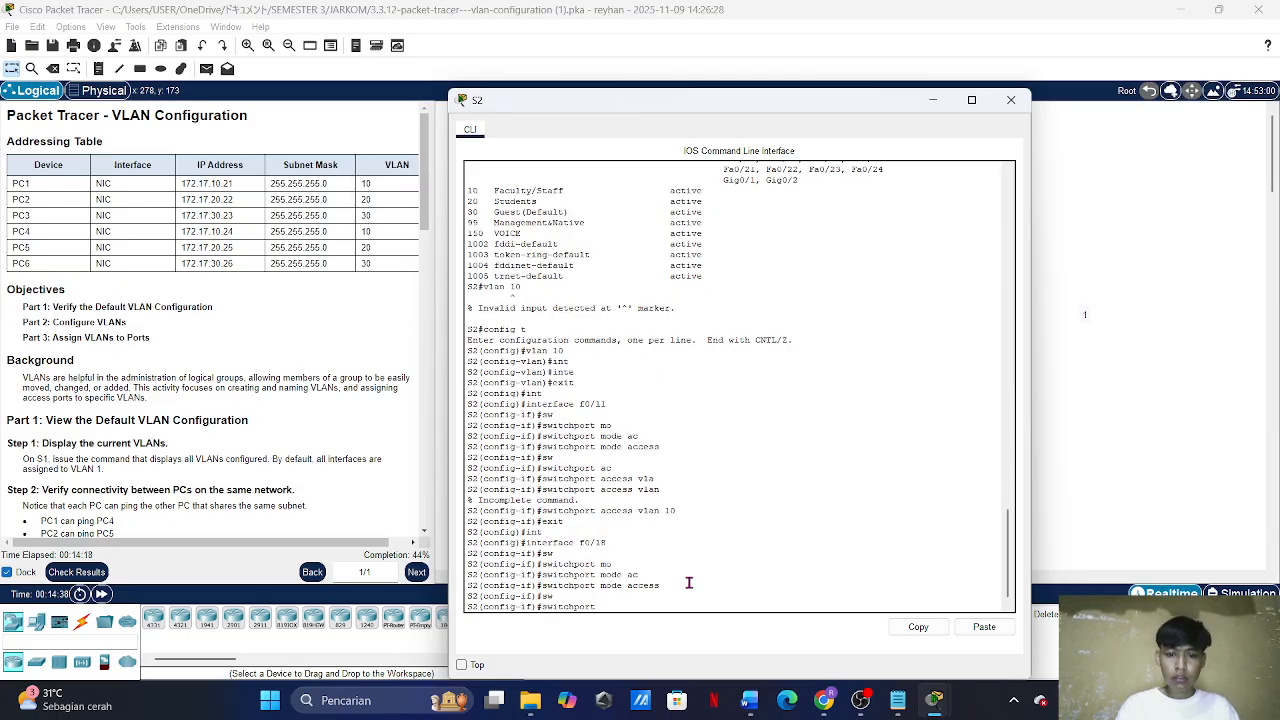
text(ac)
key(Tab)
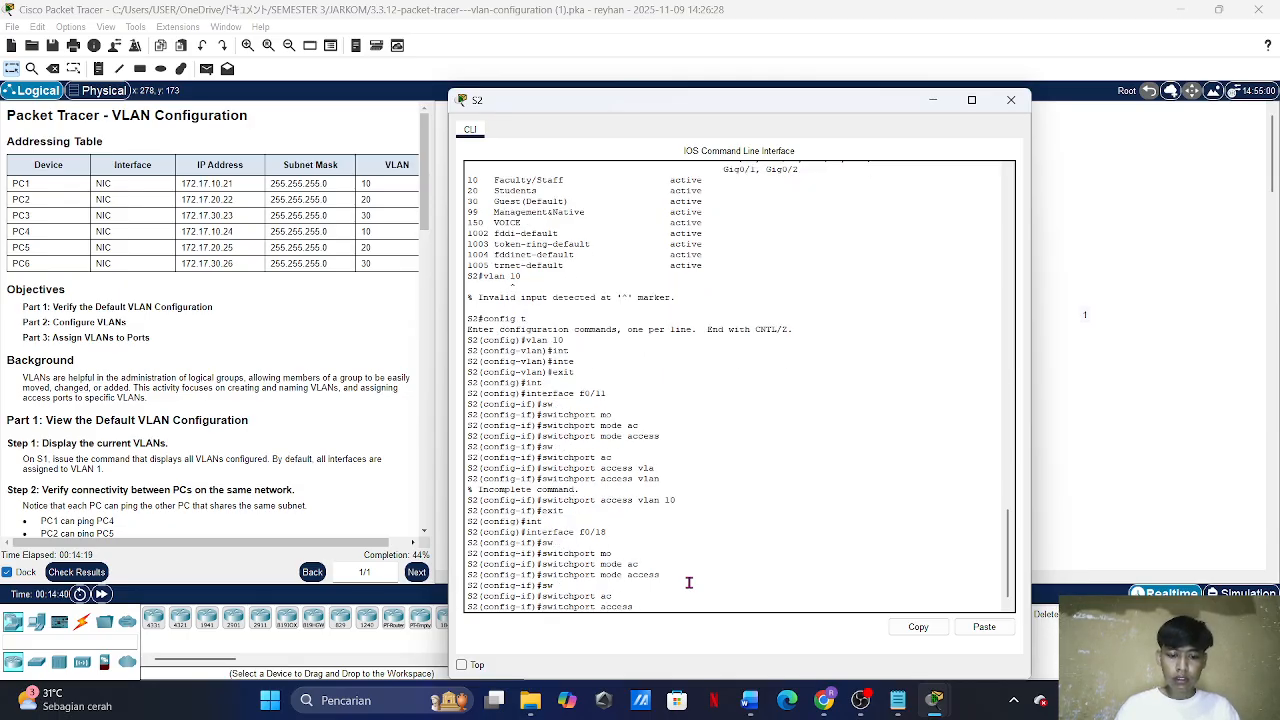
text(vl)
key(Tab)
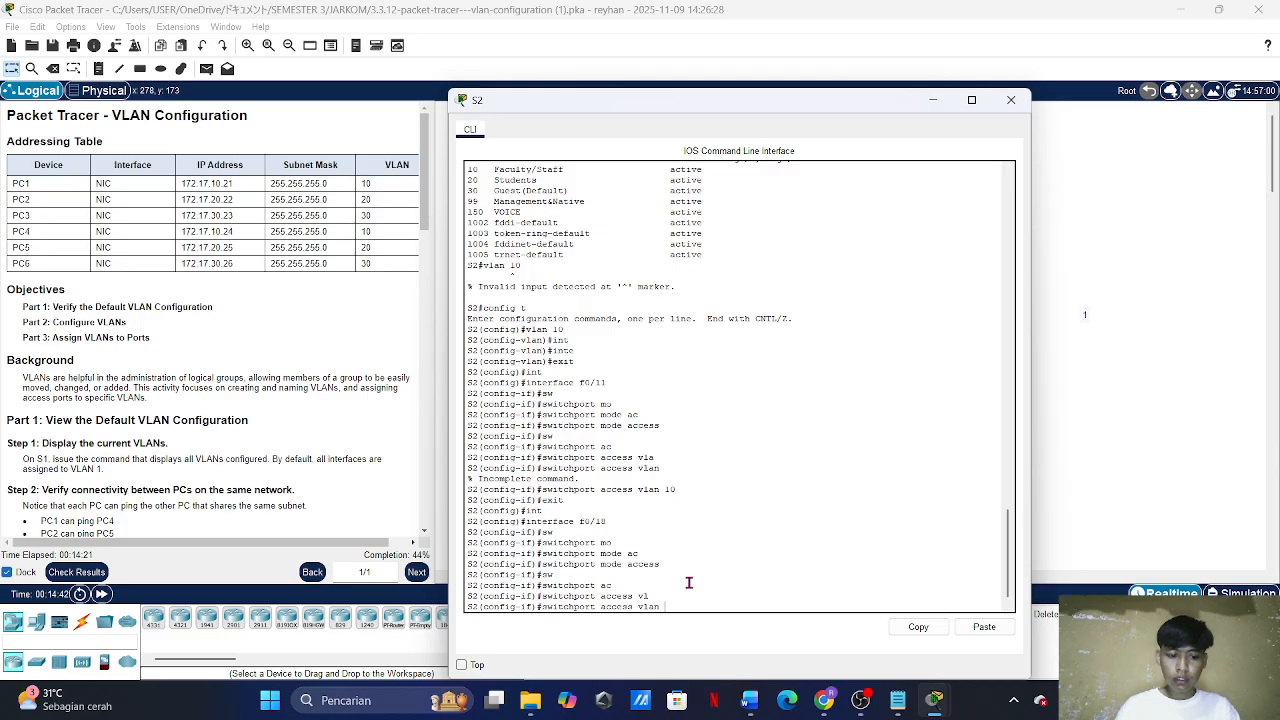
text(20)
key(Return)
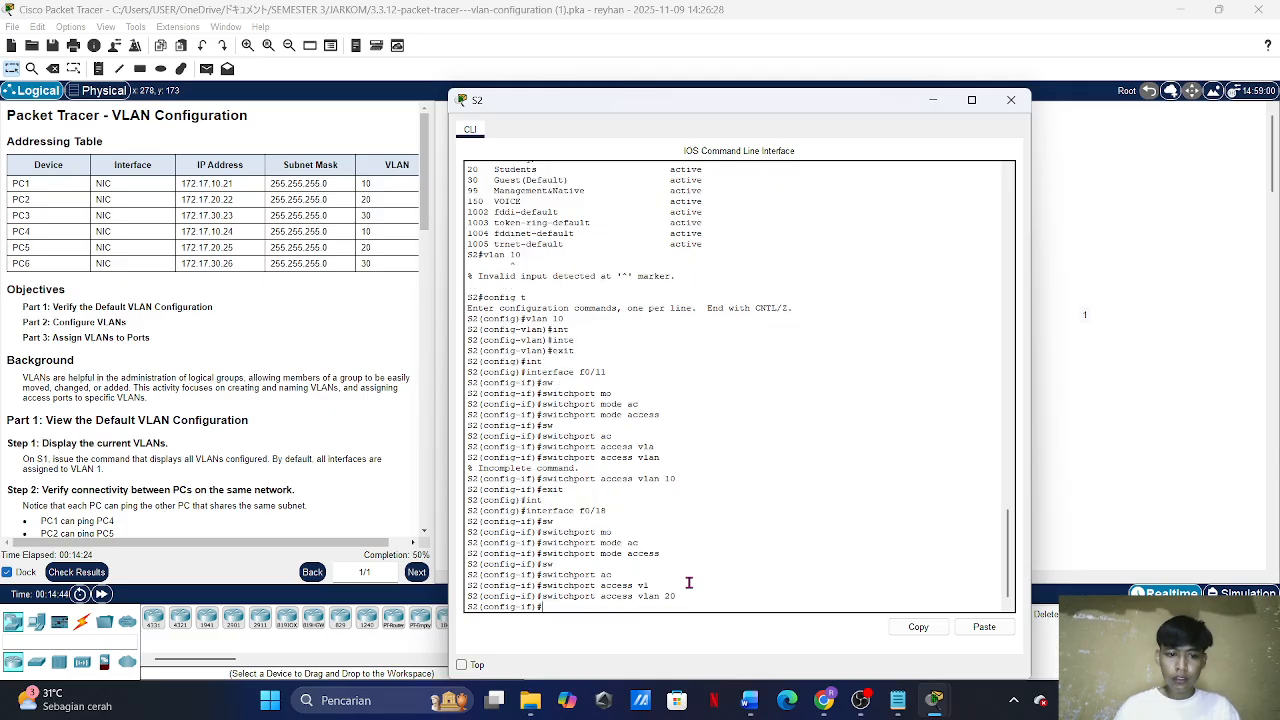
text(exit)
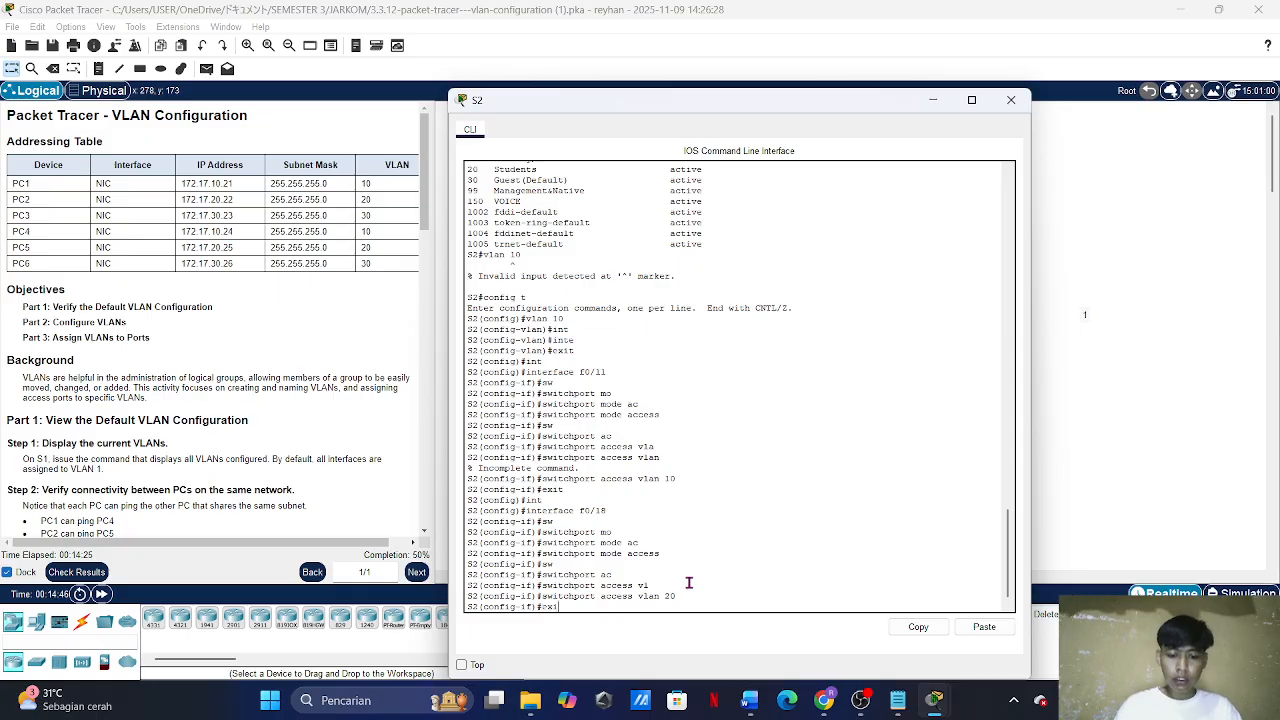
key(Return)
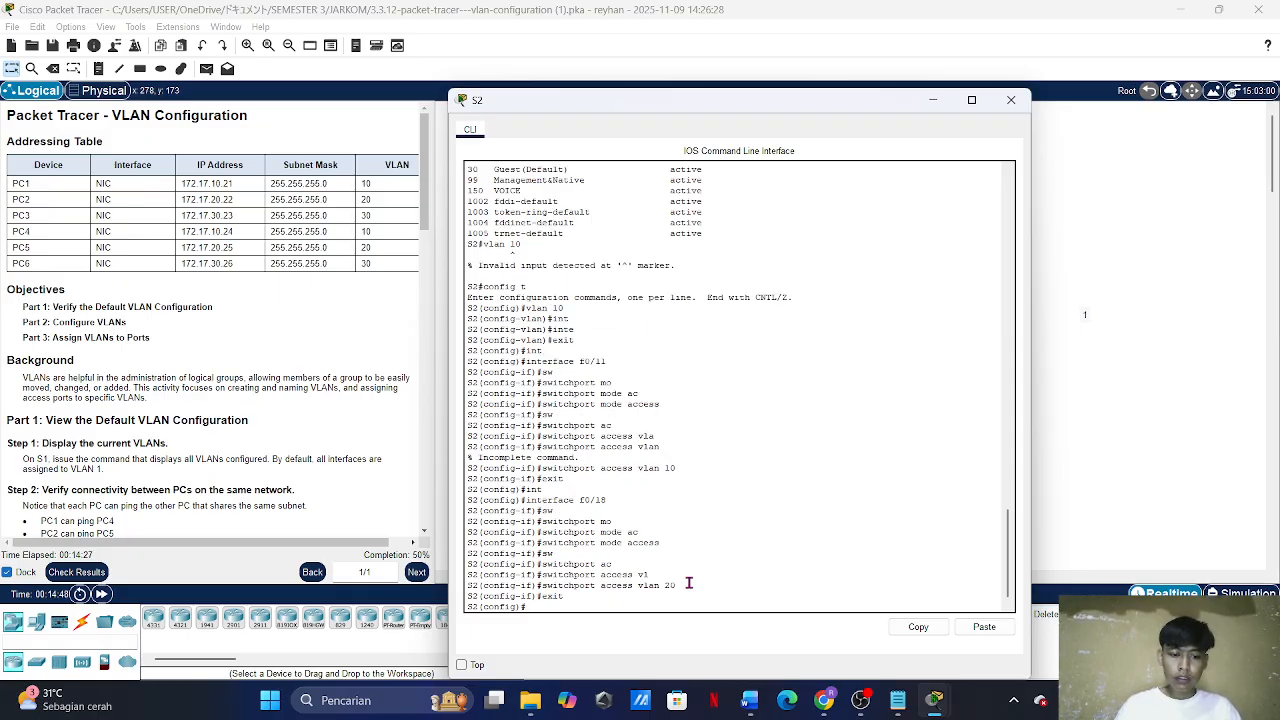
Step: Enter configuration of interface f0/6 on switch S2 and set its switchport mode to access
text(sw)
key(Tab)
key(BackSpace)
key(BackSpace)
text(int)
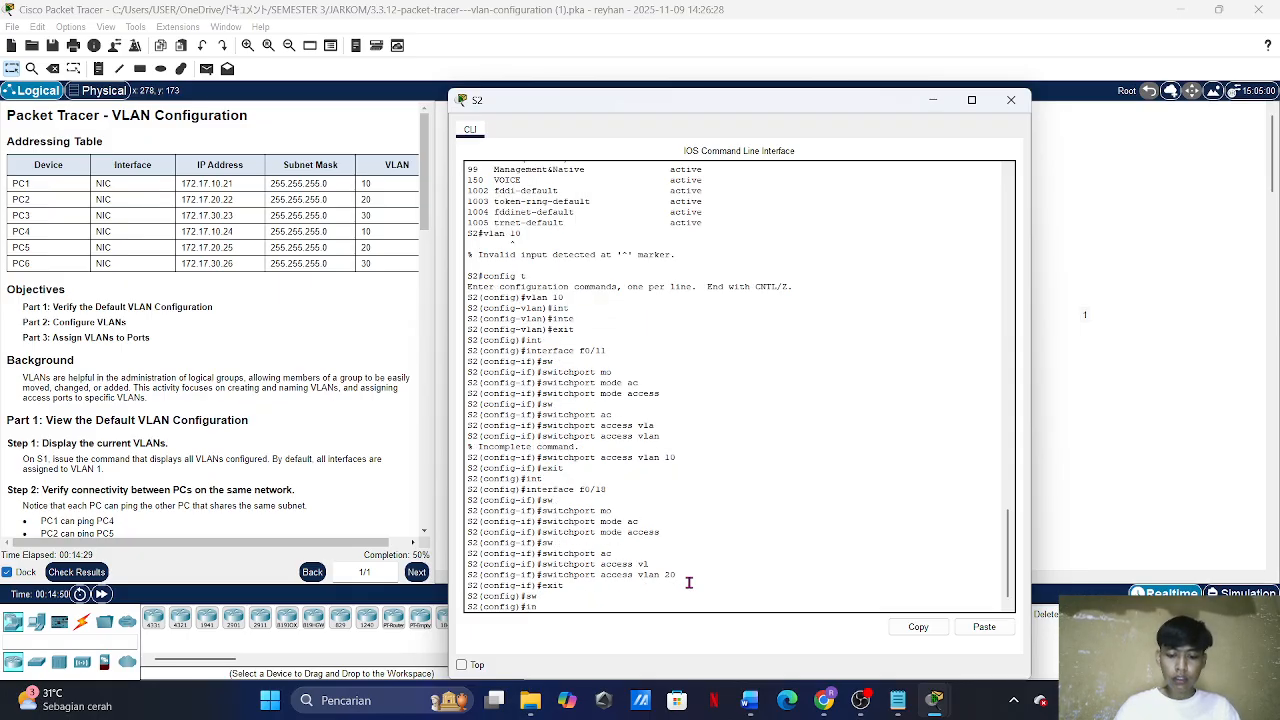
key(Tab)
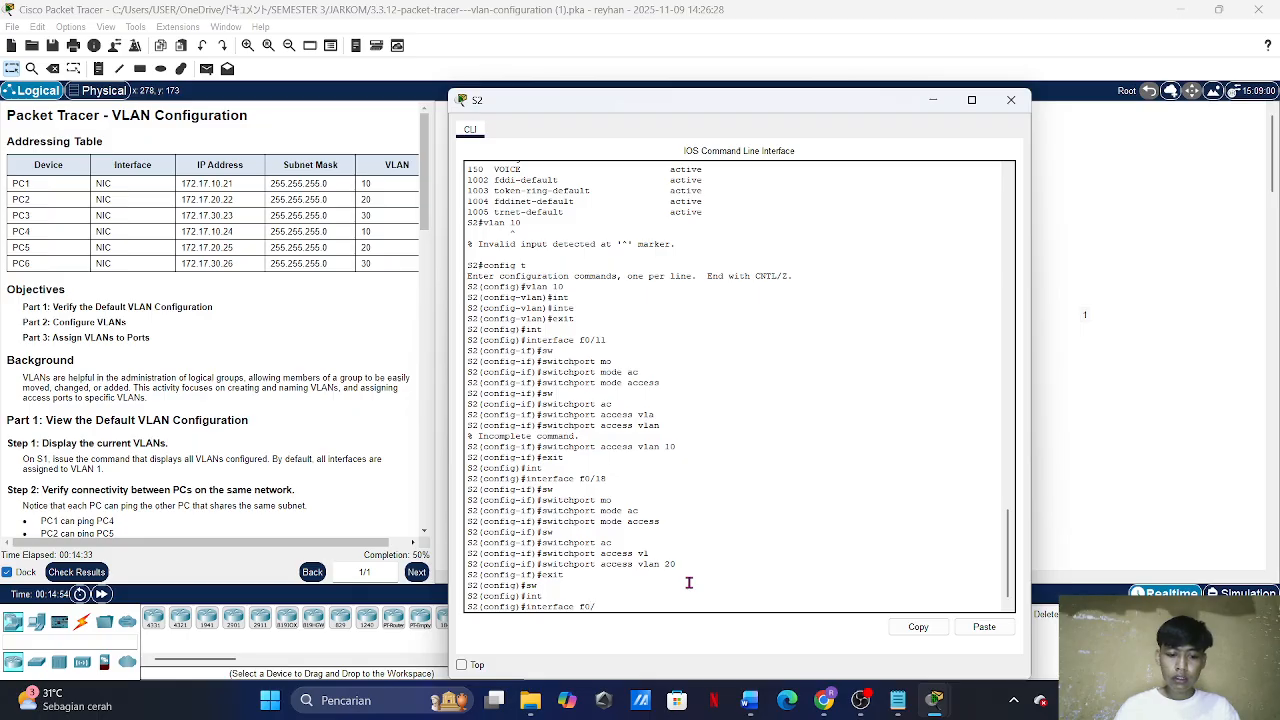
text(f0/6)
key(Return)
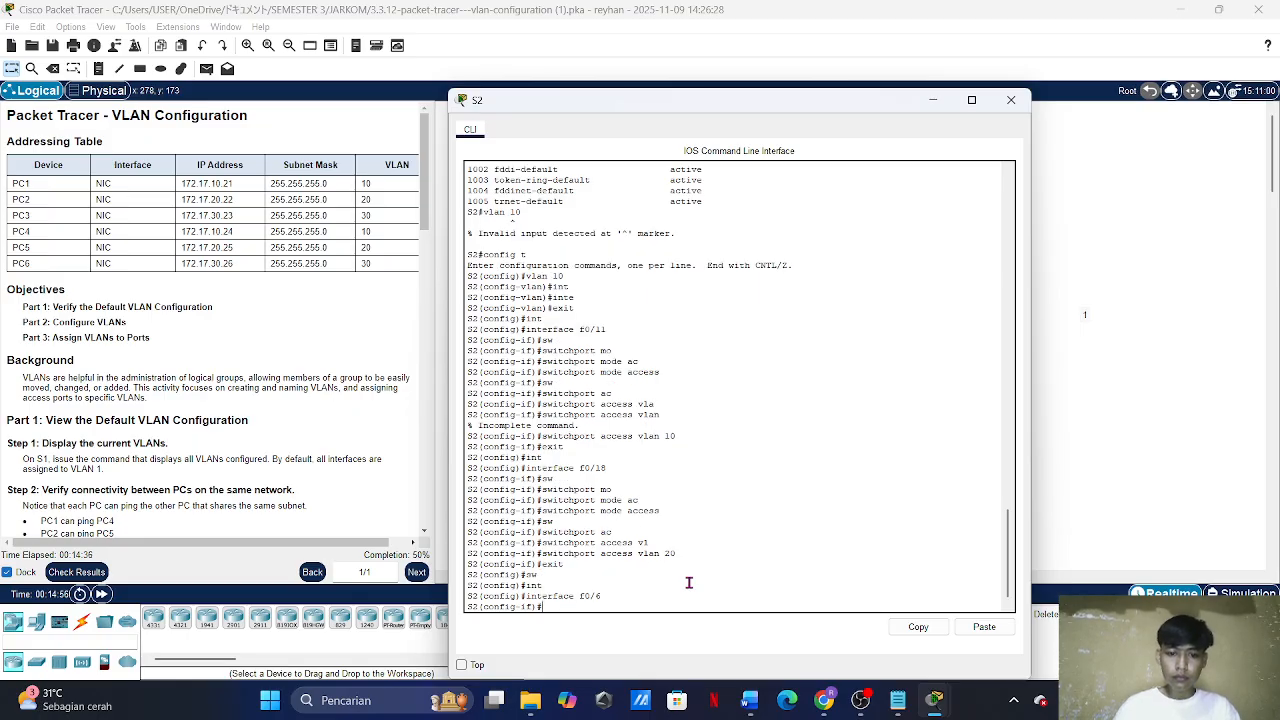
text(sw)
key(Tab)
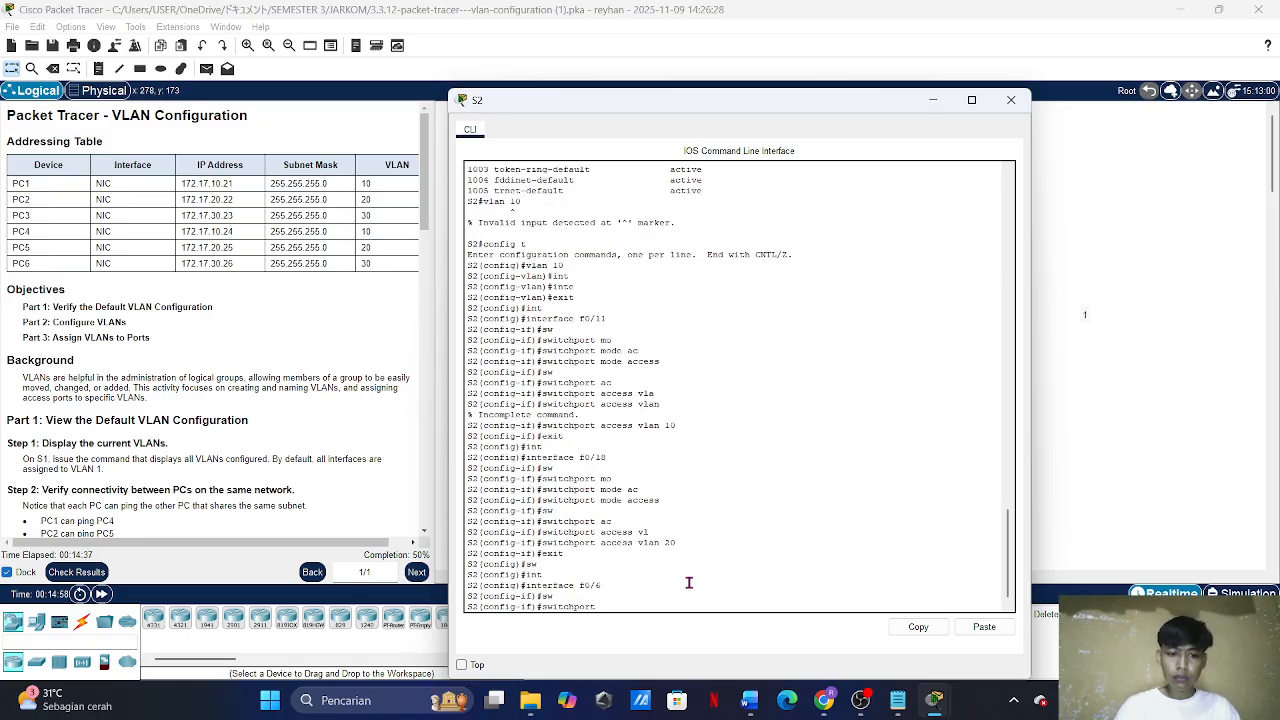
text(mo)
key(Tab)
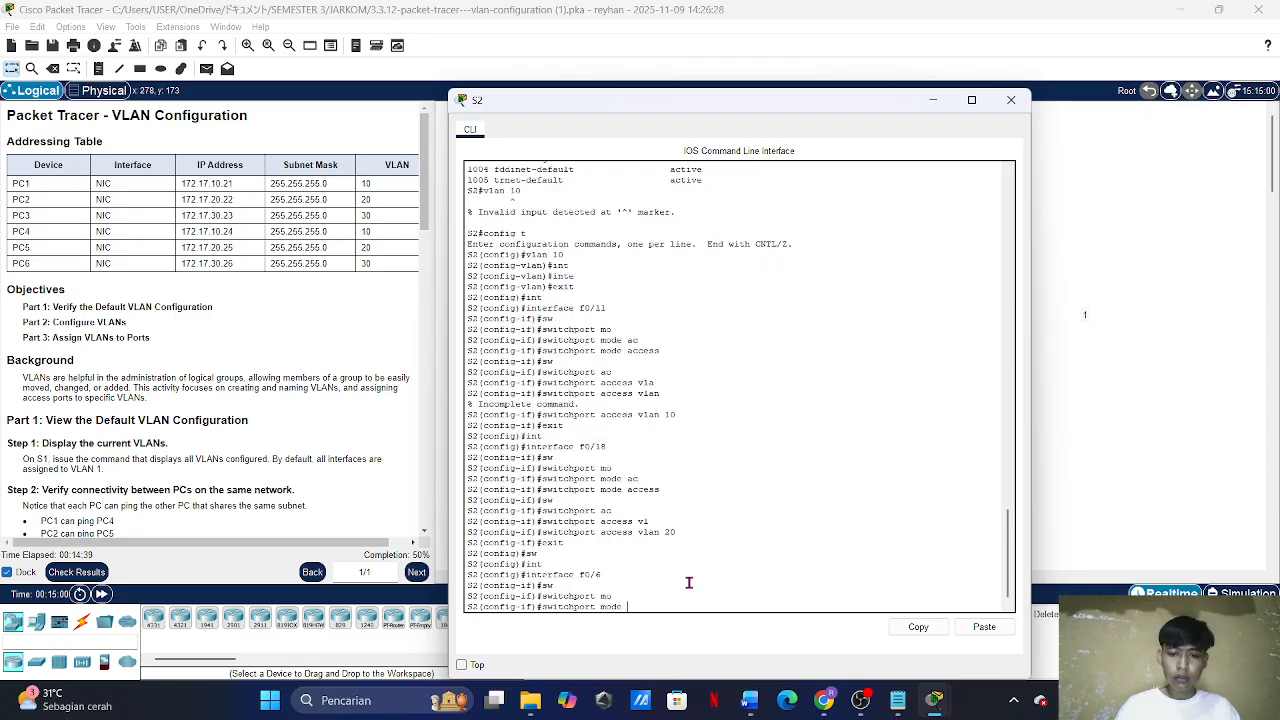
text(ac)
key(Tab)
key(Return)
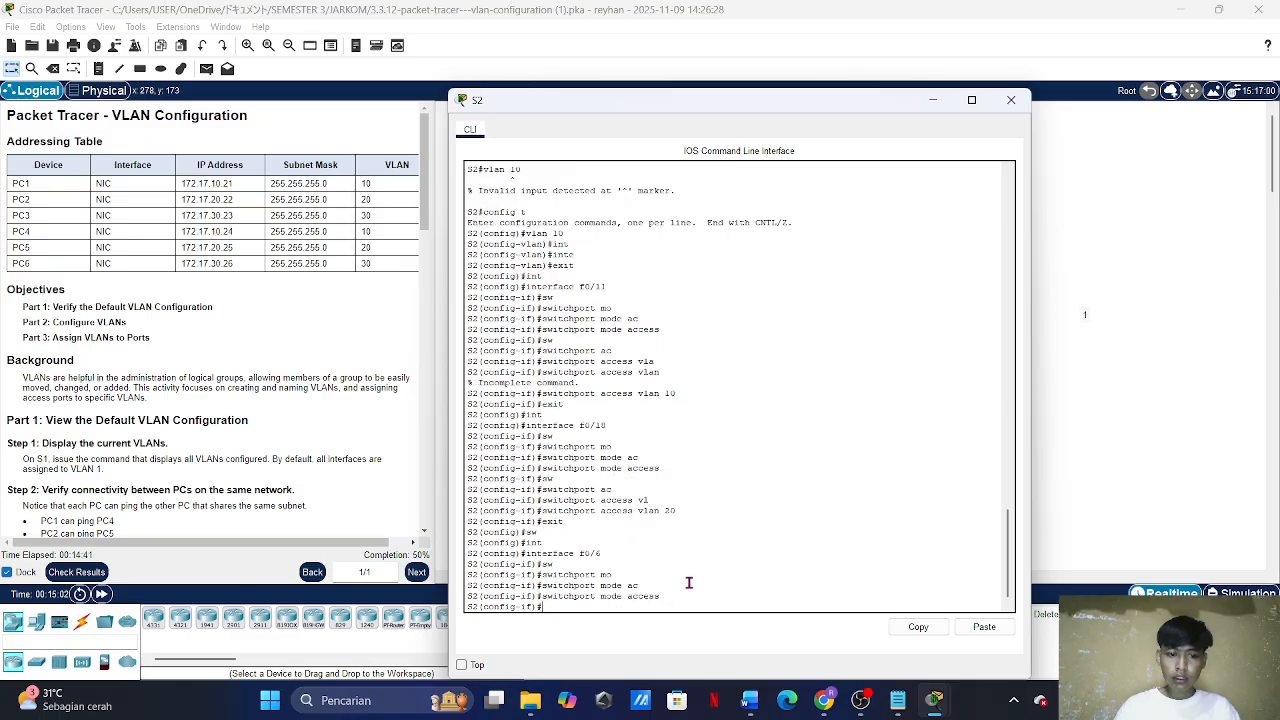
Step: Assign interface f0/6 on switch S2 to access VLAN 30
text(sw)
key(Tab)
text(ac)
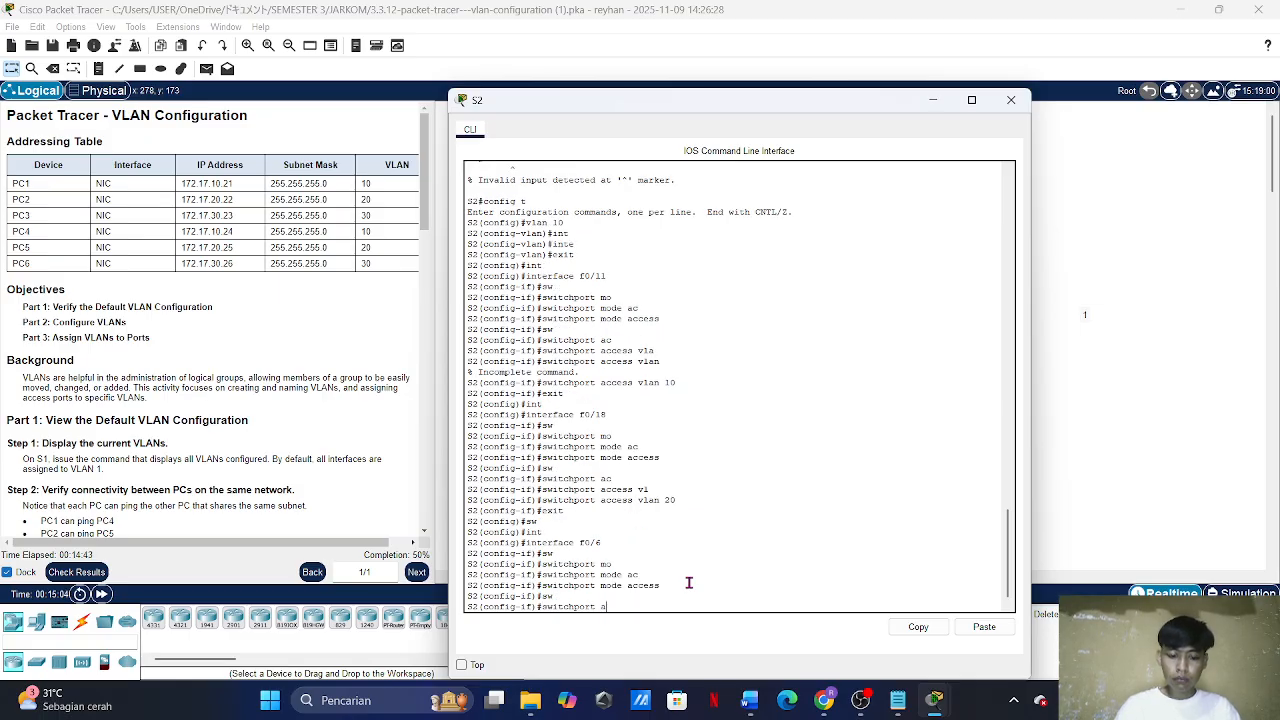
key(Tab)
text(vl)
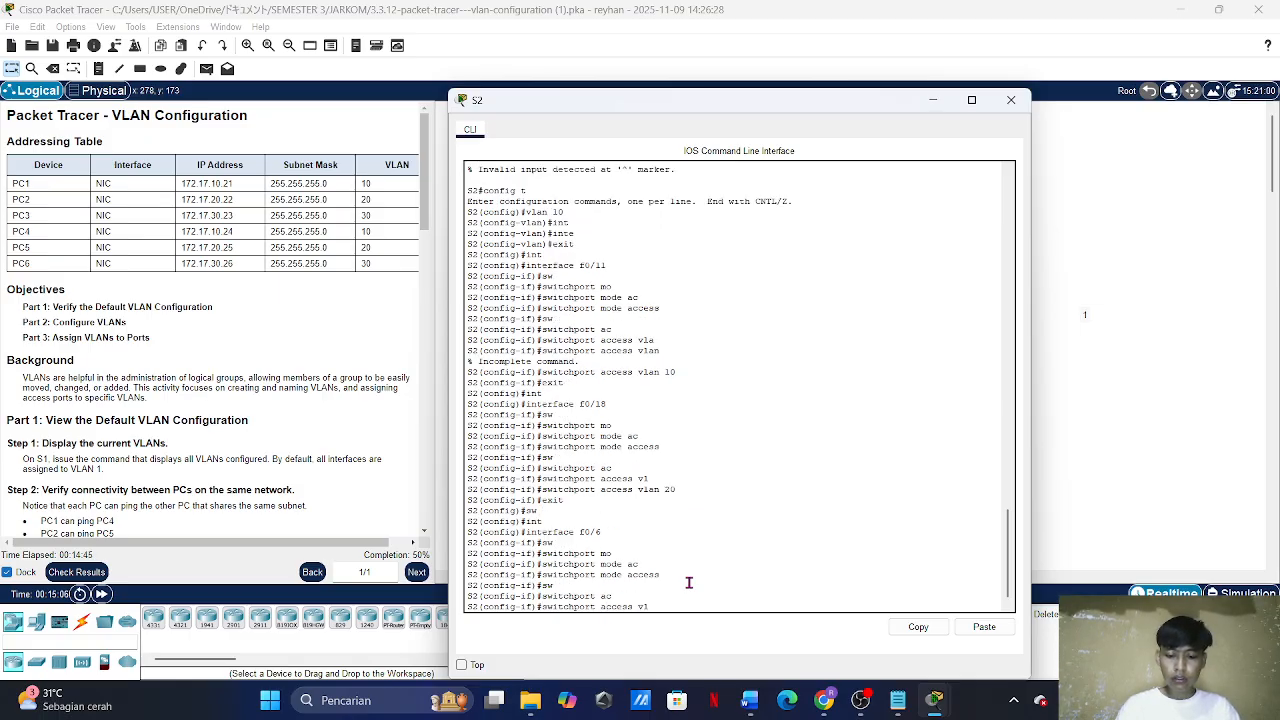
key(Tab)
text(30)
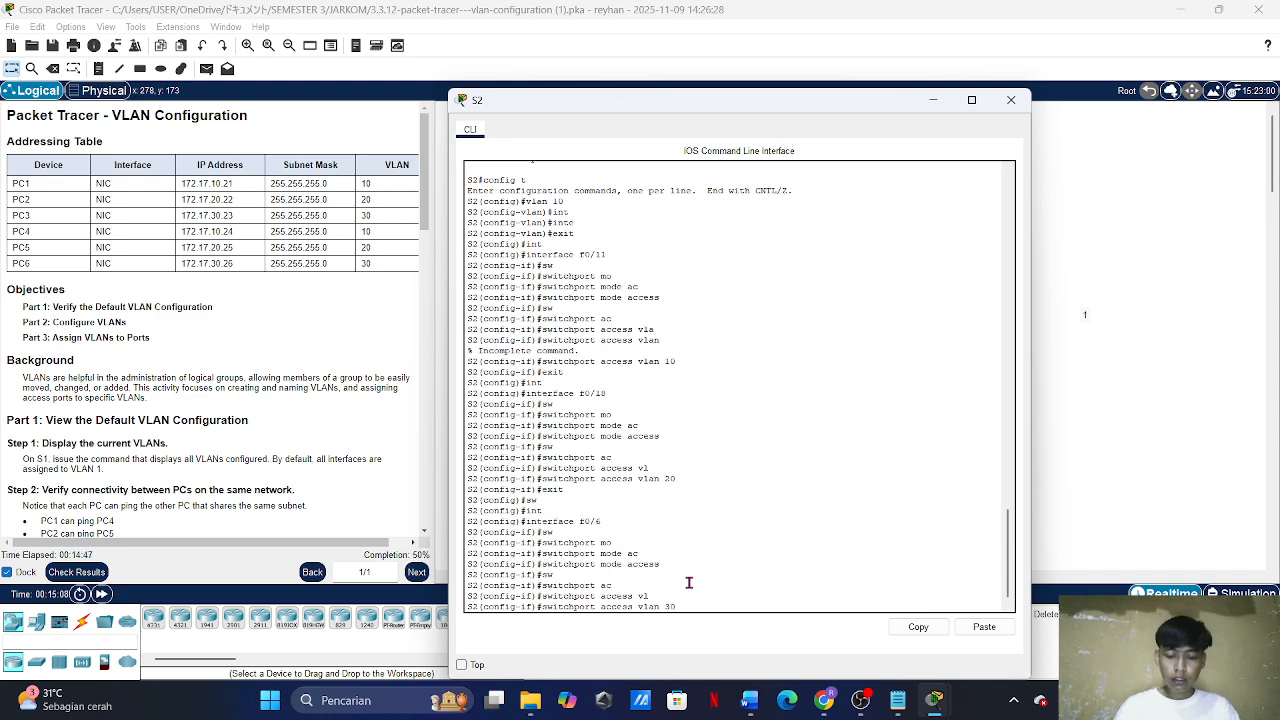
key(Return)
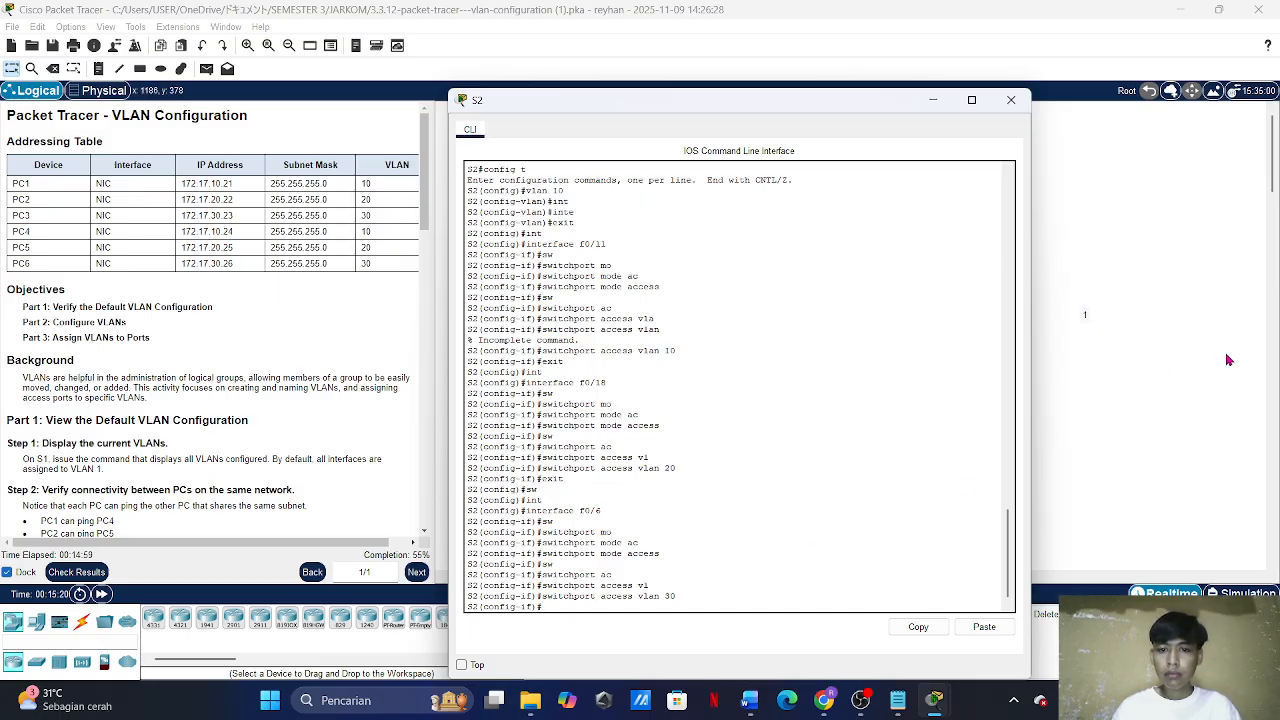
Step: Open the command line of switch S3 and enter privileged and then global configuration mode
click(1203, 365)
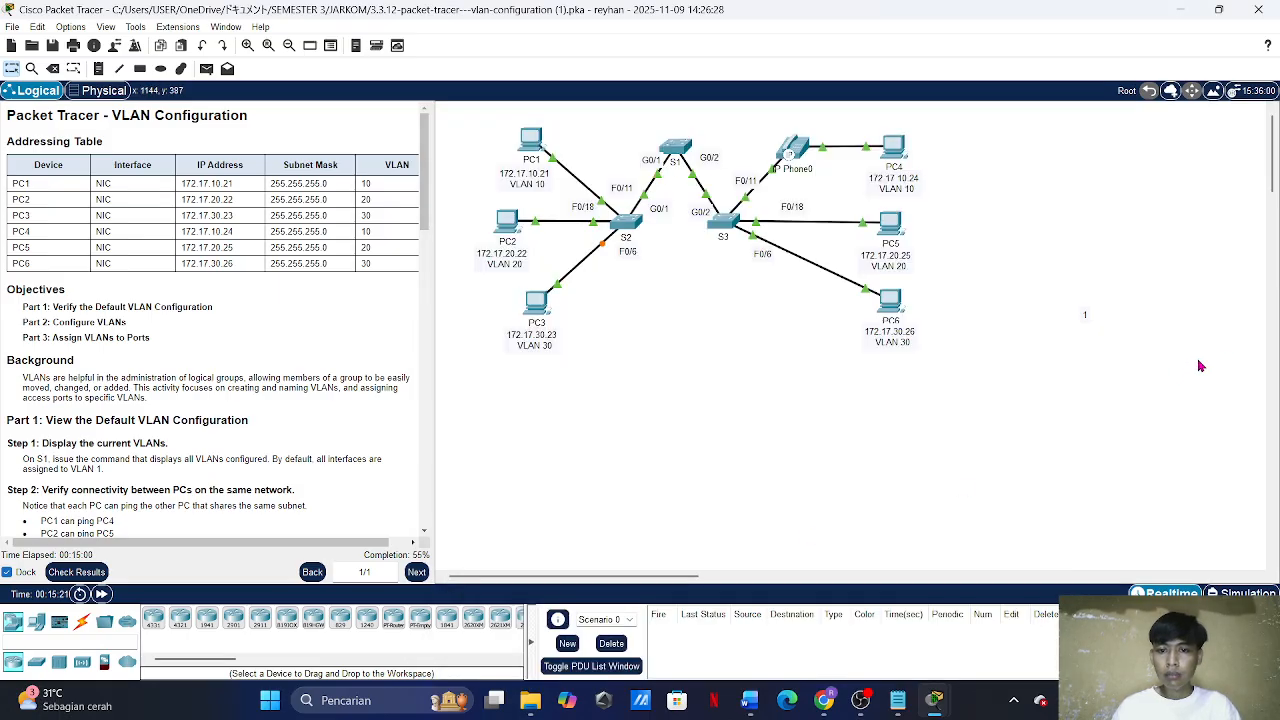
click(723, 226)
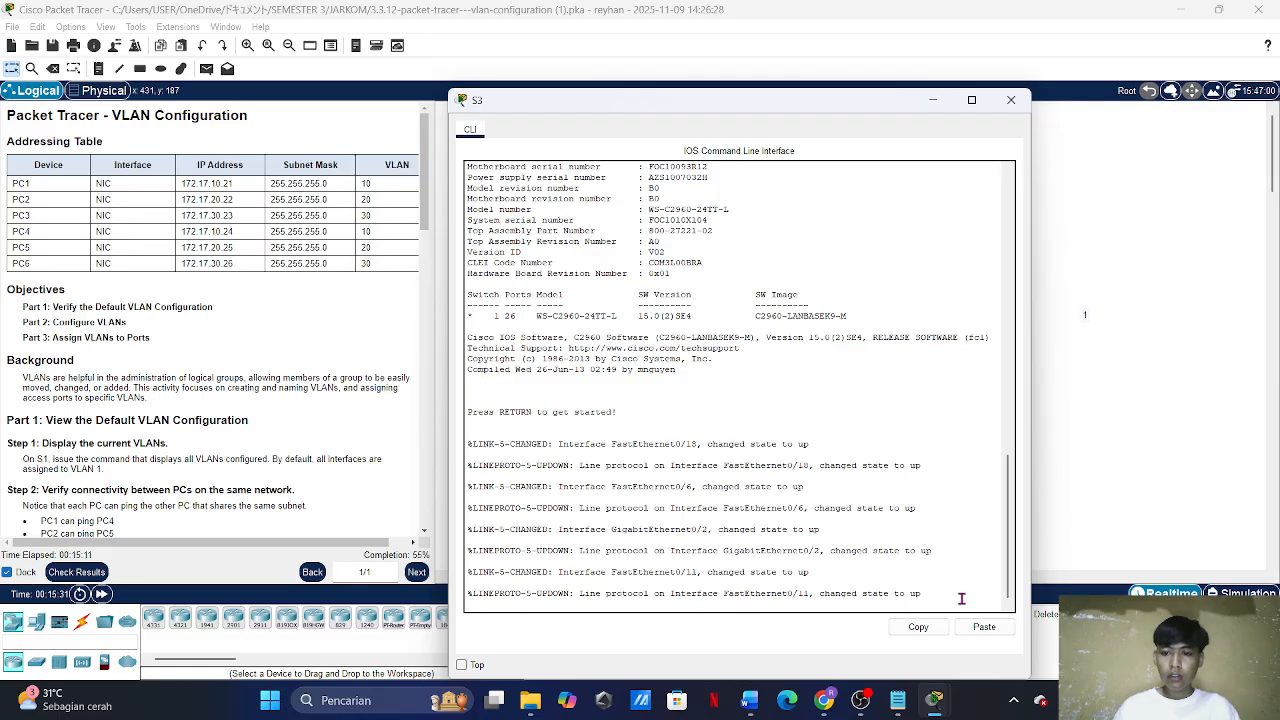
key(Return)
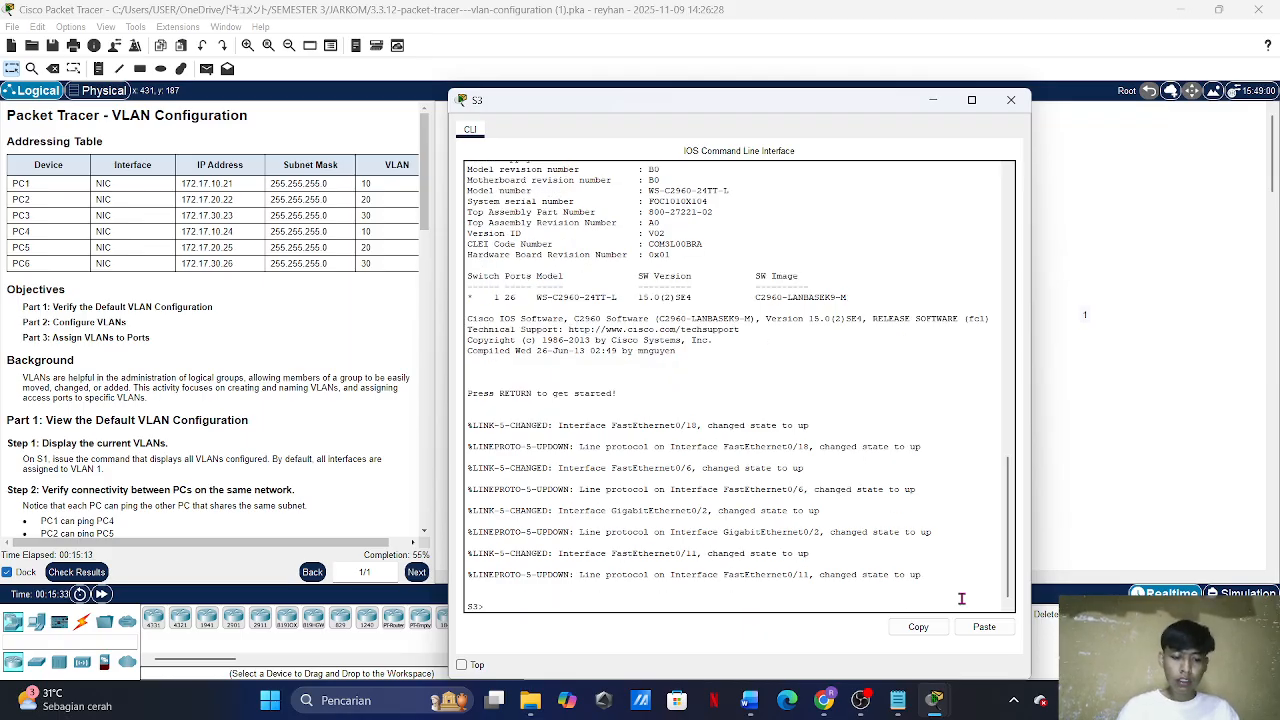
text(enable)
key(Return)
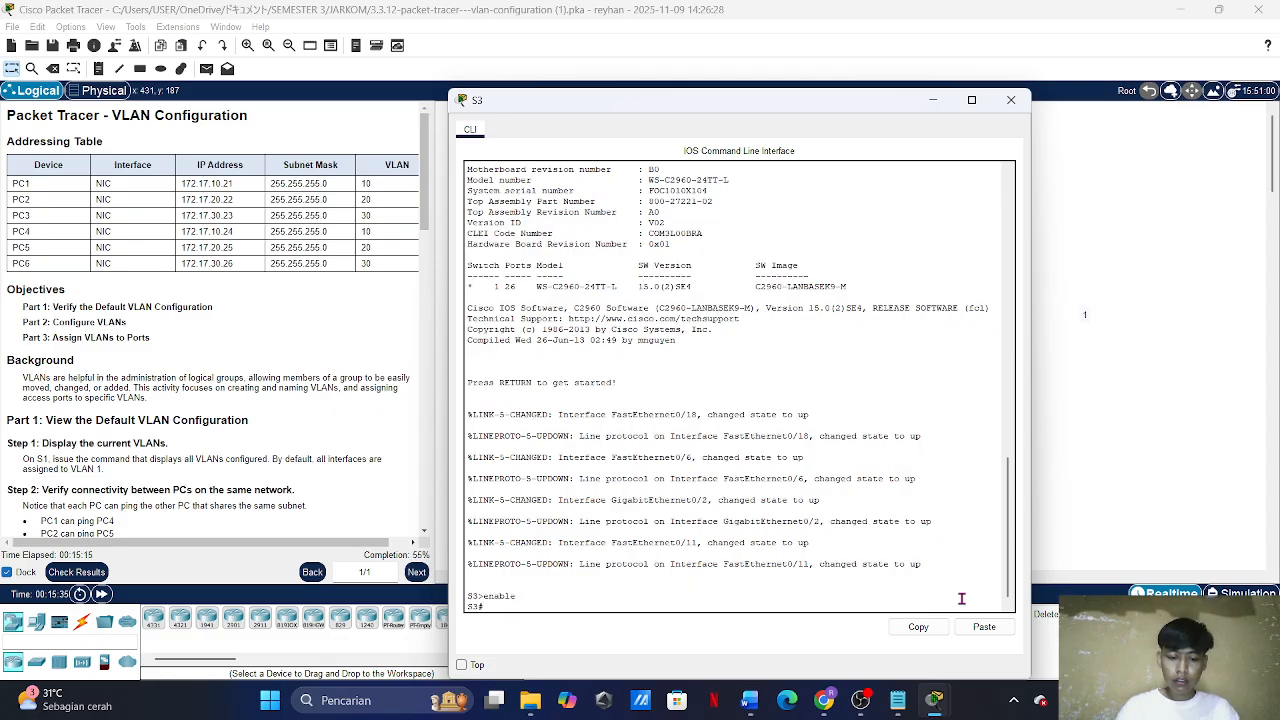
text(config t)
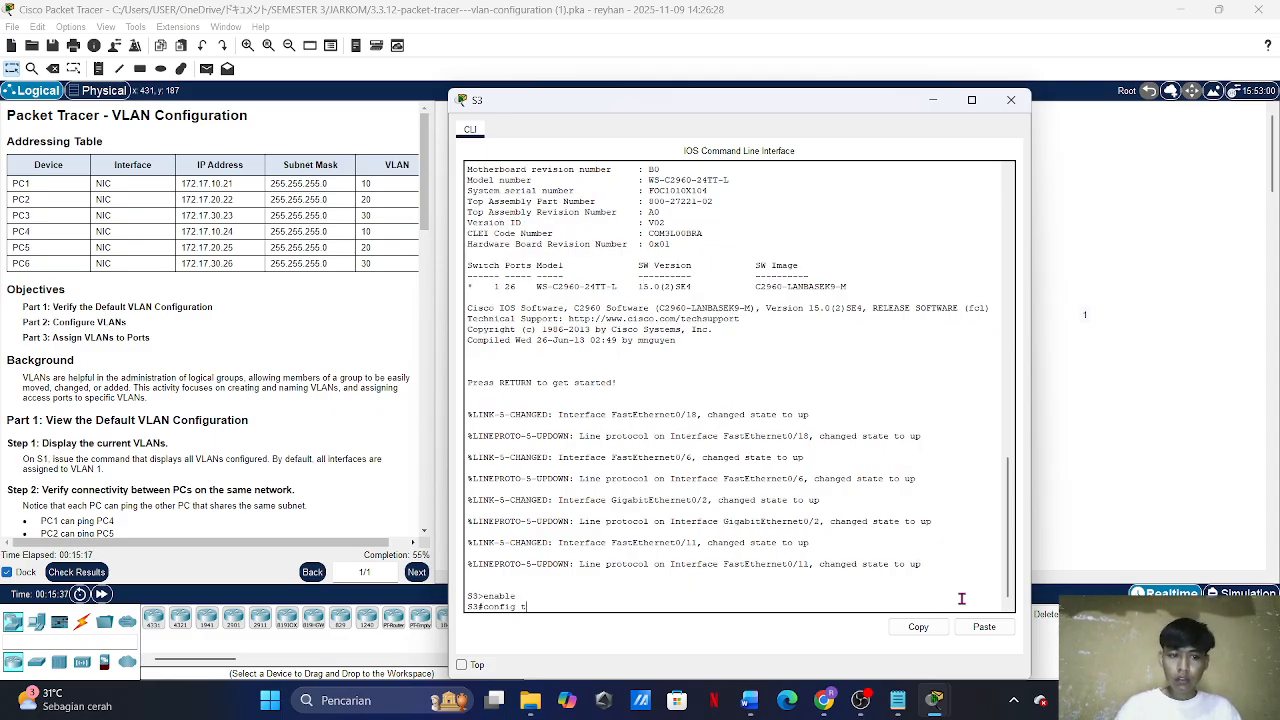
key(Return)
Step: Create VLAN 10 on switch S3, name it Faculty/Staff, and return to global configuration mode
text(vlan 1)
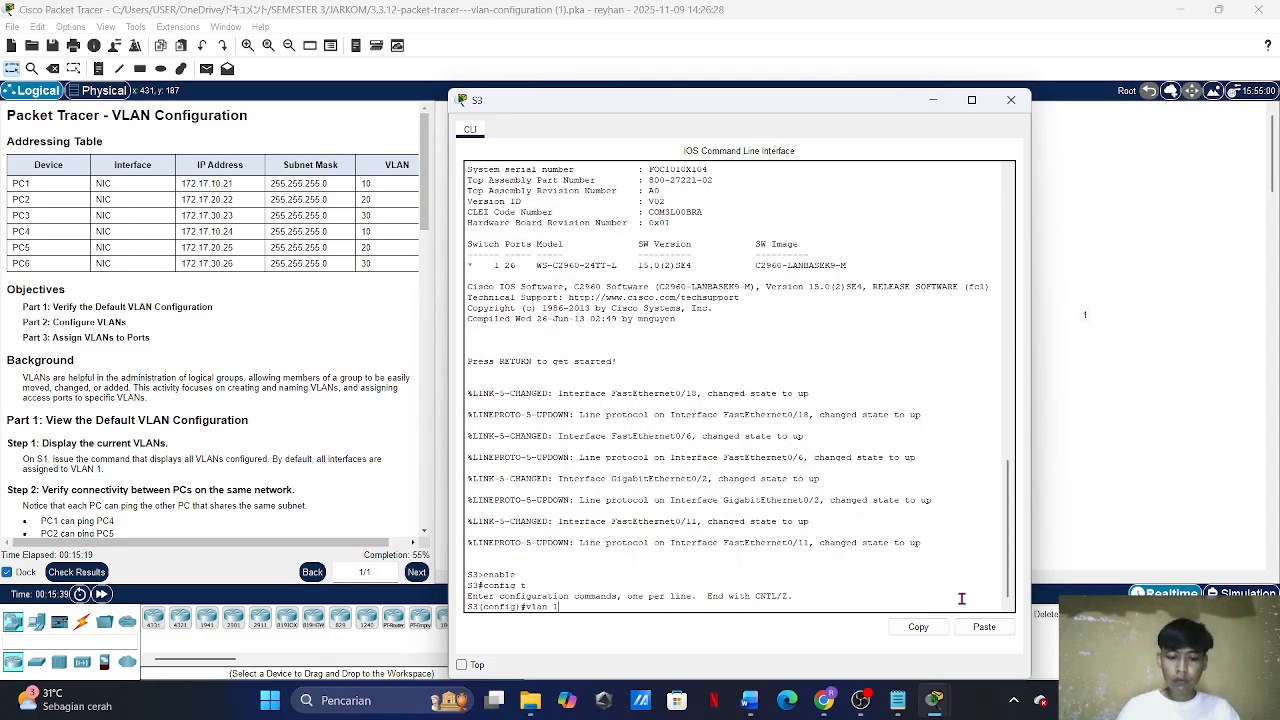
text(0)
key(Return)
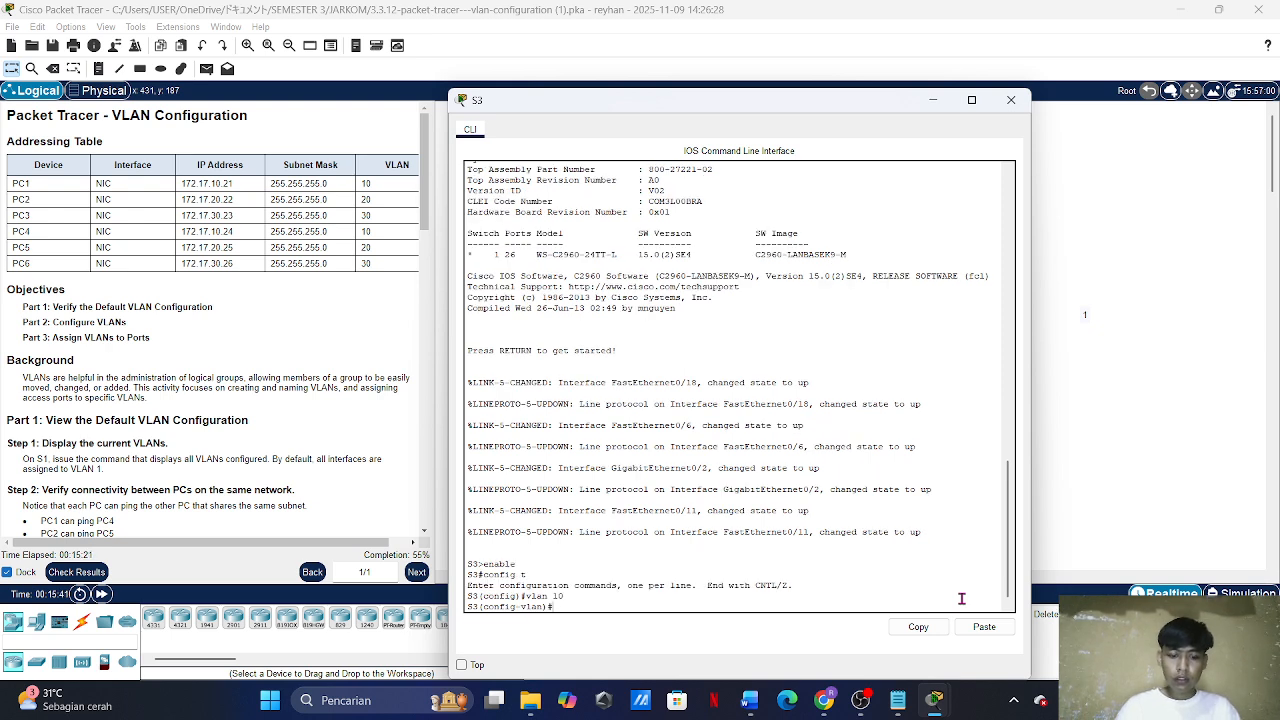
text(na)
key(Tab)
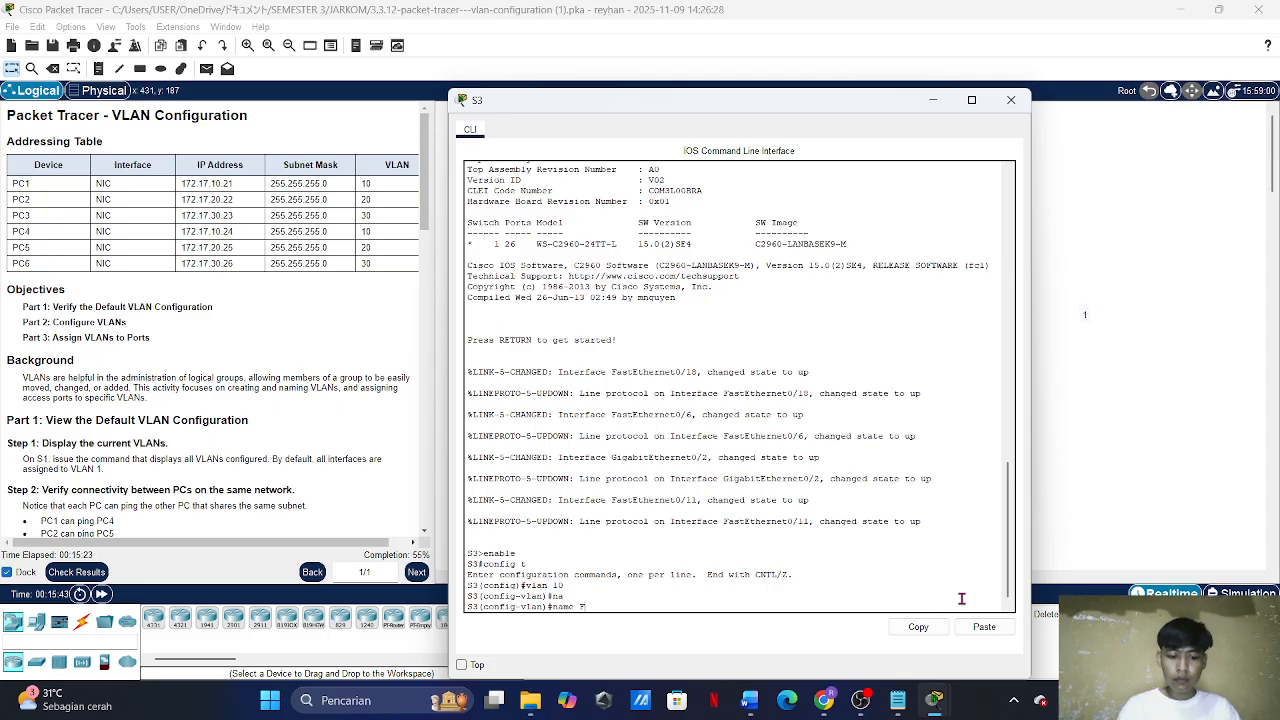
text(Faculty)
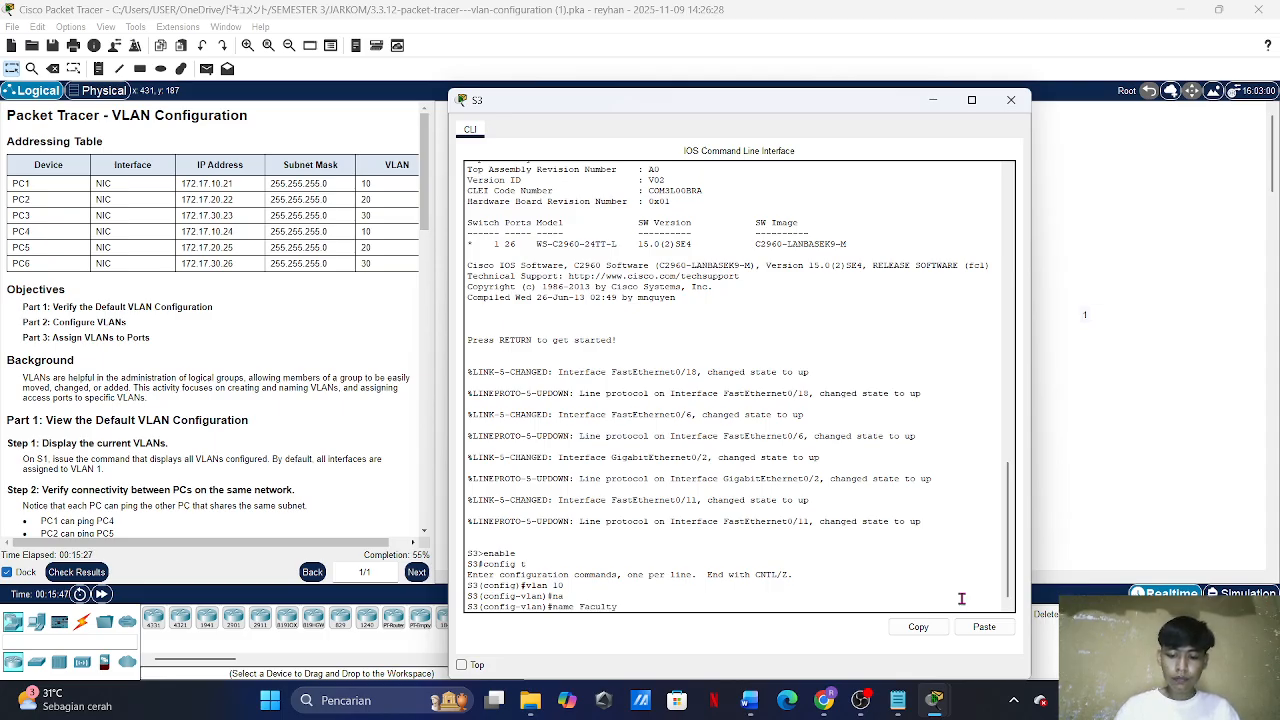
text(/S)
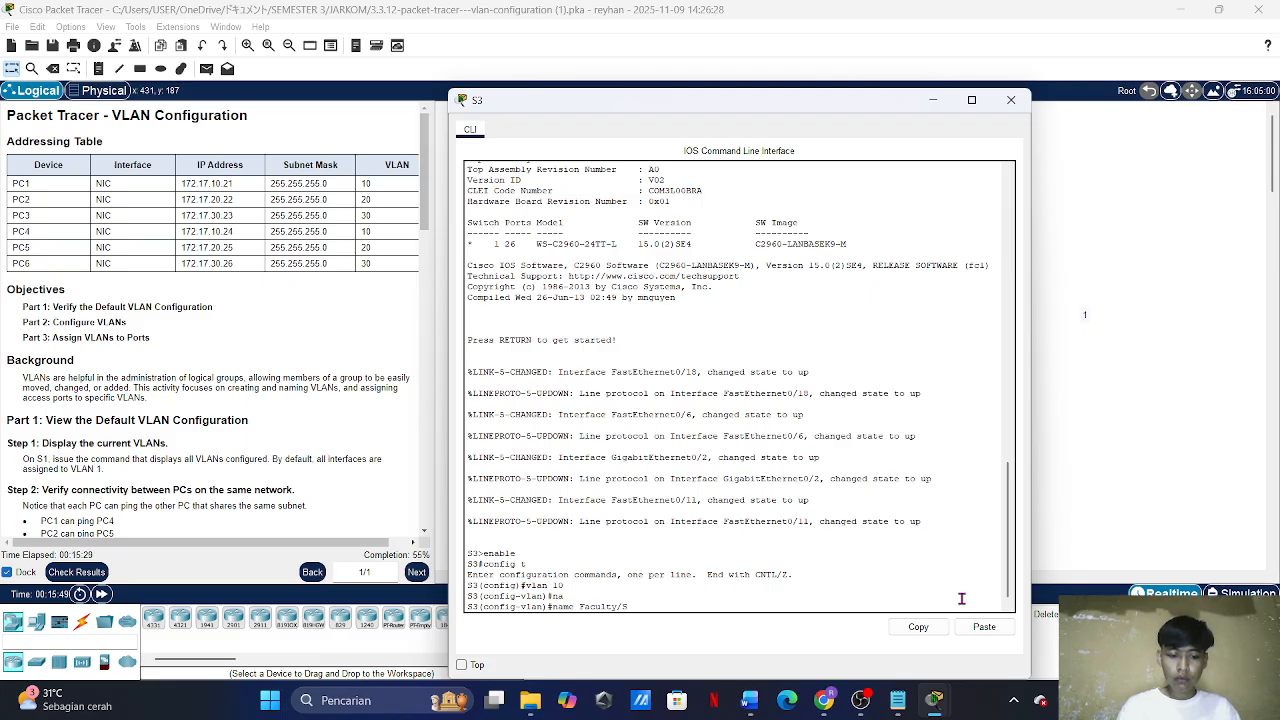
text(taff)
key(Return)
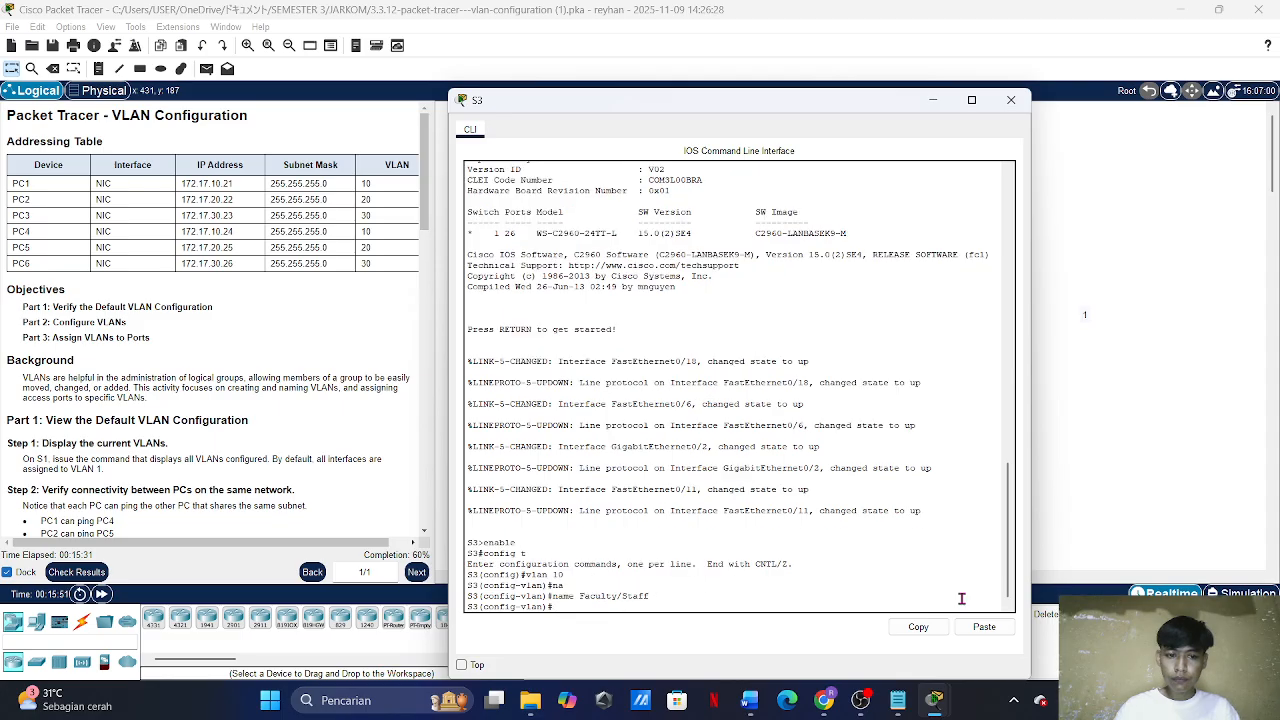
text(exit)
key(Return)
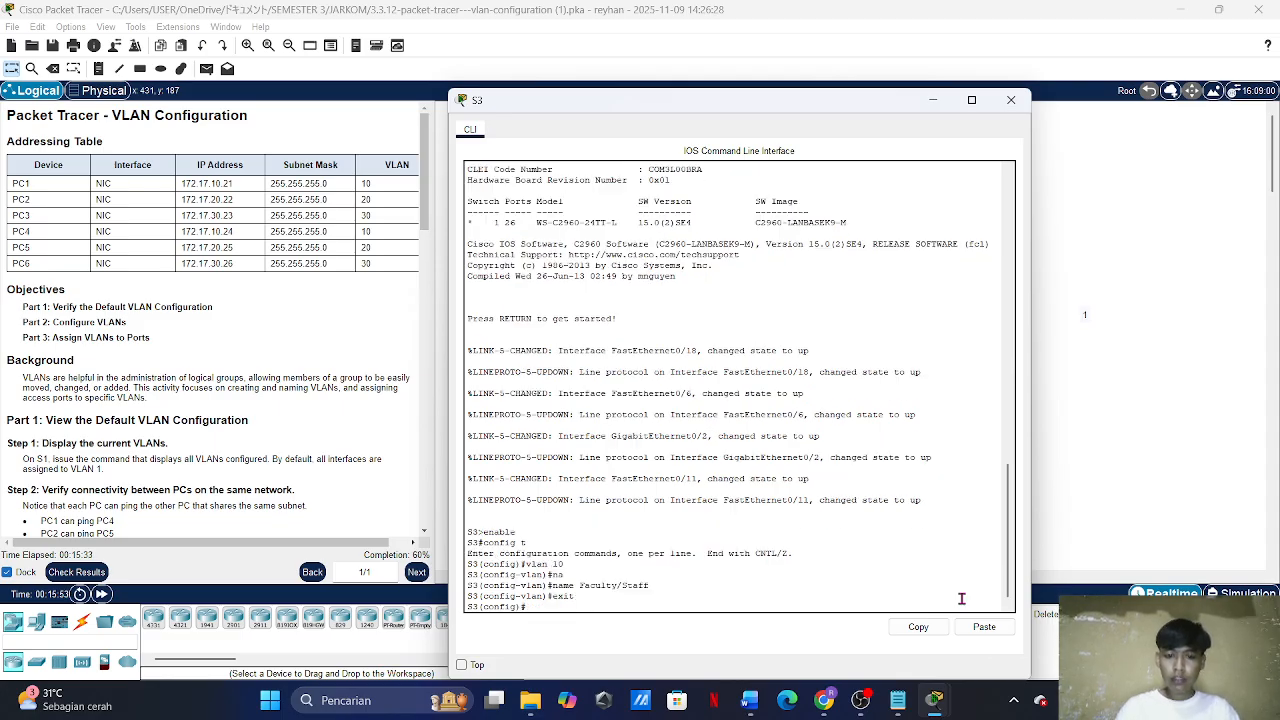
Step: Create VLAN 20 on switch S3, name it Students, and return to global configuration mode
text(vlan 20)
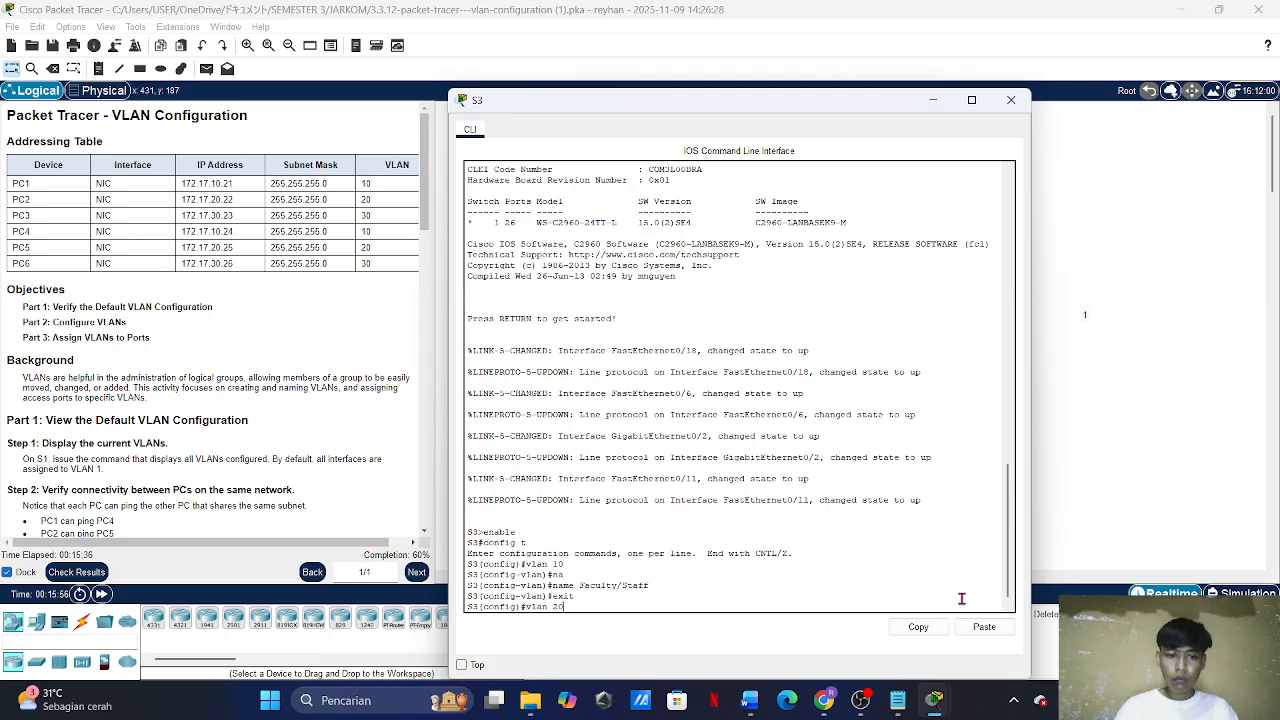
key(Return)
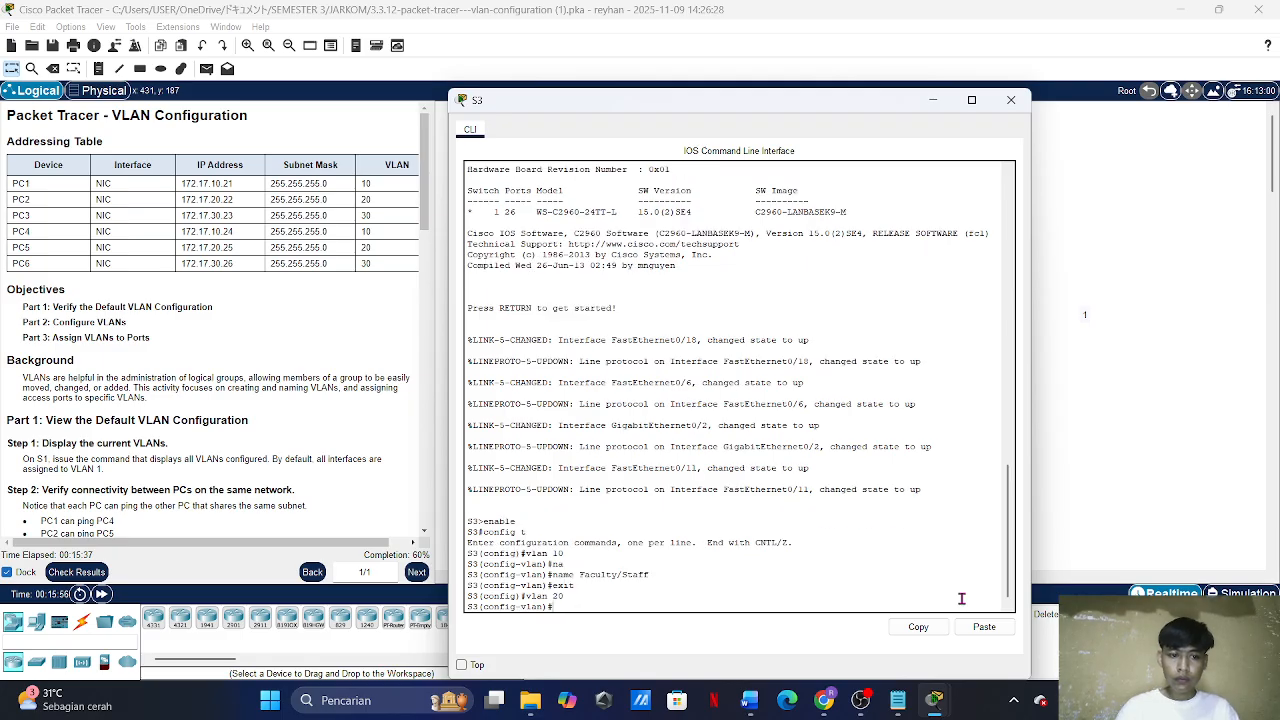
text(name)
key(Tab)
text(St)
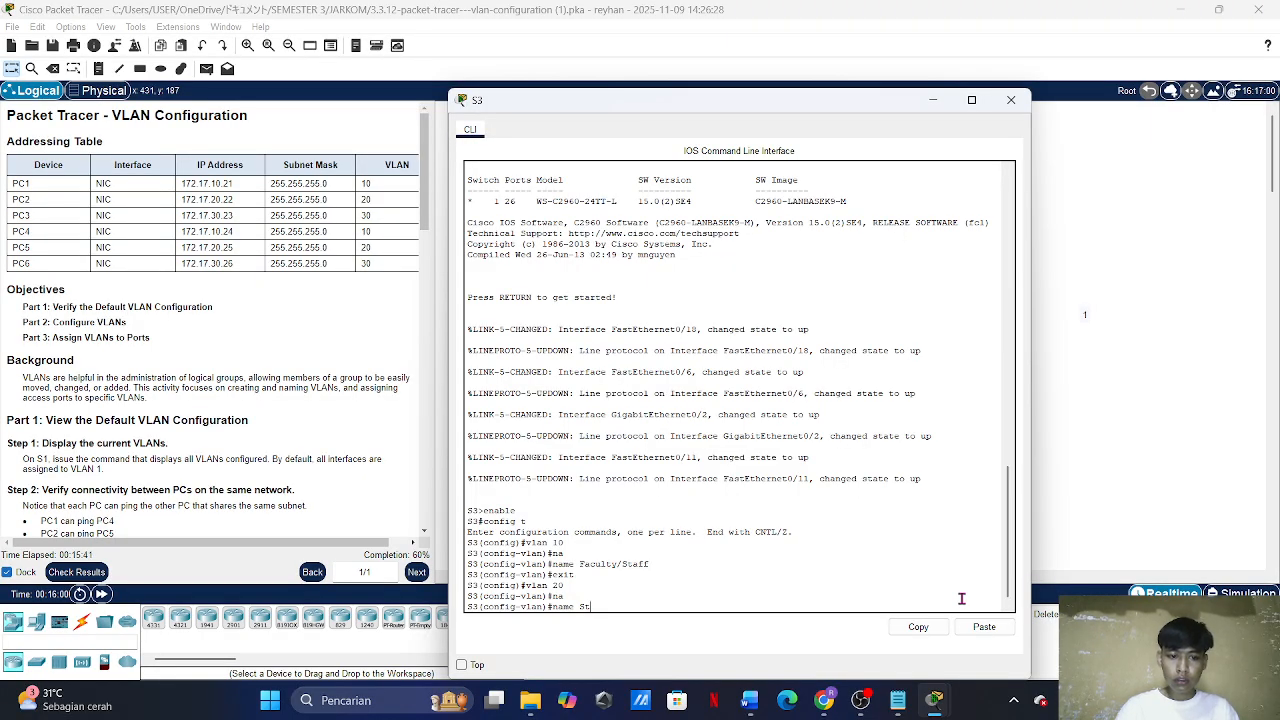
text(udents)
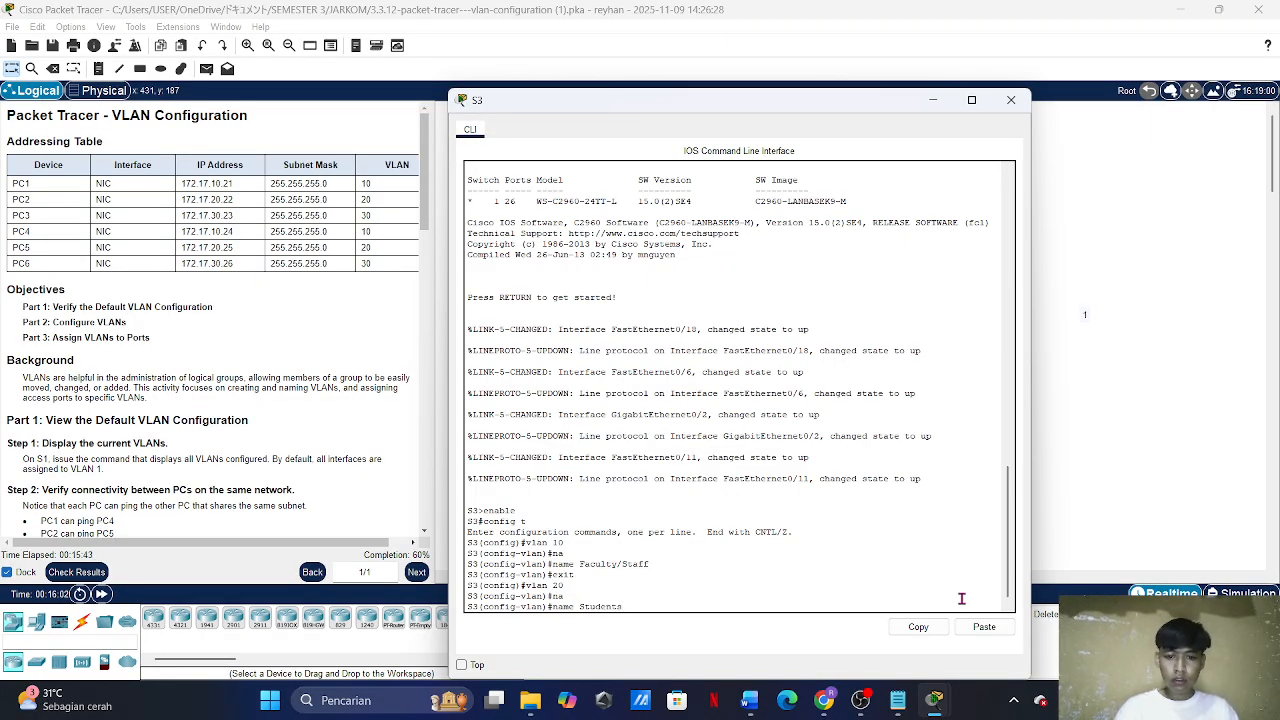
key(Return)
text(exit)
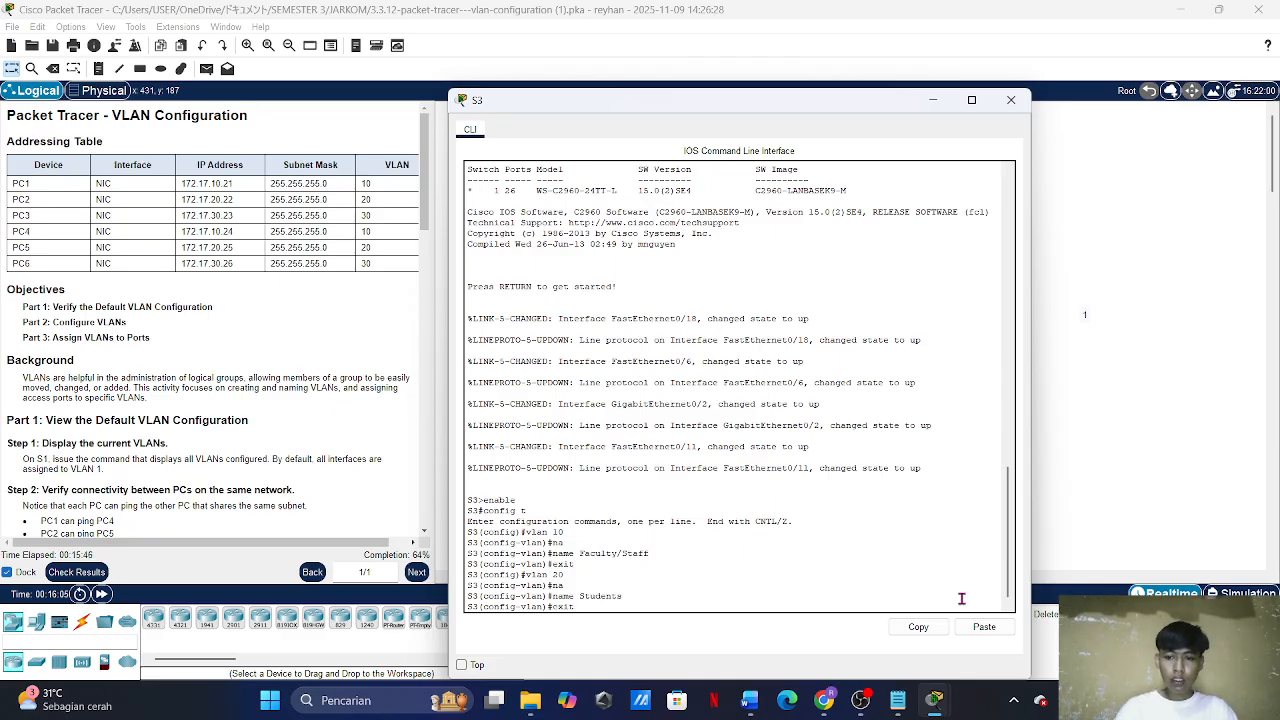
key(Return)
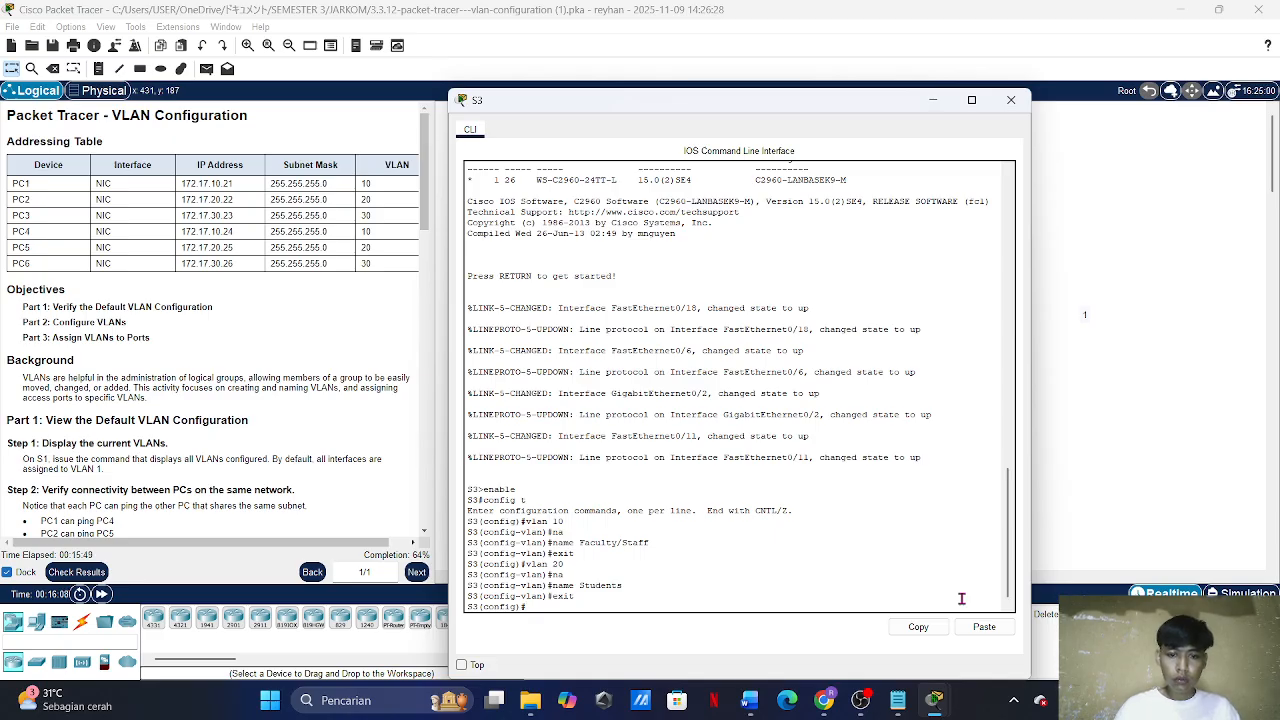
Step: Create VLAN 30 on switch S3, name it Guest(Default), and return to global configuration mode
text(vlan)
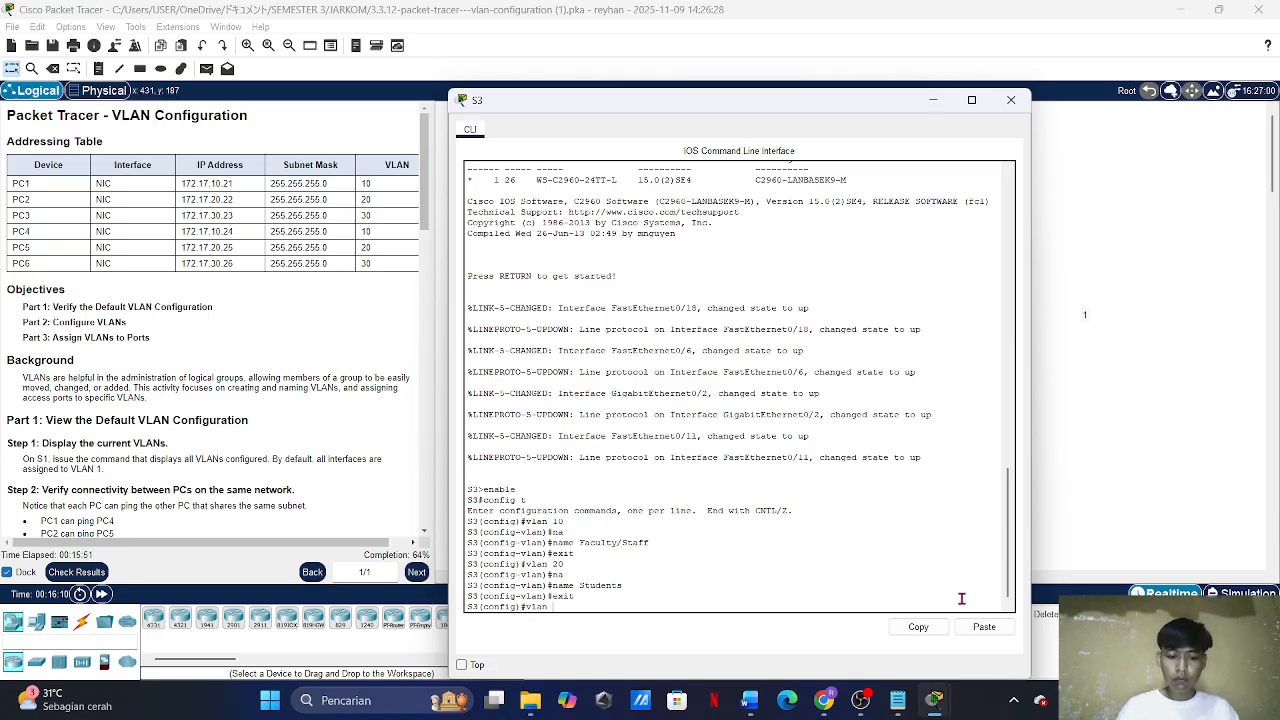
text( 30)
key(Return)
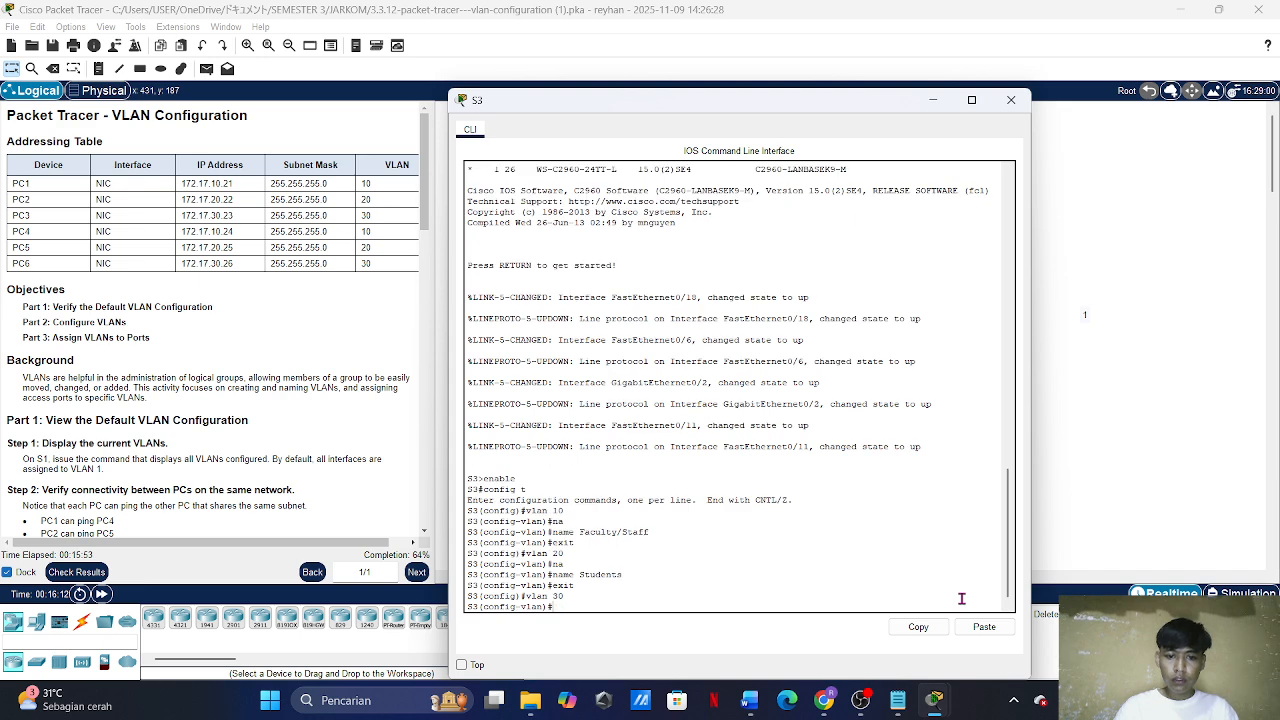
text(na)
key(Tab)
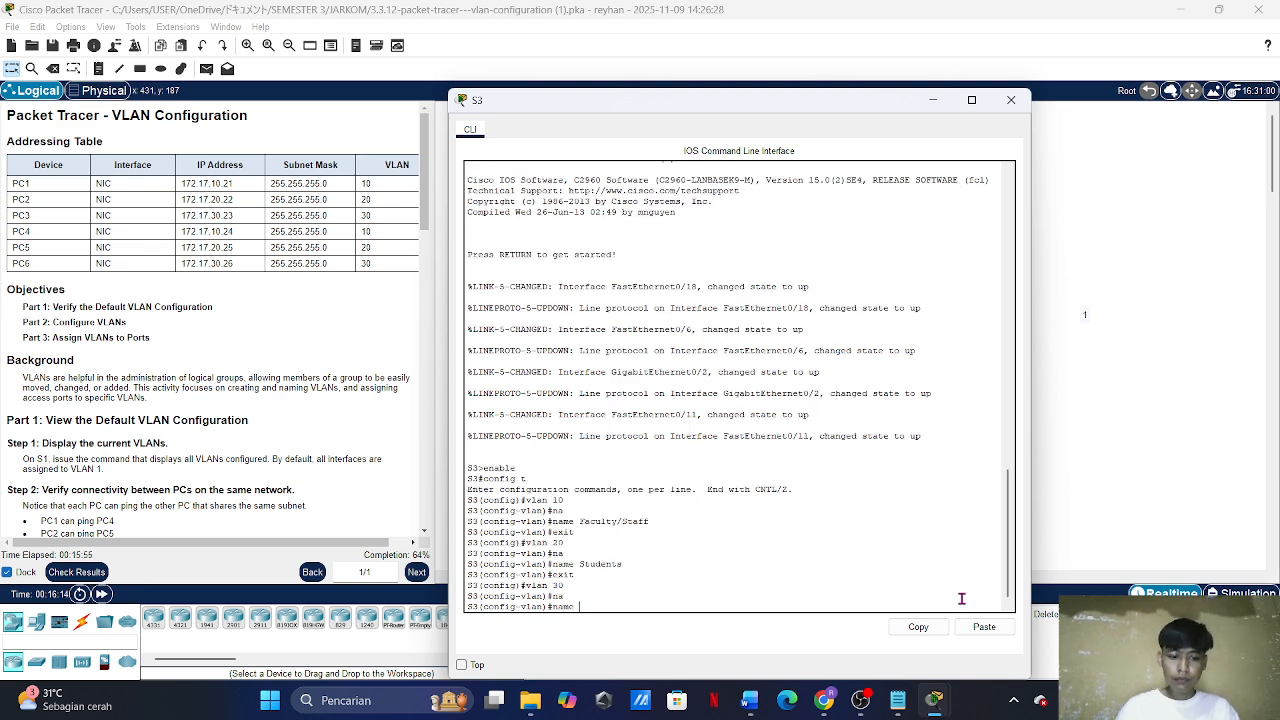
text(G)
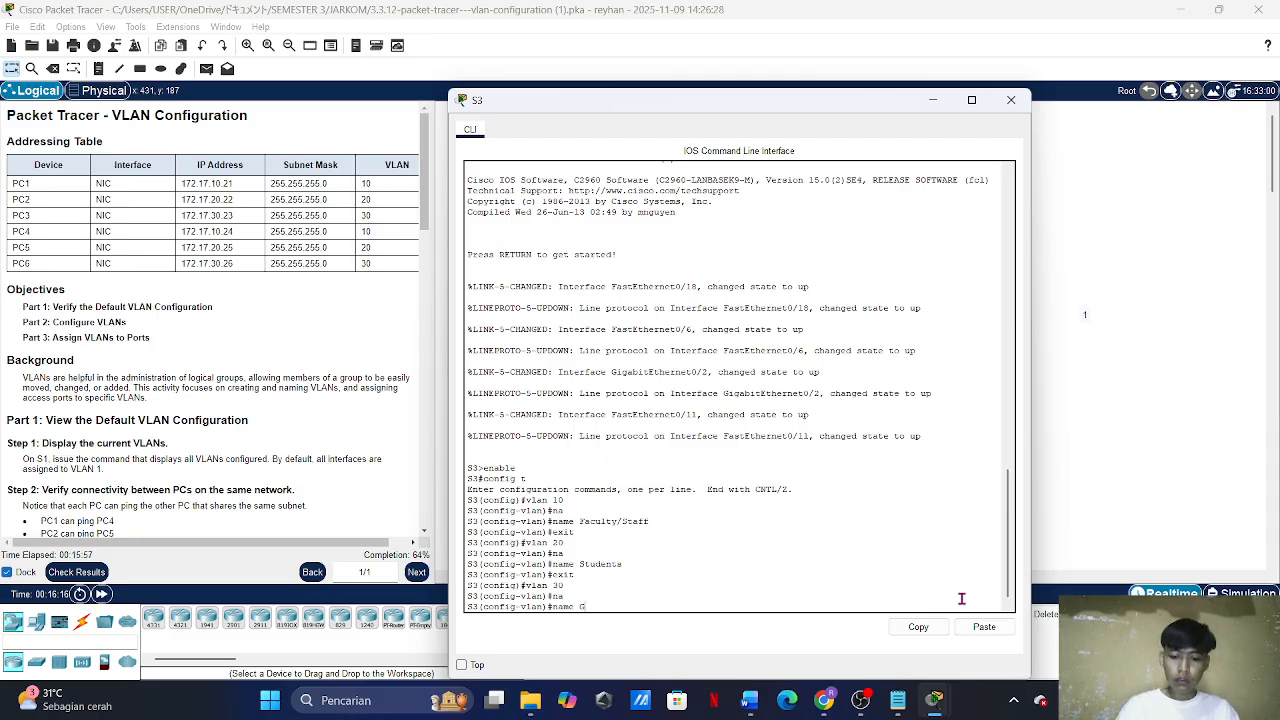
text(iuest)
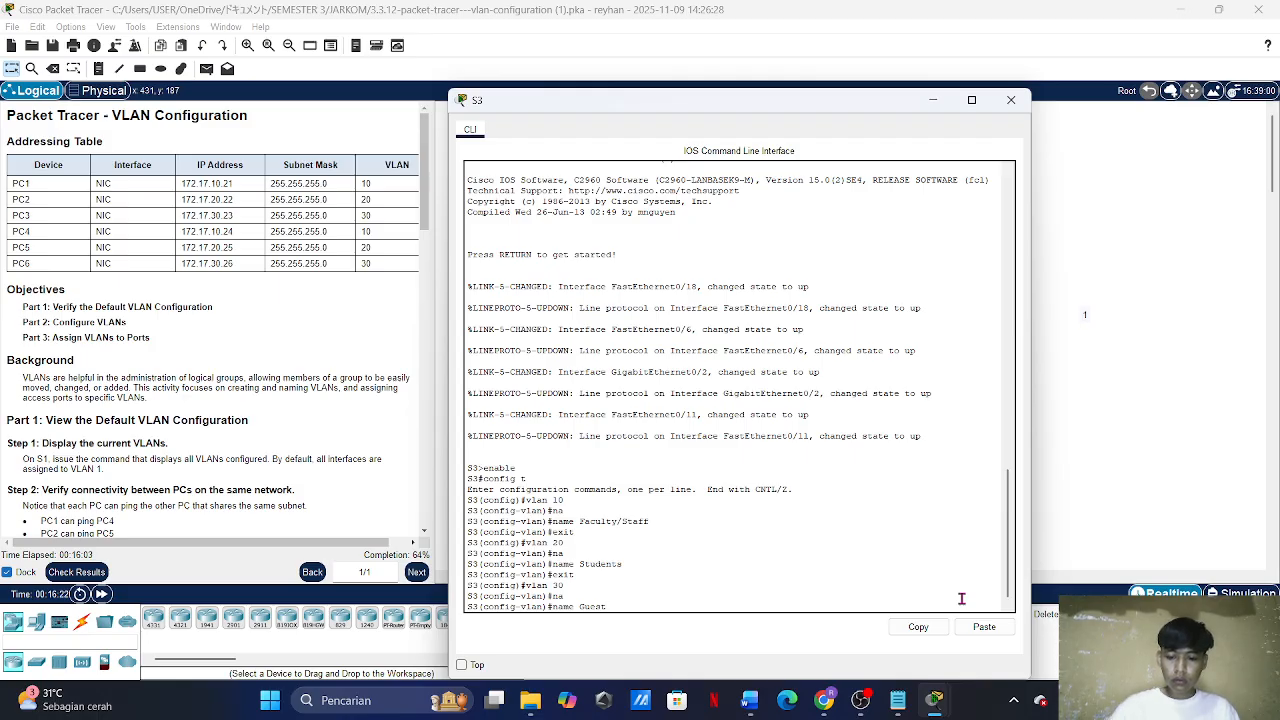
text((Defa)
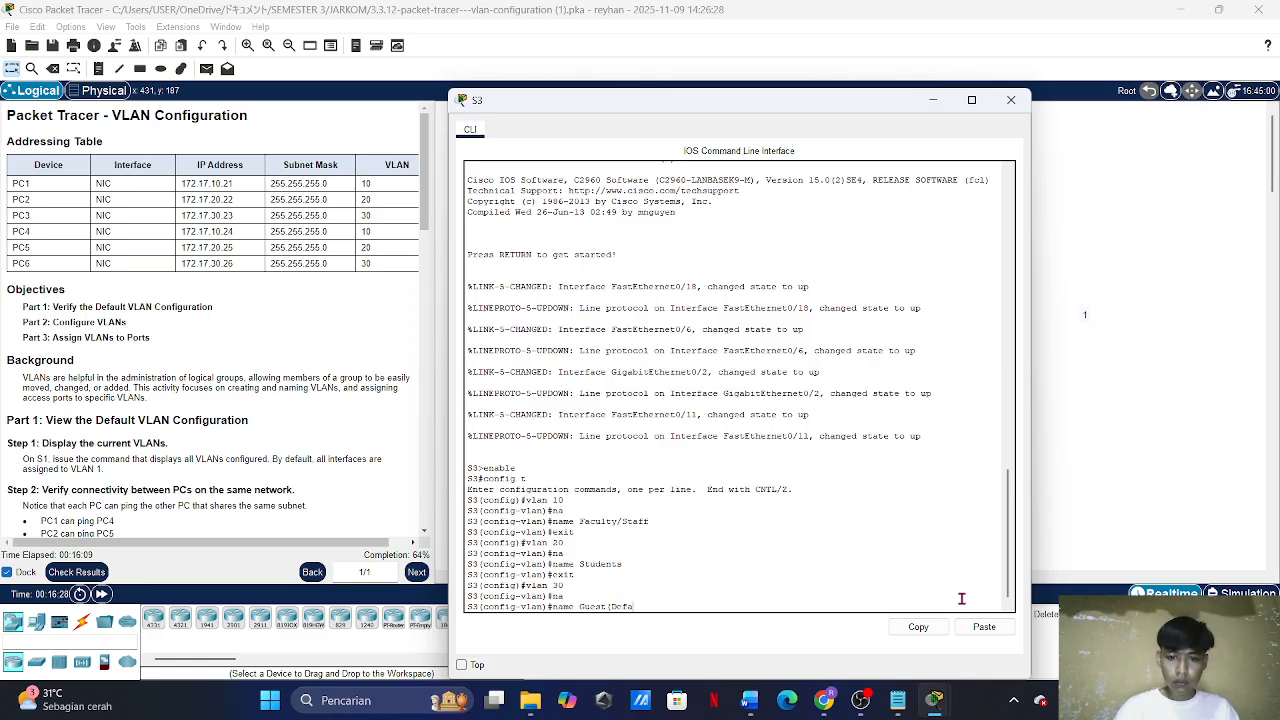
text(ult)
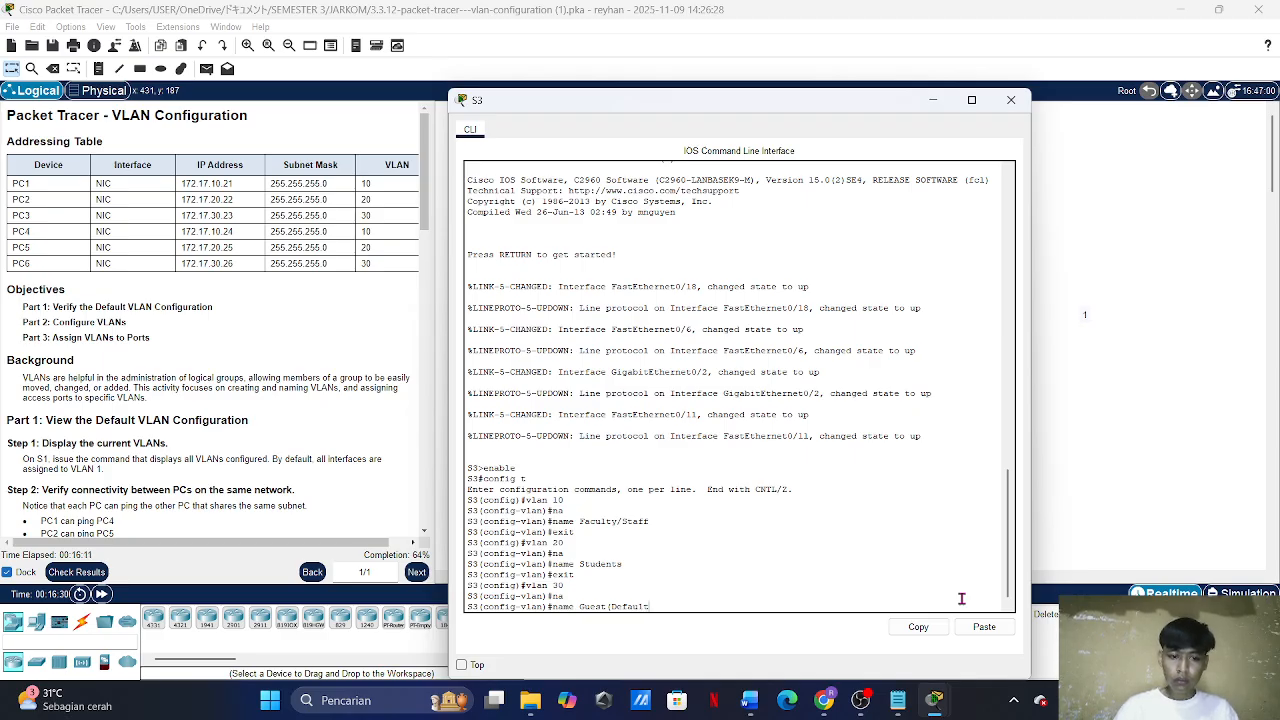
text())
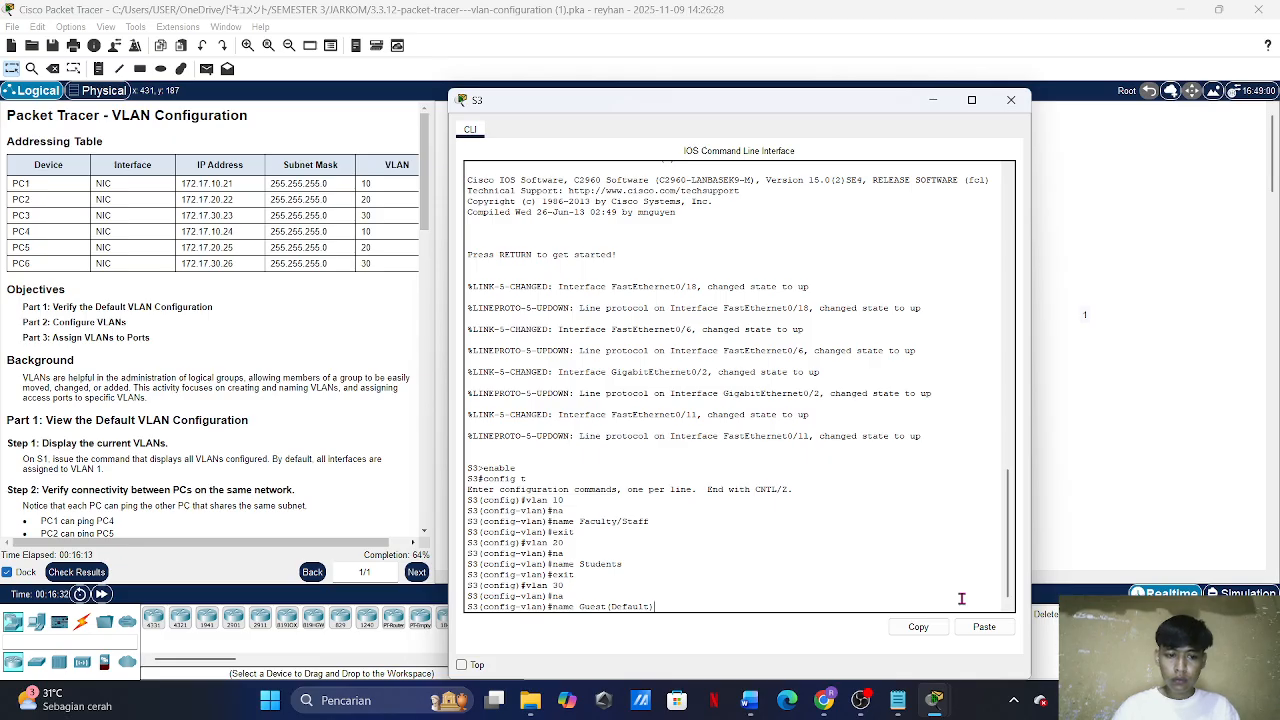
key(Return)
text(exit)
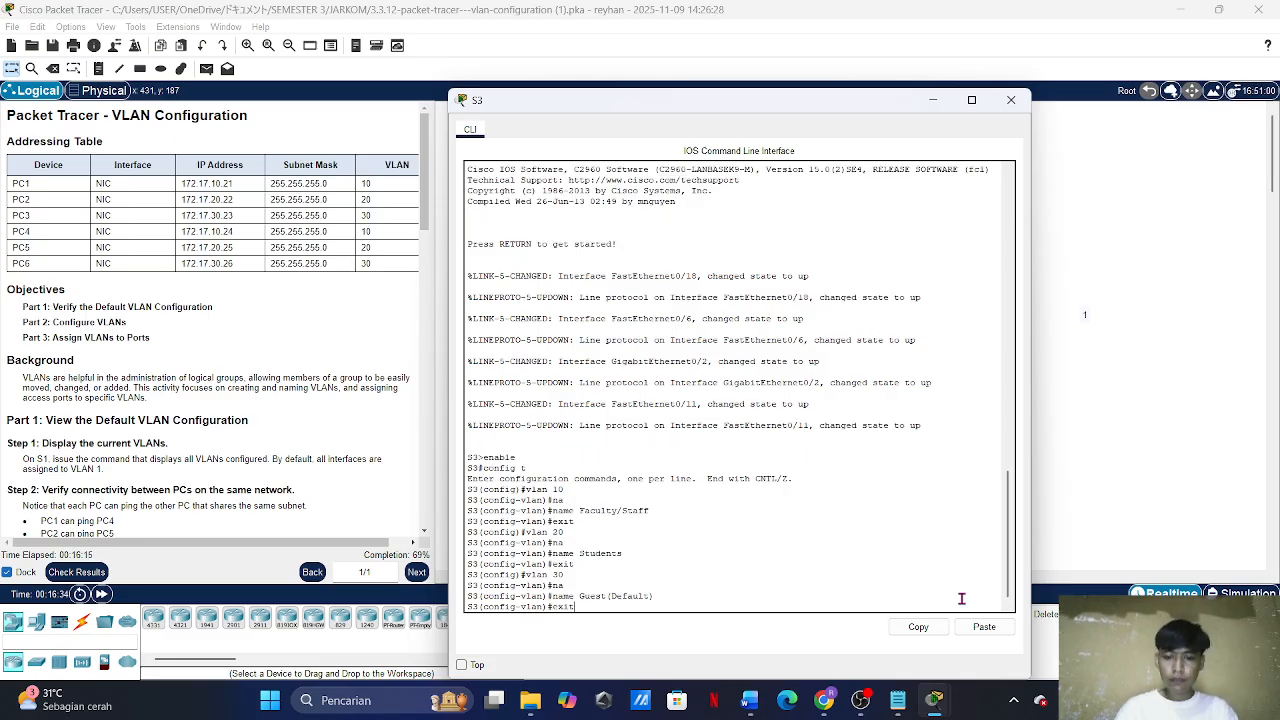
key(Return)
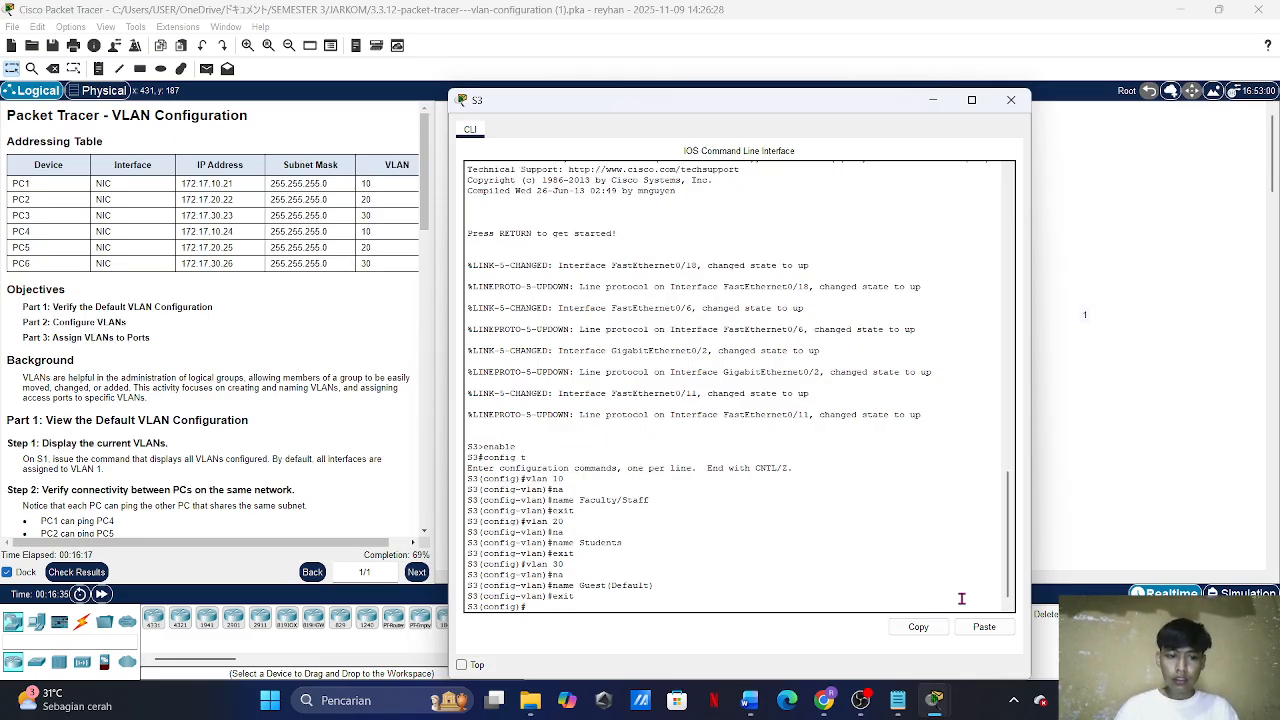
Step: Create VLAN 99 on switch S3, name it Management&Native, and return to global configuration mode
text(vlan 99)
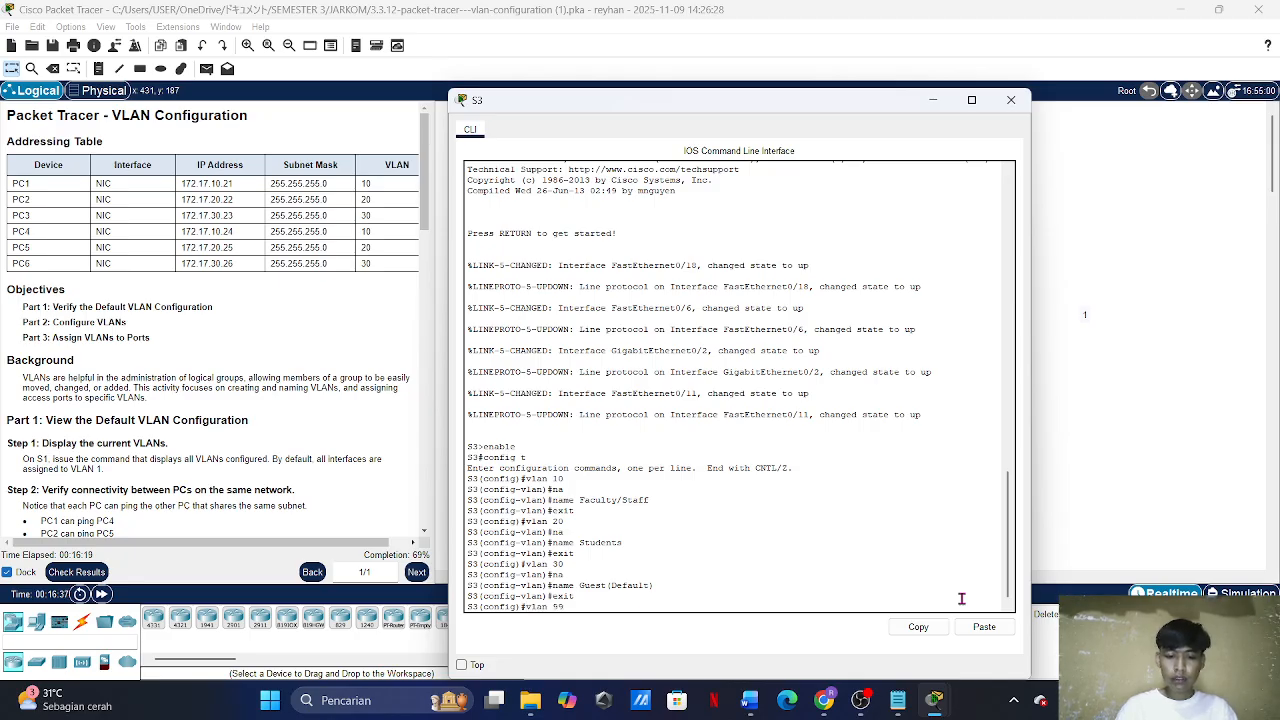
key(Return)
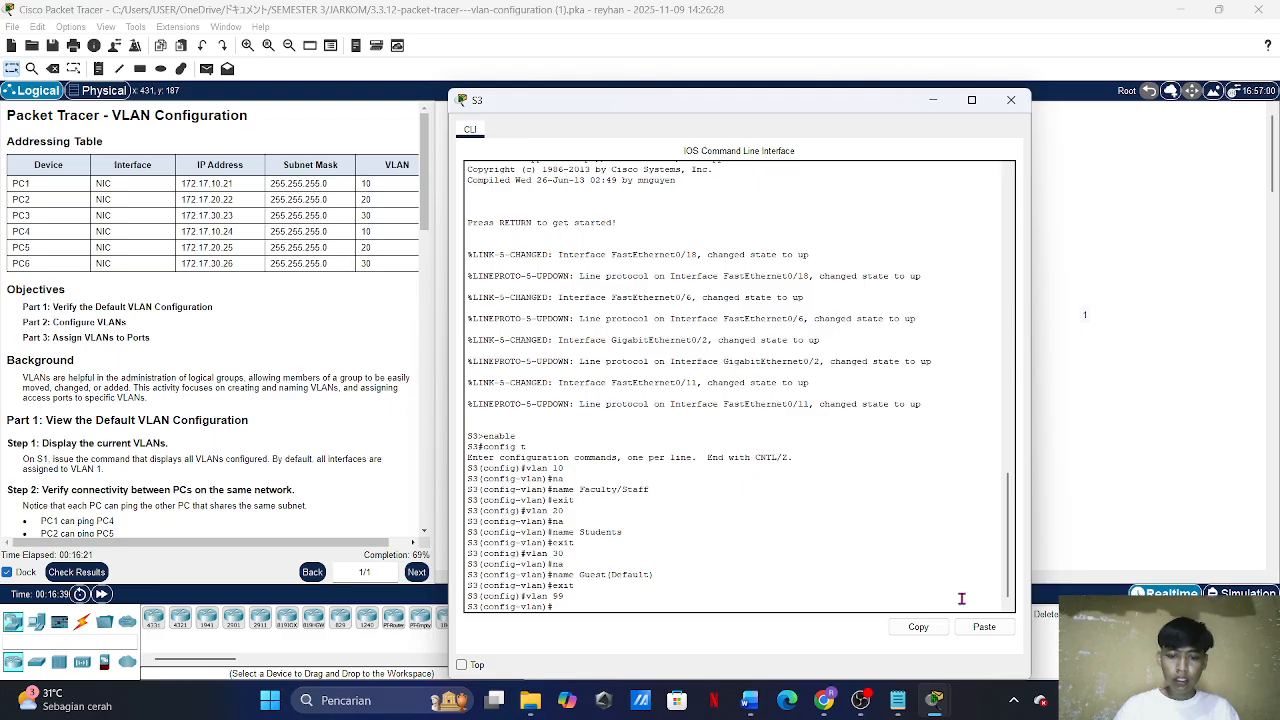
text(na)
key(Return)
text(name Ma)
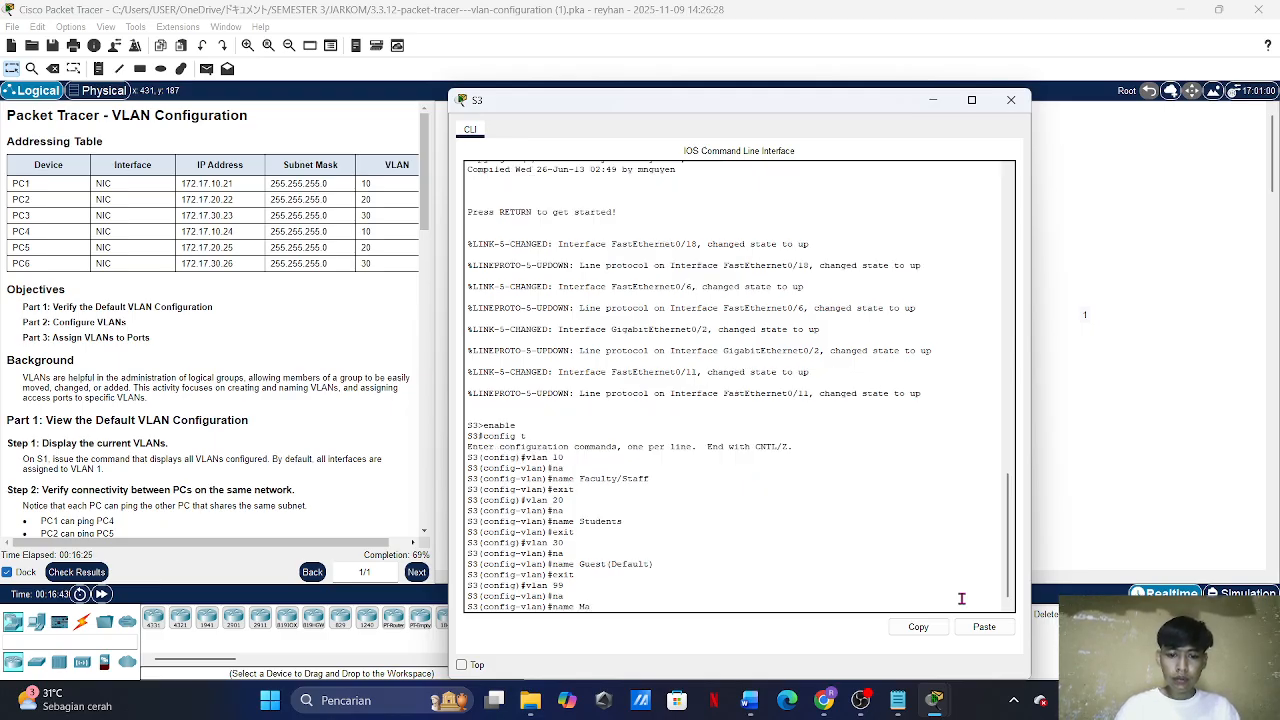
text(nagemen)
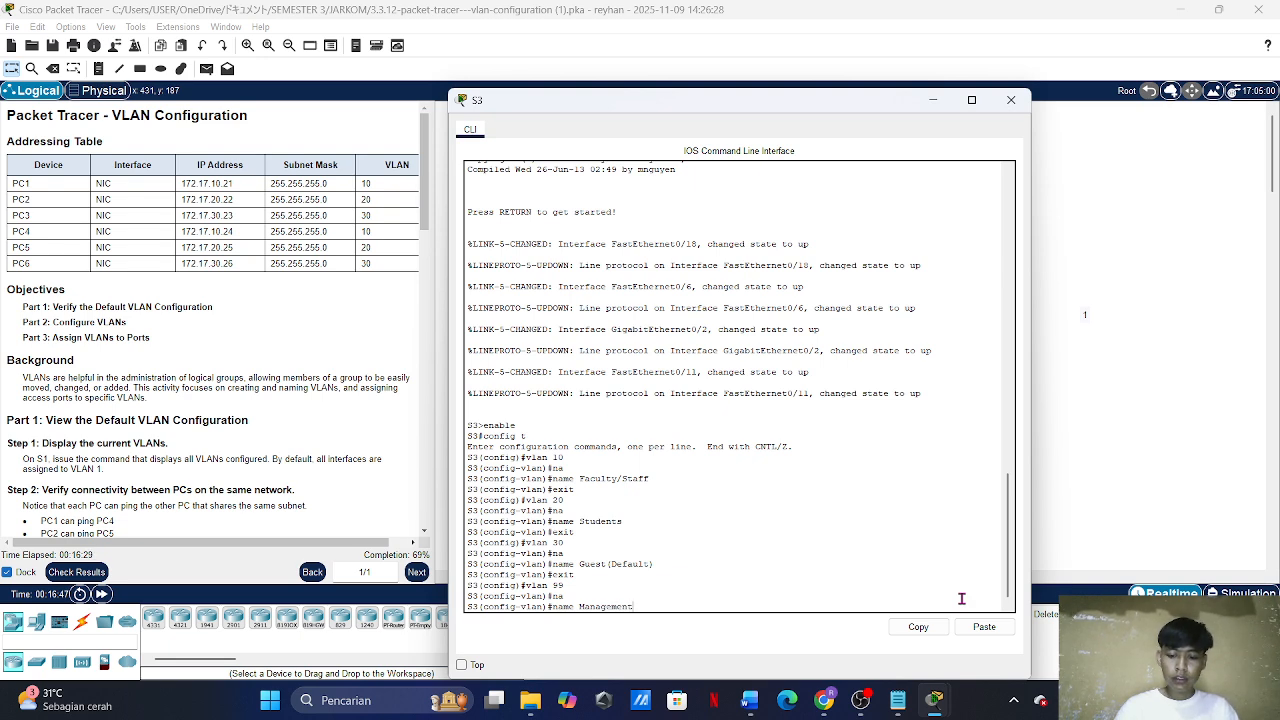
text(t)
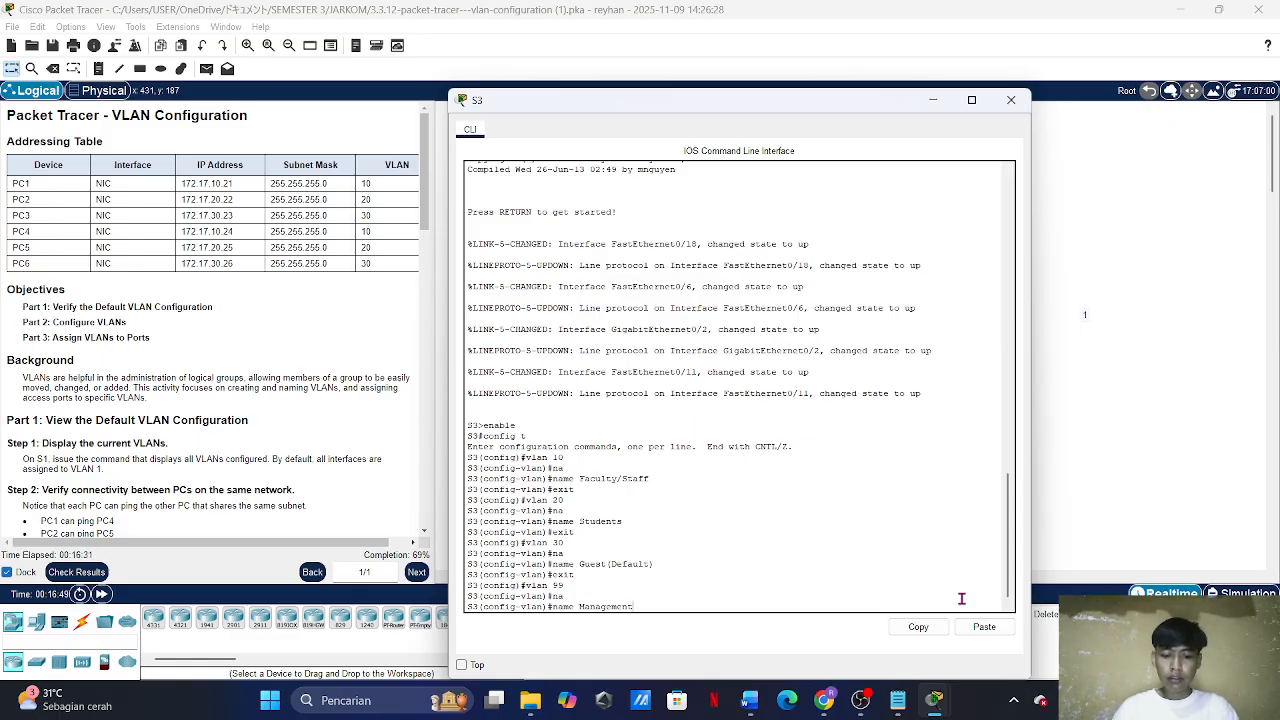
text(&N)
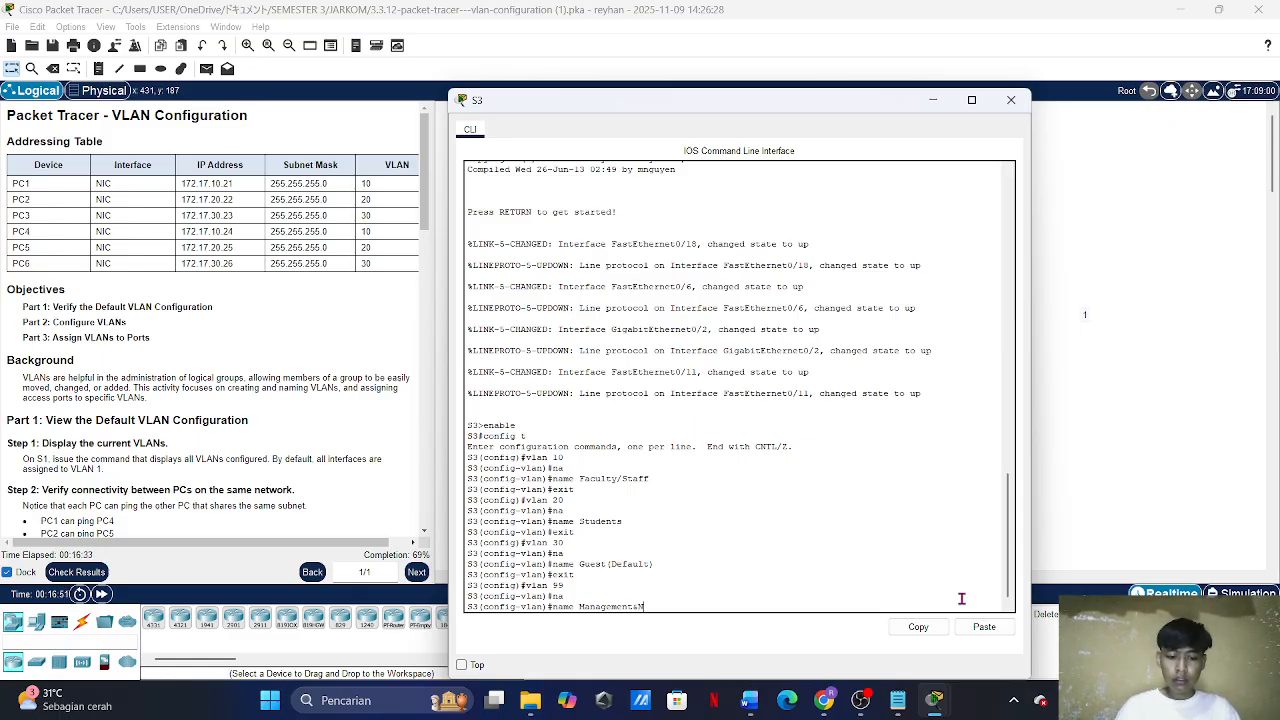
text(ative)
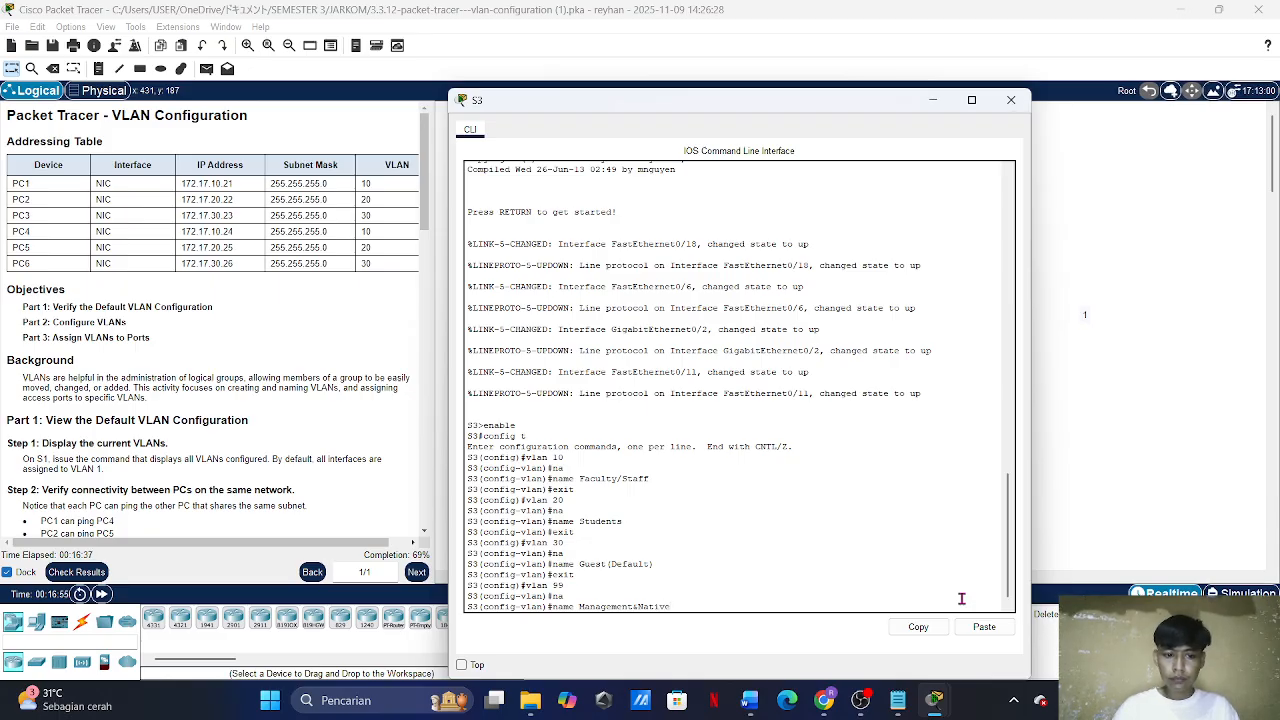
key(Return)
text(ex)
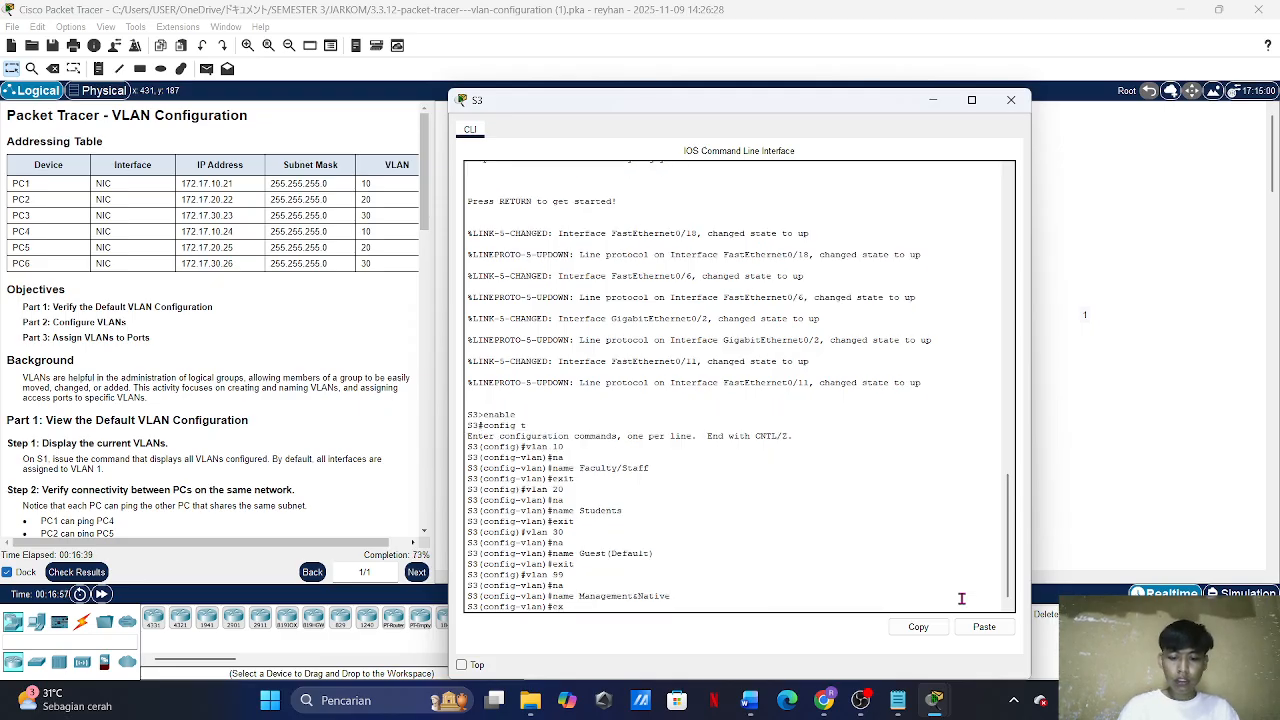
text(it)
key(Return)
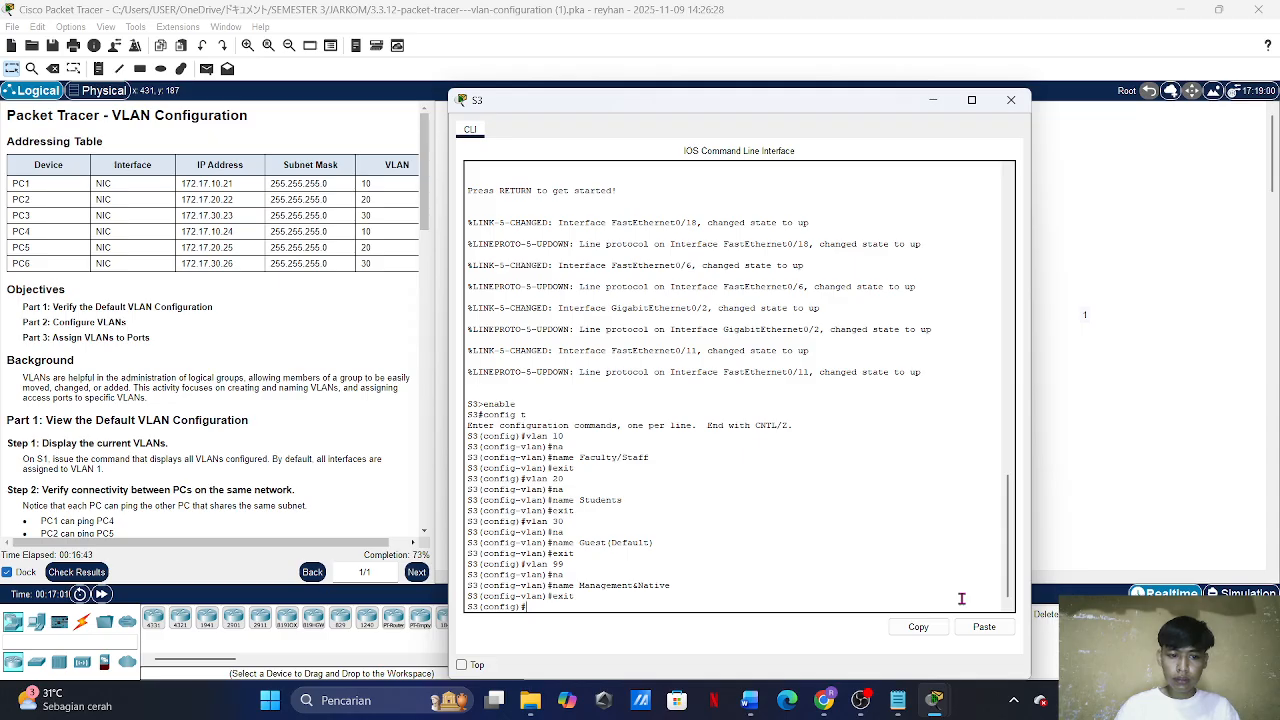
Step: Create VLAN 150 on switch S3 and begin the name command for it
text(vlan)
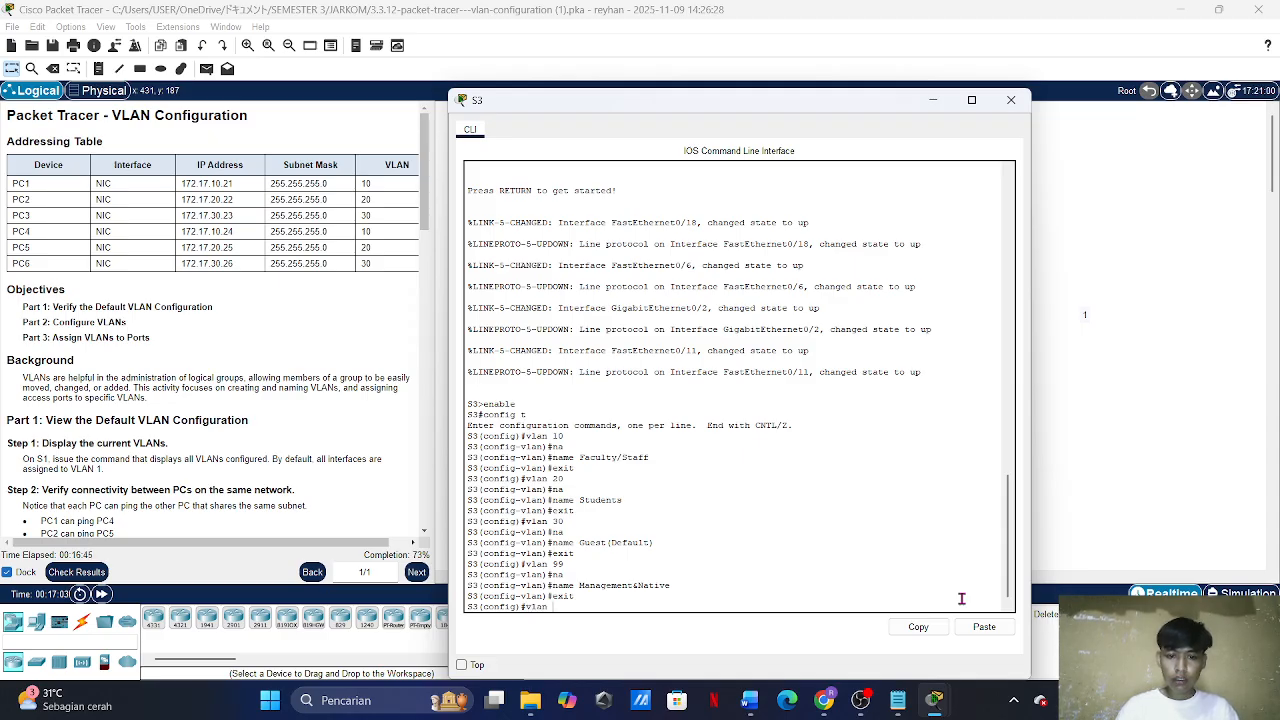
text( 150)
key(Return)
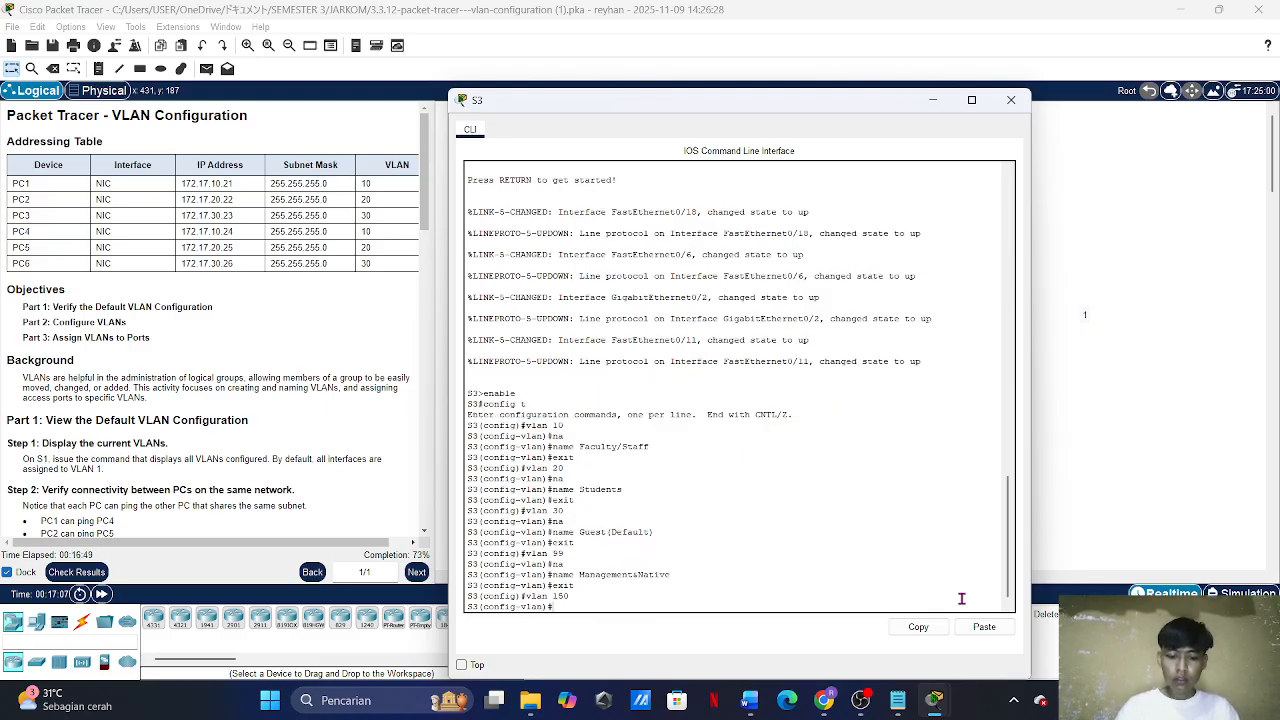
text(na)
key(Tab)
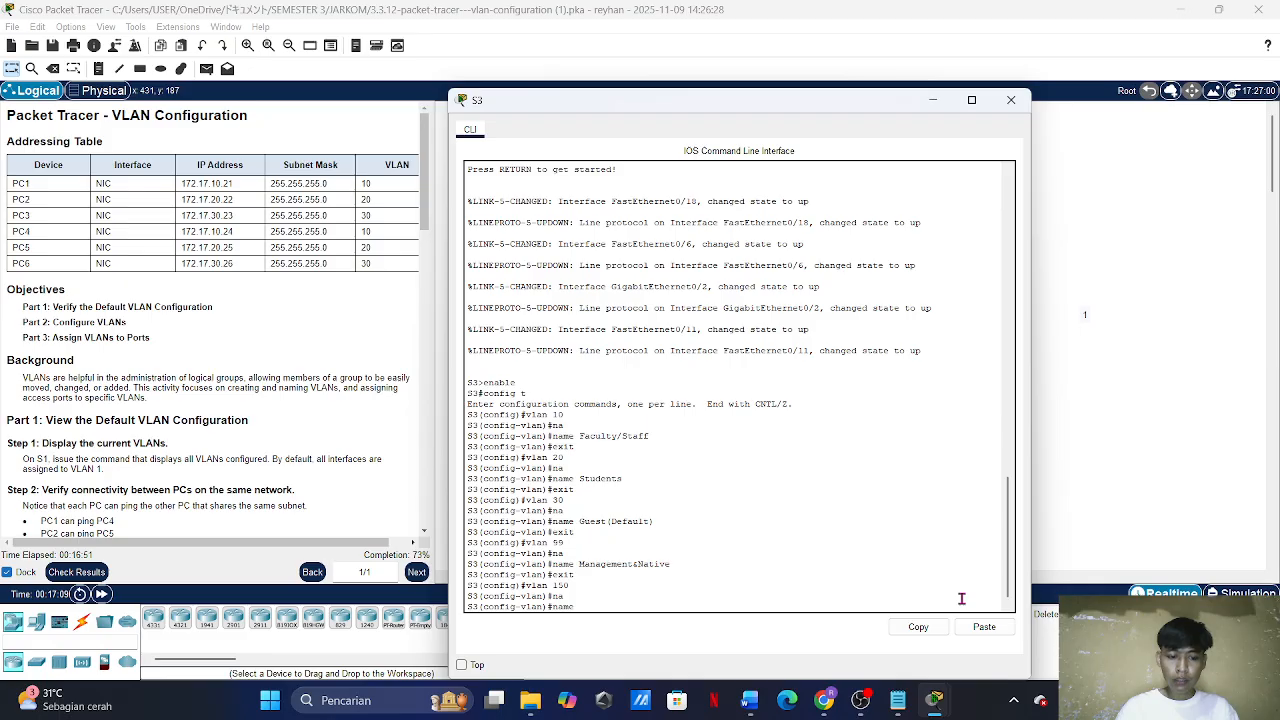
Step: Name VLAN 150 VOICE on S3 and return to global configuration mode
text(VOICE)
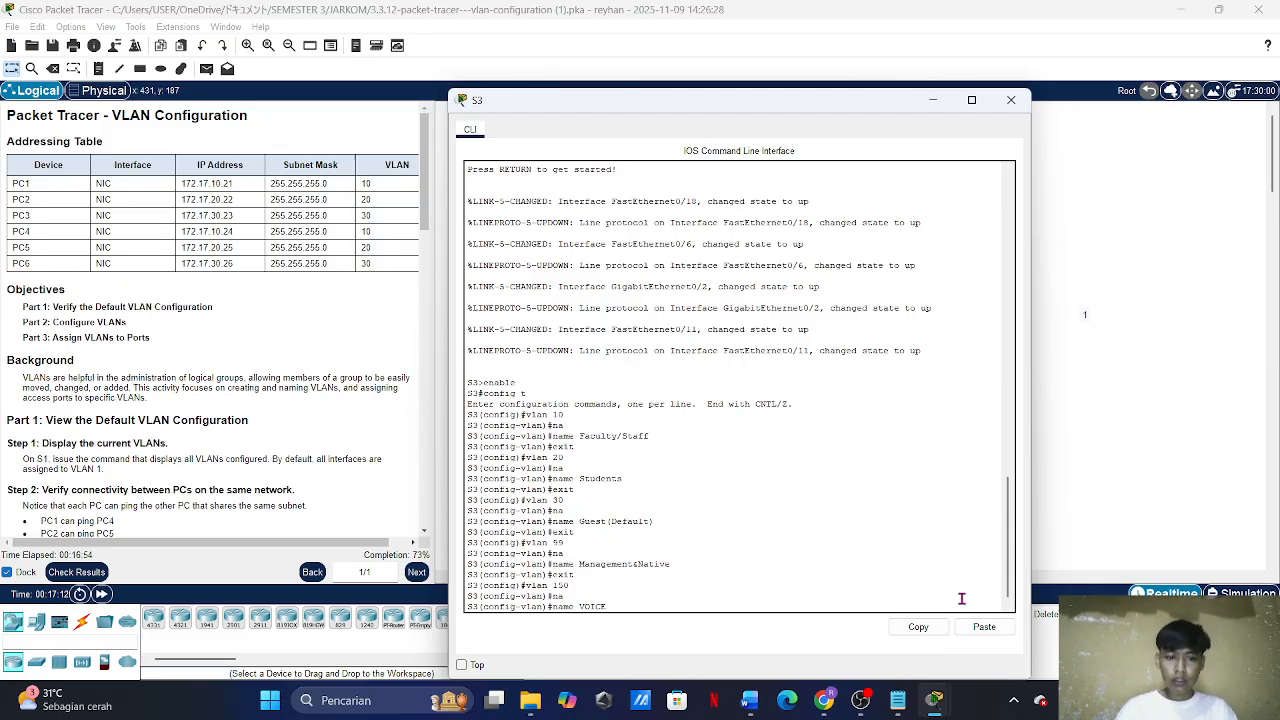
key(Return)
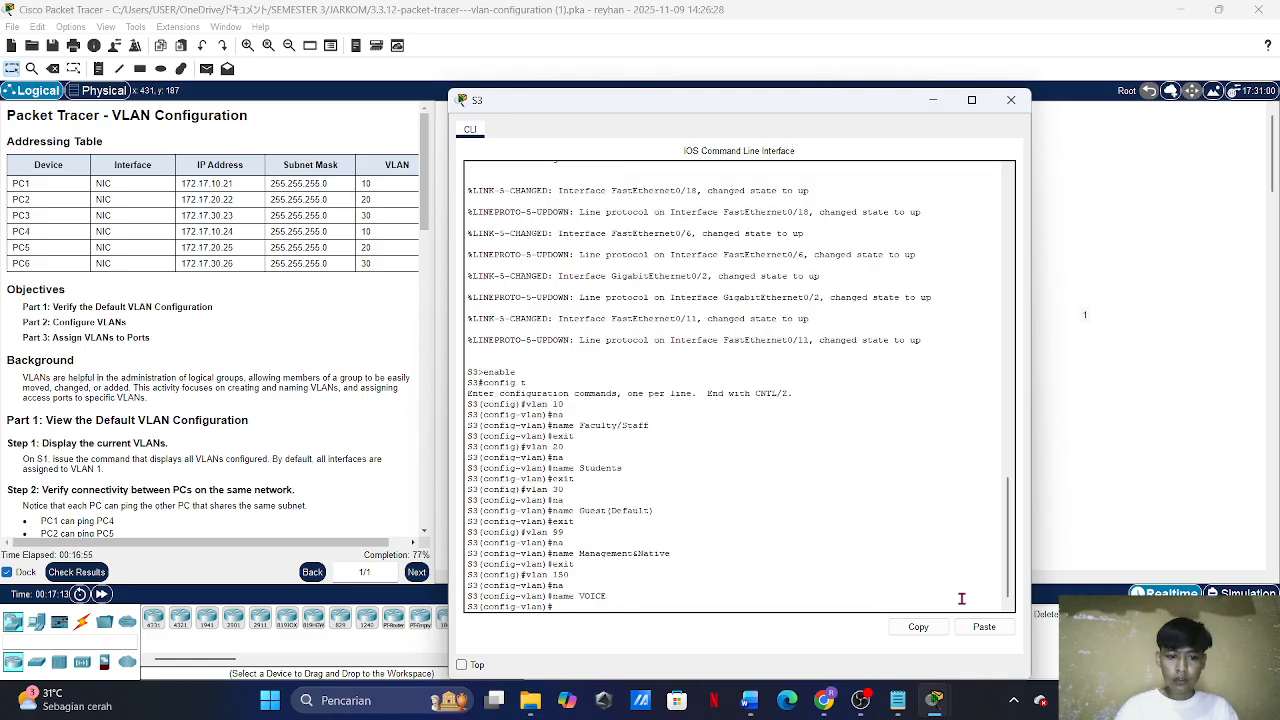
text(ex)
key(Tab)
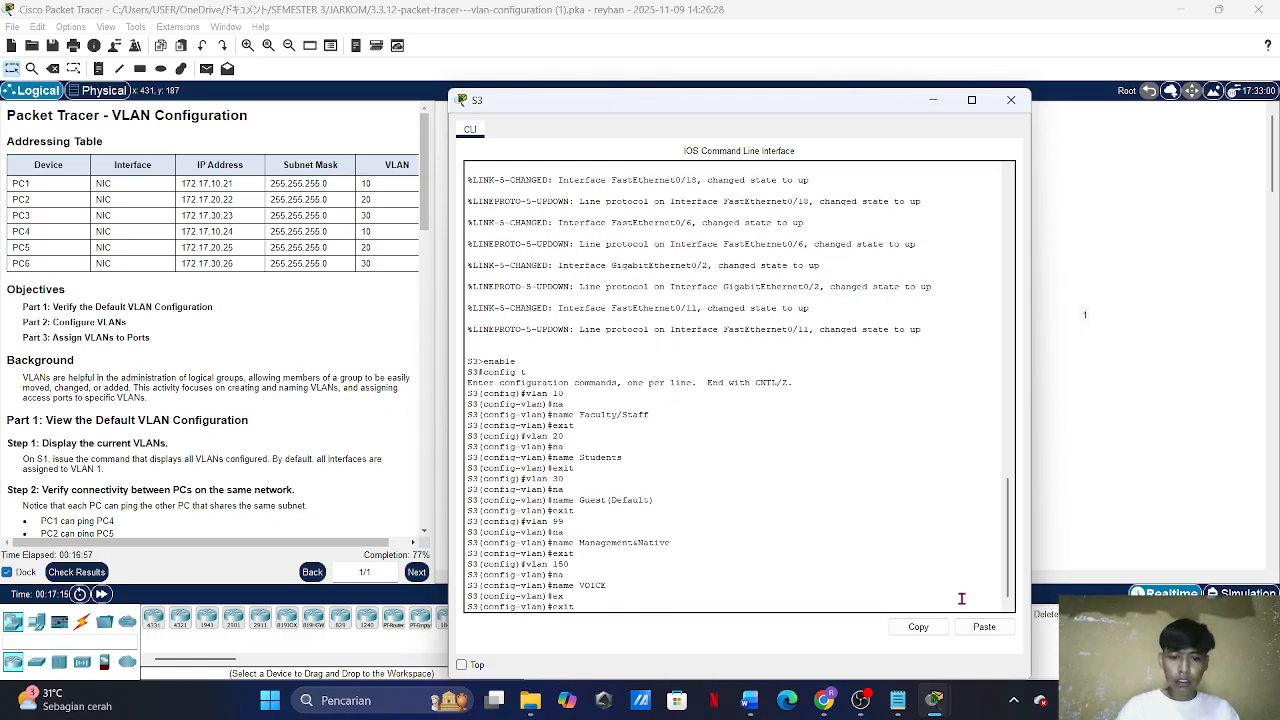
key(Return)
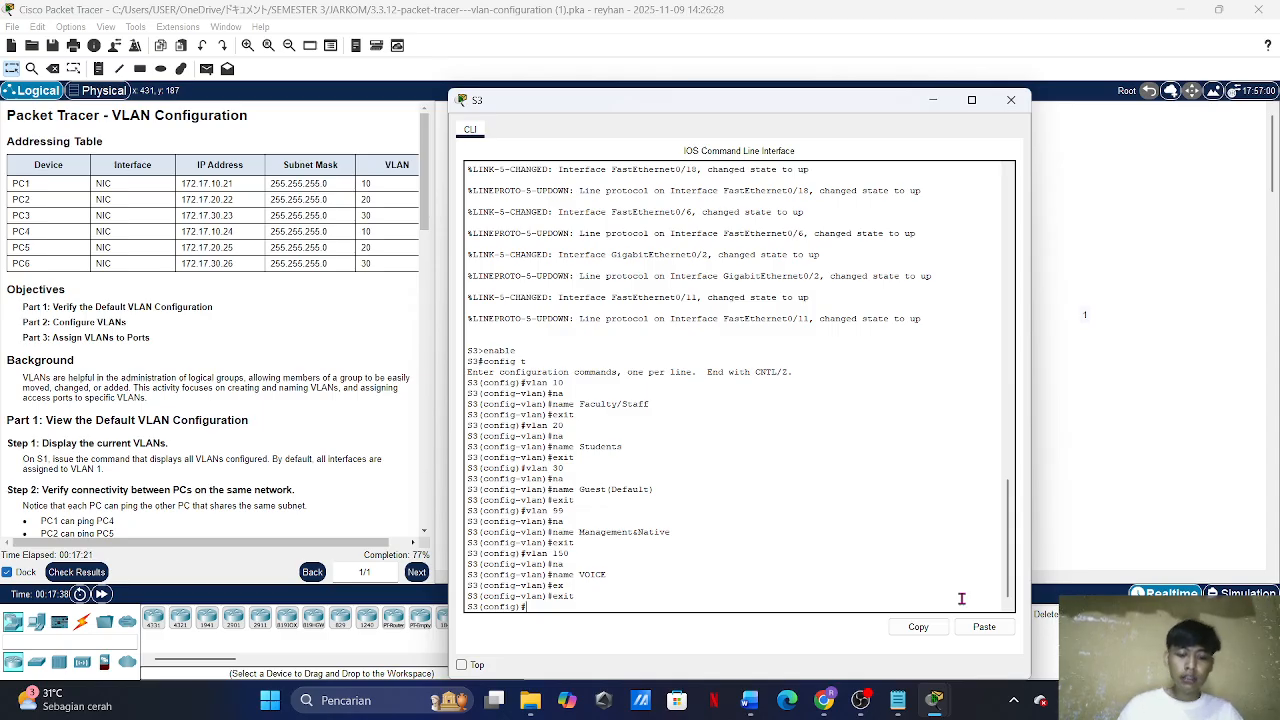
Step: Enter configuration for interface f0/11 on S3 and set its switchport mode to access
text(int)
key(Tab)
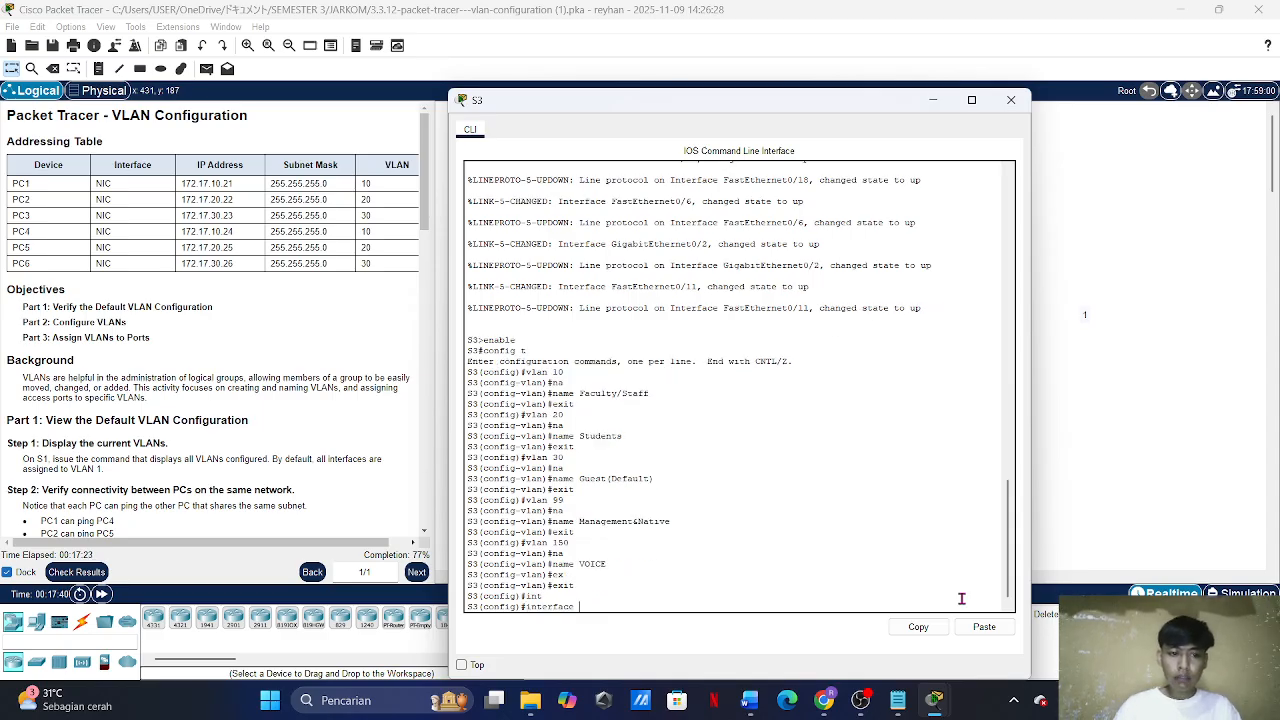
text(f)
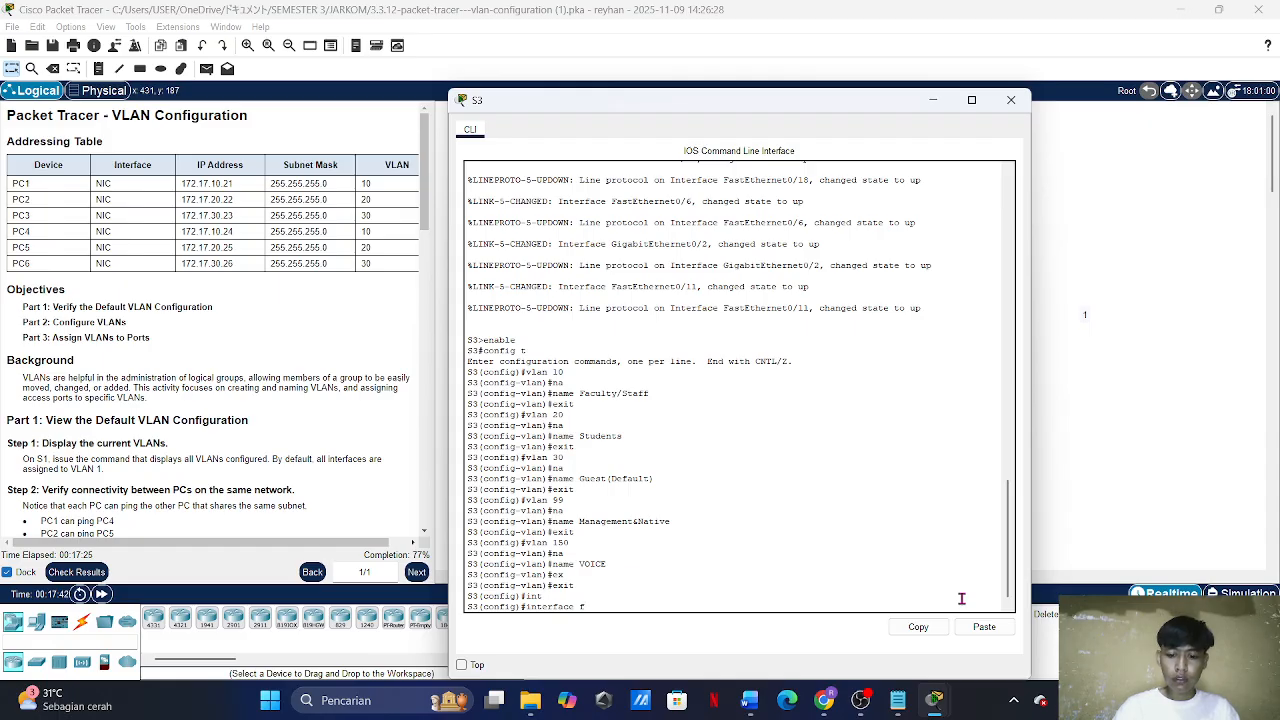
text(0/11)
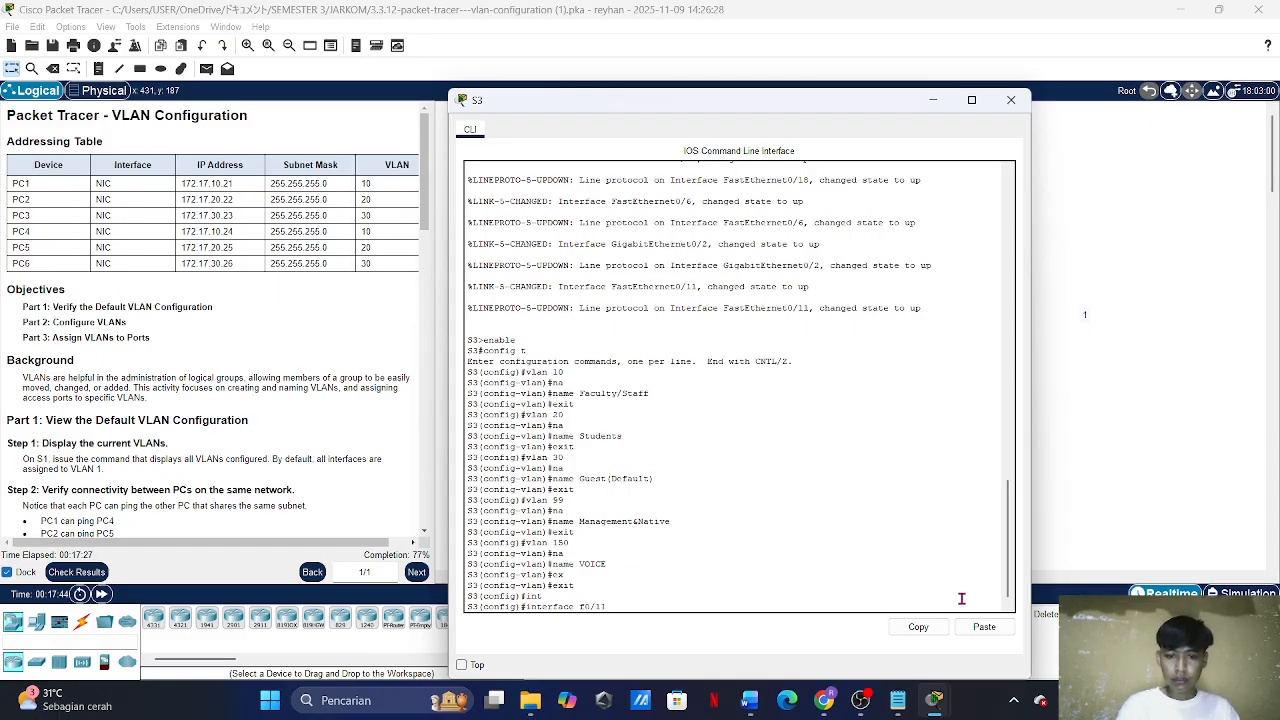
key(Return)
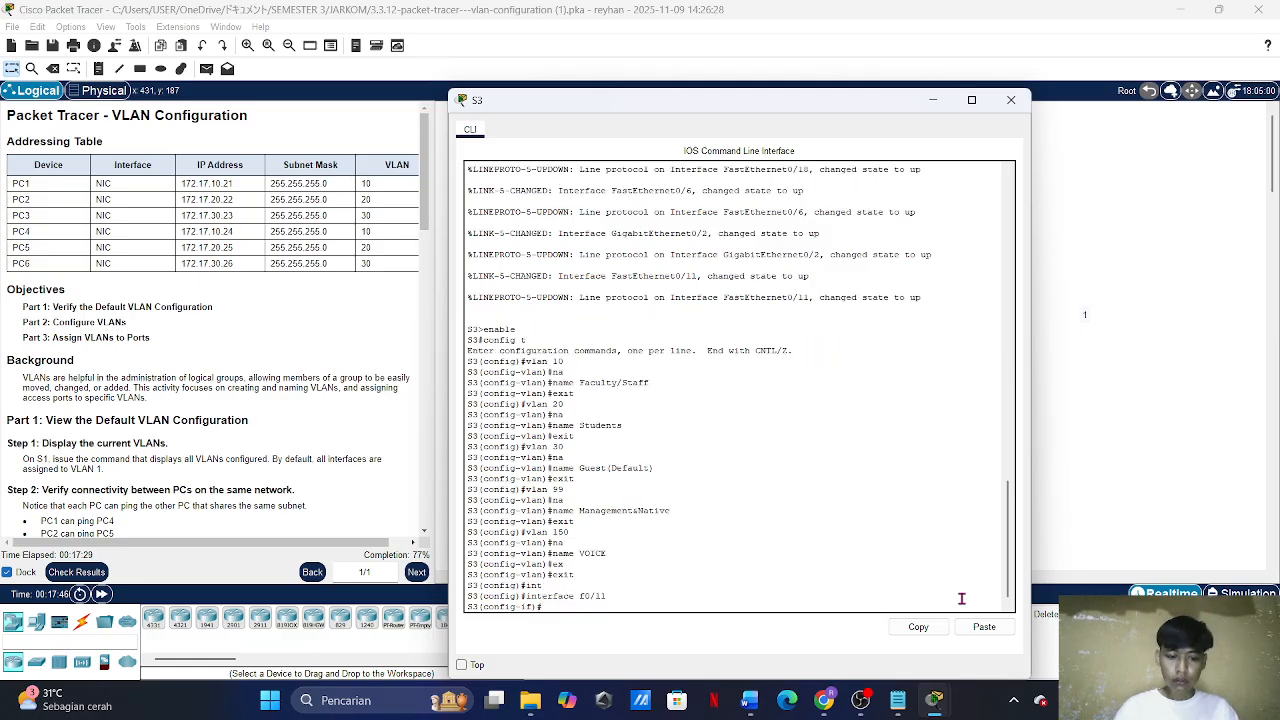
text(sw)
key(Tab)
text(m)
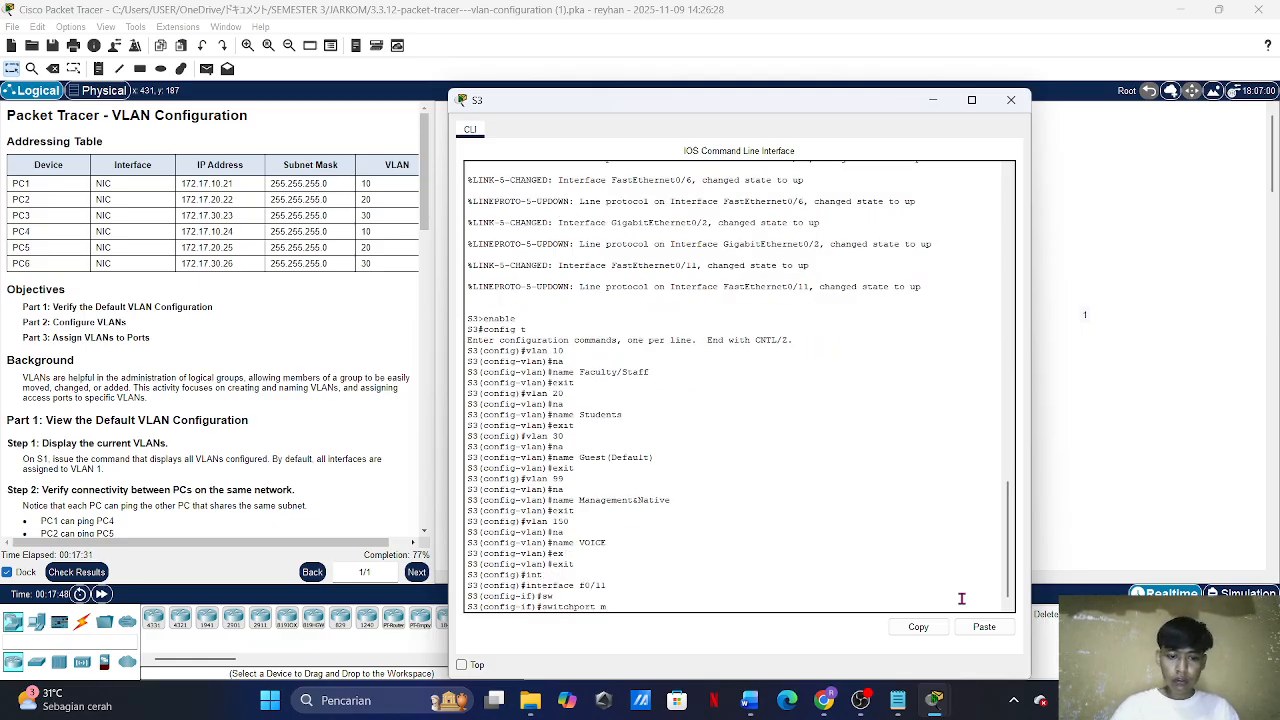
text(od)
key(Tab)
text(ac)
key(Tab)
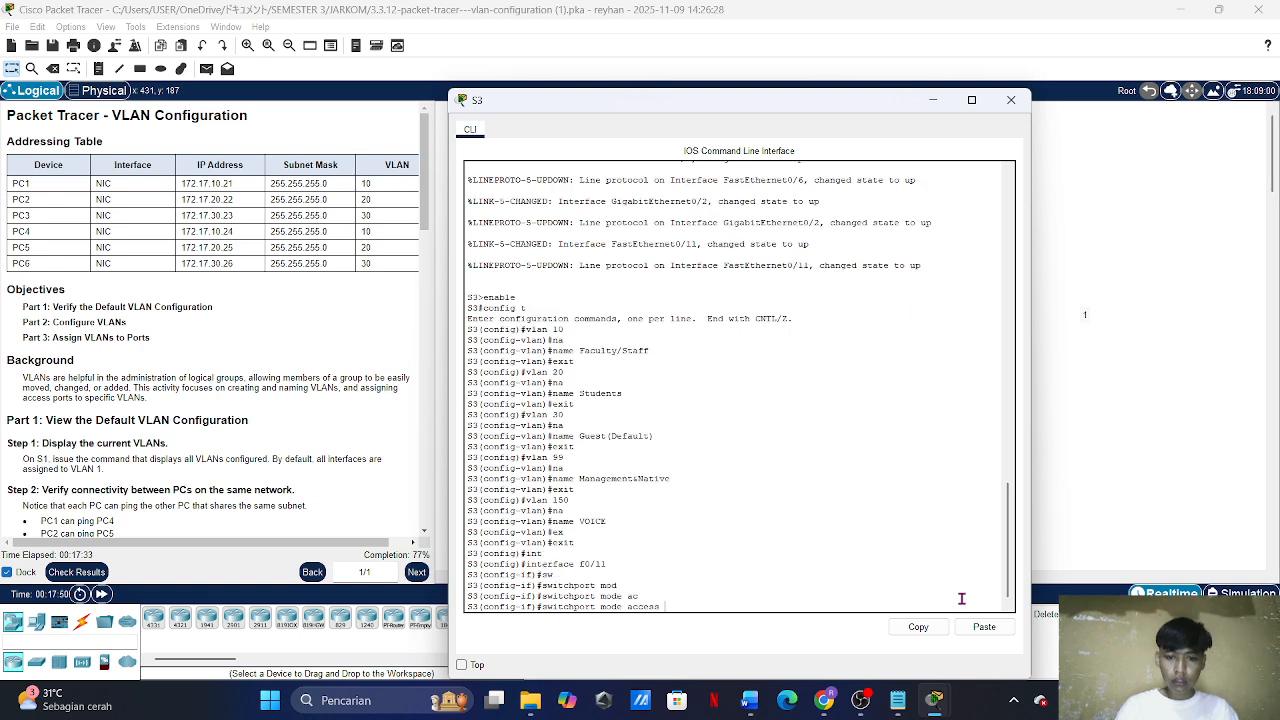
key(Return)
Step: Assign interface f0/11 to access VLAN 10
text(sw)
key(Tab)
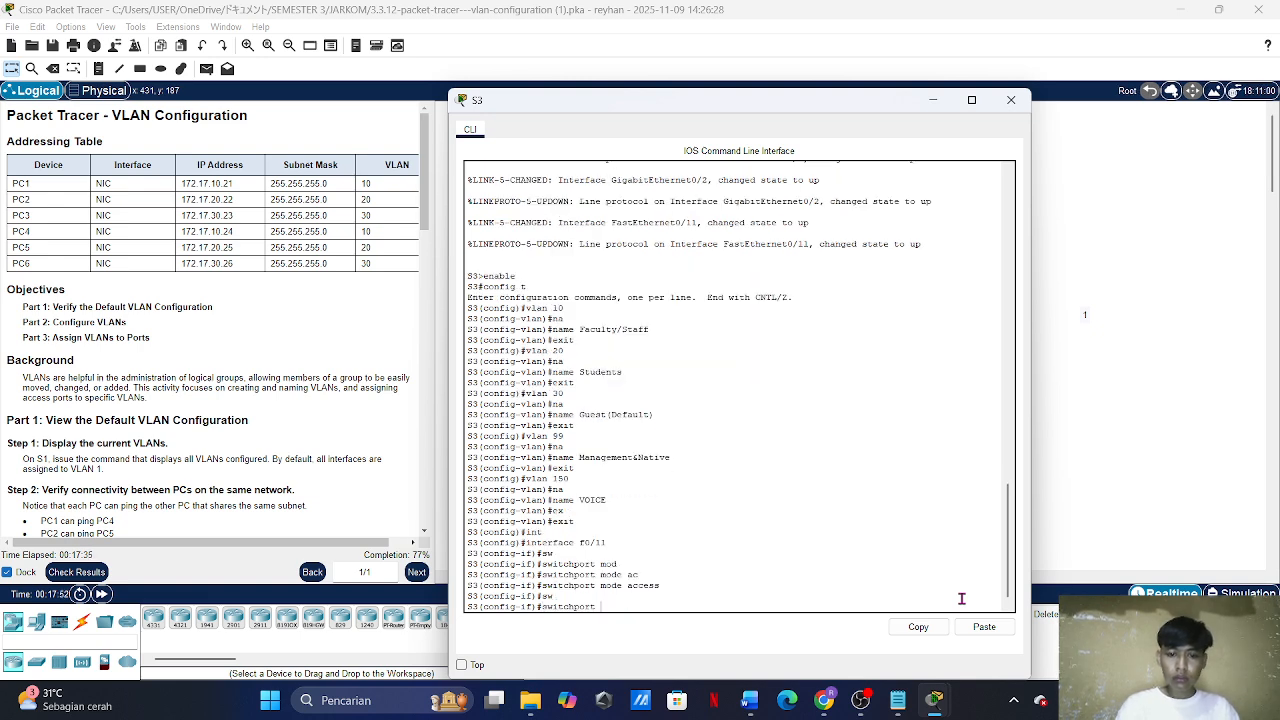
text(ac)
key(Tab)
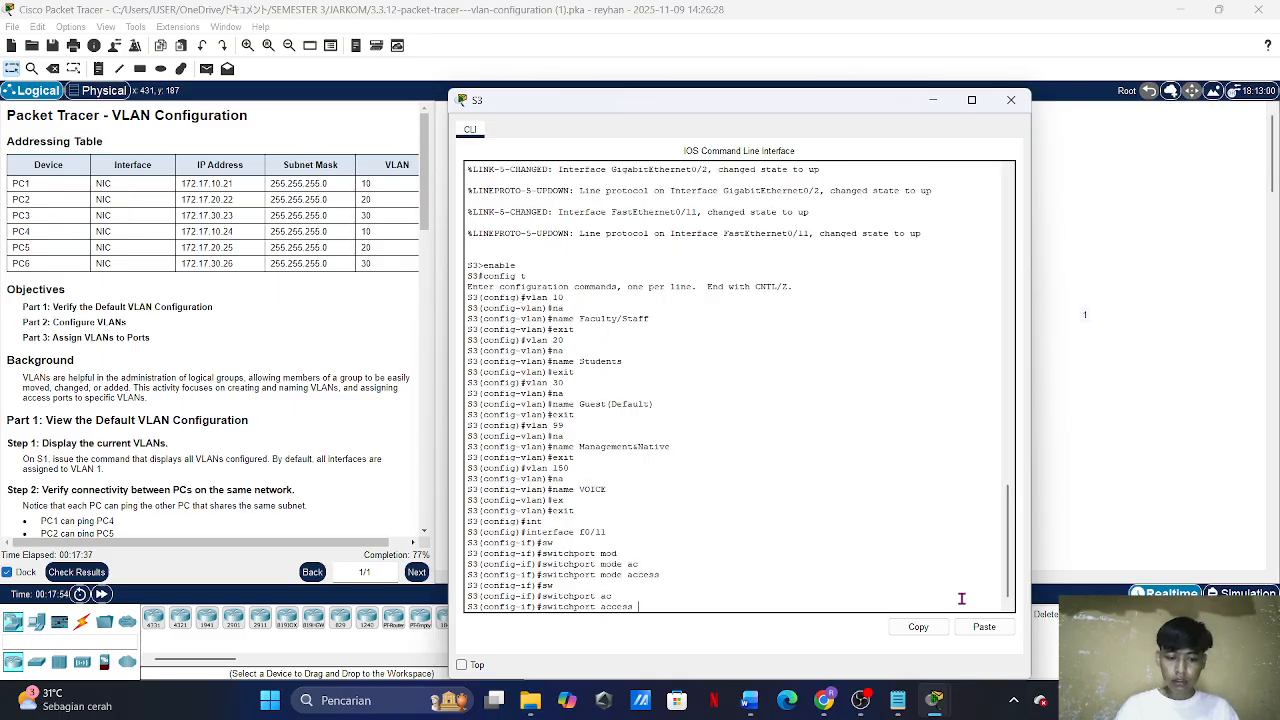
text(vlan 10)
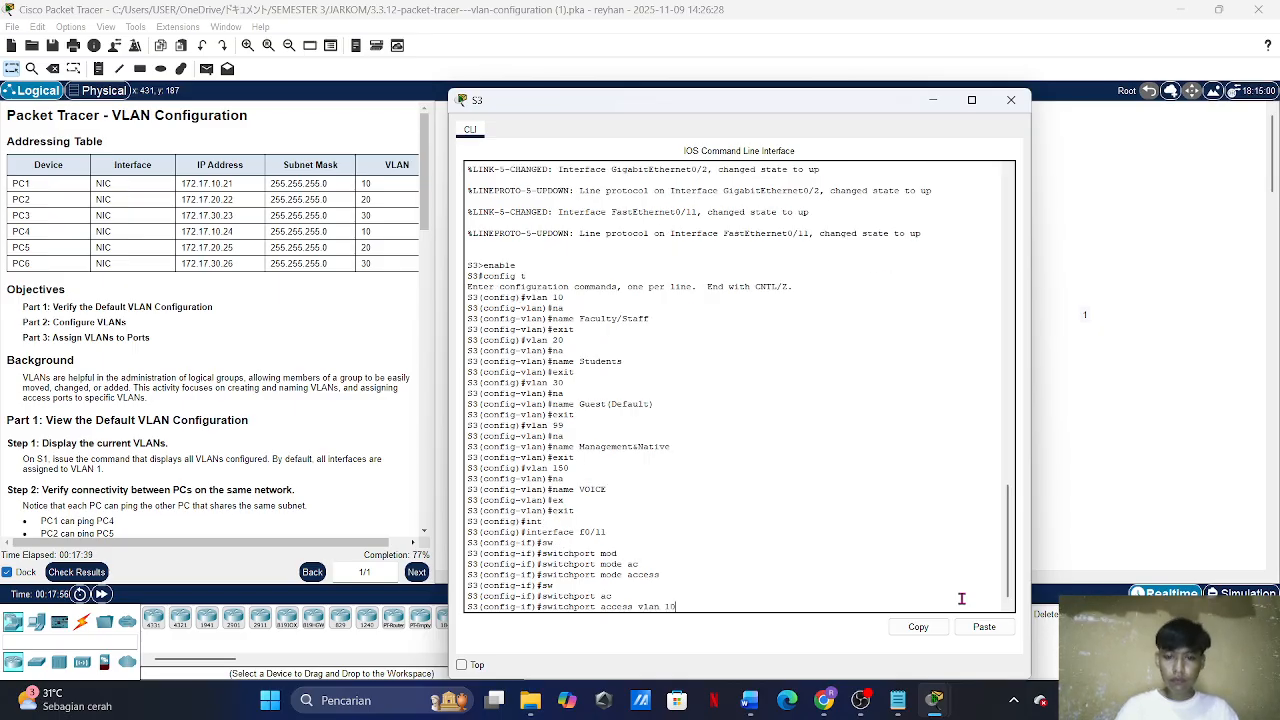
key(Return)
text(sw)
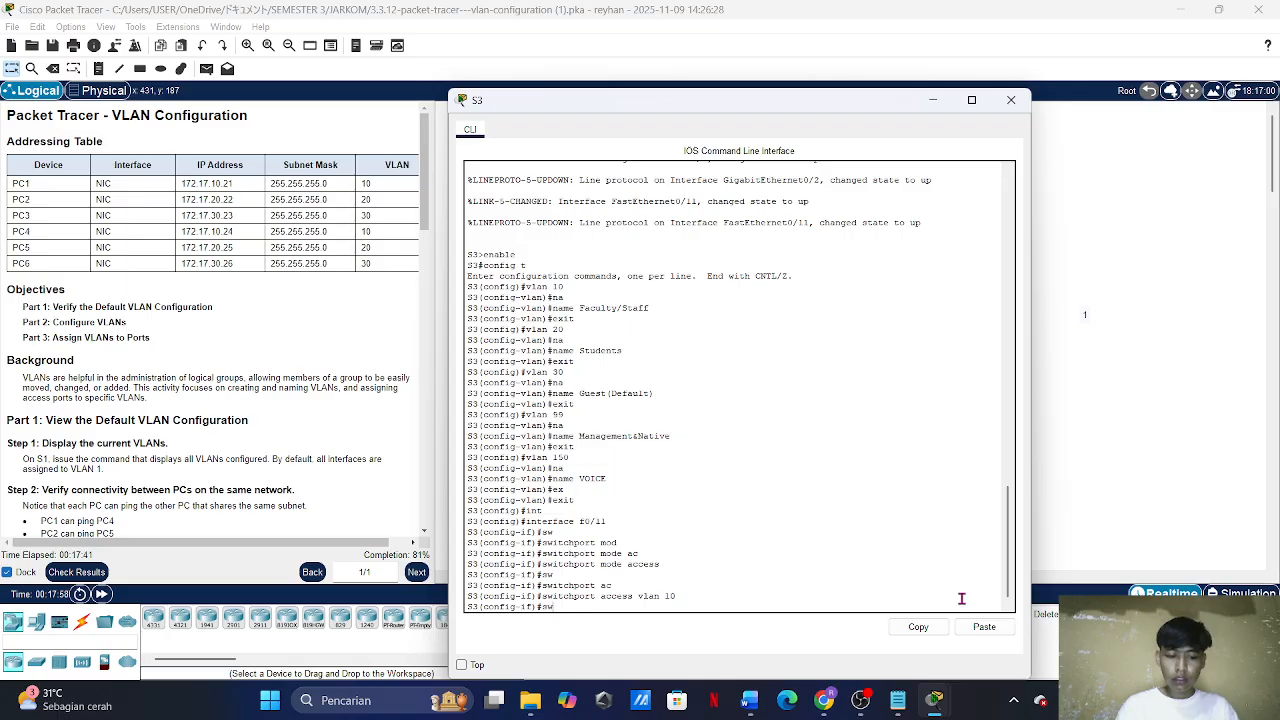
key(Tab)
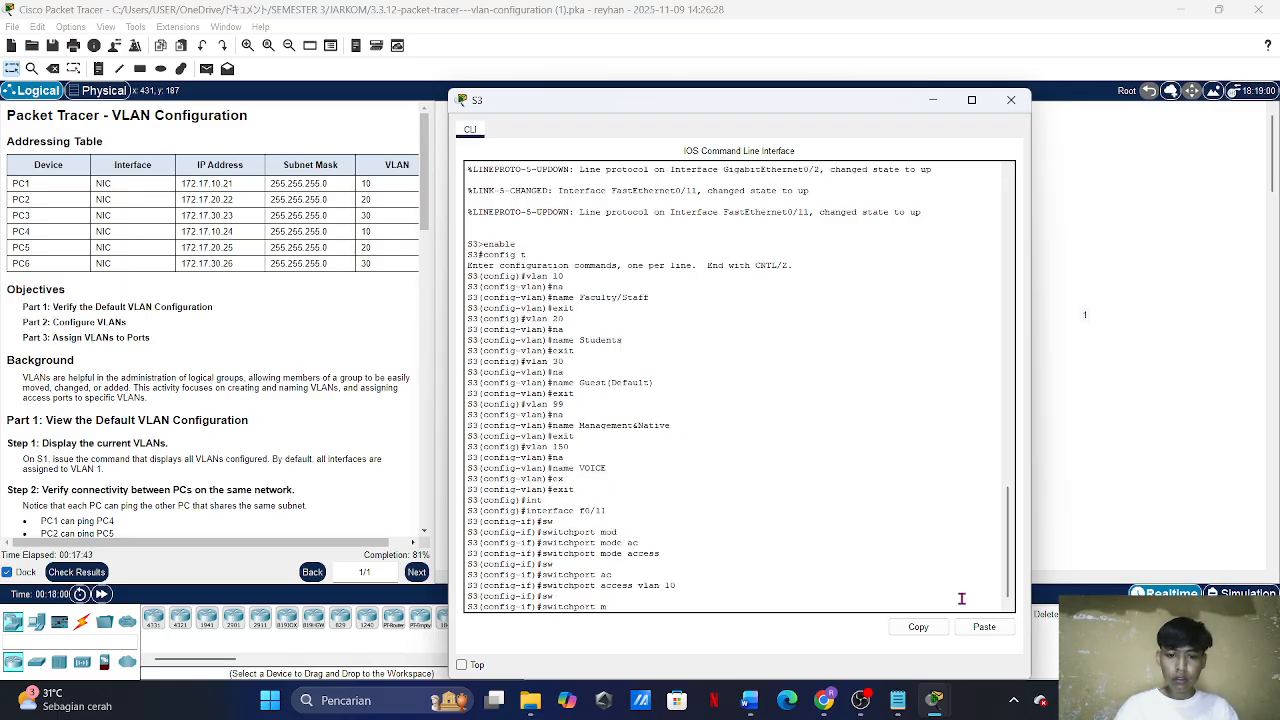
key(BackSpace)
key(BackSpace)
key(BackSpace)
key(BackSpace)
key(BackSpace)
key(BackSpace)
key(BackSpace)
key(BackSpace)
key(BackSpace)
key(BackSpace)
key(BackSpace)
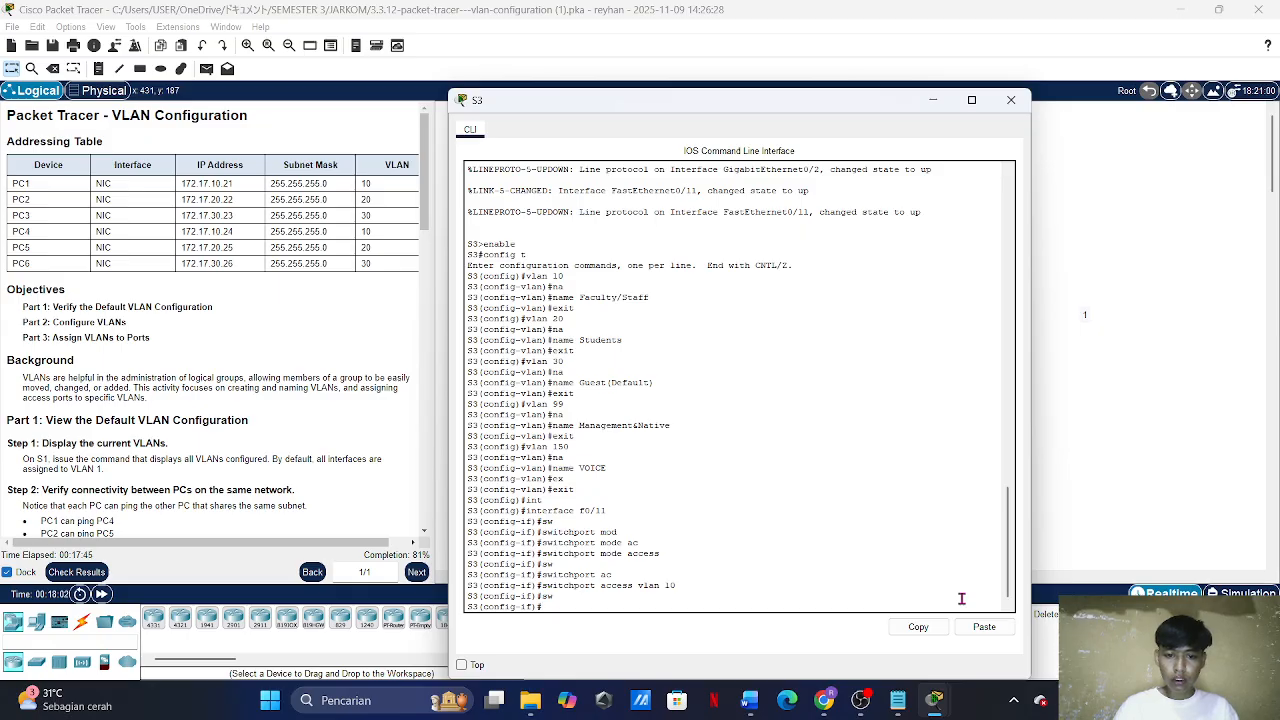
Step: Exit the f0/11 interface configuration to return to global configuration mode
text(exit)
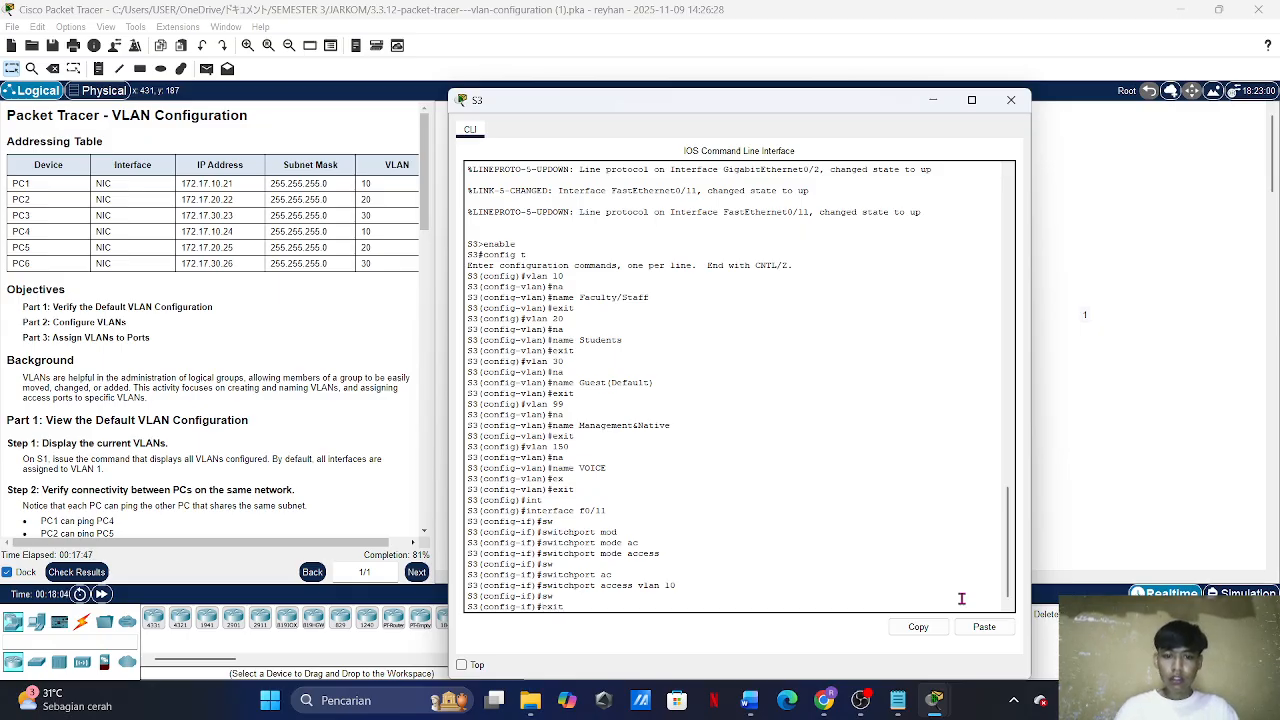
key(Return)
key(Return)
Step: Enter configuration for interface f0/18 on S3 and set its switchport mode to access
text(sw)
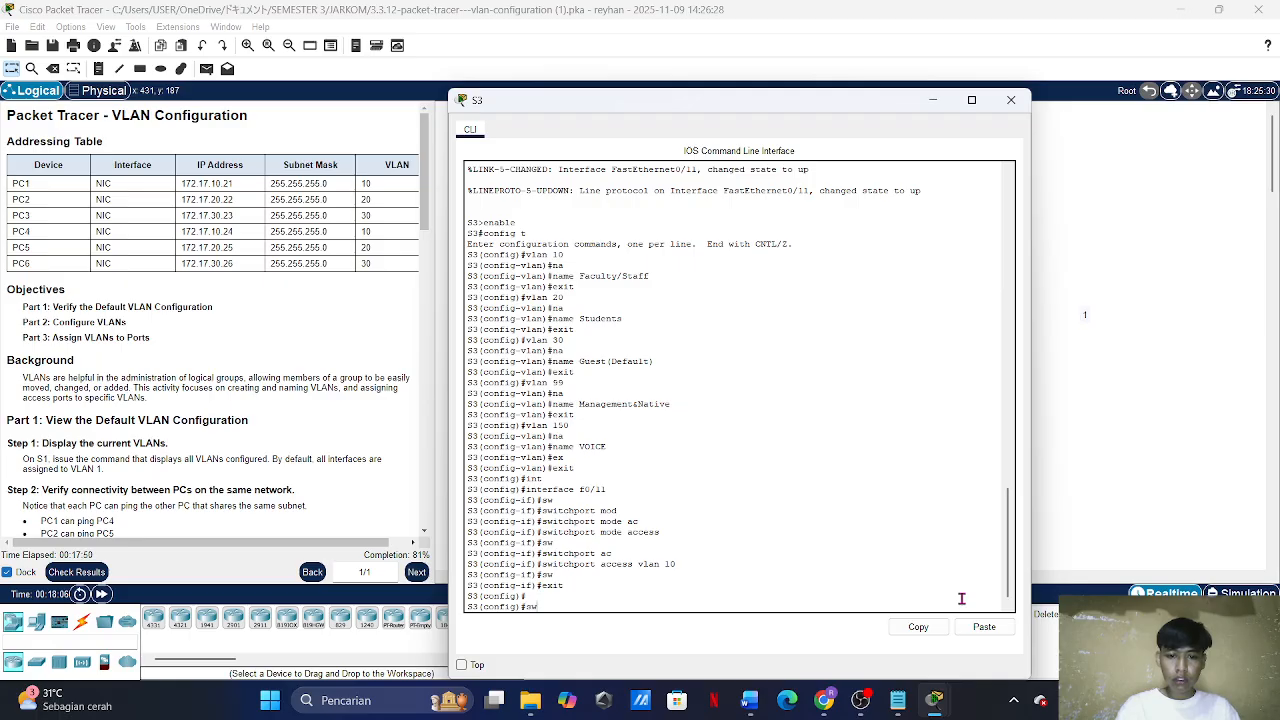
key(BackSpace)
text(int)
key(Tab)
text(f)
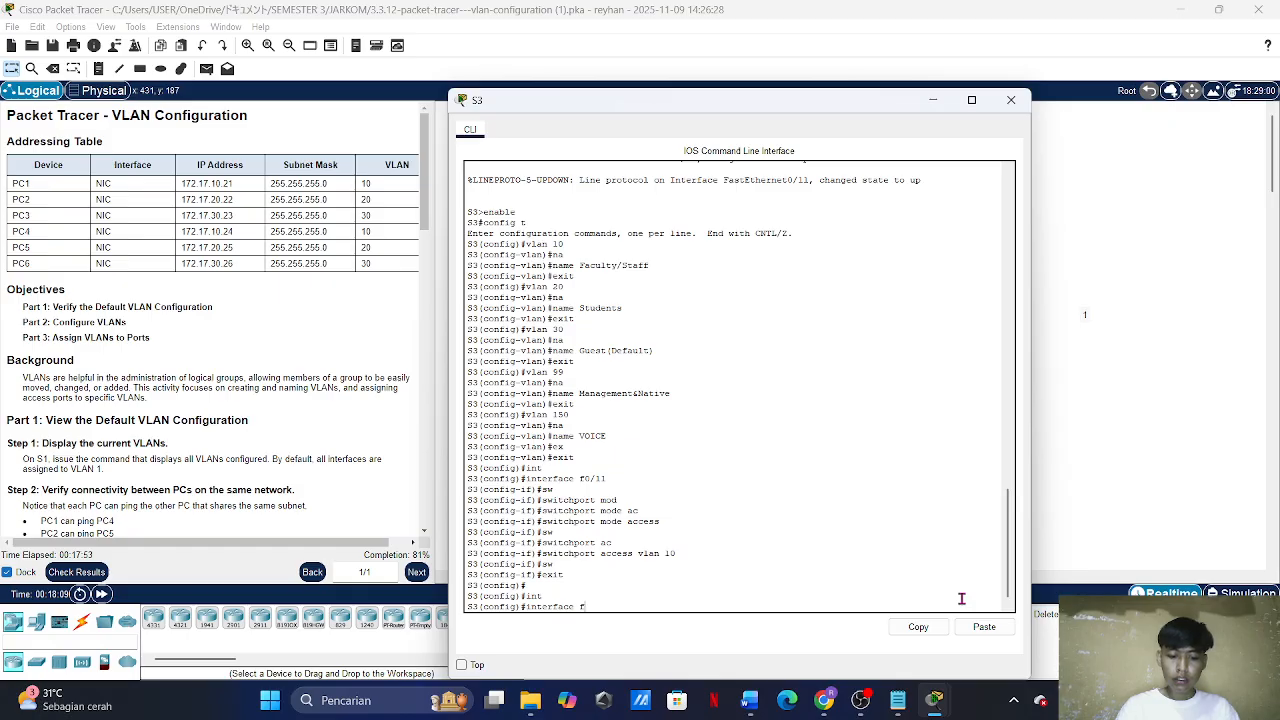
text(0/18)
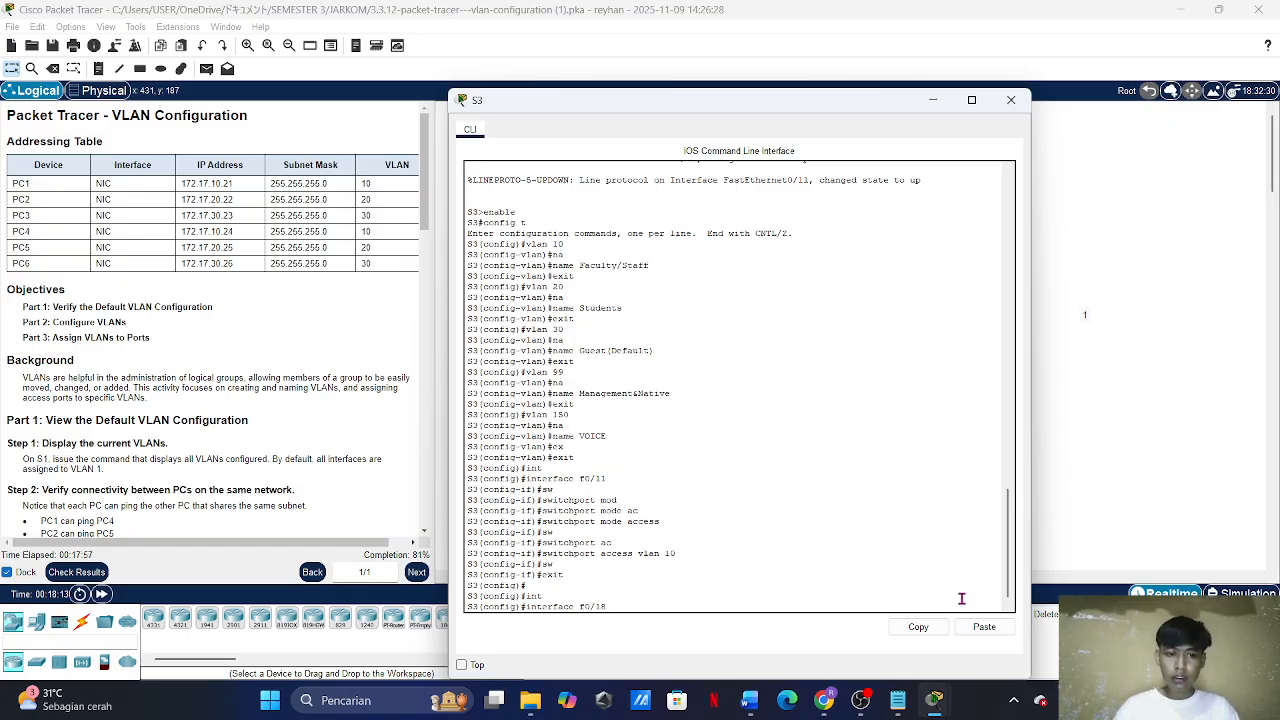
key(Return)
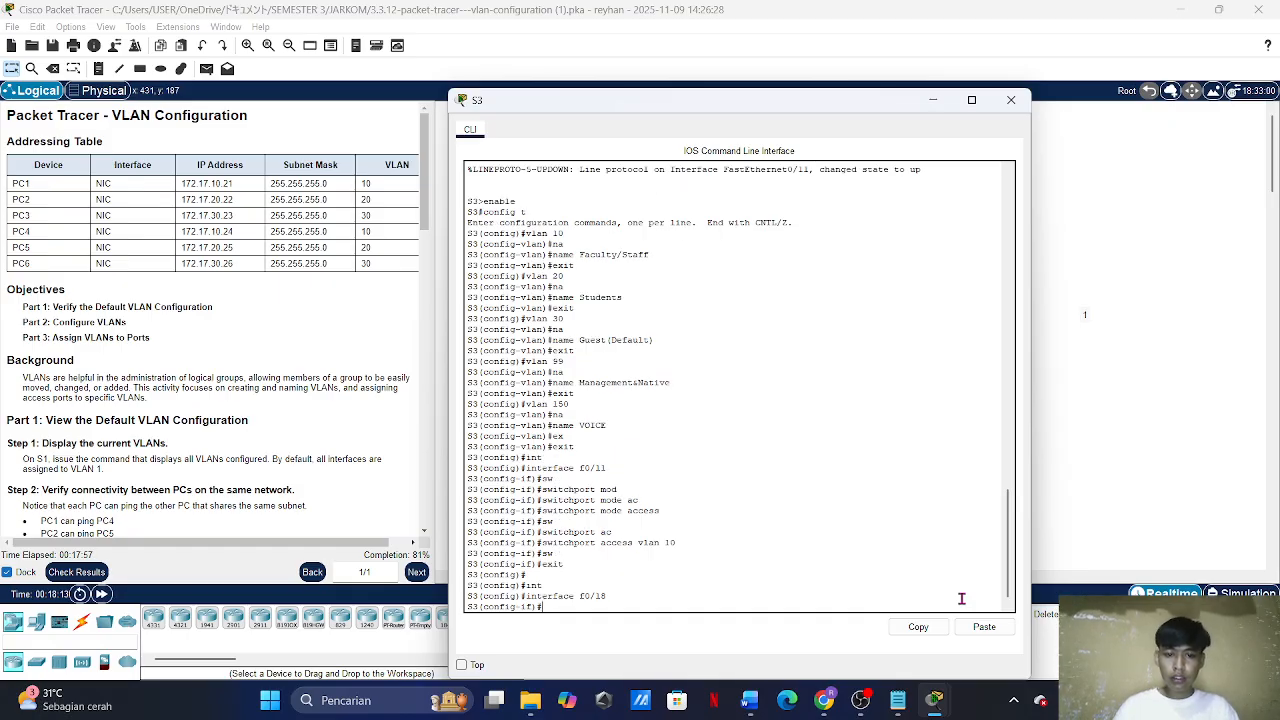
text(sw)
key(Tab)
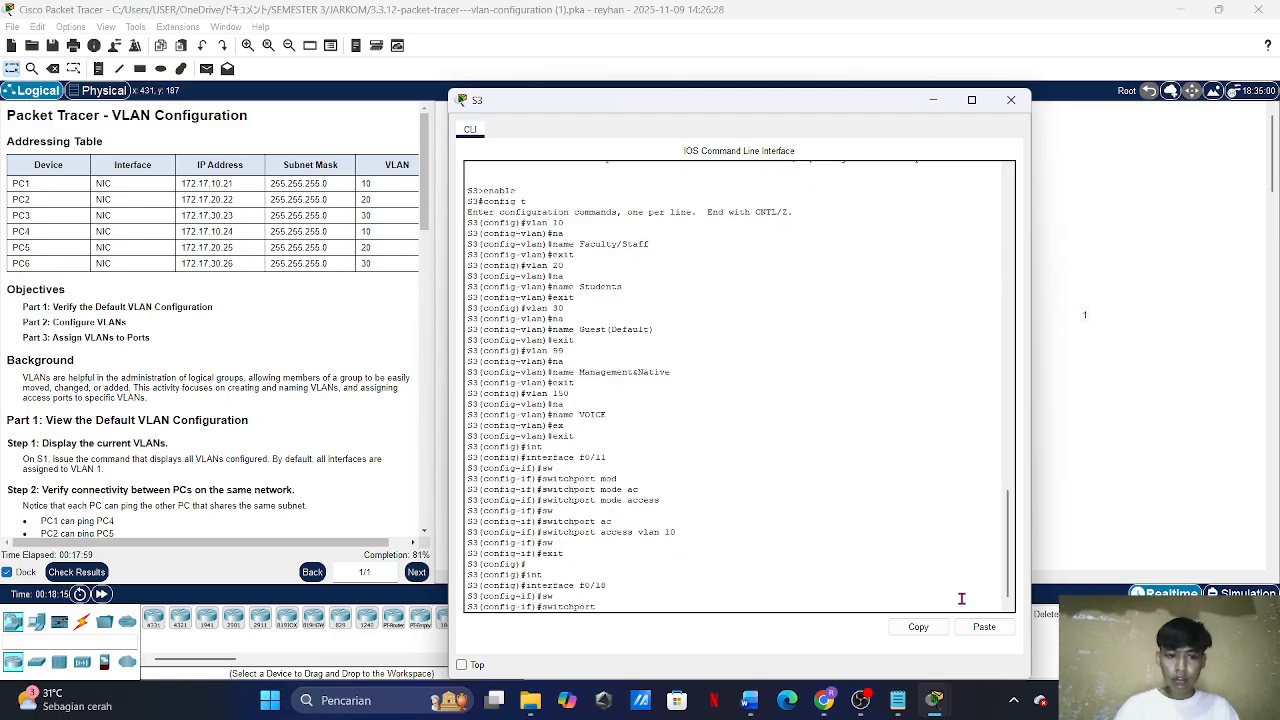
text(mod)
key(Tab)
text(ac)
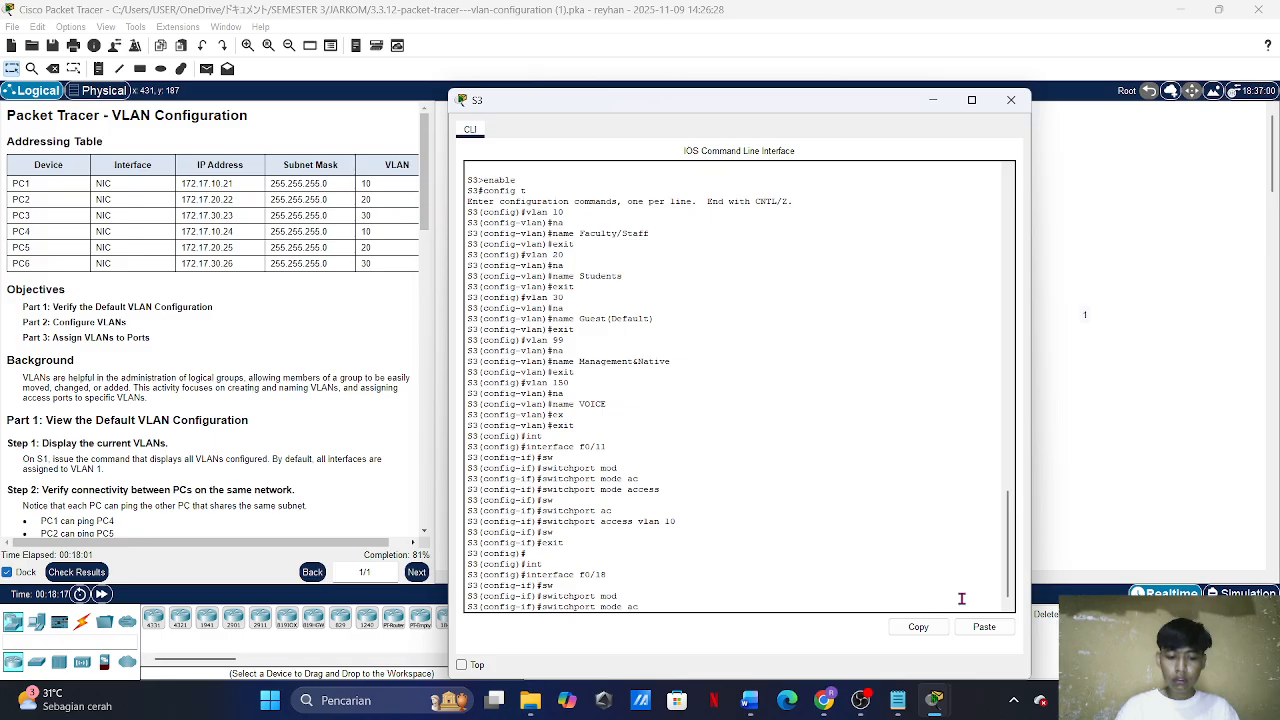
key(Tab)
key(Return)
Step: Assign interface f0/18 to access VLAN 20 and exit to global configuration mode
text(sw)
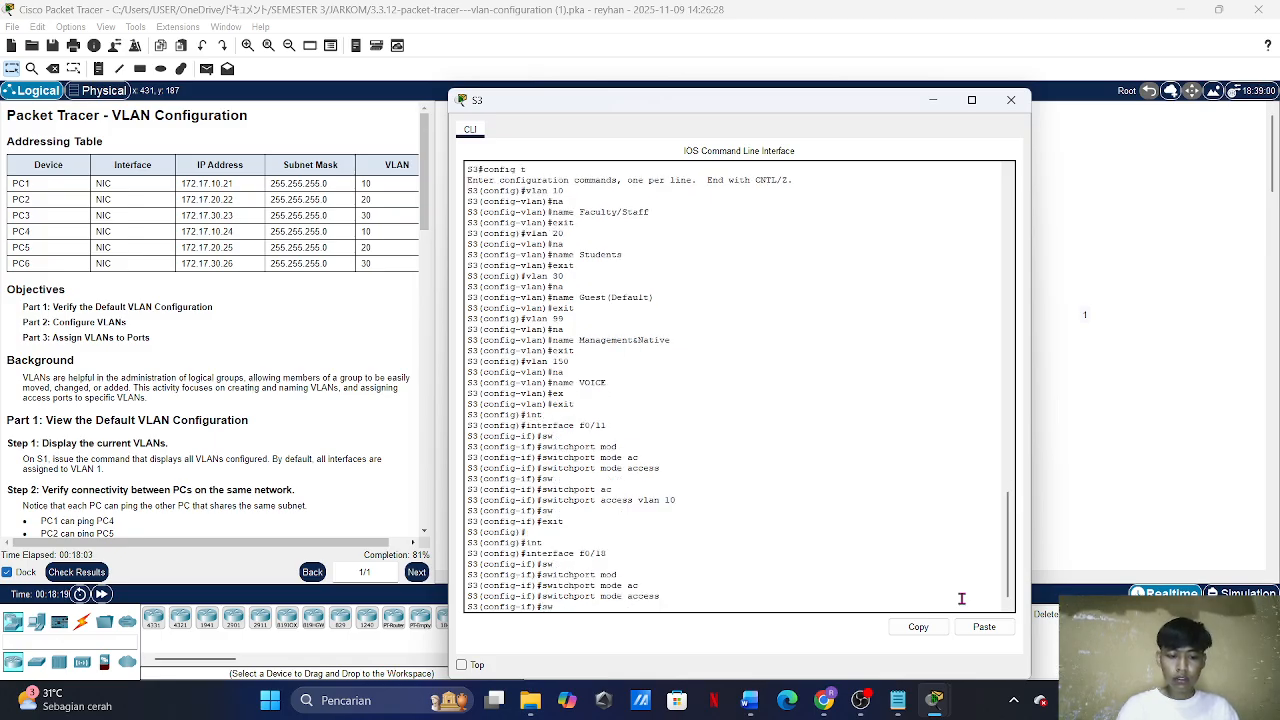
key(Tab)
text(ac)
key(Tab)
text(v)
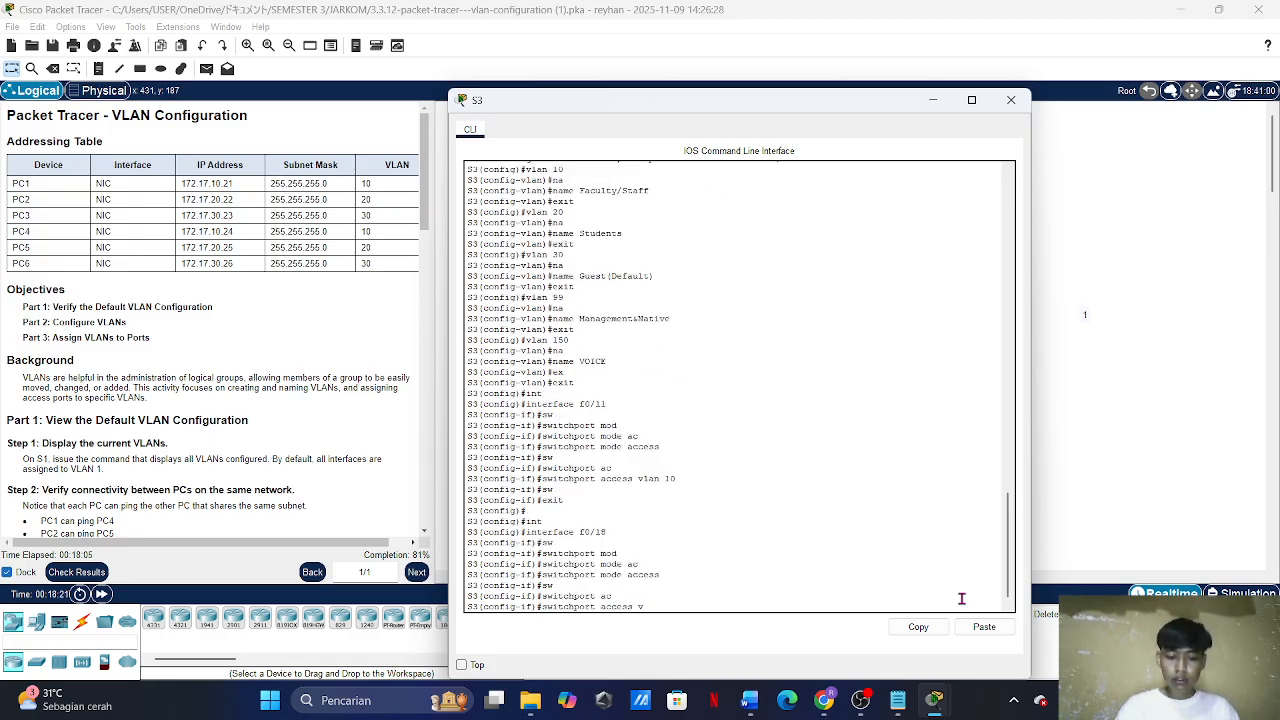
text(lan 20)
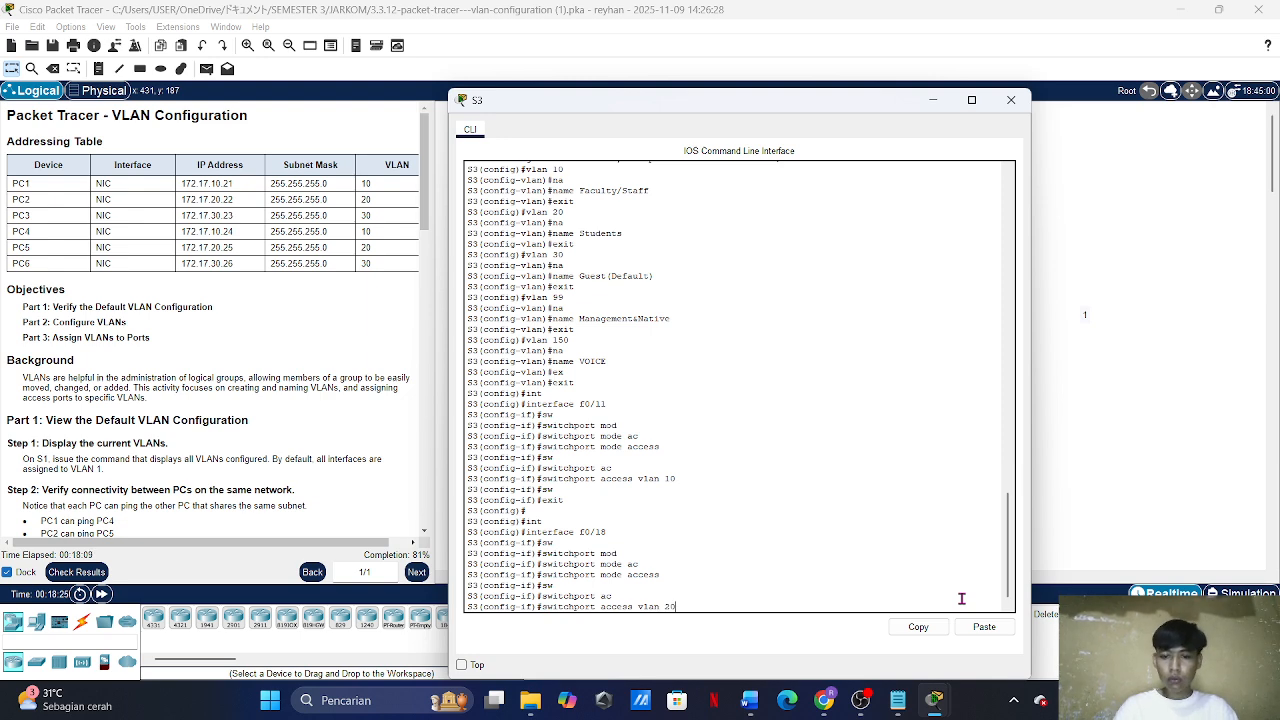
key(Return)
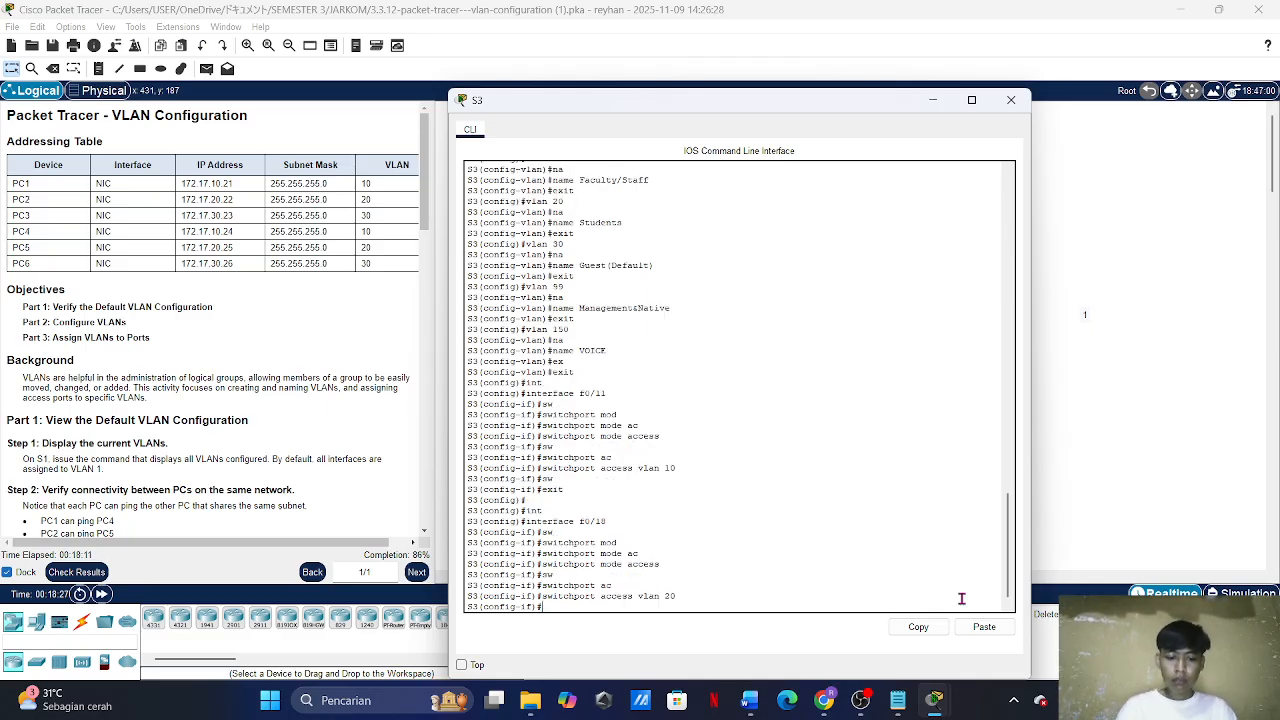
text(exit)
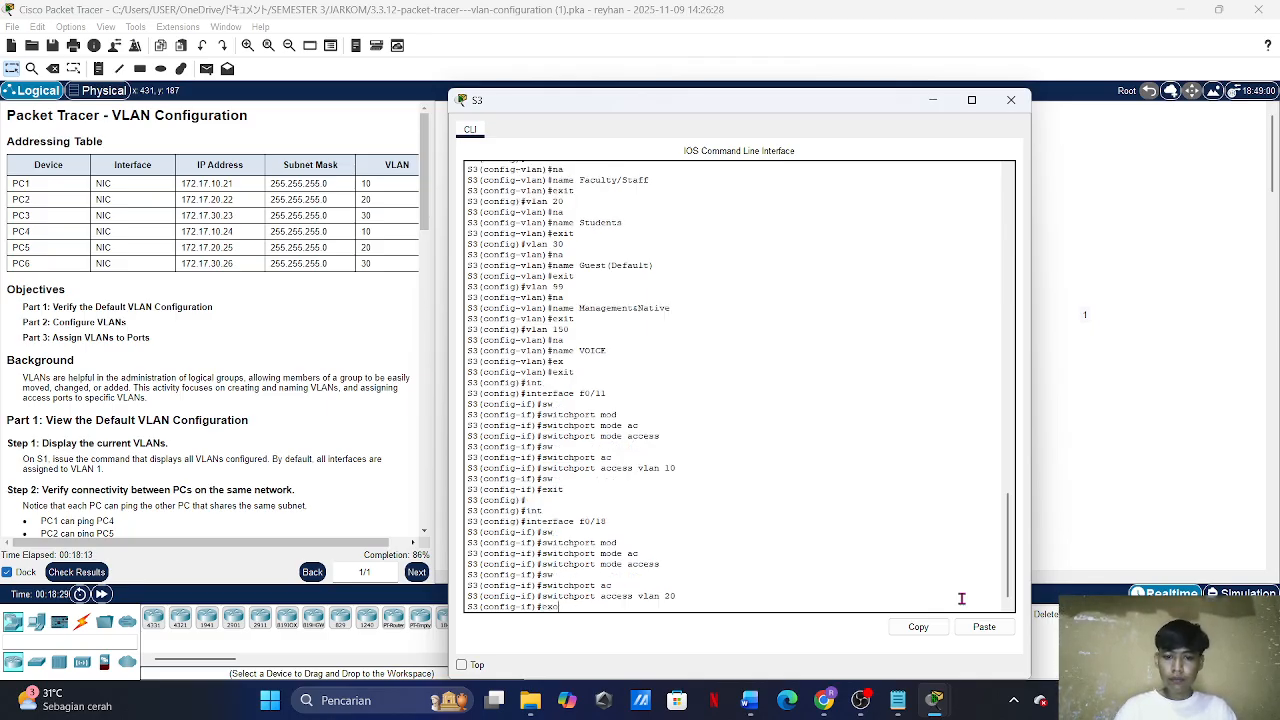
key(BackSpace)
key(BackSpace)
text(it)
key(Return)
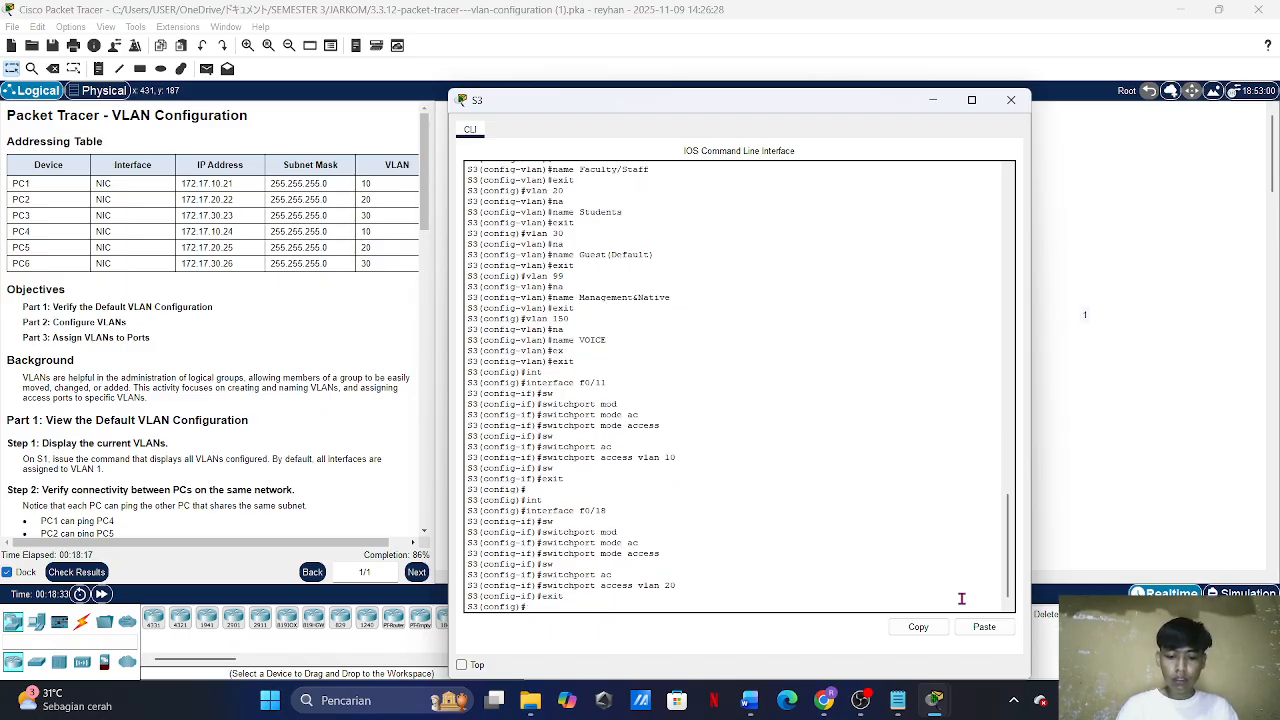
Step: Enter configuration for interface f0/6 on S3 and begin a switchport command
text(int)
key(Tab)
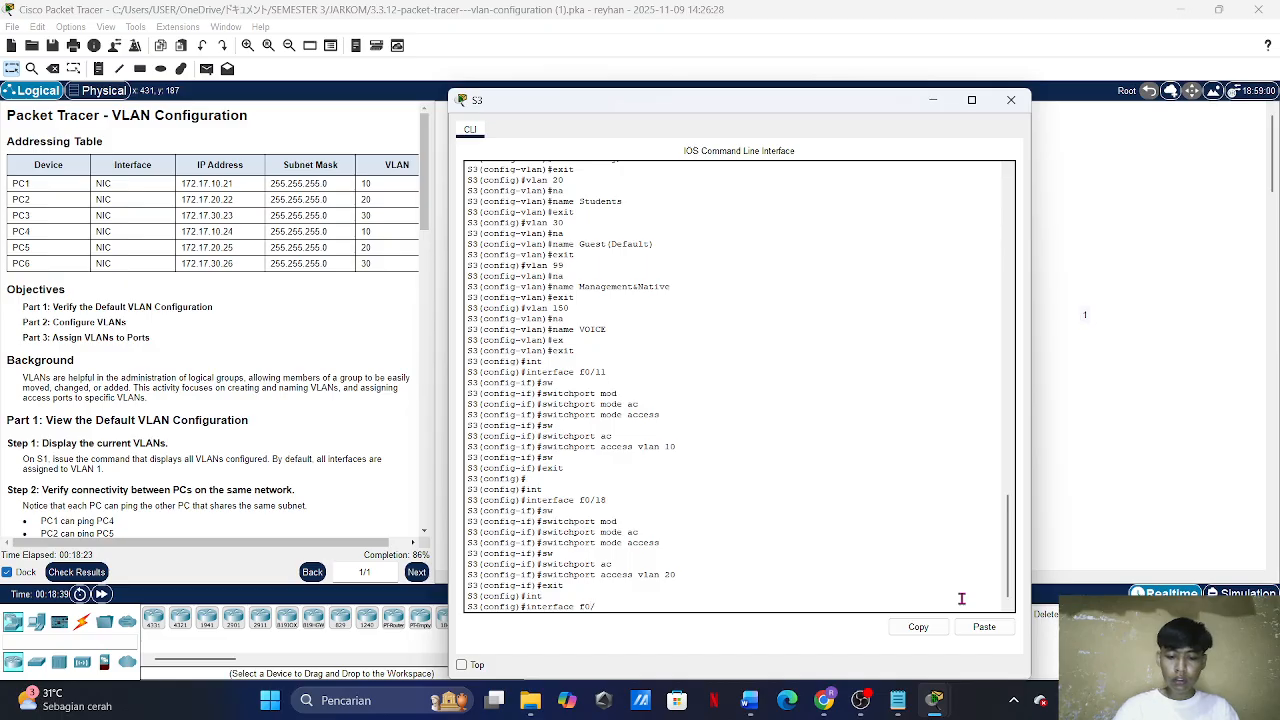
text(f0/6)
key(Return)
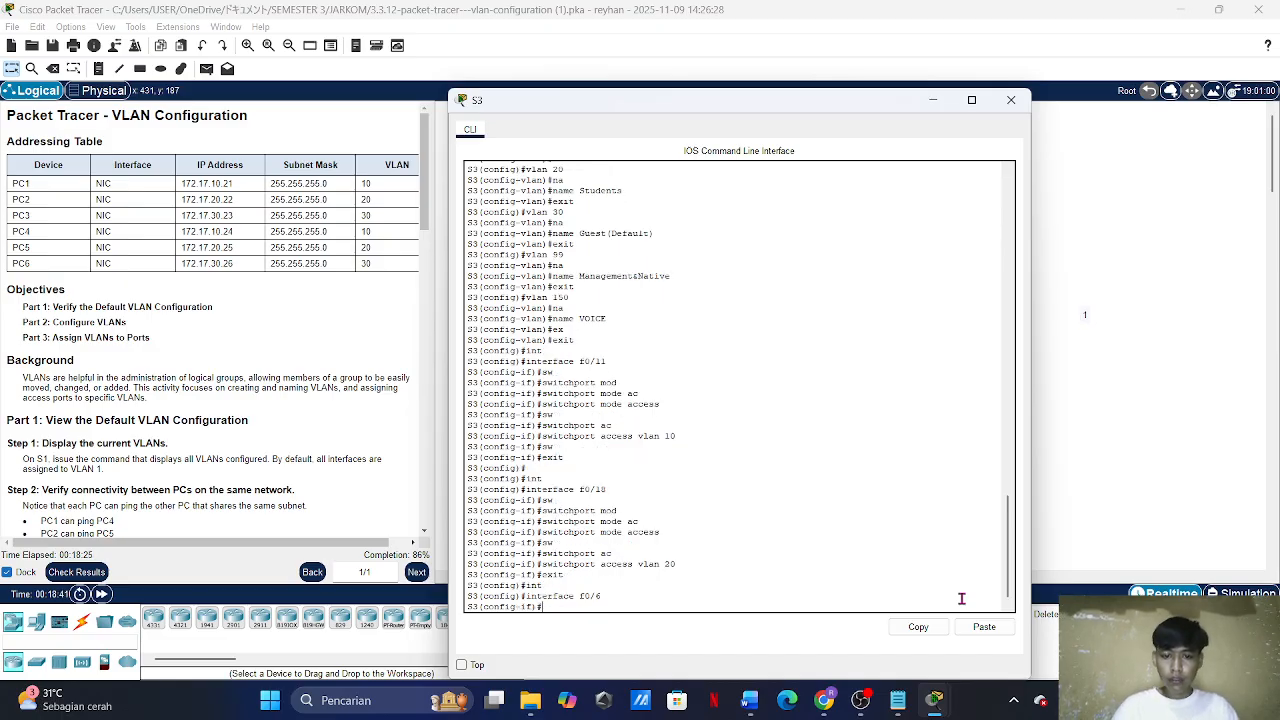
text(sw)
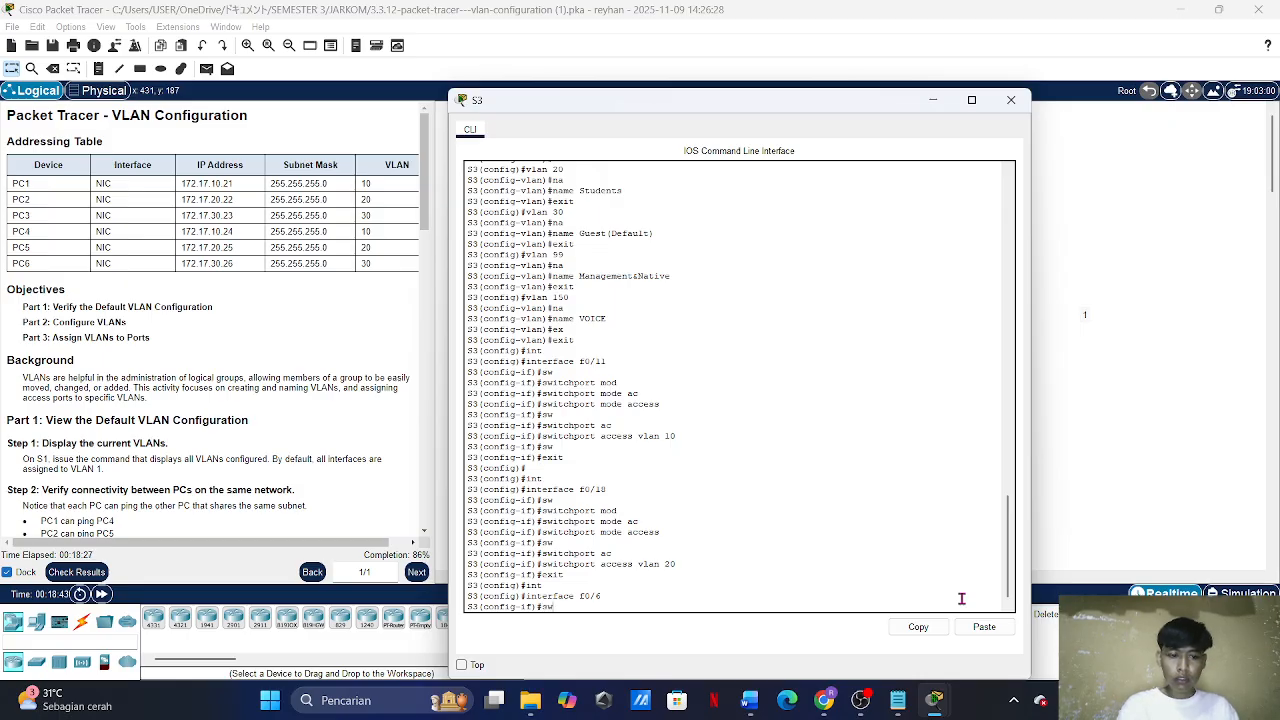
key(Tab)
text(po)
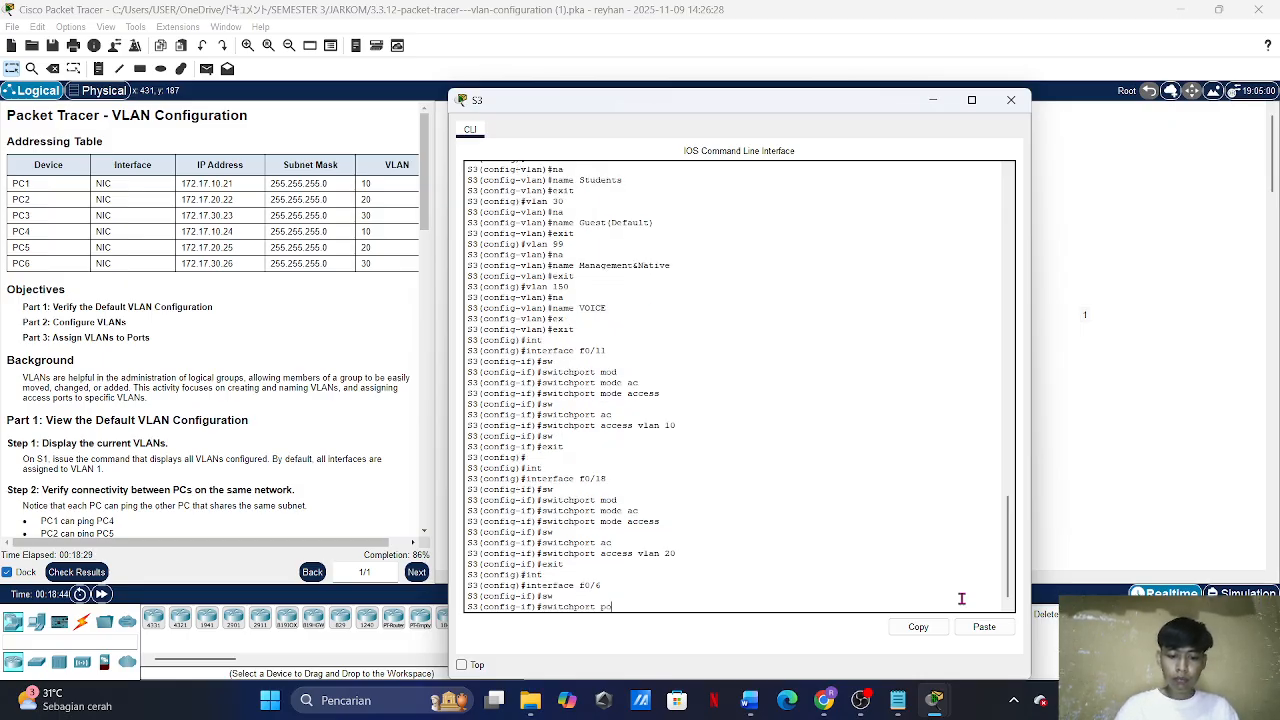
text(r)
key(Tab)
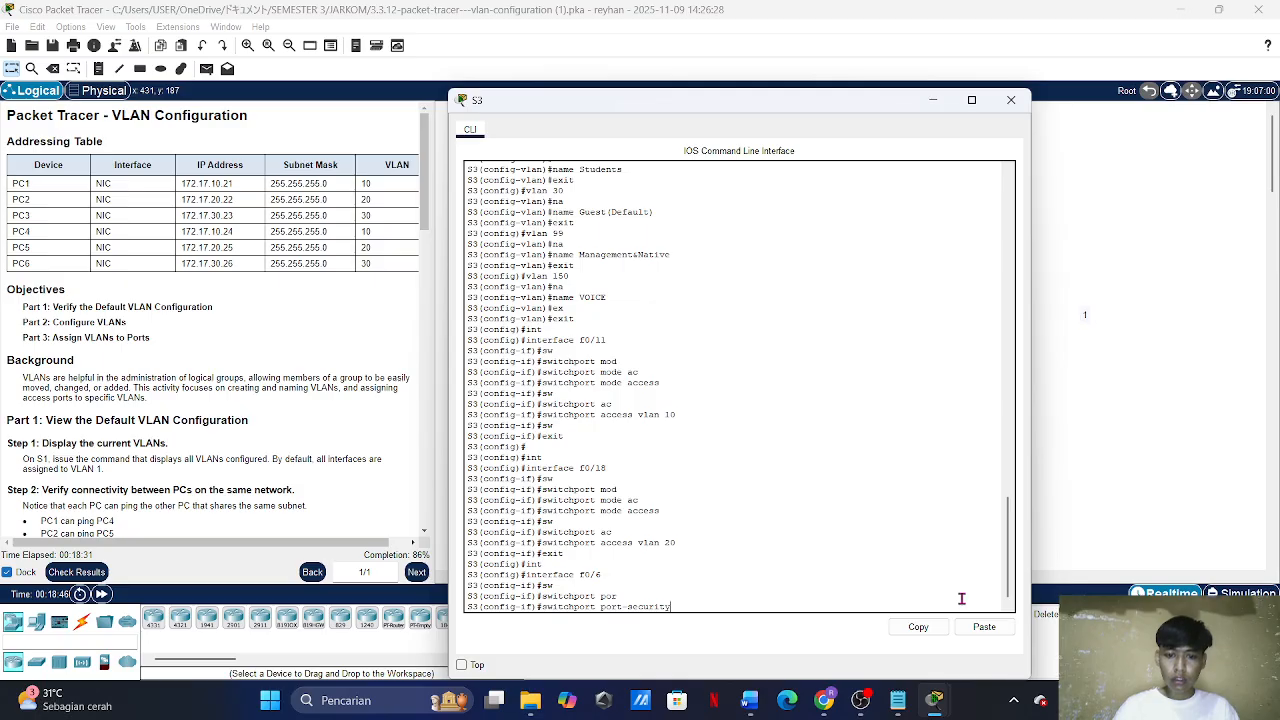
key(BackSpace)
key(BackSpace)
key(BackSpace)
key(BackSpace)
key(BackSpace)
key(BackSpace)
key(BackSpace)
key(BackSpace)
key(BackSpace)
key(BackSpace)
key(BackSpace)
key(BackSpace)
key(BackSpace)
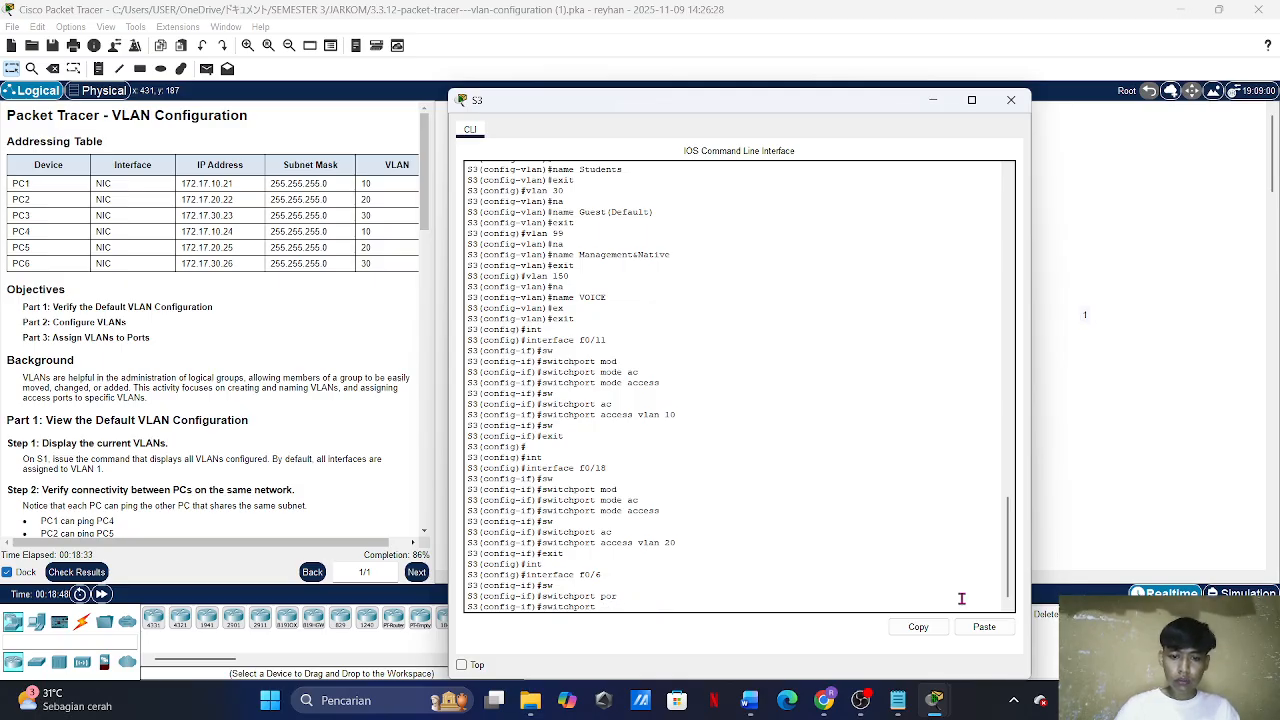
Step: Set the switchport mode of interface f0/6 on S3 to access
text(mod)
key(Tab)
text(ac)
key(Tab)
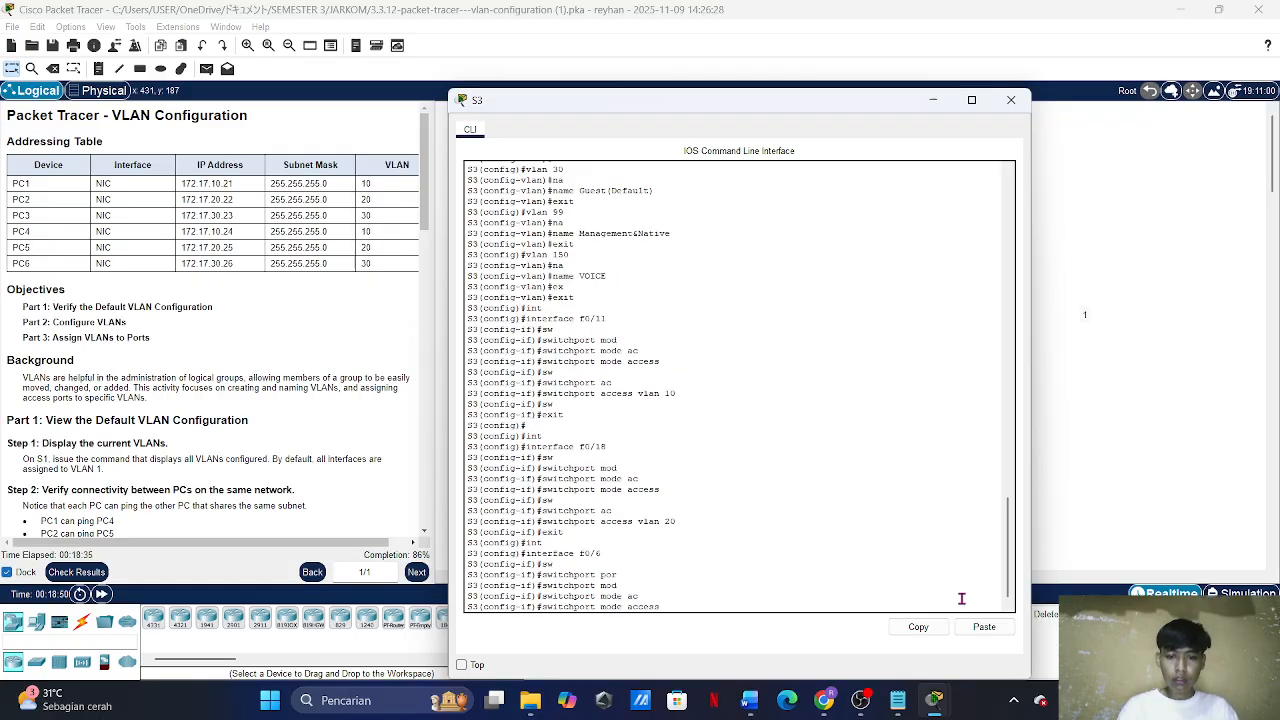
key(Return)
Step: Assign interface f0/6 on S3 to access VLAN 30 and exit to global configuration mode
text(sw)
key(Tab)
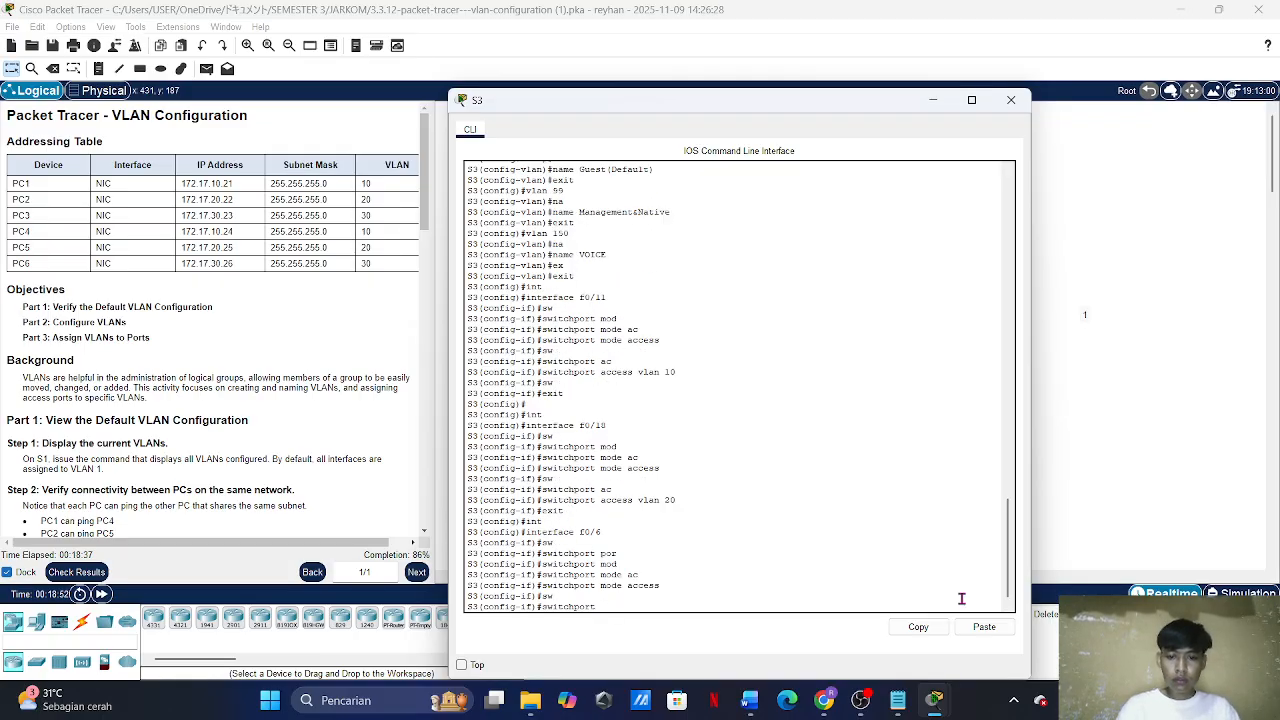
text(ac)
key(Tab)
text(mo)
key(Tab)
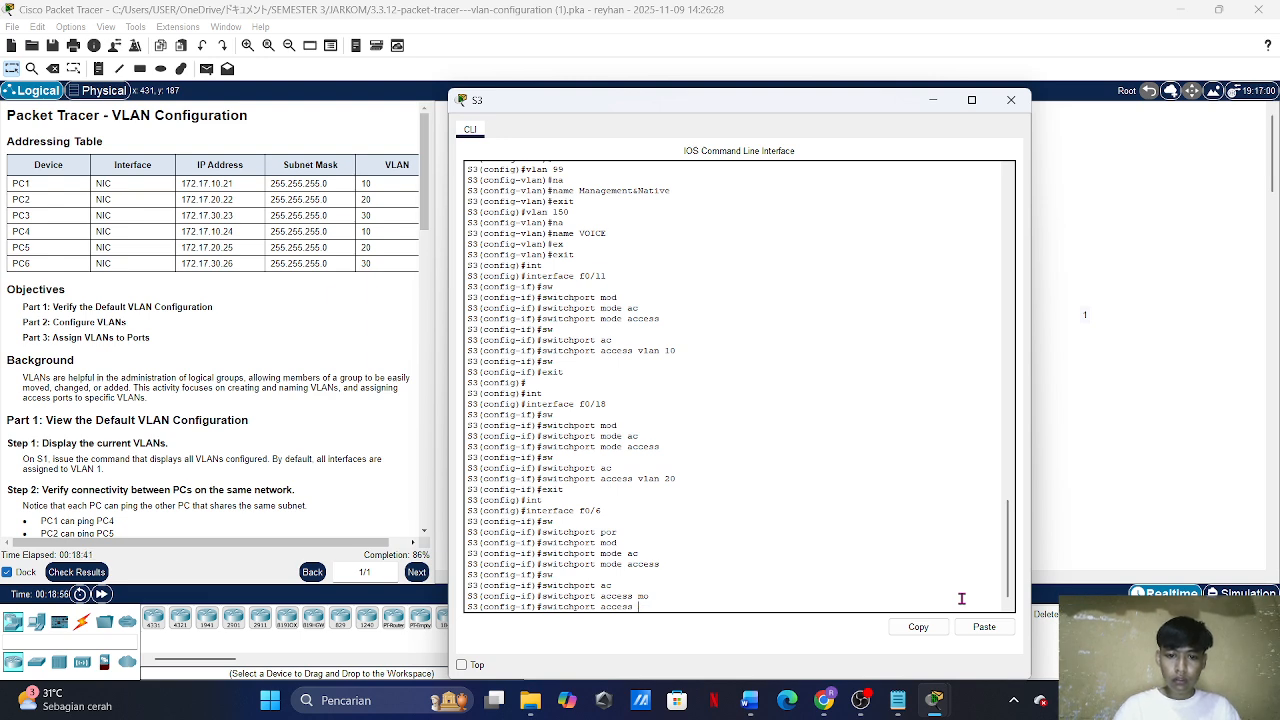
text(vl)
key(Tab)
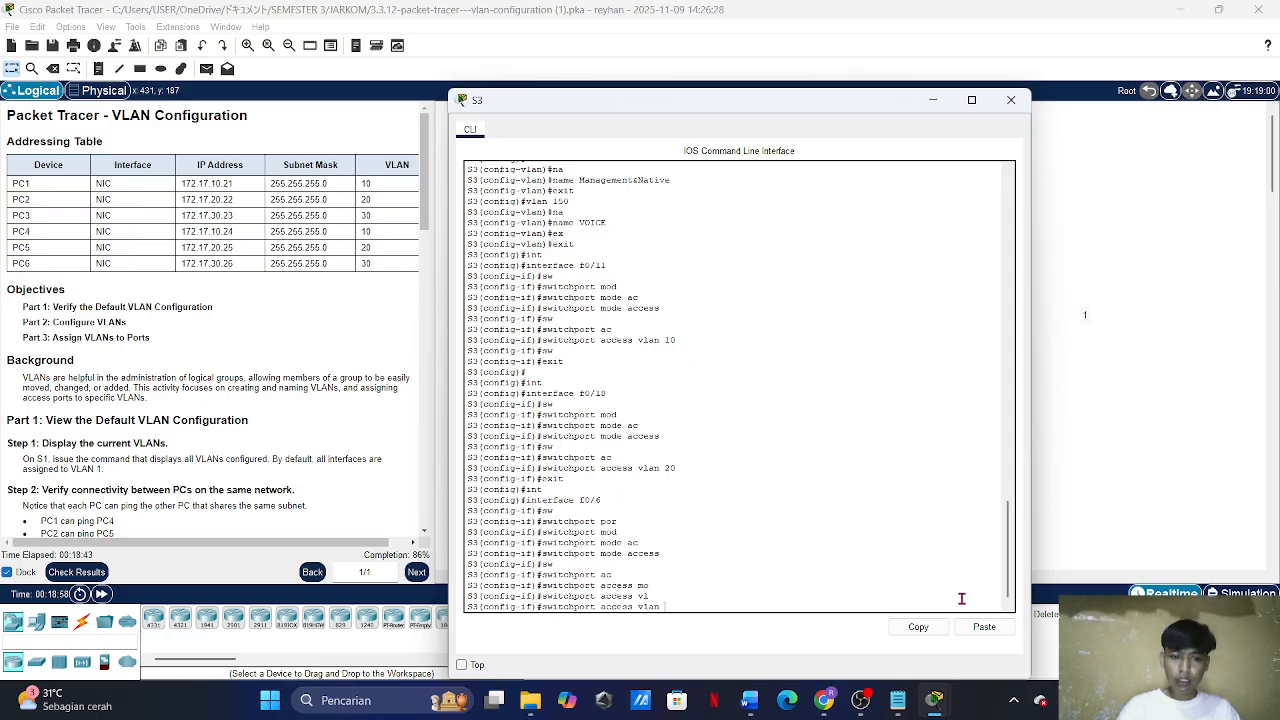
text(30)
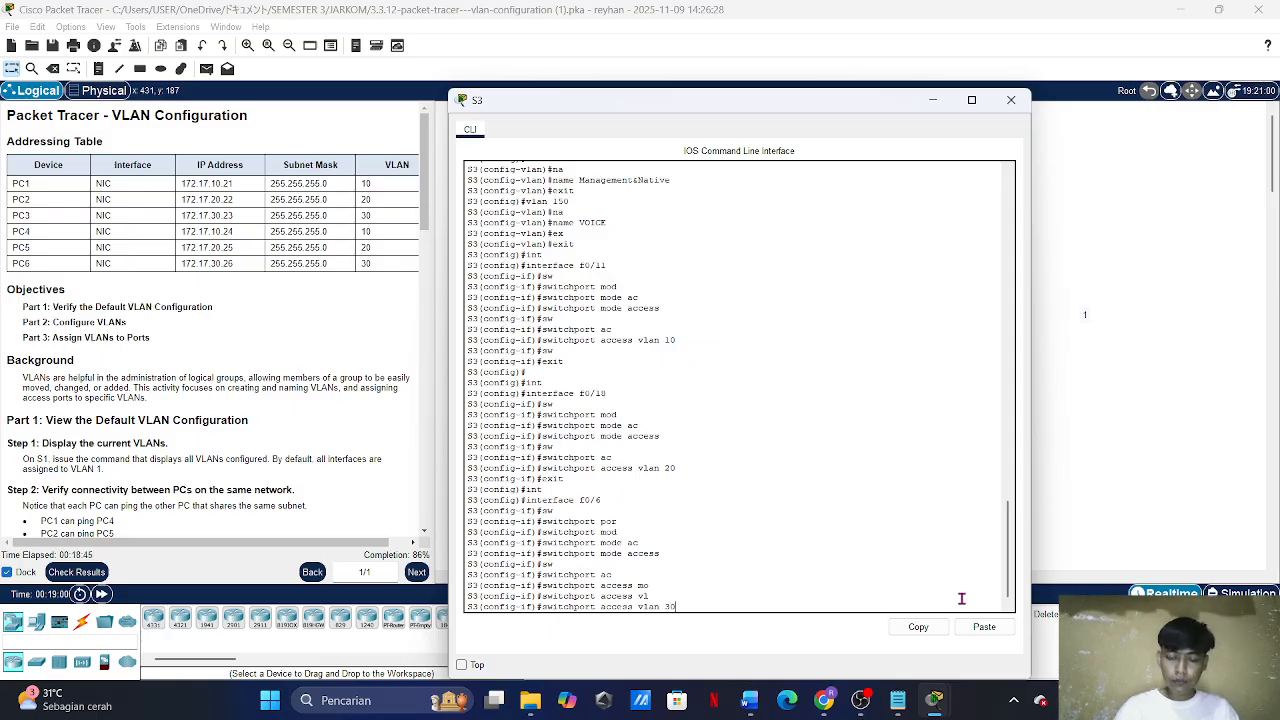
key(Return)
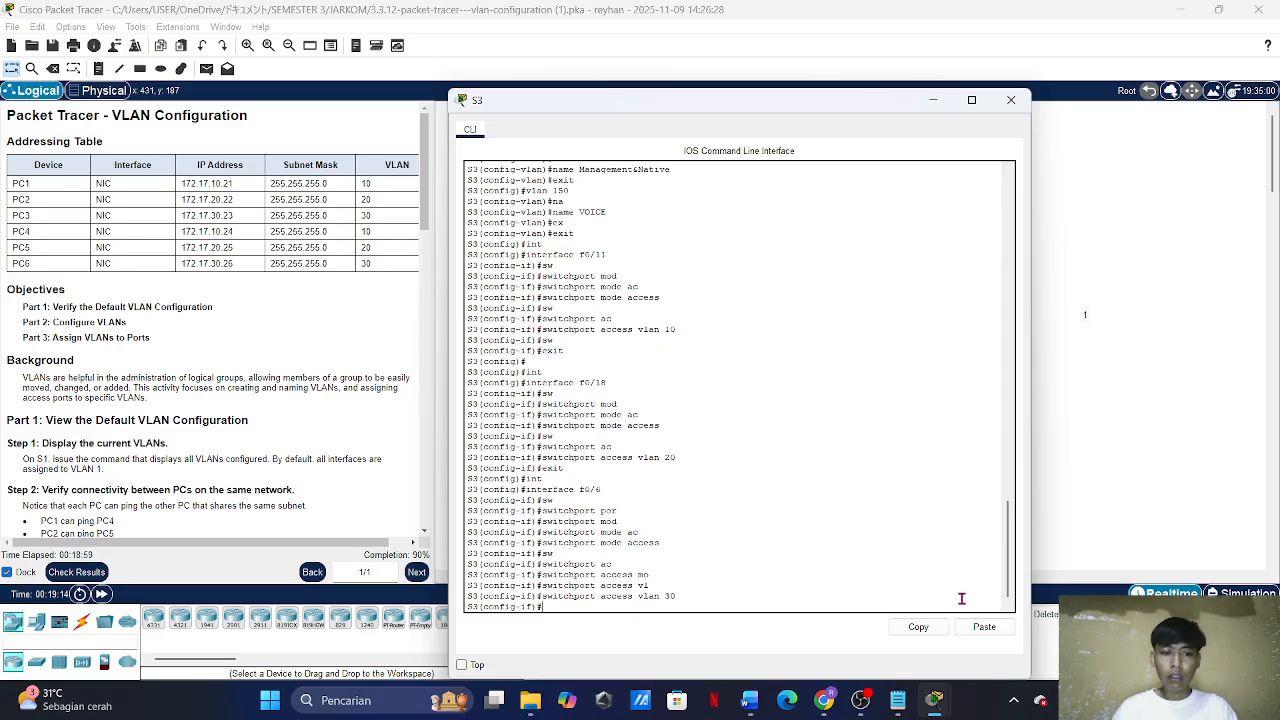
text(xit)
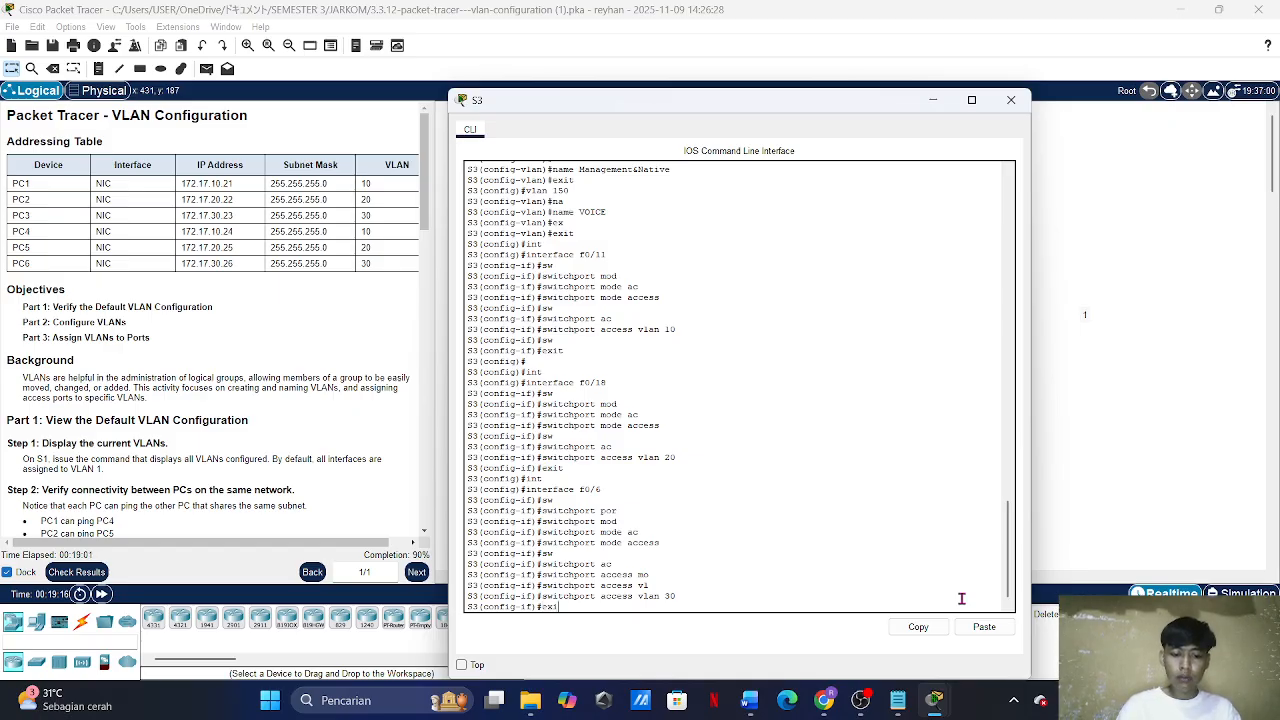
key(Return)
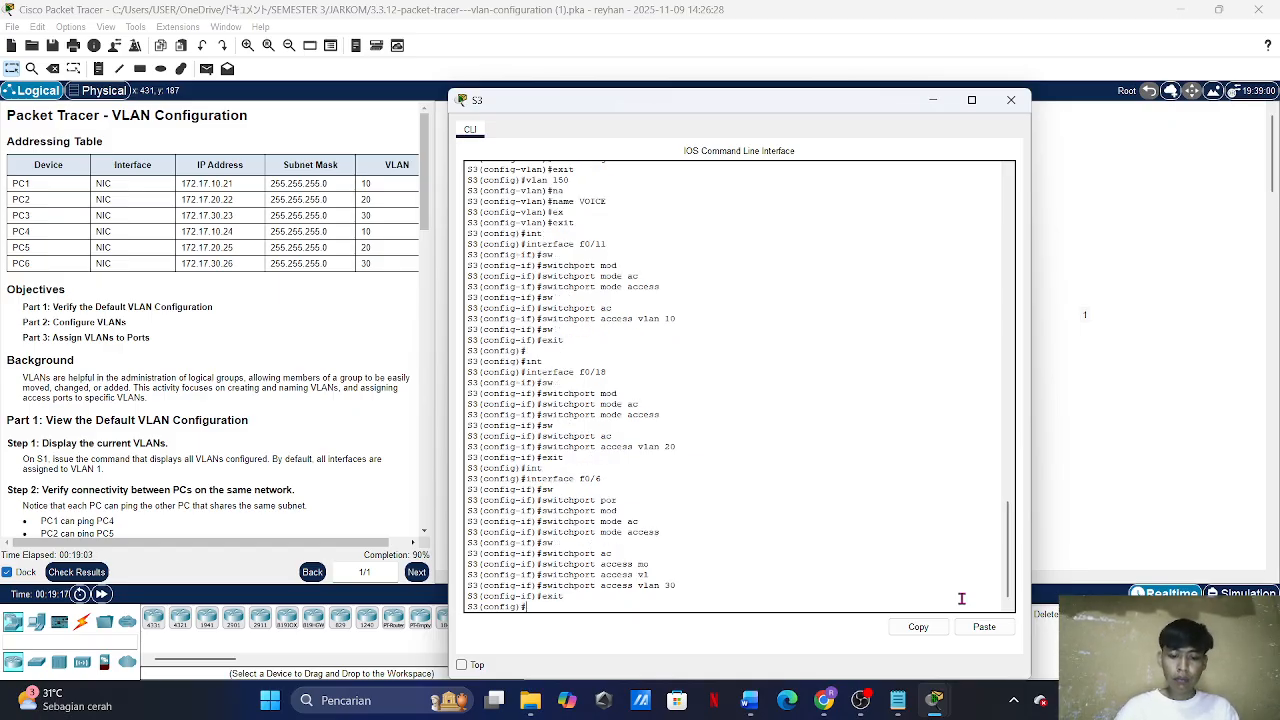
Step: Enter configuration for interface f0/11 on S3 and apply mls qos trust cos to it
text(int)
key(Tab)
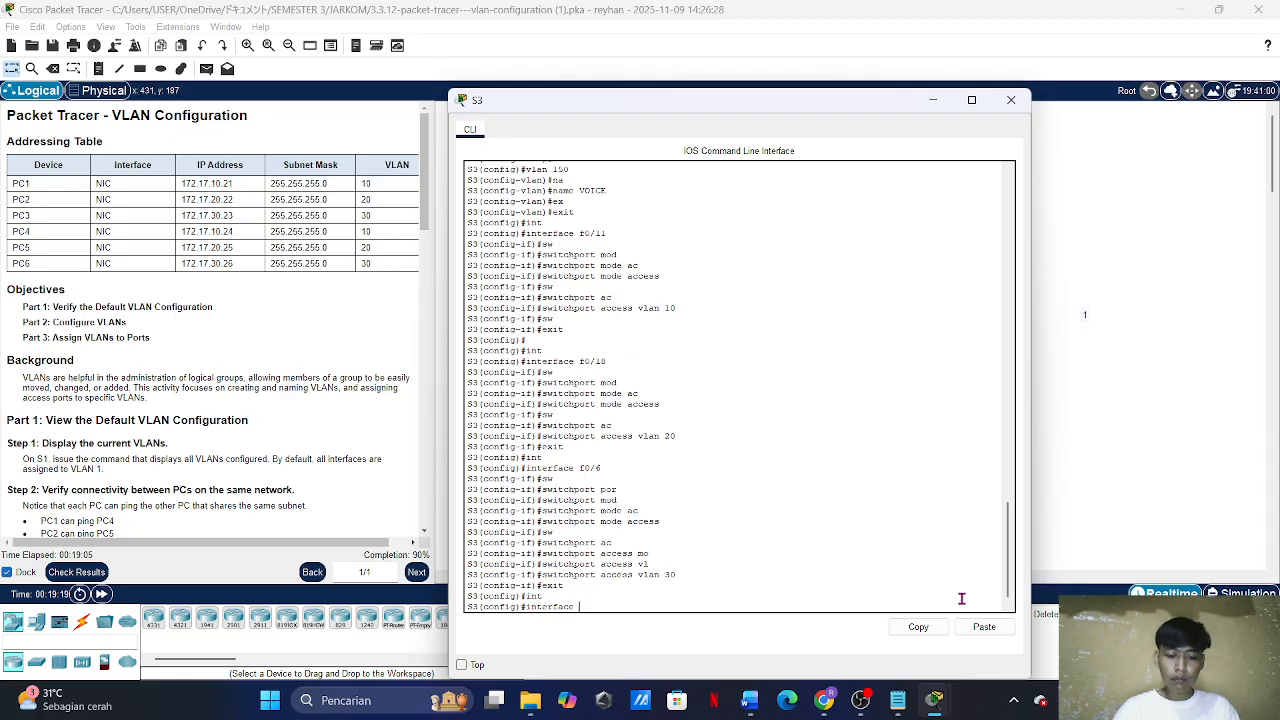
text(f0/)
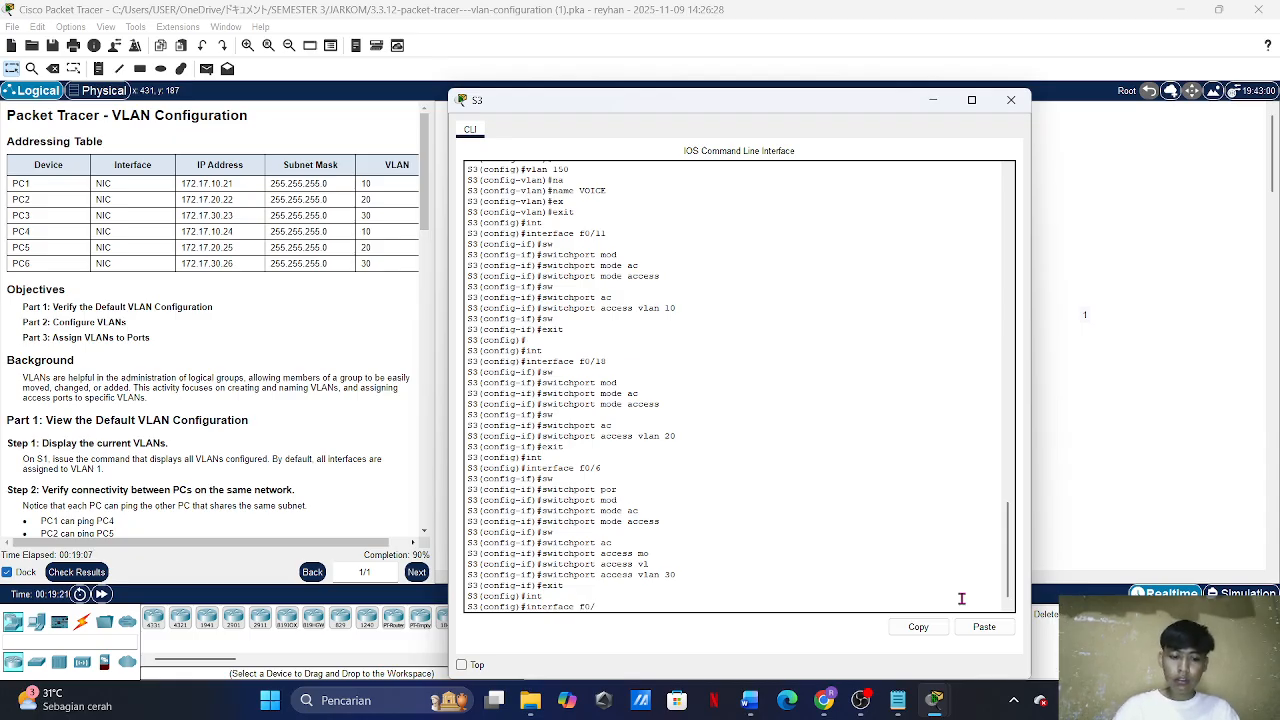
text(11)
key(Return)
text(m)
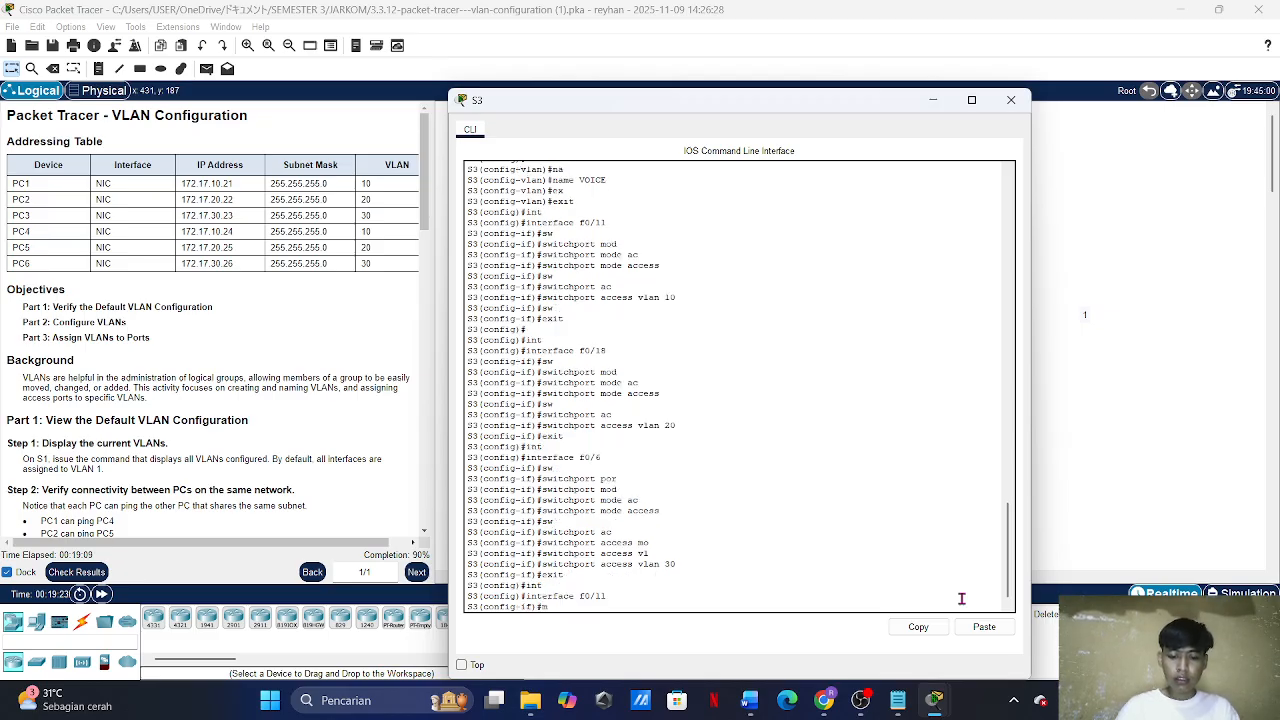
text(l)
key(Tab)
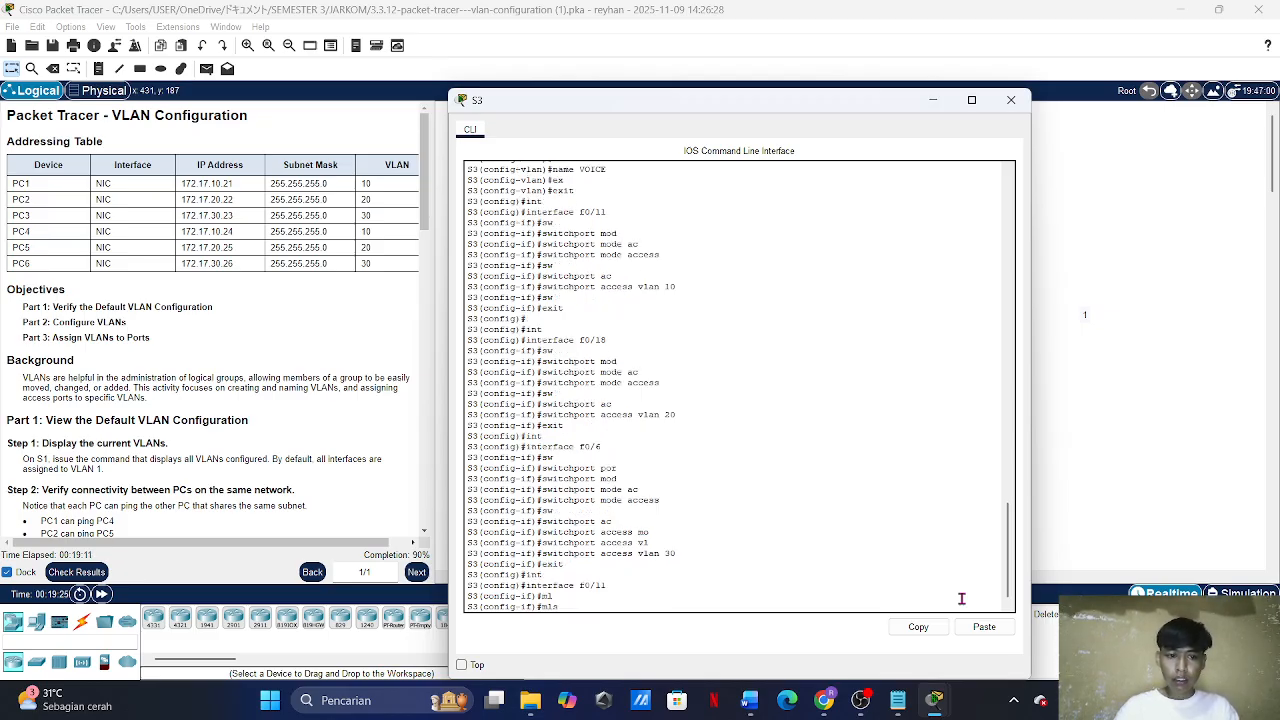
text(q)
key(Tab)
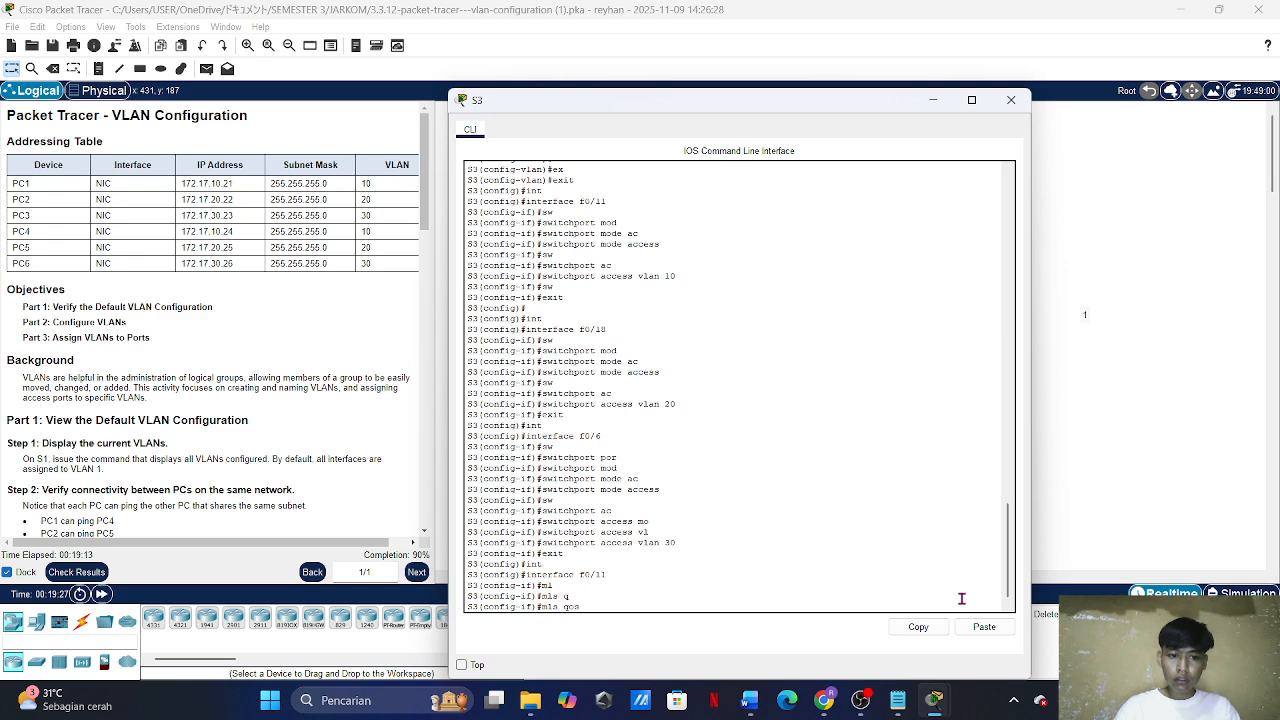
text(t)
key(Tab)
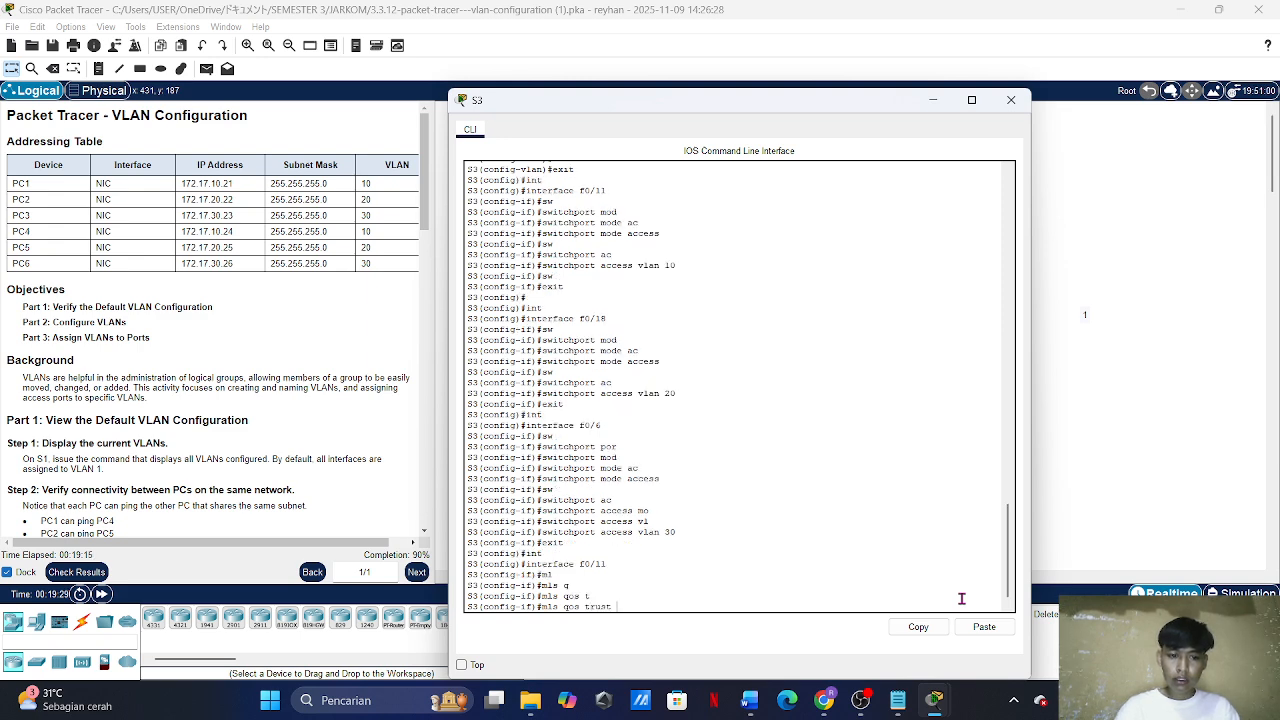
text(c)
key(Tab)
key(Return)
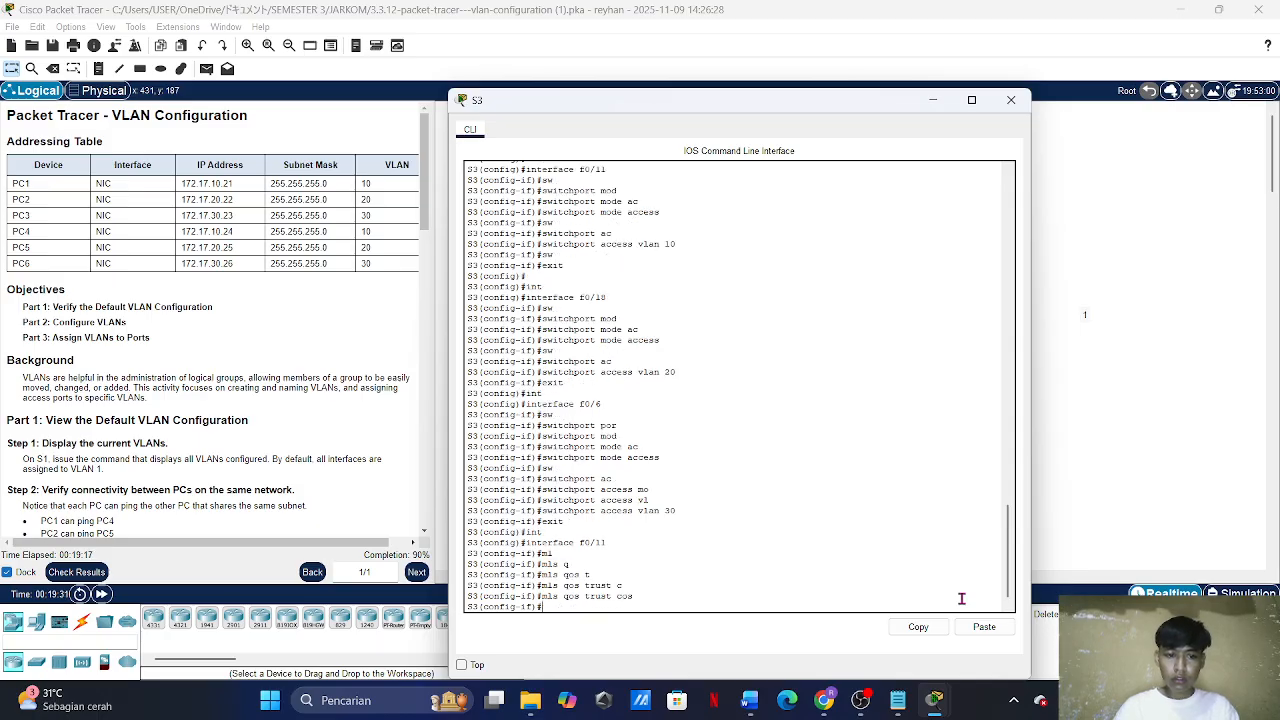
Step: Set the voice VLAN of interface f0/11 on S3 to 150
text(sw)
key(Tab)
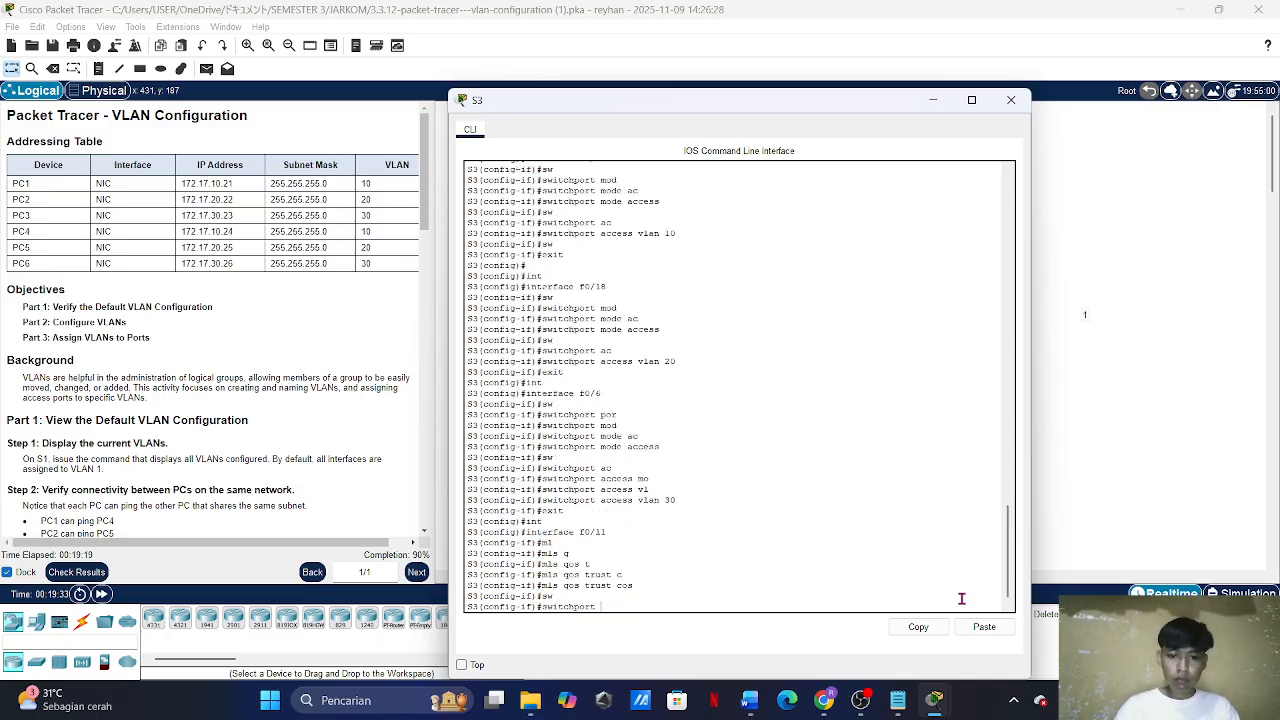
text(v)
key(Tab)
text(v)
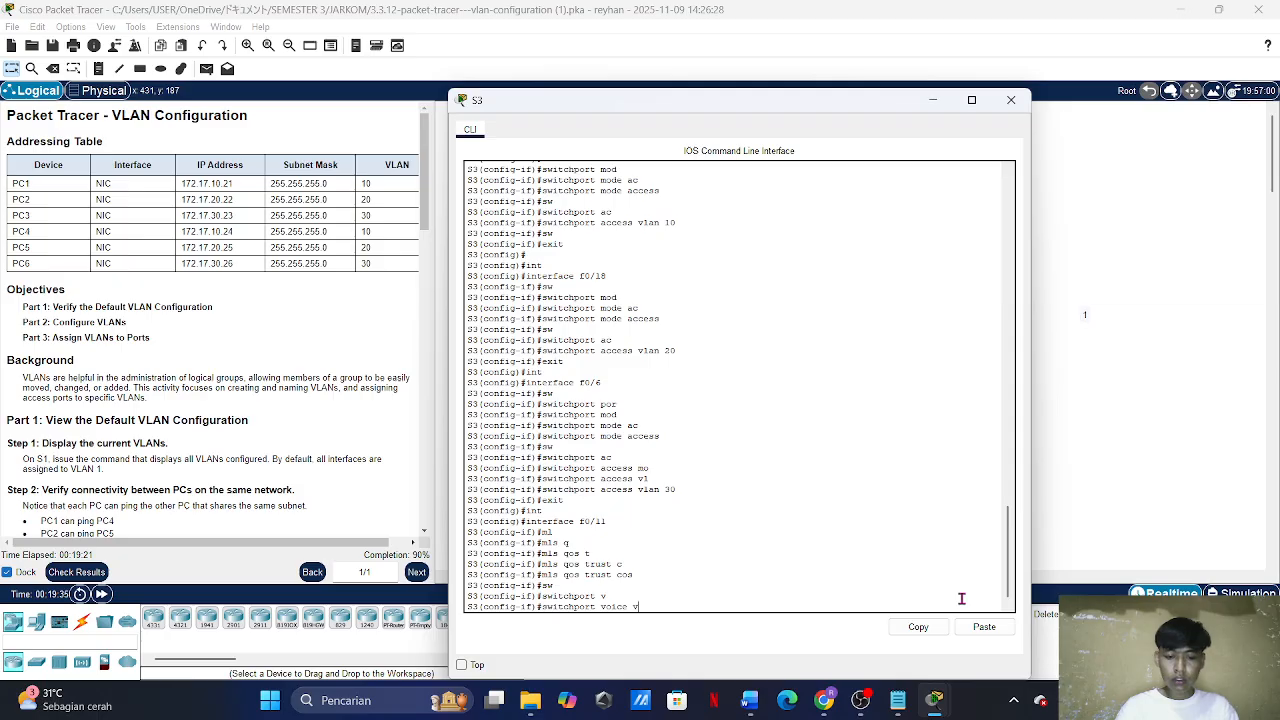
key(Tab)
text(1)
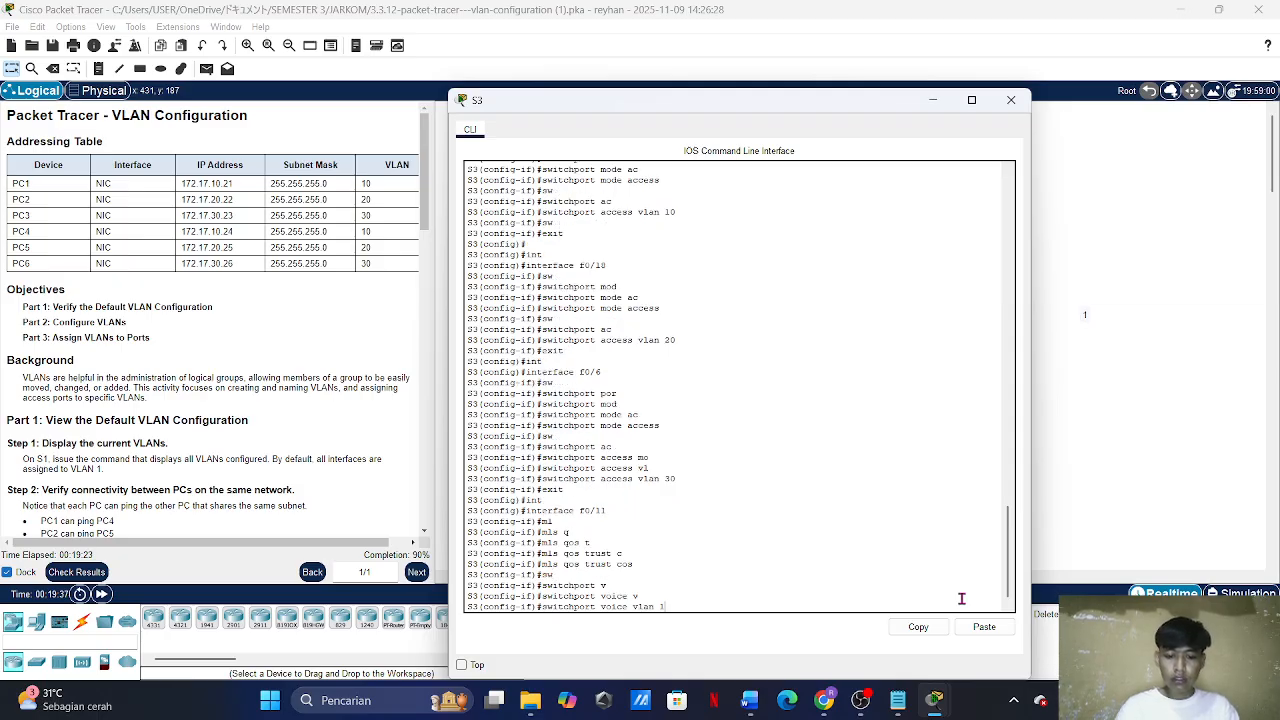
text(50)
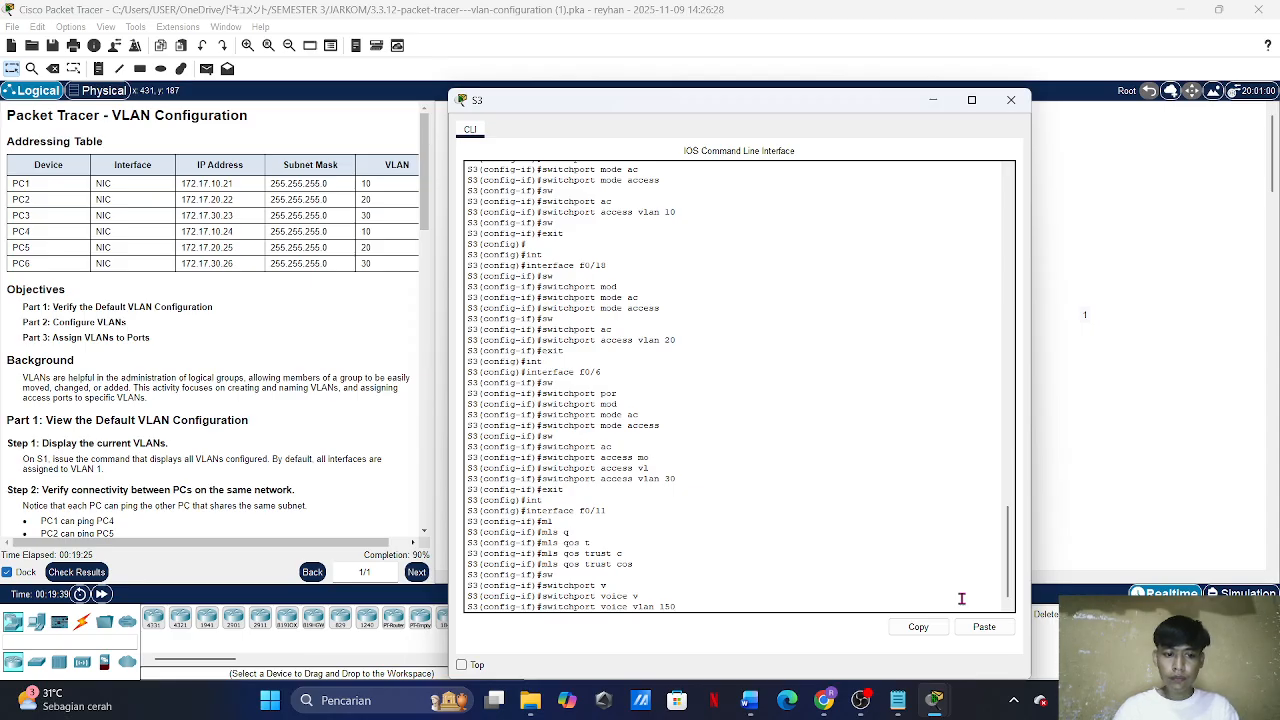
key(Return)
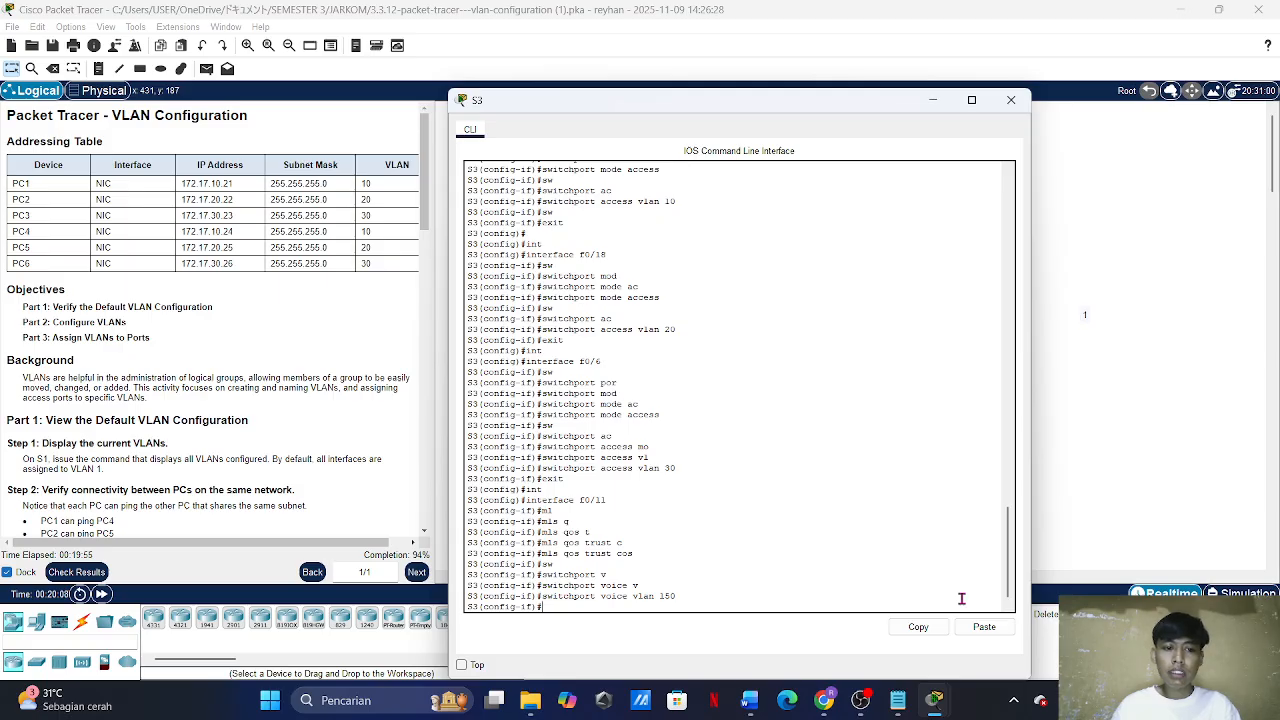
Step: Switch to the command line of switch S2 and exit its configuration modes to privileged EXEC mode
click(1118, 369)
click(614, 224)
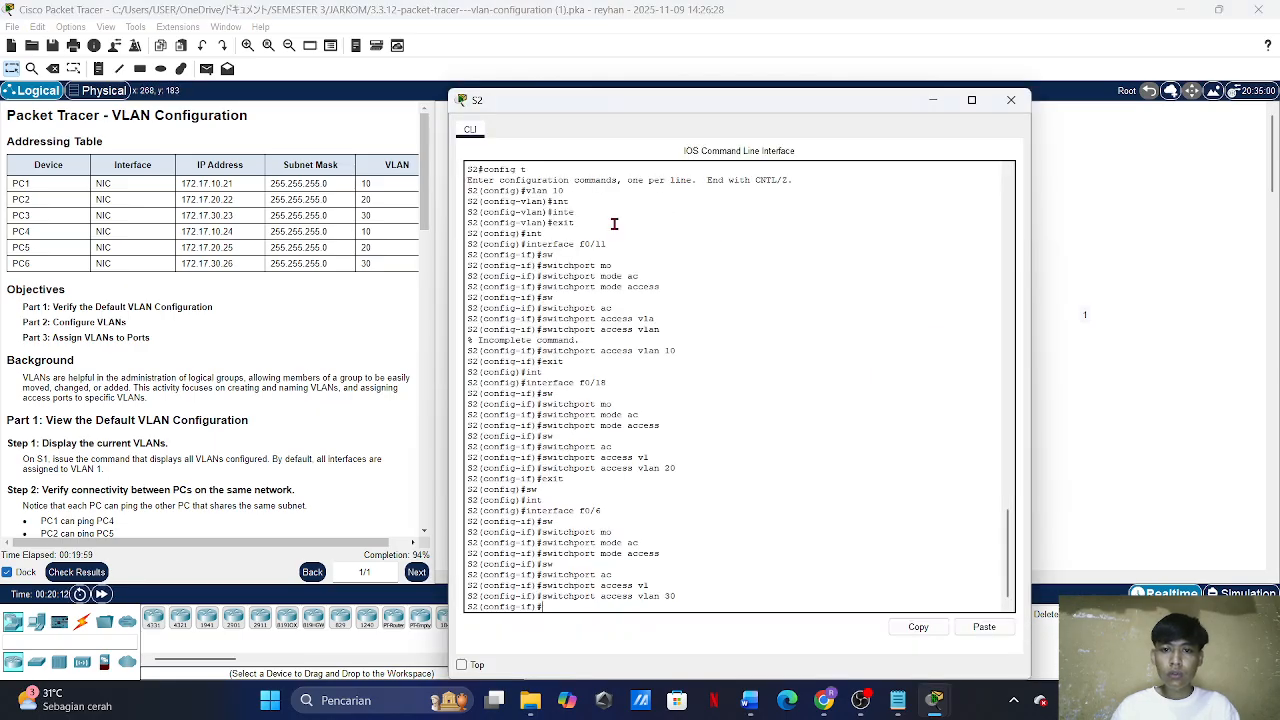
text(exi)
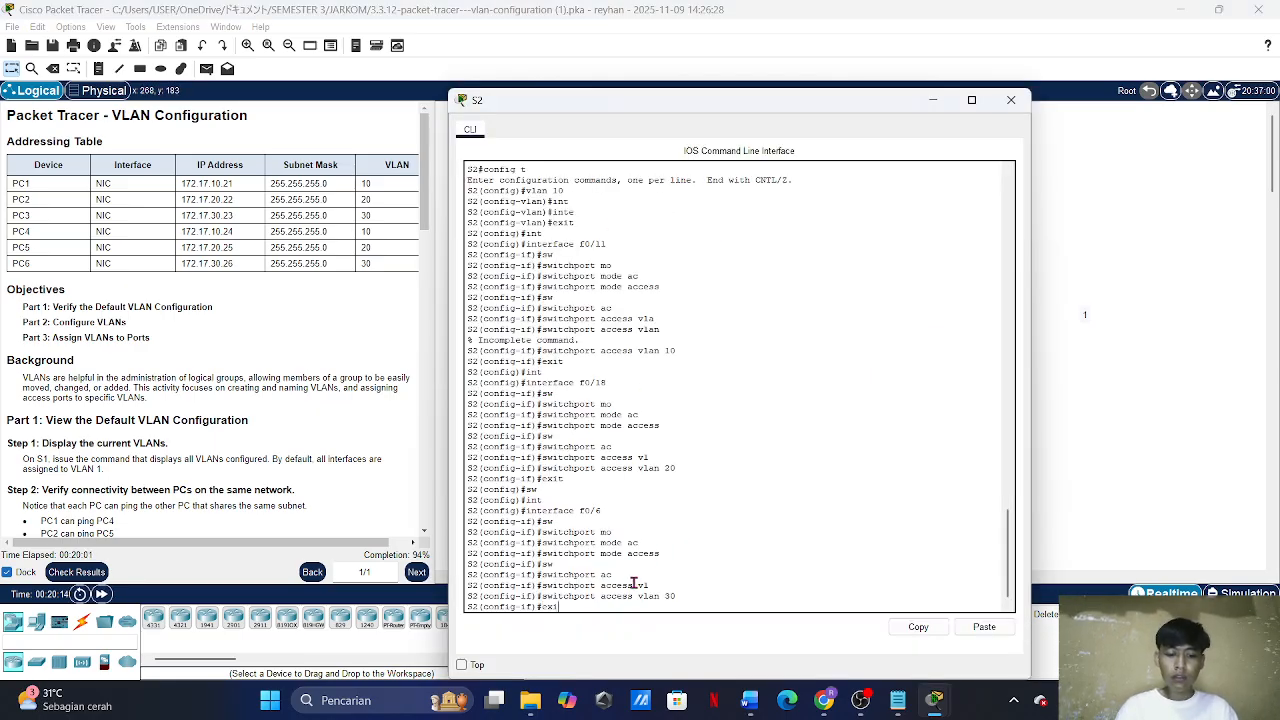
text(t)
key(Return)
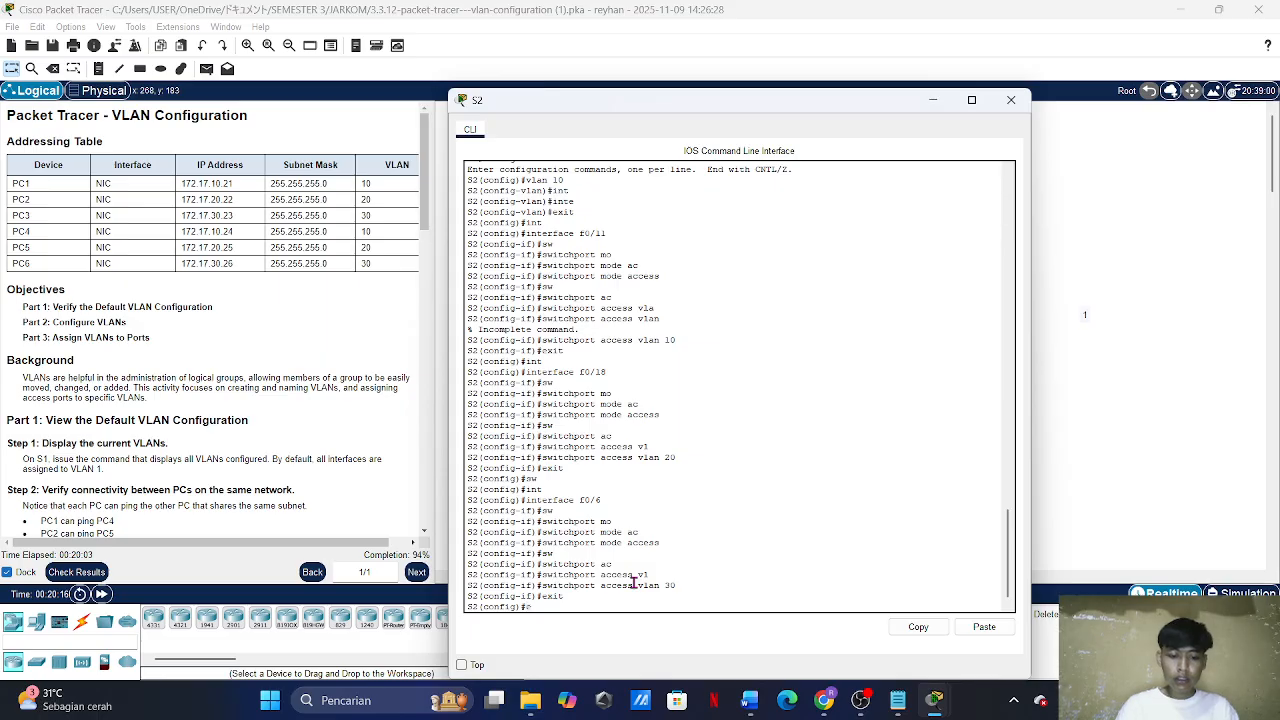
text(xit)
key(Return)
Step: Display the brief VLAN summary on S2 to check the VLAN names and port assignments
text(s)
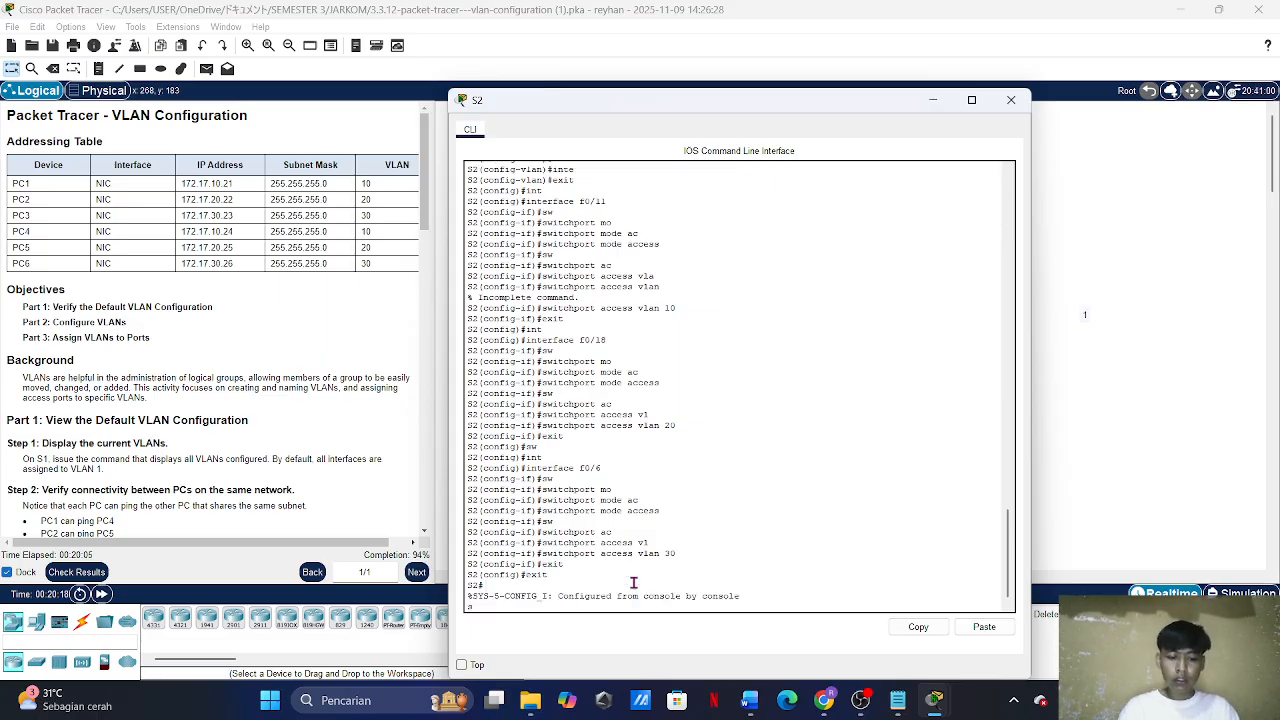
text(h)
key(Tab)
text(v)
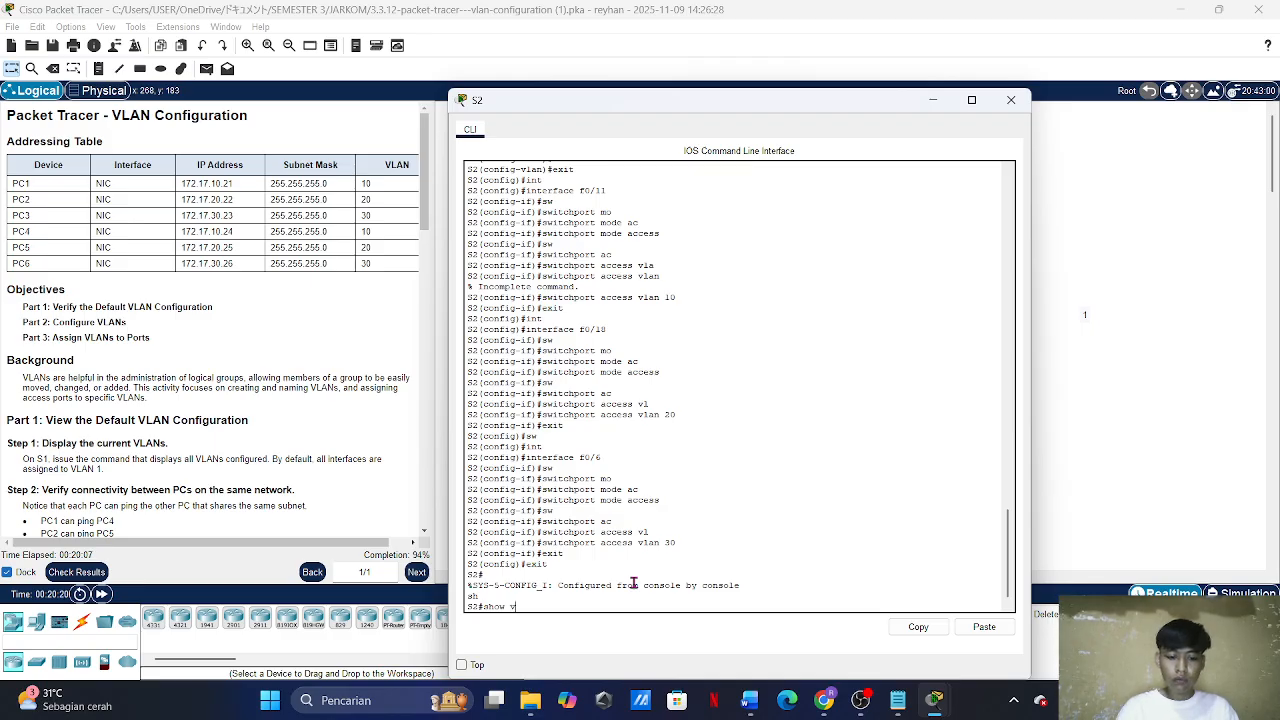
key(Tab)
text(l)
key(Tab)
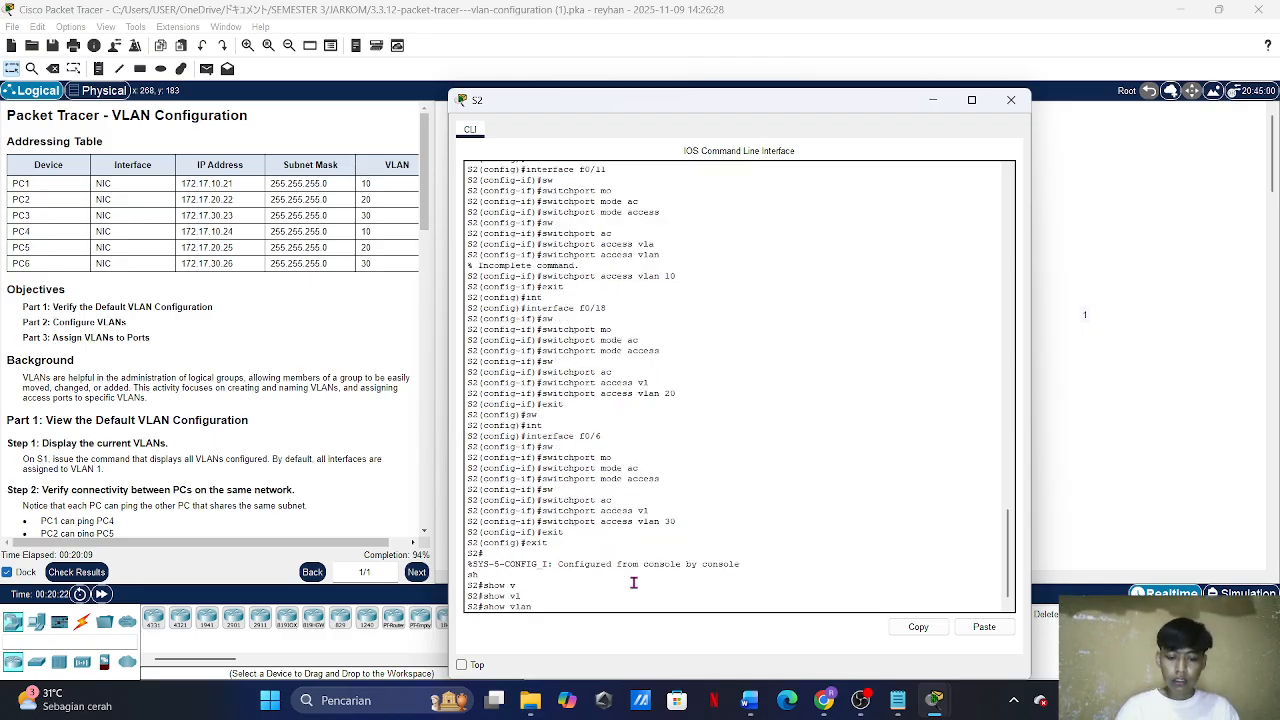
text(b)
key(Tab)
key(Return)
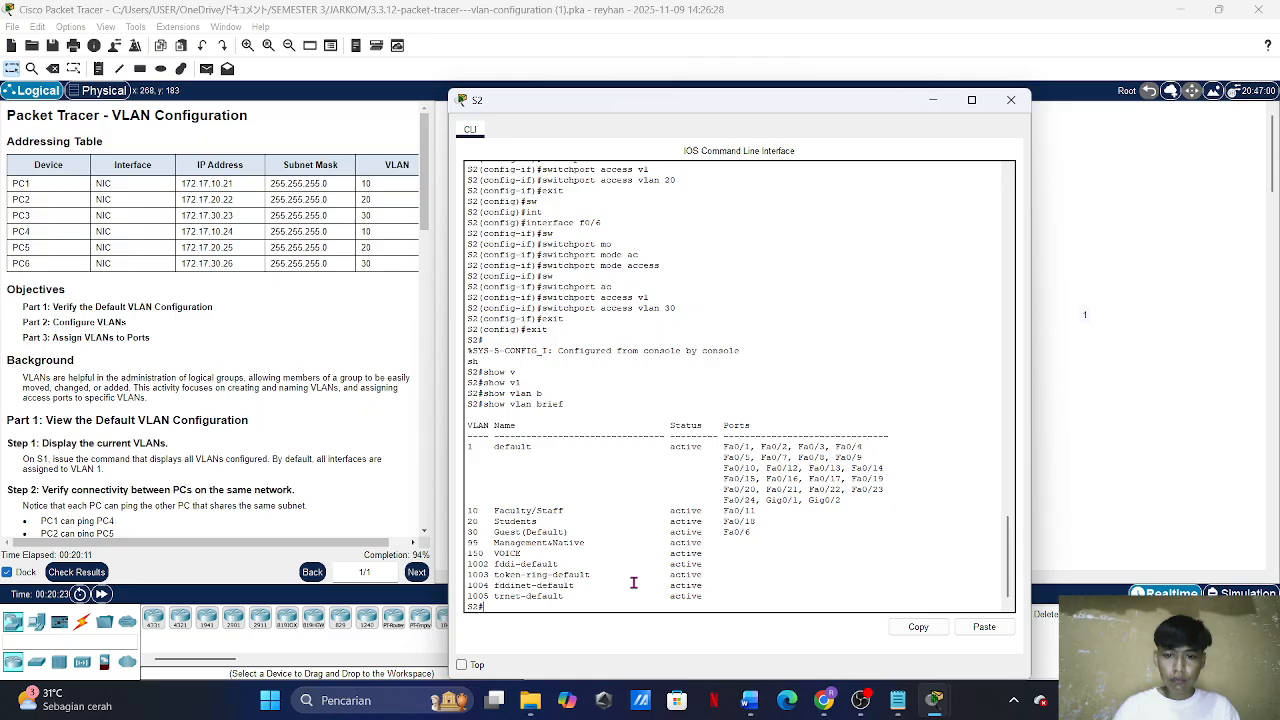
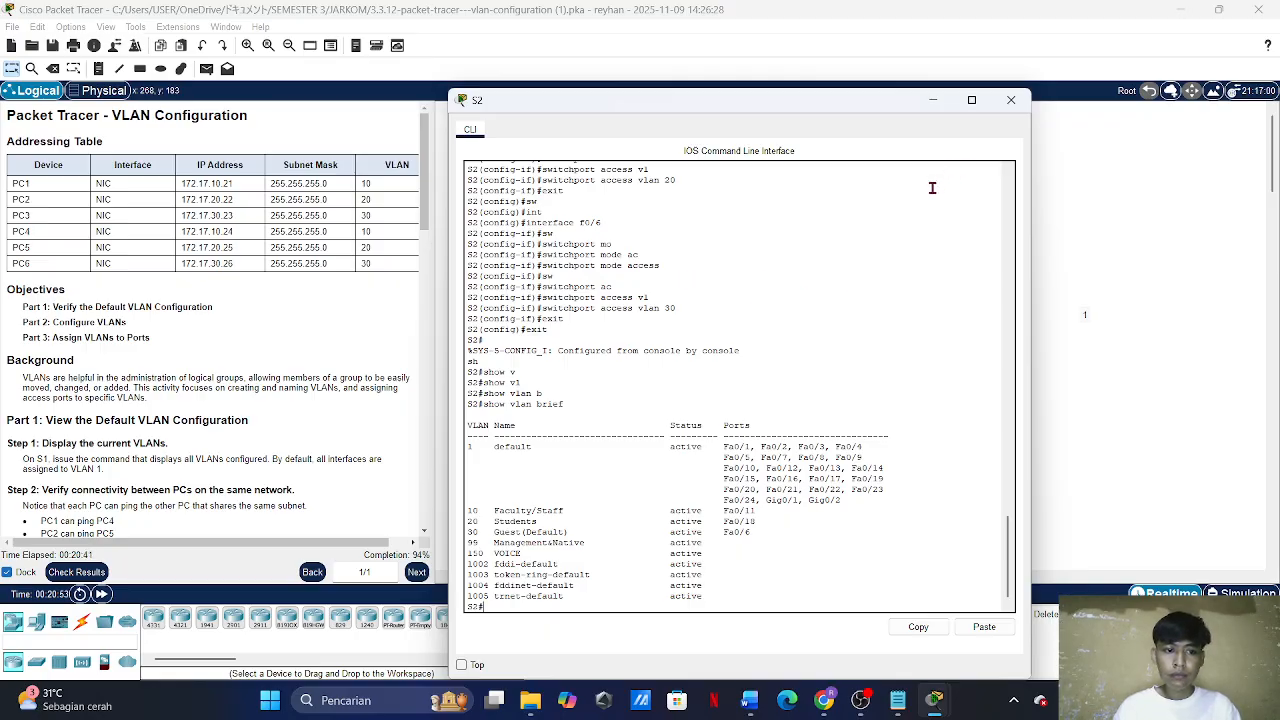
Step: Ping PC4 at 172.17.10.24 from the PC1 command prompt to test connectivity within VLAN 10
click(1163, 230)
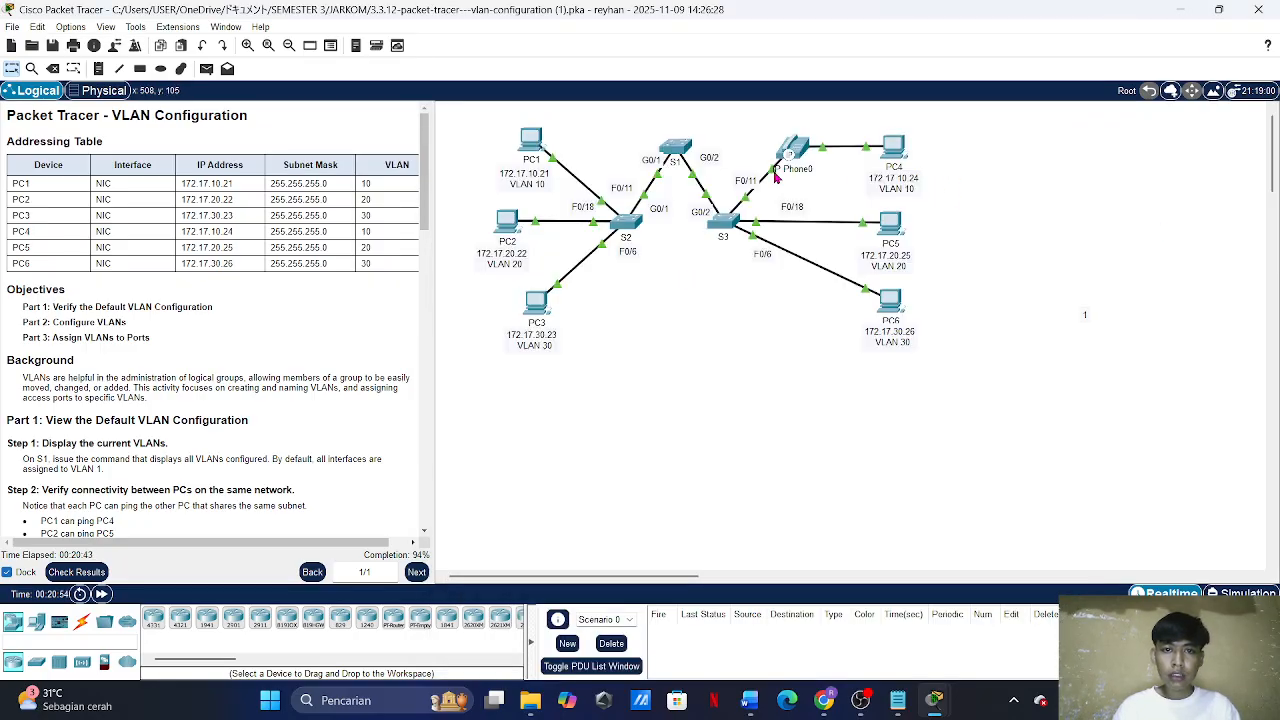
mouse_move(535, 146)
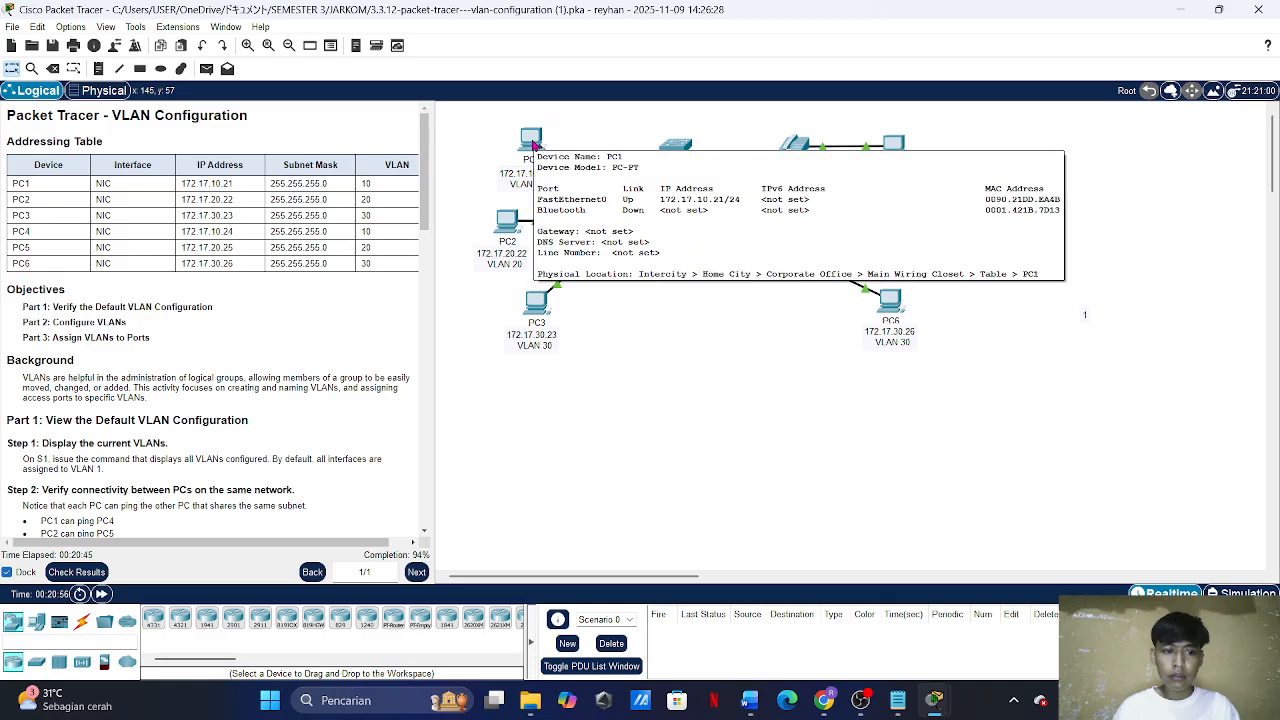
click(534, 145)
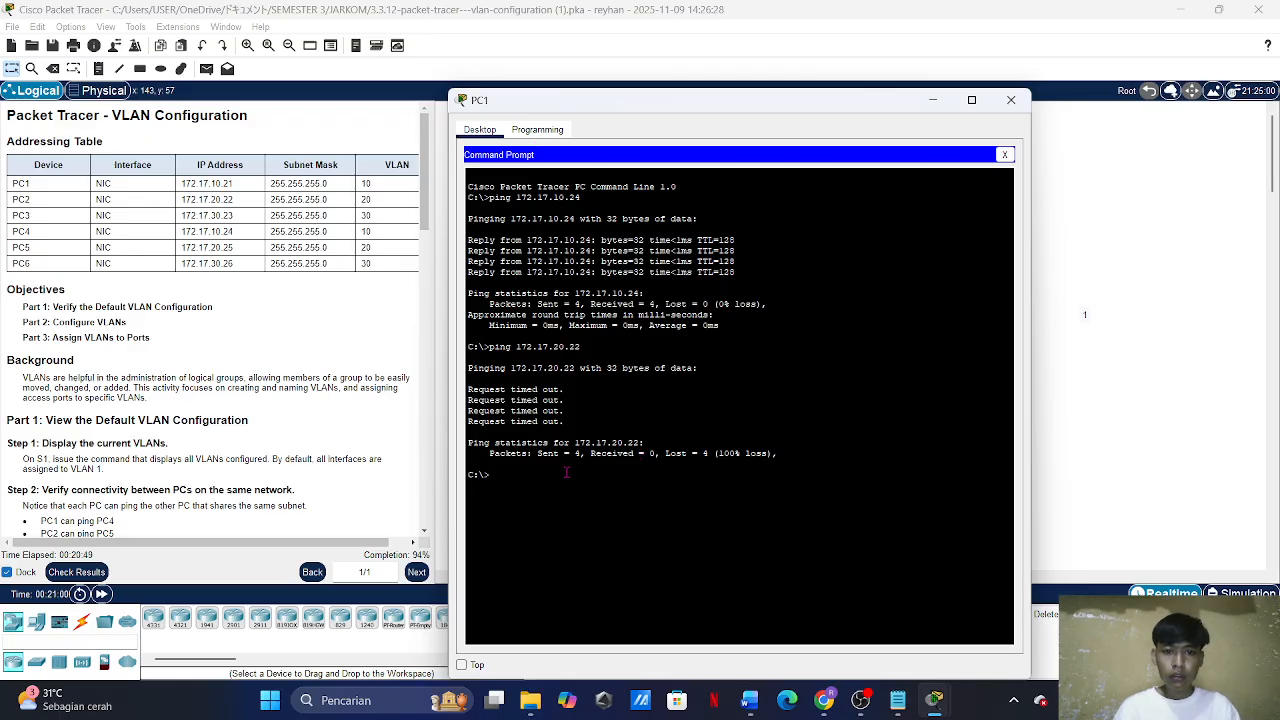
text(ping)
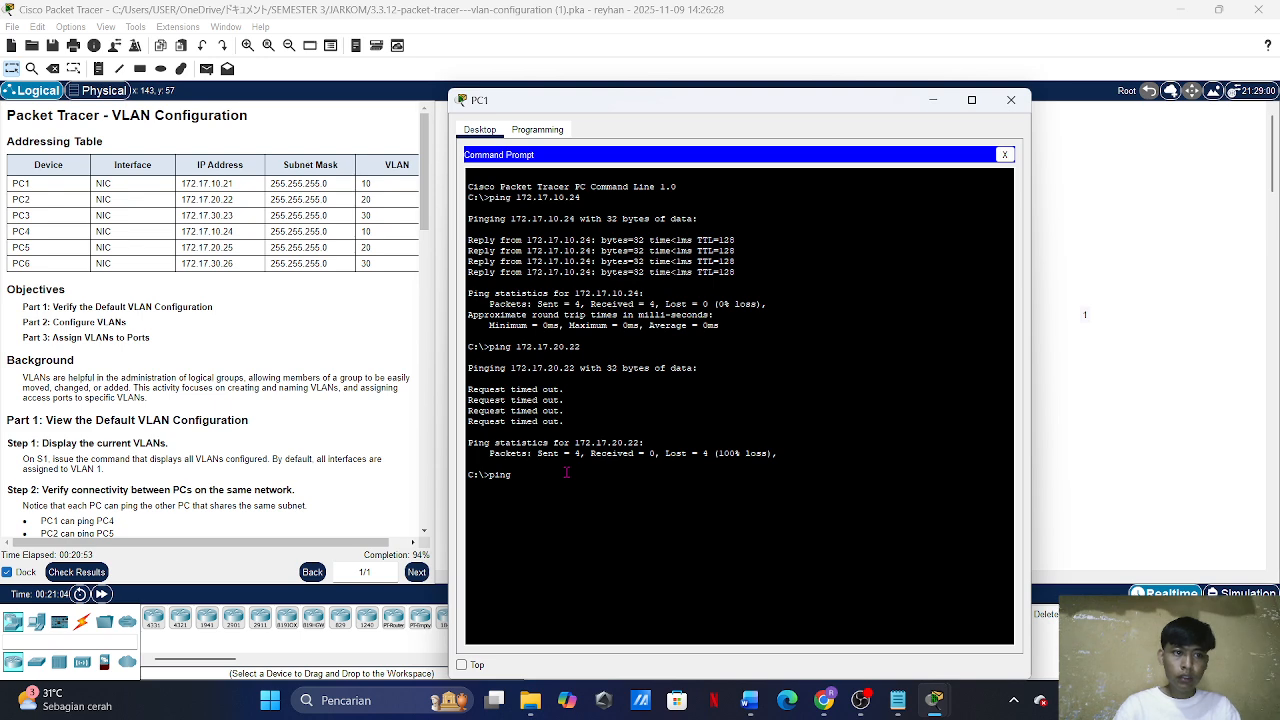
text( 17)
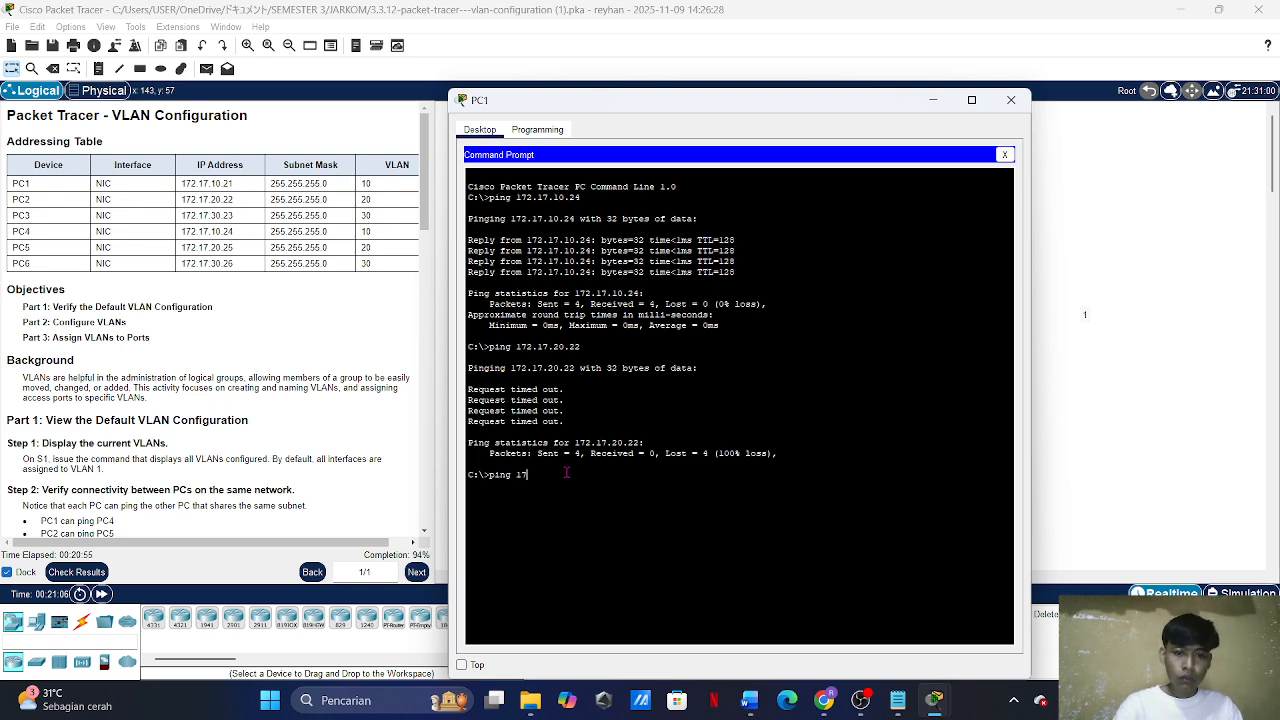
text(2.17)
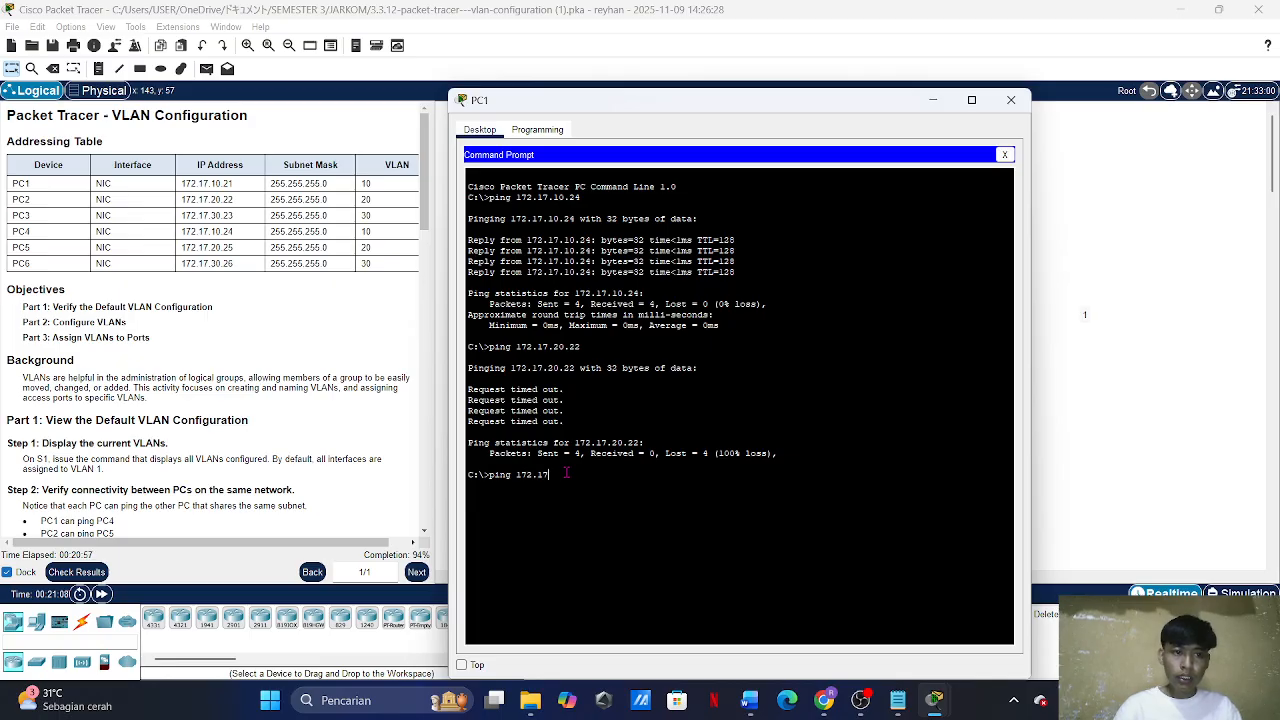
text(.10)
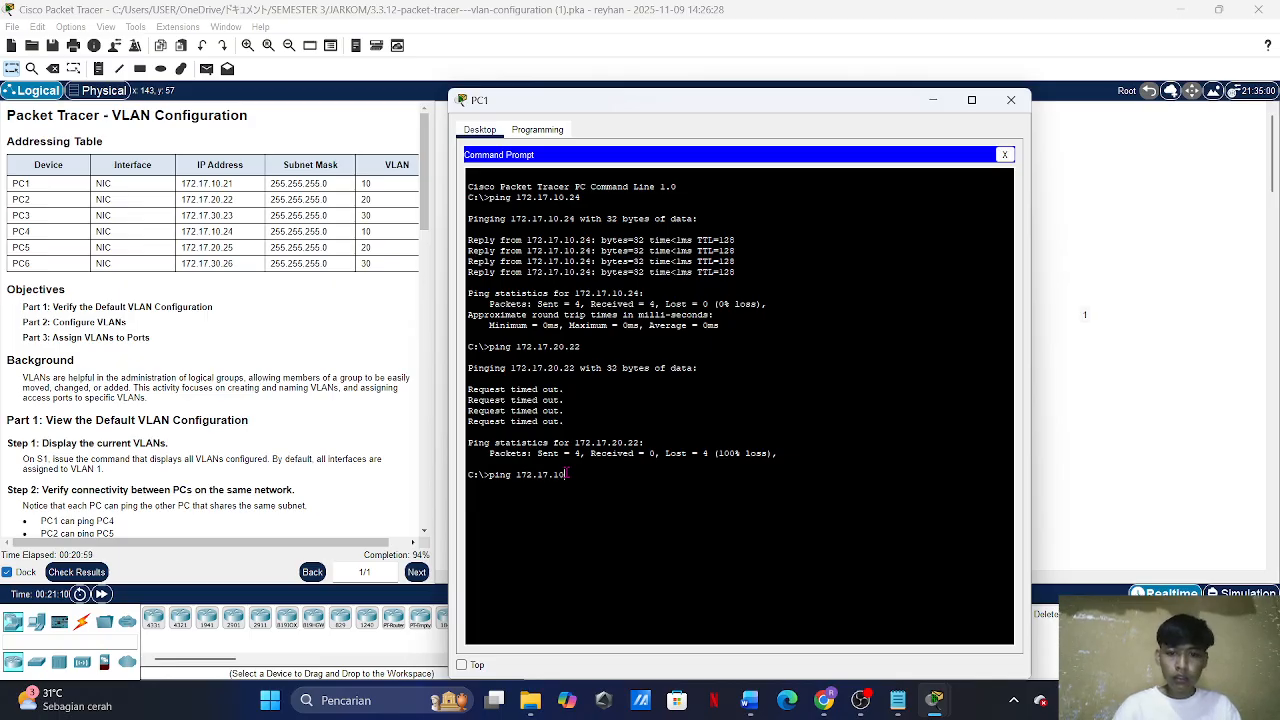
text(.24)
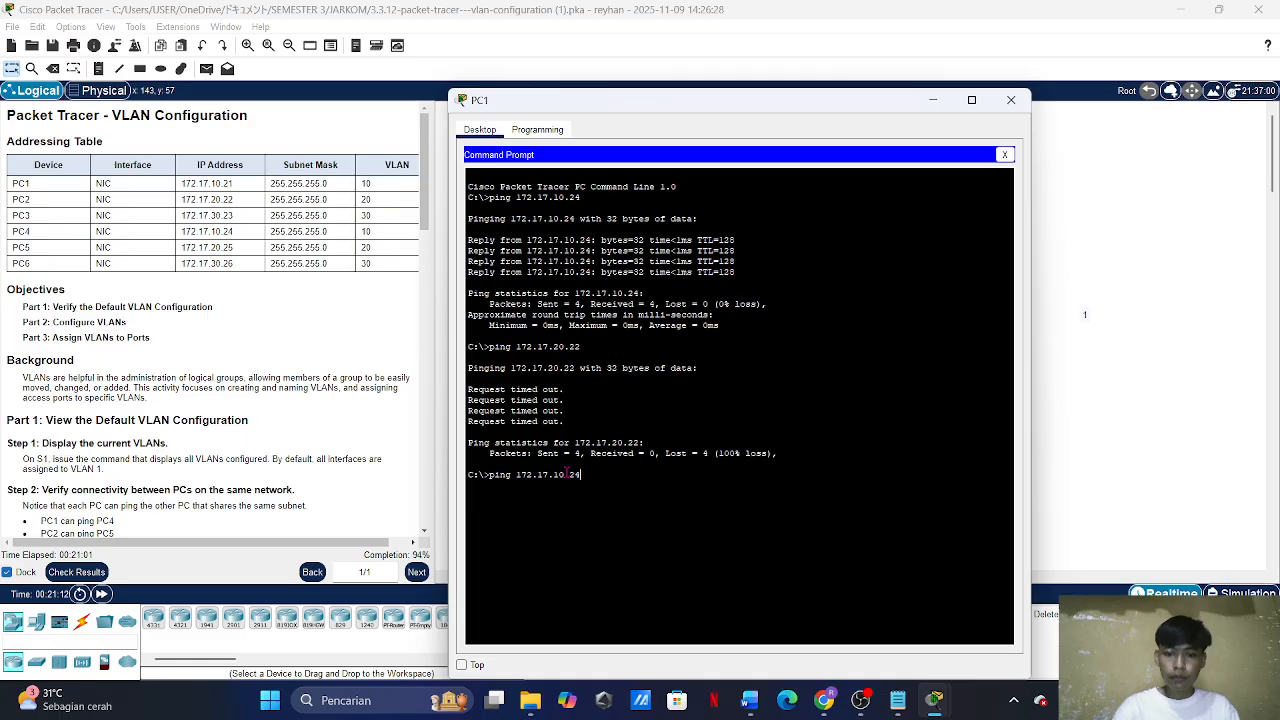
key(Return)
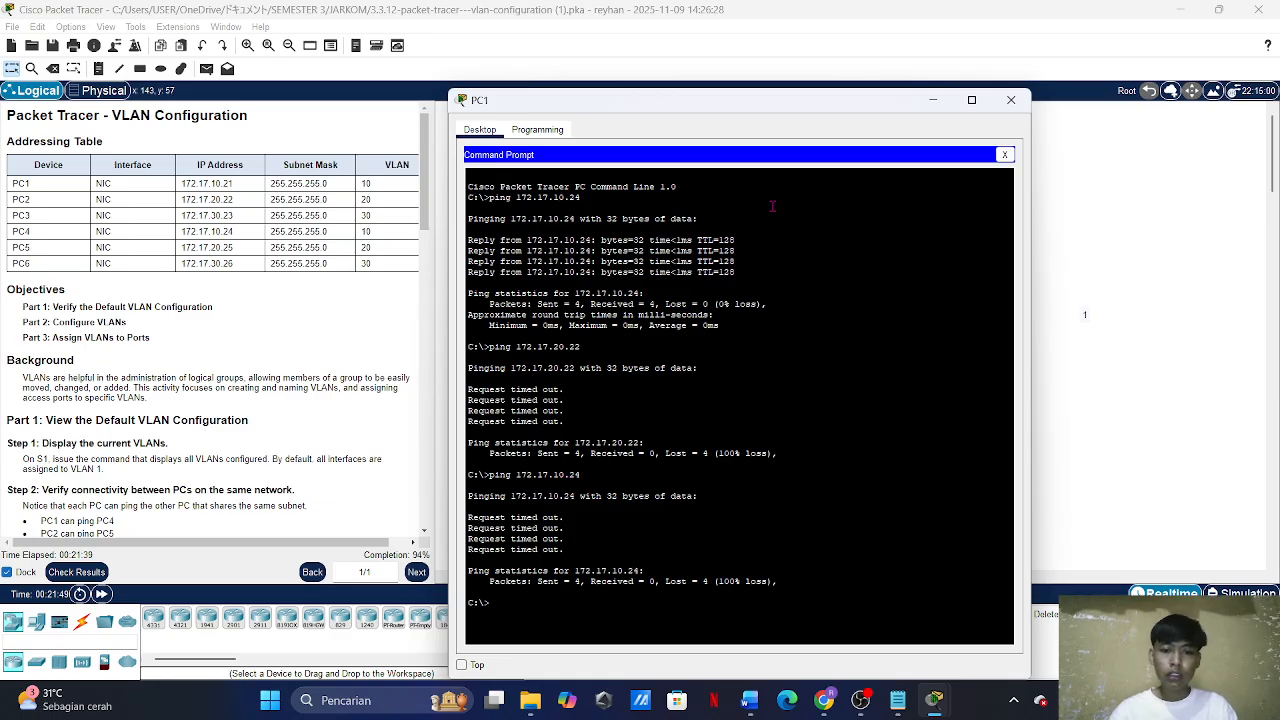
Step: Switch from PC1 to the command line of S2 and enter configuration mode for interface g0/1
click(1011, 99)
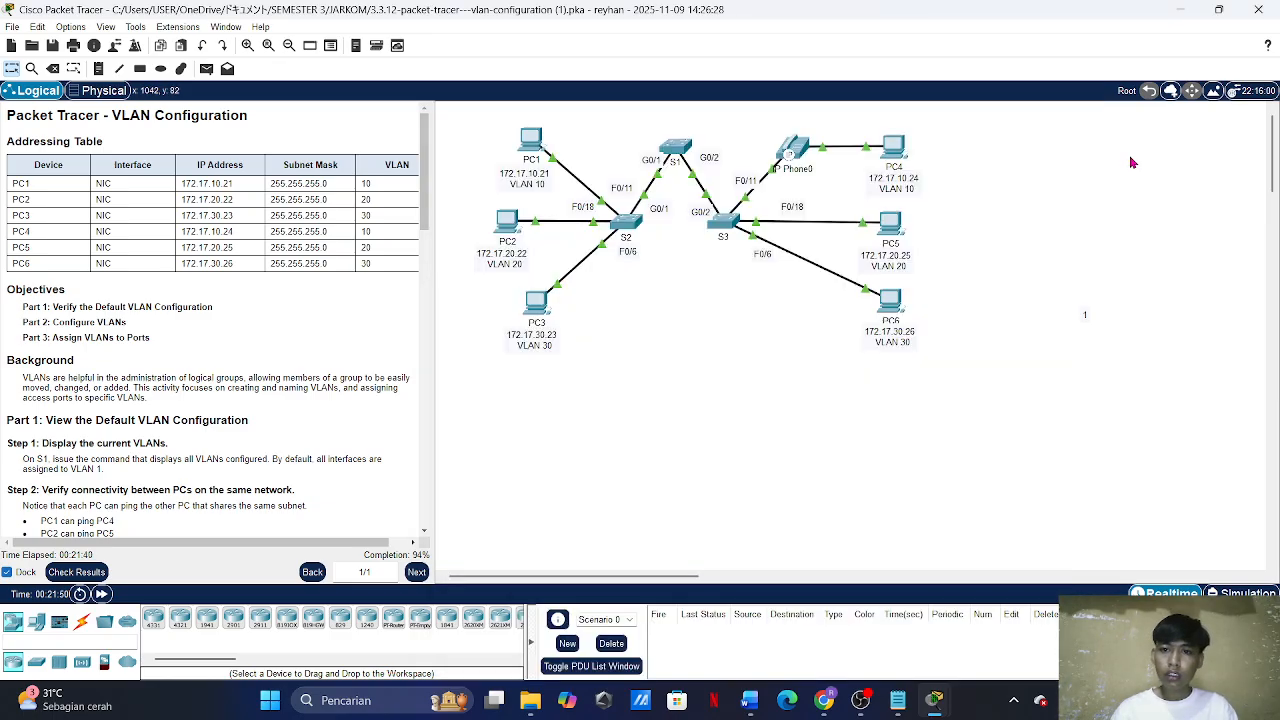
click(622, 221)
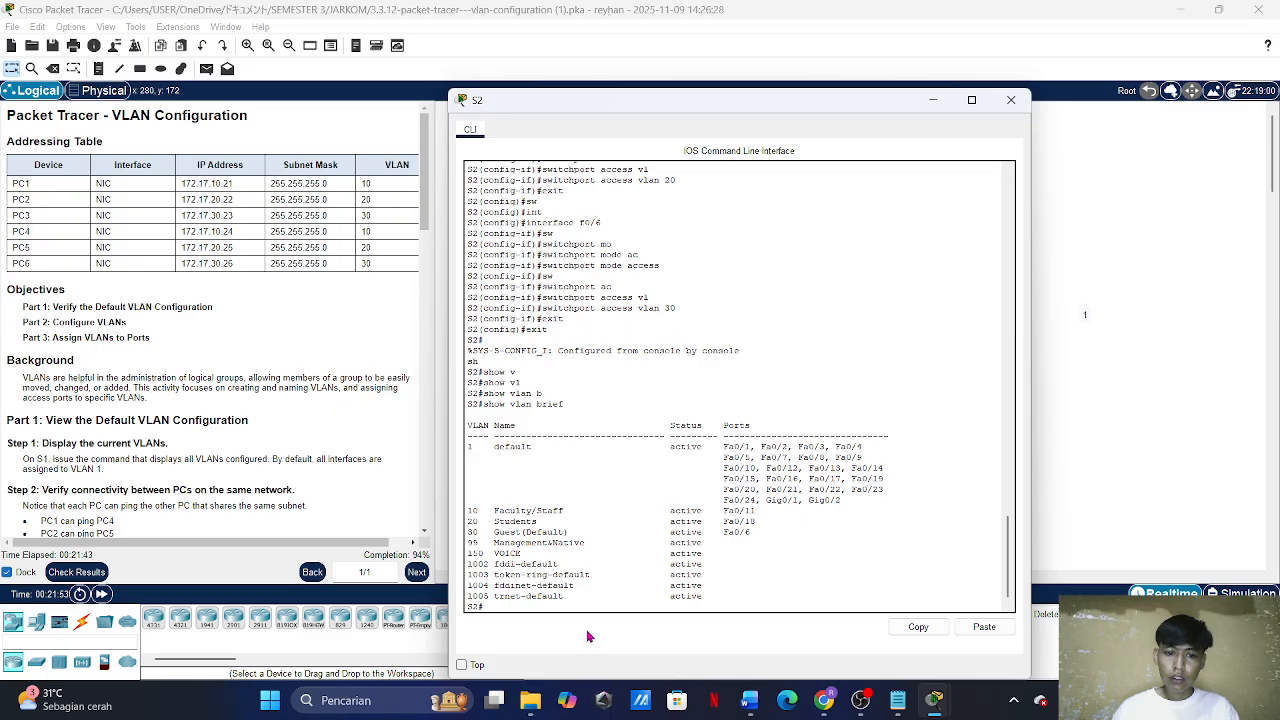
text(conf)
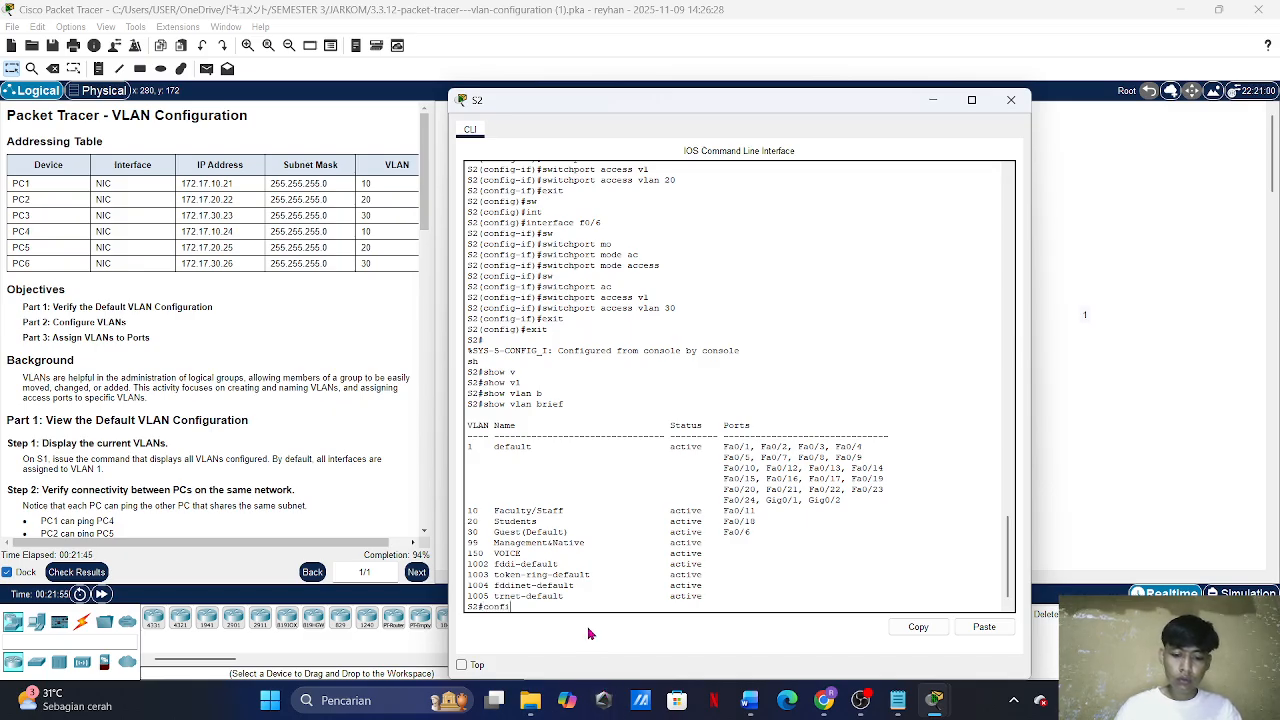
text(ig t)
key(Return)
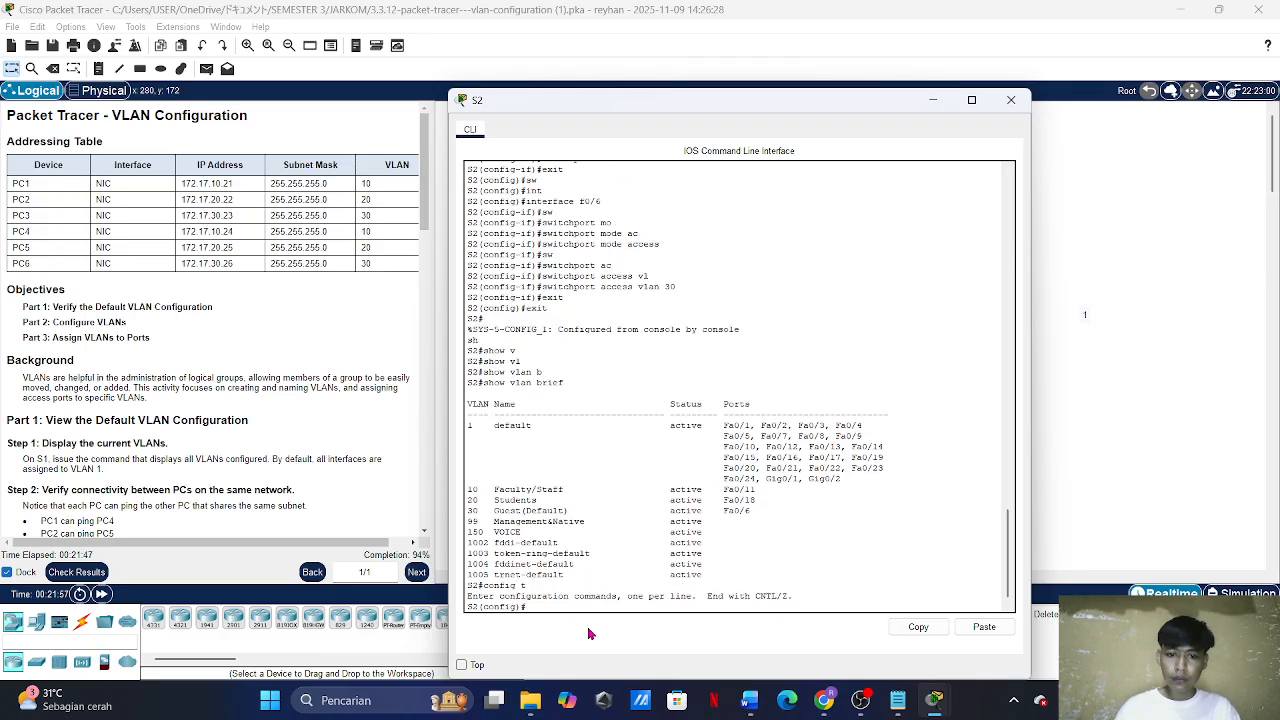
text(int)
key(Tab)
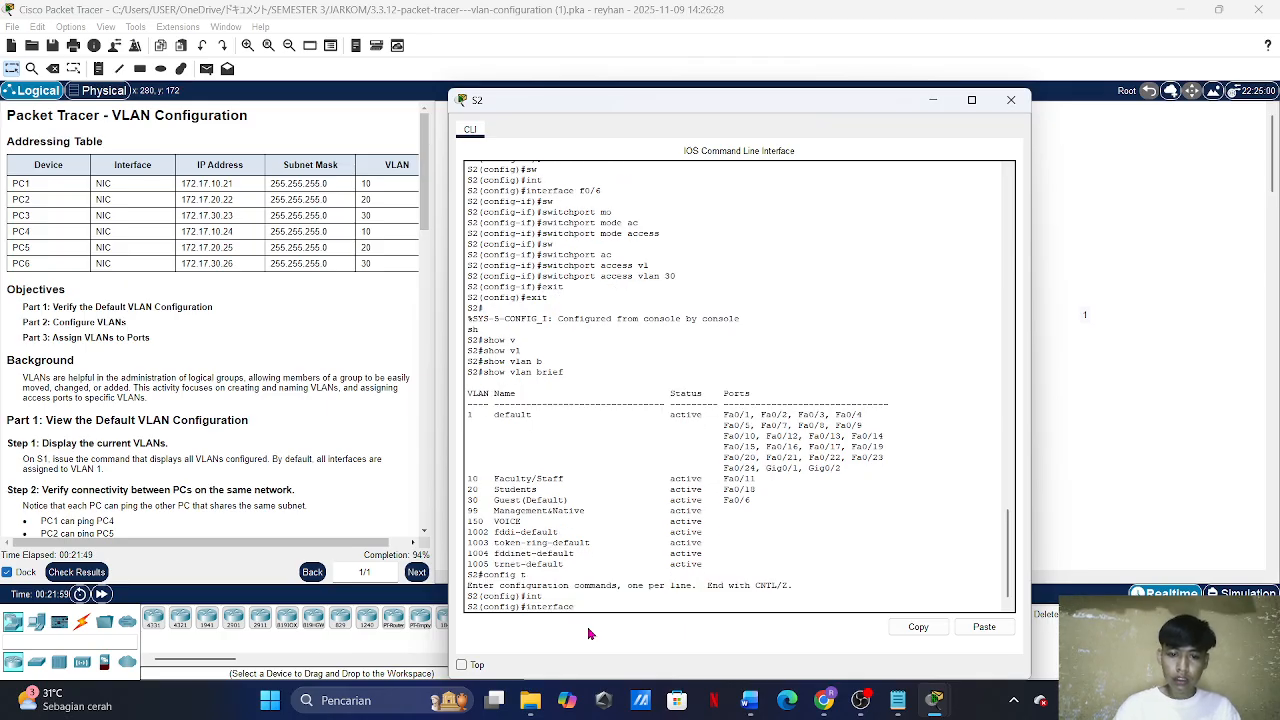
text(g)
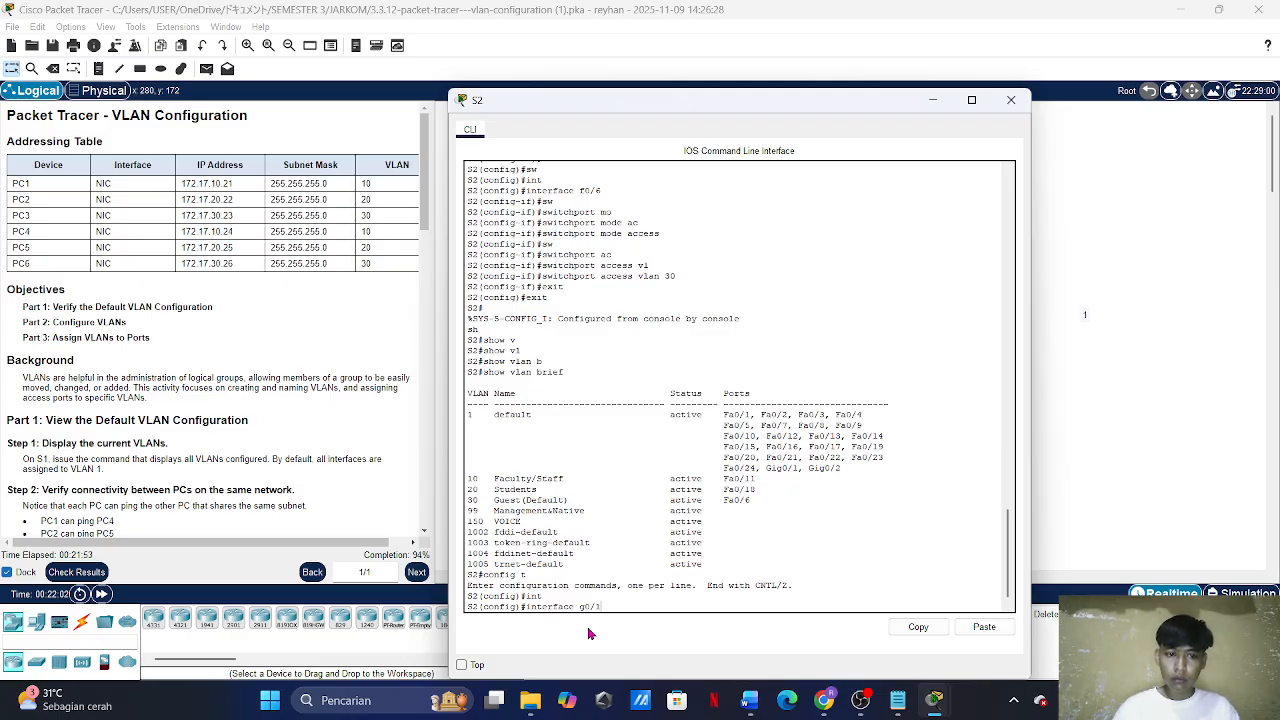
text(0/1)
key(Return)
Step: Set the switchport mode of interface g0/1 on S2 to trunk
text(sw)
key(Tab)
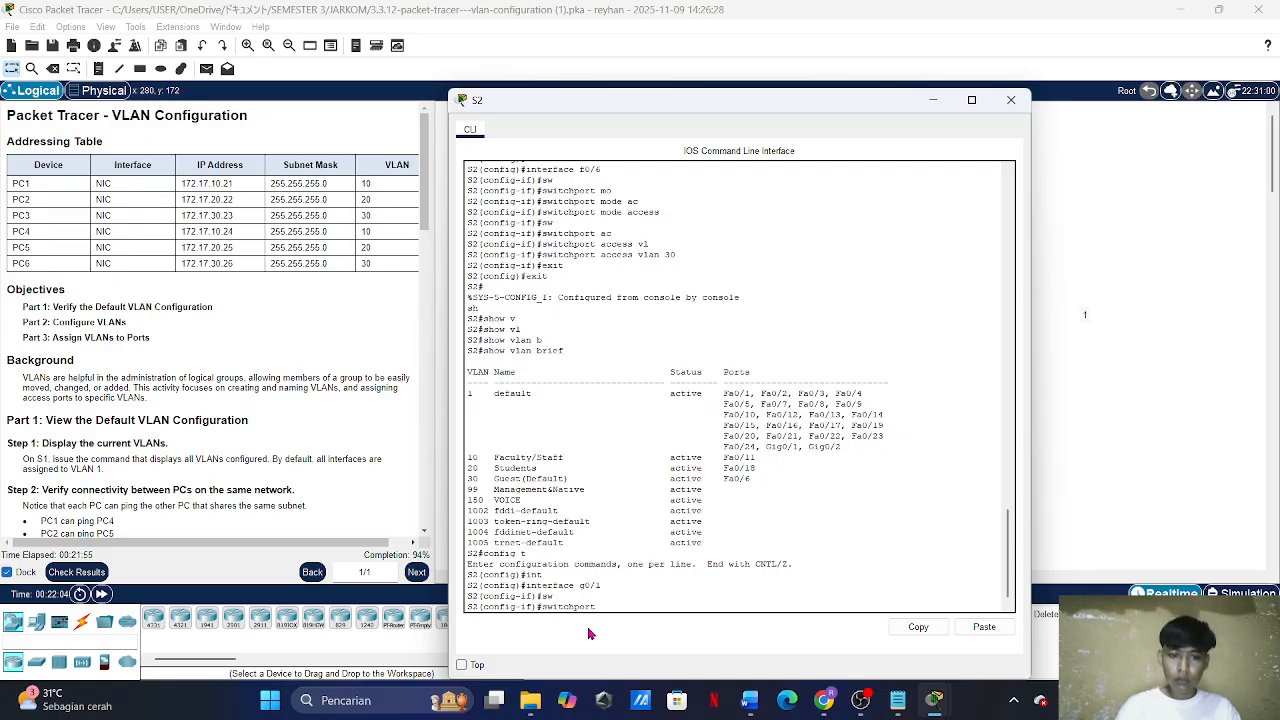
text(mo)
key(Tab)
text(t)
key(Tab)
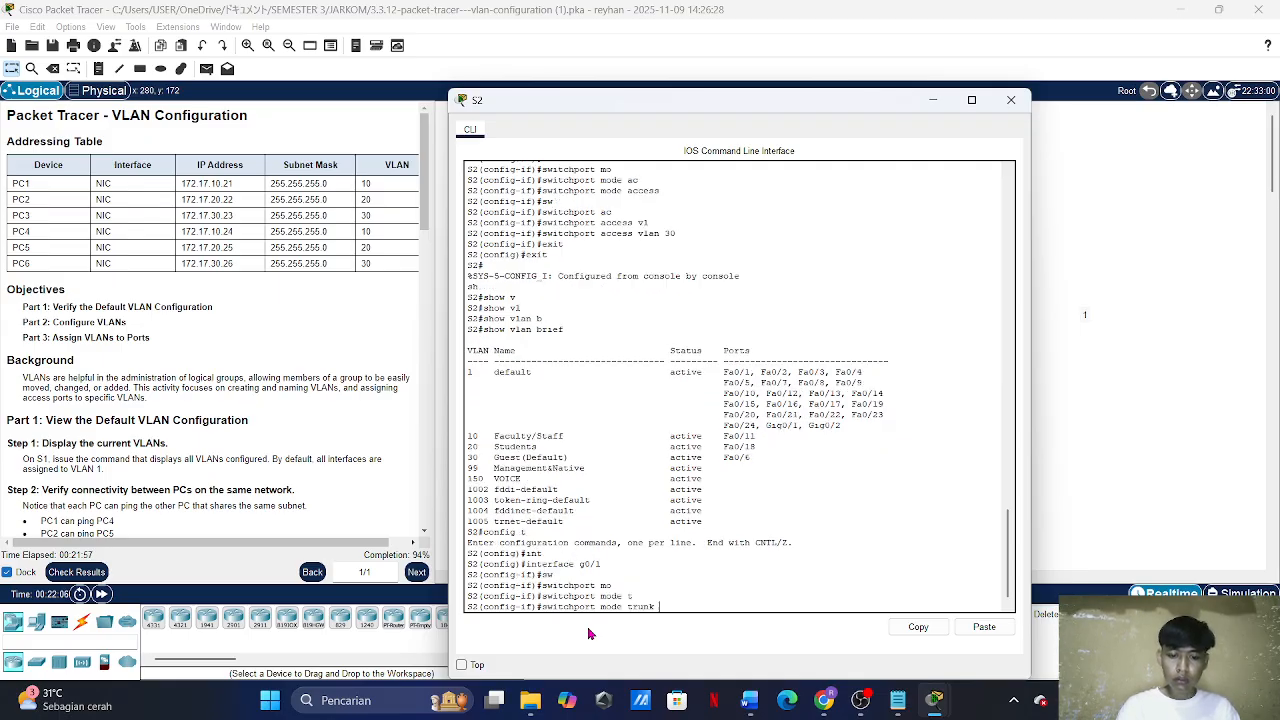
key(Return)
Step: Set the trunk native VLAN of interface g0/1 on S2 to 99
text(sw)
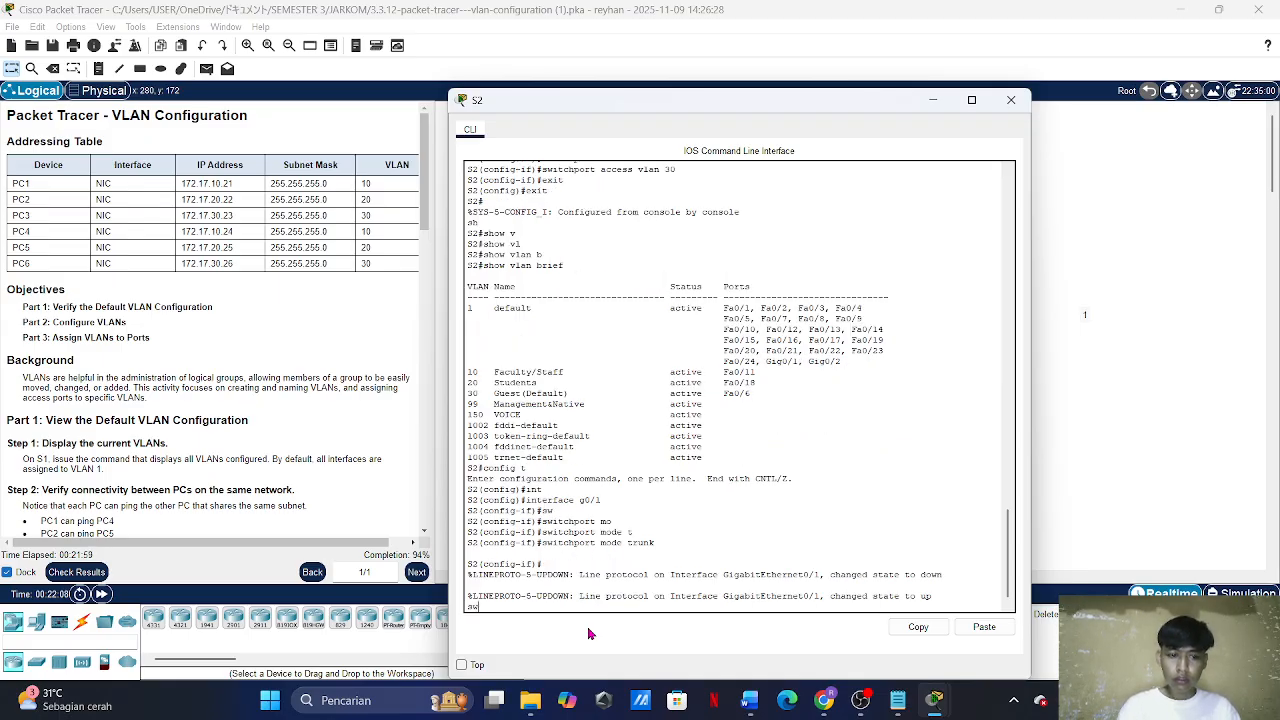
key(Tab)
text(t)
key(Tab)
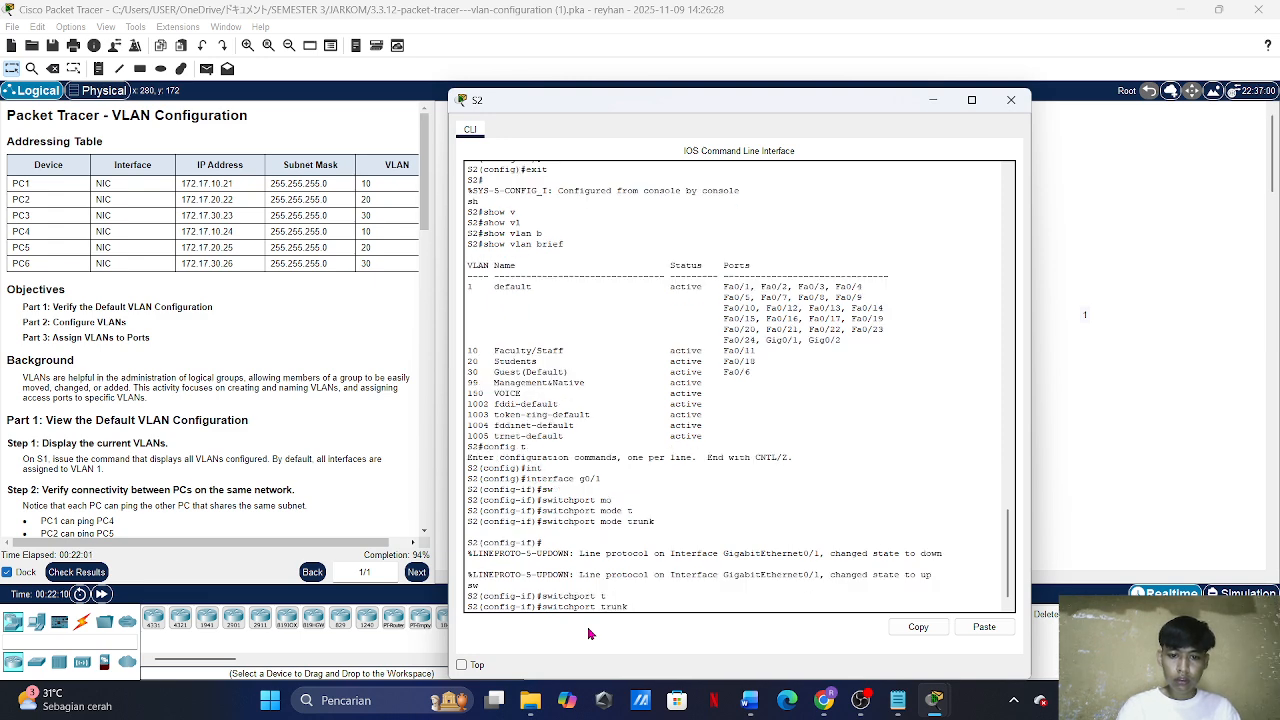
text(n)
key(Tab)
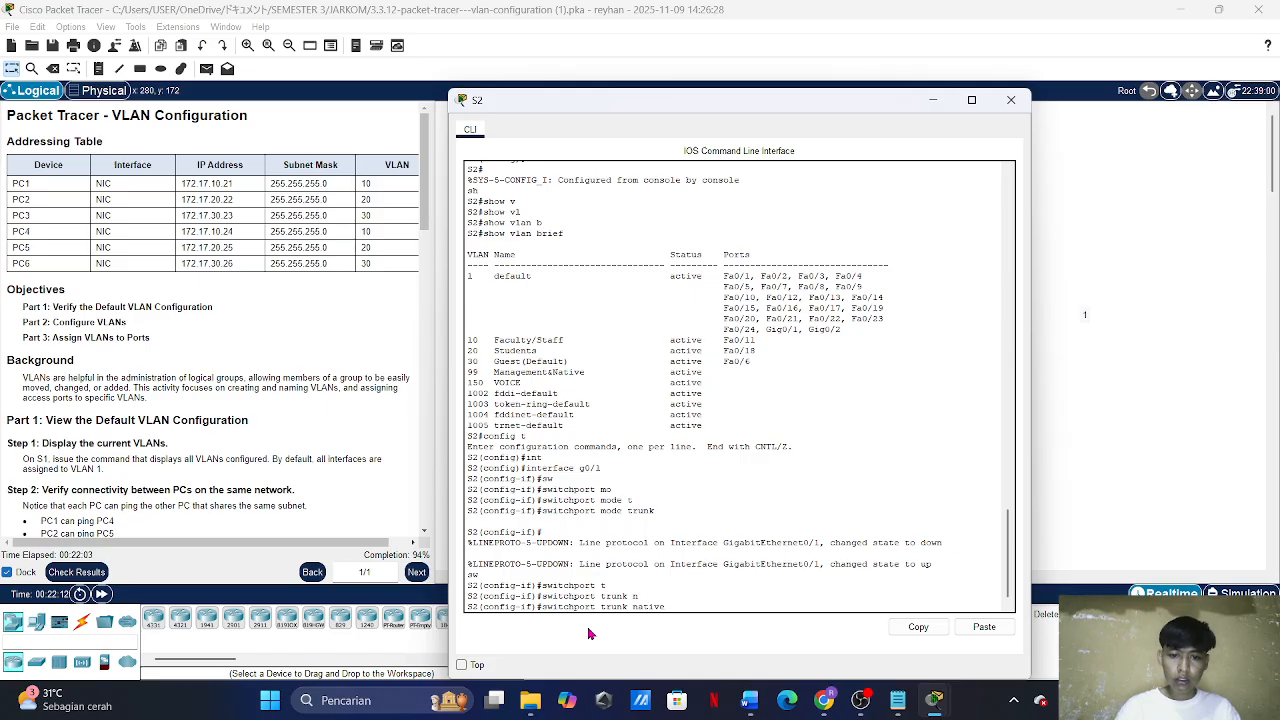
key(Return)
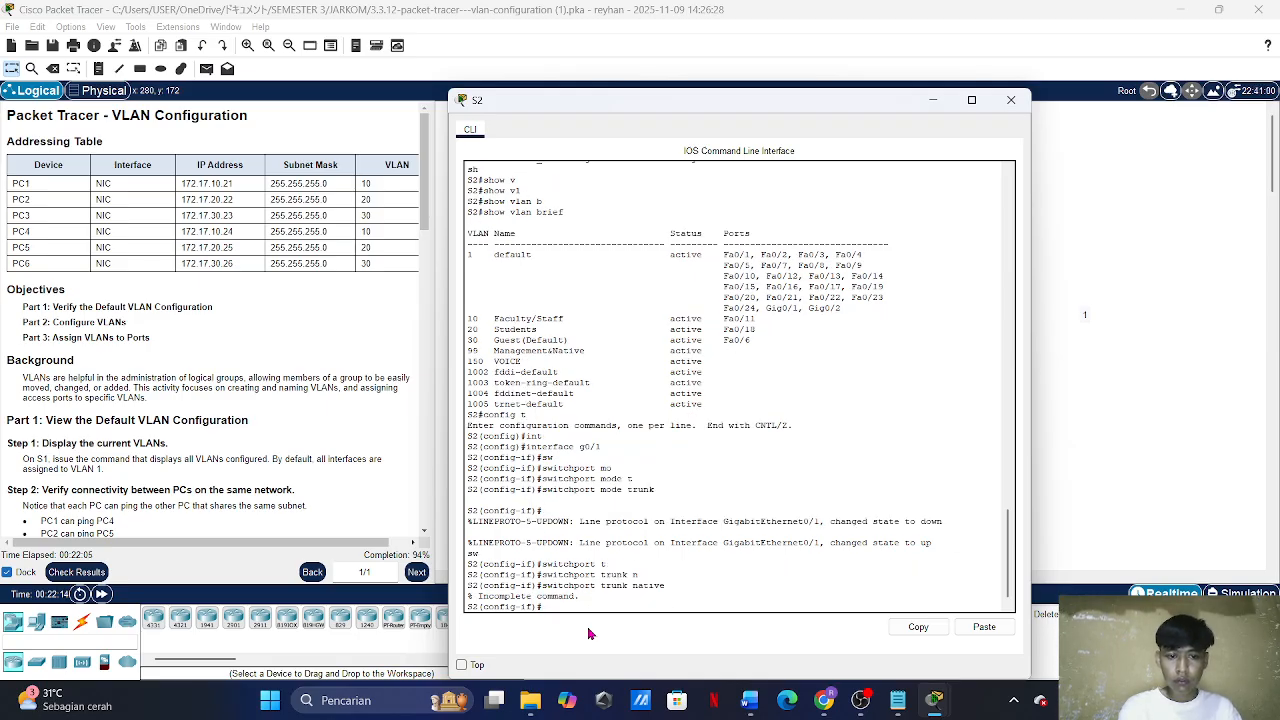
key(Up)
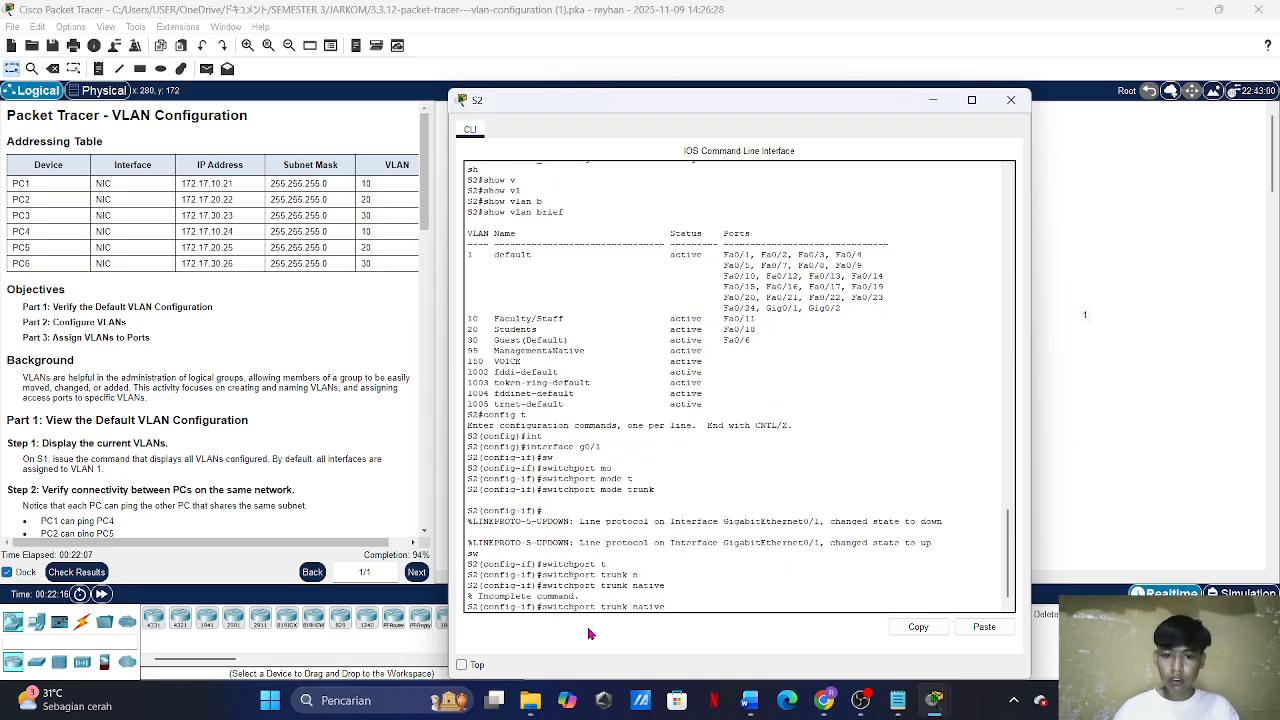
text(vl)
key(Tab)
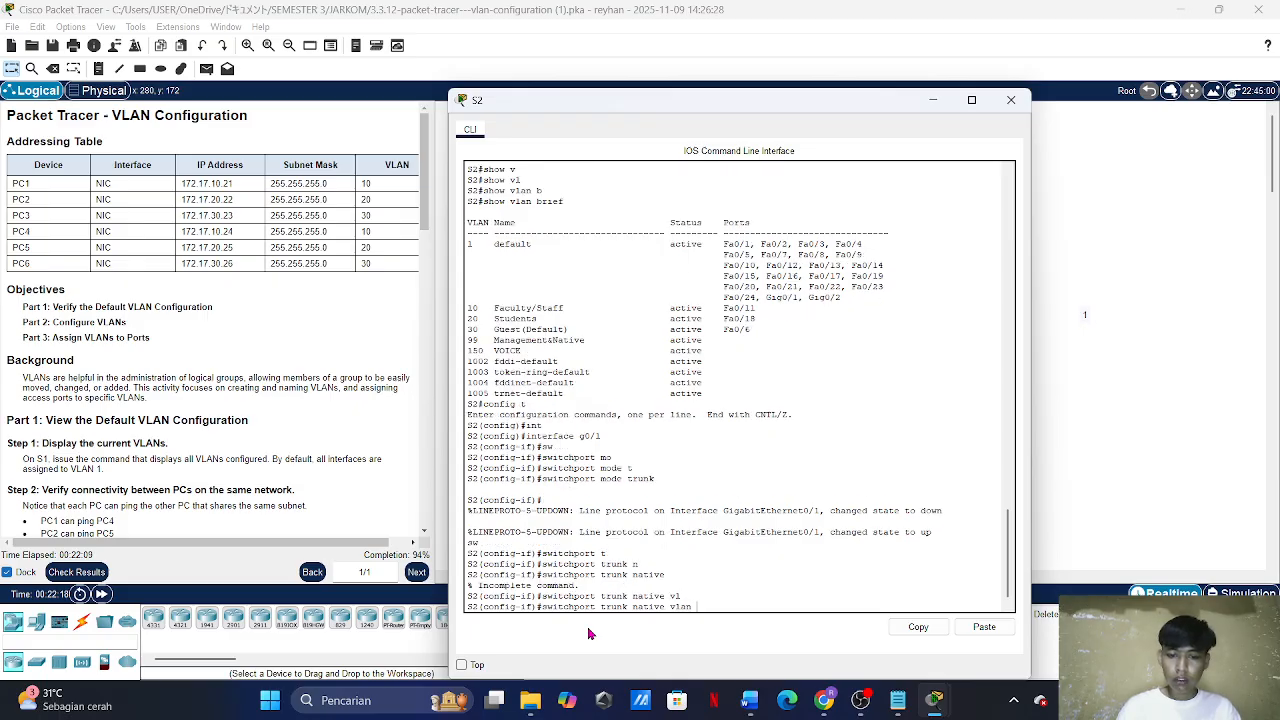
text(99)
key(Return)
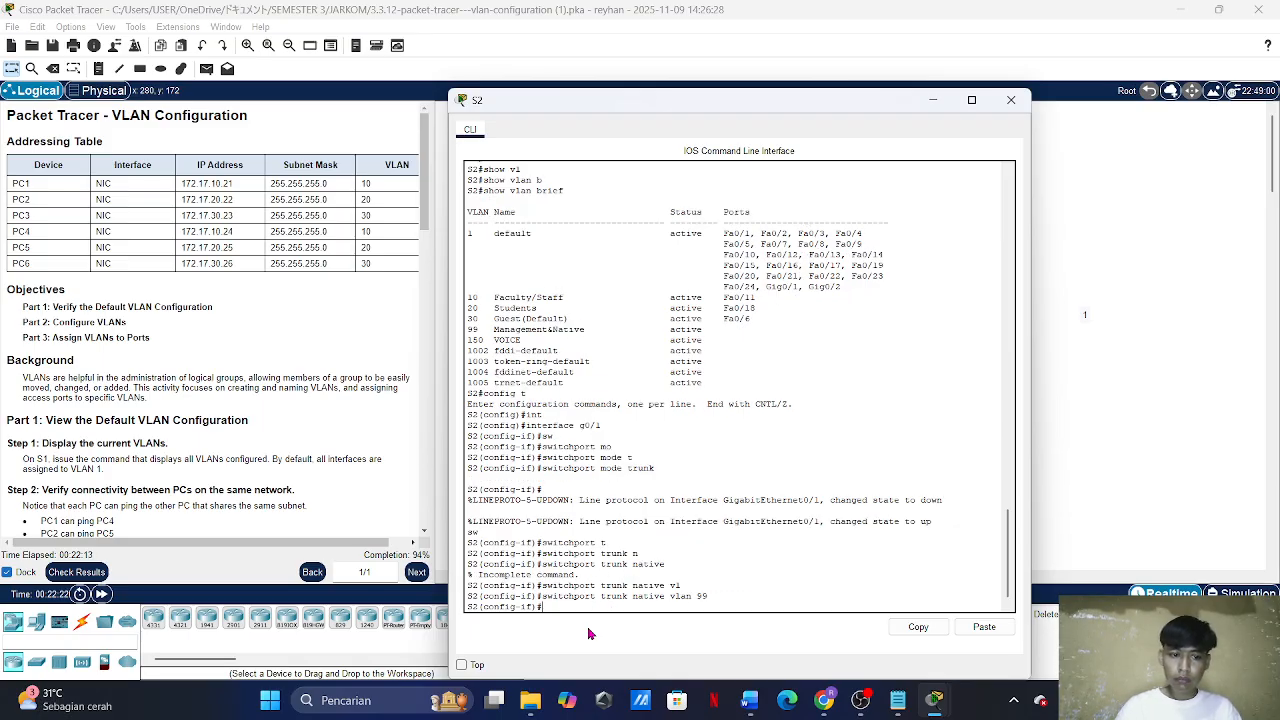
Step: Allow VLANs 10, 20, 30 and 99 on the trunk of interface g0/1 on S2
text(sw)
key(Tab)
text(t)
key(Tab)
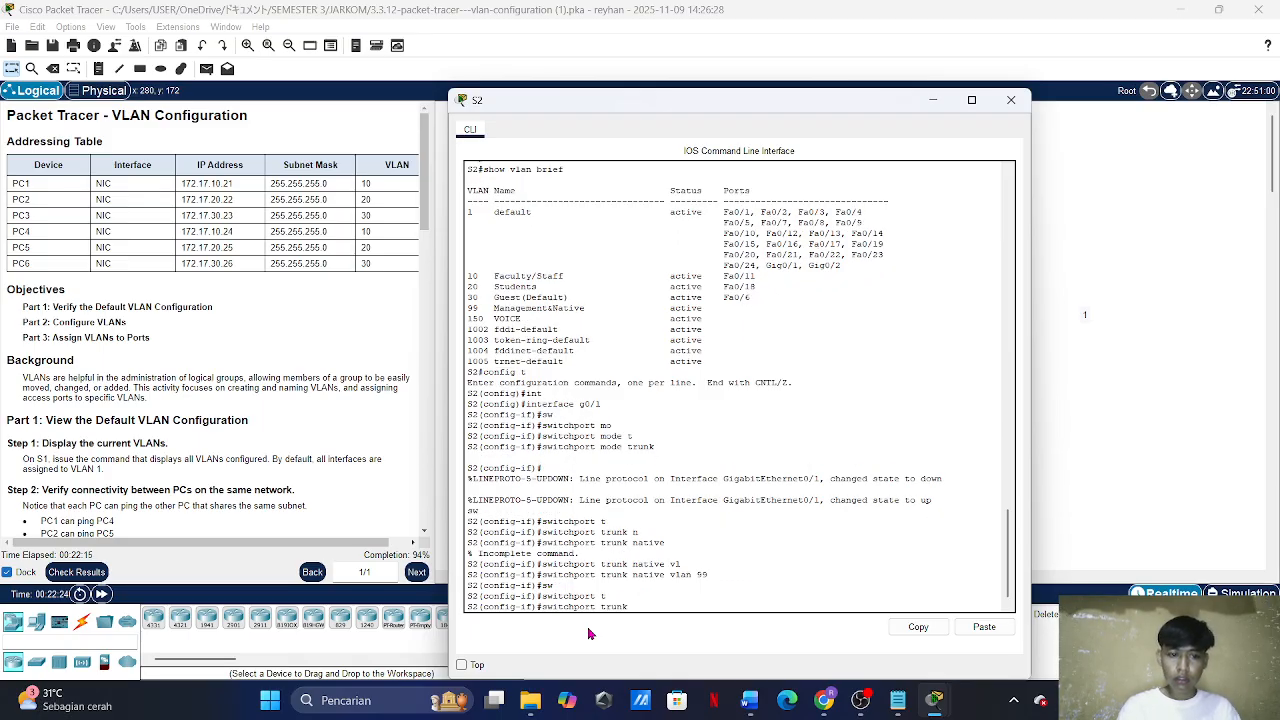
text(al)
key(Tab)
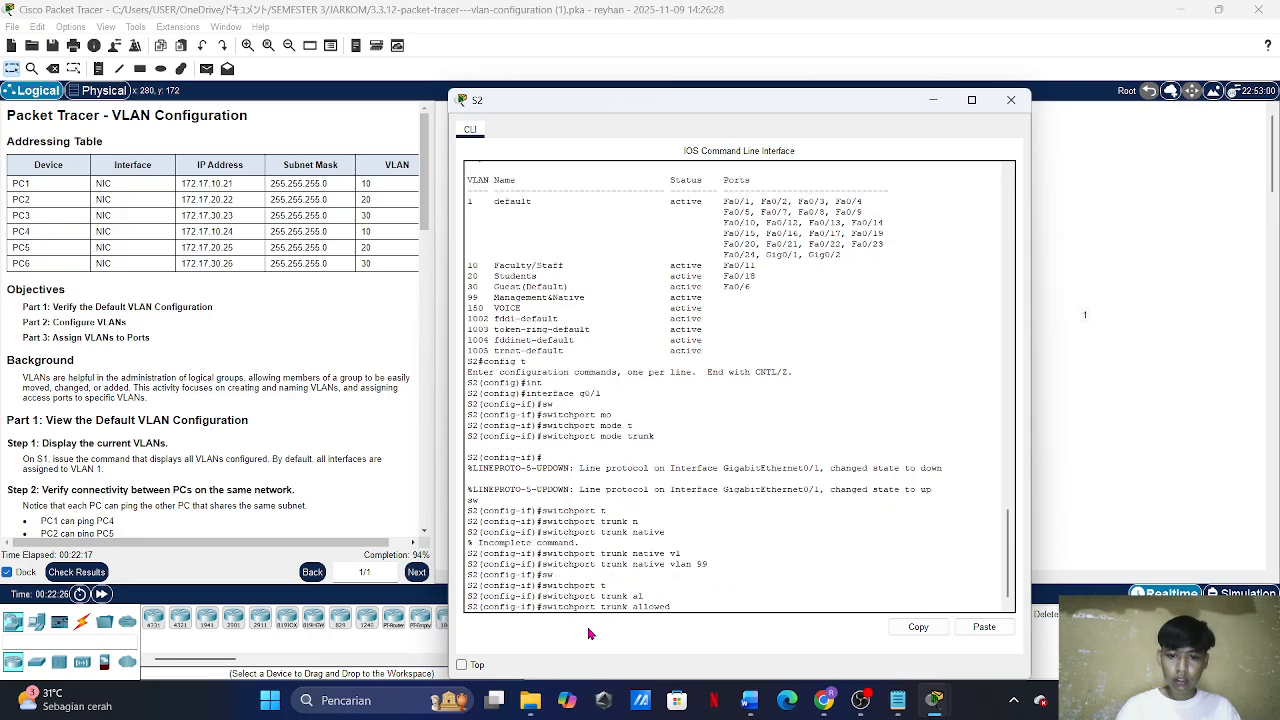
text(vl)
key(Tab)
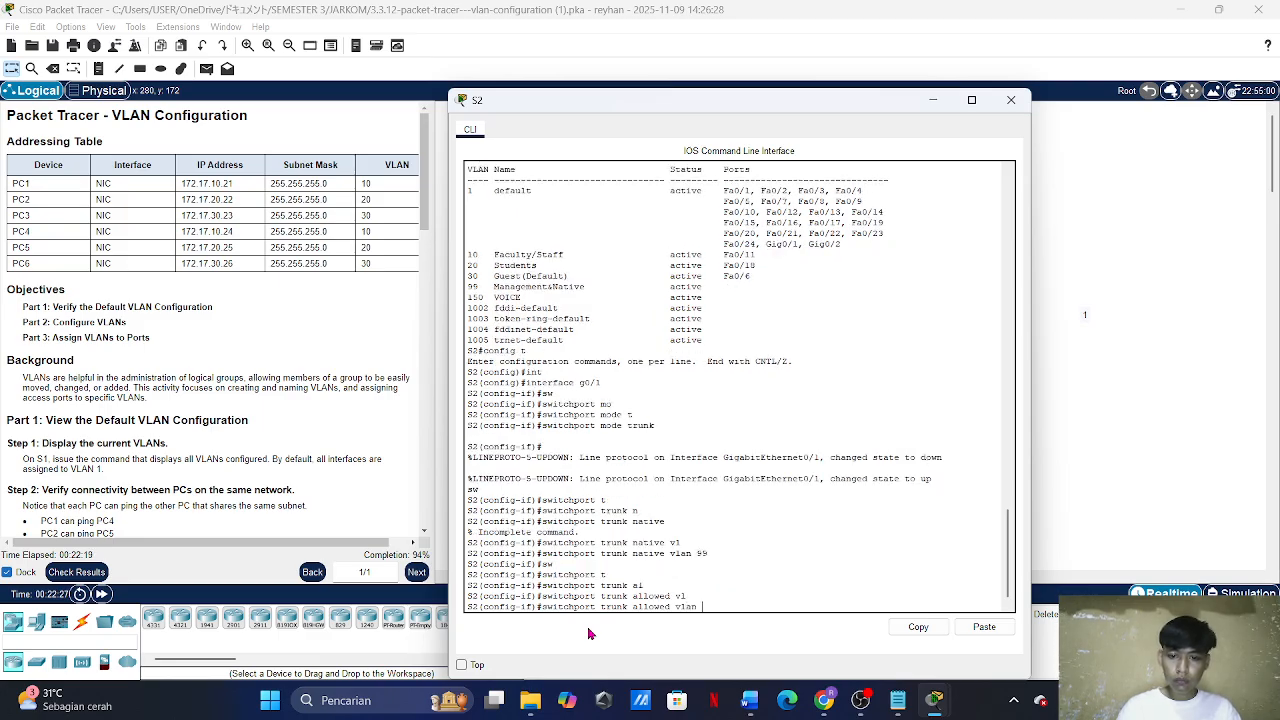
text(10)
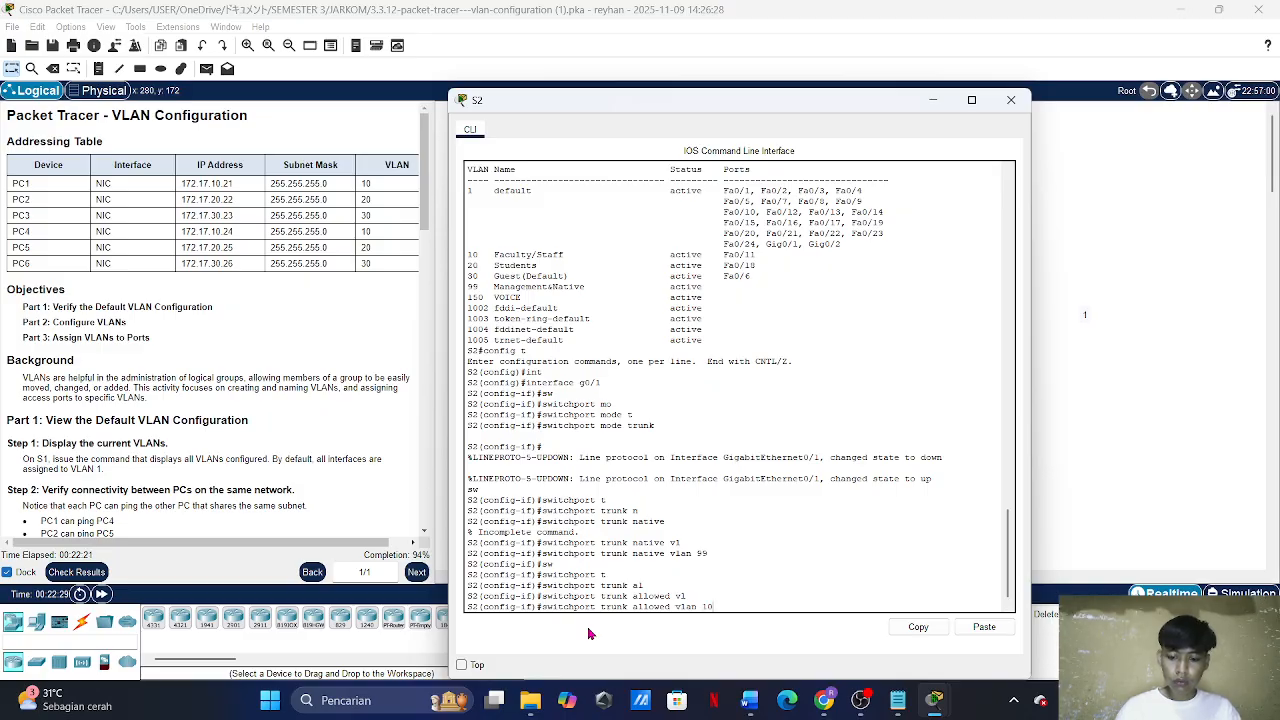
text(,20)
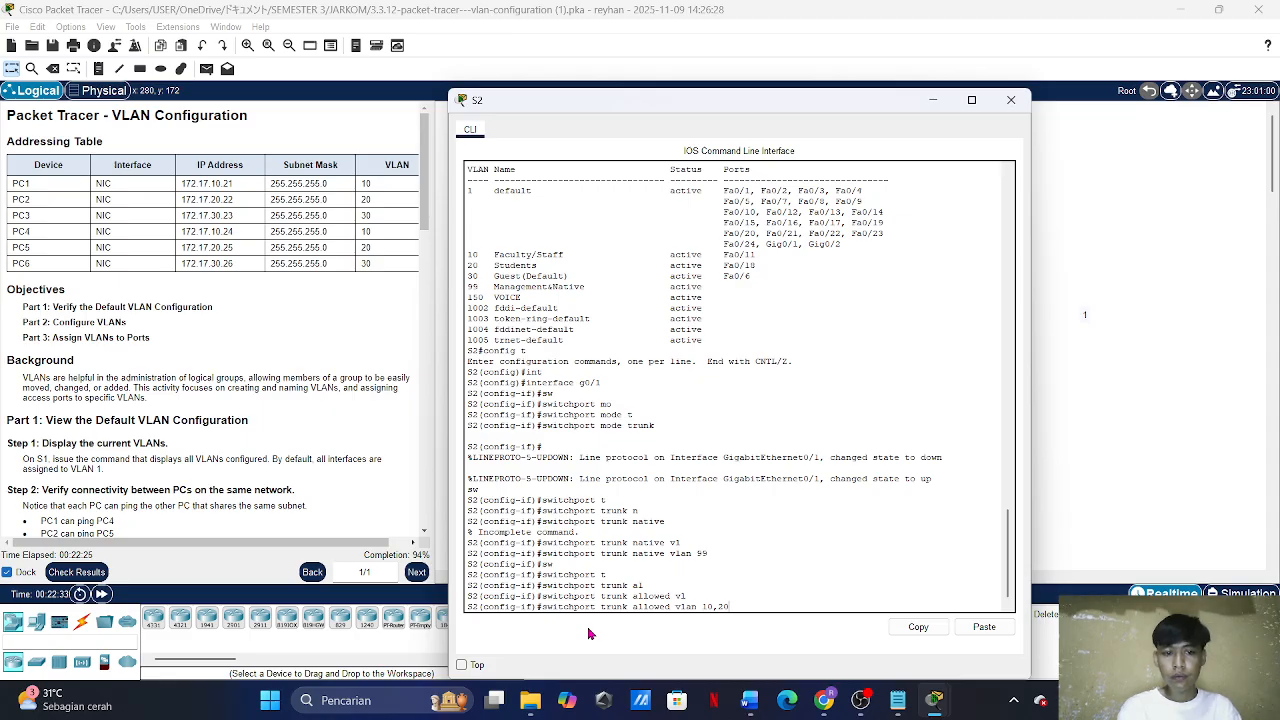
text(,30)
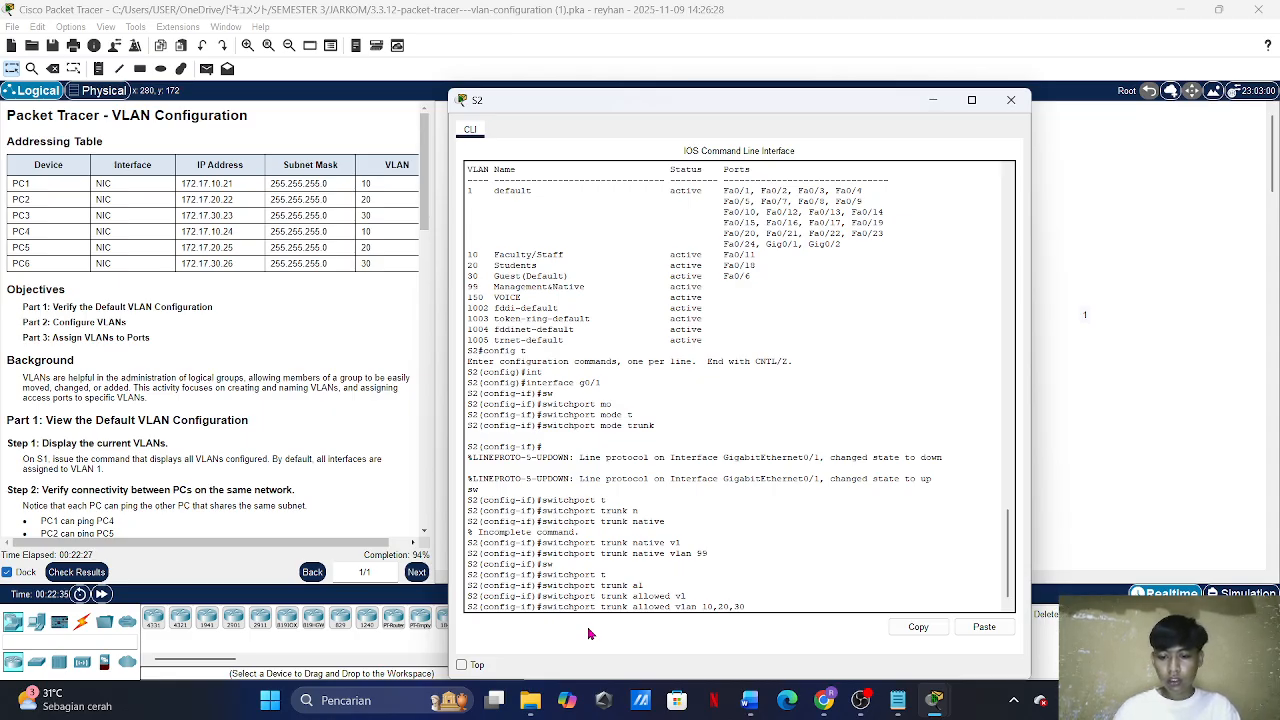
text(,)
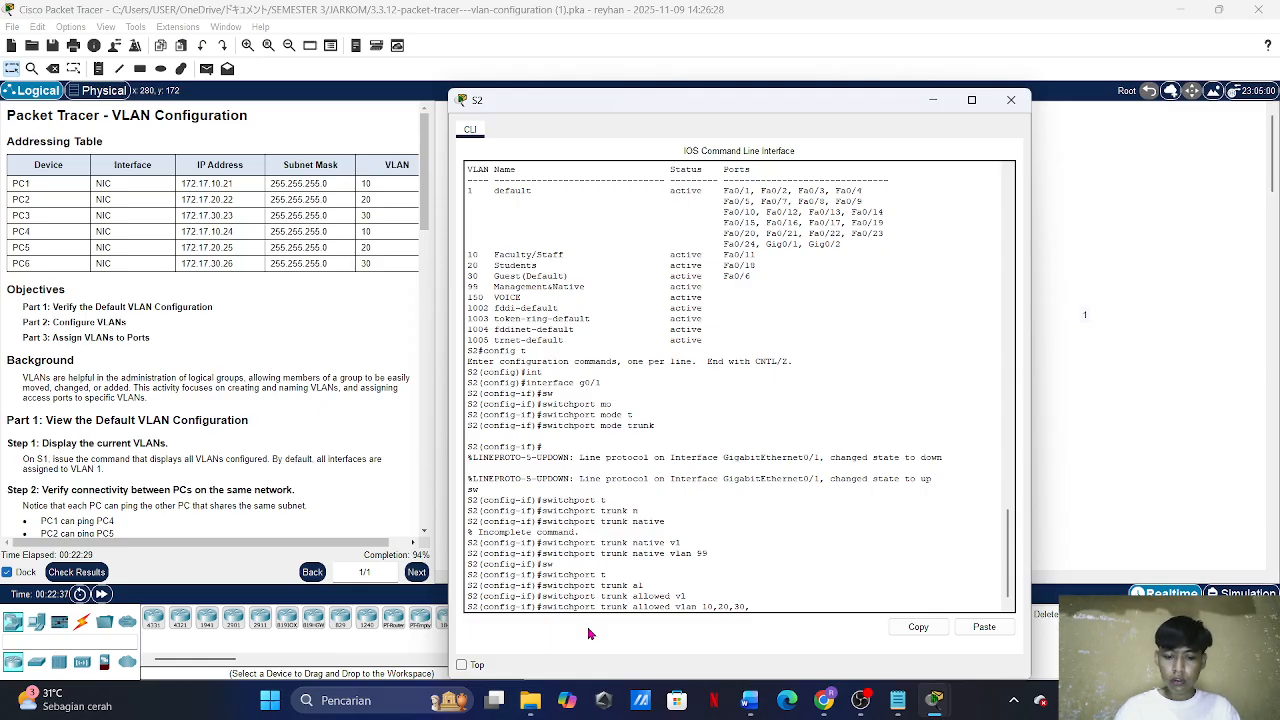
text(99)
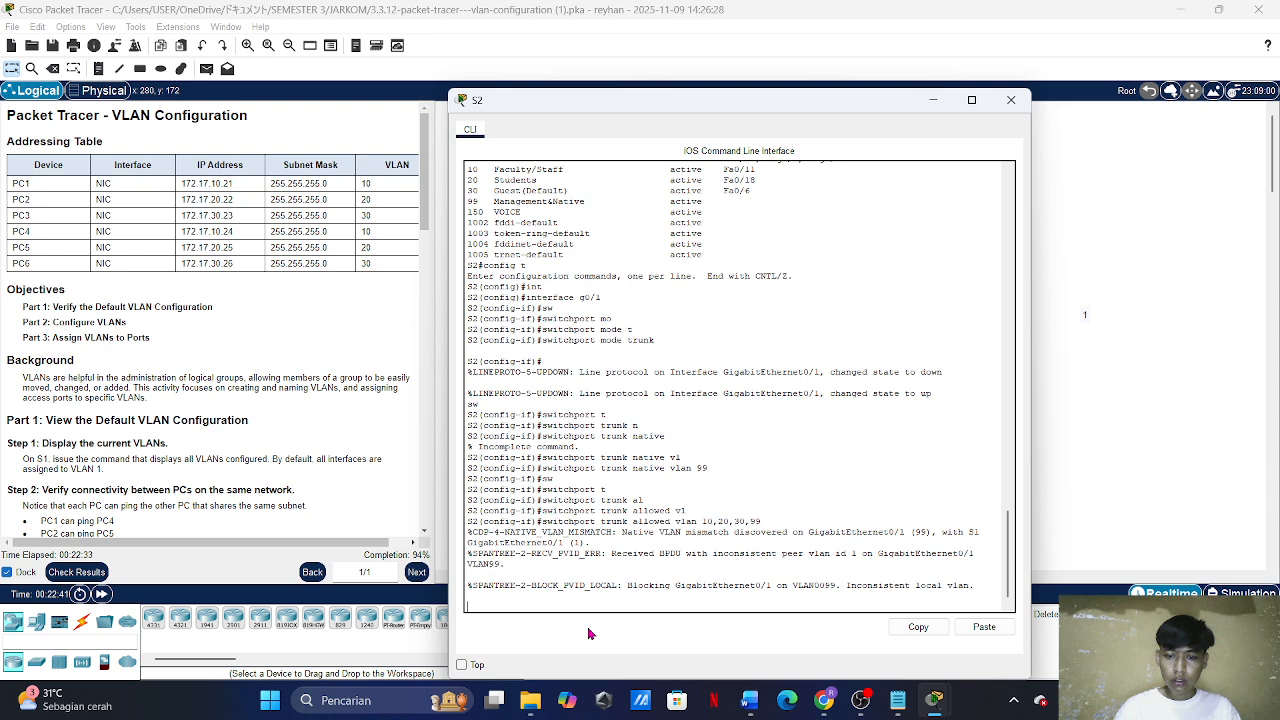
key(Up)
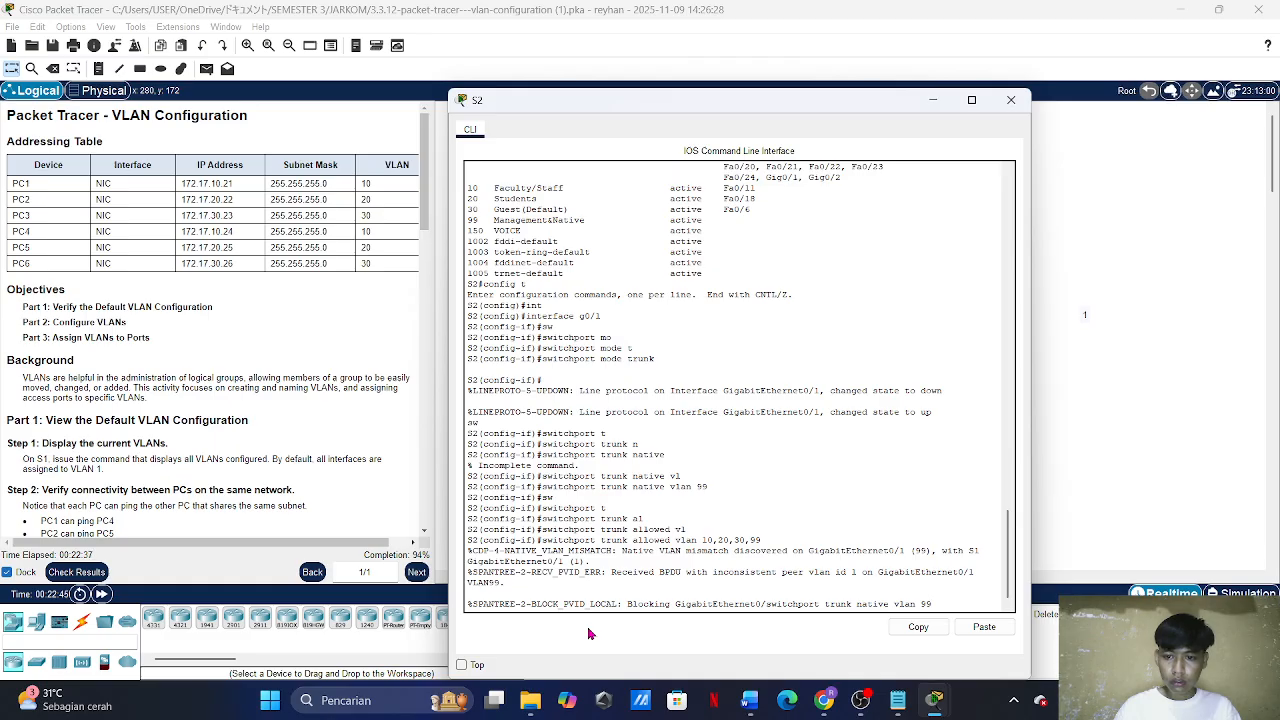
key(Up)
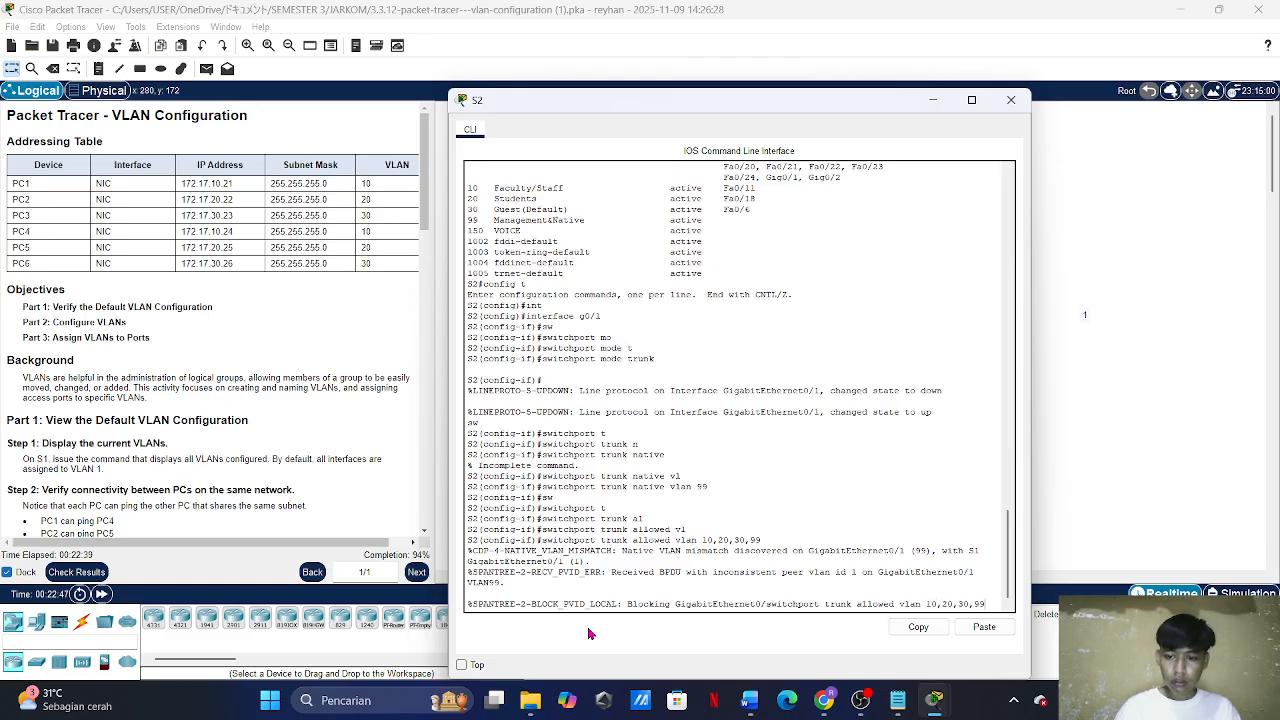
key(BackSpace)
key(BackSpace)
key(BackSpace)
key(BackSpace)
key(BackSpace)
key(BackSpace)
key(BackSpace)
key(BackSpace)
key(BackSpace)
key(BackSpace)
key(BackSpace)
key(BackSpace)
key(BackSpace)
key(BackSpace)
key(BackSpace)
key(BackSpace)
key(BackSpace)
key(BackSpace)
key(BackSpace)
key(BackSpace)
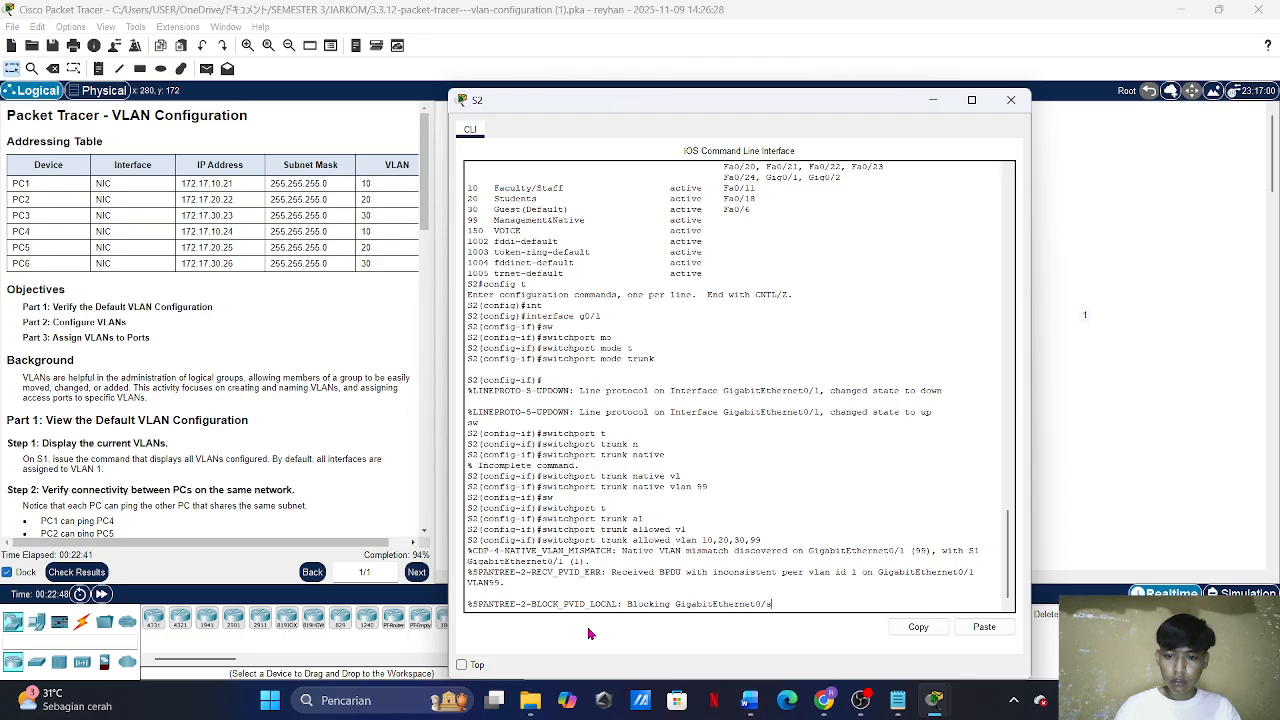
key(BackSpace)
key(Up)
key(Up)
key(Up)
key(Up)
key(Up)
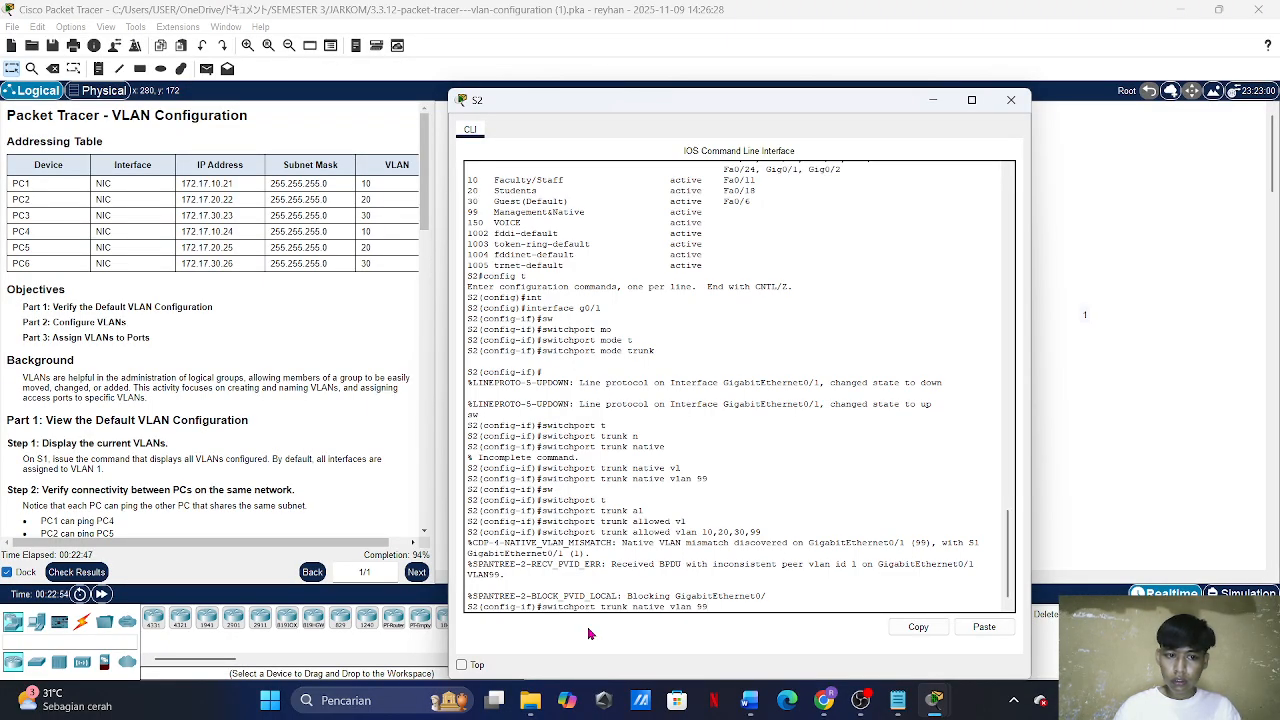
key(ctrl+u)
Step: Allow VLANs 10, 20, 30, 99 and 150 on the trunk of interface g0/1 on S2
text(sw)
key(Tab)
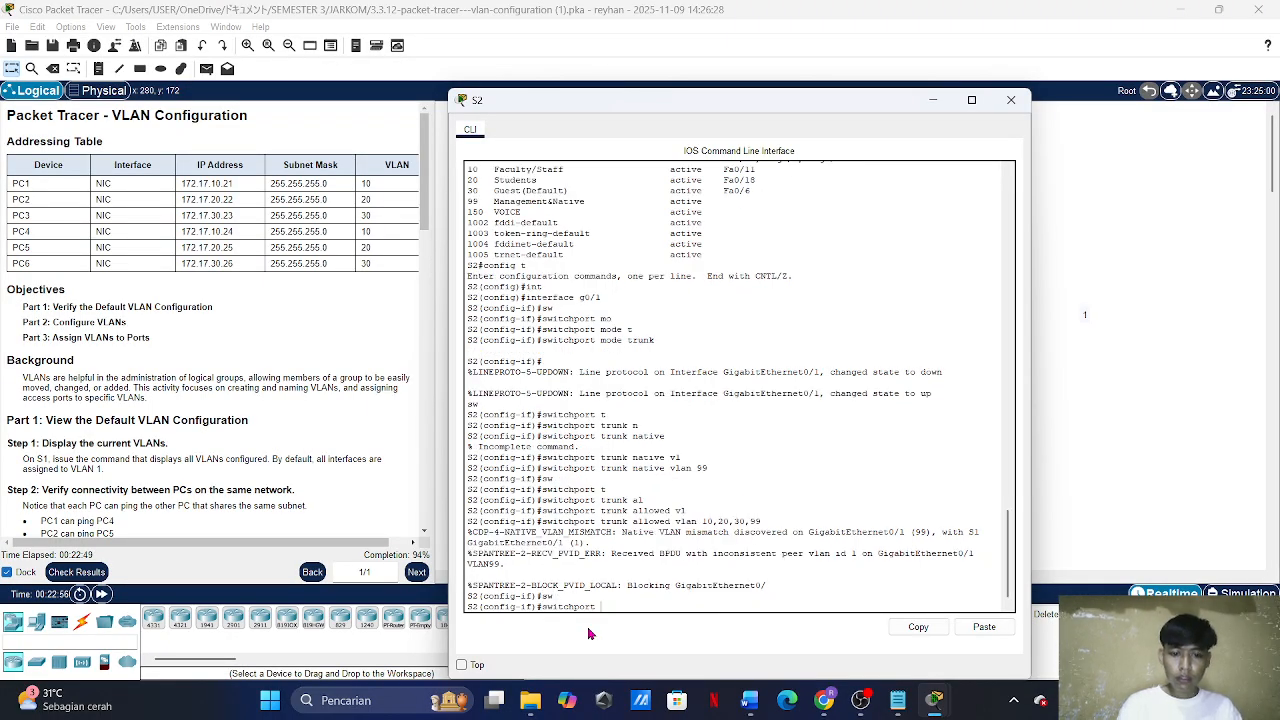
text(t)
key(Tab)
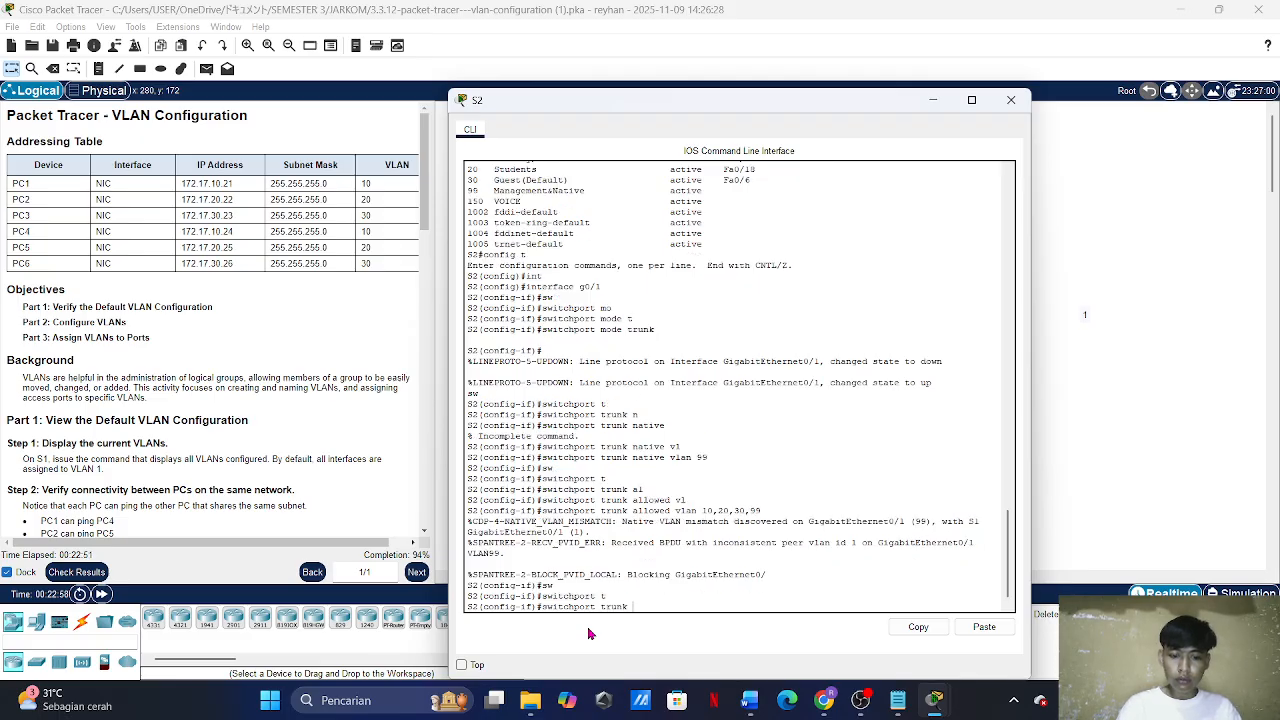
text(al)
key(Tab)
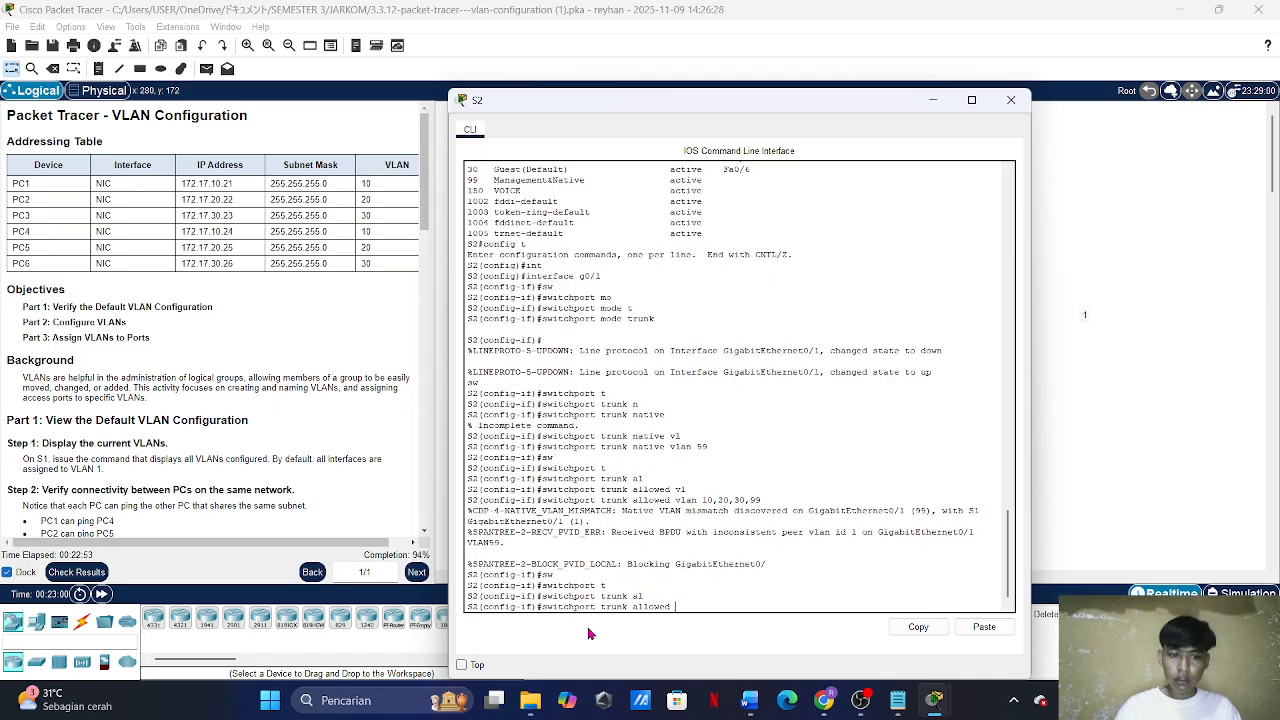
text(vl)
key(Tab)
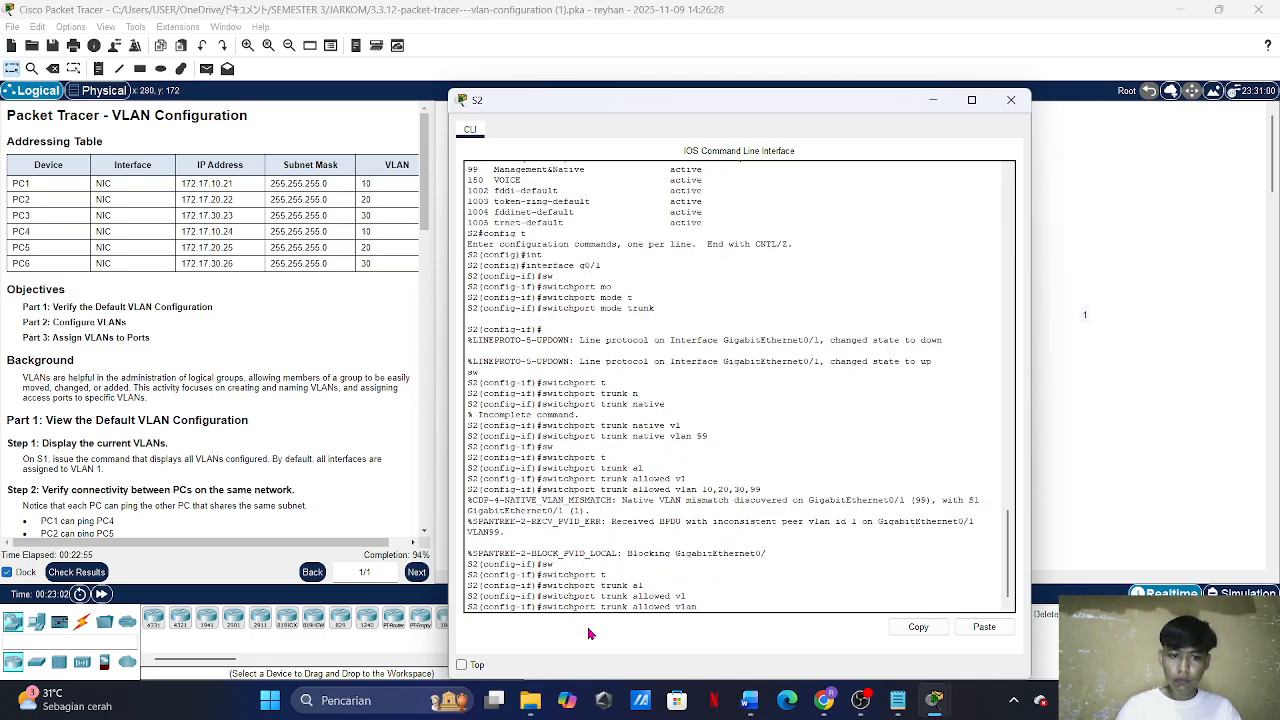
text(10)
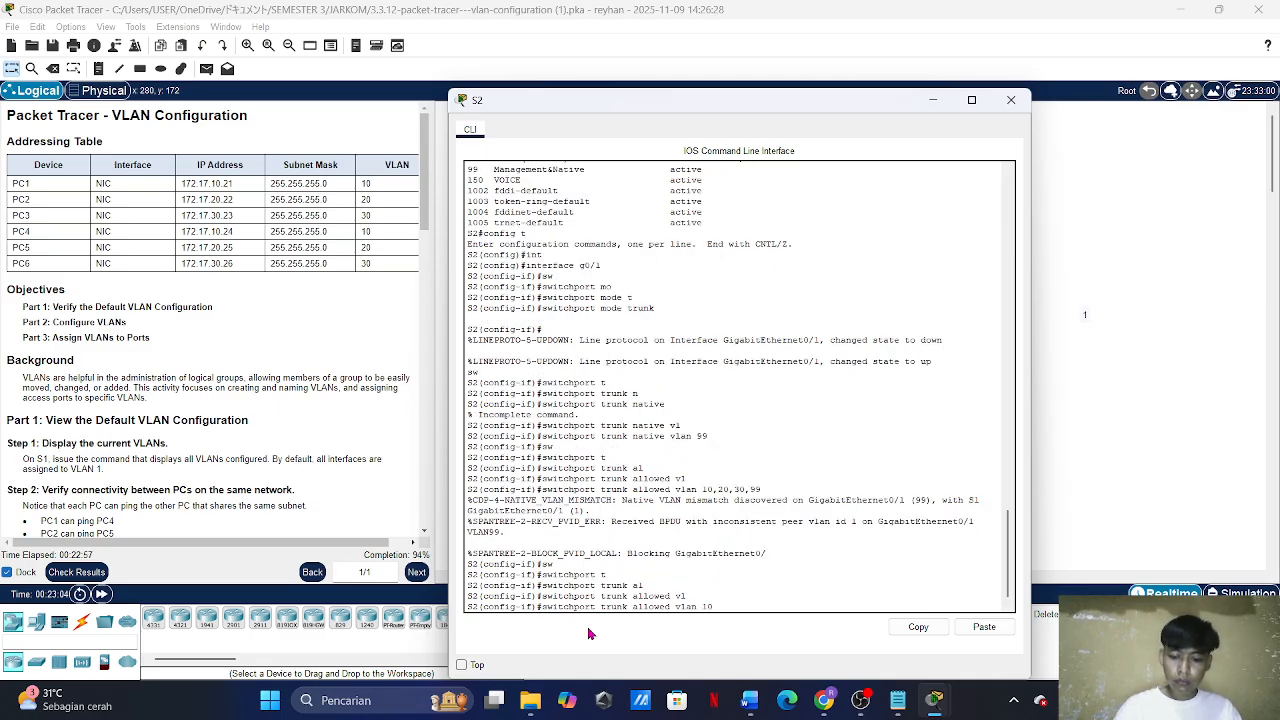
text(,20,30)
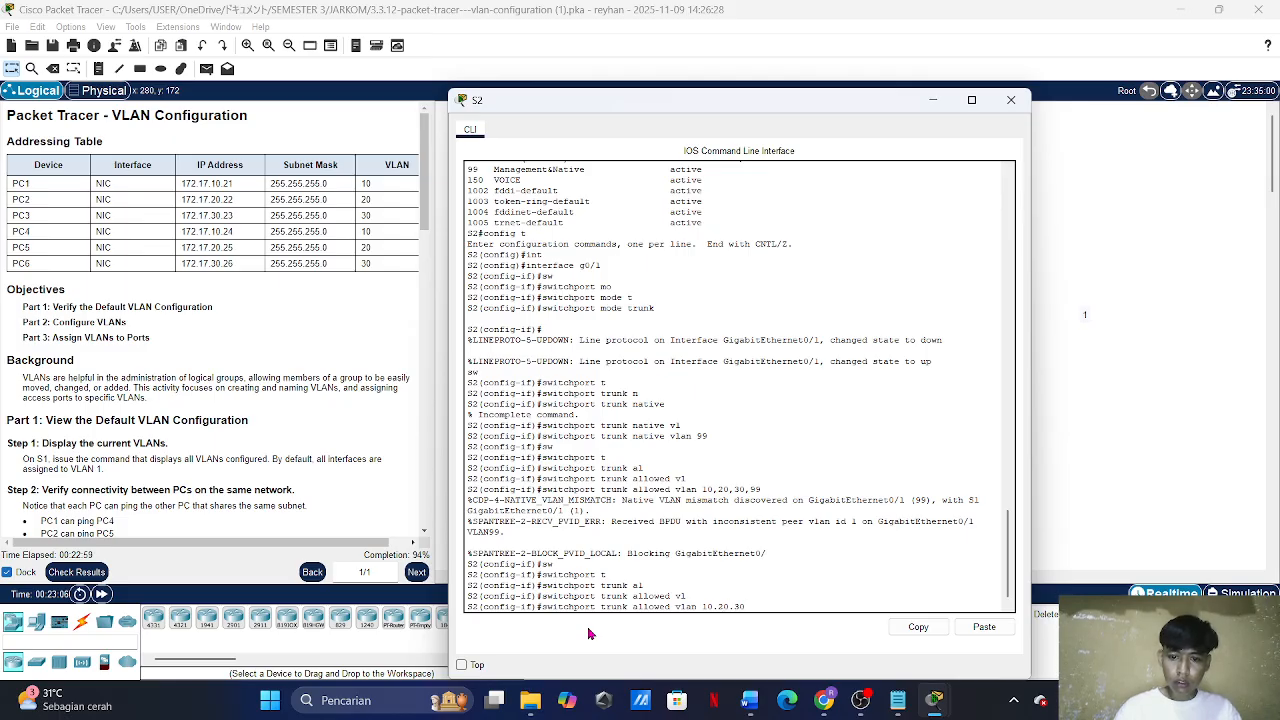
key(BackSpace)
key(BackSpace)
key(BackSpace)
key(BackSpace)
key(BackSpace)
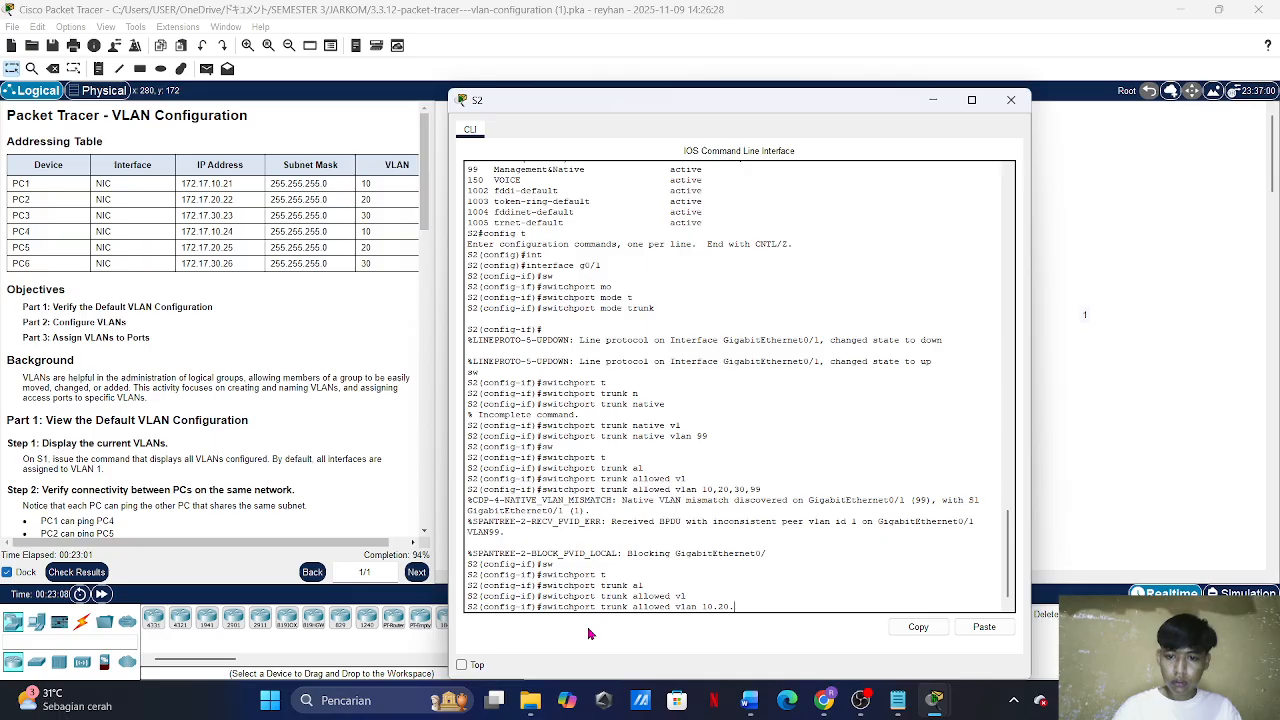
text(,)
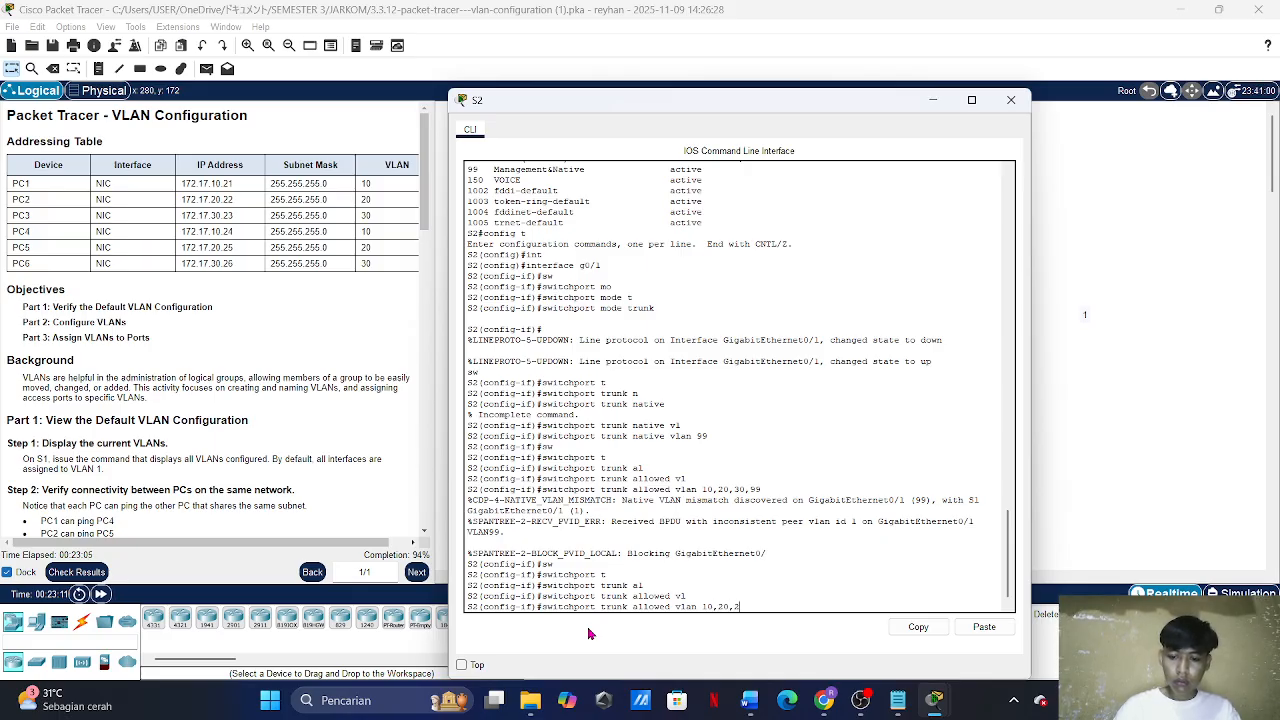
key(BackSpace)
text(30)
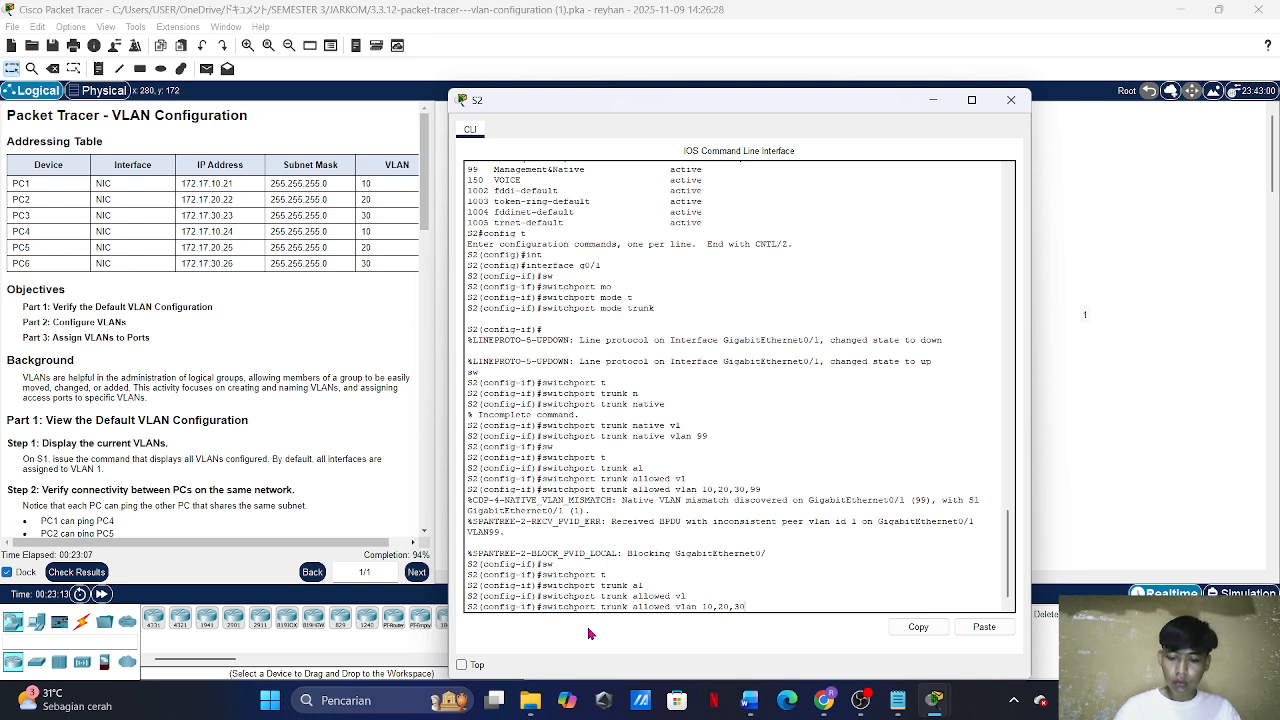
text(,9)
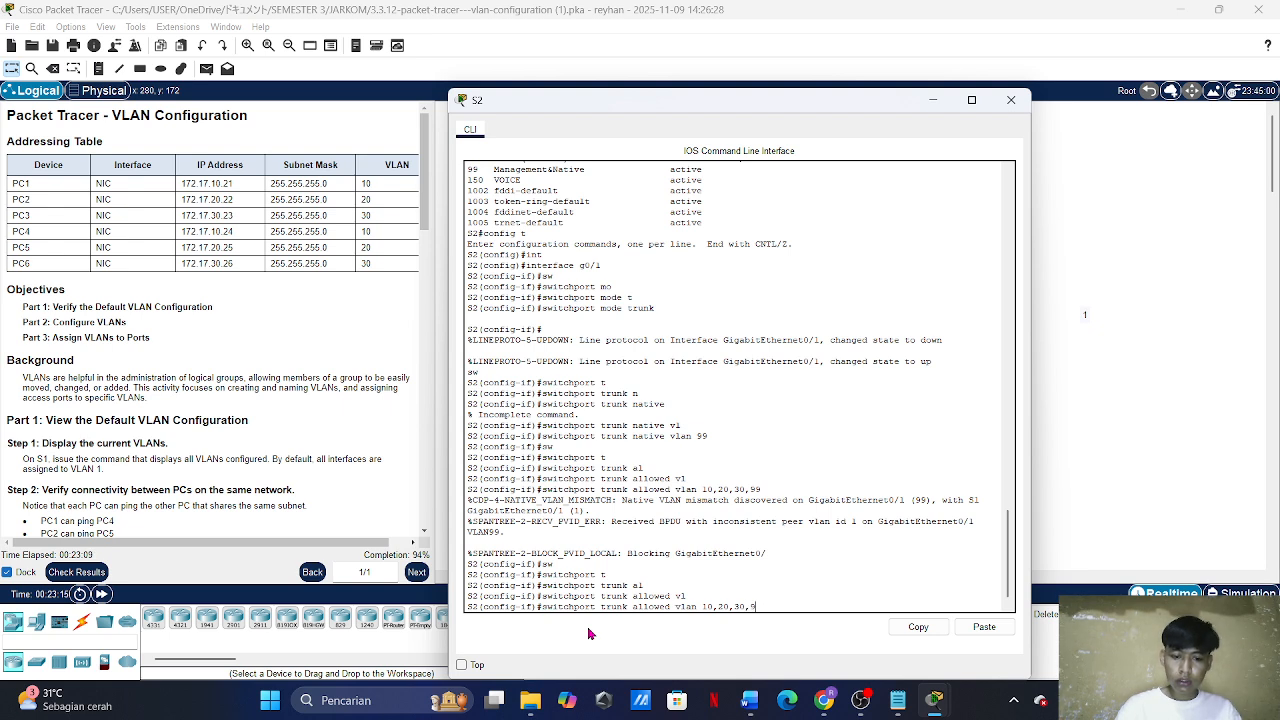
text(9,1)
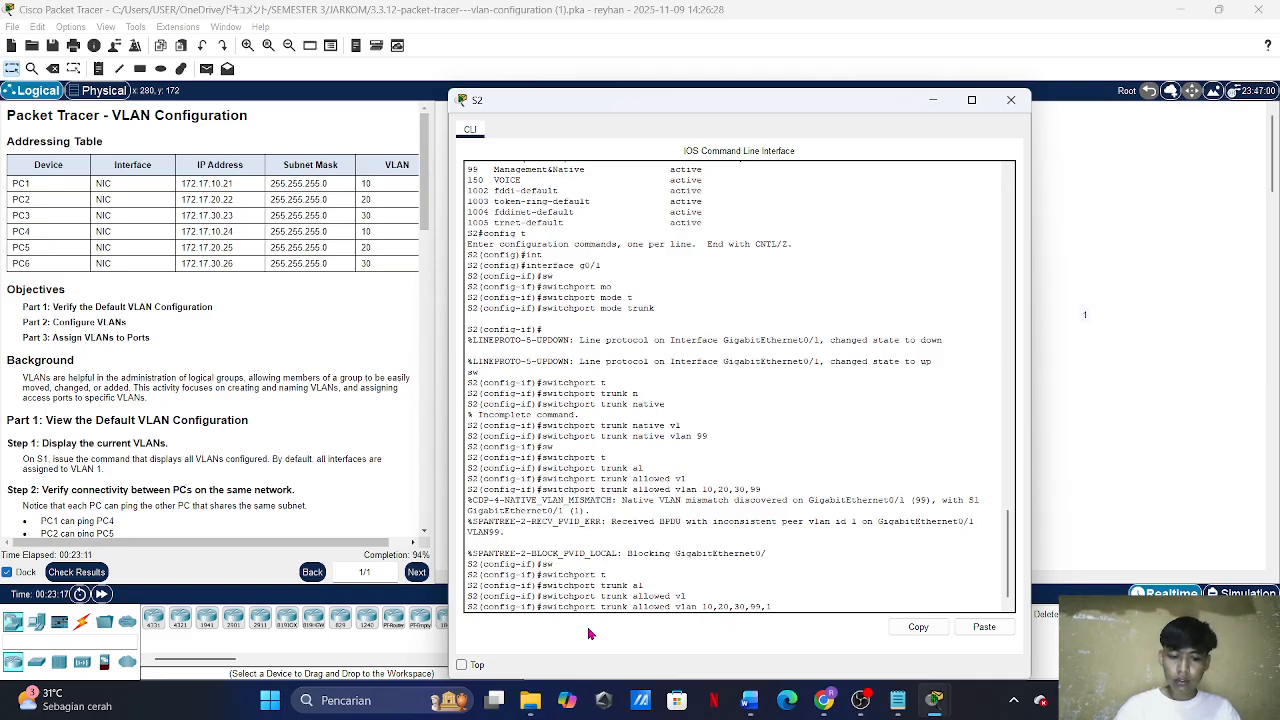
text(50)
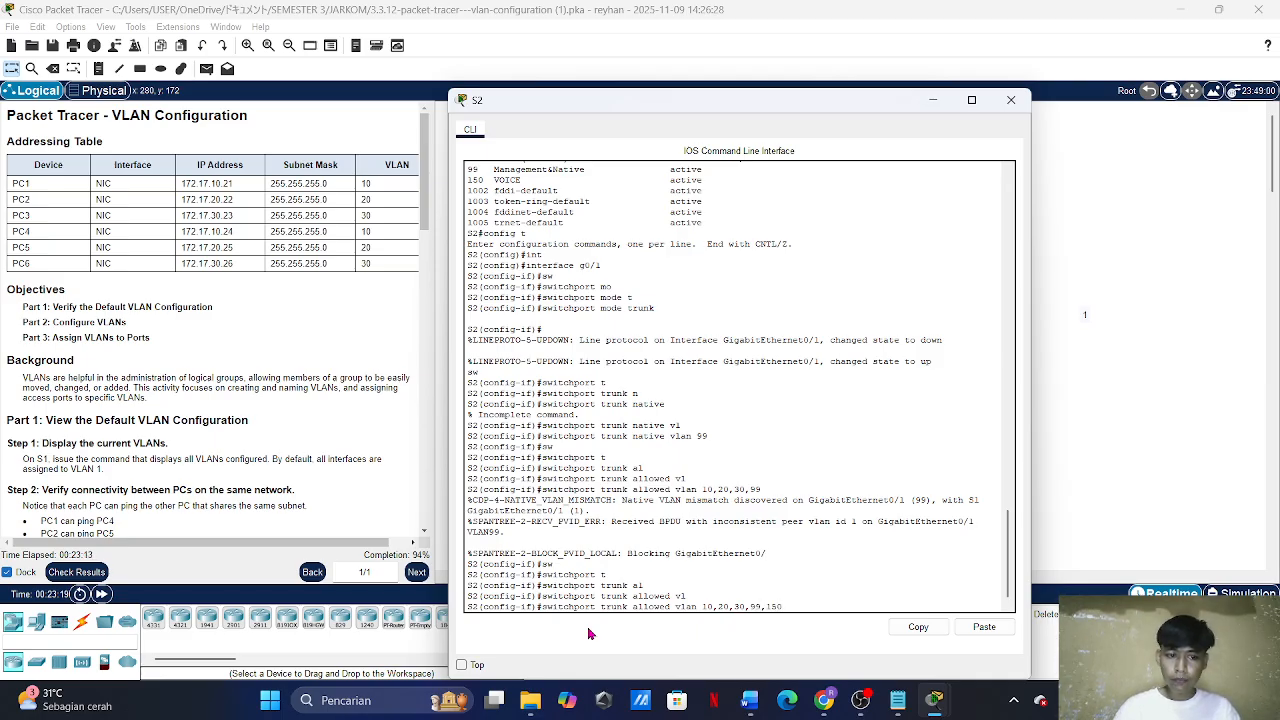
key(Return)
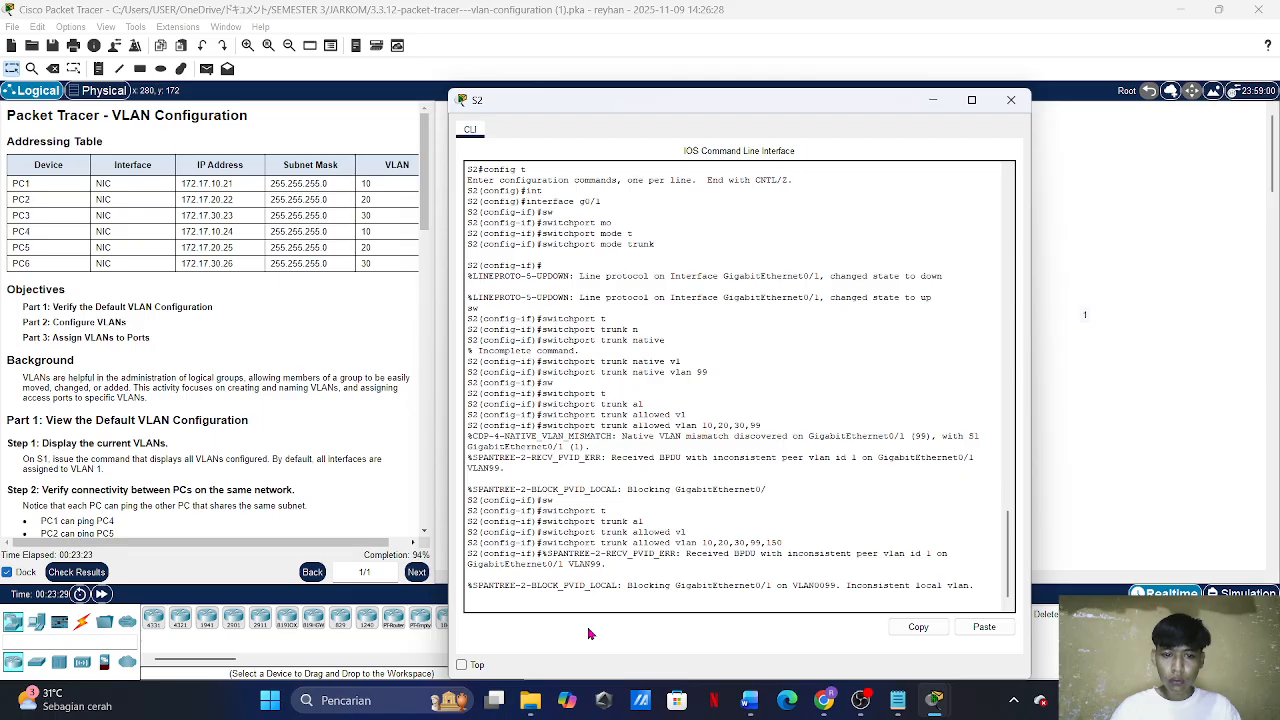
Step: Switch to the command line of S3, leave the current interface and enter configuration mode for interface g0/1
click(1125, 395)
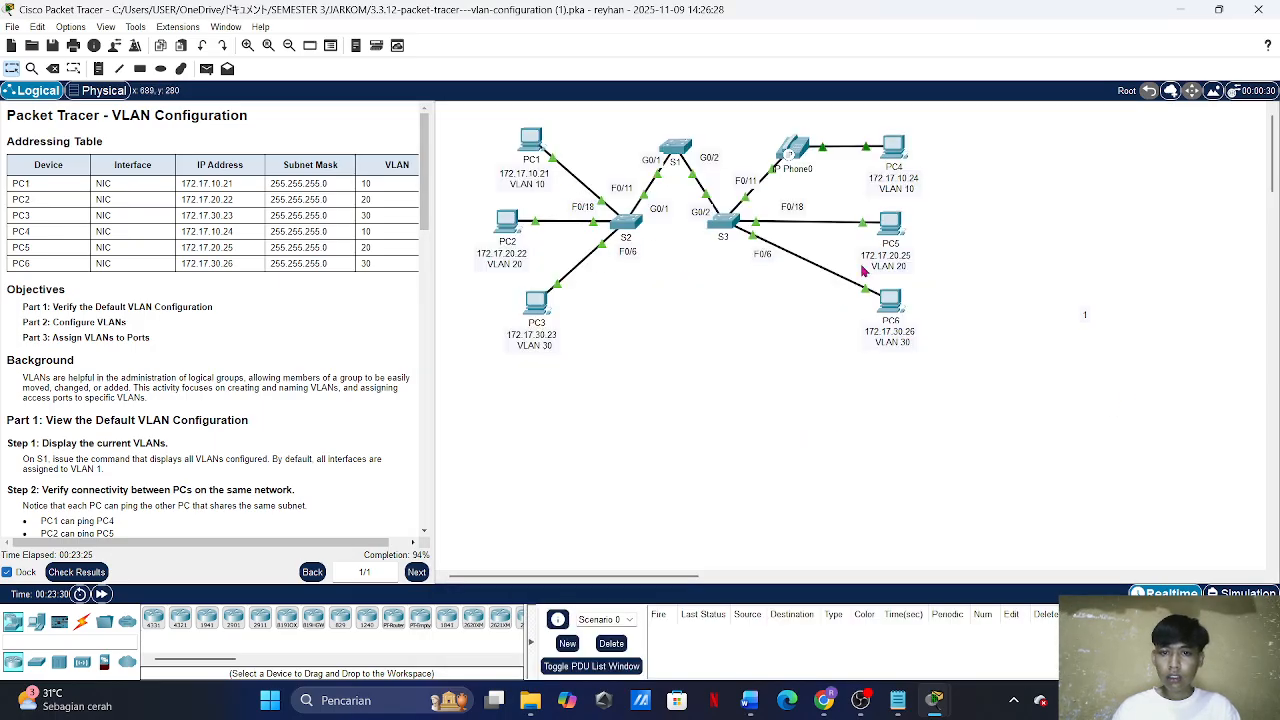
click(727, 225)
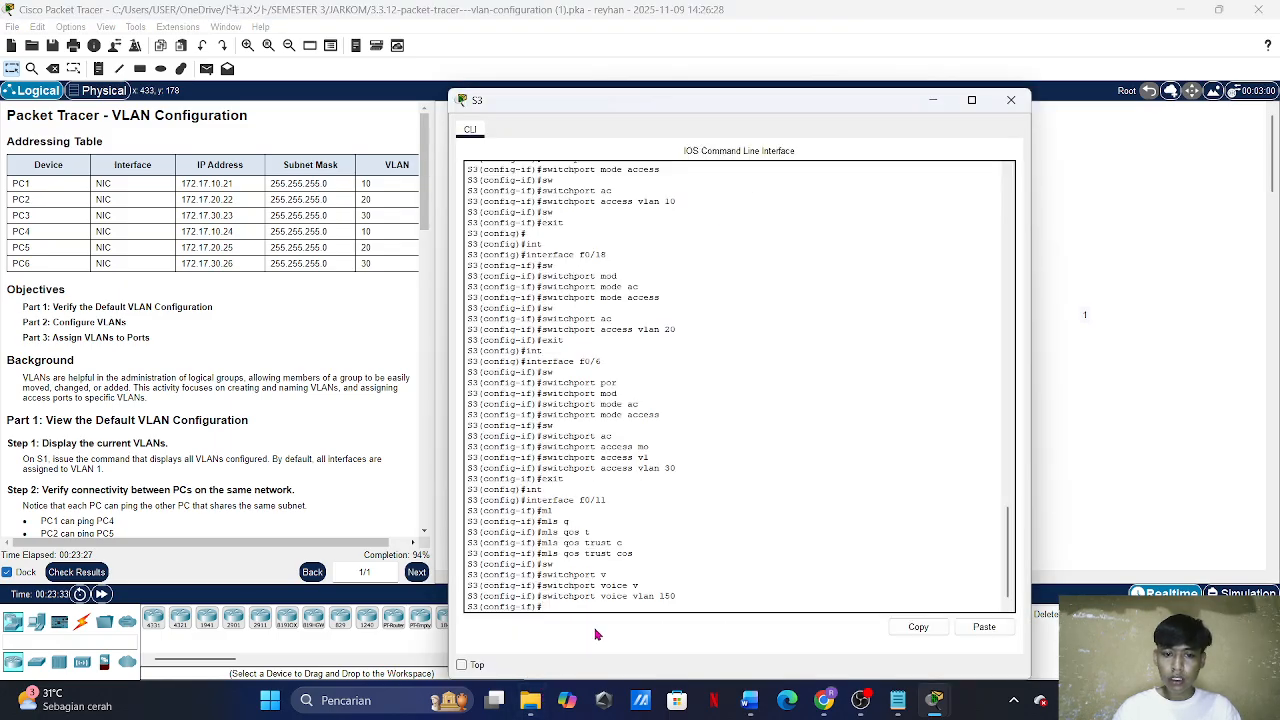
text(exit)
key(Return)
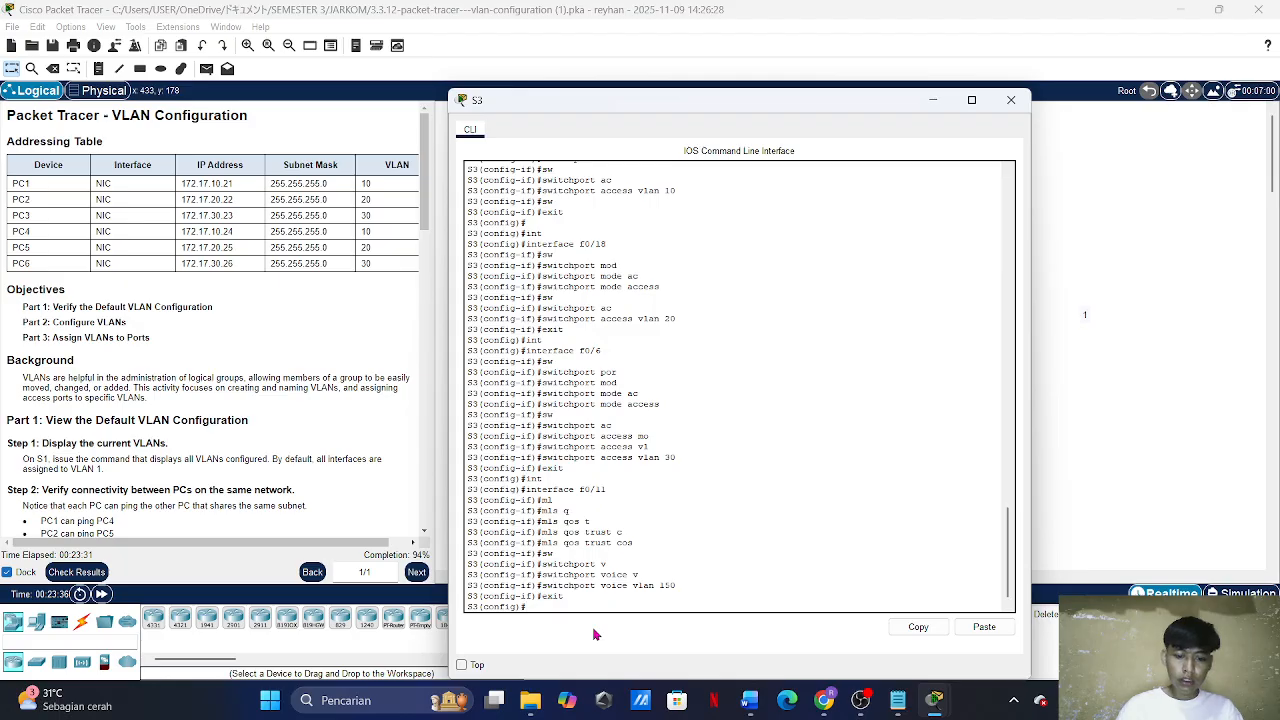
text(int)
key(Tab)
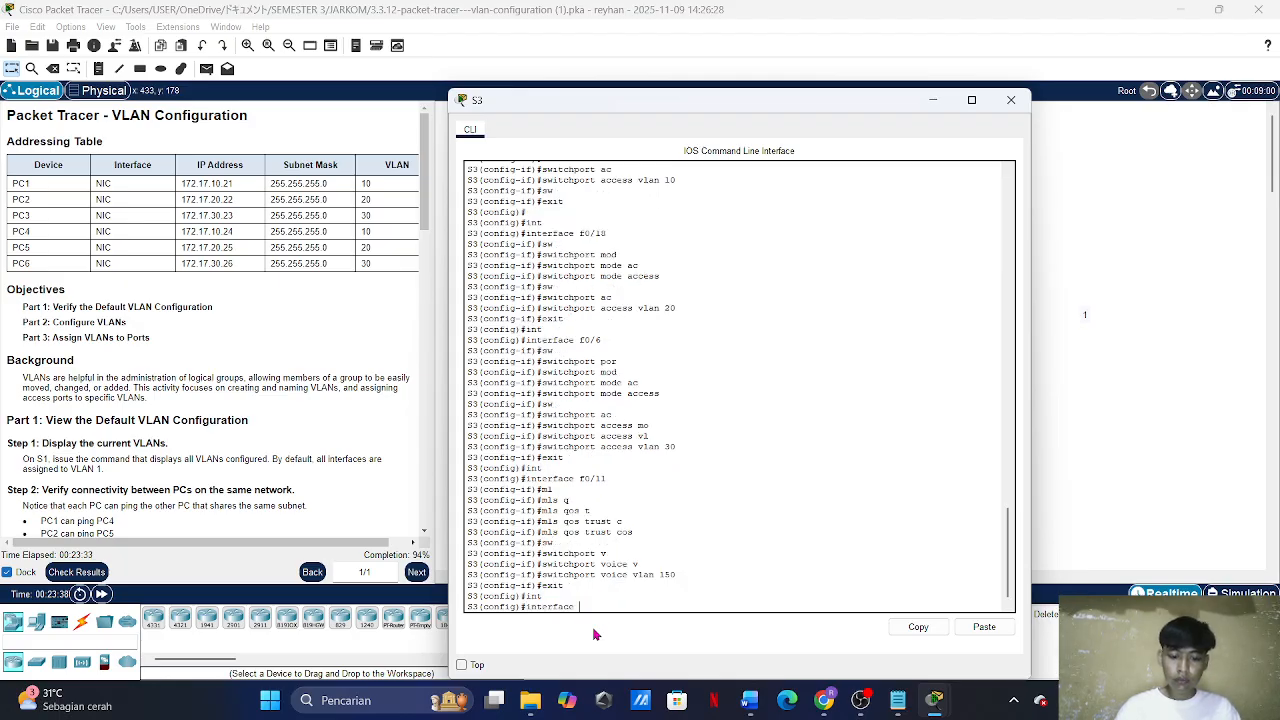
text(g0/1)
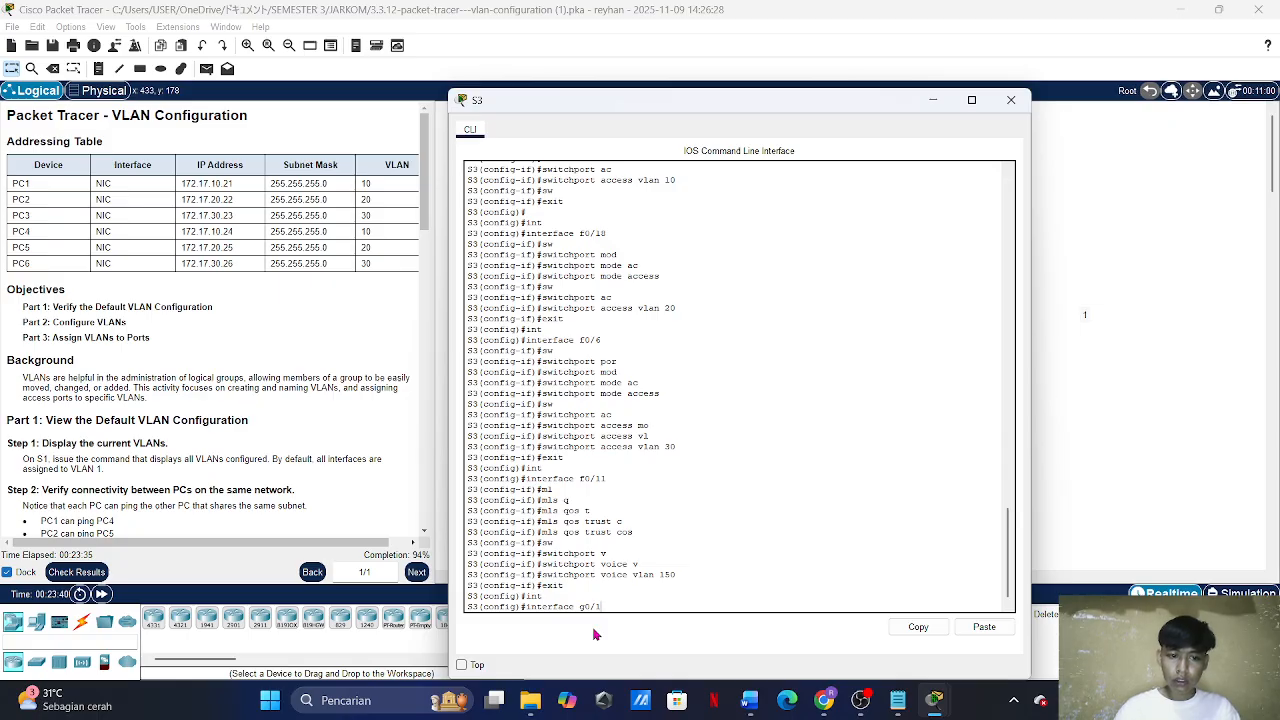
key(Return)
Step: Set the switchport mode of interface g0/1 on S3 to trunk
text(sw)
key(Tab)
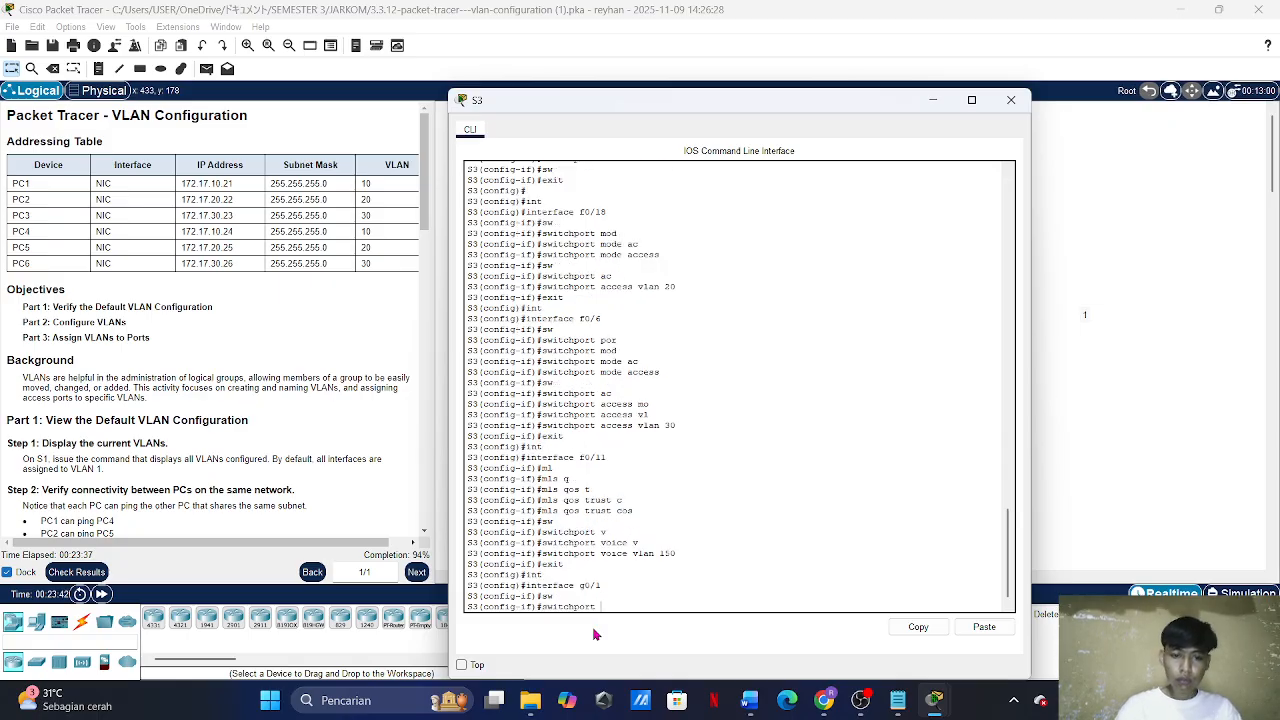
text(mo)
key(Tab)
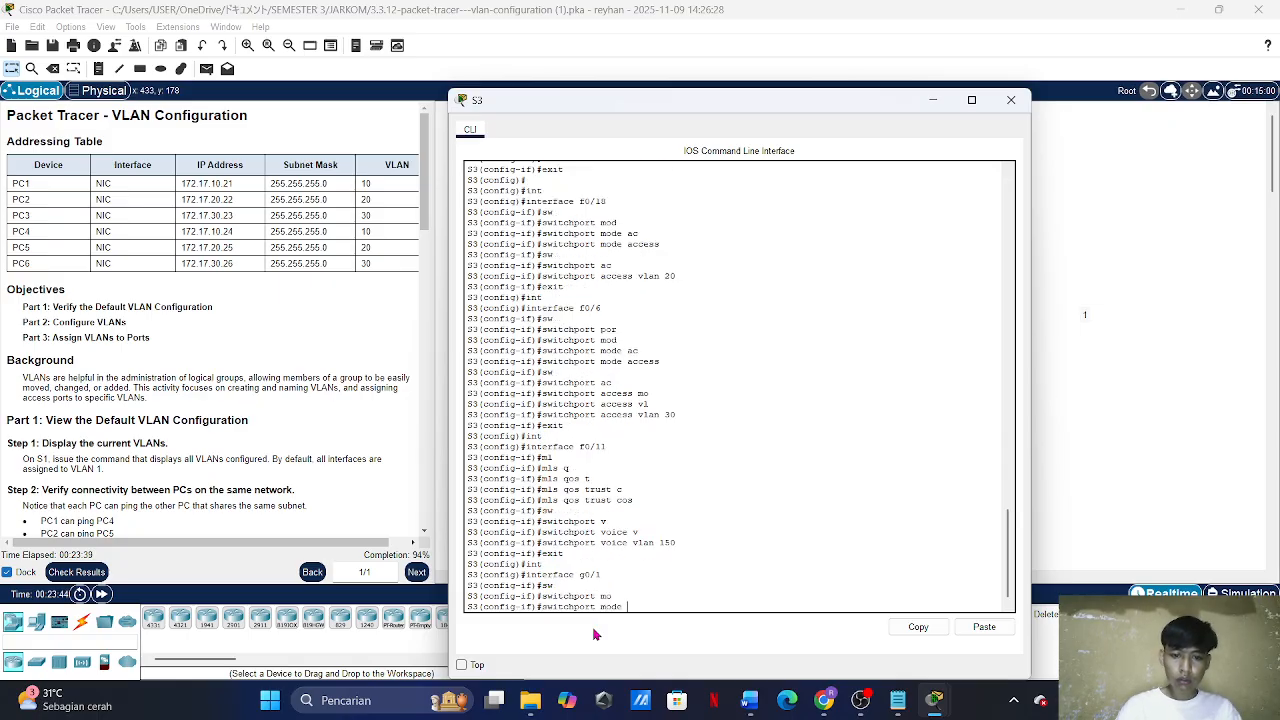
text(t)
key(Tab)
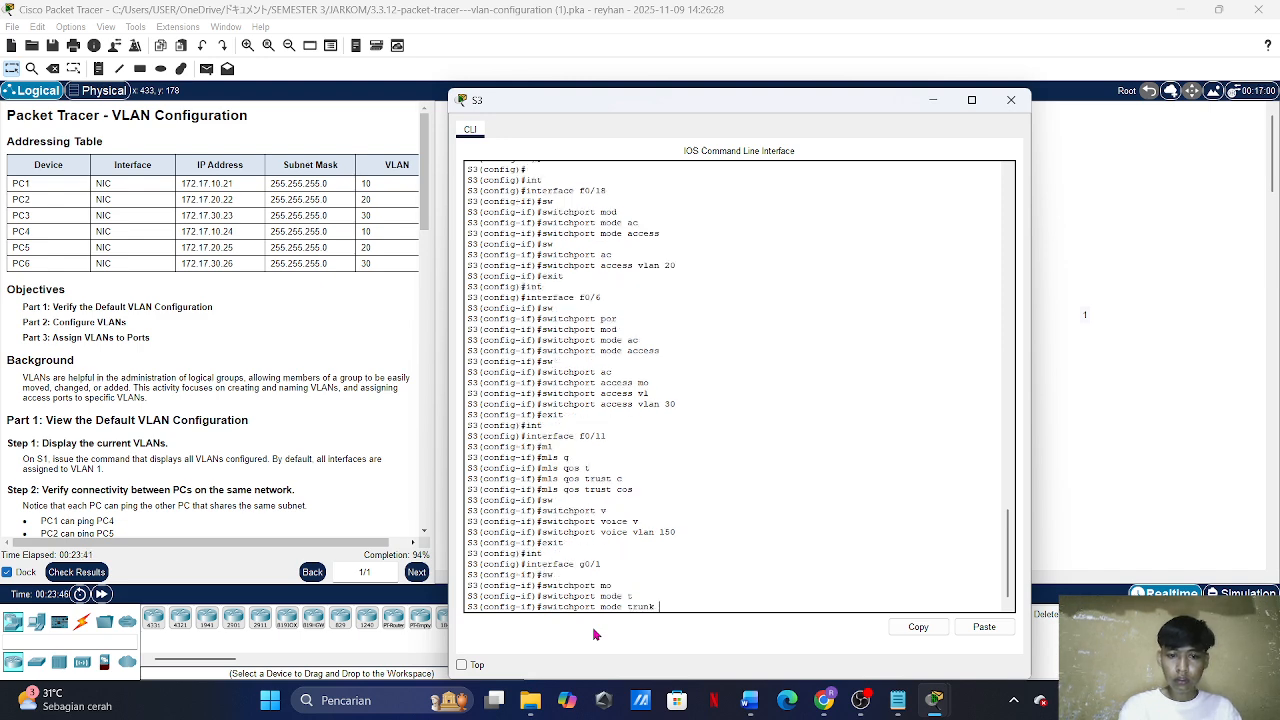
key(Return)
Step: Set the trunk native VLAN of interface g0/1 on S3 to 99
text(s)
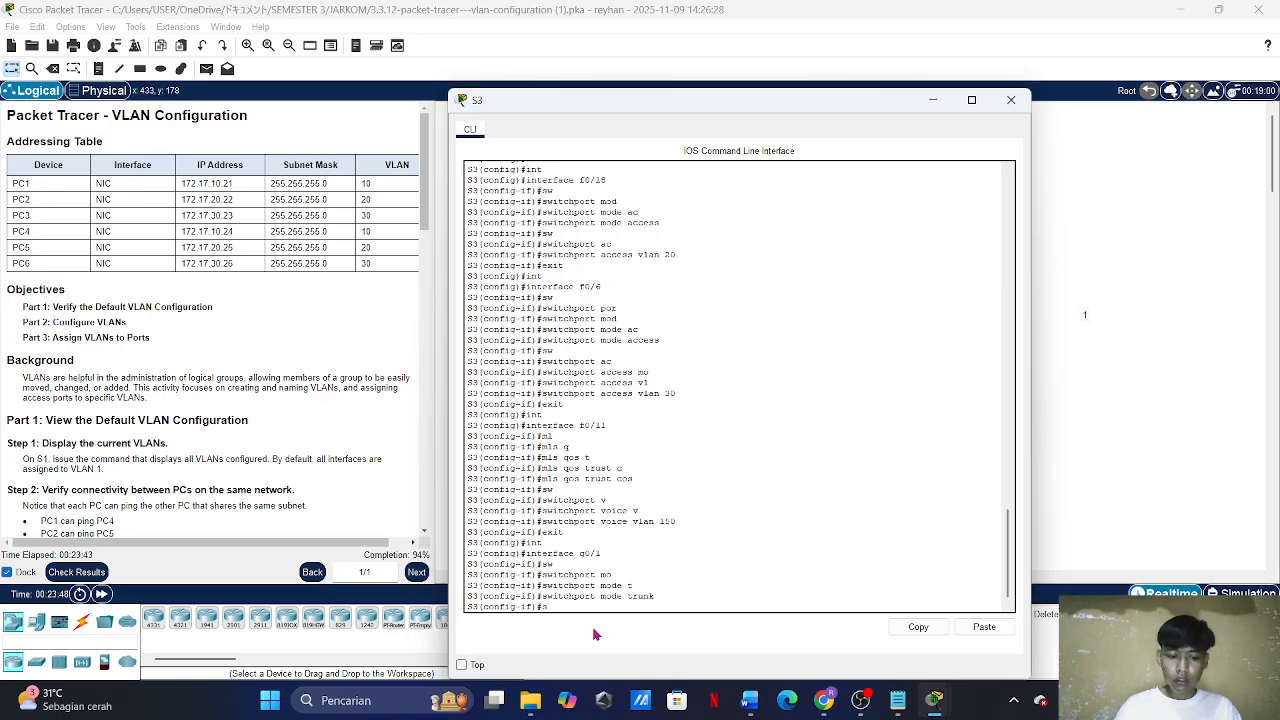
text(w)
key(Tab)
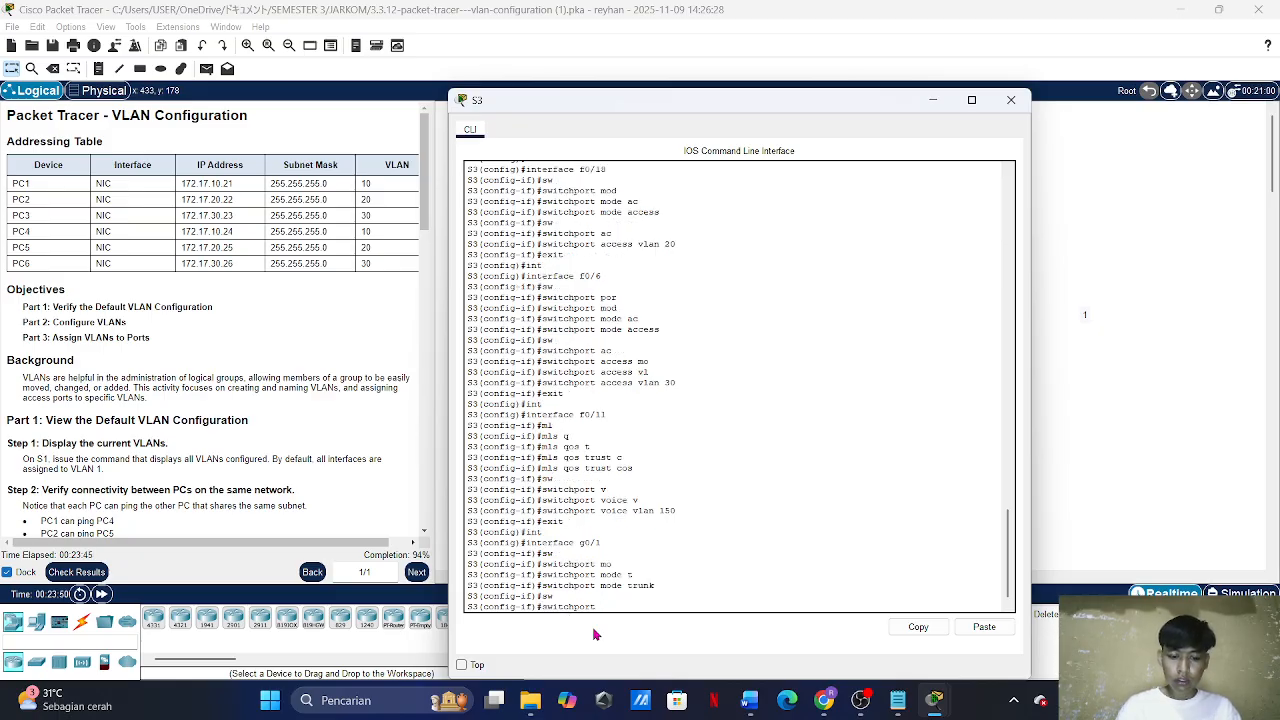
text(t)
key(Tab)
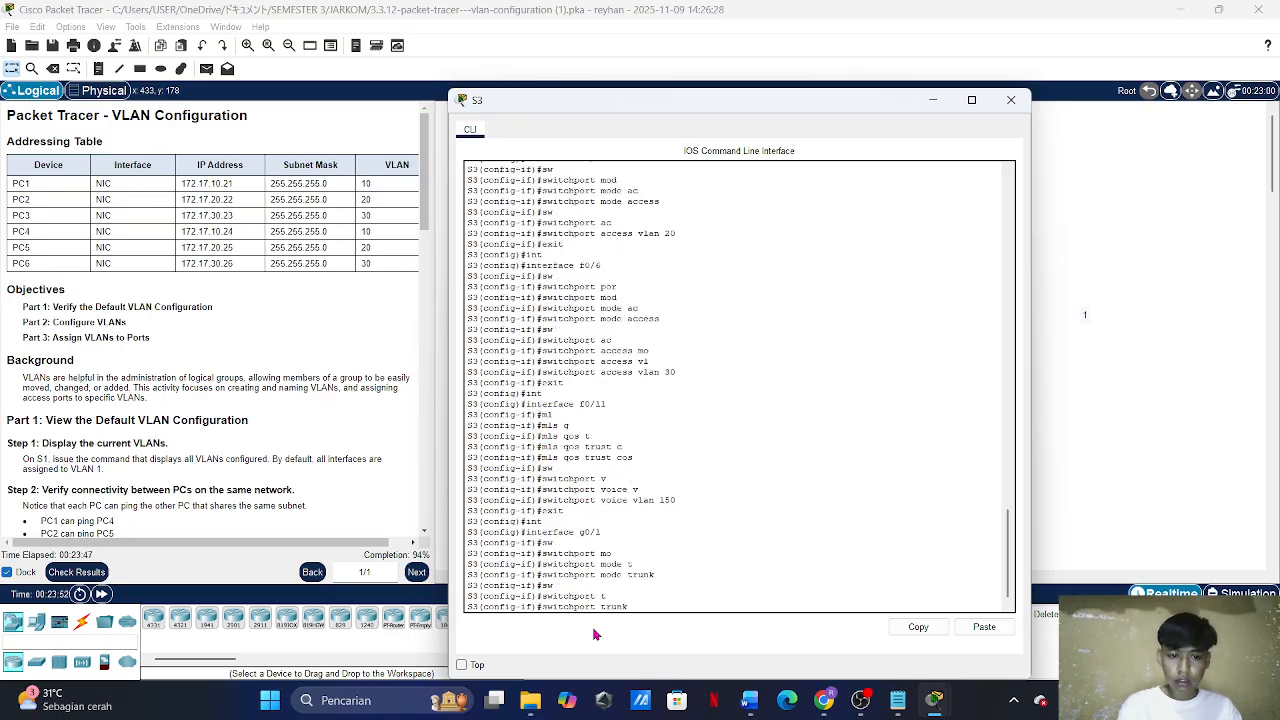
text(n)
key(Tab)
text(vl)
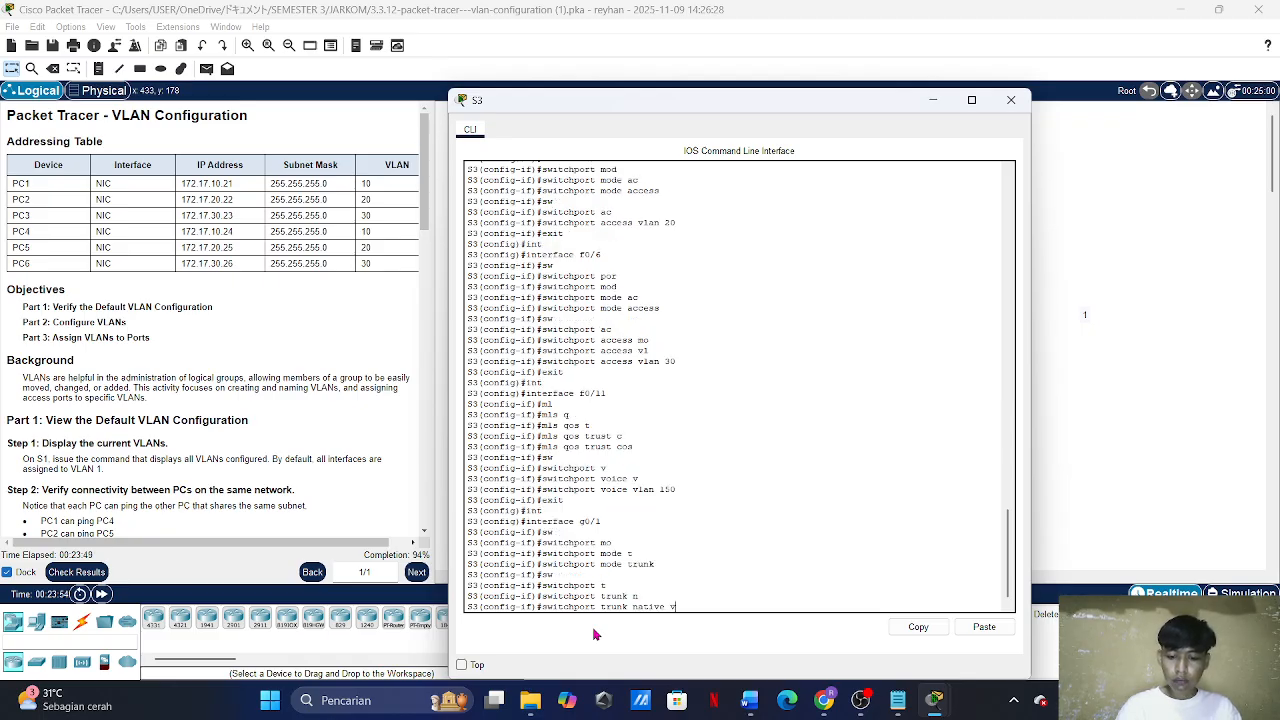
key(Tab)
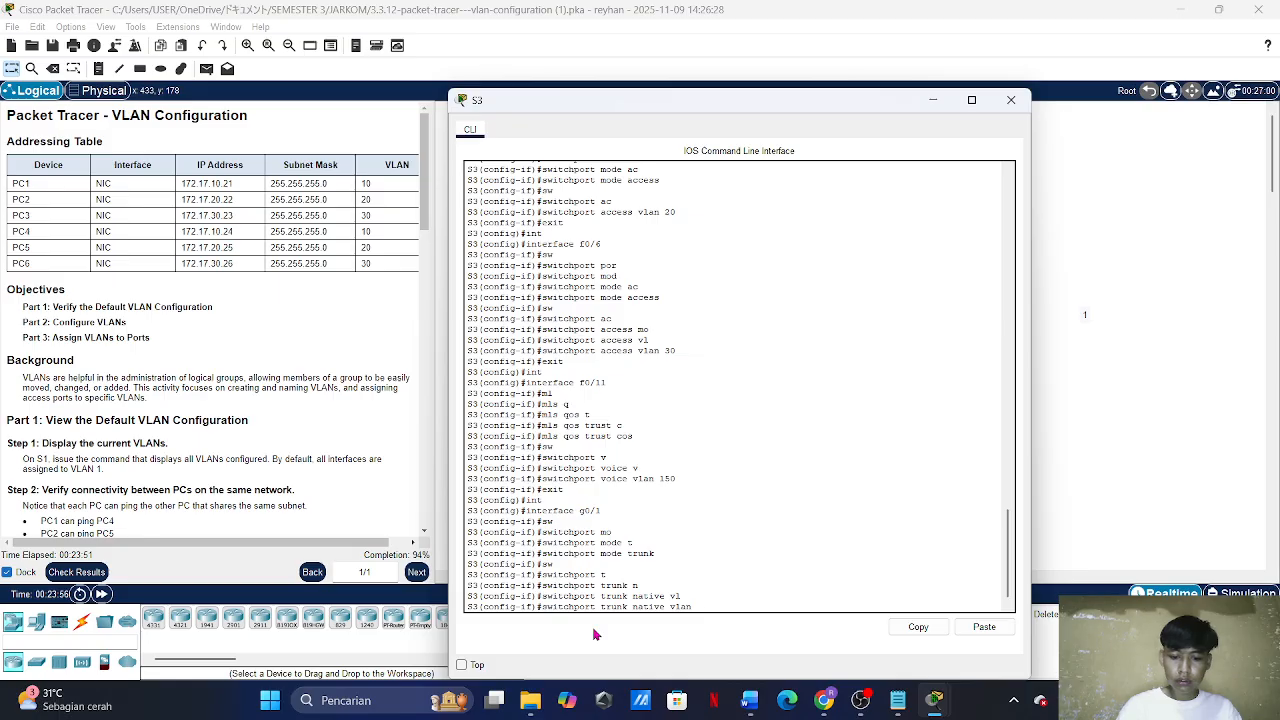
text(99)
key(Return)
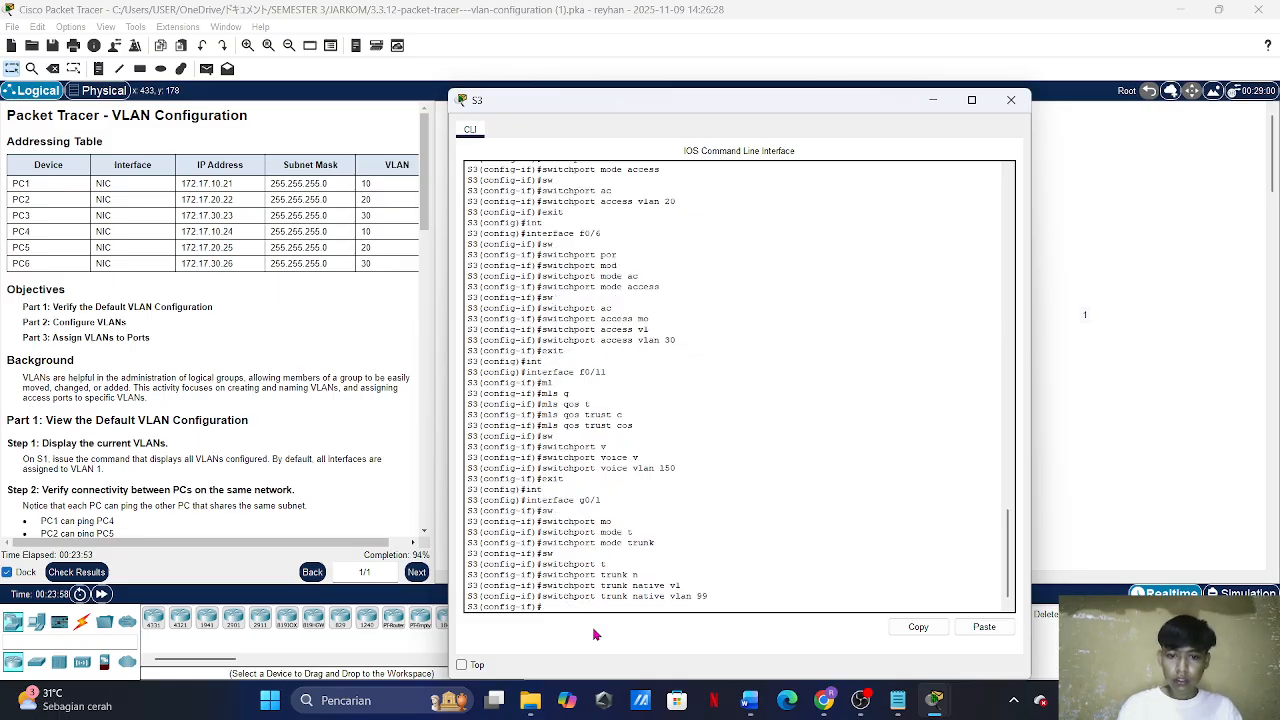
Step: Allow VLANs 10, 20, 30, 99 and 150 on the trunk of interface g0/1 on S3 and exit interface configuration
text(sw)
key(Tab)
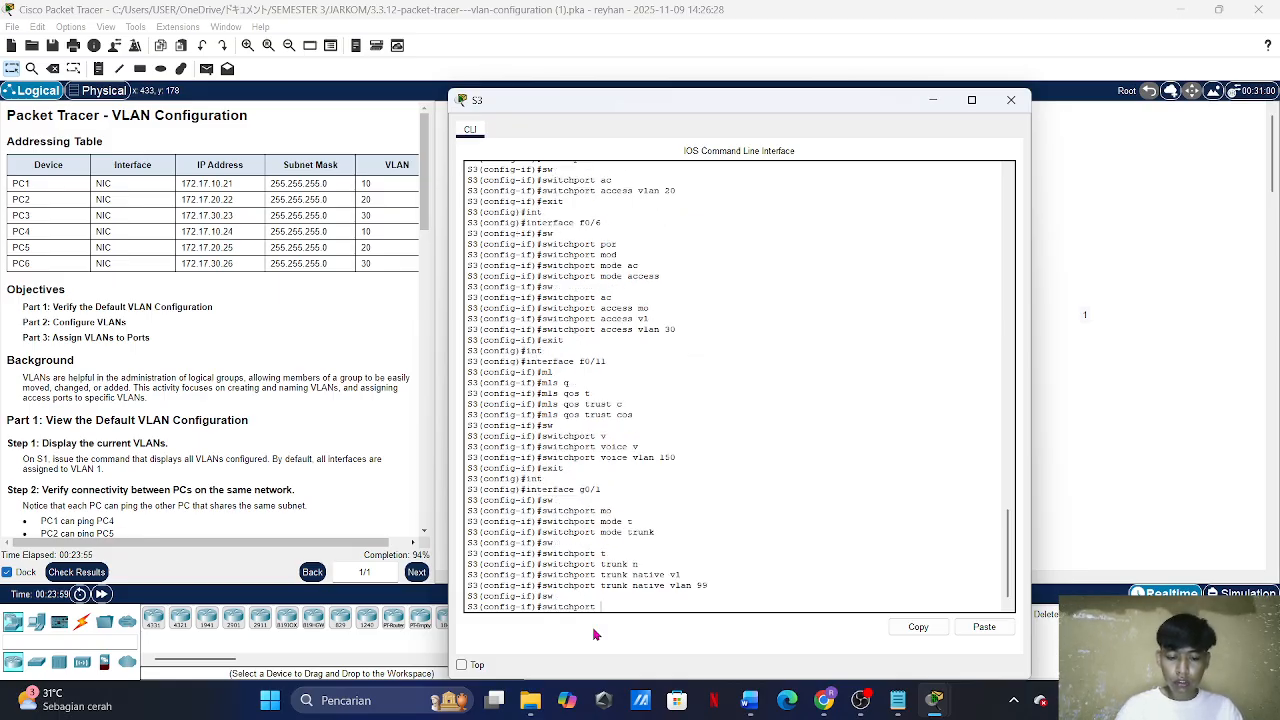
text(tr)
key(Tab)
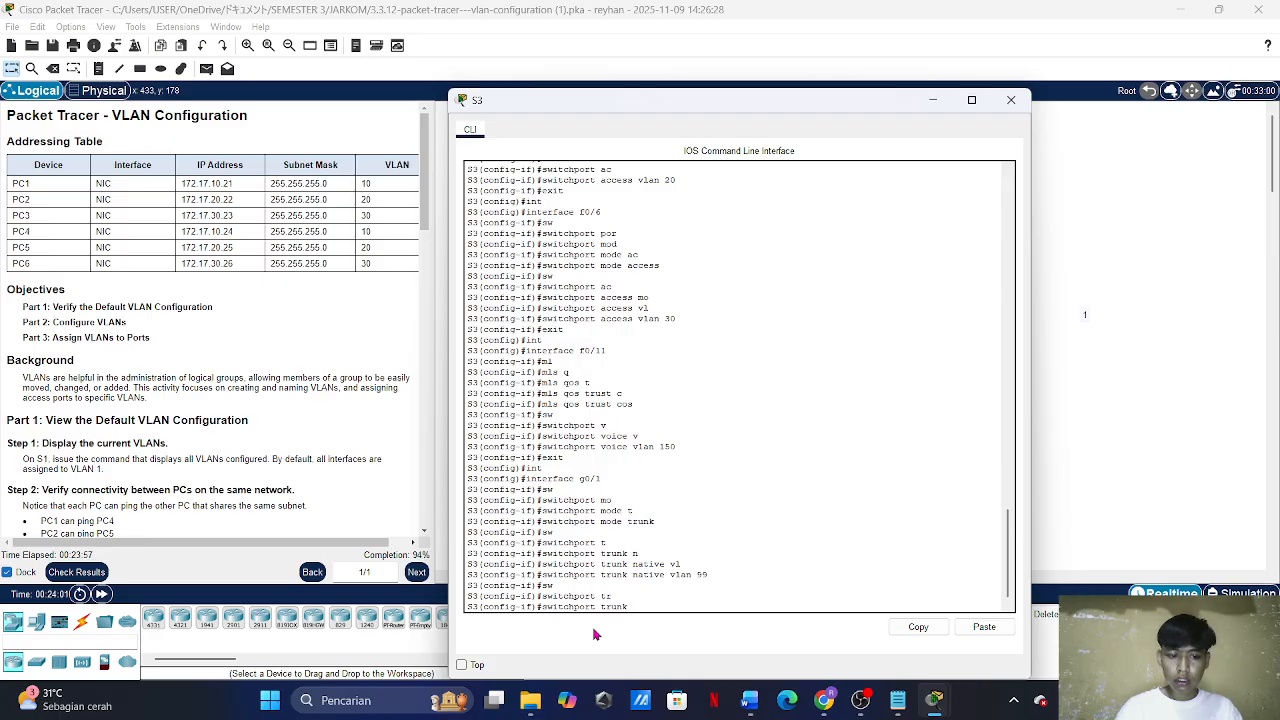
text(al)
key(Tab)
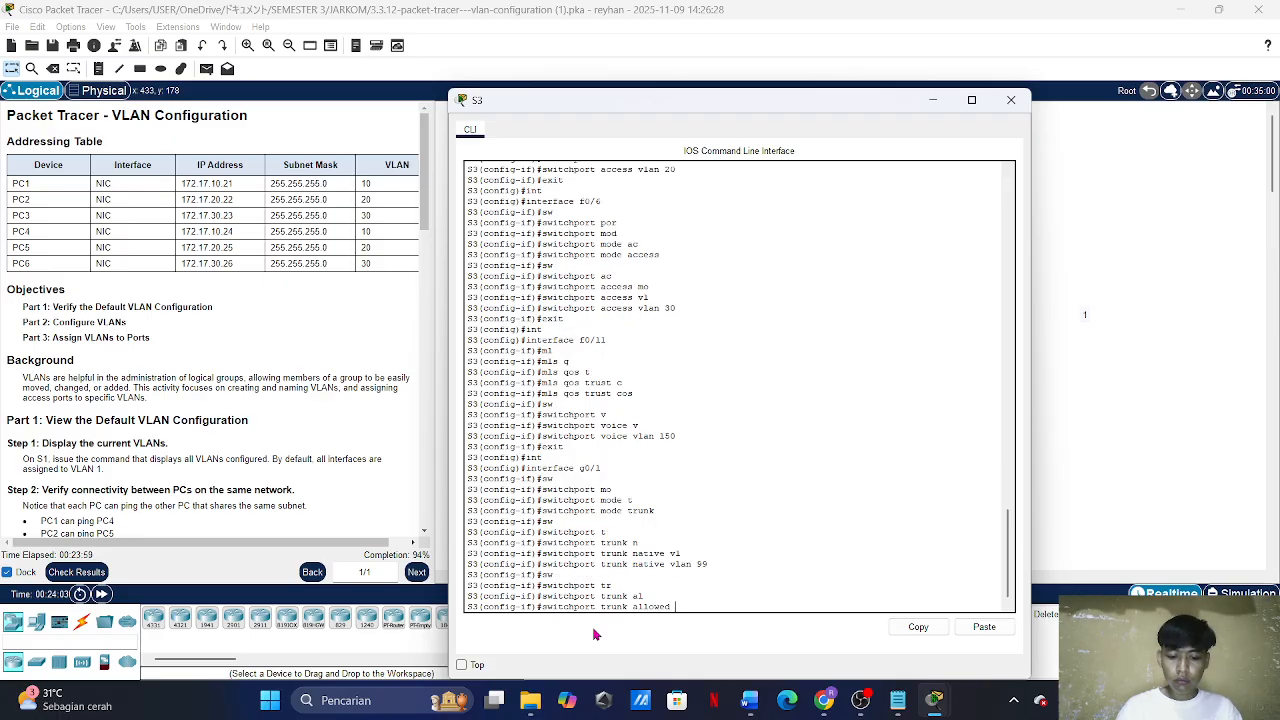
text(v)
key(Tab)
text(1)
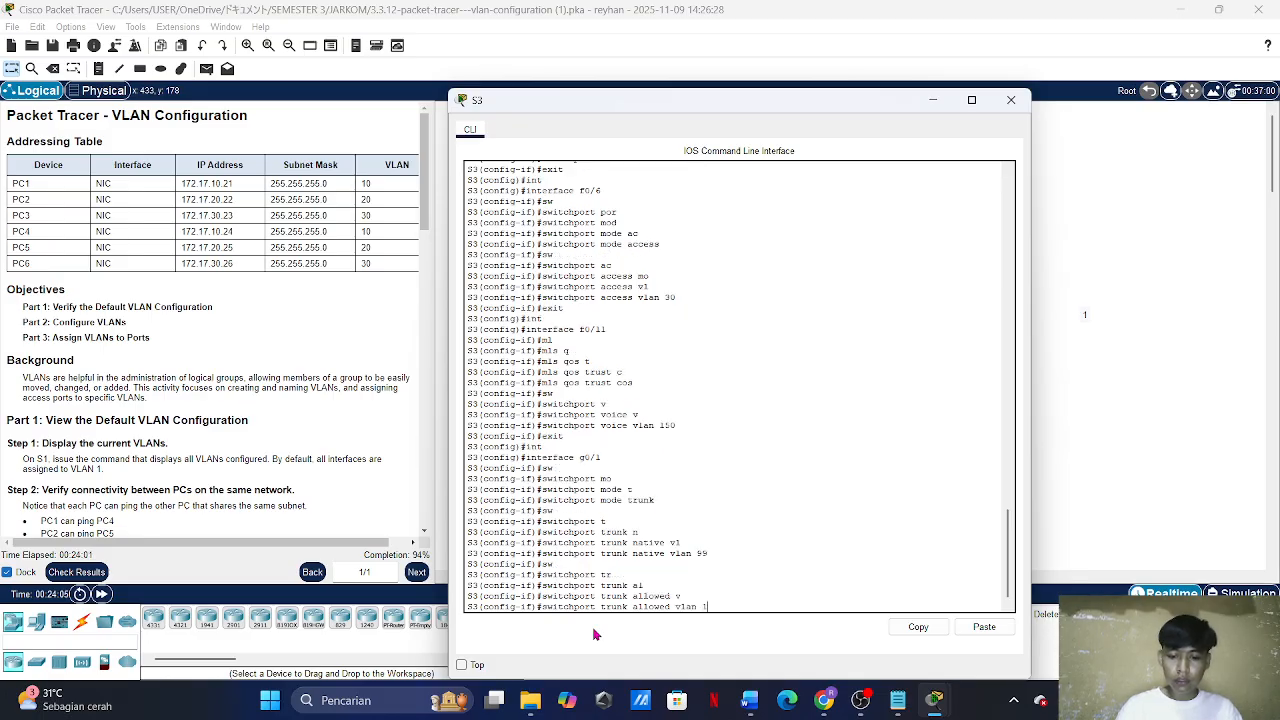
text(0,20,30)
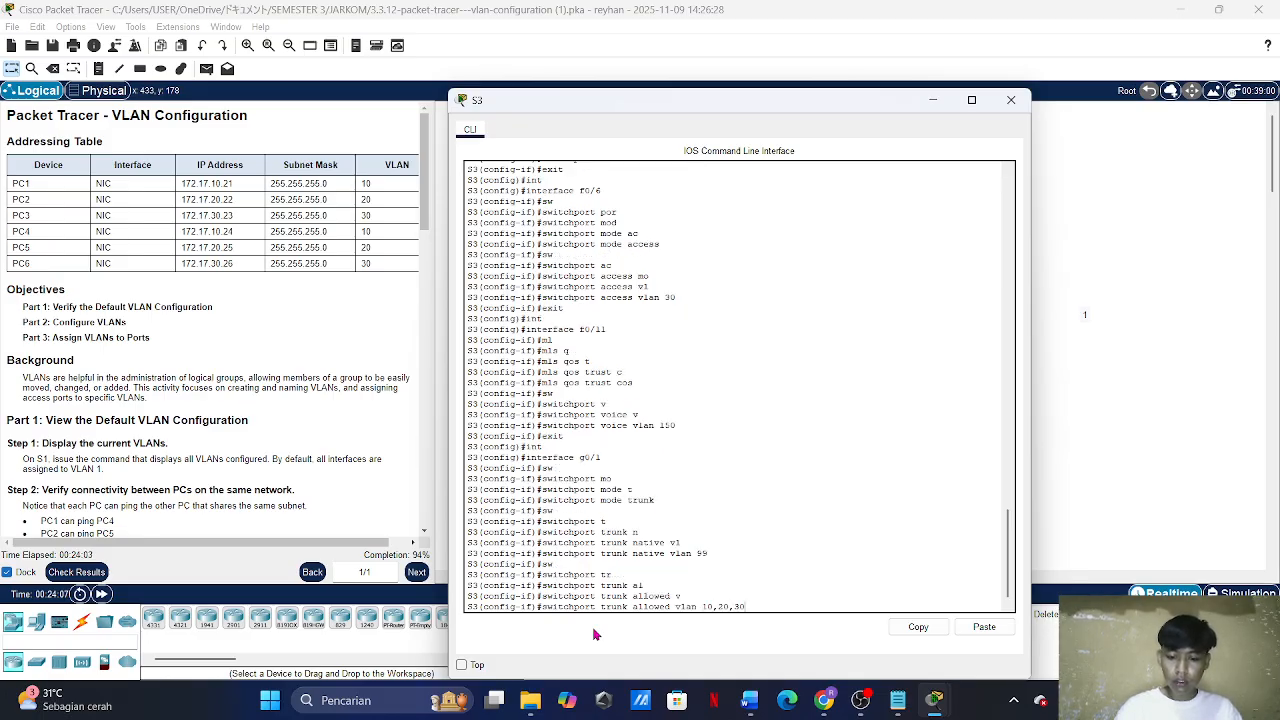
text(,99,15)
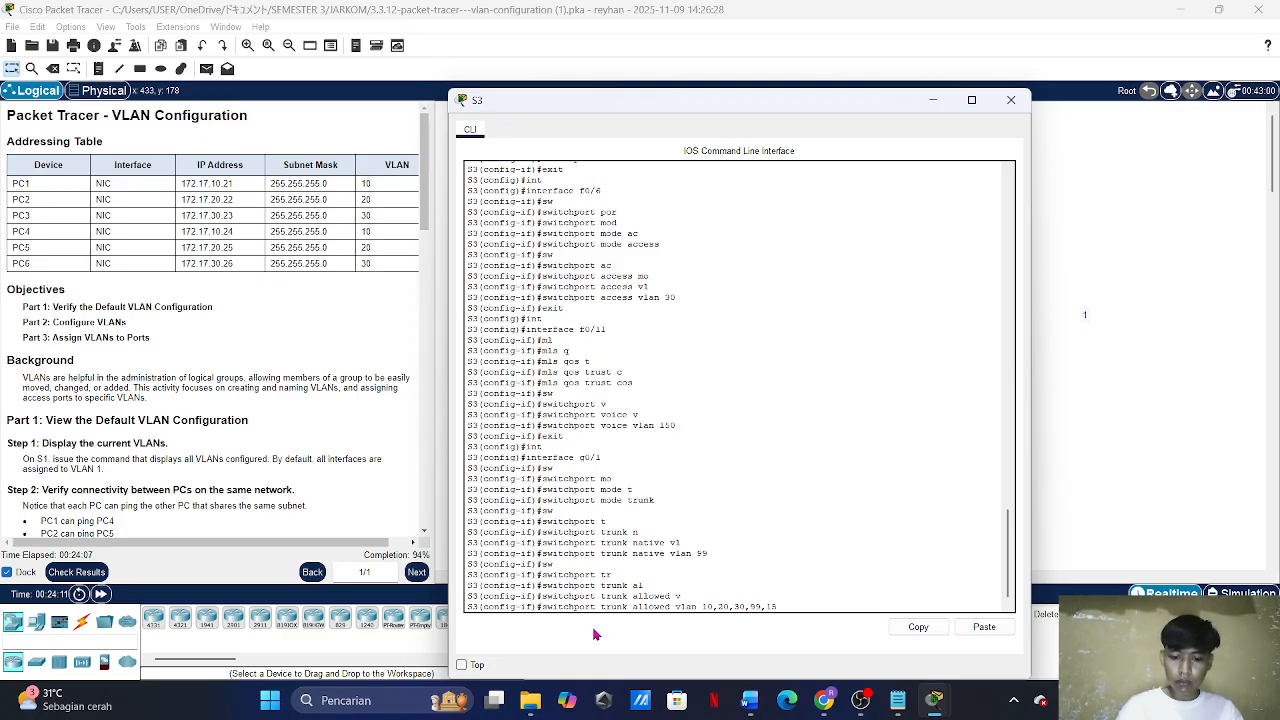
text(0)
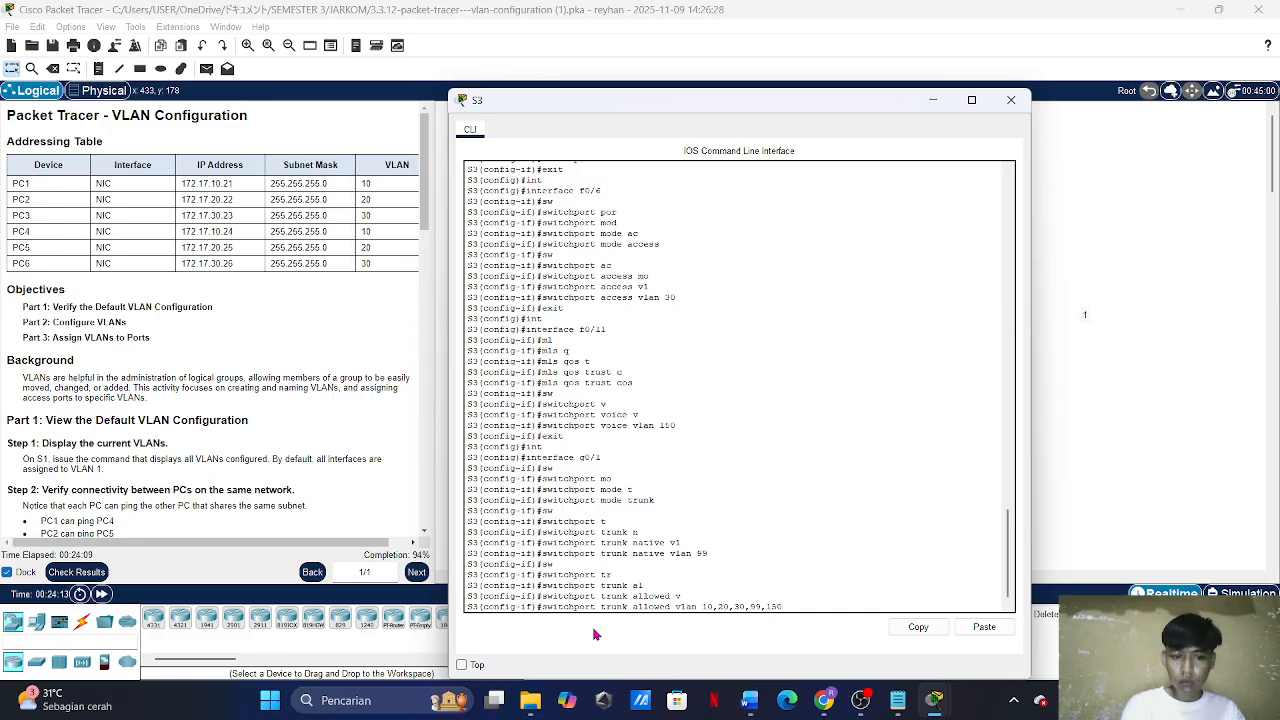
key(Return)
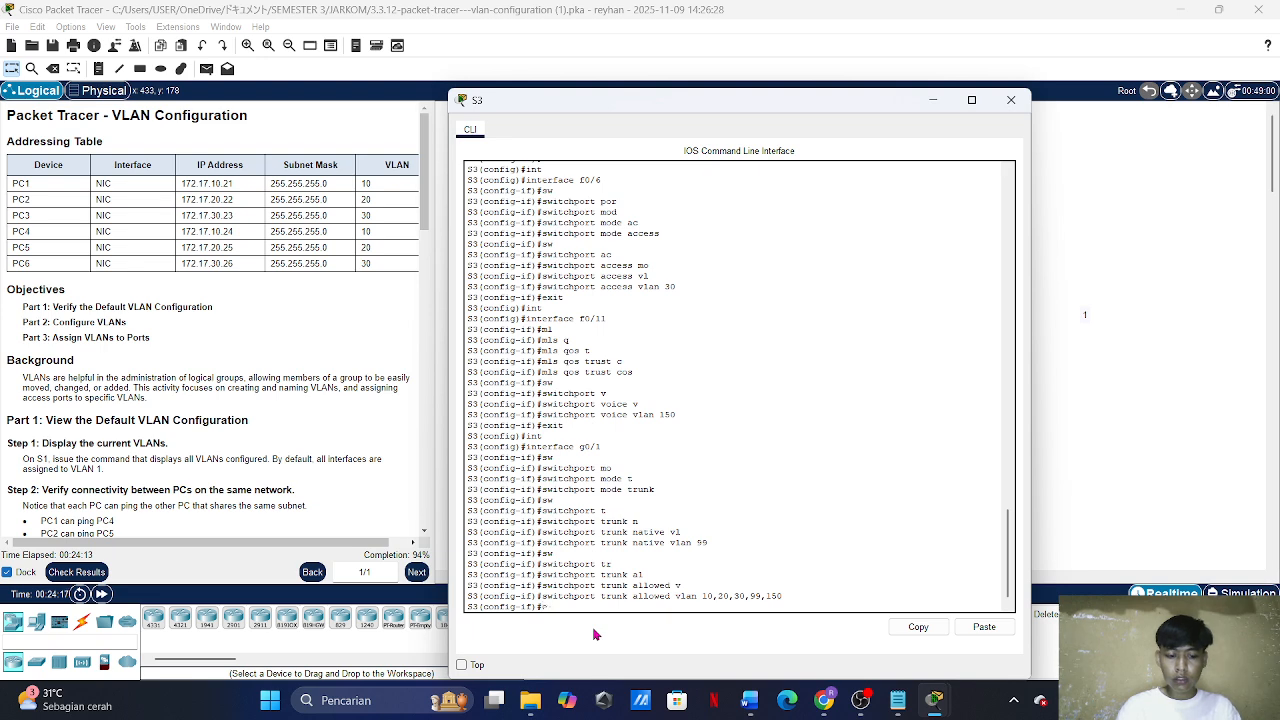
text(exit)
key(Return)
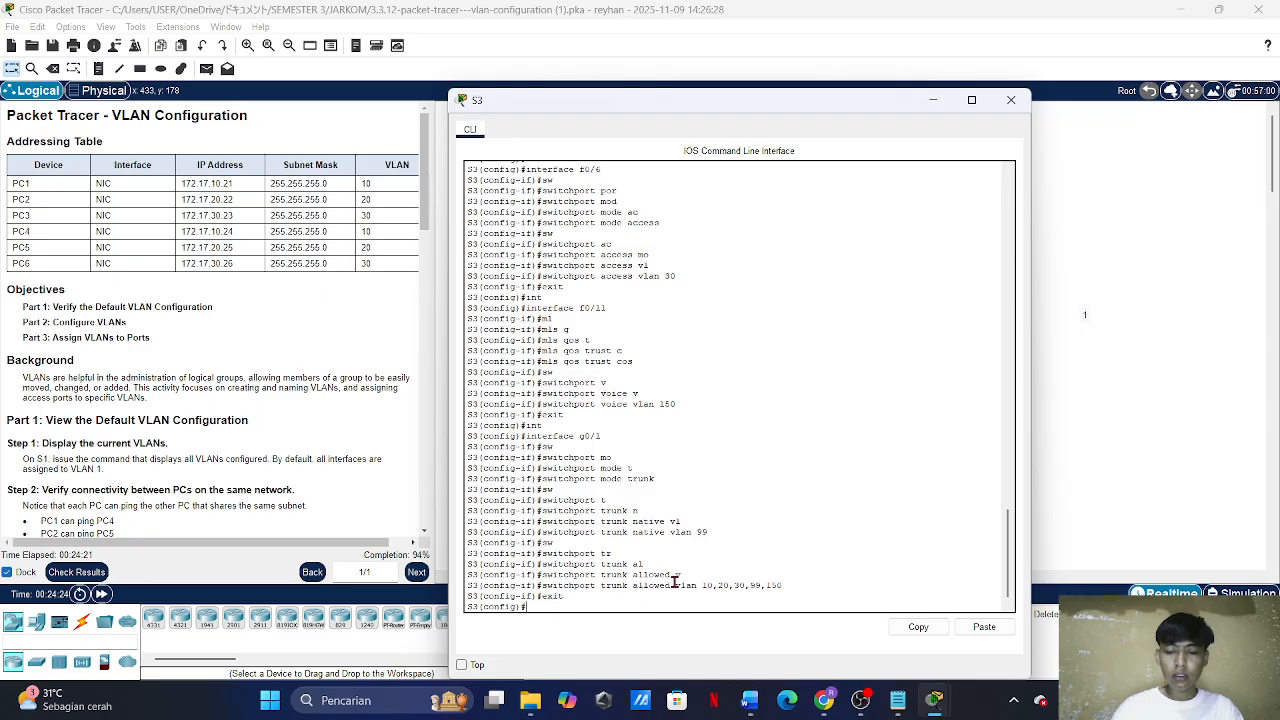
Step: Check the activity results and review the assessment items of all switches for incorrect entries
click(1122, 449)
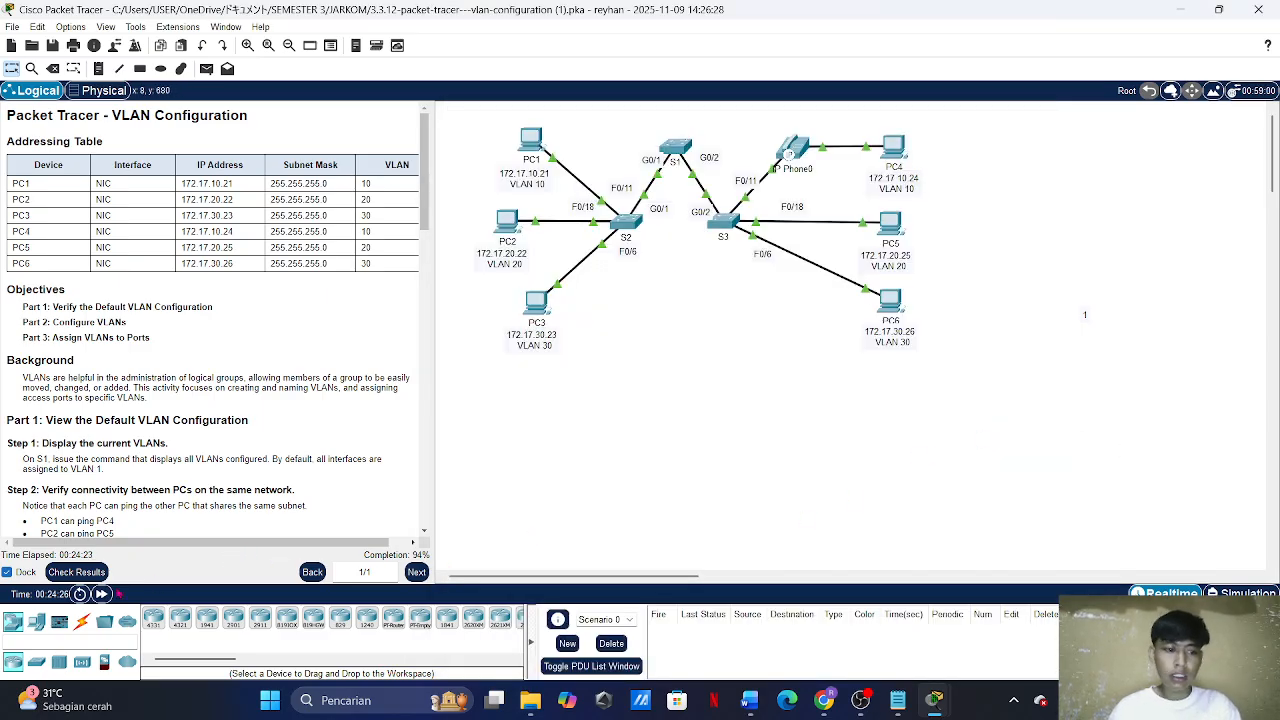
click(95, 578)
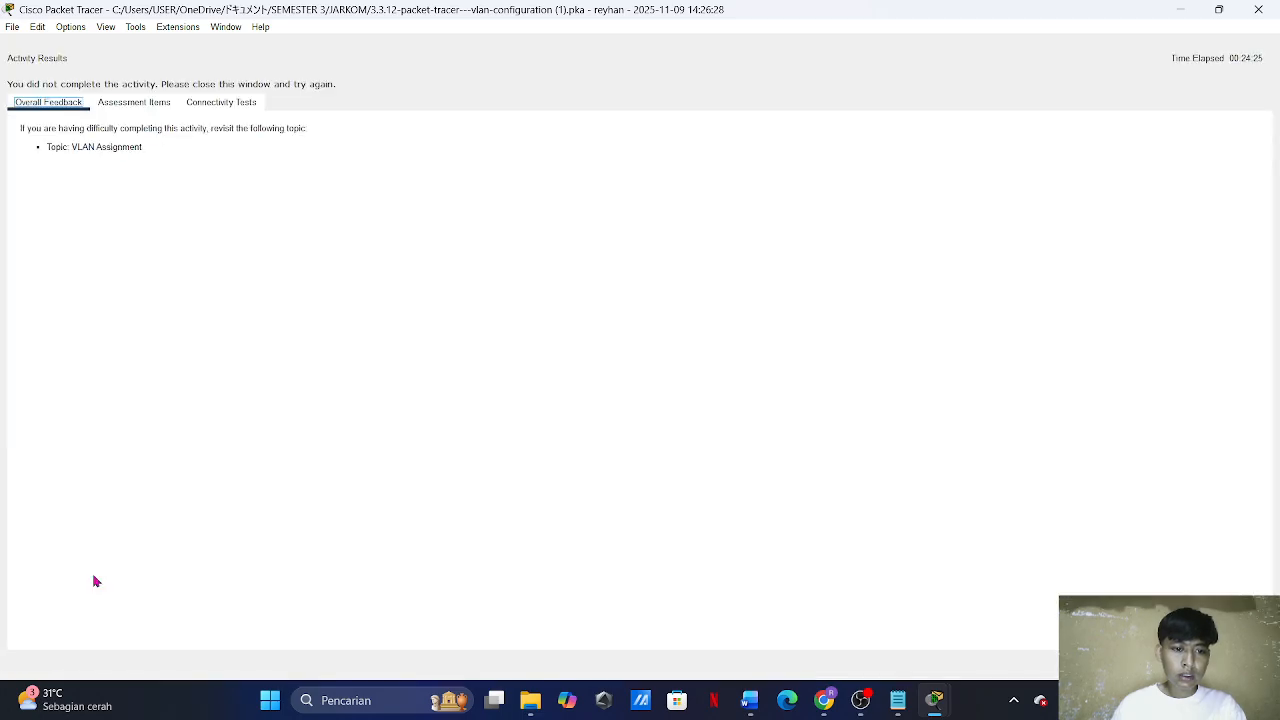
click(138, 103)
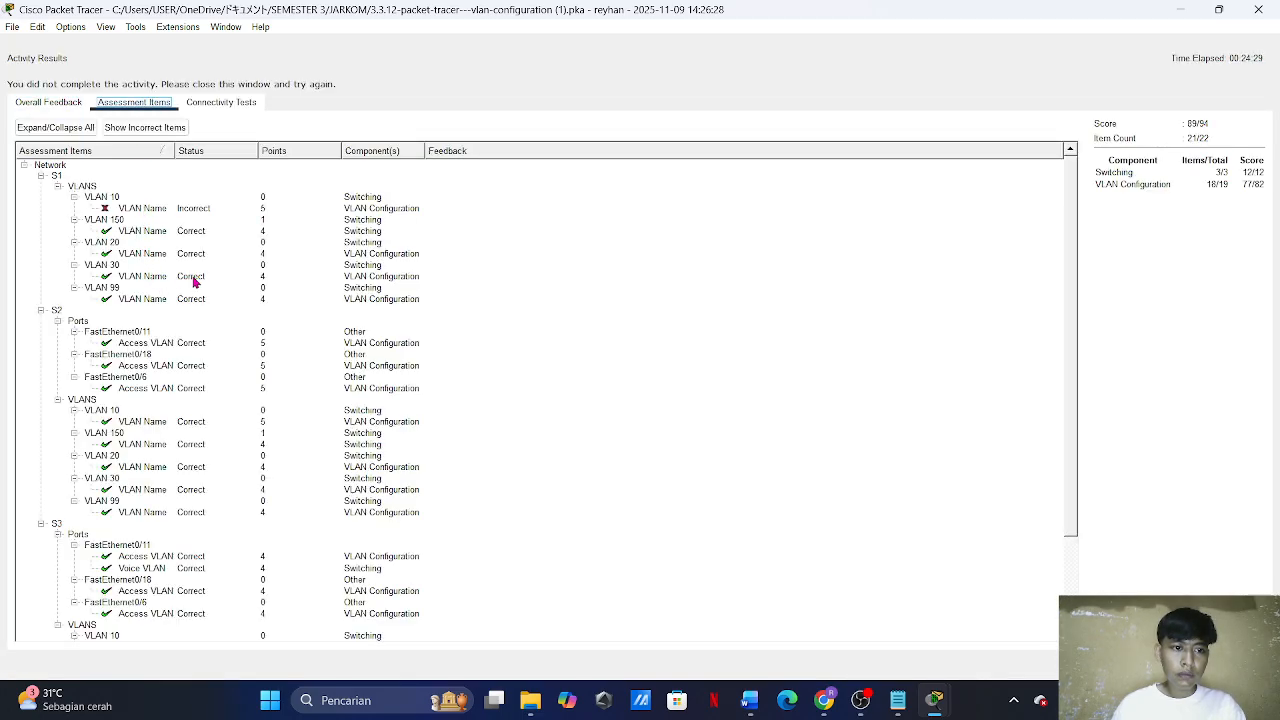
scroll(195, 282, down, 3)
scroll(195, 282, up, 3)
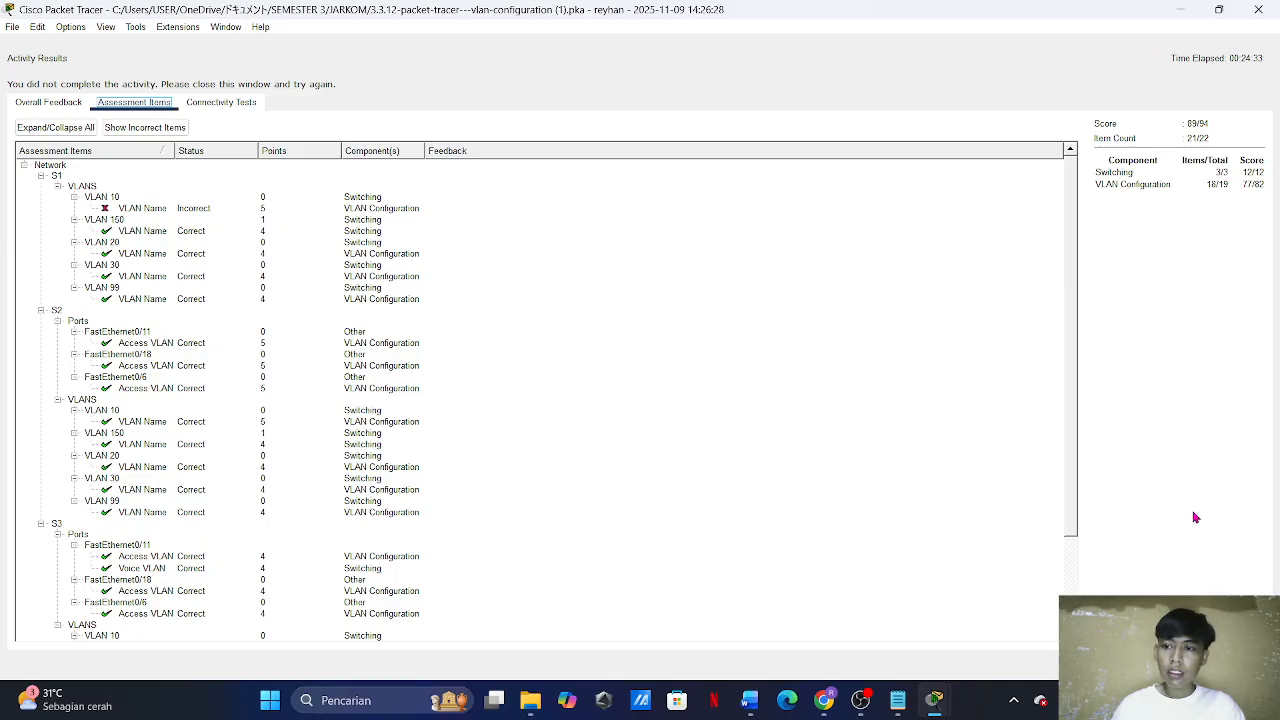
click(1240, 665)
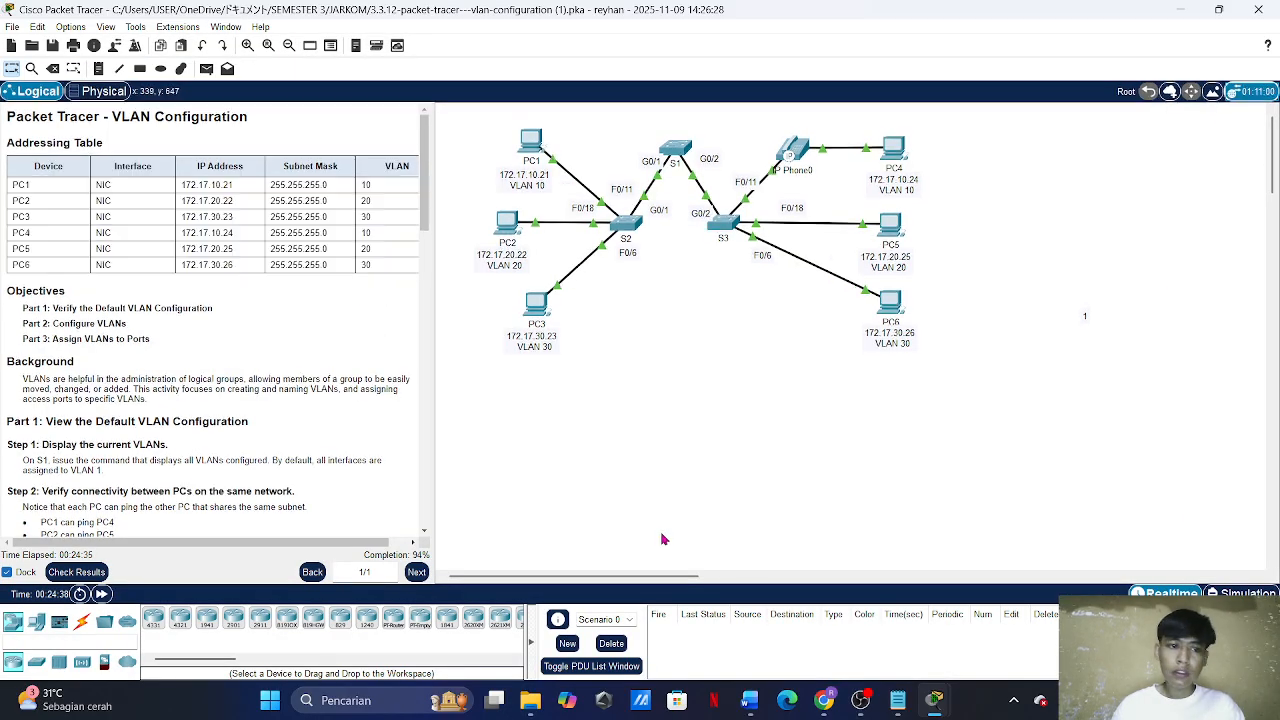
Step: Read the VLAN naming instructions in Part 2 and recheck the VLAN name items of S1 in the assessment results
scroll(287, 438, down, 2)
scroll(286, 438, down, 3)
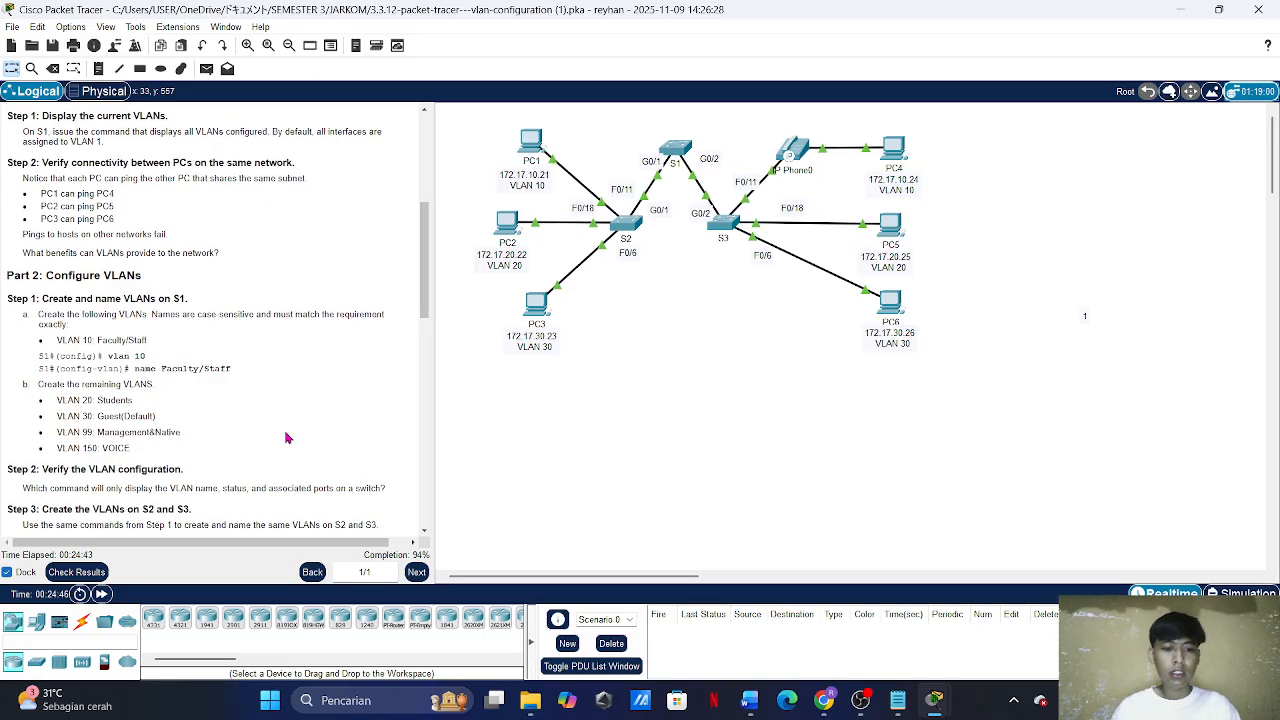
click(80, 572)
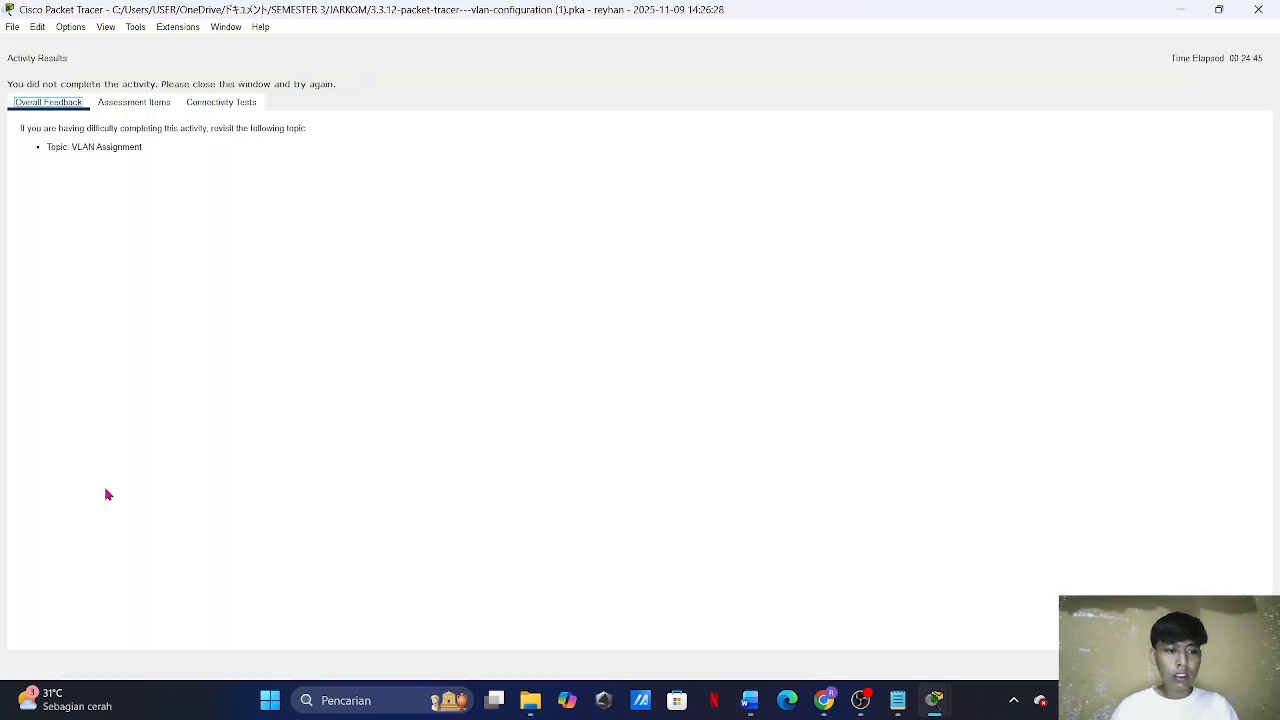
click(149, 108)
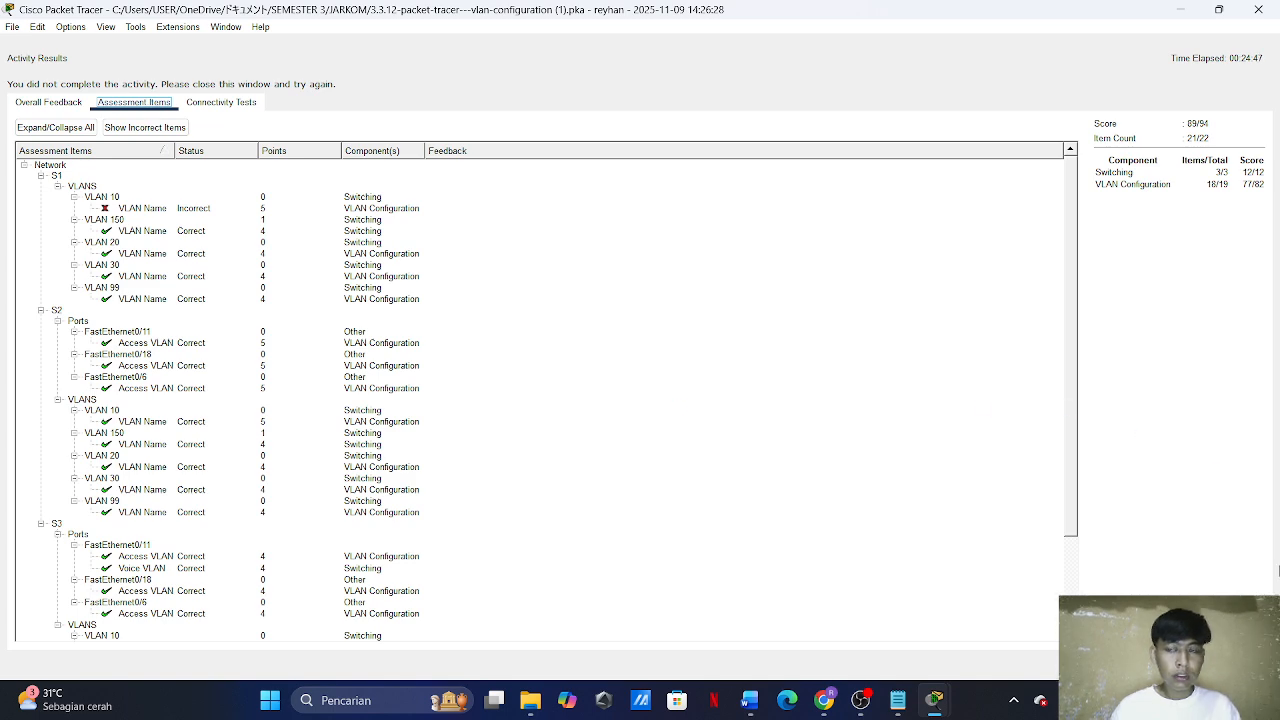
click(1237, 665)
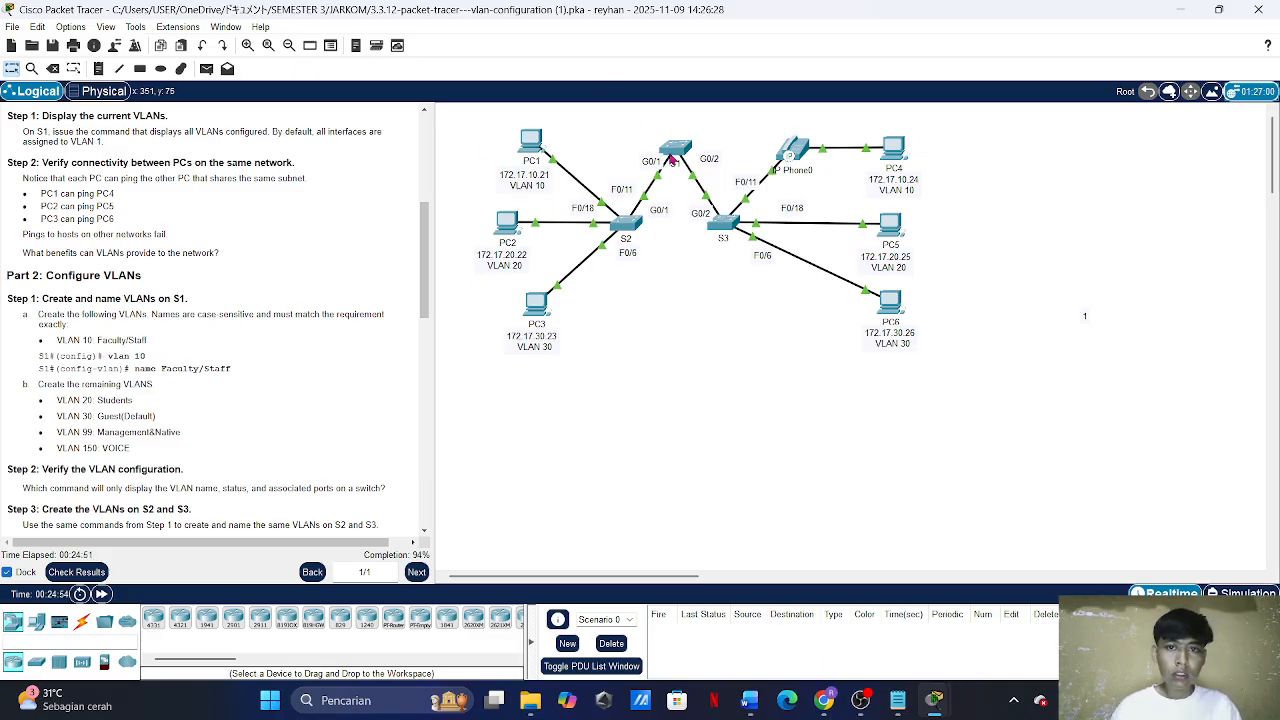
Step: Open the command line of S1 and enter privileged EXEC mode with enable
click(674, 158)
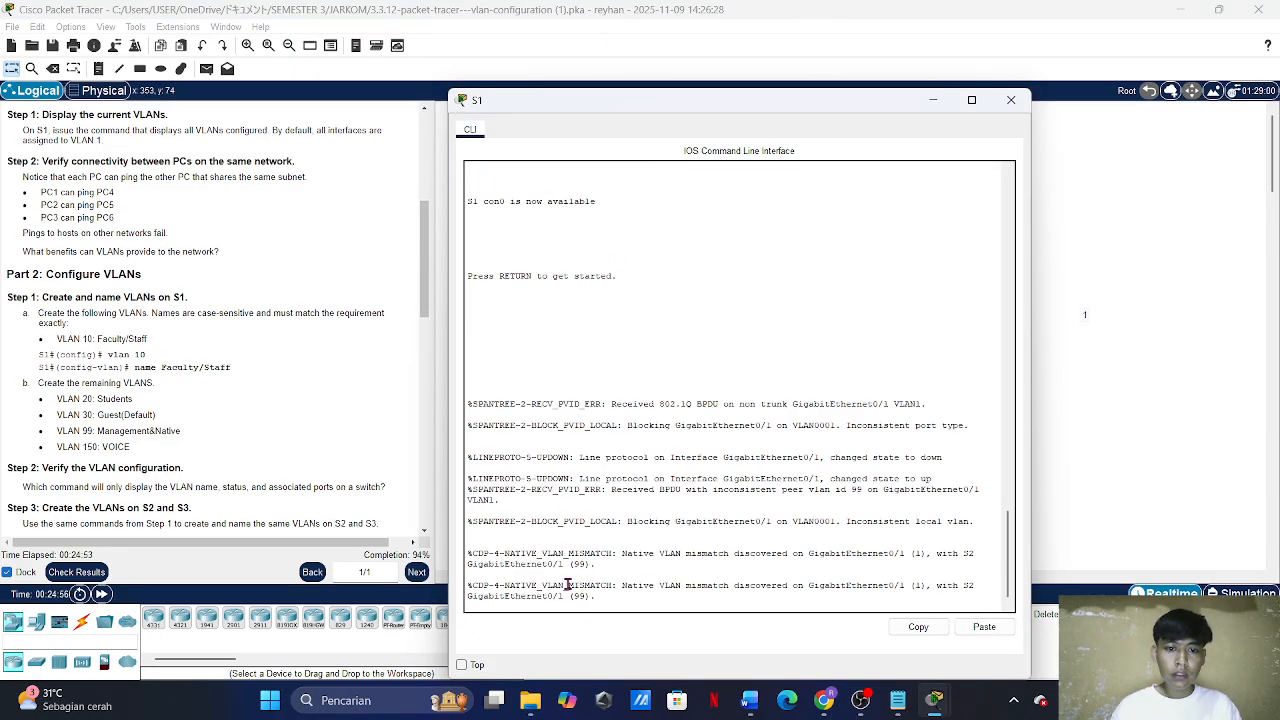
key(Return)
text(ena)
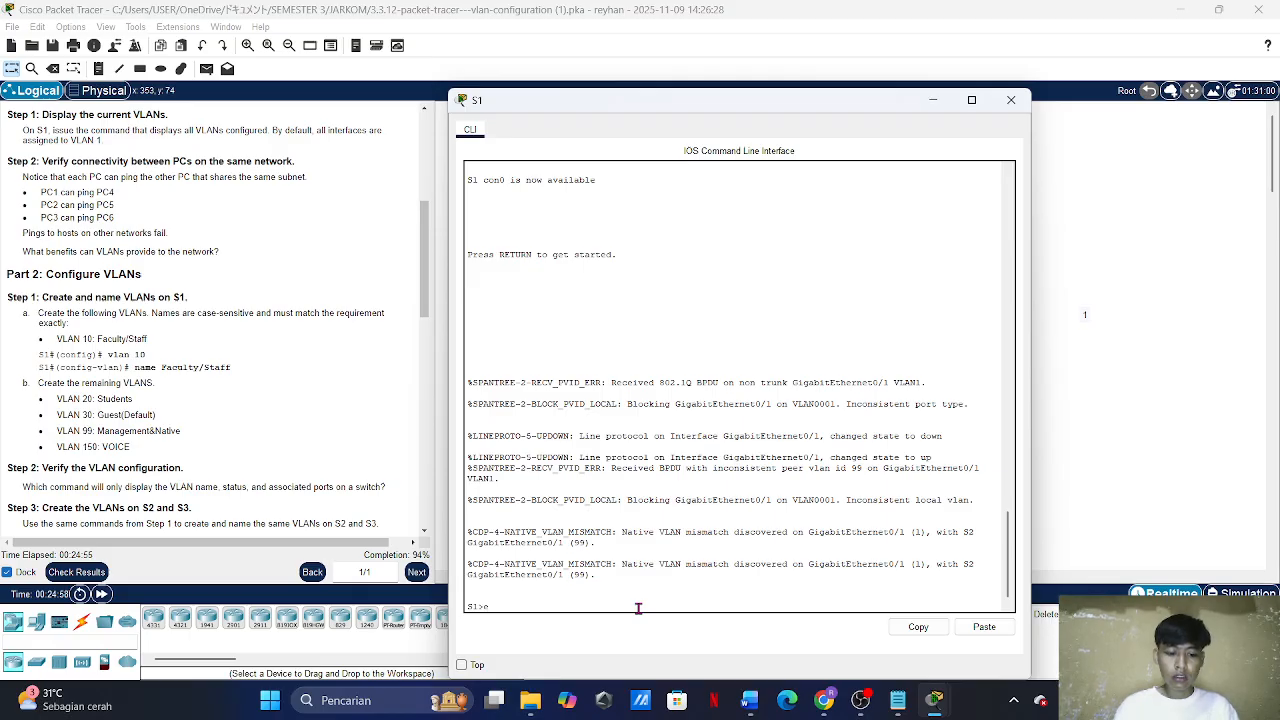
text(ble)
key(Return)
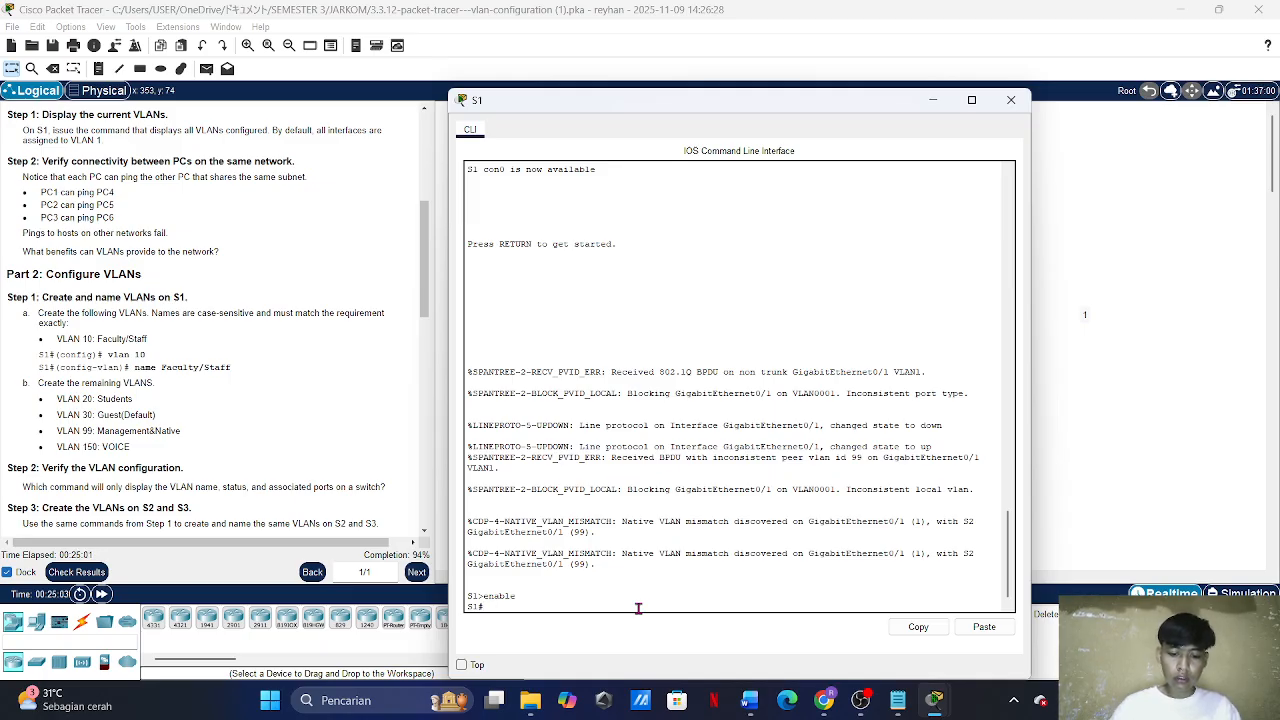
Step: Try to open VLAN 10 on S1 directly from privileged EXEC mode
text(vlan 10)
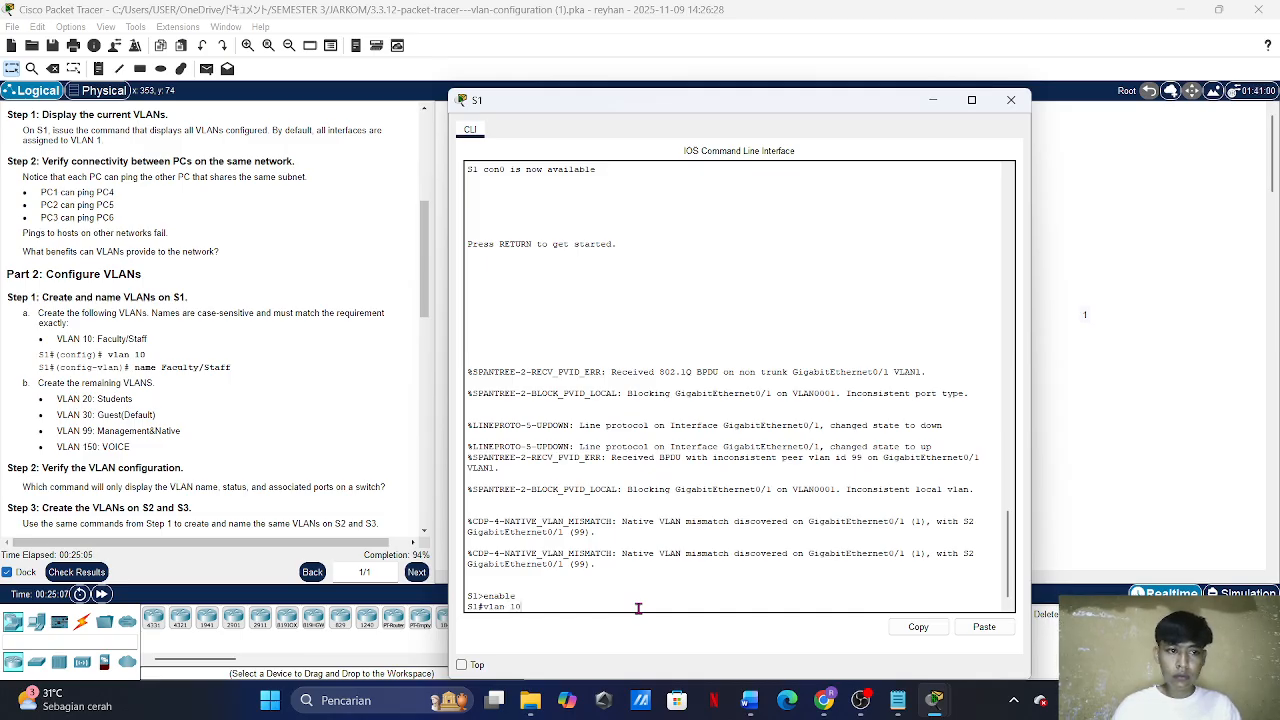
key(Return)
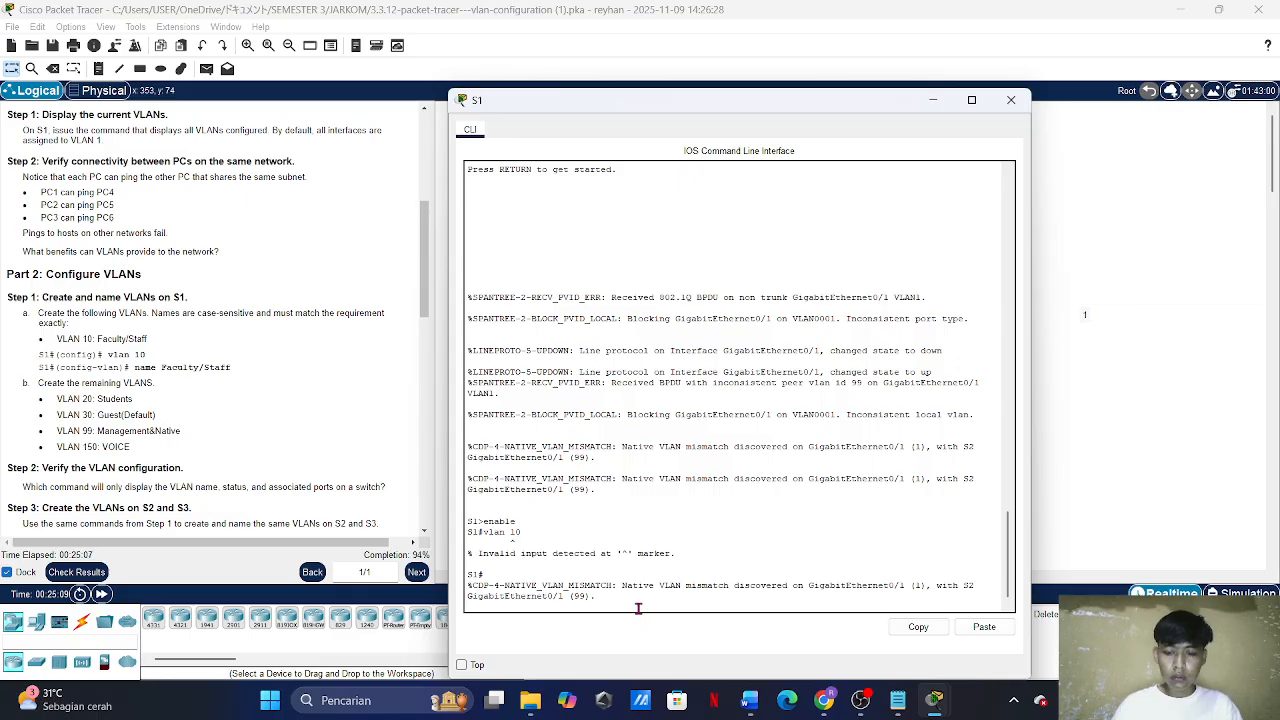
key(Return)
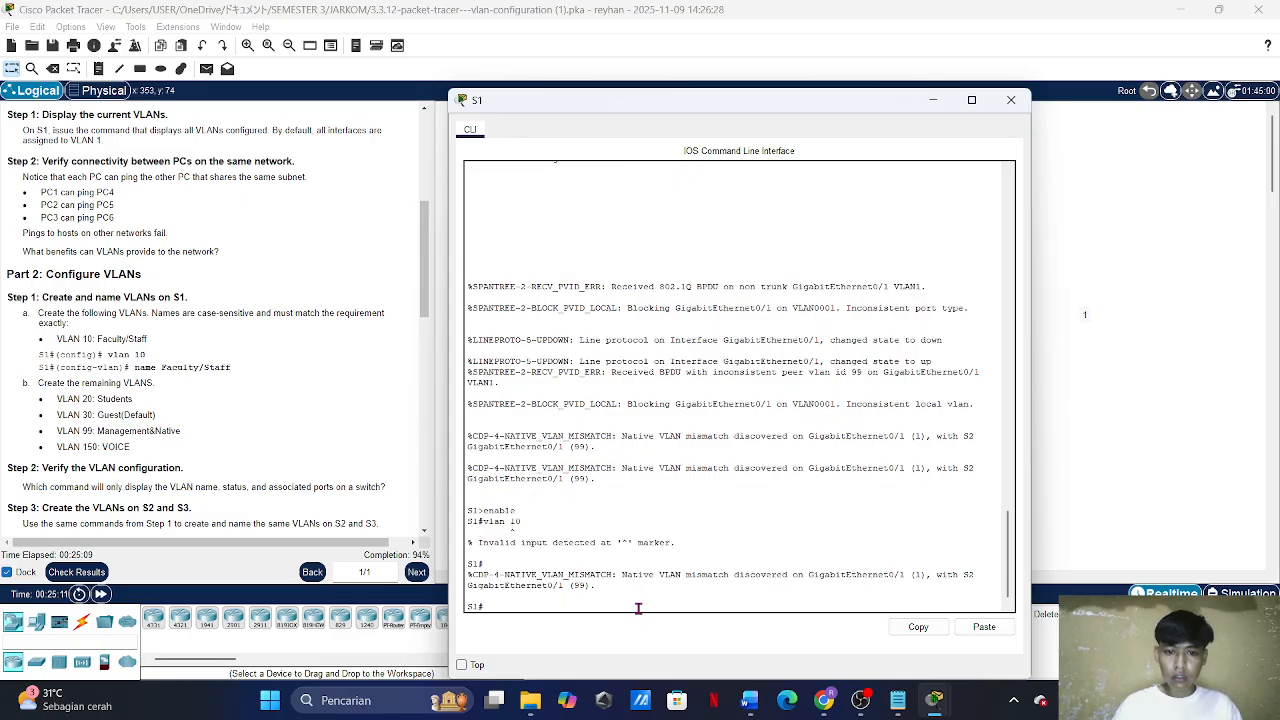
Step: Enter global configuration mode on S1 with config t and open VLAN 10 for configuration
text(config)
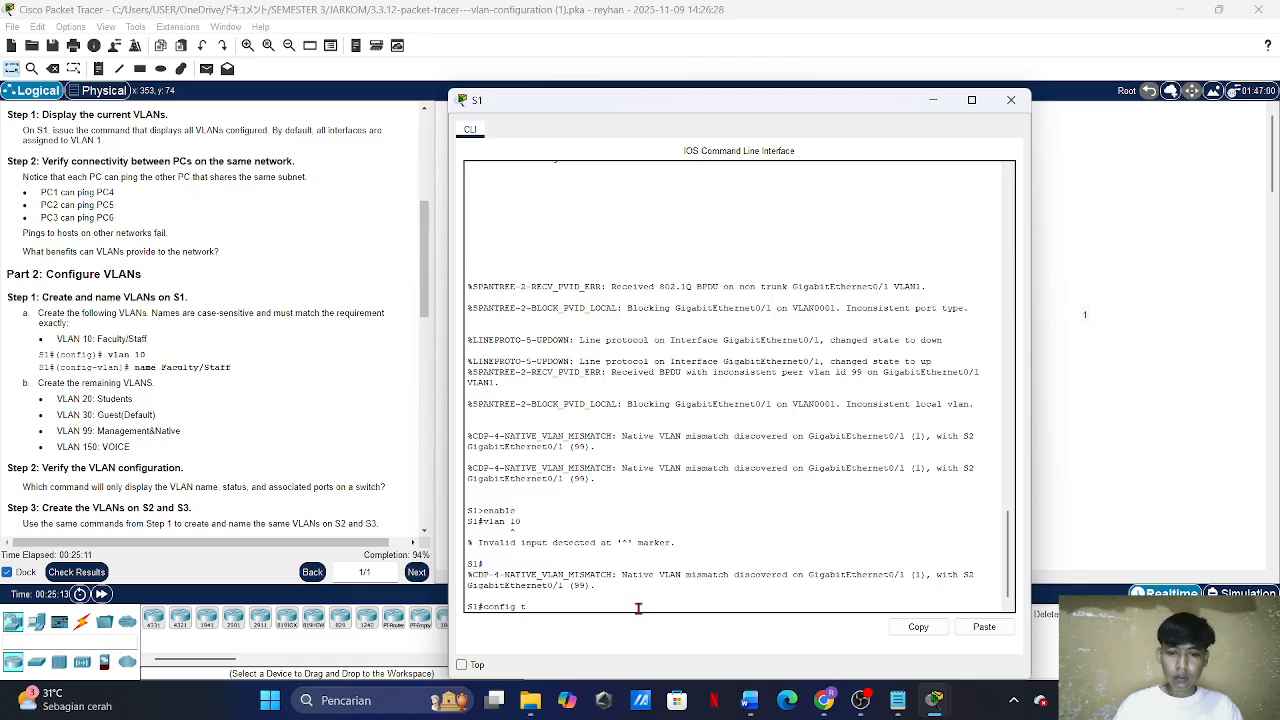
text( t)
key(Return)
text(v)
key(Tab)
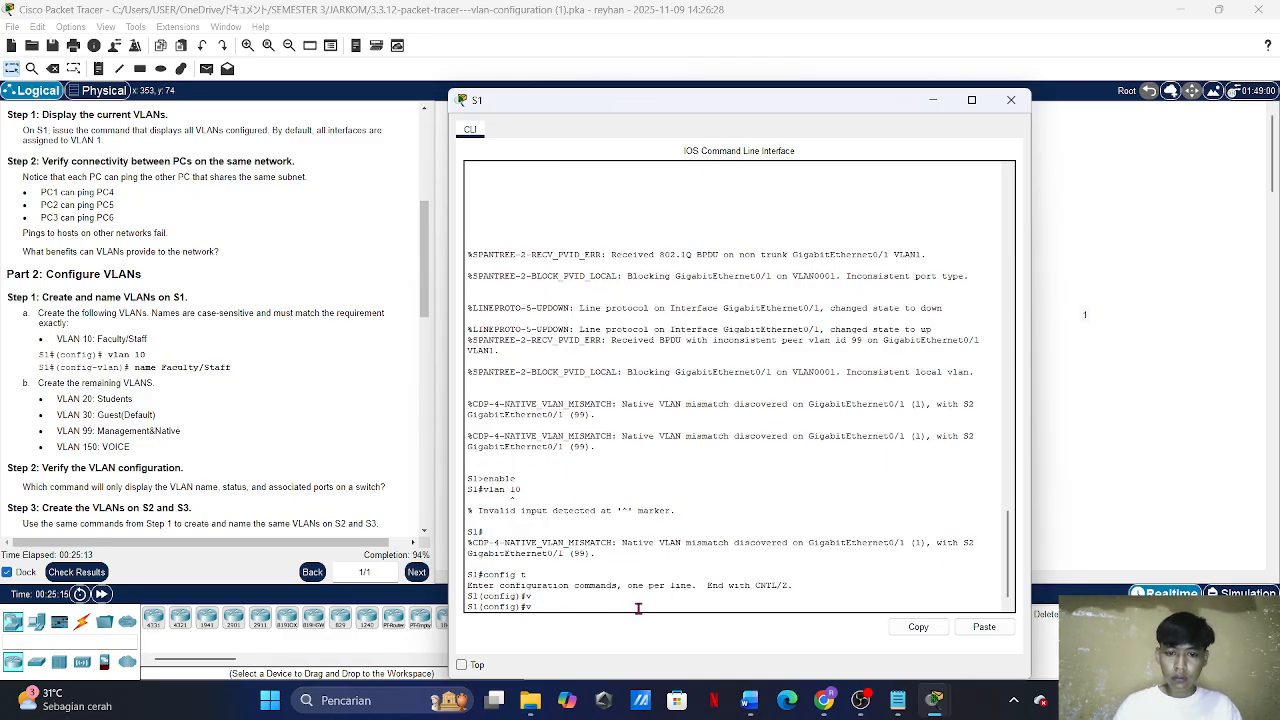
text(l)
key(Tab)
text(10)
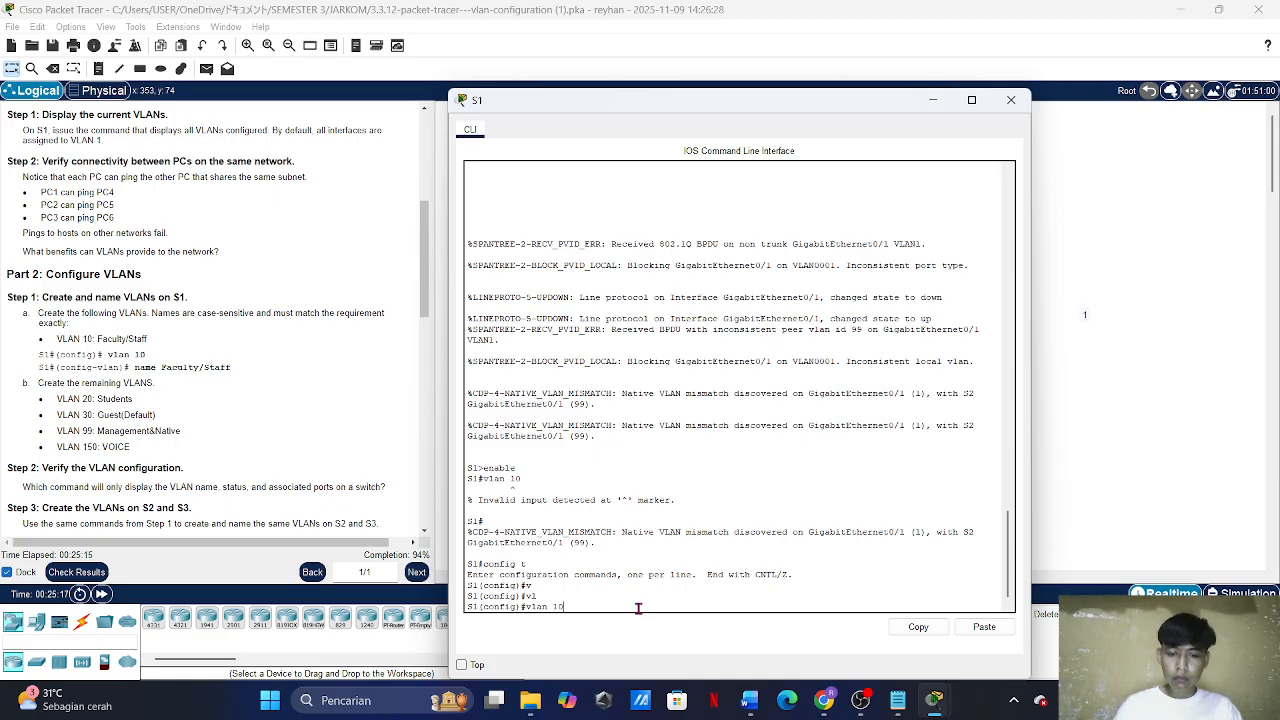
key(Return)
Step: Name VLAN 10 on S1 Faculty/Staff
text(na)
key(Tab)
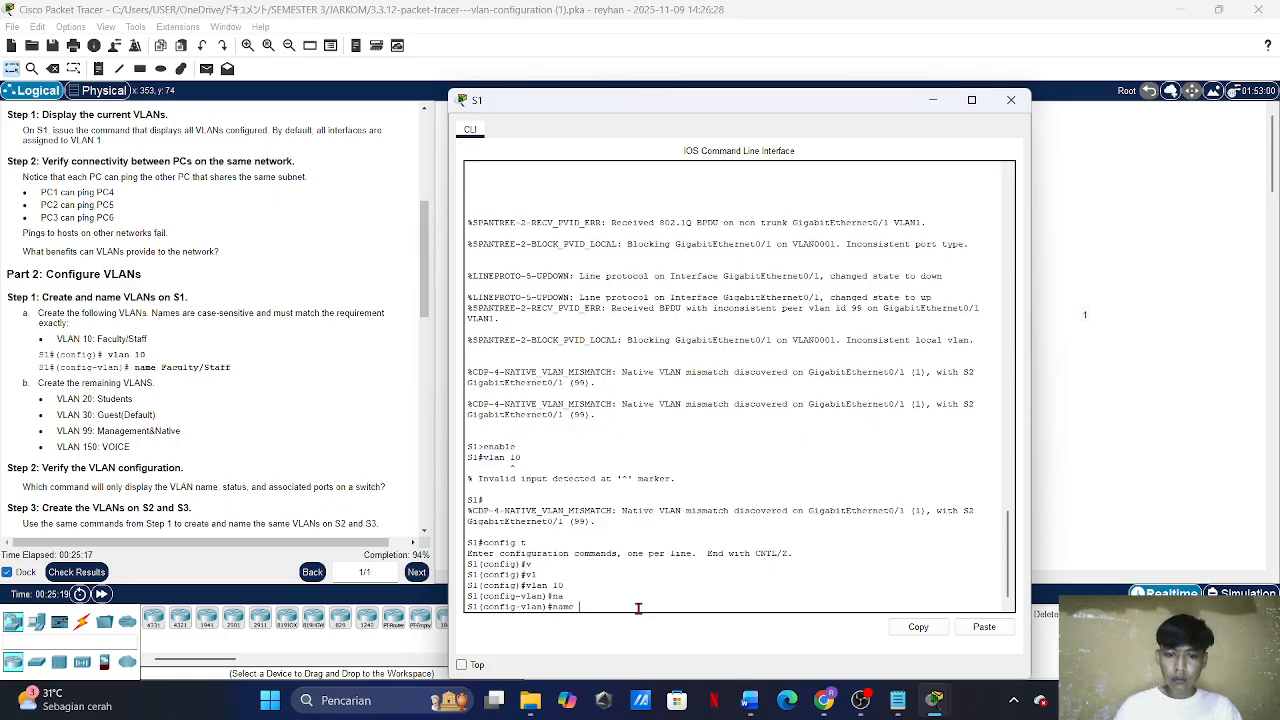
text(F)
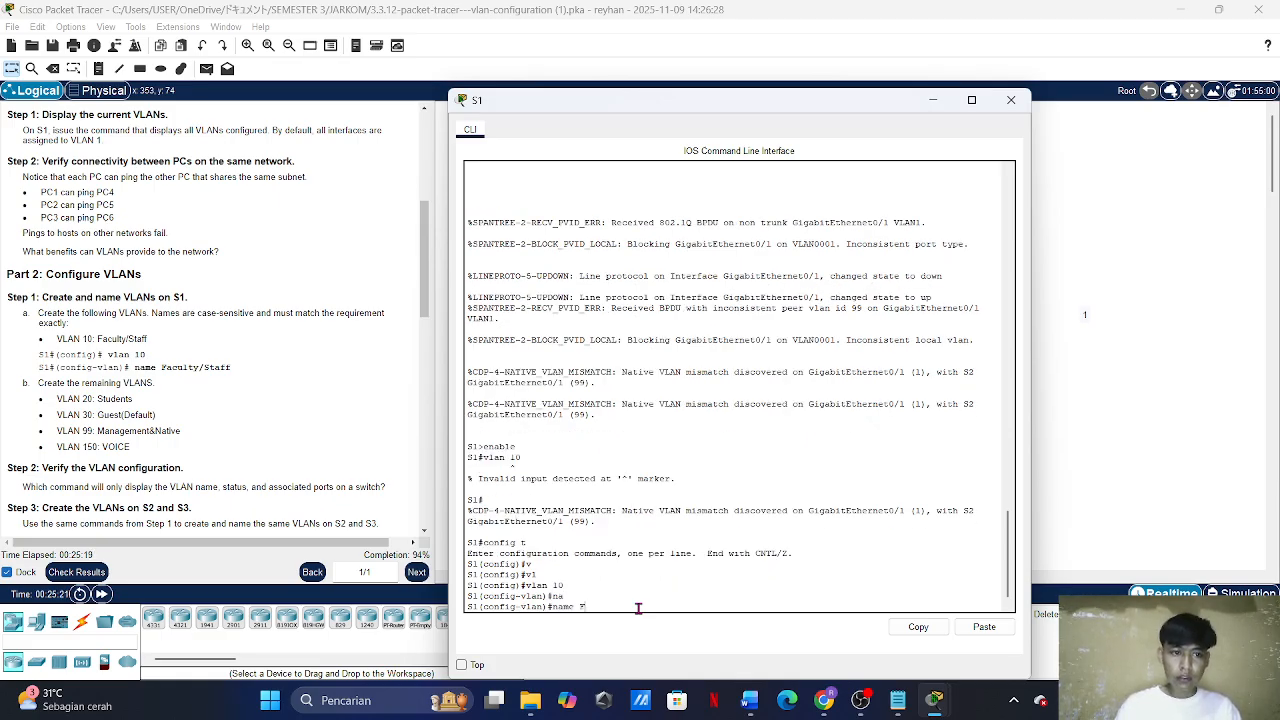
text(aculty)
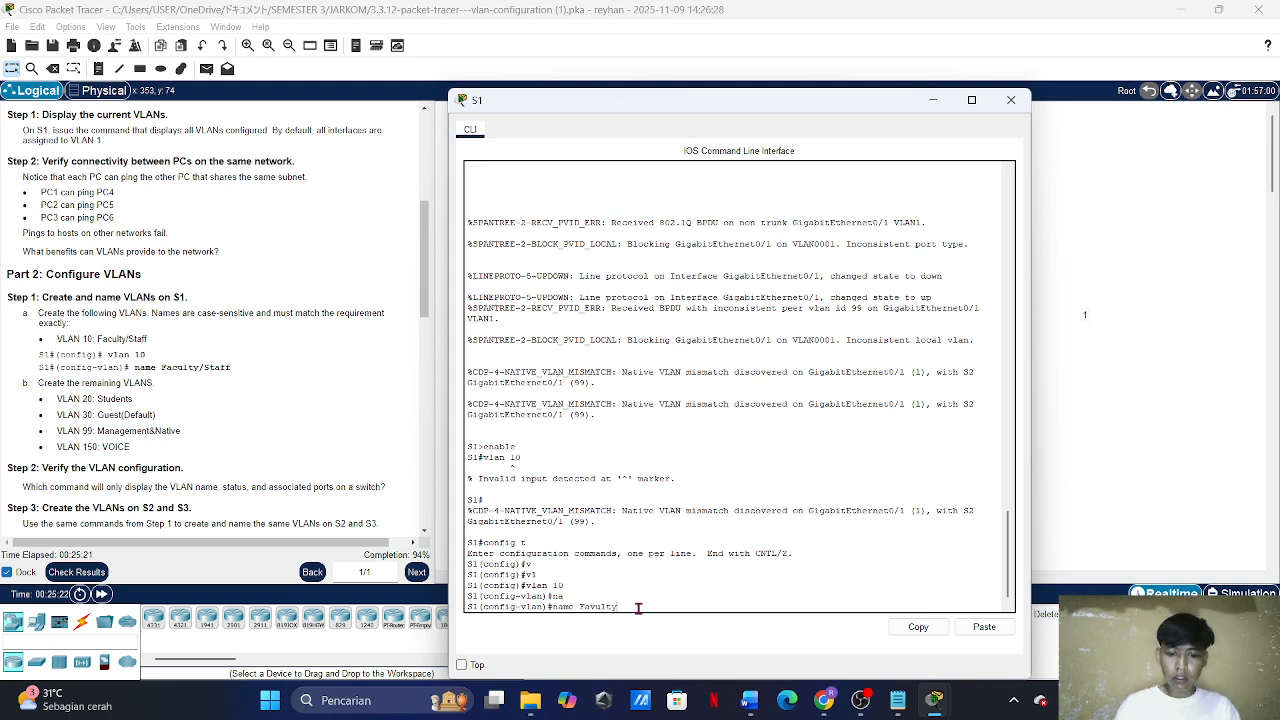
key(BackSpace)
key(BackSpace)
key(BackSpace)
key(BackSpace)
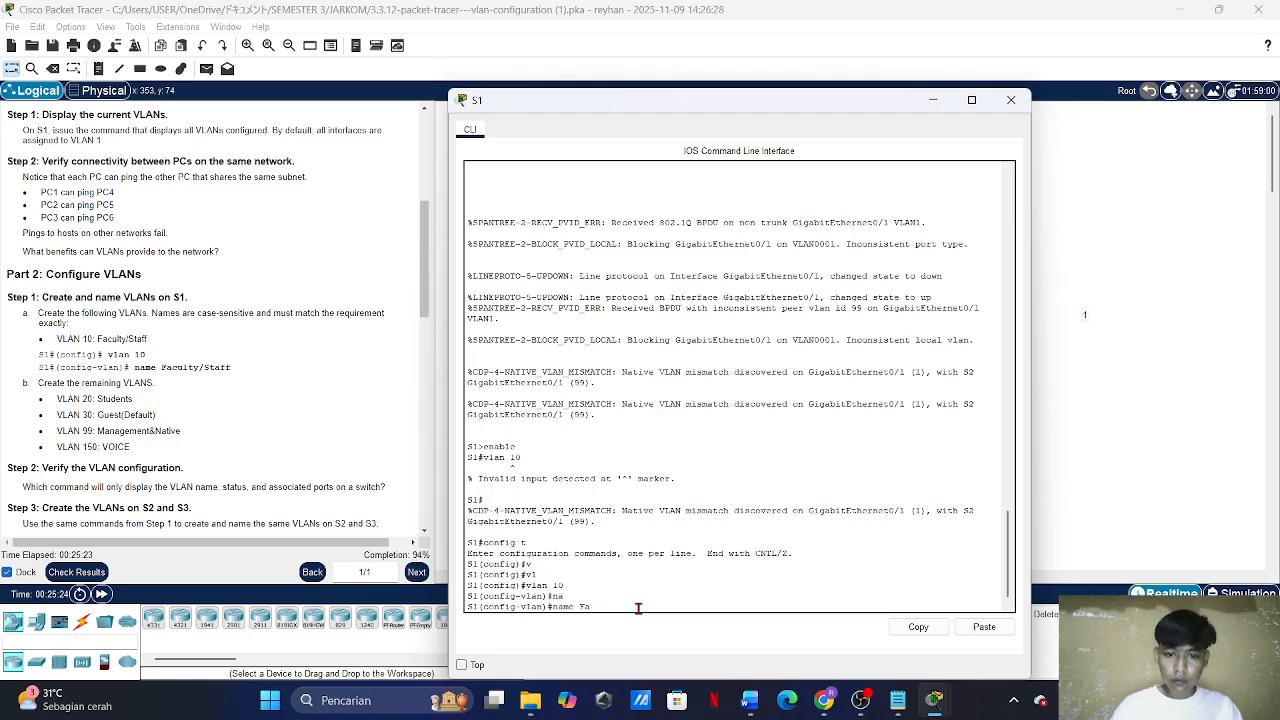
text(c)
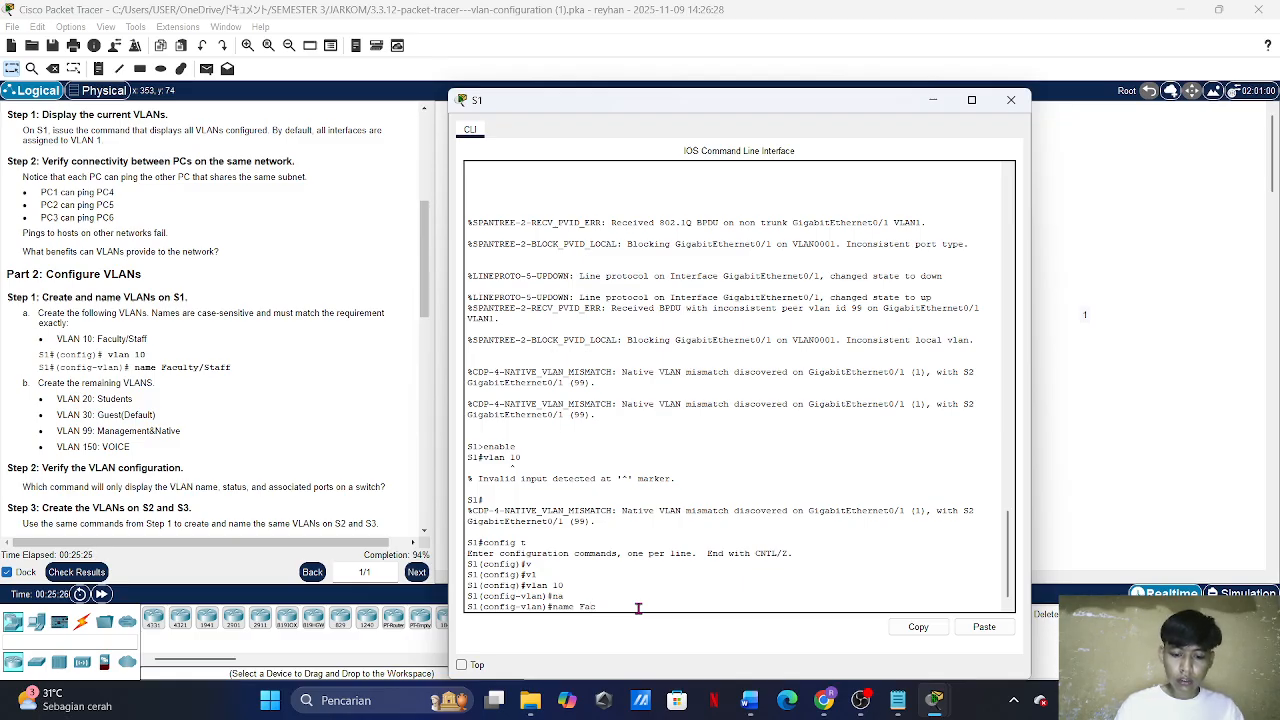
text(ulty/S)
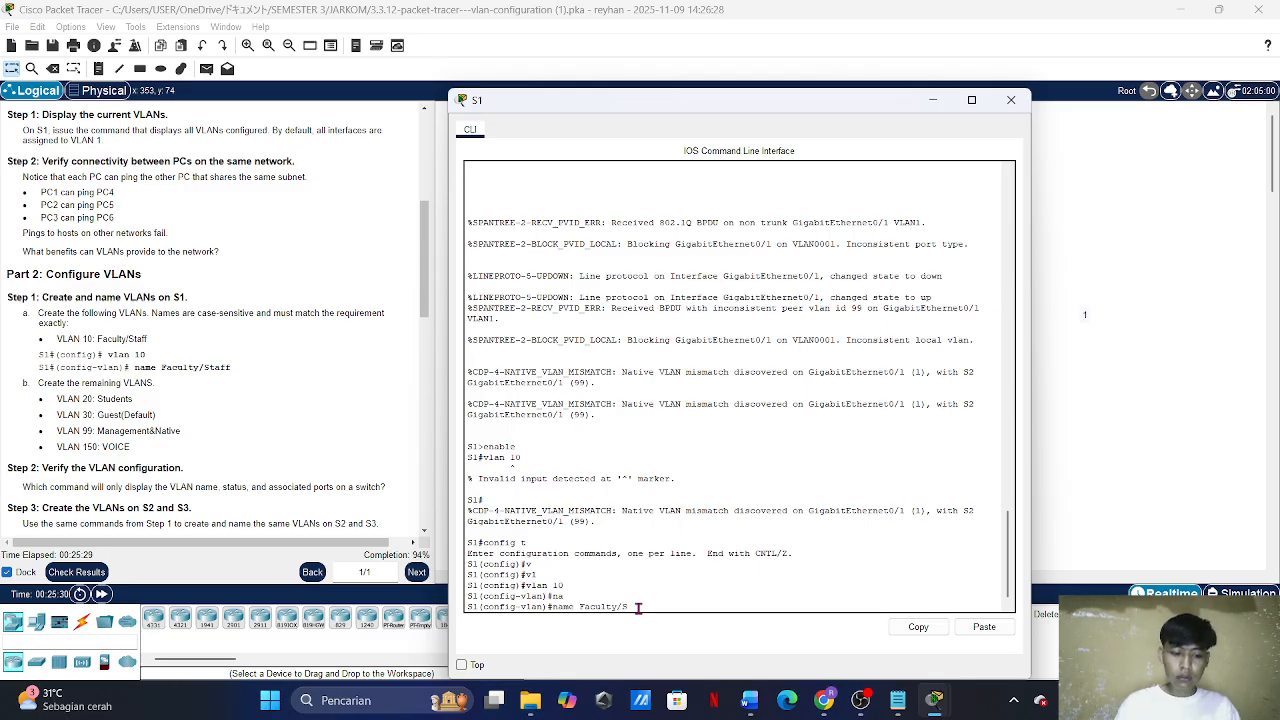
text(t)
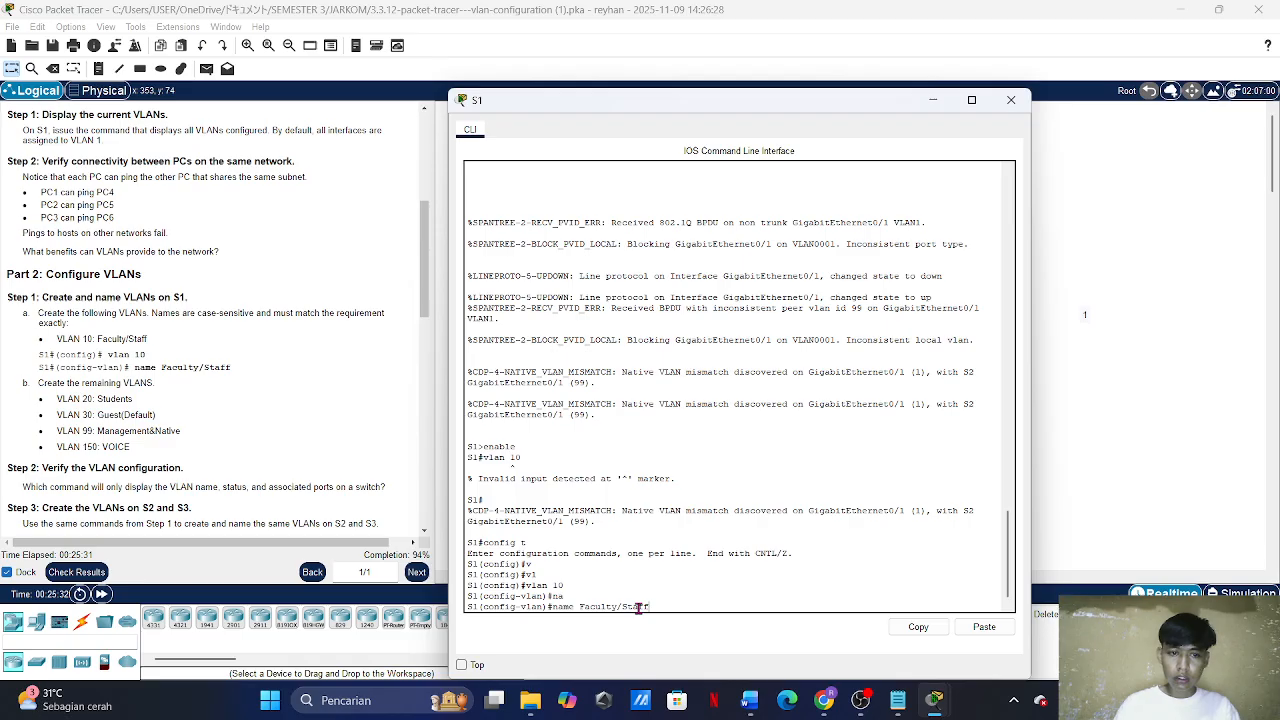
text(aff)
key(Return)
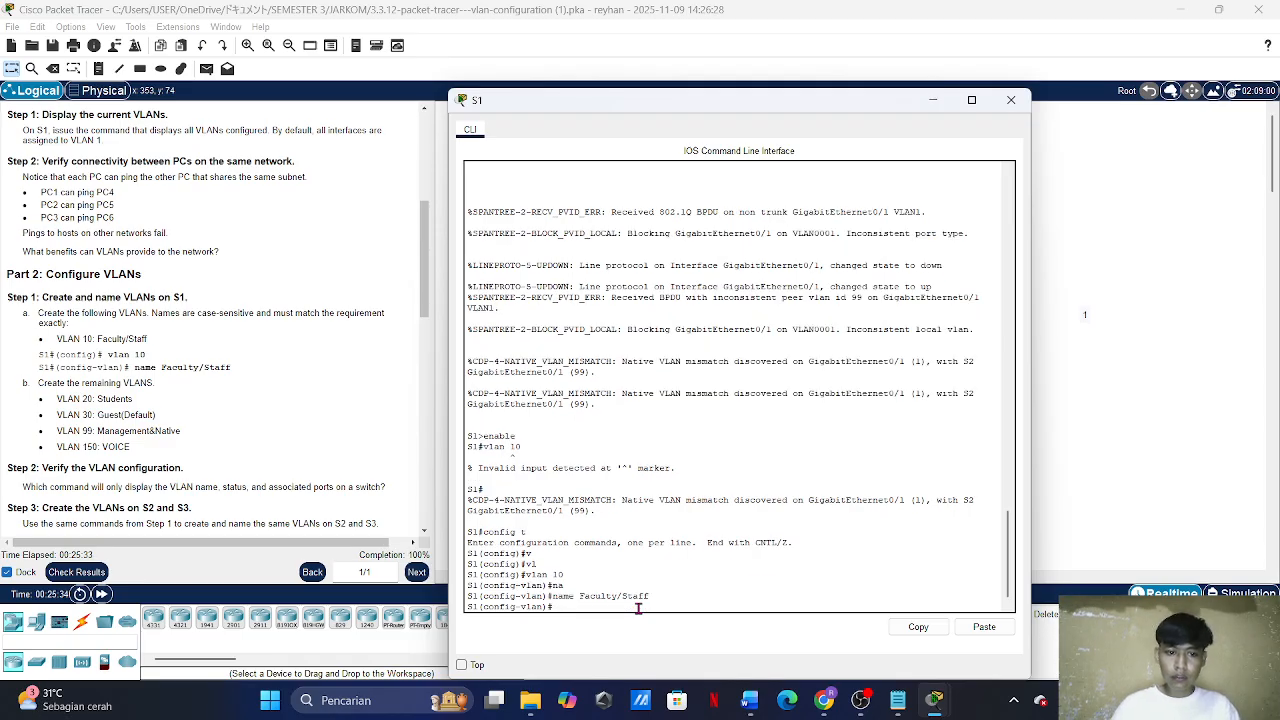
Step: Exit VLAN 10 configuration mode on S1 and bring the network topology back into view
text(exit)
key(Return)
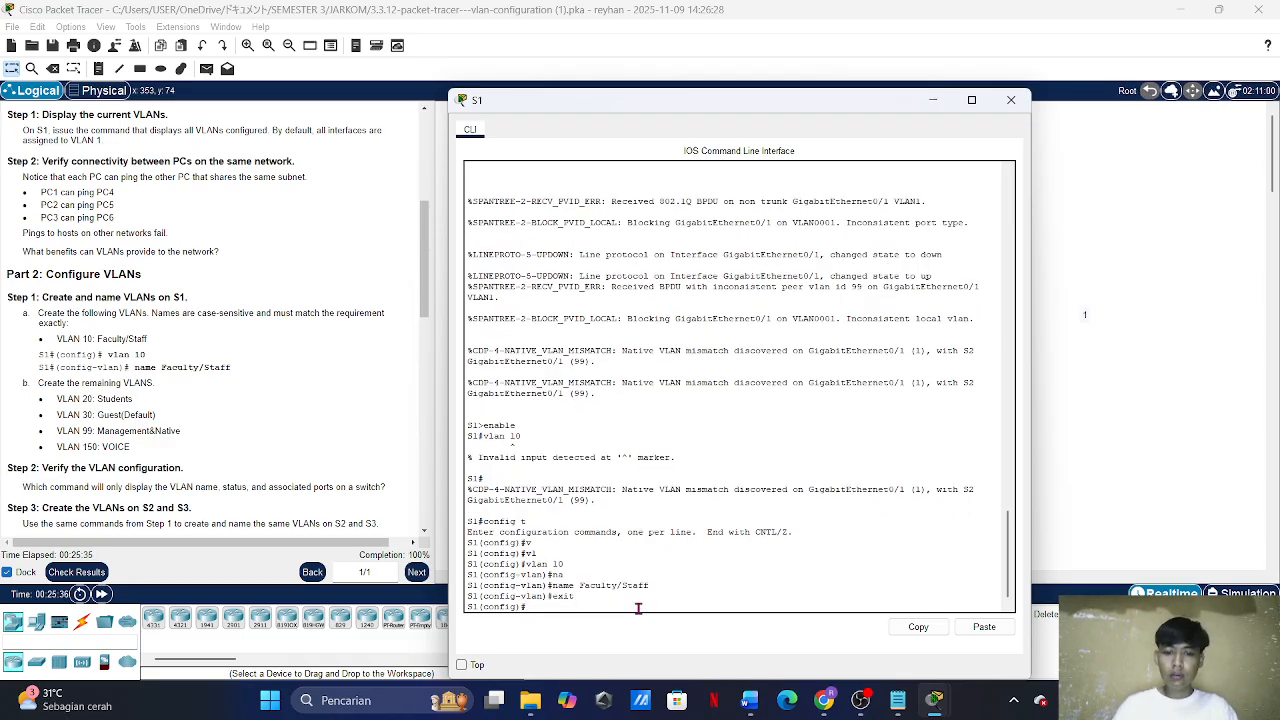
click(432, 440)
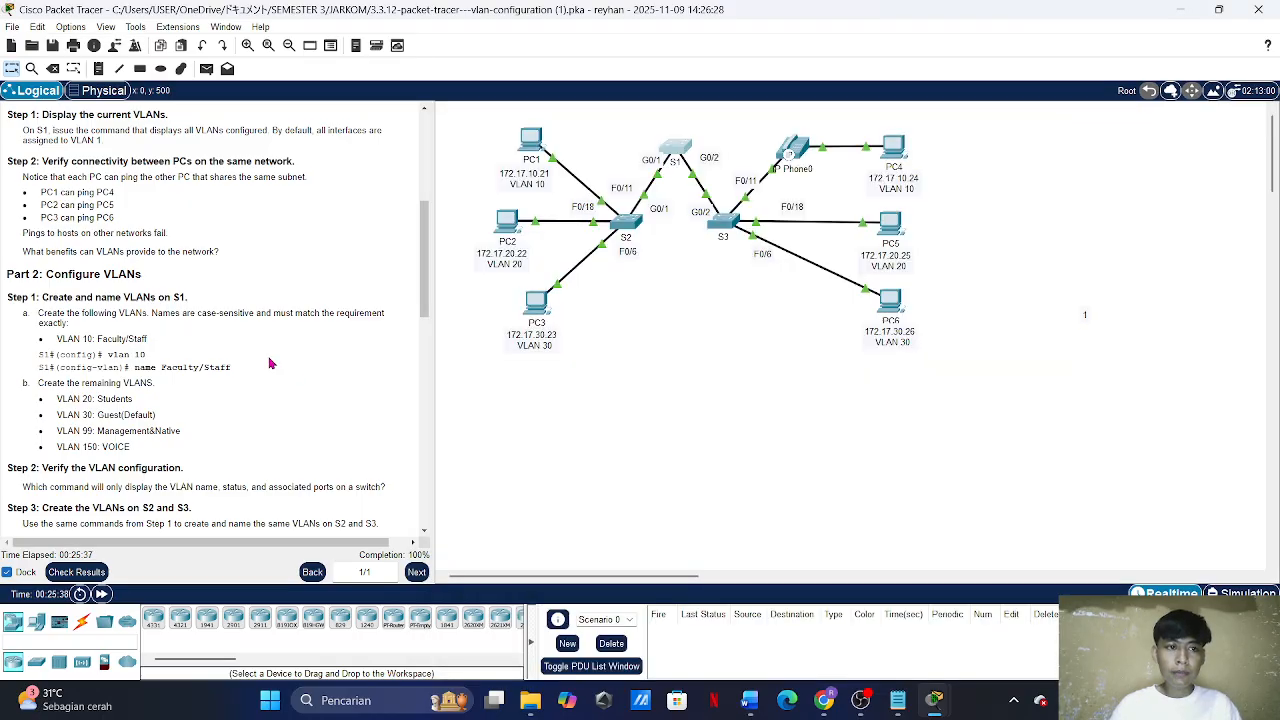
Step: Ping PC4 at 172.17.10.24 again from PC1's Command Prompt and close the PC1 window
click(532, 140)
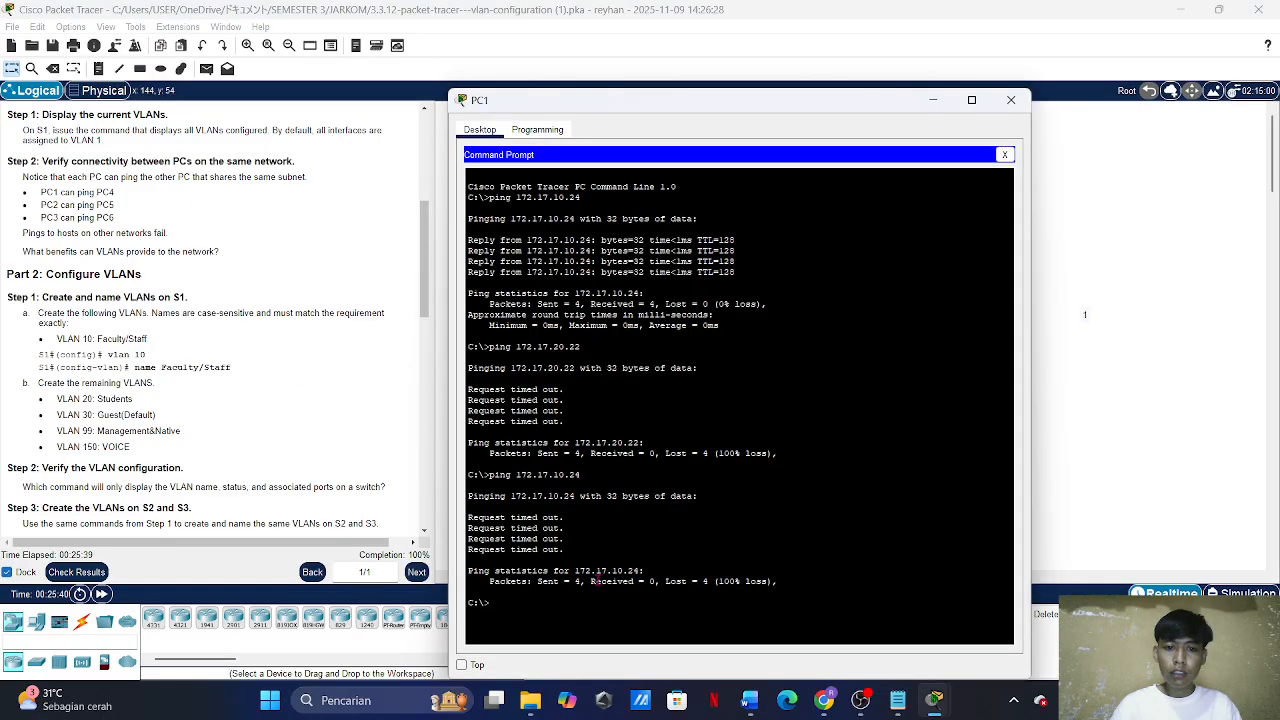
key(Up)
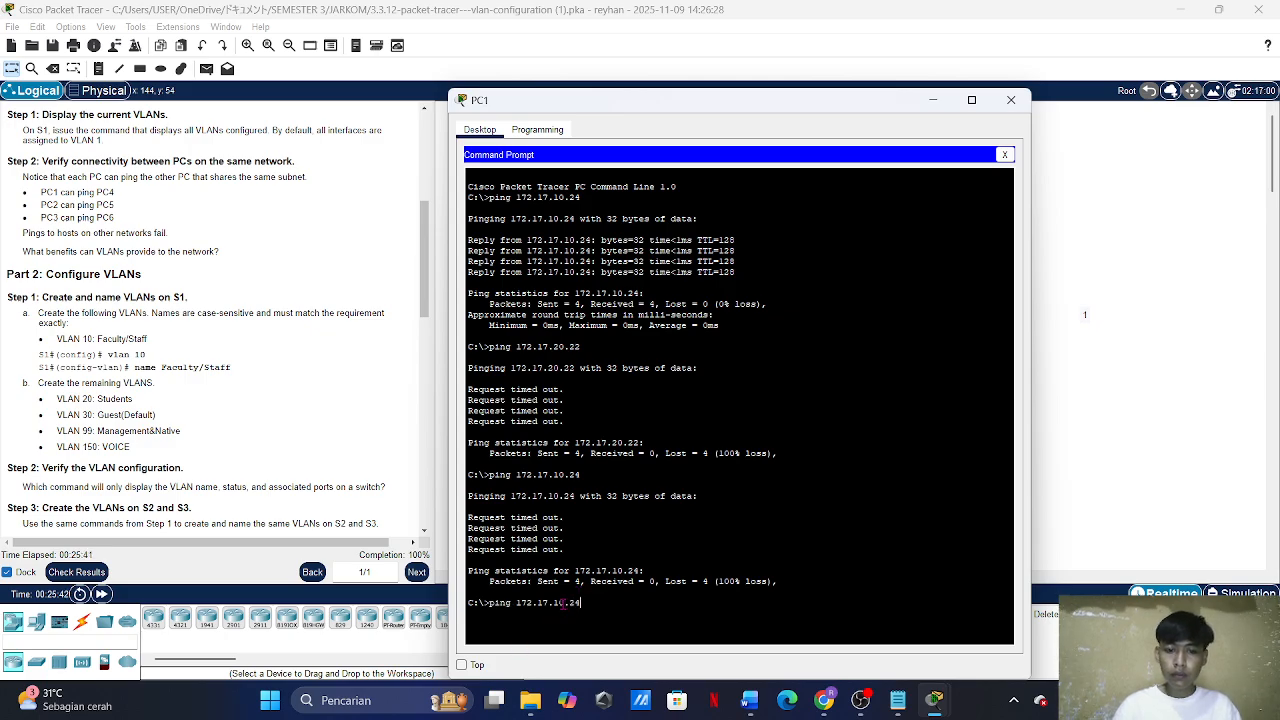
key(Return)
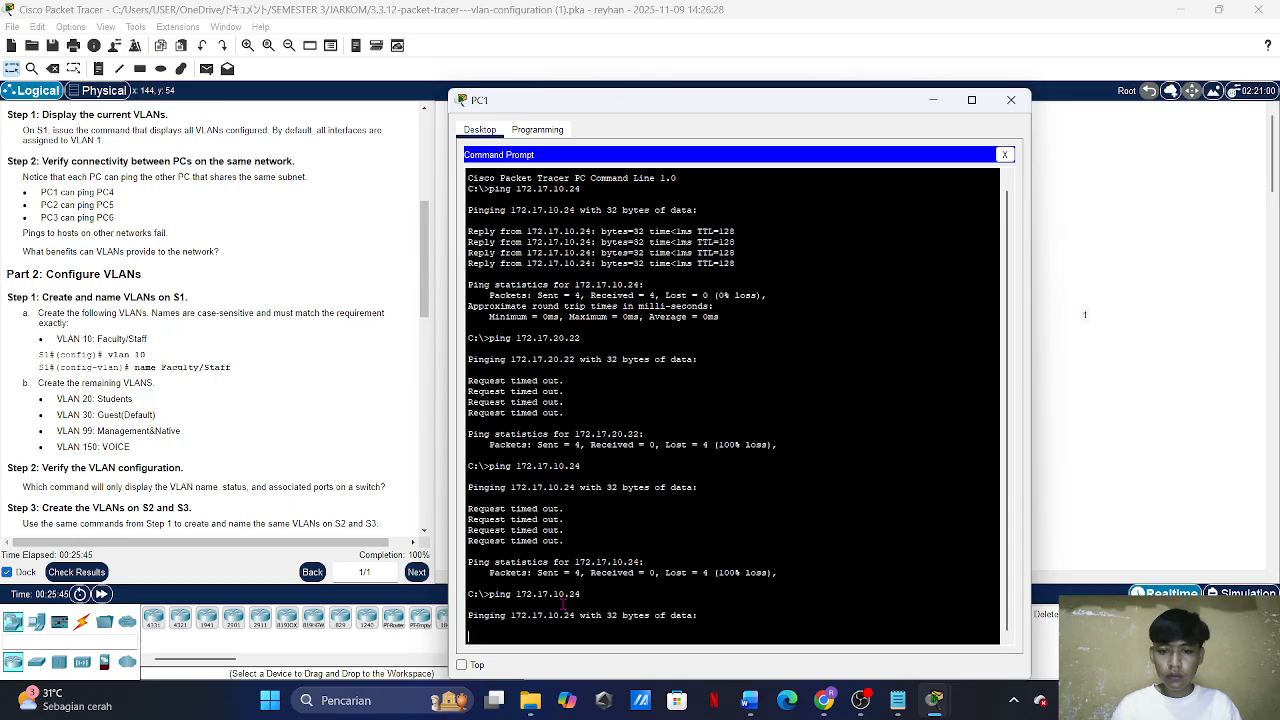
scroll(195, 400, up, 5)
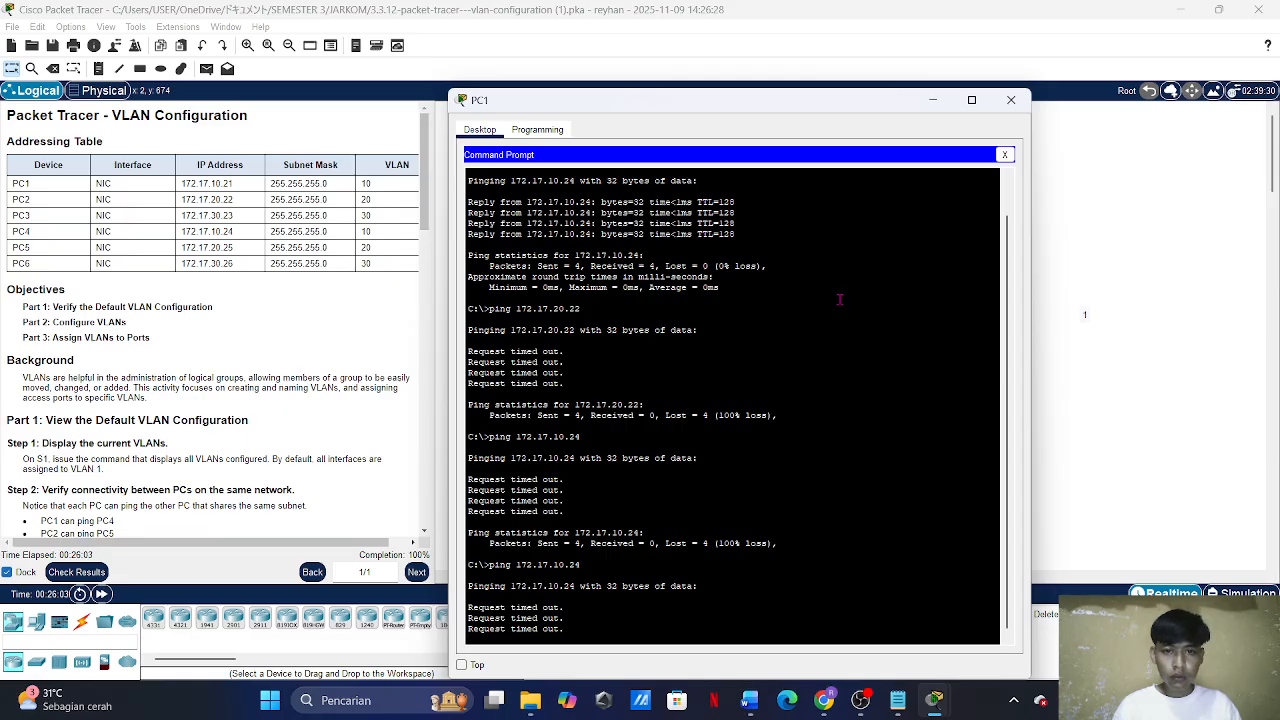
click(1008, 155)
click(1011, 99)
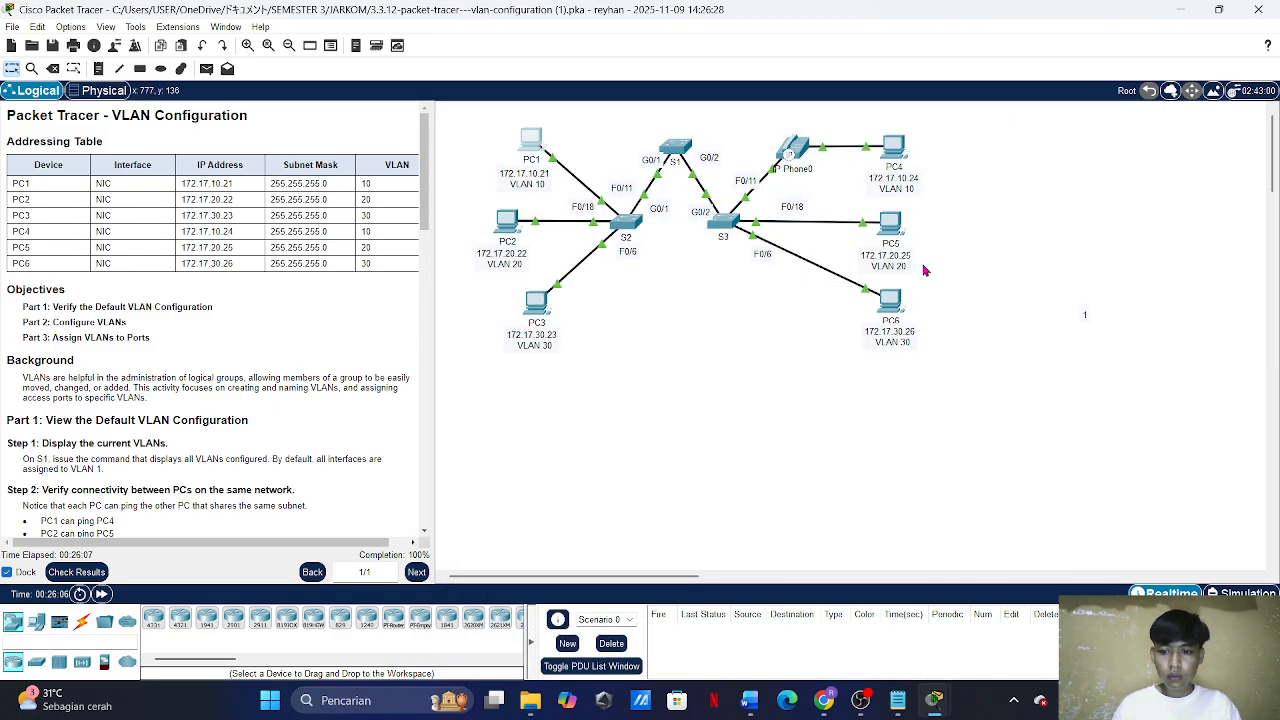
mouse_move(933, 701)
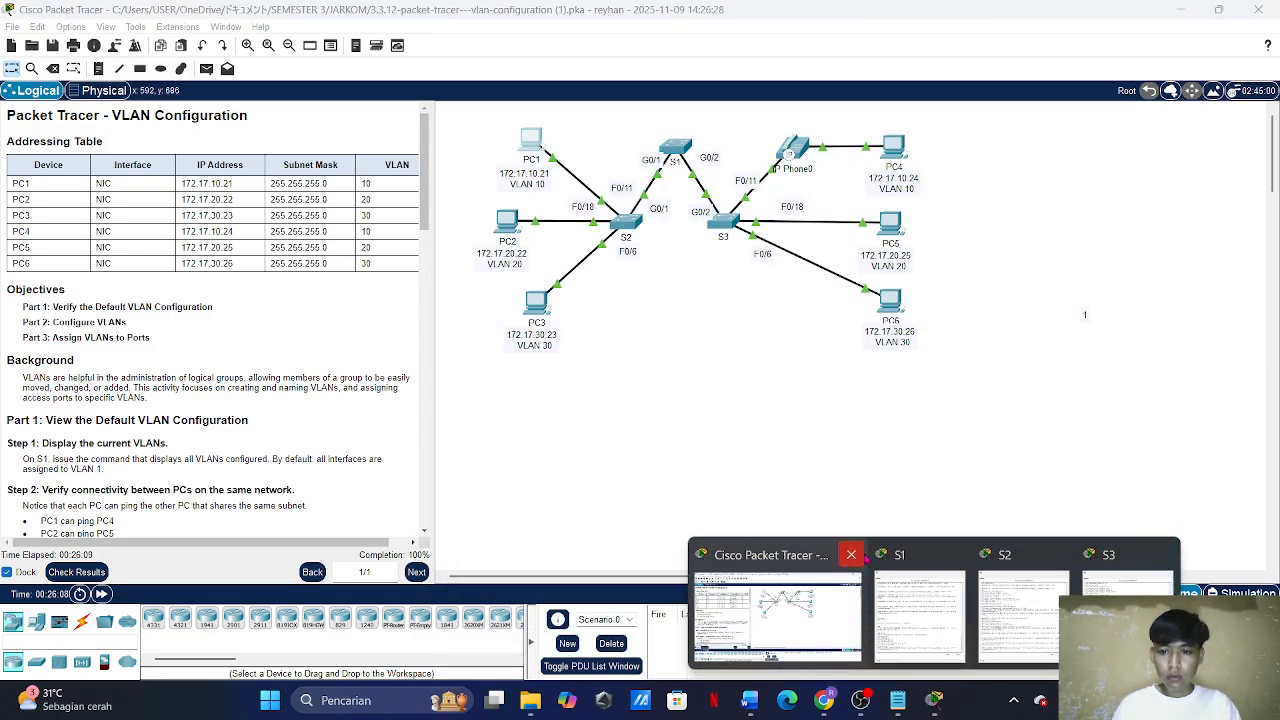
click(855, 556)
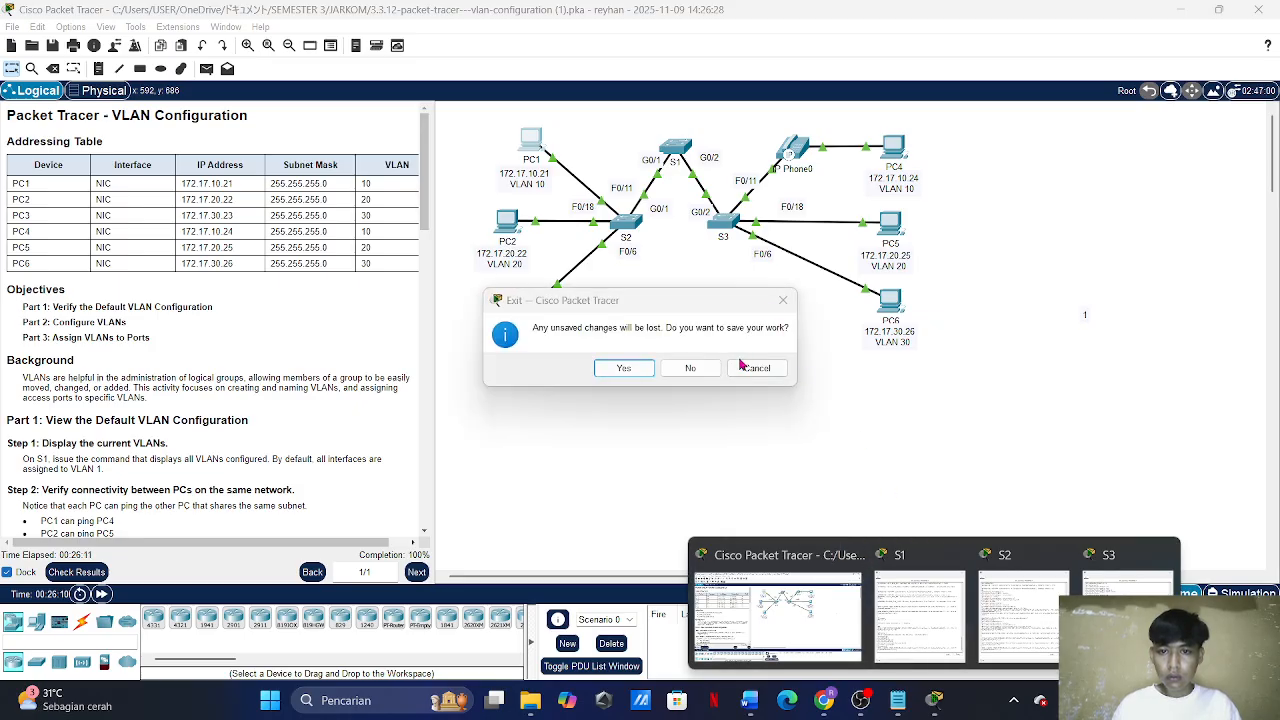
click(785, 300)
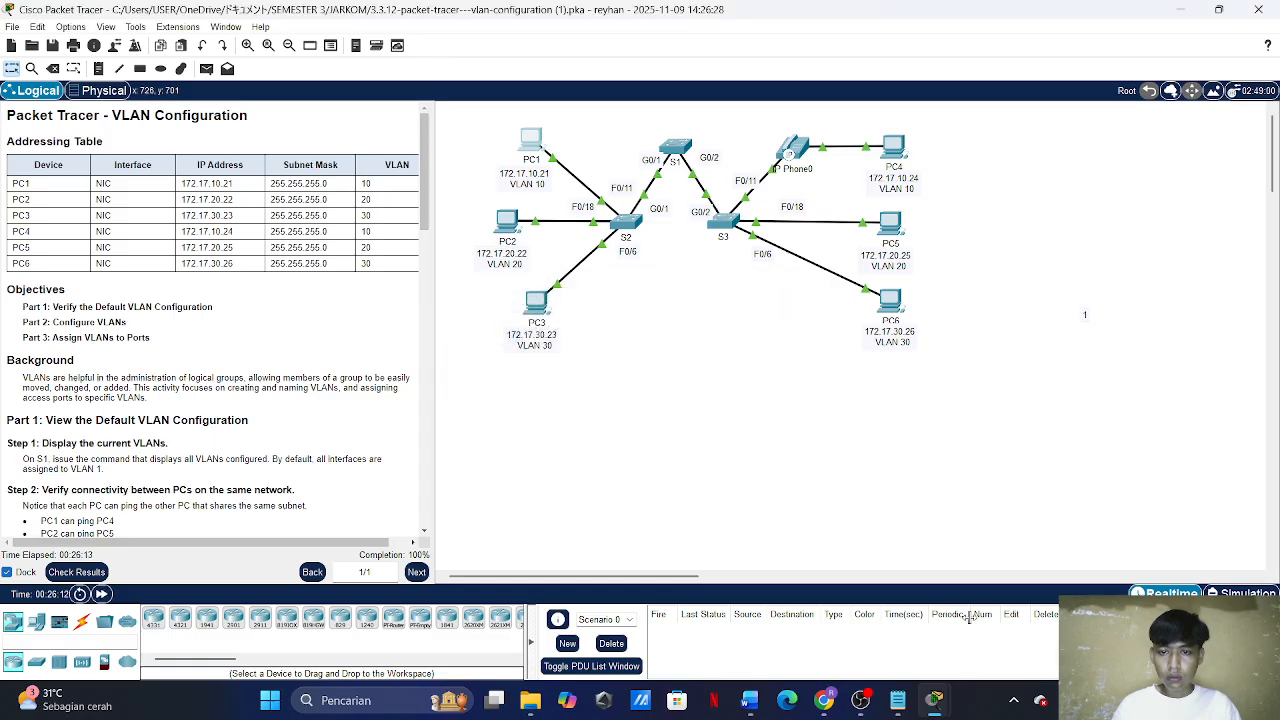
Step: Close the open S1, S2 and S3 device windows while keeping the main activity window open
mouse_move(933, 700)
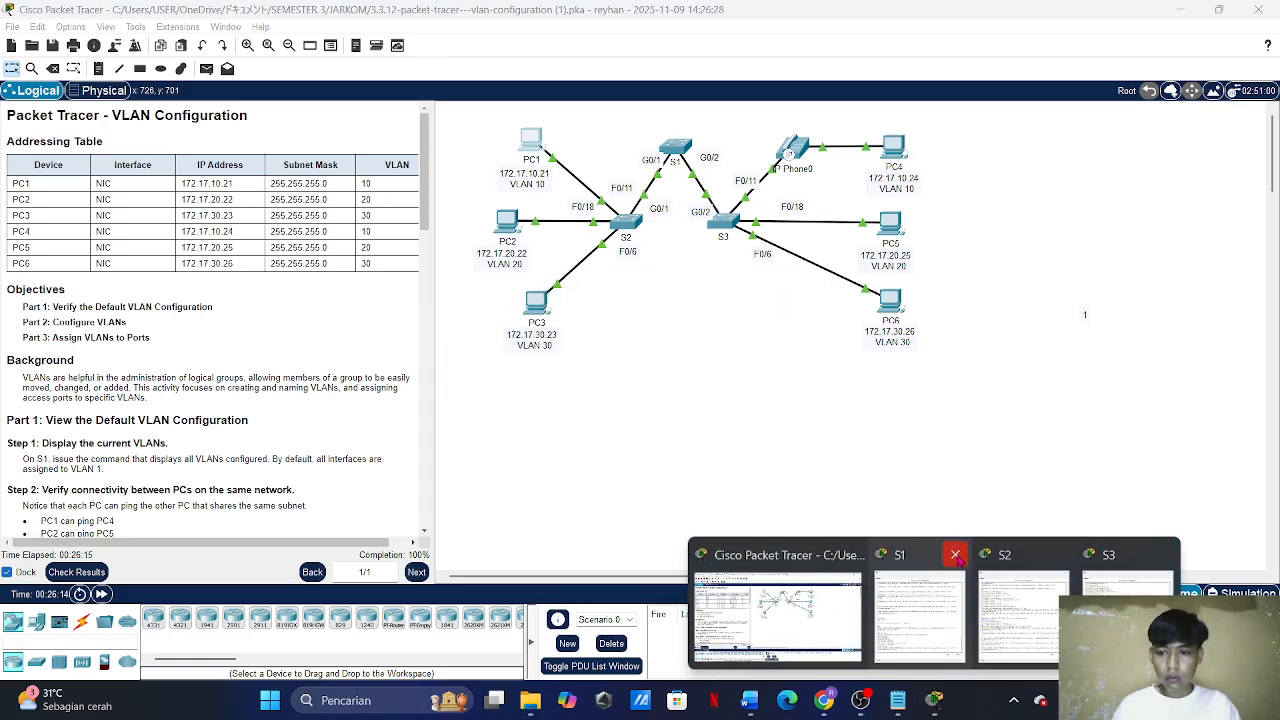
click(1008, 554)
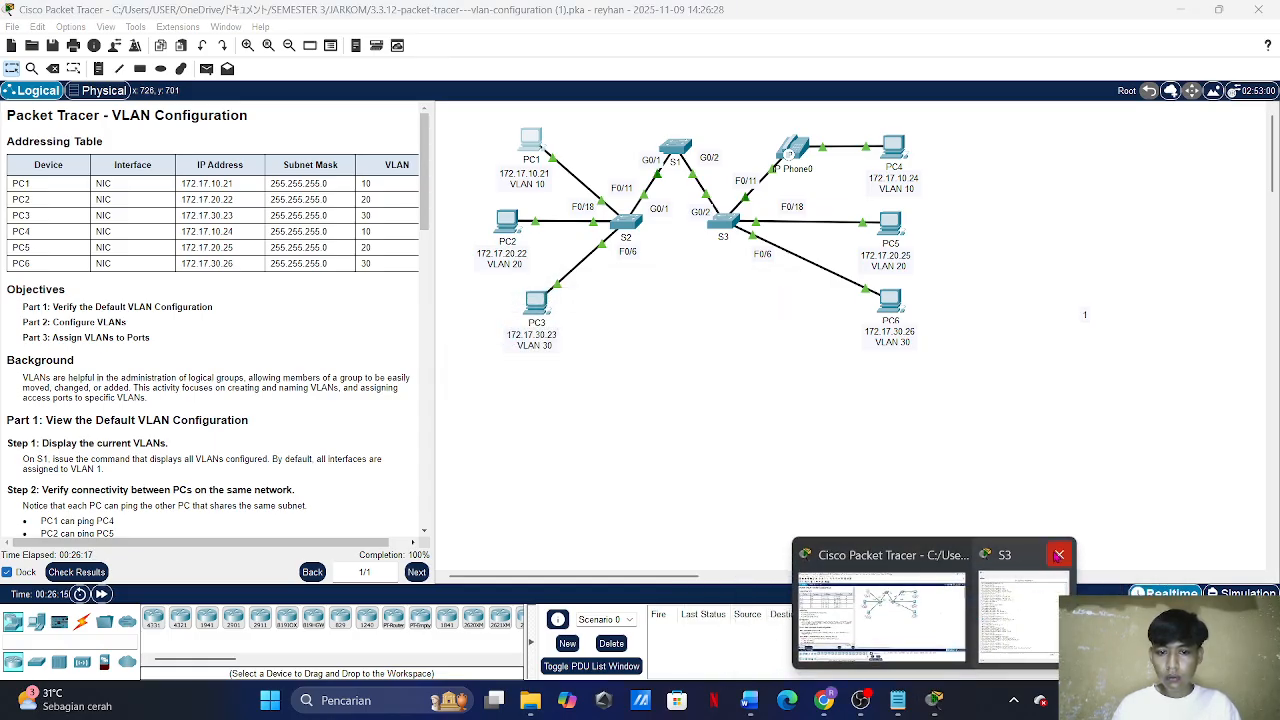
click(1060, 554)
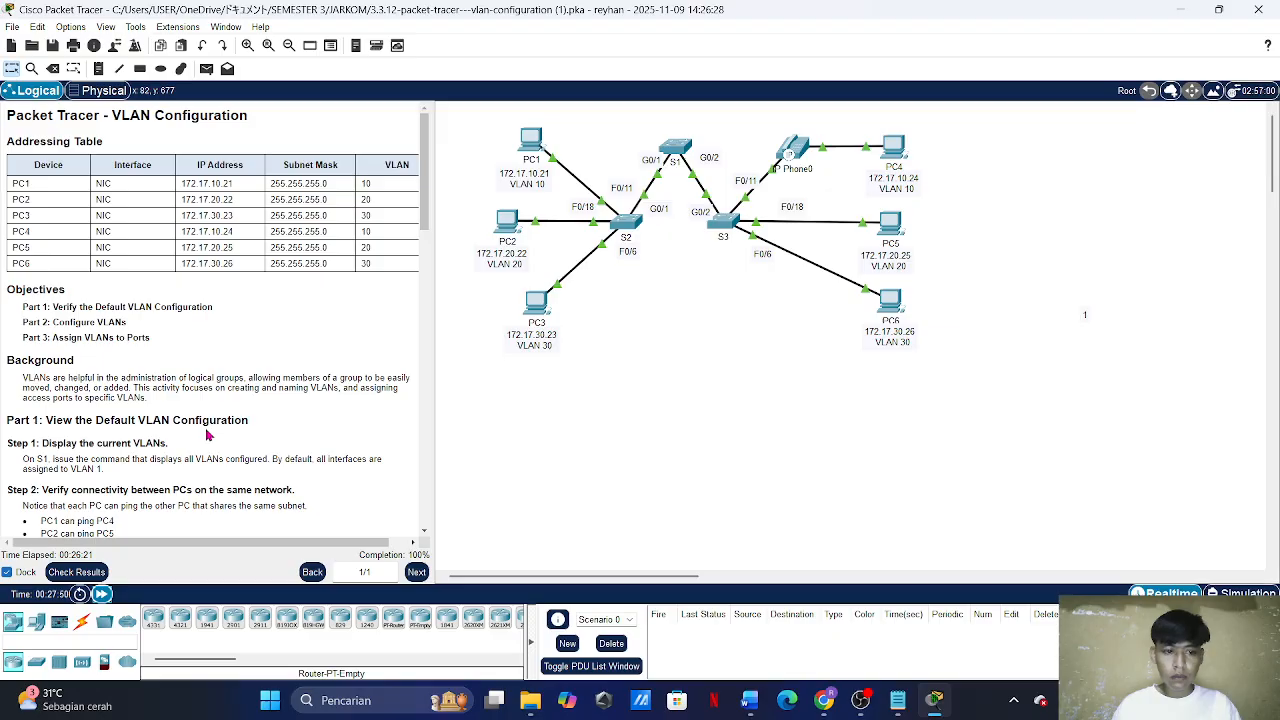
Step: Review the activity instructions from the VLAN port assignments to the loss of connectivity check between PC1 and PC4
scroll(208, 434, down, 15)
scroll(208, 434, up, 6)
scroll(208, 434, down, 5)
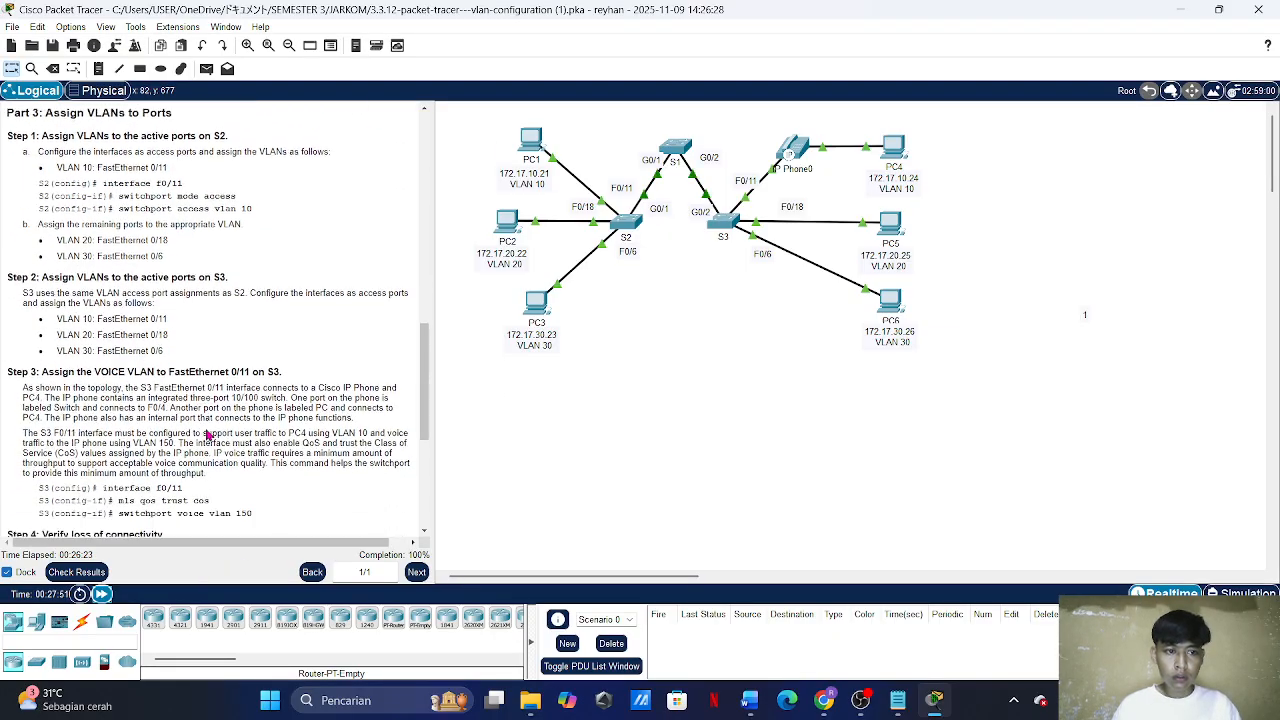
scroll(208, 434, down, 5)
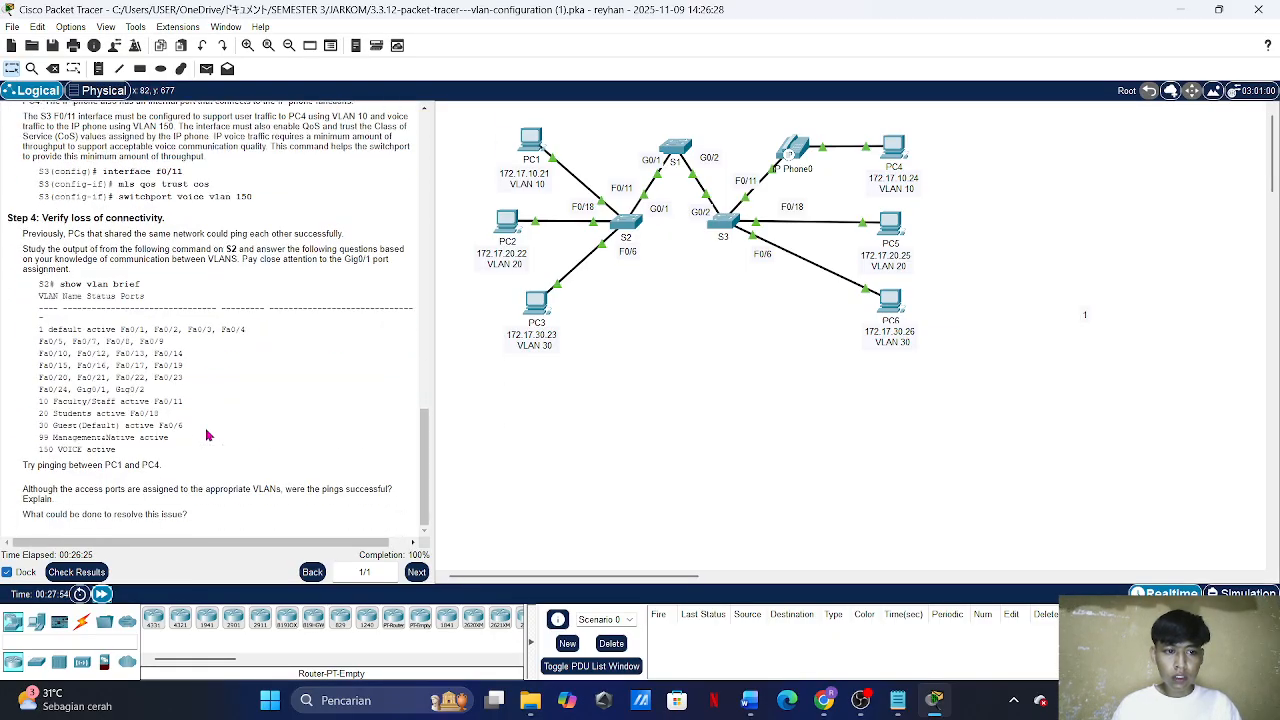
click(529, 150)
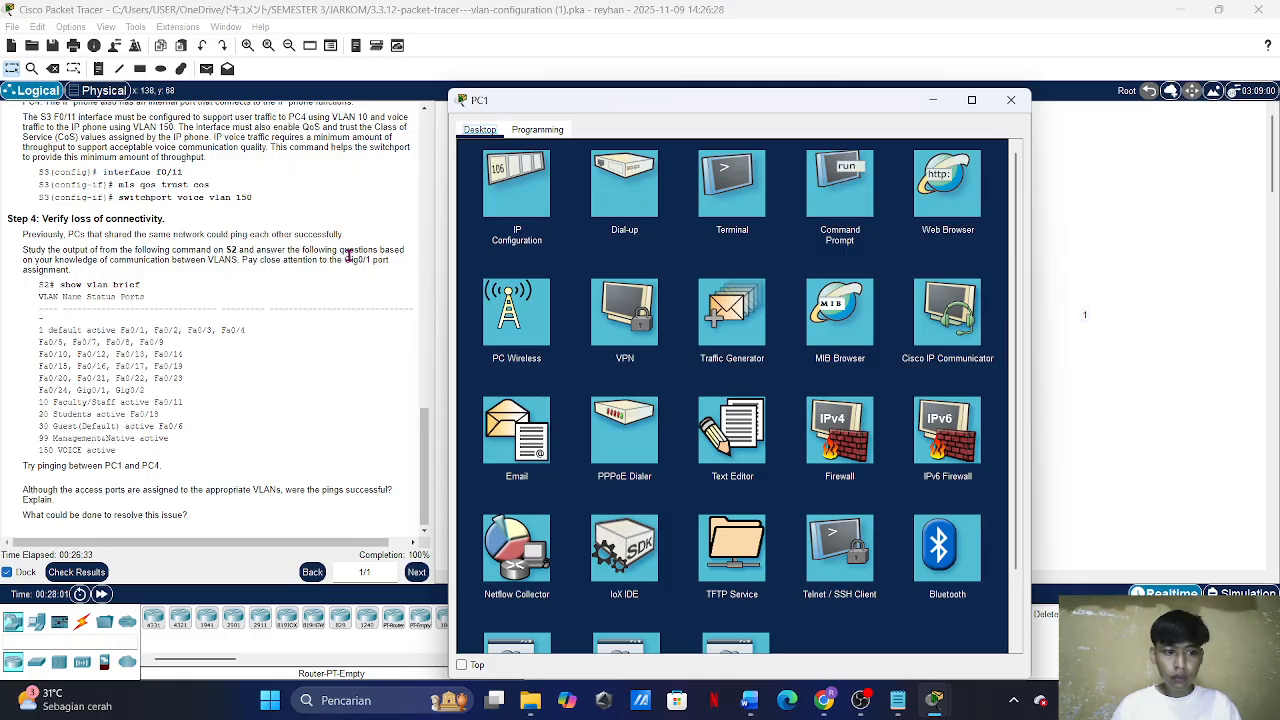
scroll(349, 256, up, 15)
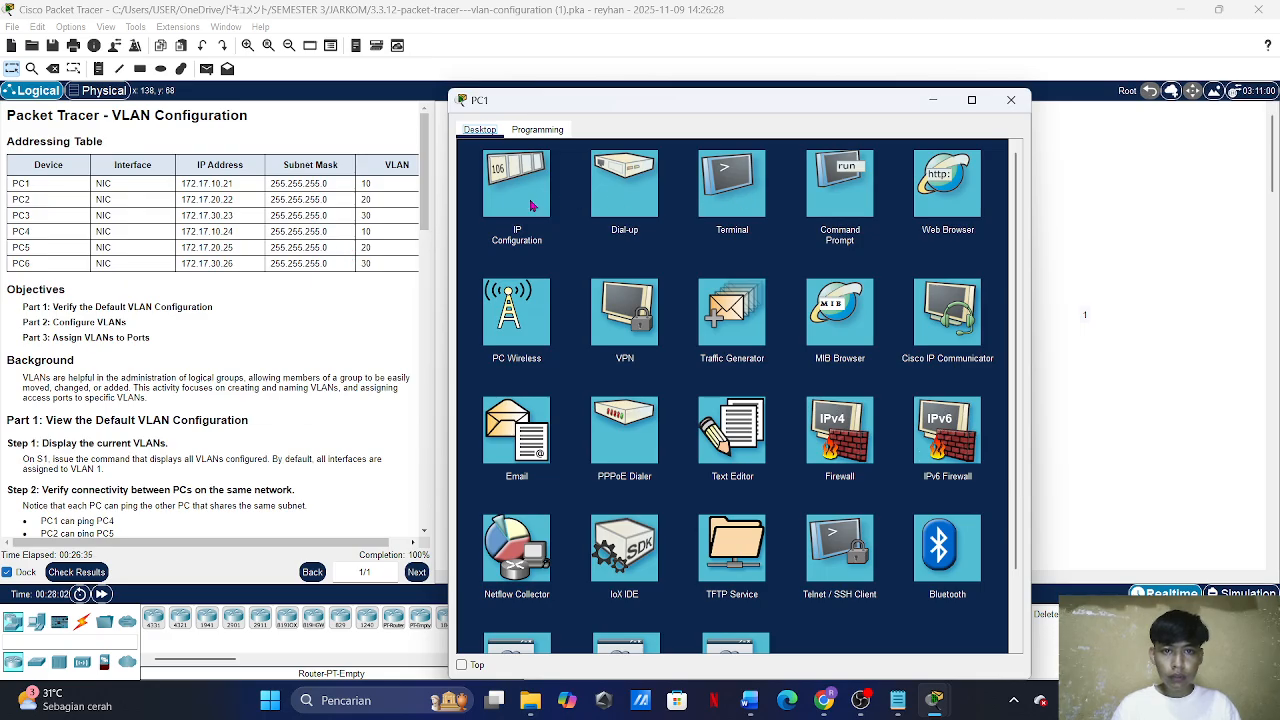
click(1256, 181)
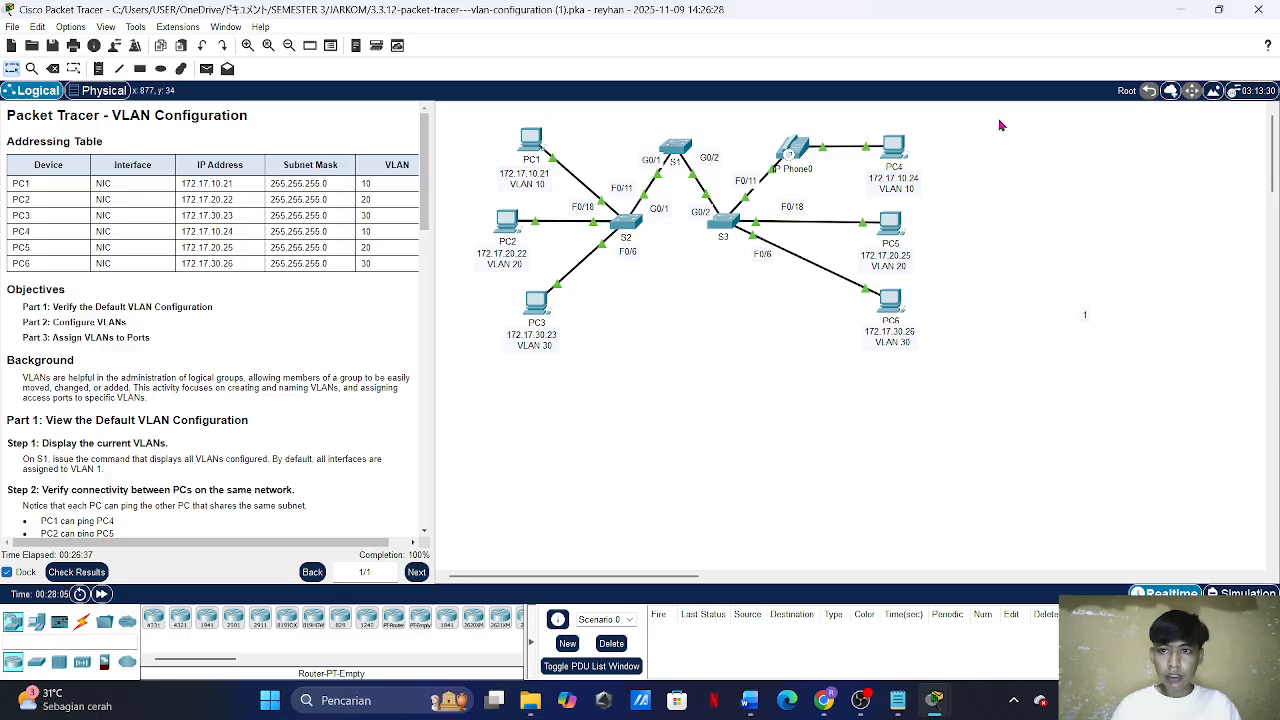
Step: Check PC4's IPv4 address, subnet mask and default gateway in its IP configuration
click(900, 150)
click(540, 243)
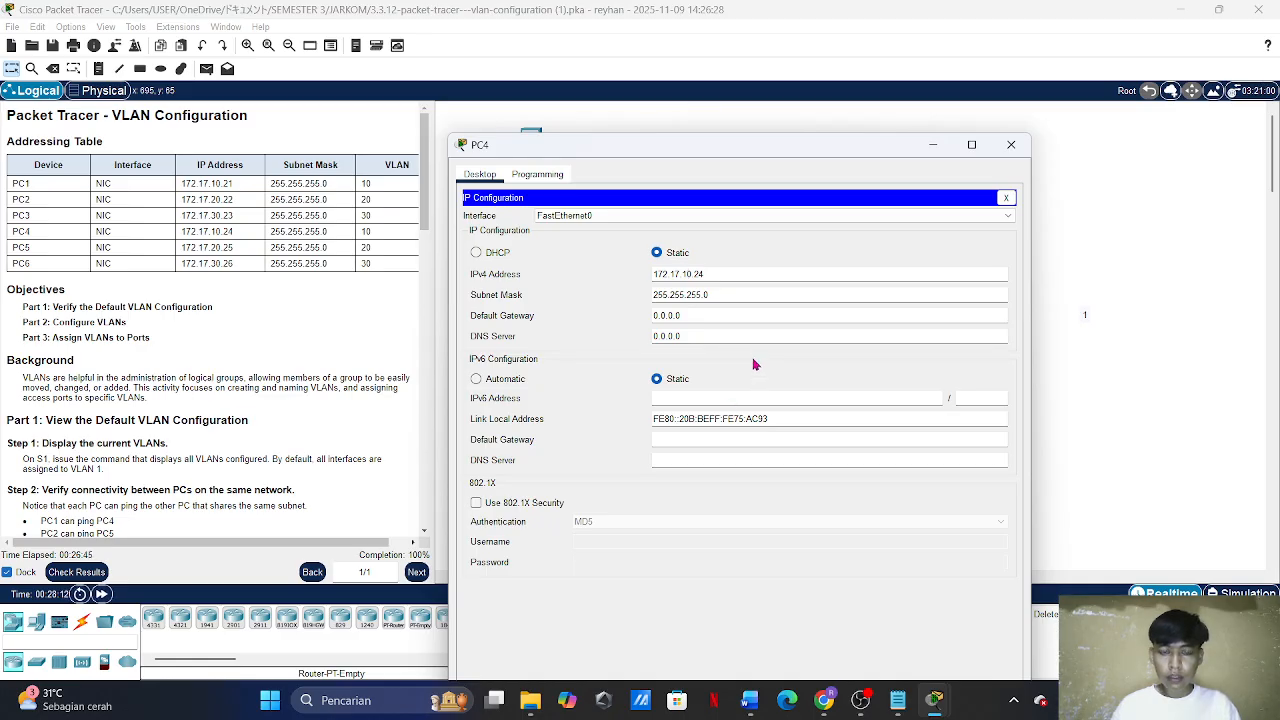
click(1063, 287)
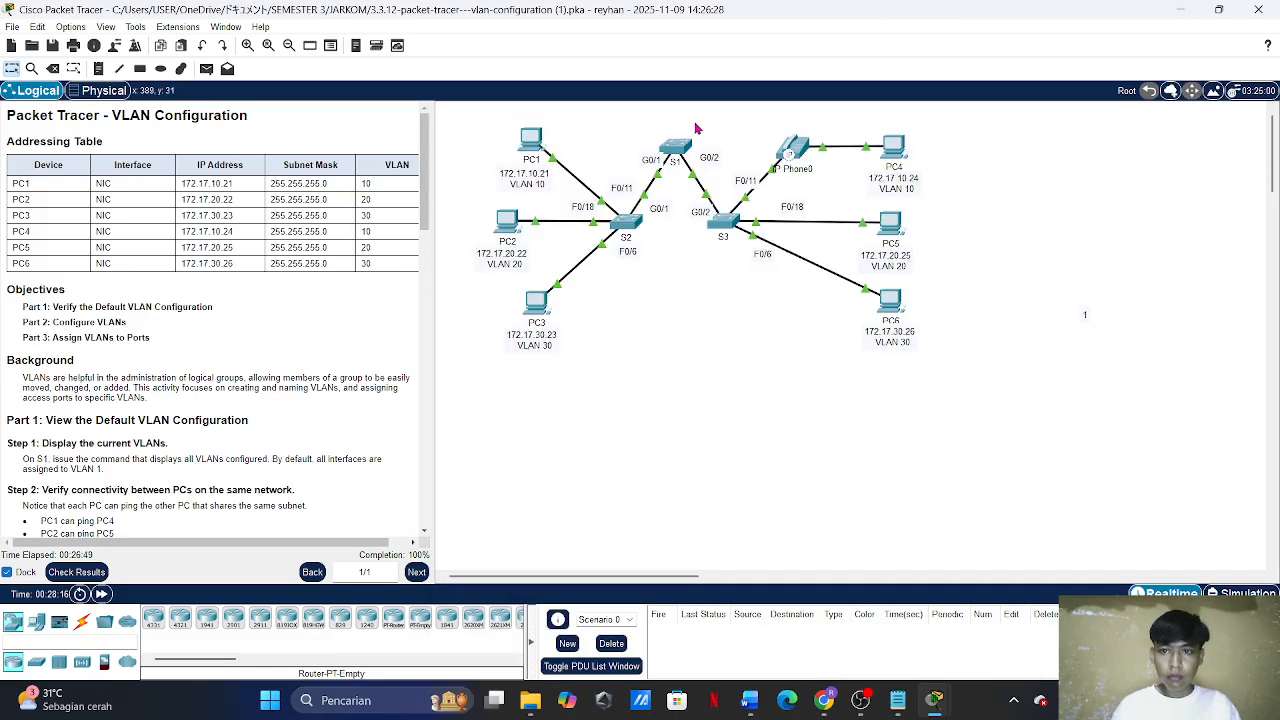
Step: Check PC1's IPv4 address, subnet mask and default gateway against the addressing table
click(530, 143)
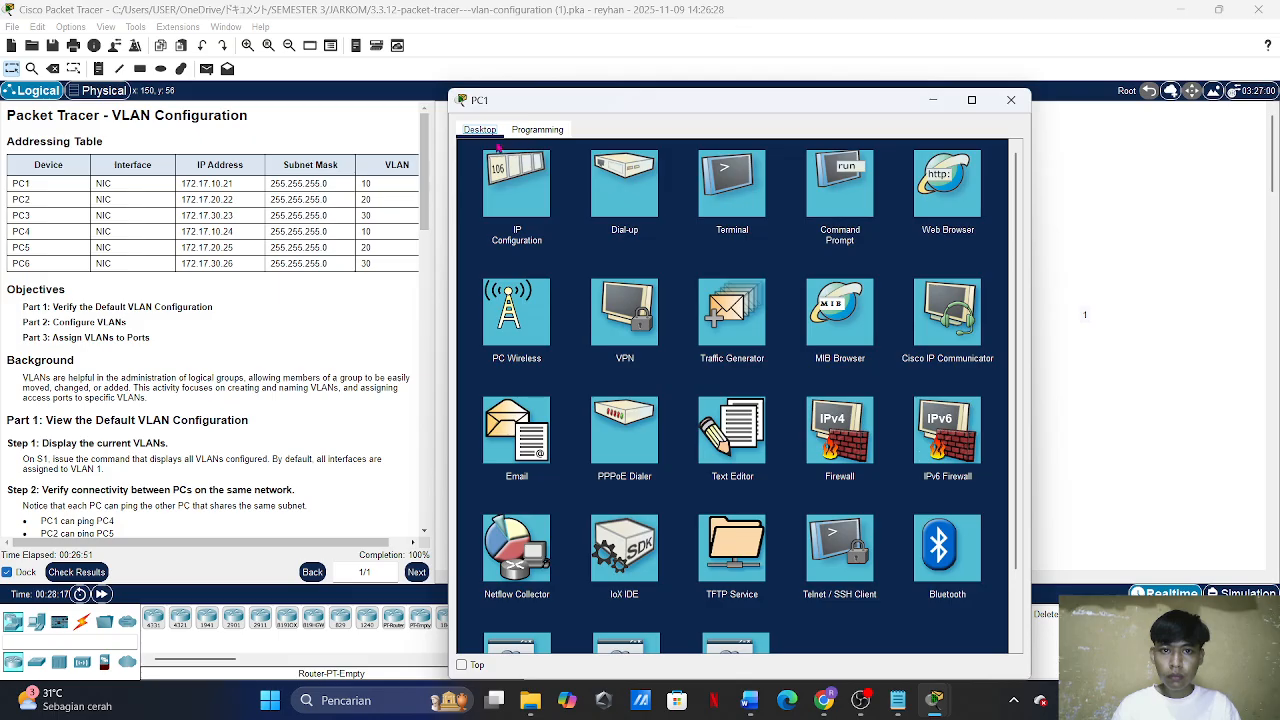
click(545, 195)
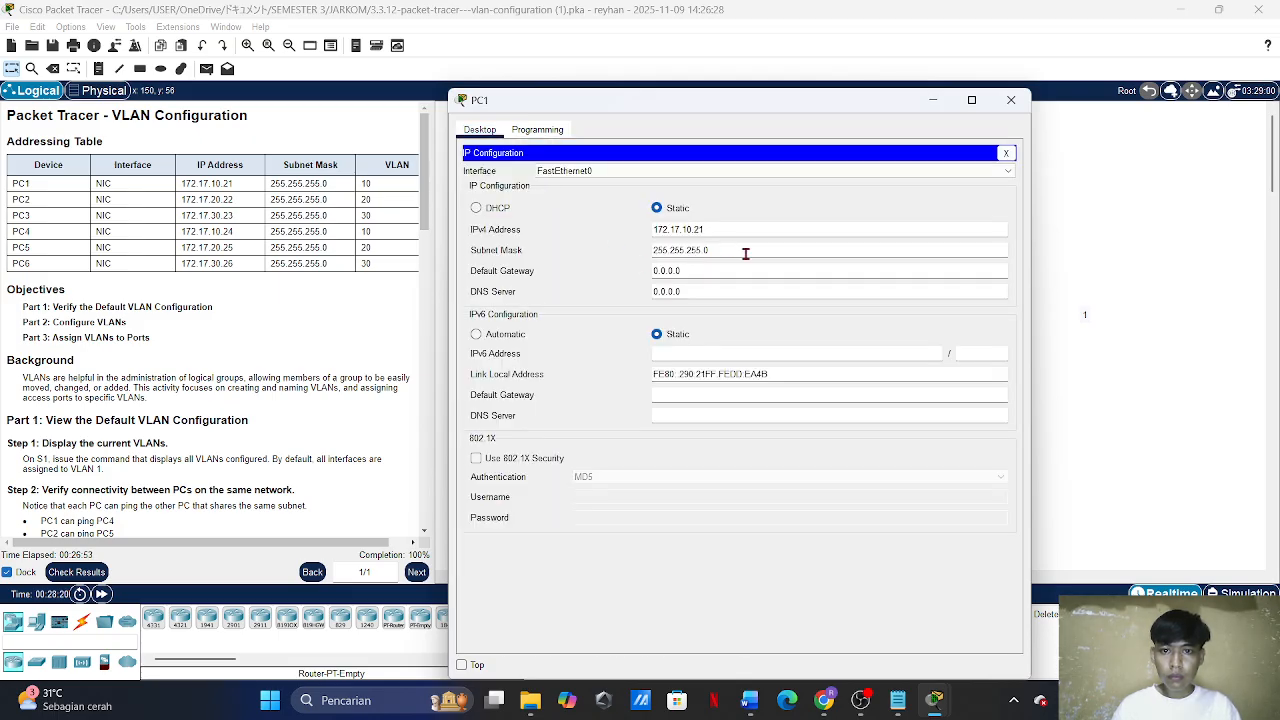
click(1100, 228)
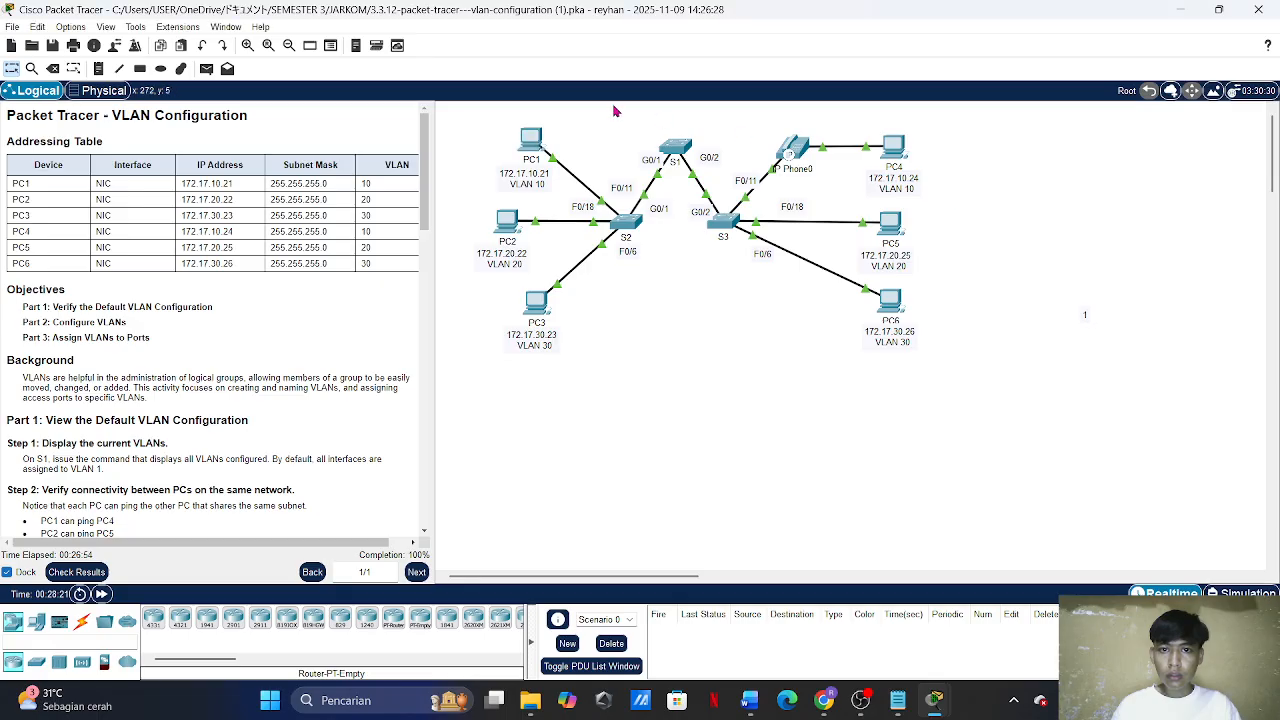
Step: Review the earlier ping output in PC1's Command Prompt
click(531, 140)
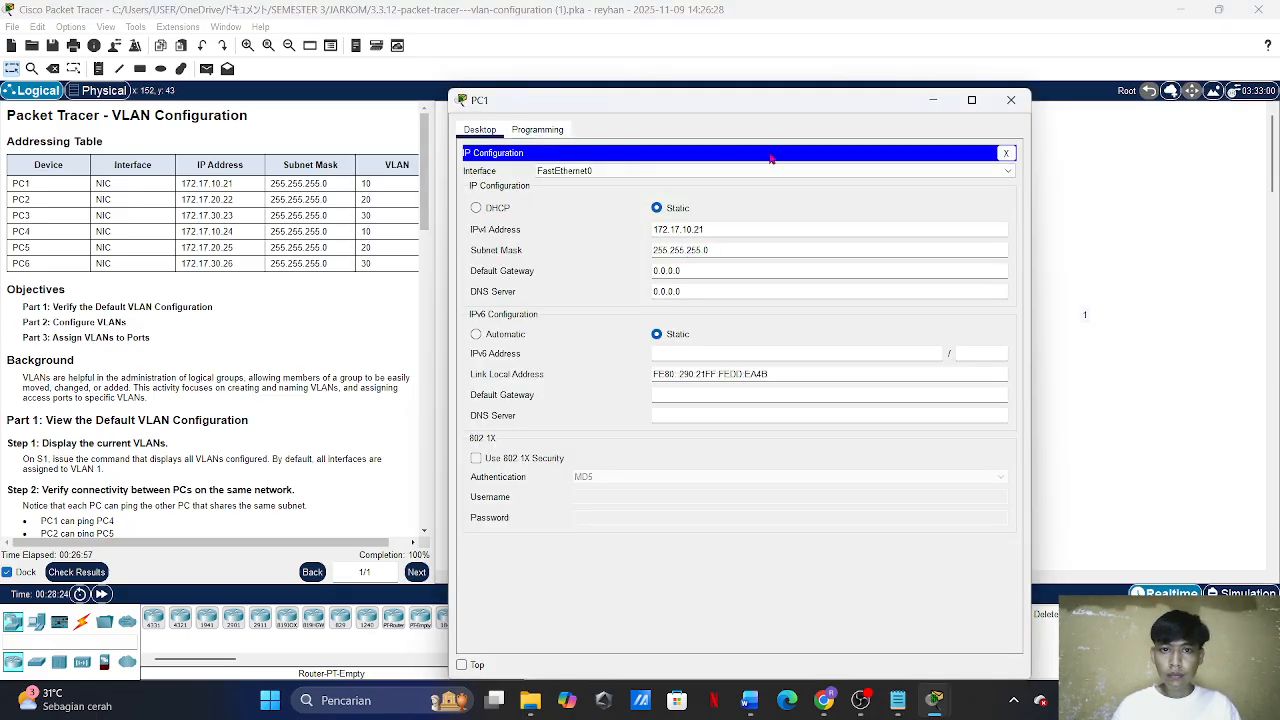
click(1007, 154)
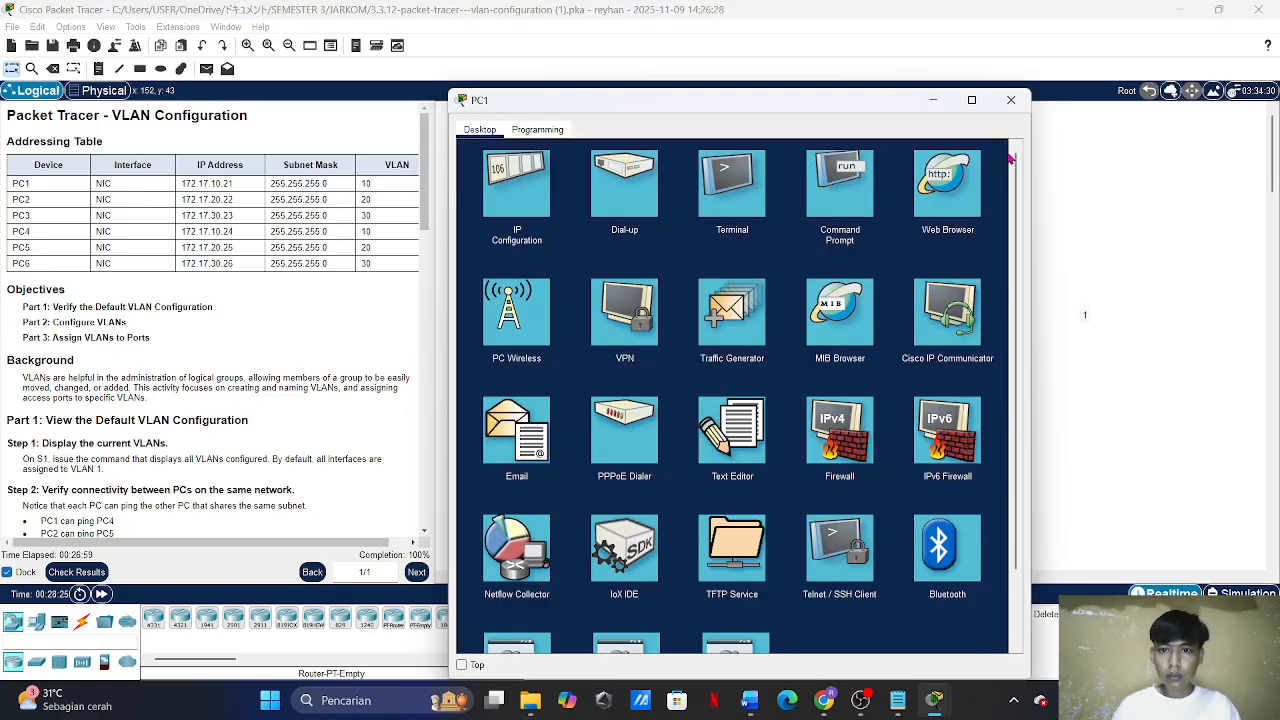
click(780, 222)
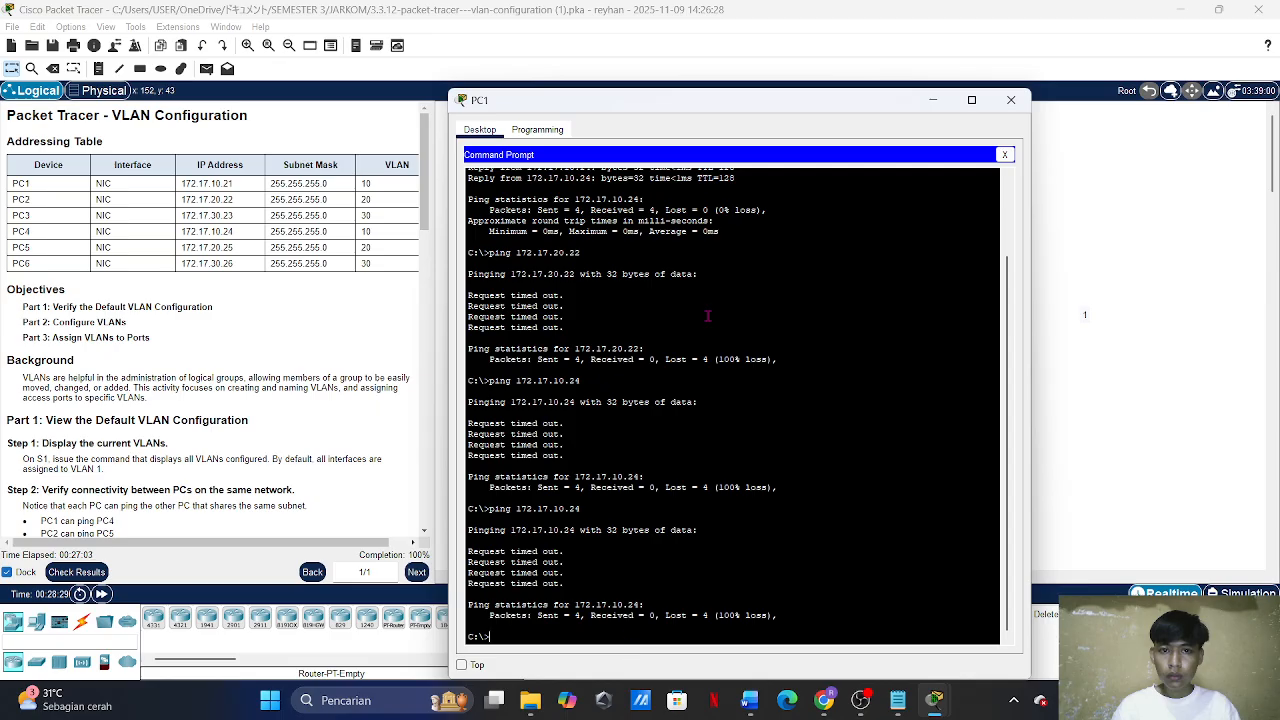
click(545, 130)
click(479, 130)
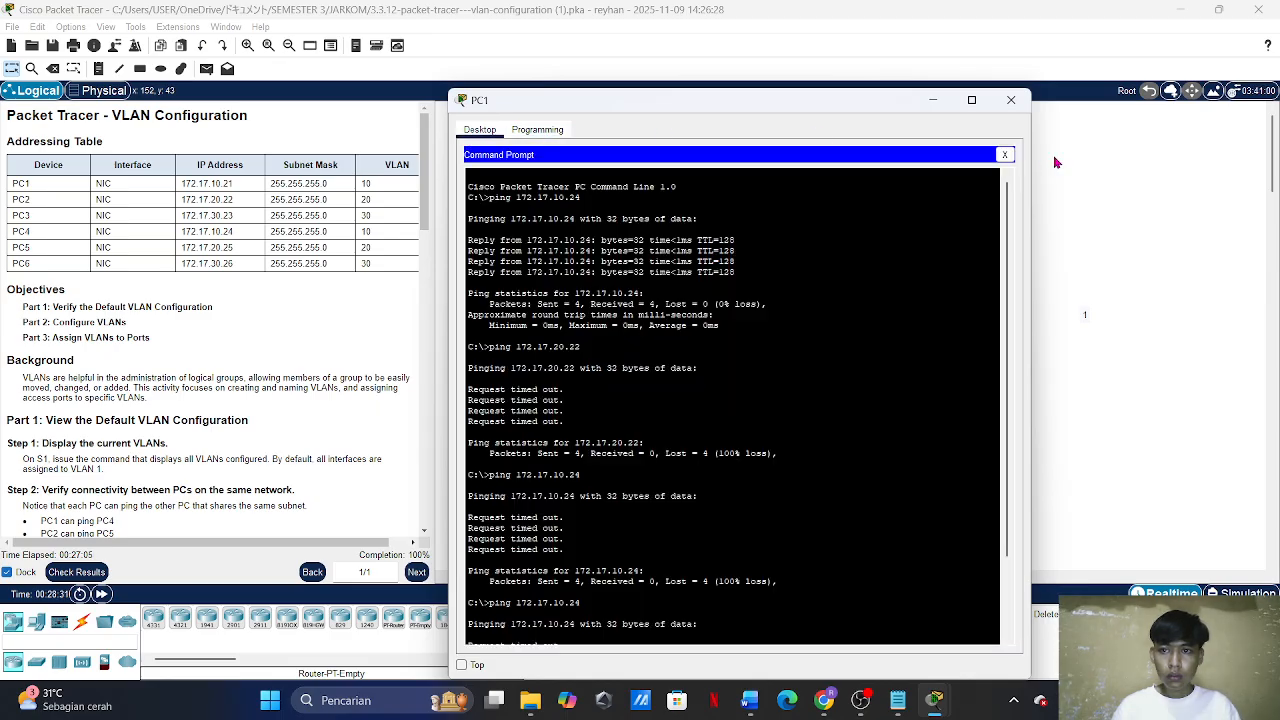
Step: Set PC1's default gateway to 172.17.10.1, reusing a copy of its IPv4 address with the final octet changed
click(1004, 154)
click(539, 206)
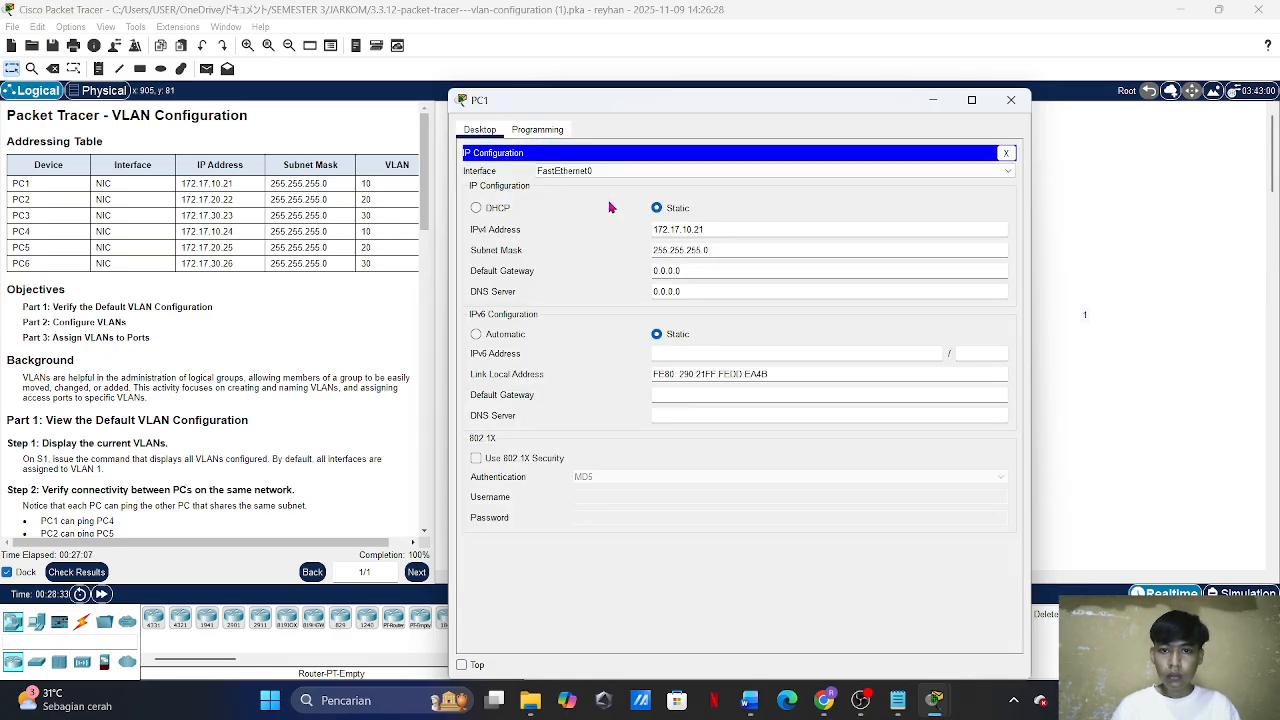
double_click(656, 230)
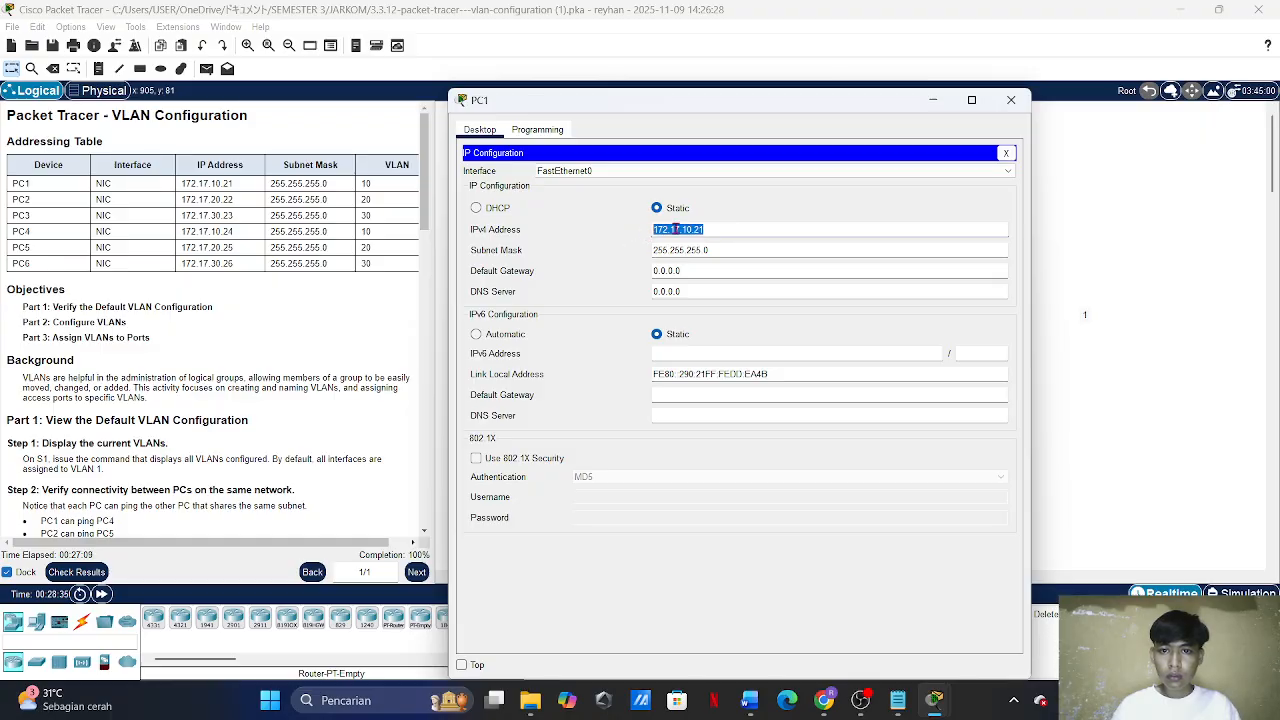
right_click(681, 229)
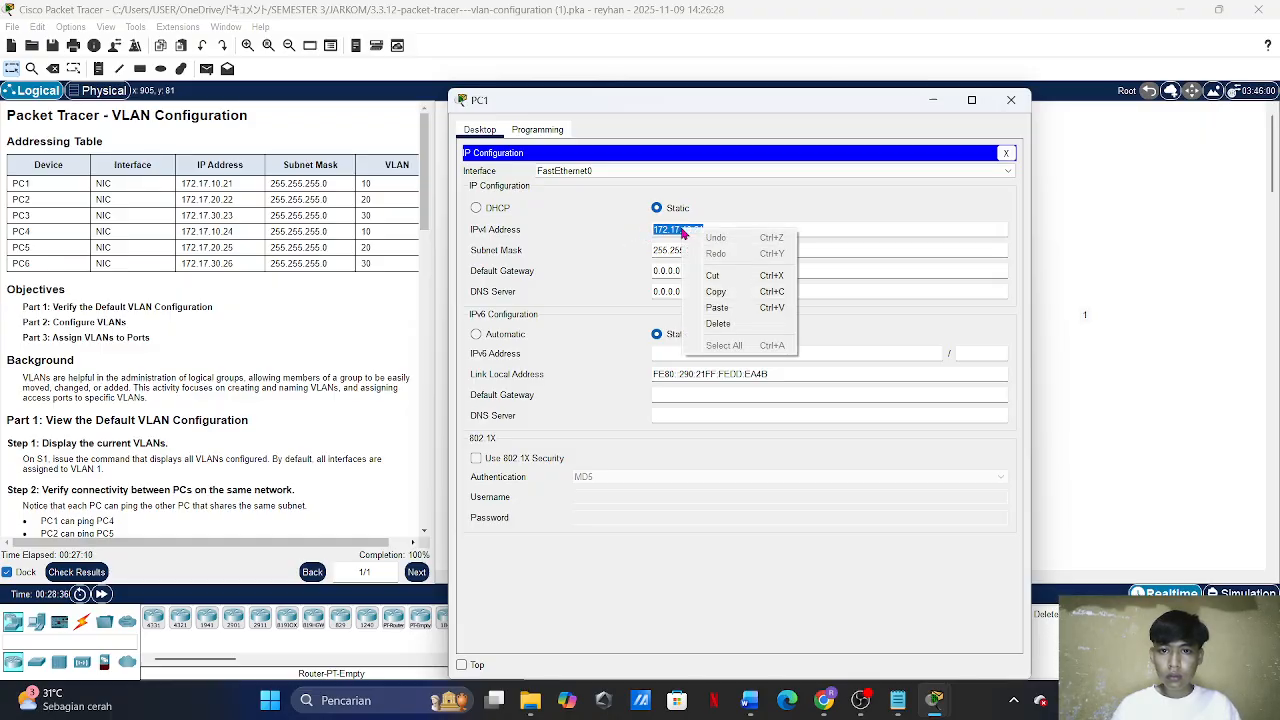
click(725, 296)
click(690, 266)
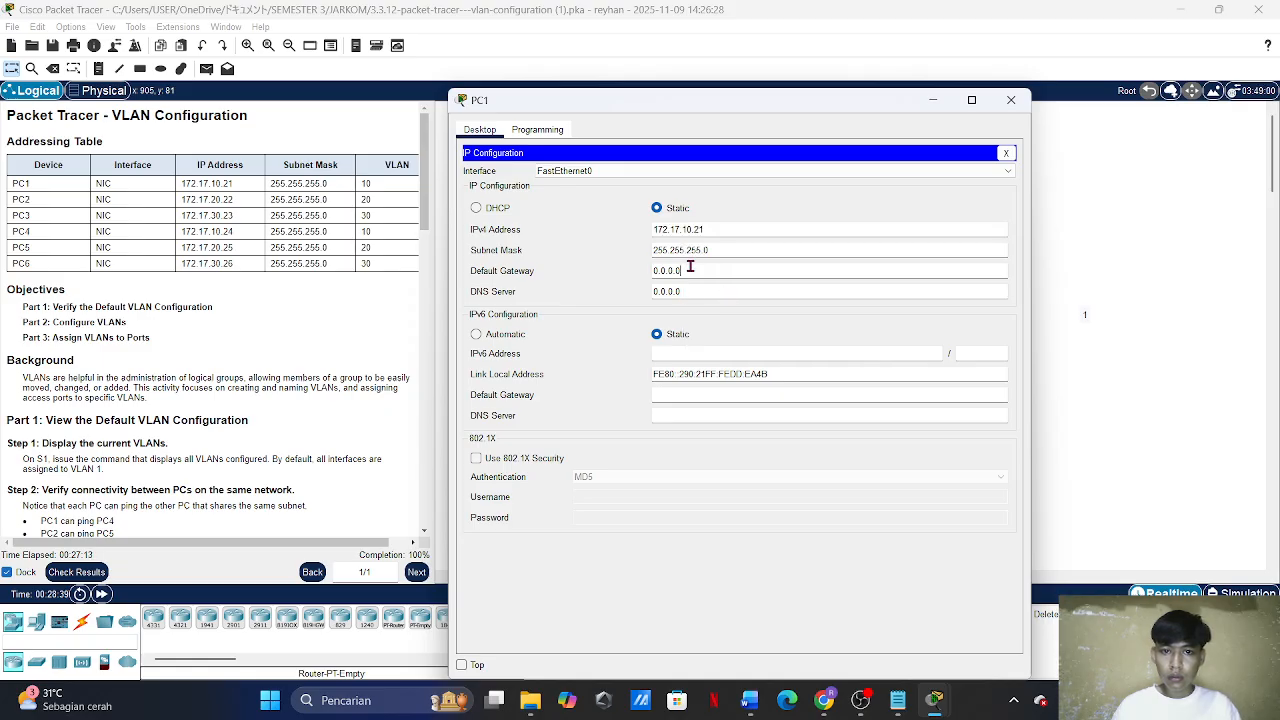
drag(655, 272, 682, 272)
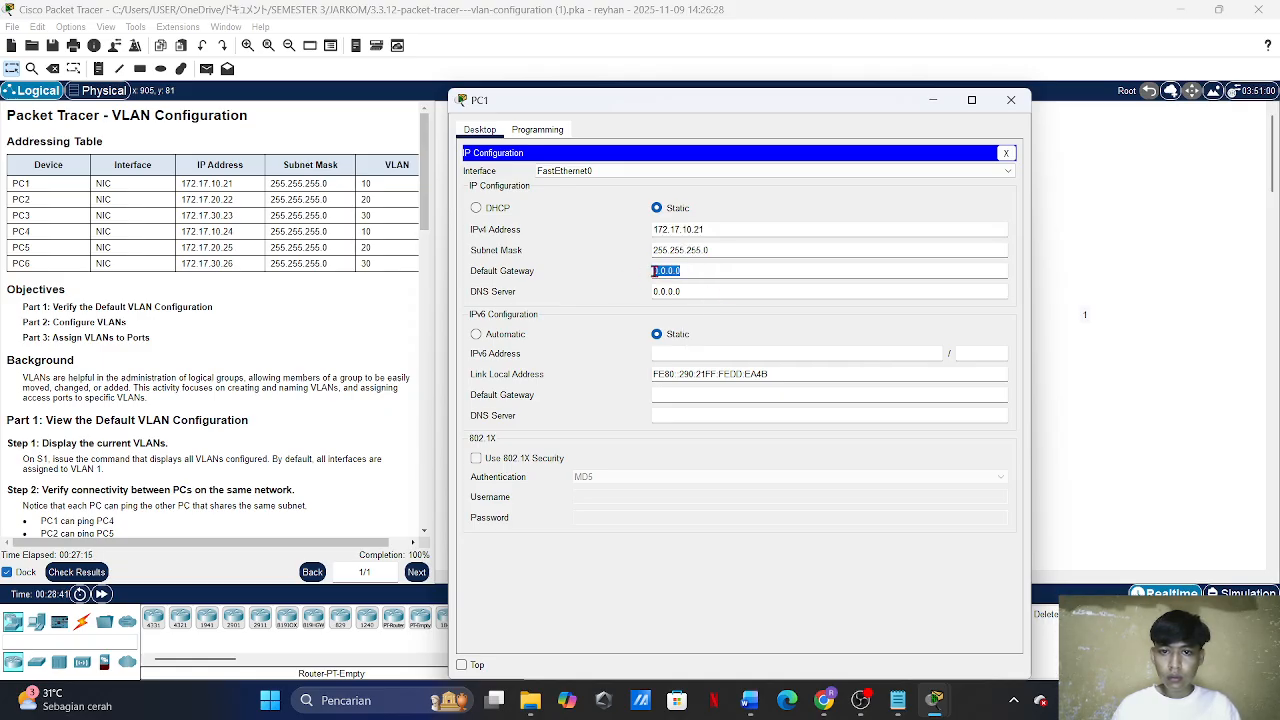
right_click(668, 273)
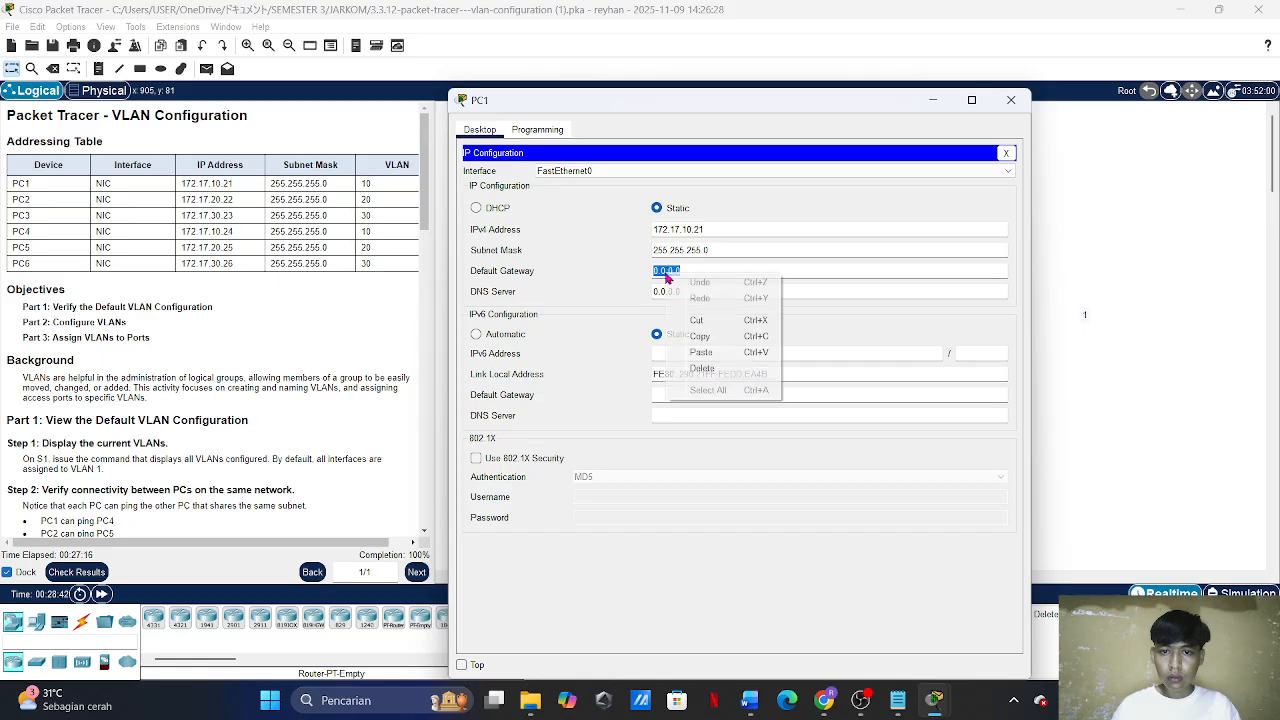
click(715, 352)
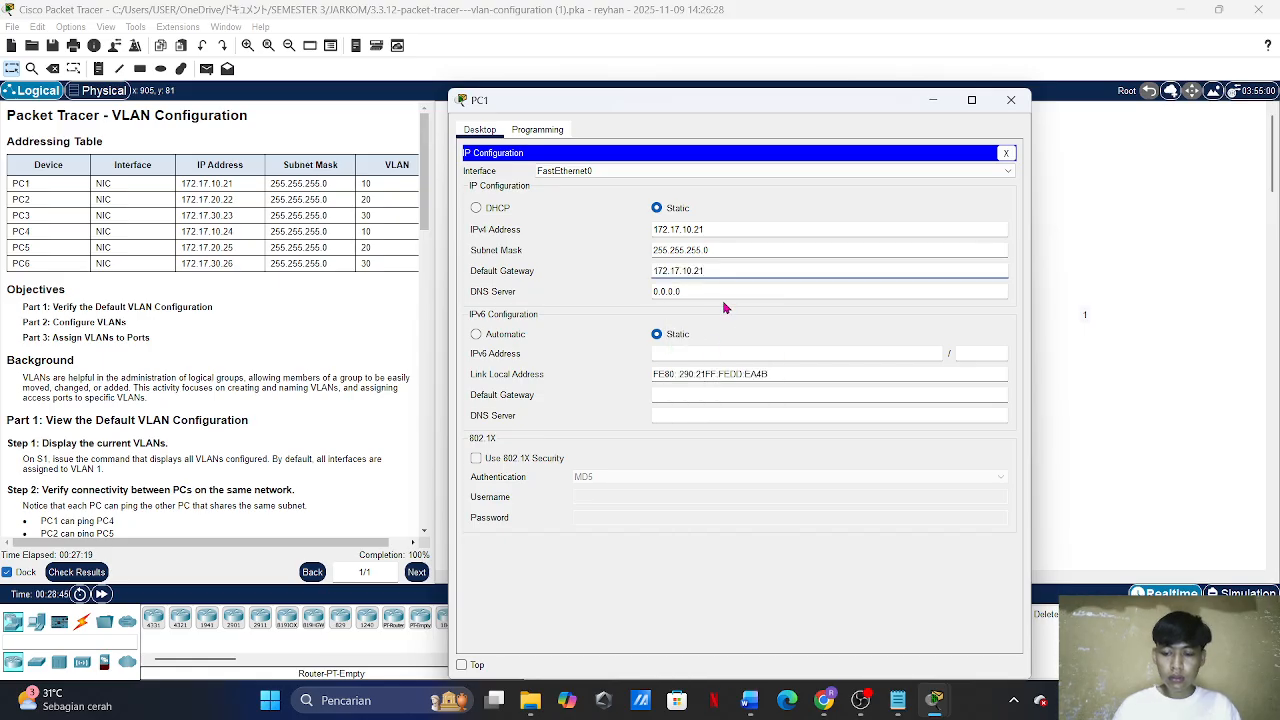
key(BackSpace)
key(BackSpace)
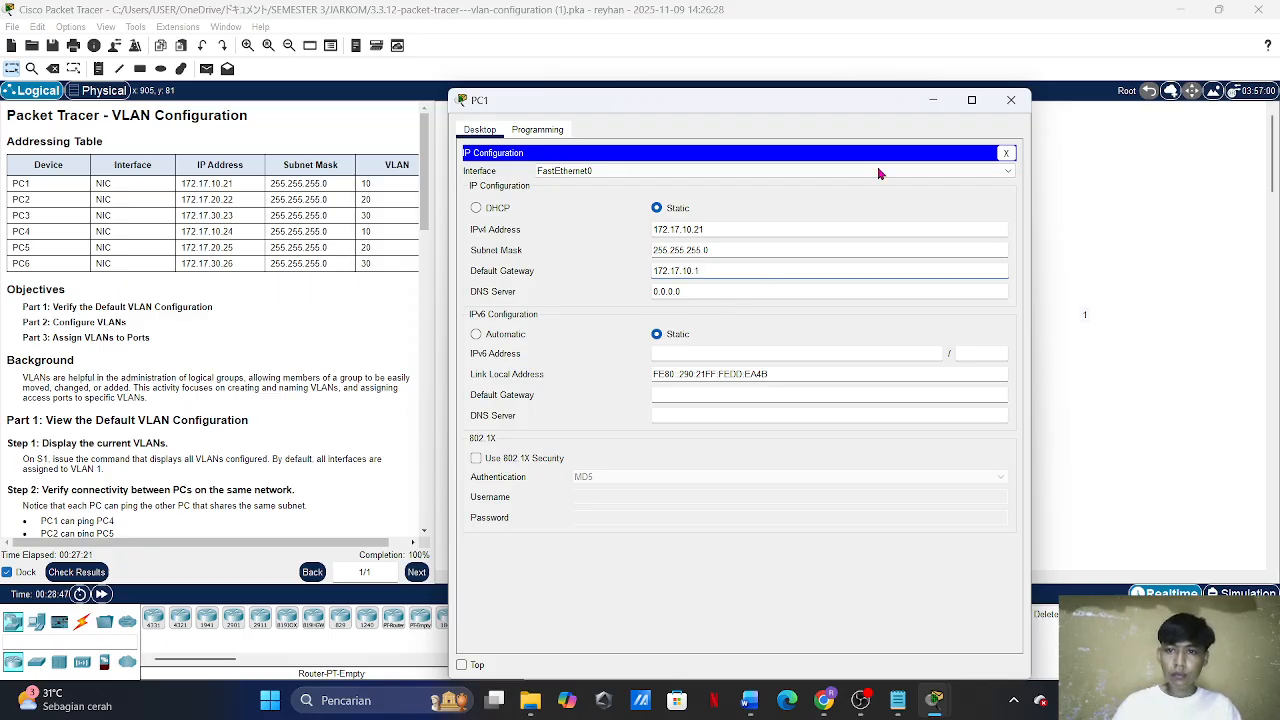
Step: Close PC1's configuration and replace PC4's IPv4 address with the copied 172.17.10.21
click(1006, 152)
click(1011, 100)
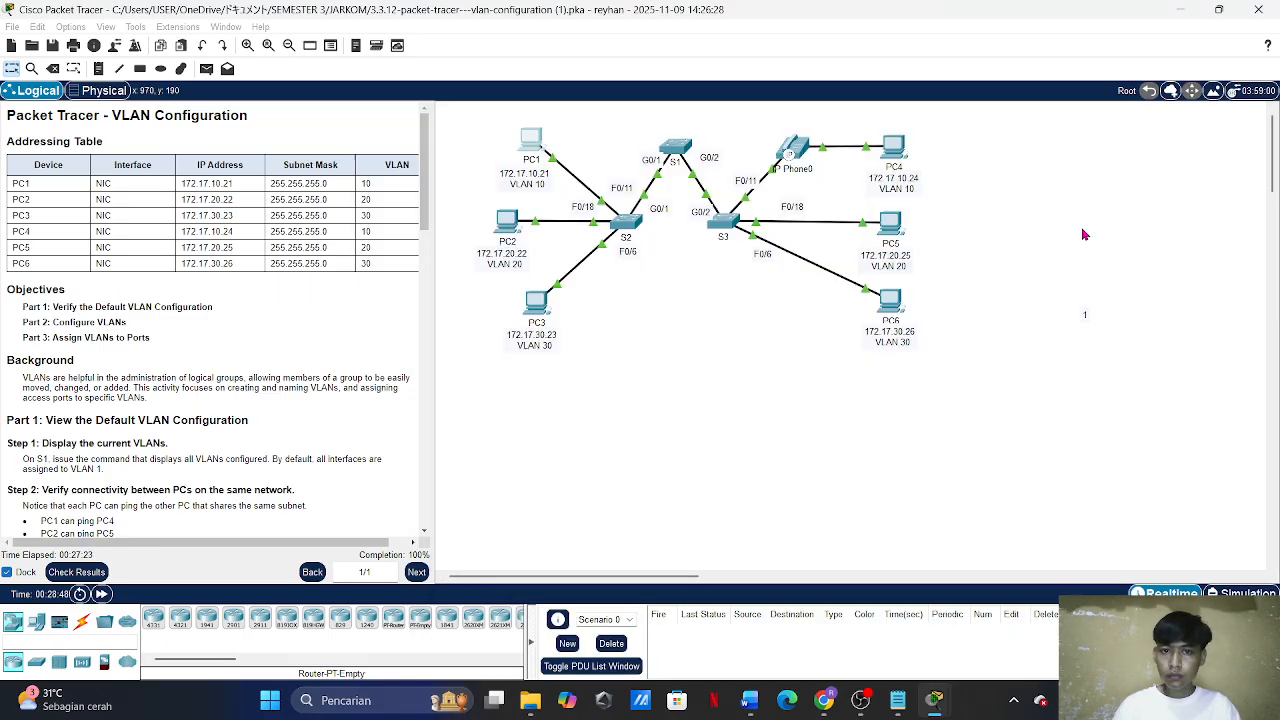
drag(1083, 237, 880, 134)
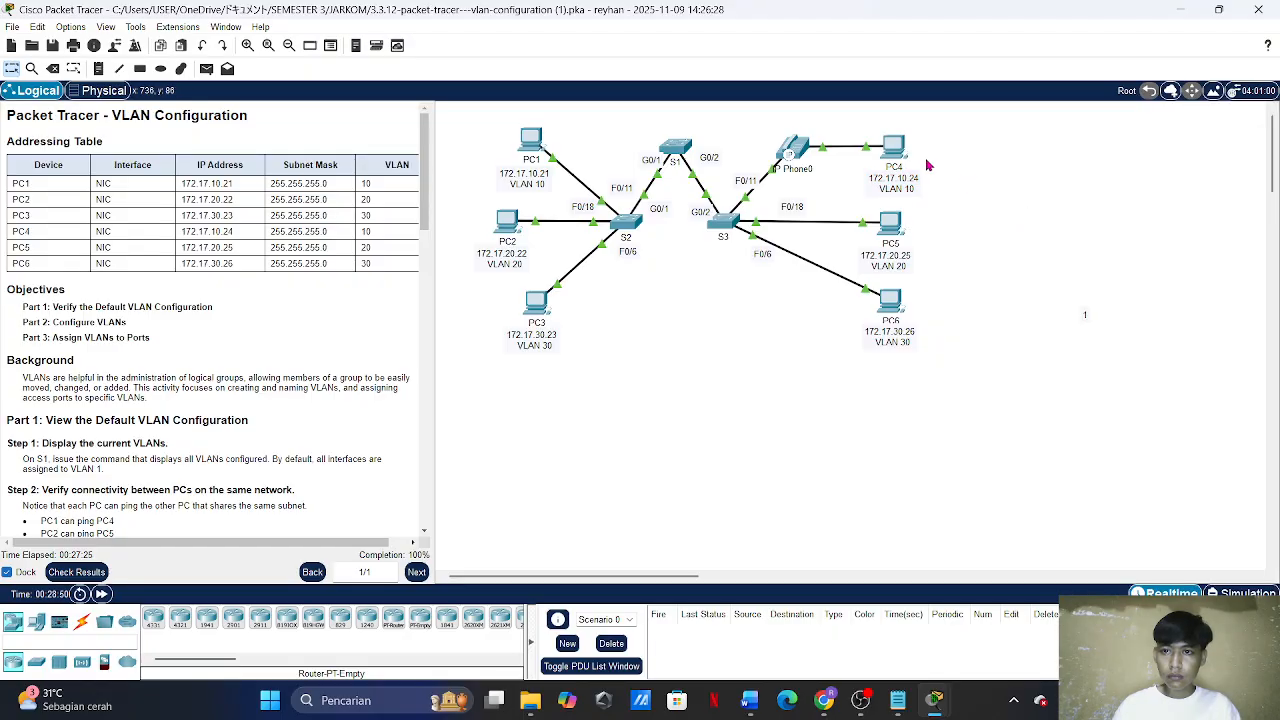
click(893, 147)
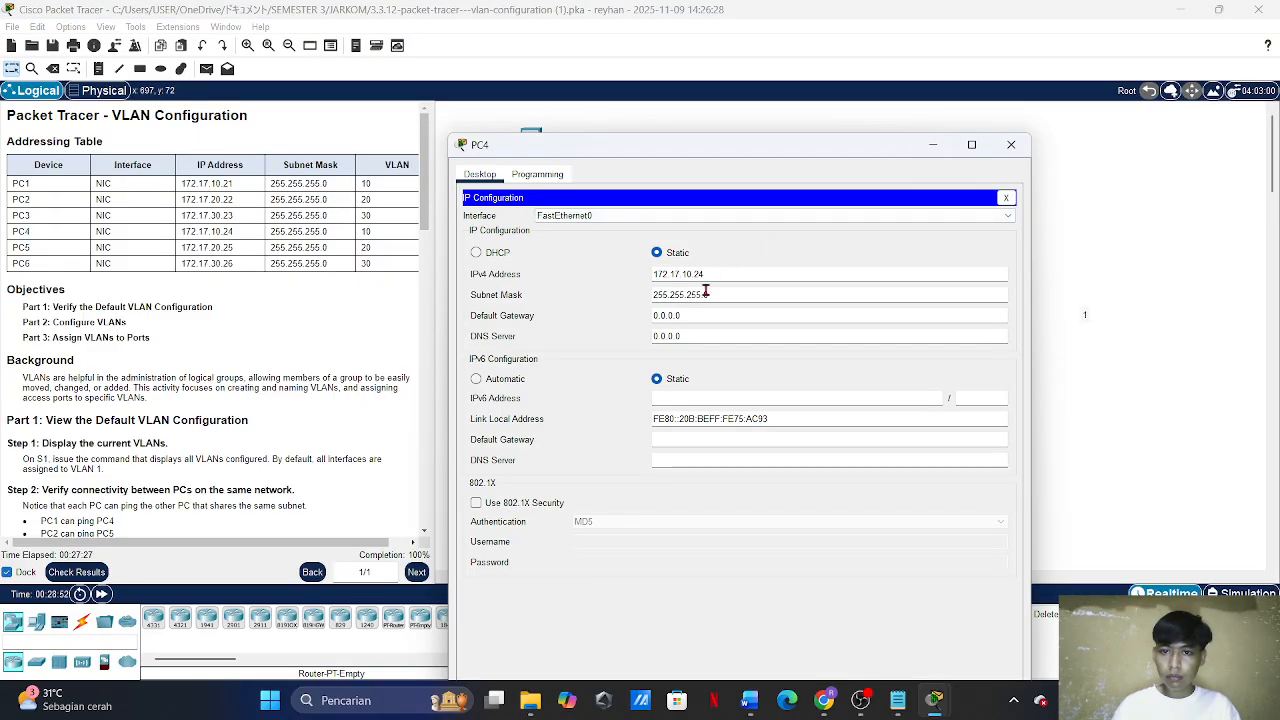
drag(720, 277, 628, 280)
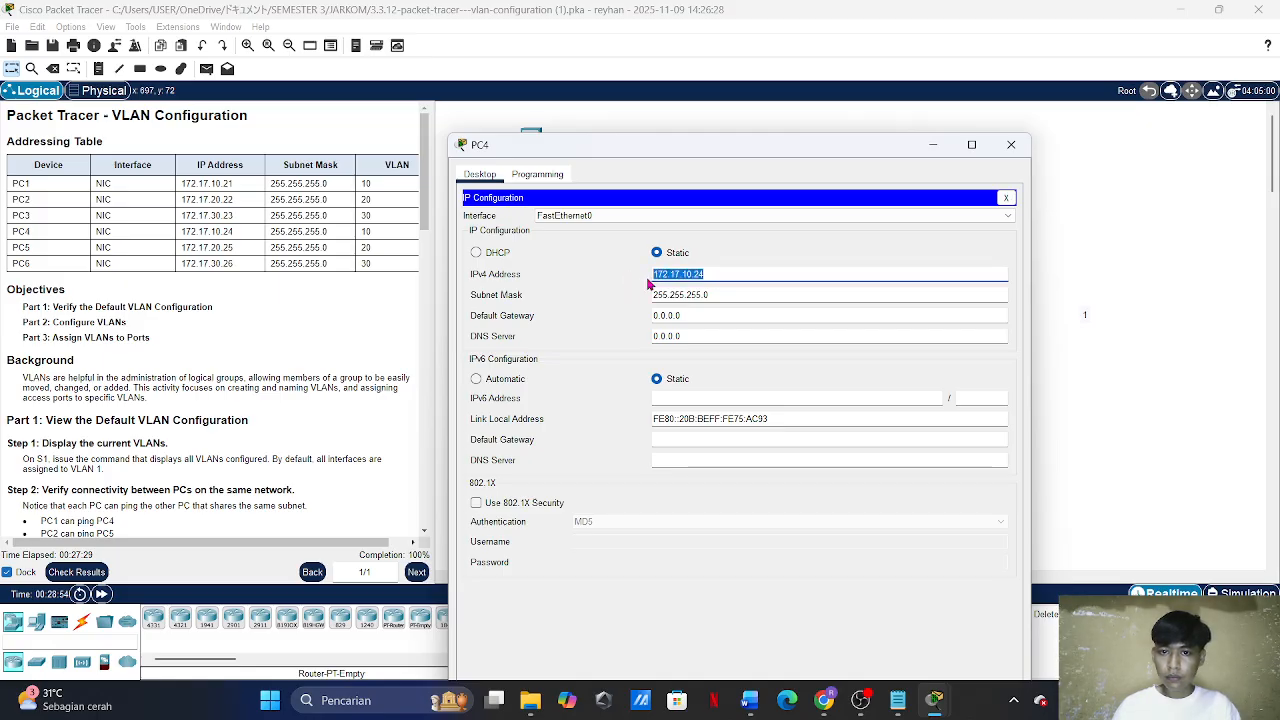
right_click(658, 274)
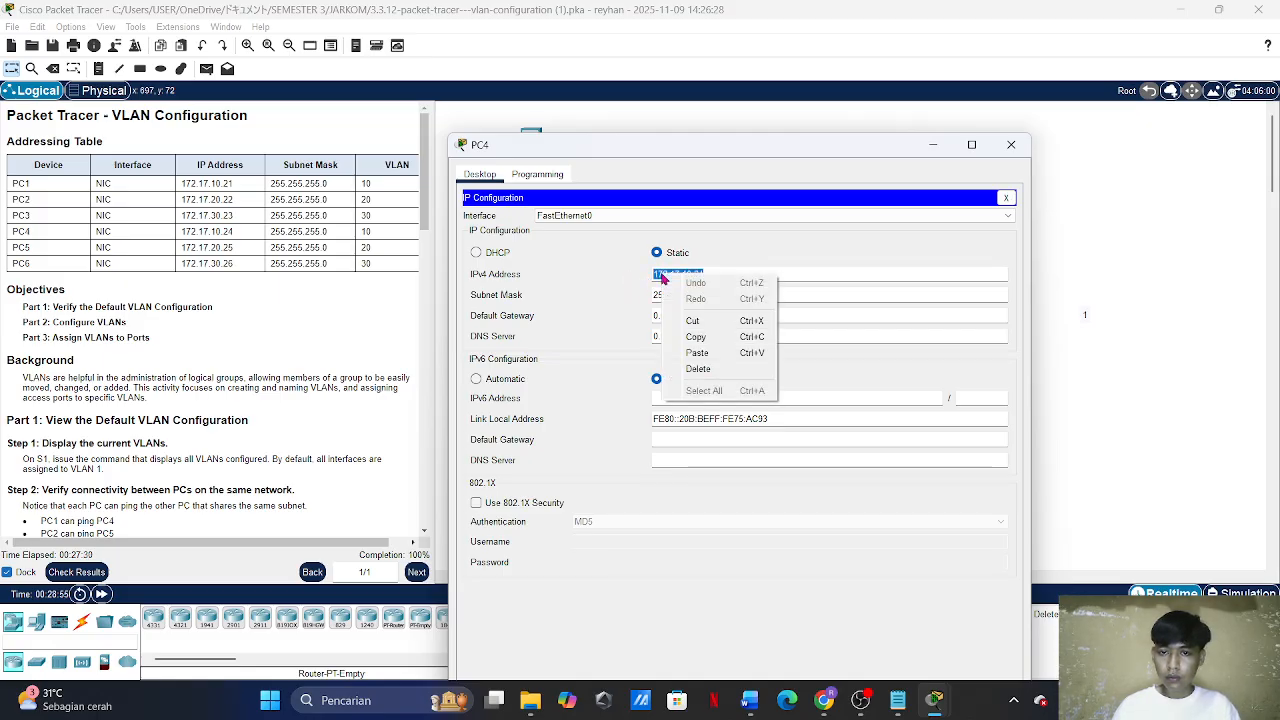
click(736, 352)
Step: Try to fill PC4's default gateway by copying and pasting an address
drag(692, 317, 617, 320)
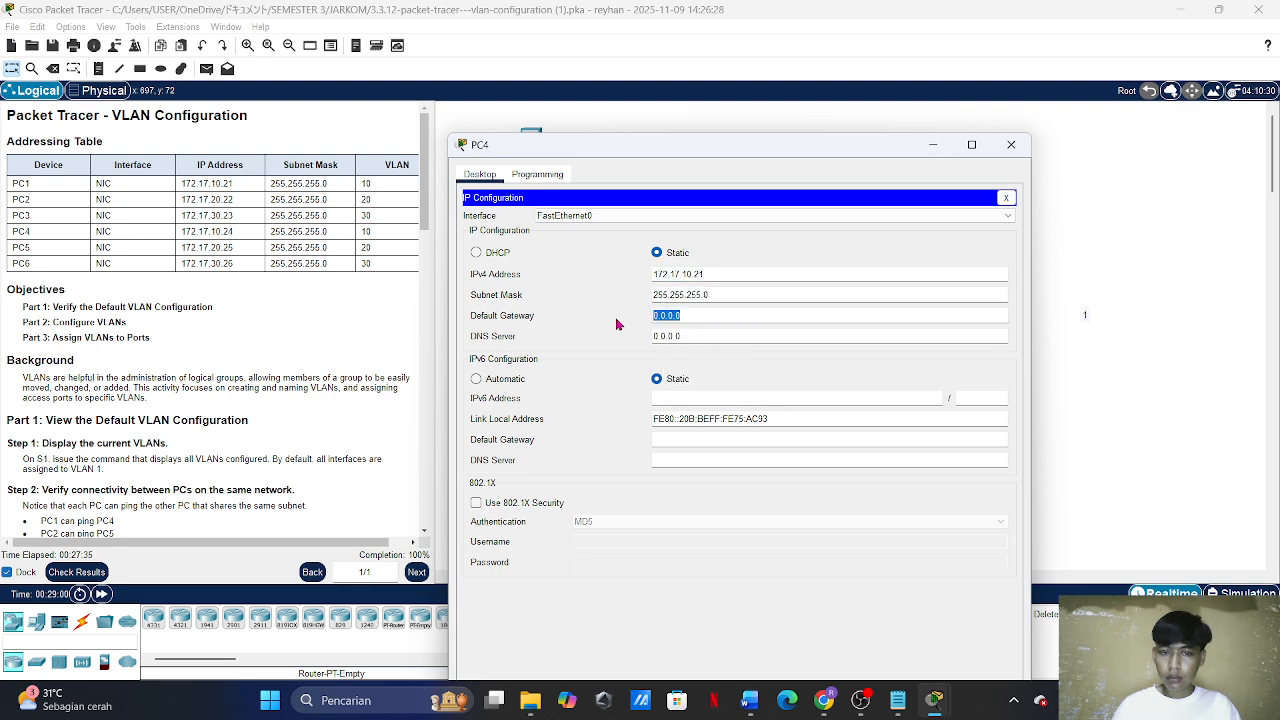
right_click(706, 320)
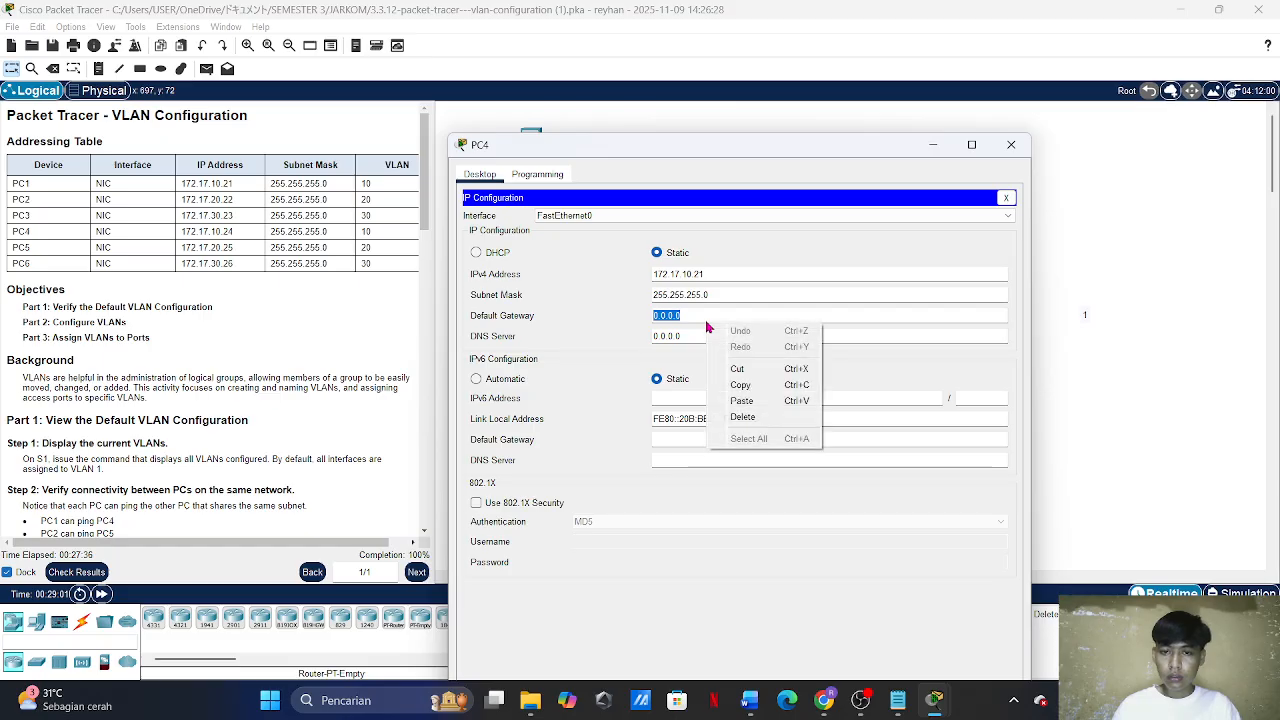
click(778, 388)
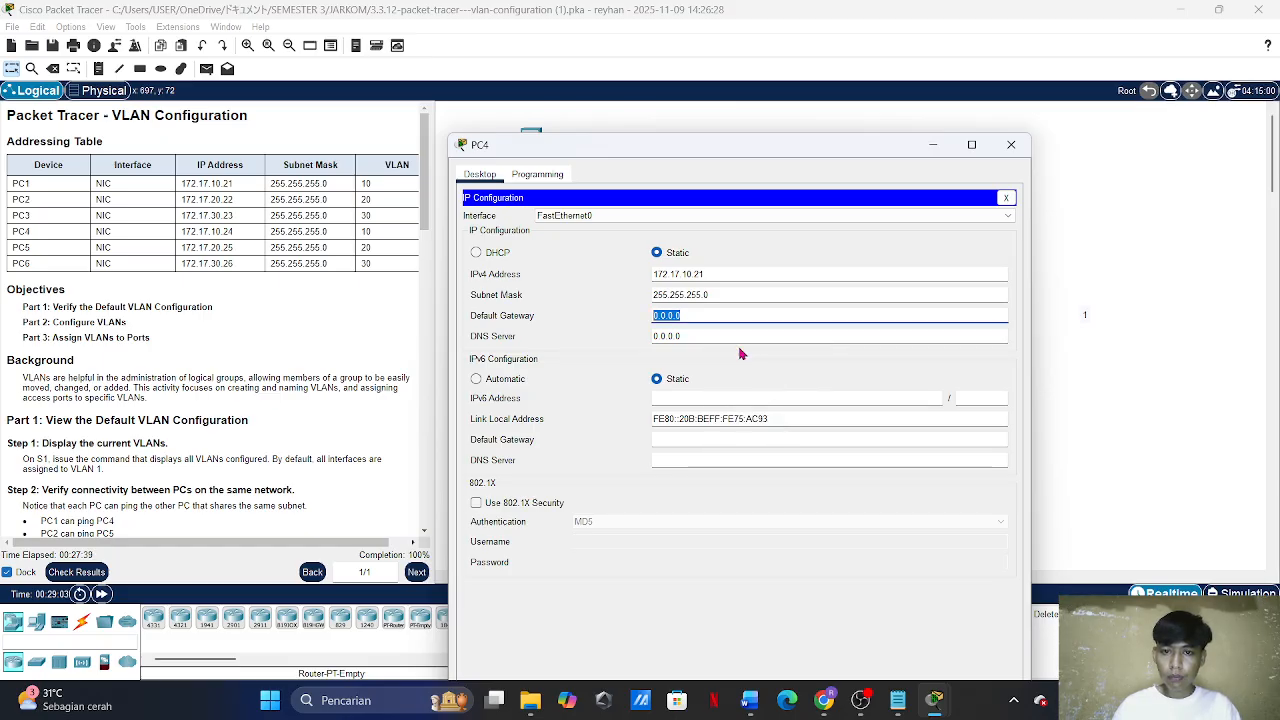
right_click(706, 320)
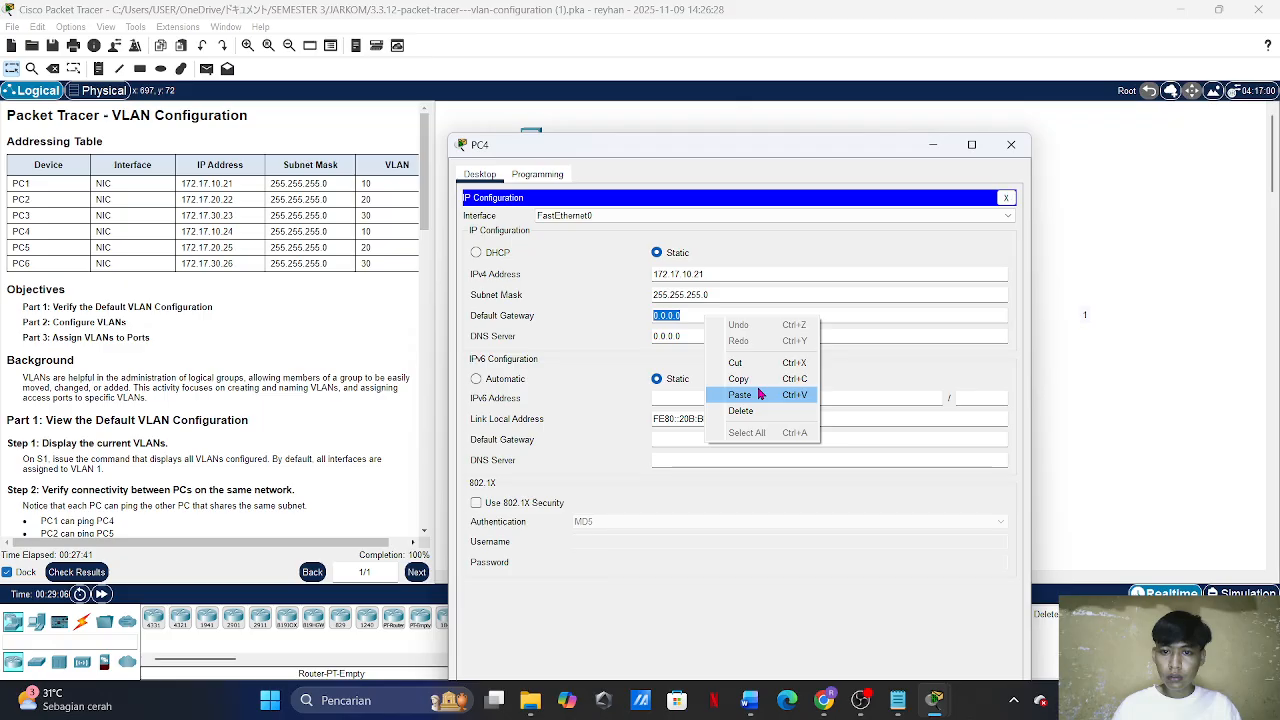
click(759, 395)
Step: Set PC4's default gateway to 172.17.10.1, reusing a copy of its IPv4 address with the final octet shortened, and close its configuration
drag(712, 272, 628, 270)
right_click(670, 276)
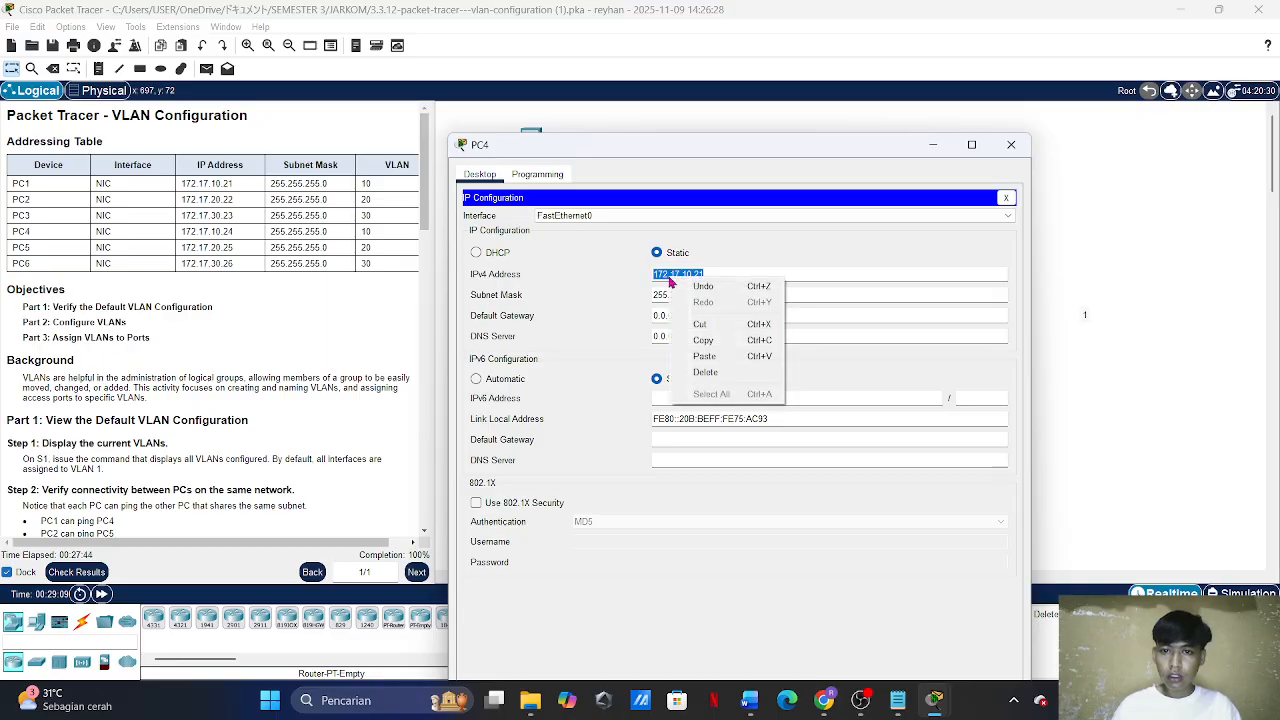
click(745, 340)
click(710, 316)
drag(710, 316, 626, 315)
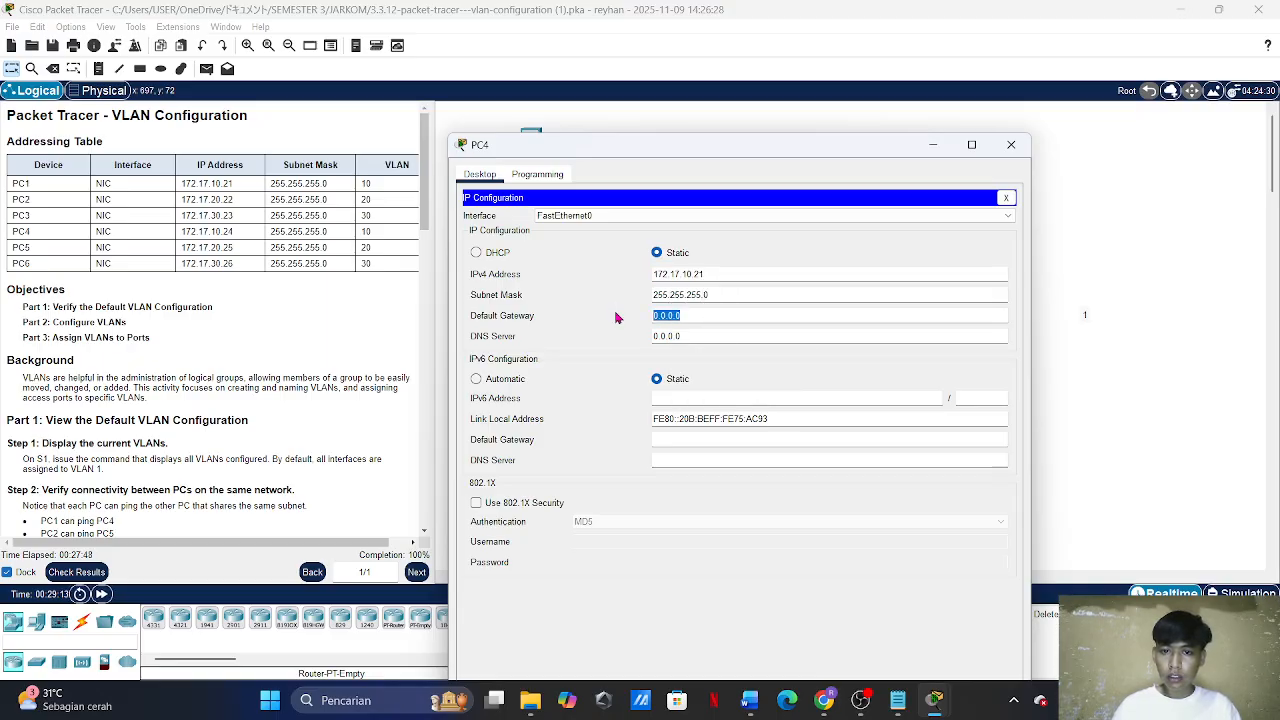
right_click(685, 320)
click(719, 401)
key(BackSpace)
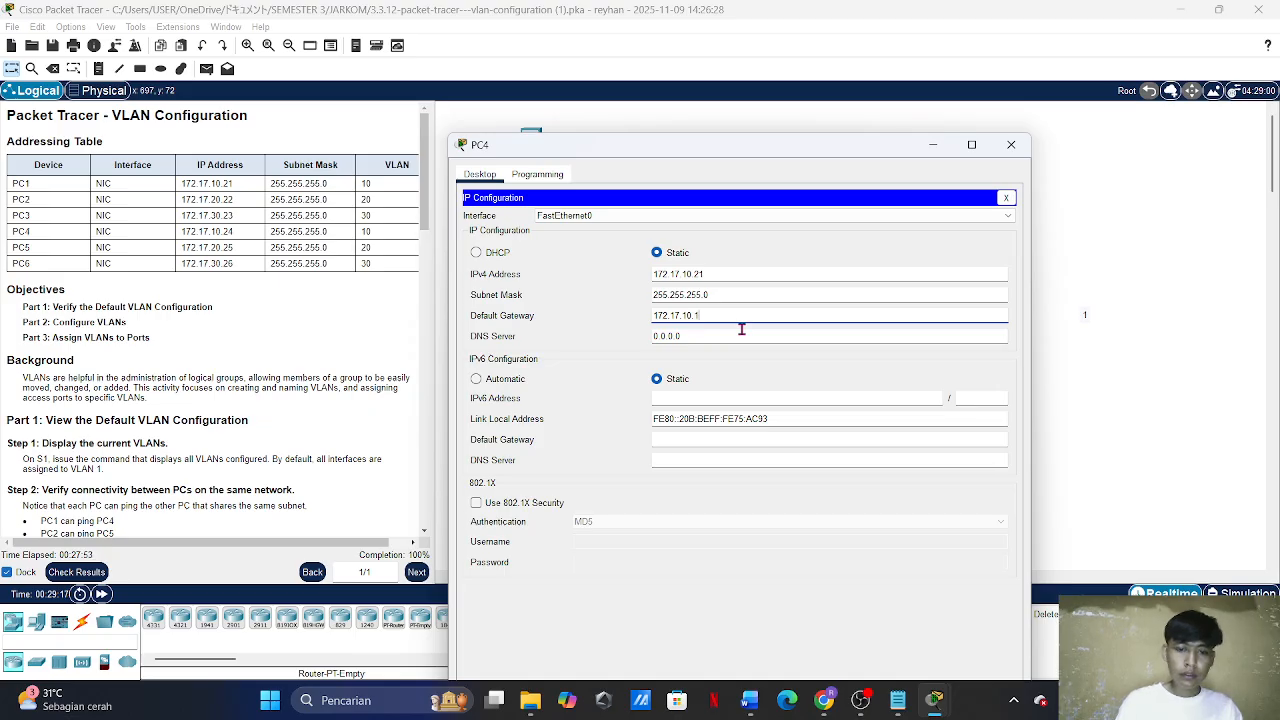
click(1006, 197)
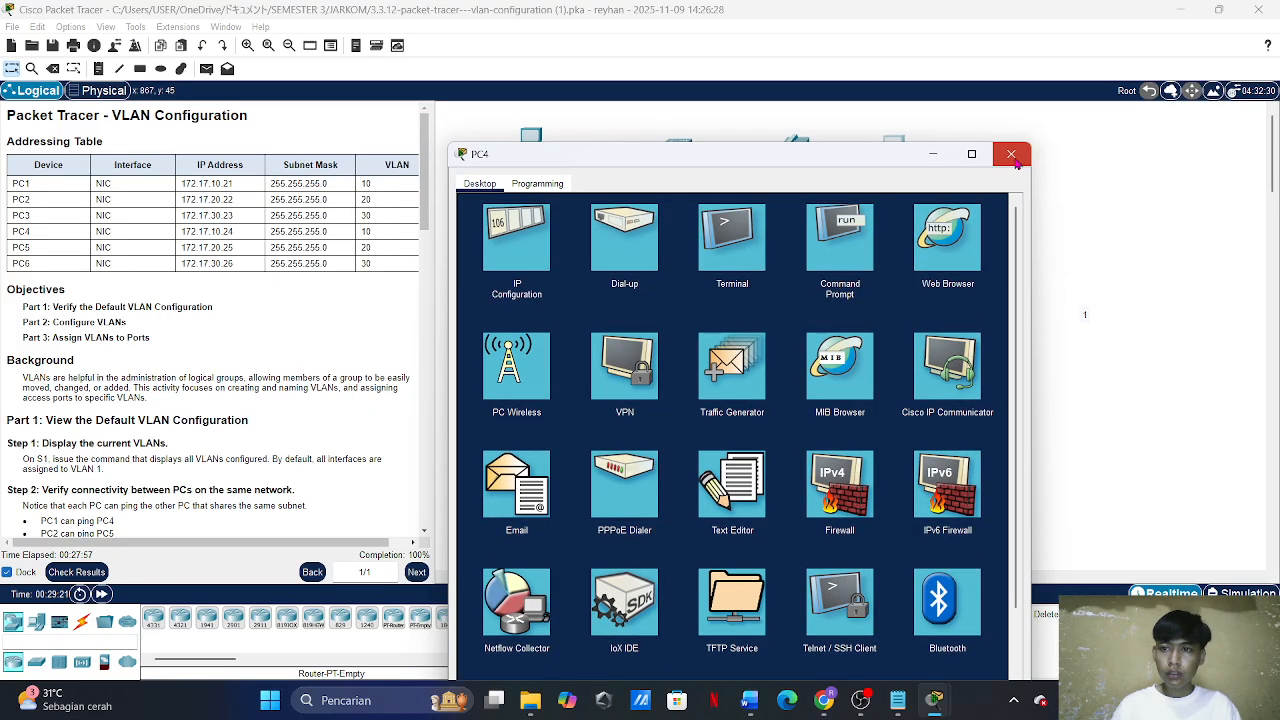
click(1013, 152)
Step: Ping 172.17.10.24 from PC1's Command Prompt and interrupt the ping before it completes
click(532, 142)
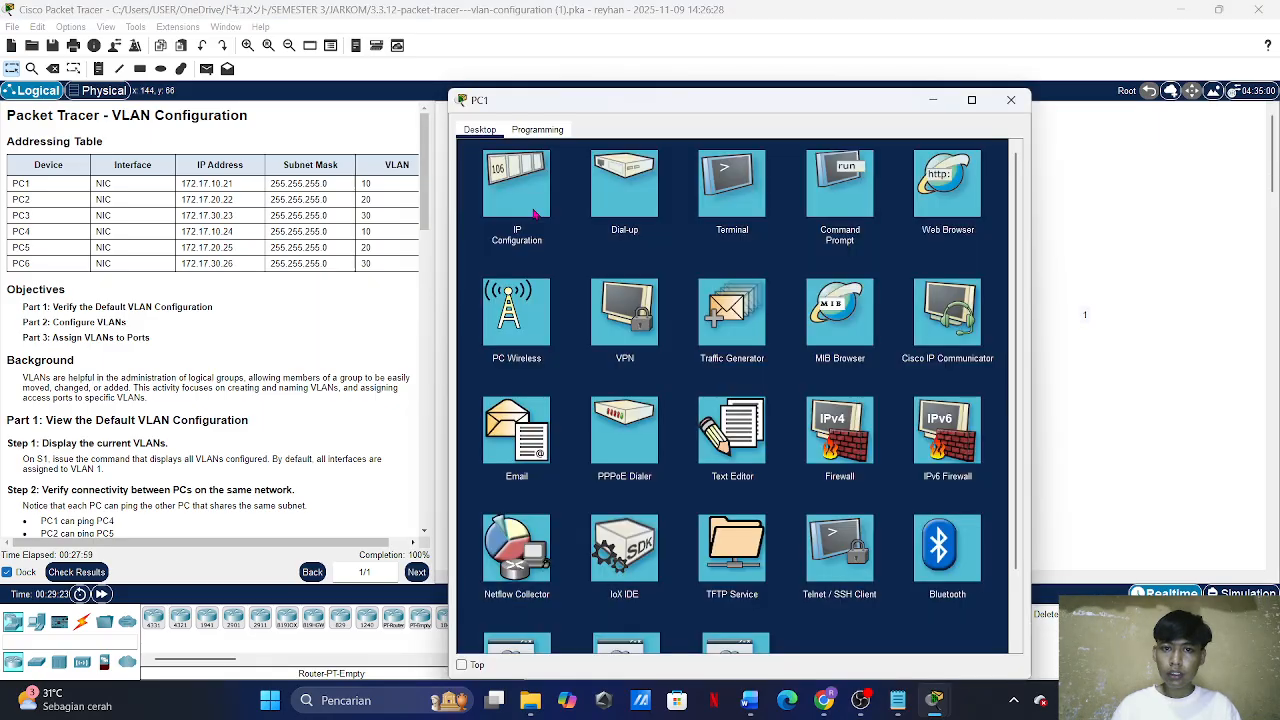
click(839, 183)
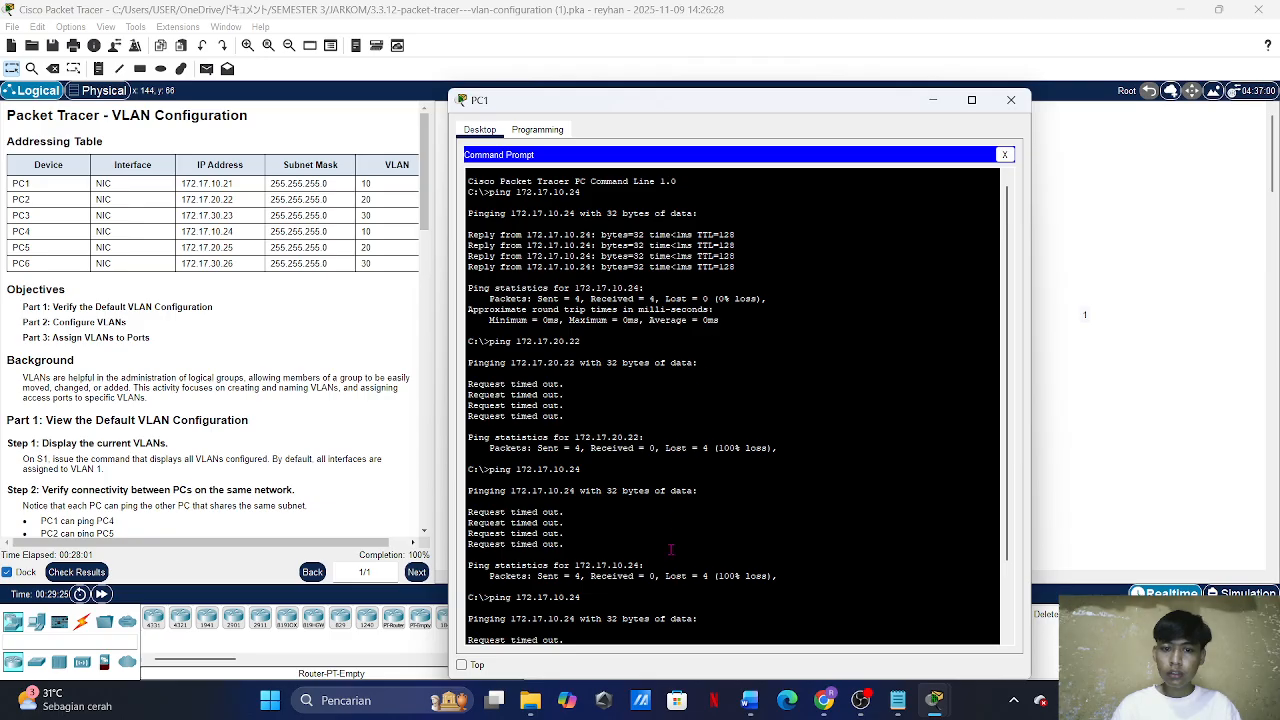
key(Up)
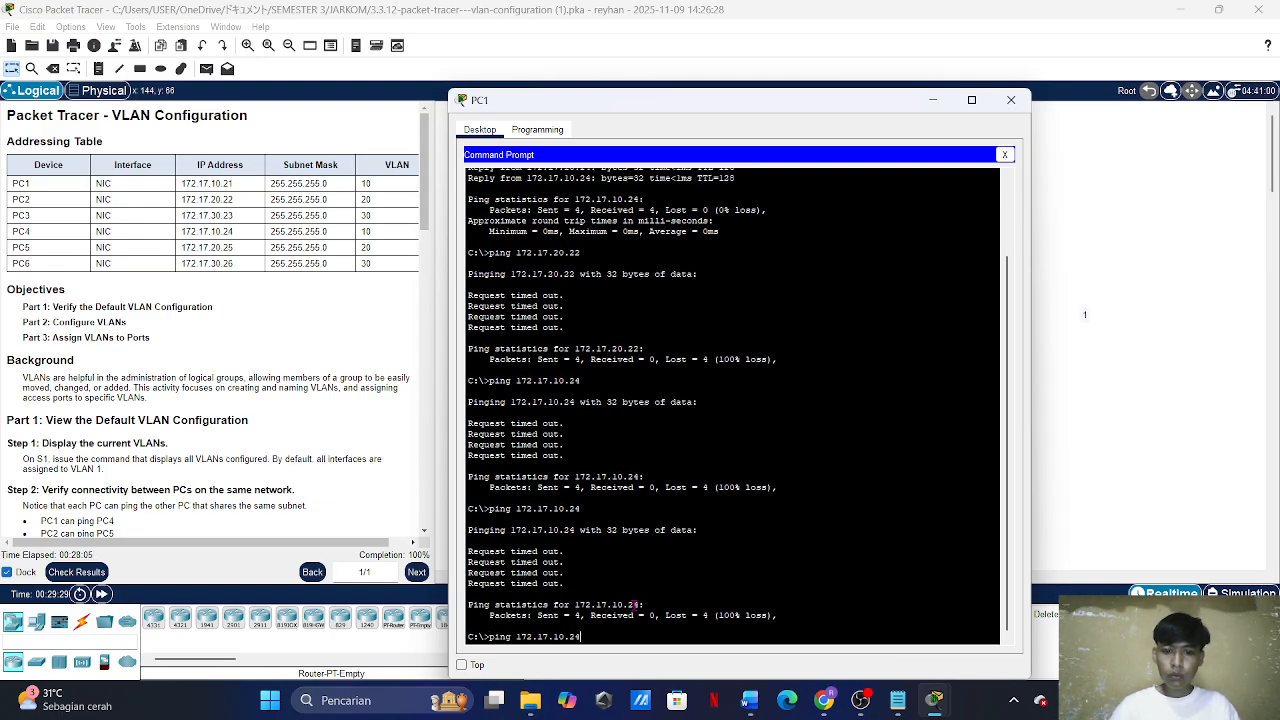
key(Return)
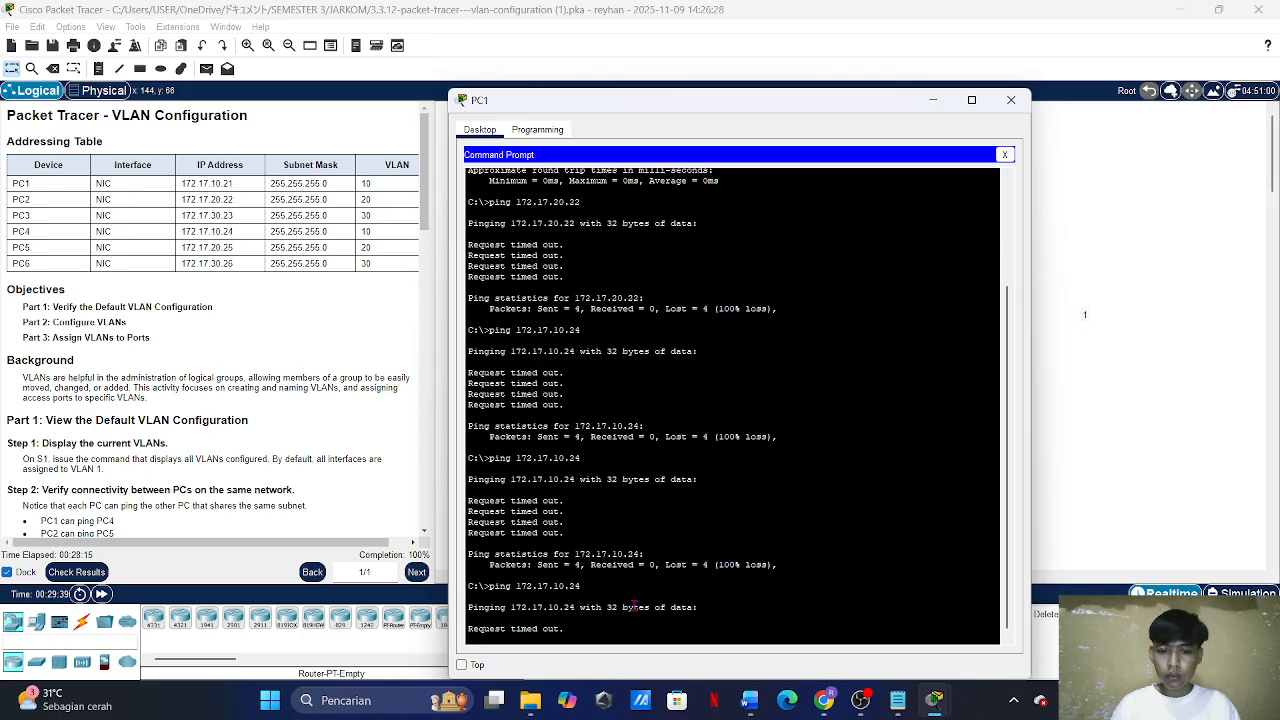
key(ctrl+c)
click(1216, 303)
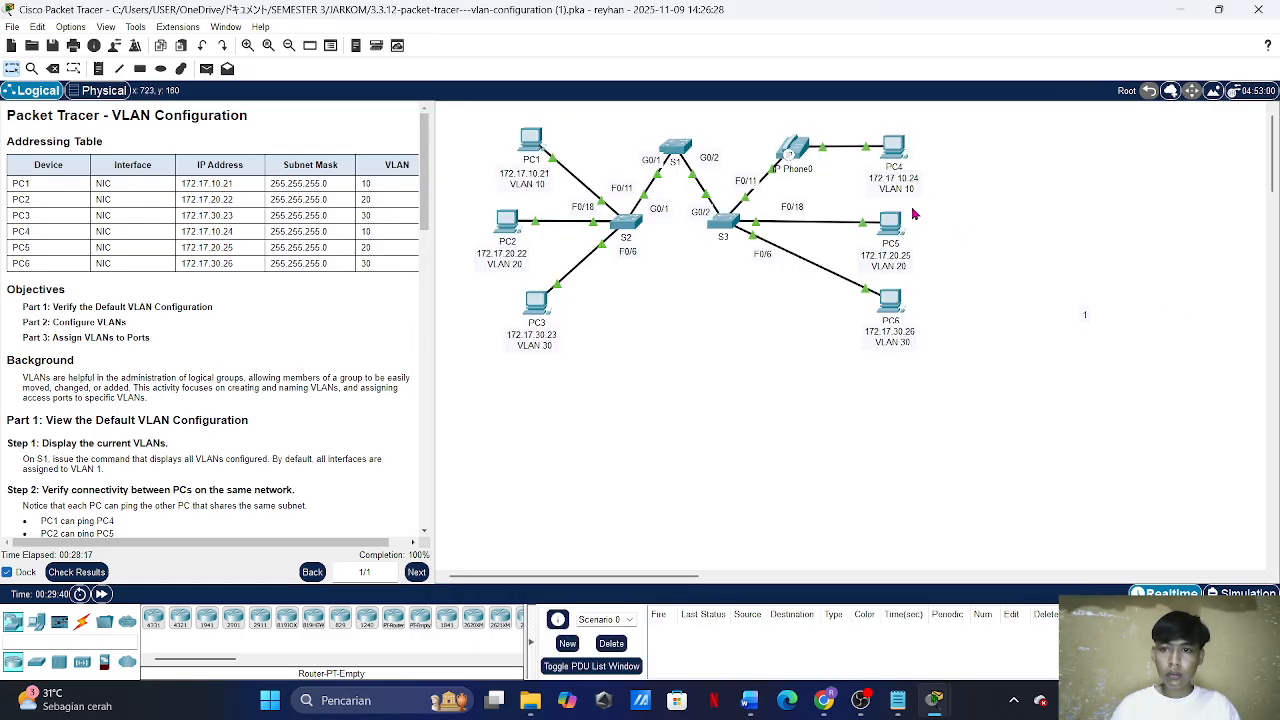
Step: Ping 172.17.10.21 from PC4's Command Prompt
click(893, 148)
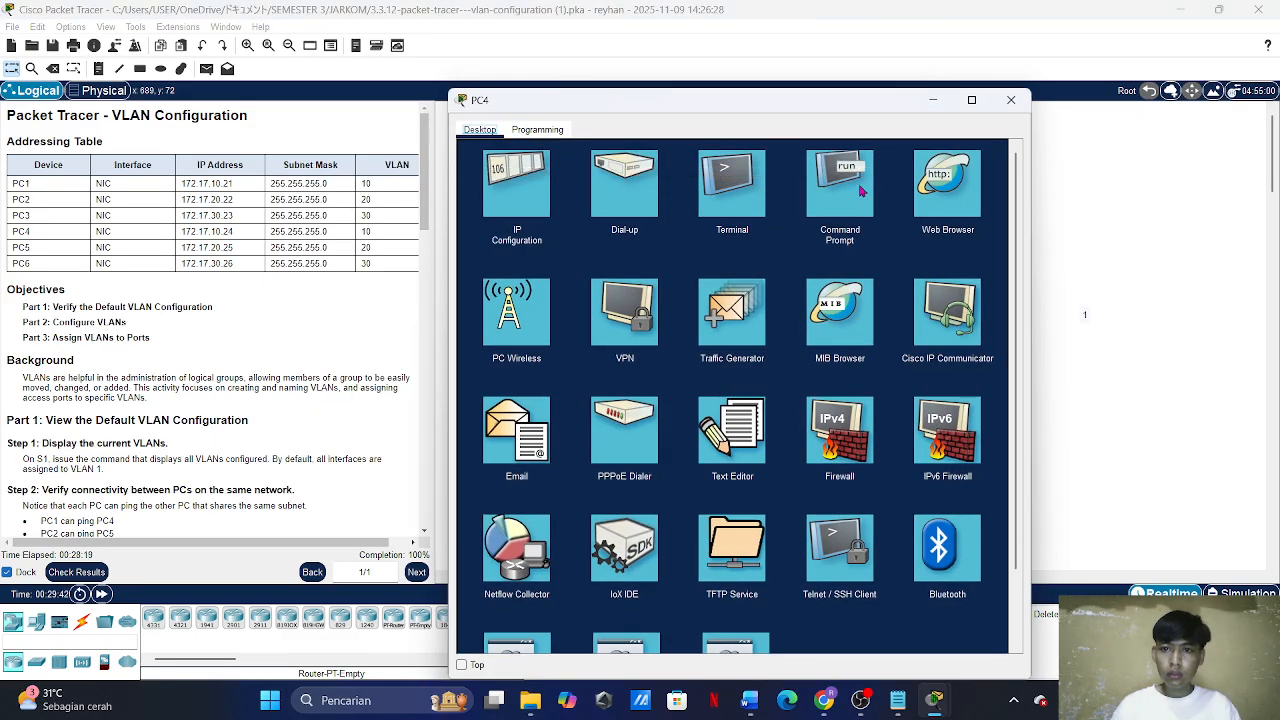
click(860, 191)
text(ping 1)
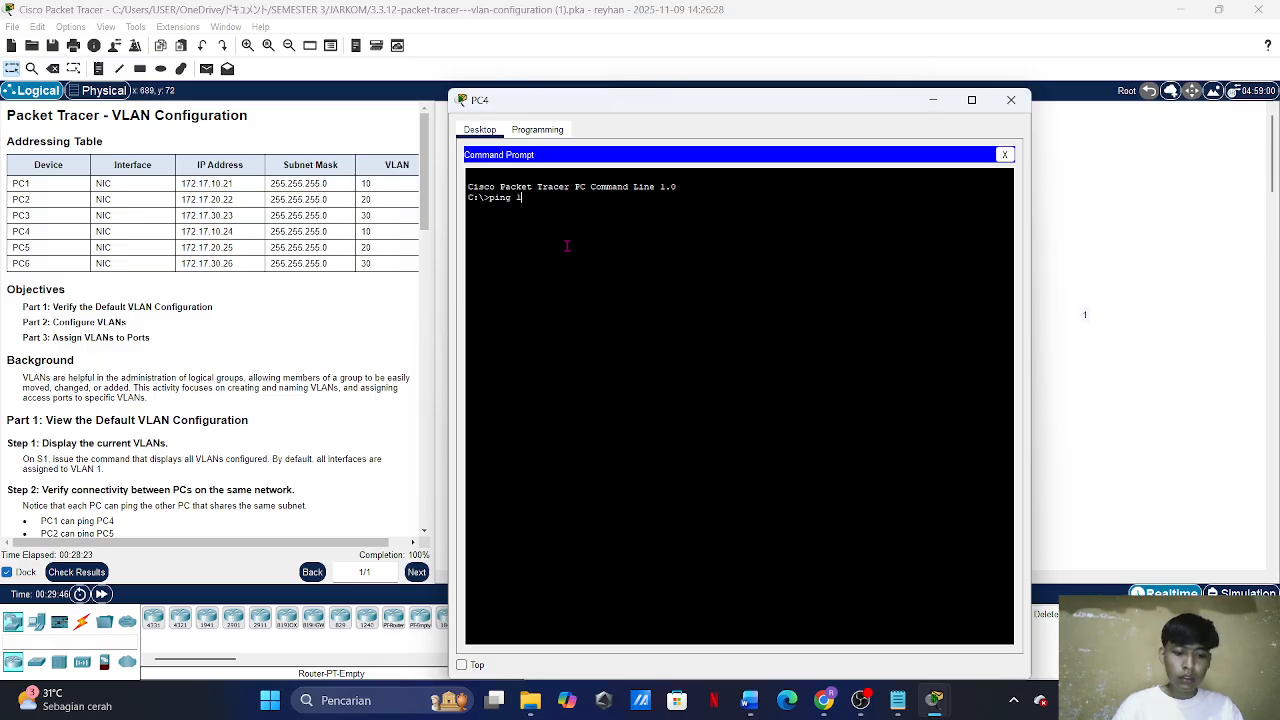
text(72.17)
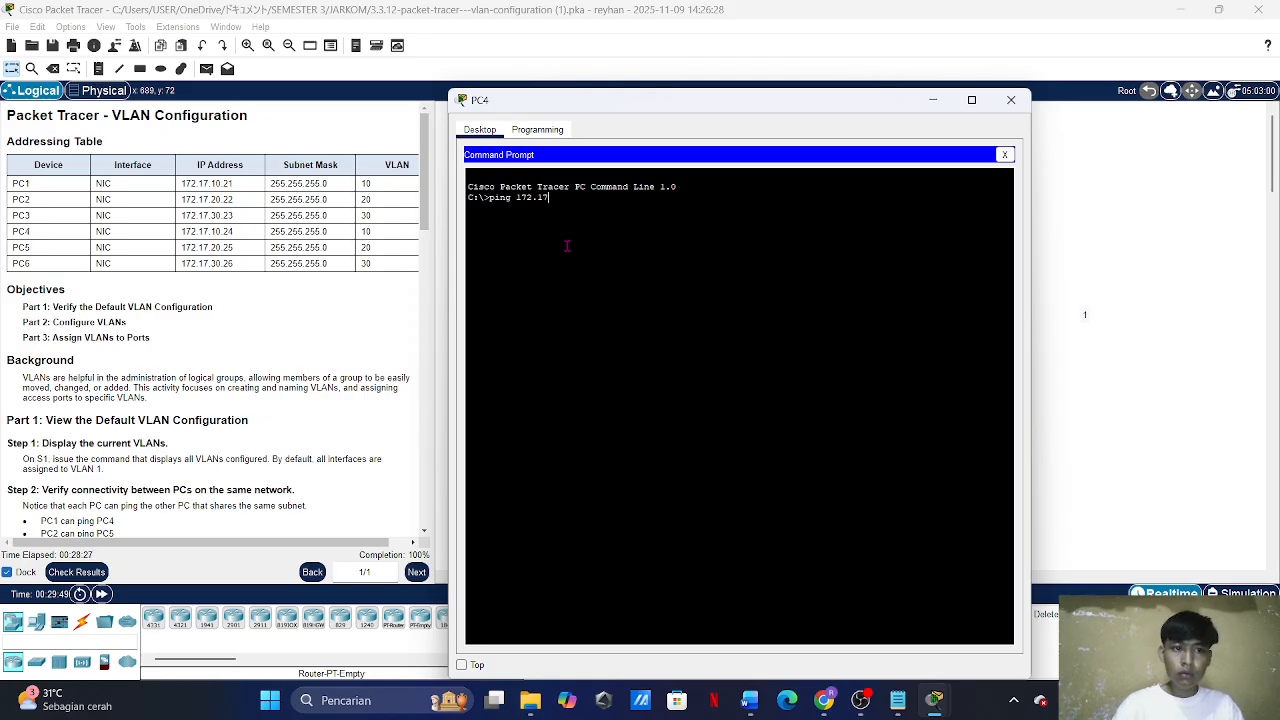
text(.10.21)
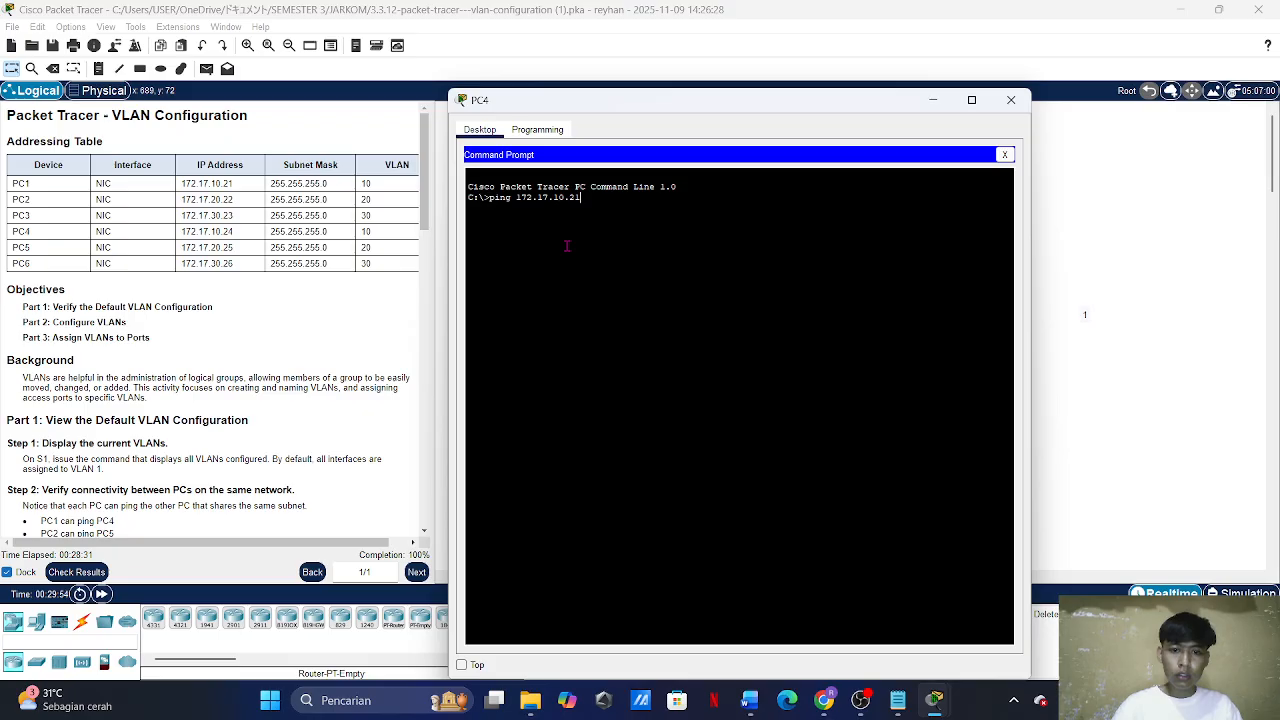
key(Return)
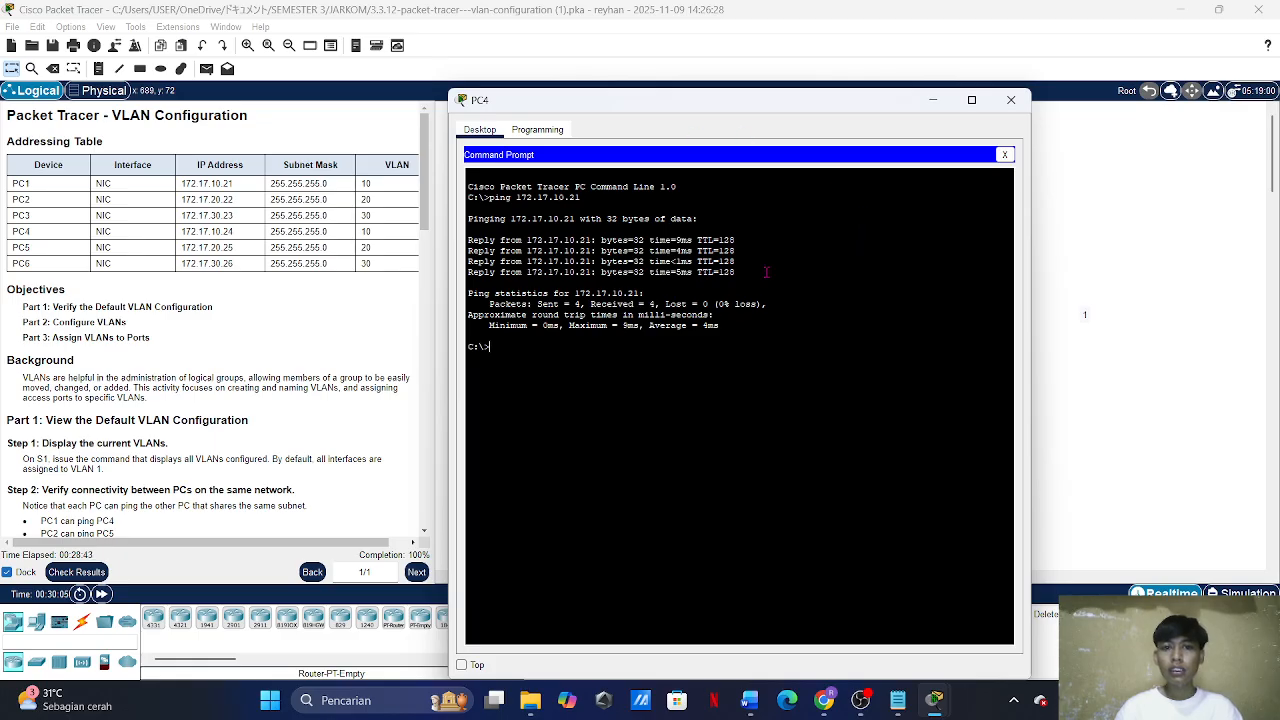
click(1172, 246)
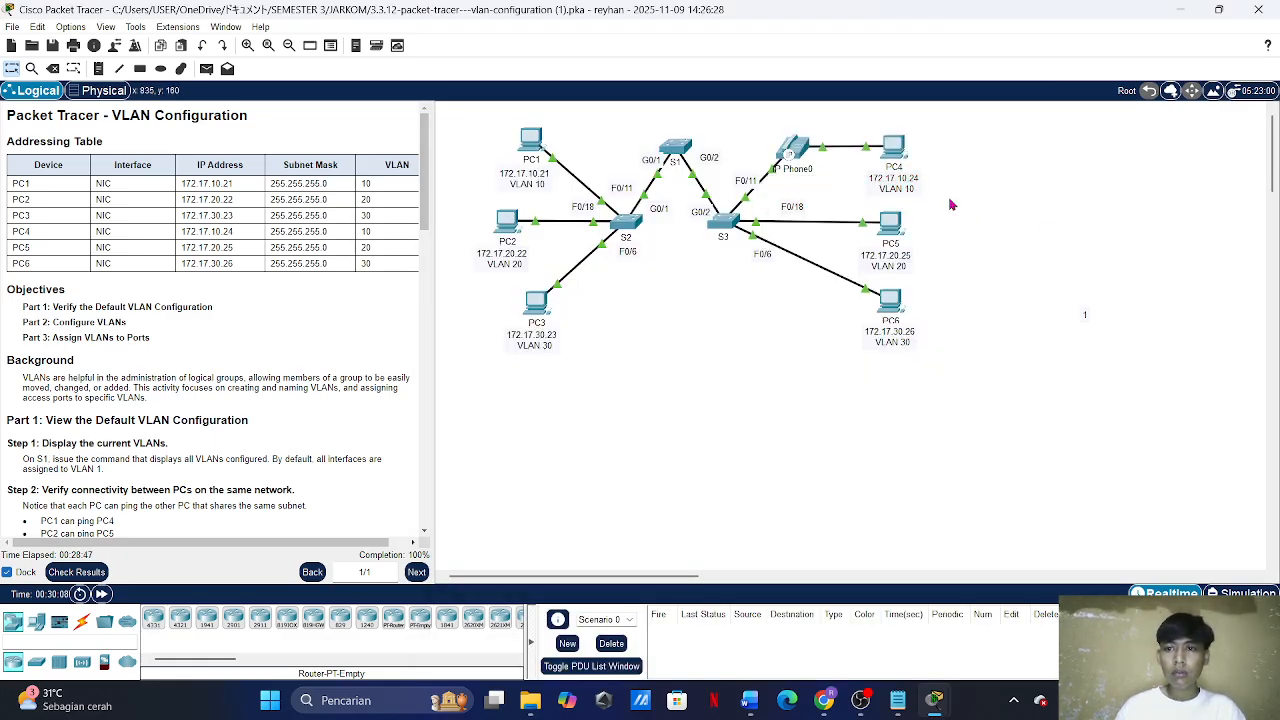
Step: Repeat the ping to 172.17.10.24 from PC1's Command Prompt
click(530, 148)
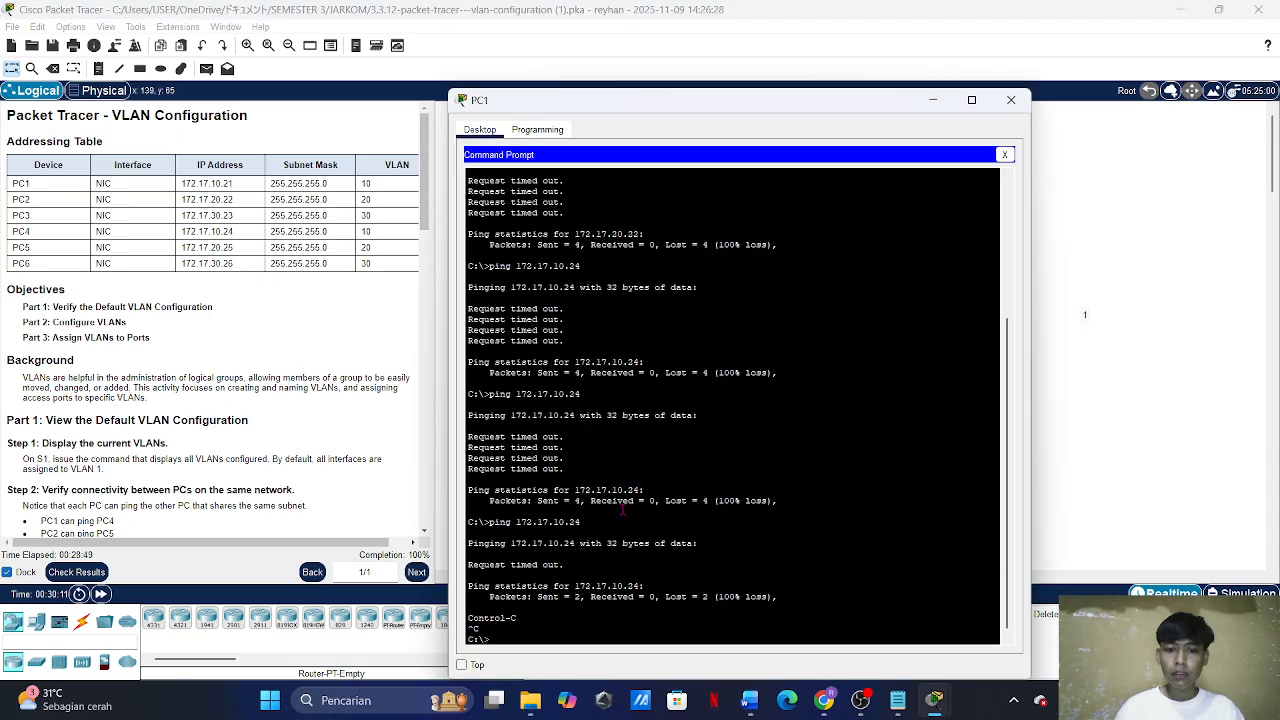
text(ping 172)
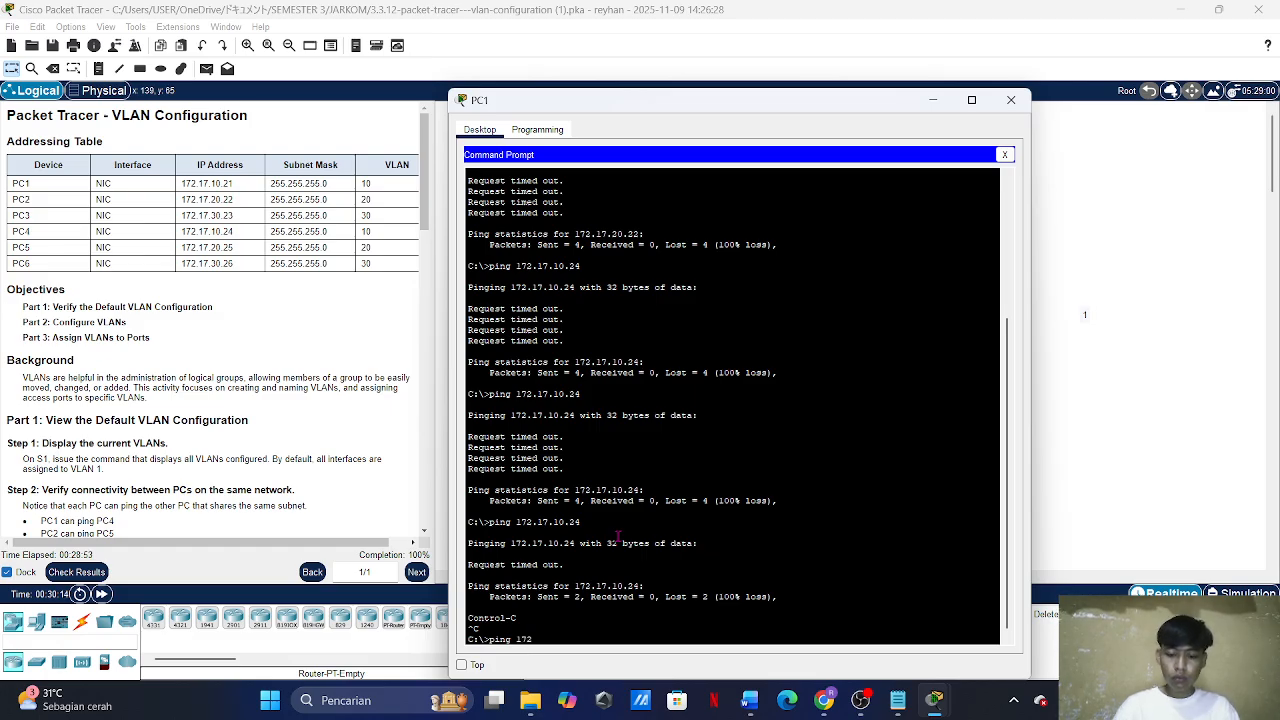
text(.17)
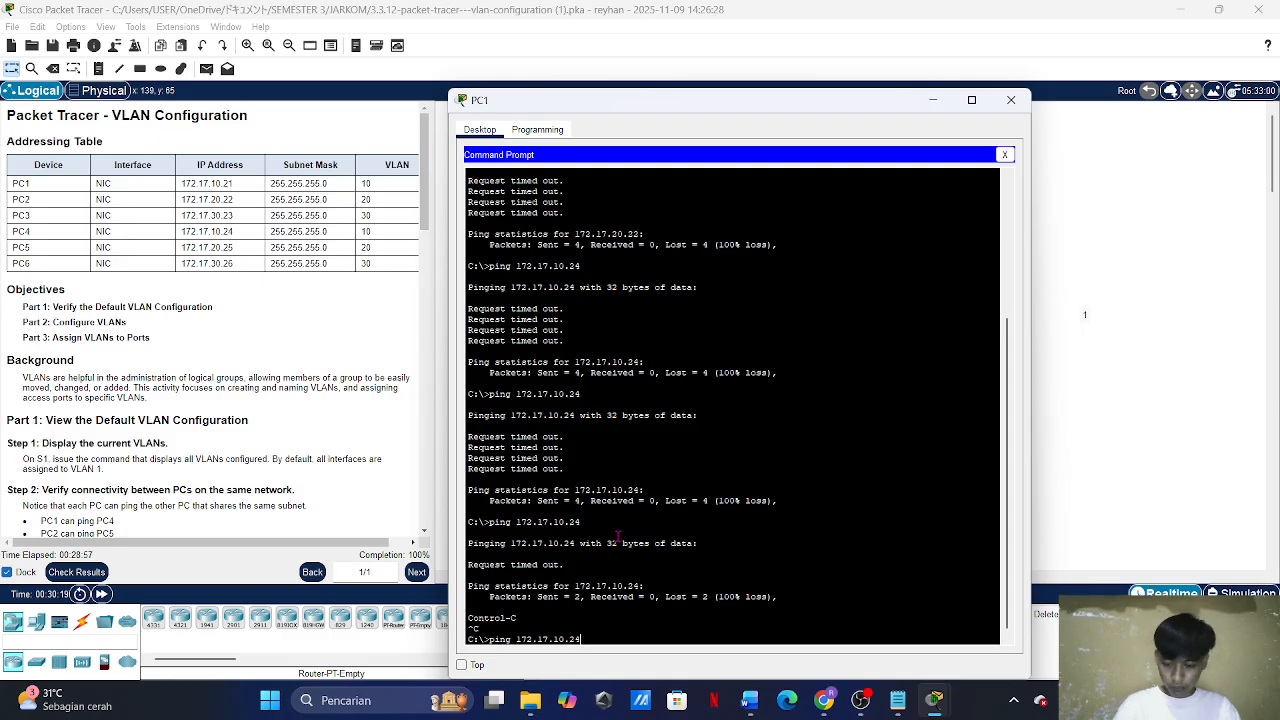
text(.10.24)
key(Return)
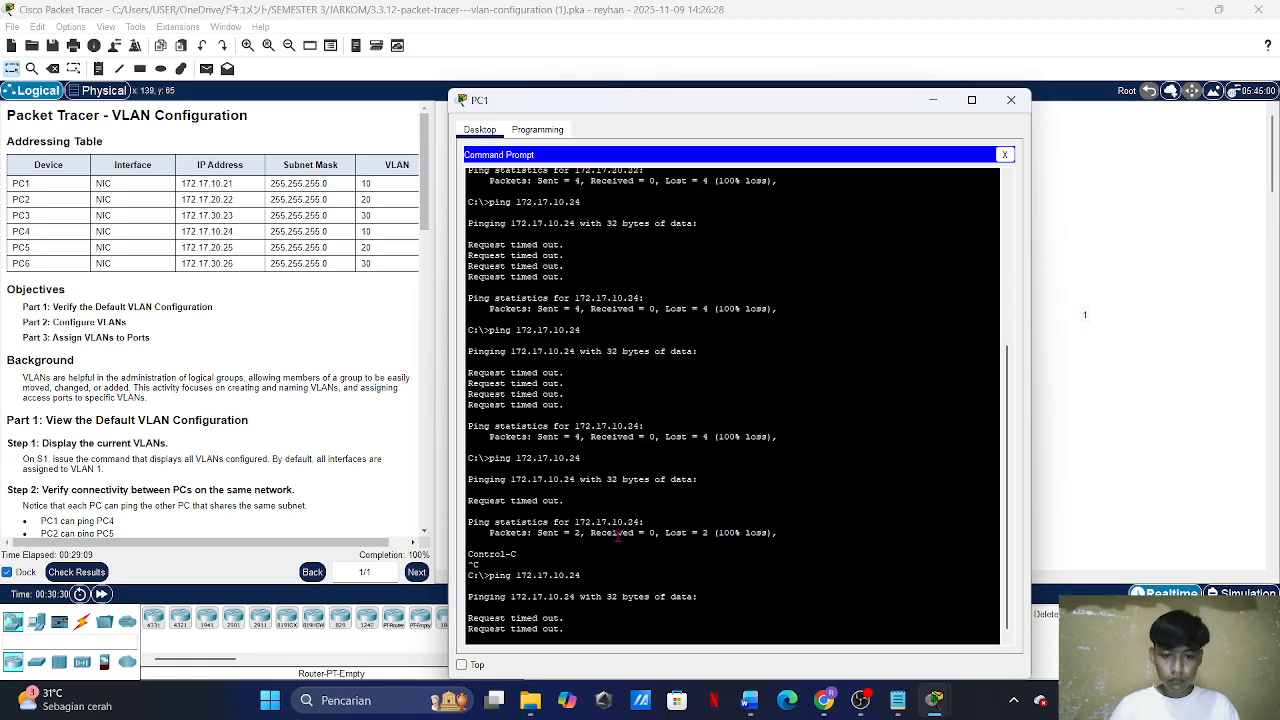
click(1150, 320)
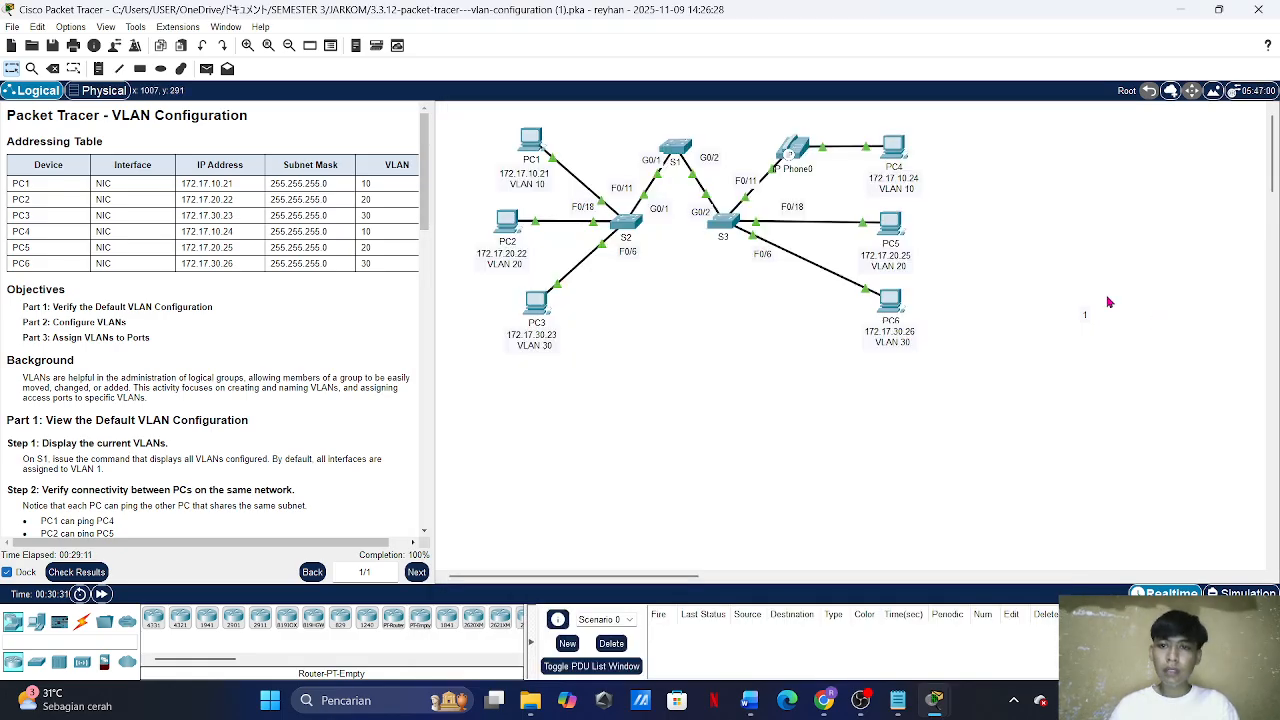
Step: Reopen PC4 to review its ping output in the Command Prompt
click(889, 152)
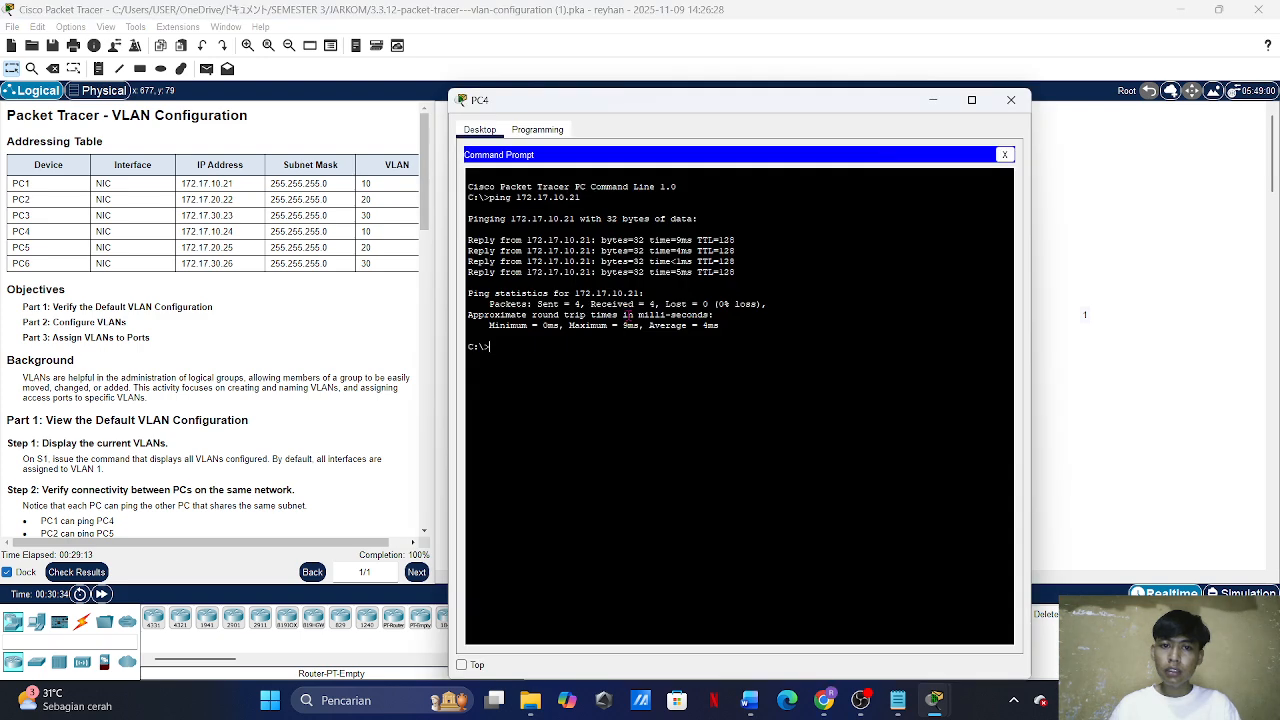